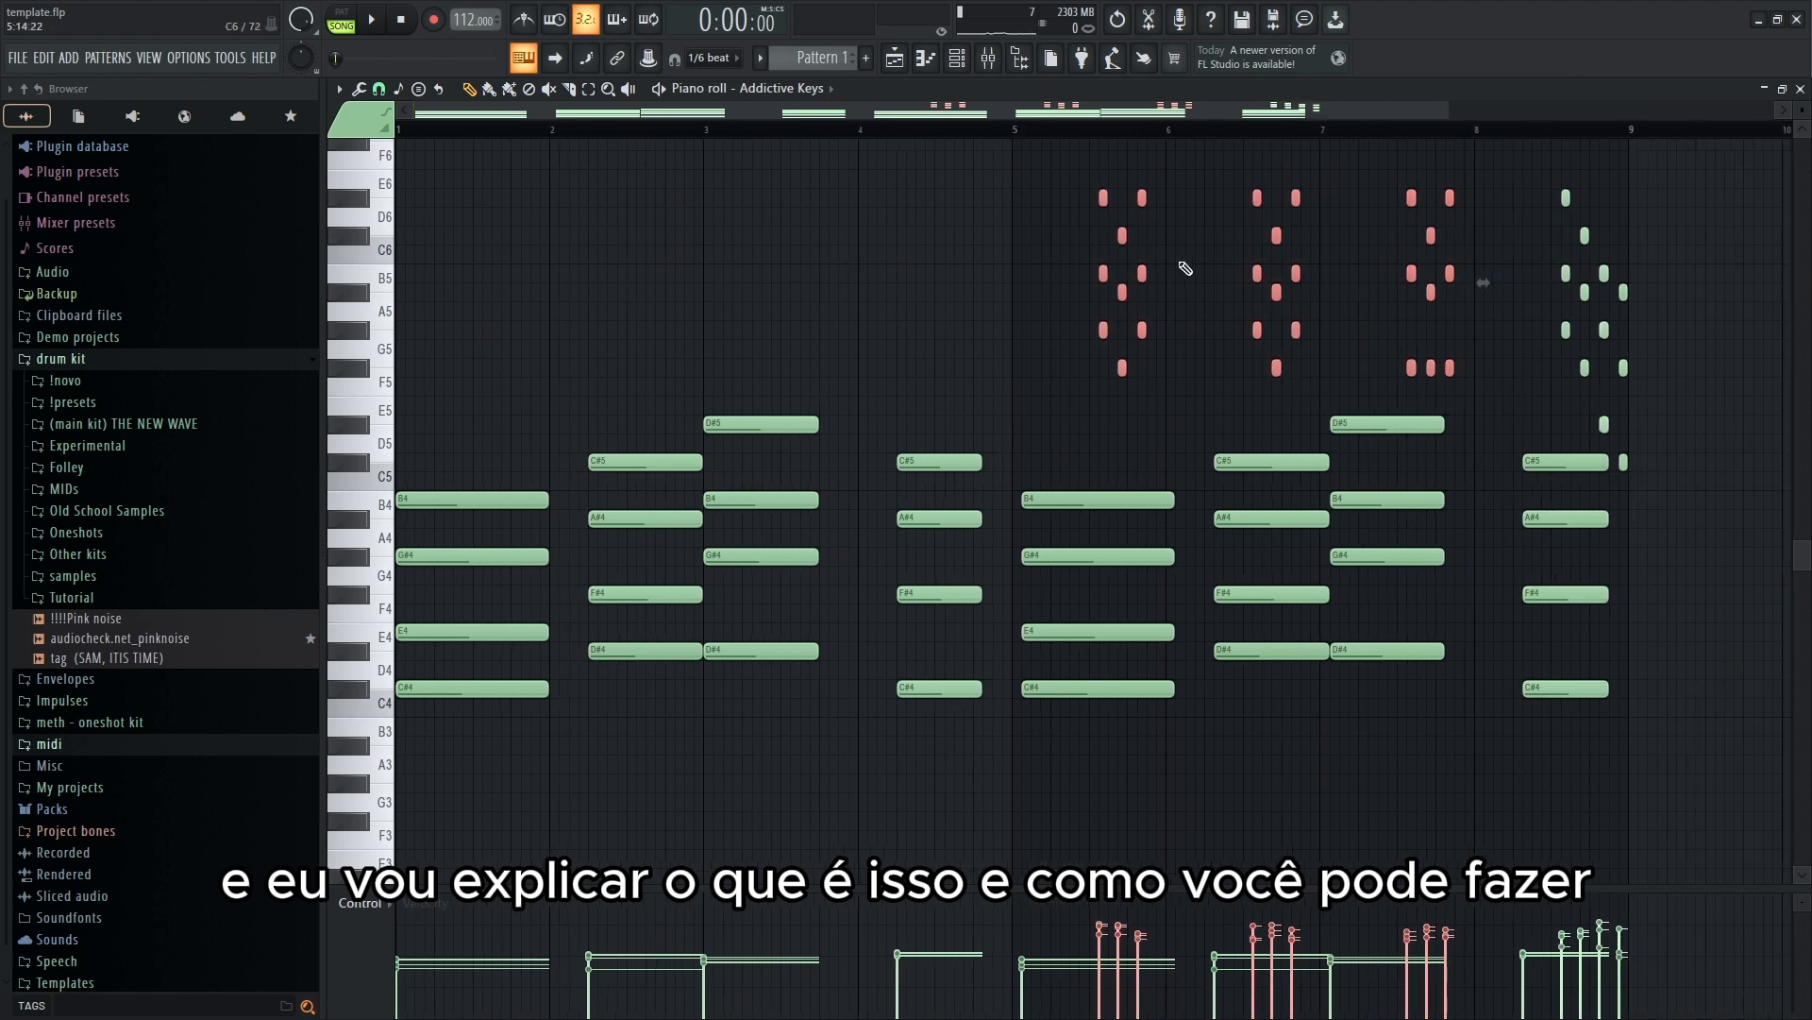
# - Delete one note from each chord in bars 1 to 4: B4, C#5, D#4 and C#4 respectively
pyautogui.moveTo(508, 266); pyautogui.dragTo(1303, 719)
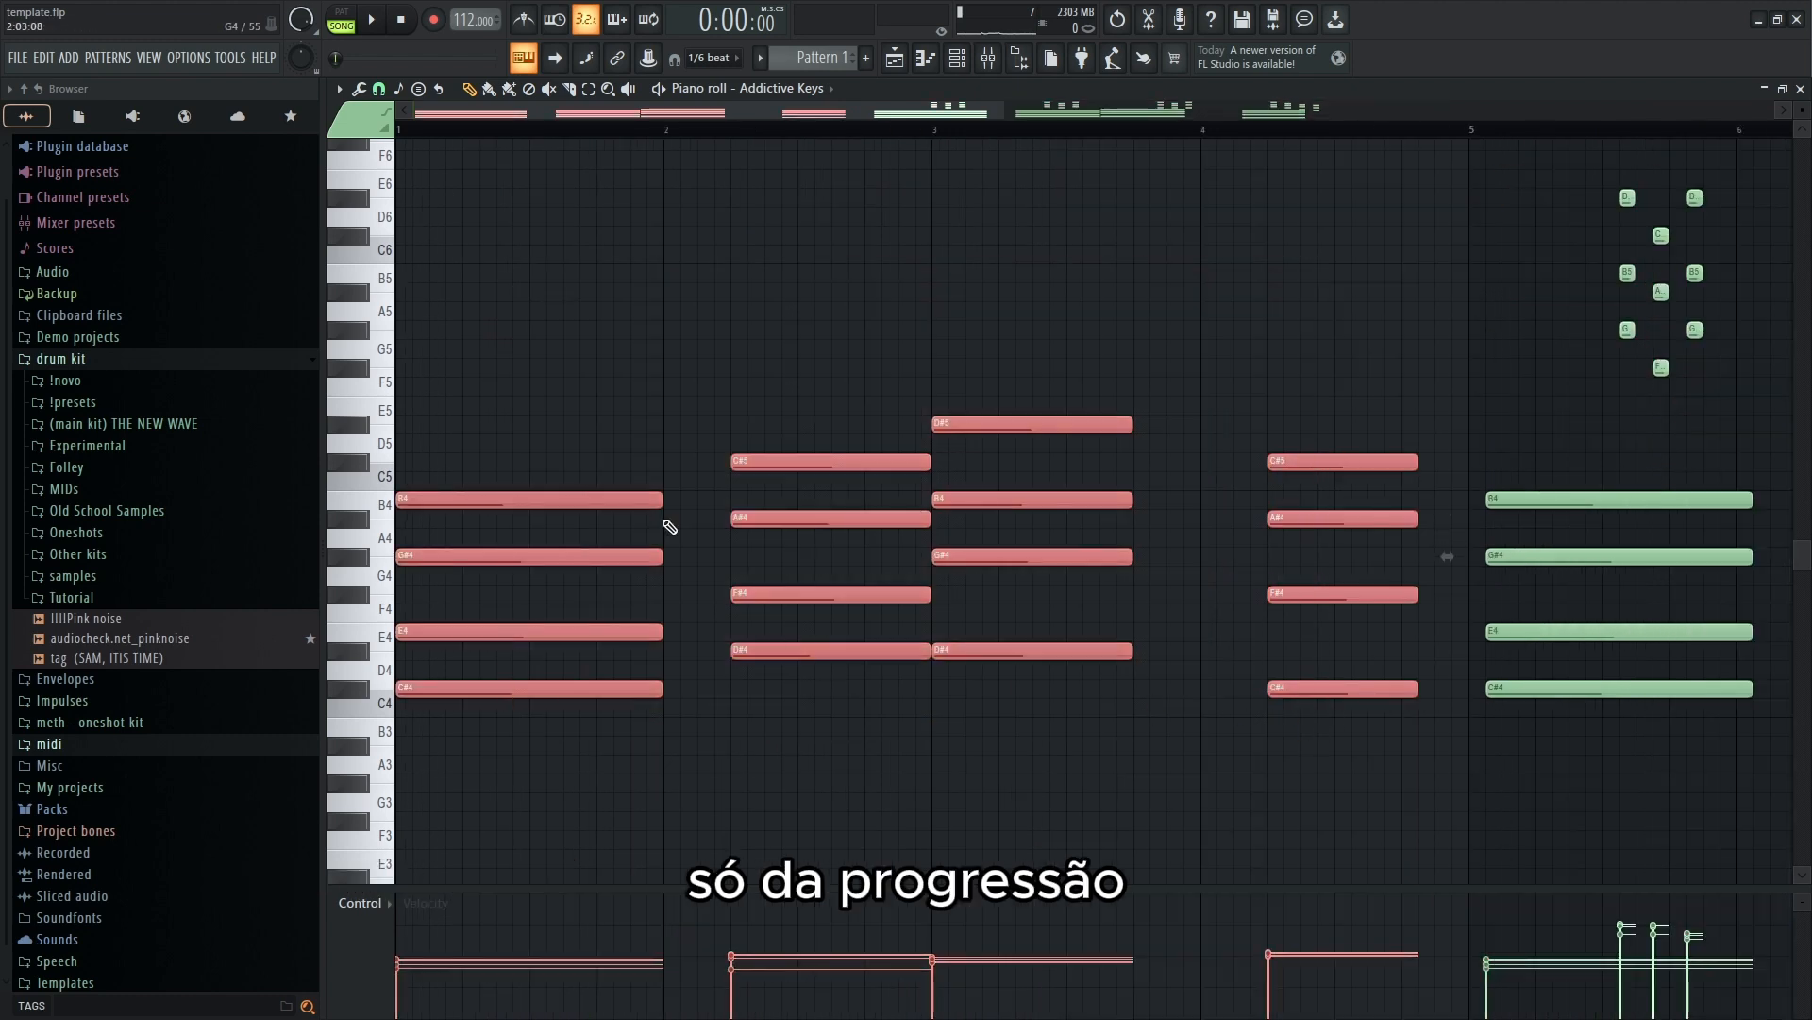
pyautogui.keyDown('ctrl'); pyautogui.click(616, 305); pyautogui.keyUp('ctrl')
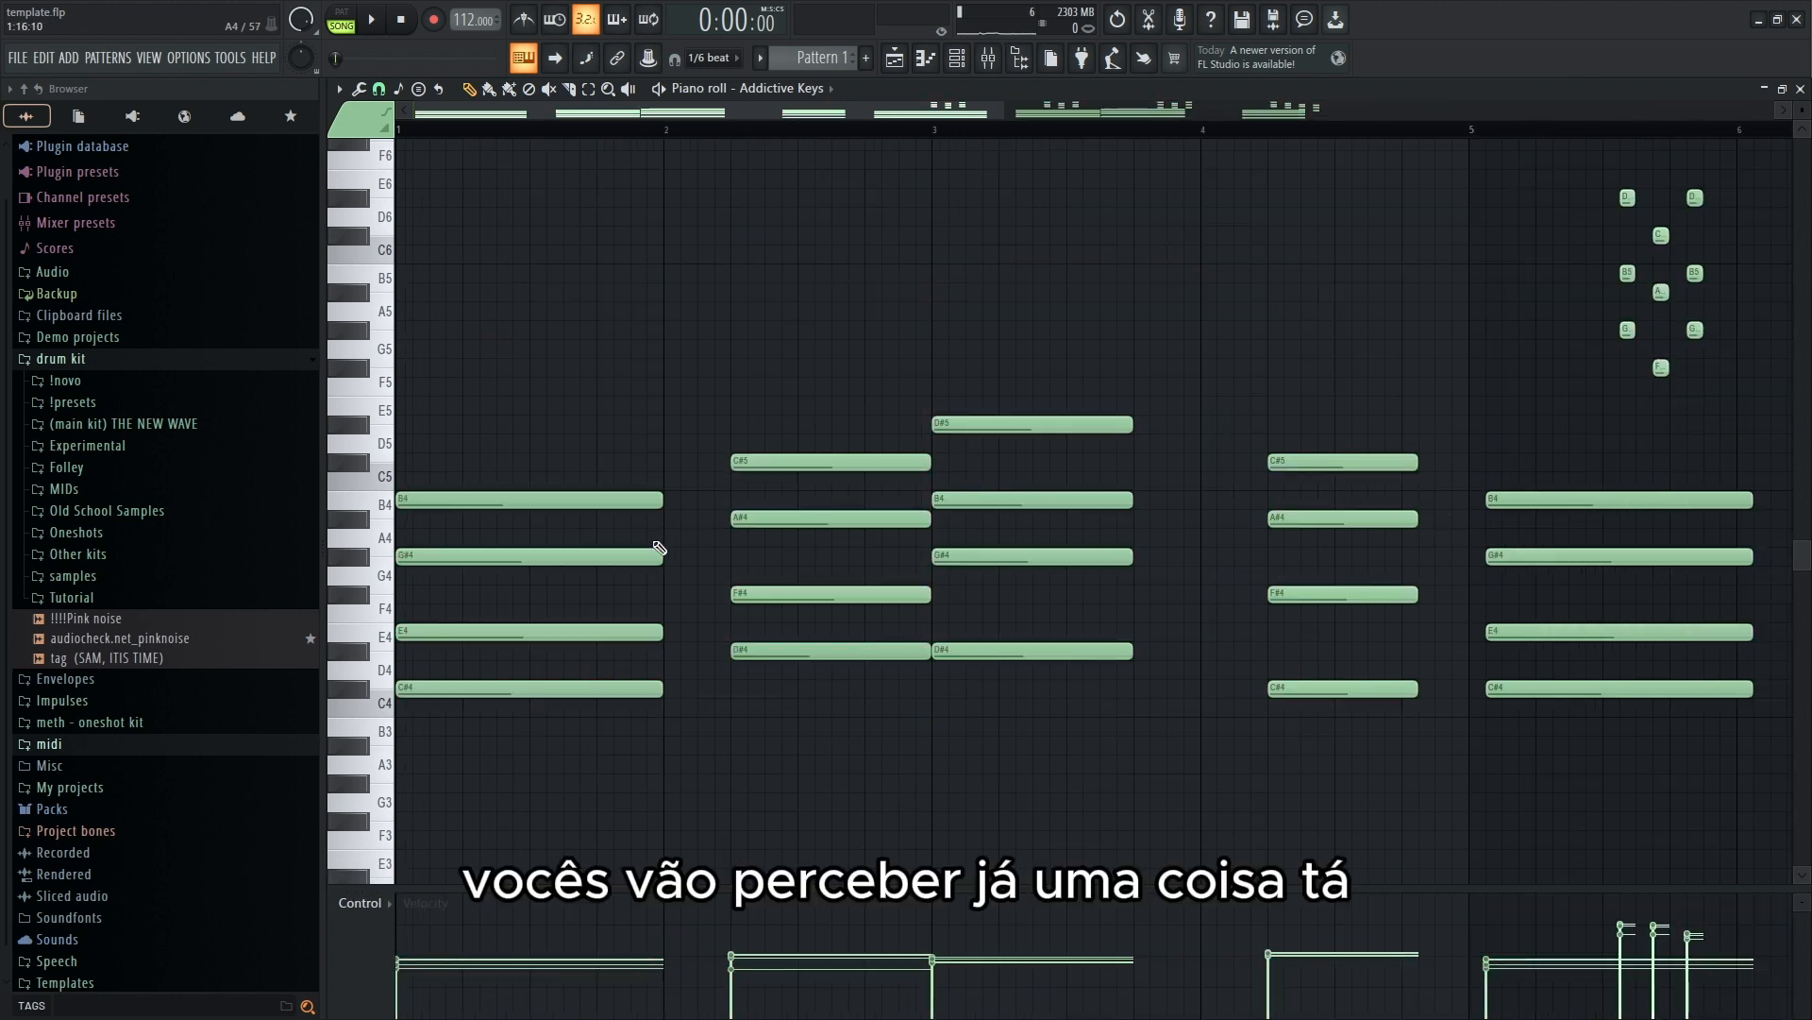
pyautogui.moveTo(569, 478); pyautogui.dragTo(579, 540)
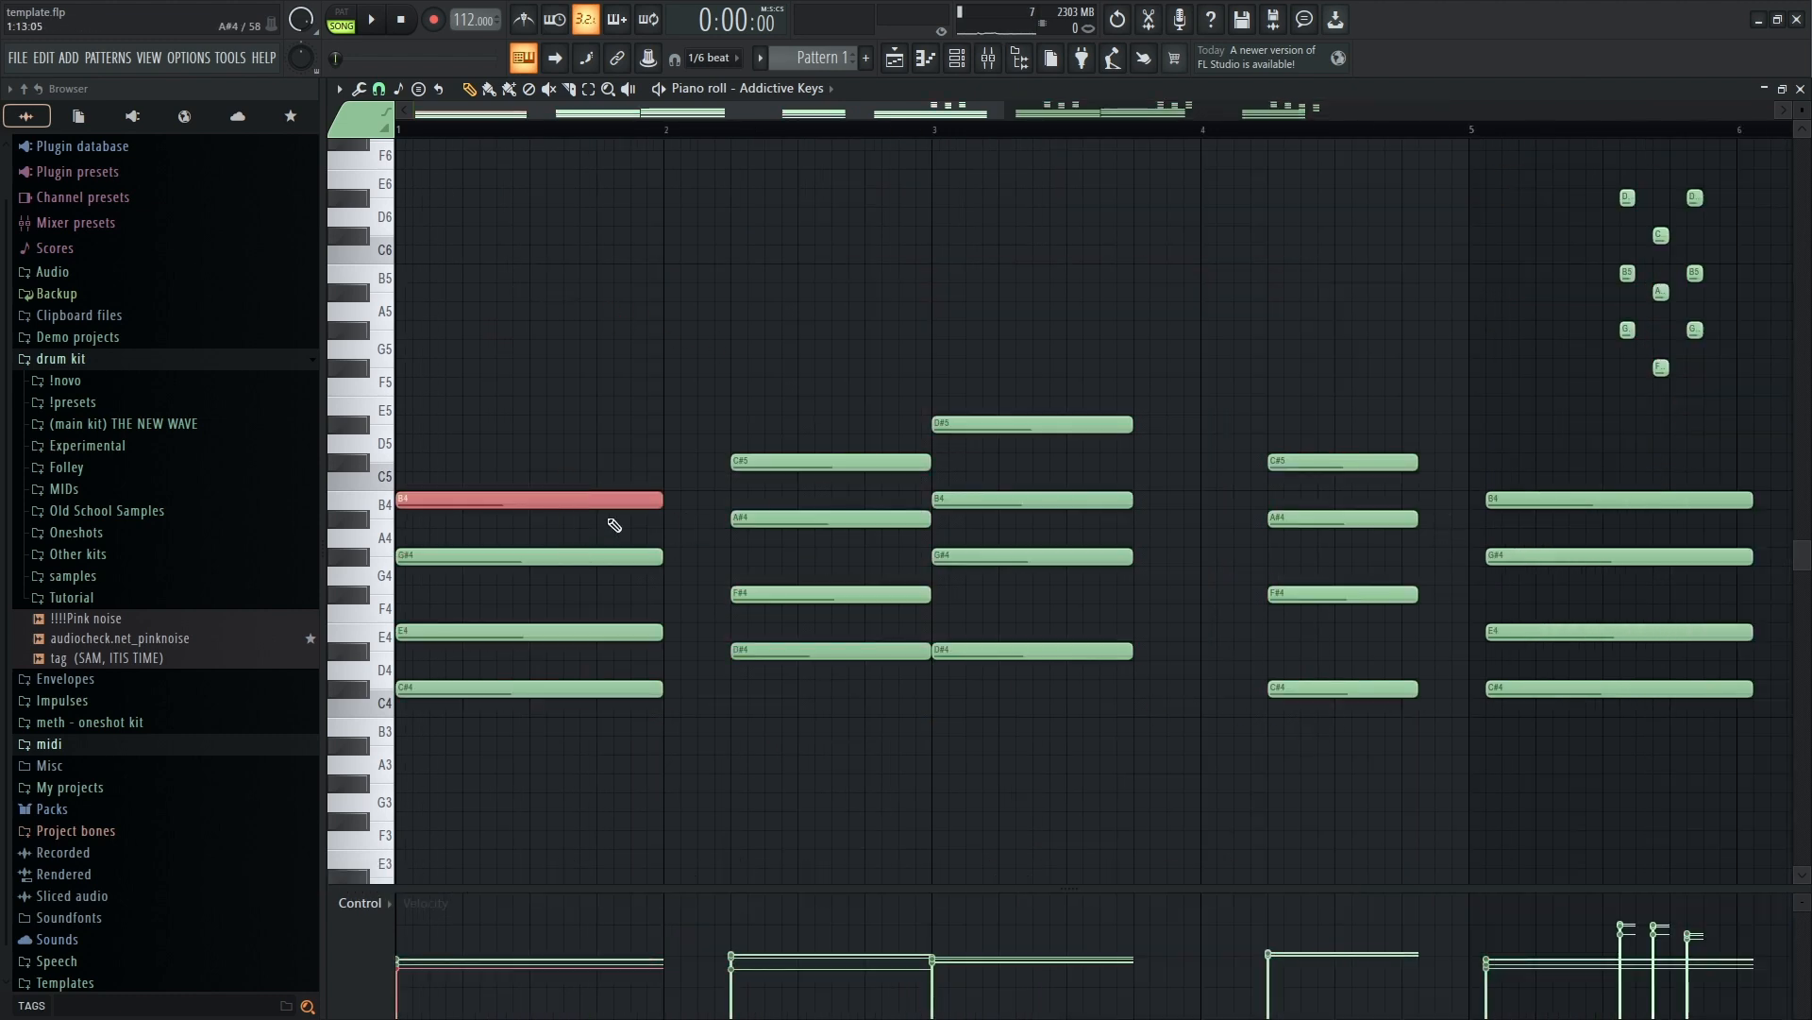
pyautogui.press('Delete')
pyautogui.rightClick(1065, 649)
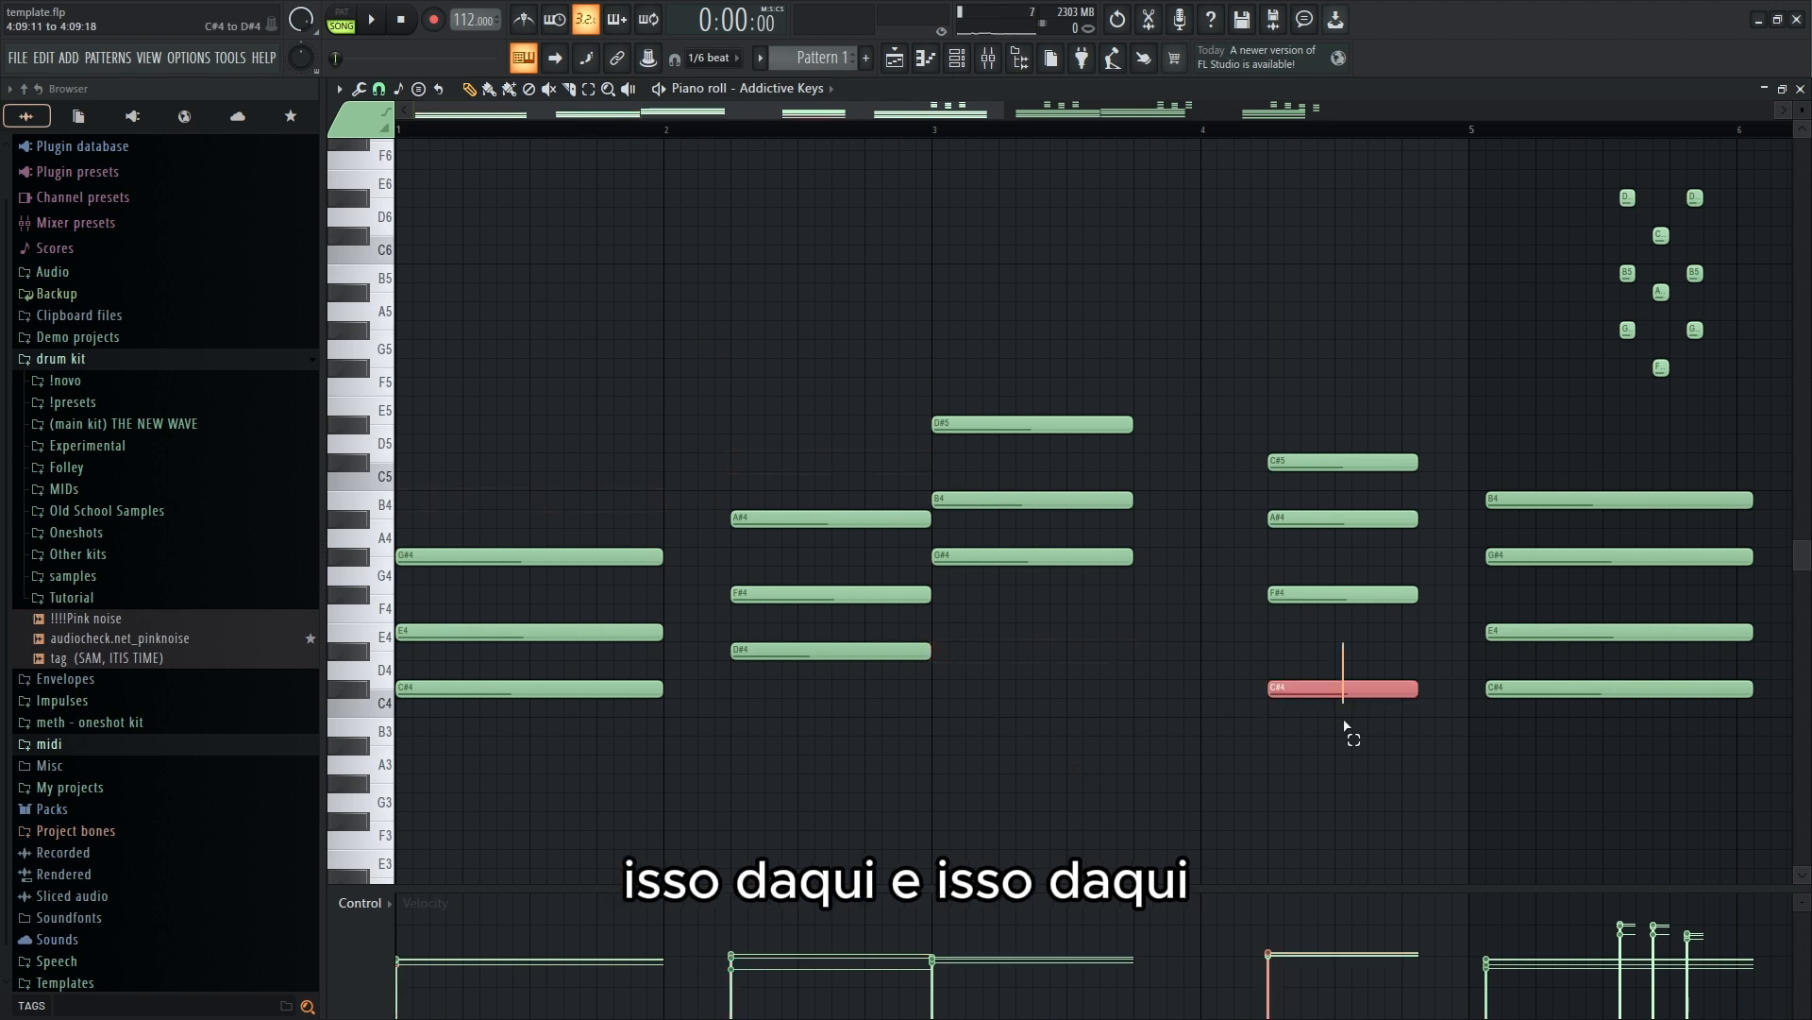
pyautogui.moveTo(1345, 722); pyautogui.dragTo(1344, 725)
pyautogui.press('Delete')
# - Highlight the four reduced chords in bars 1 to 4 in turn to examine the progression, and clear the selection
pyautogui.scroll(-2, 831, 738)
pyautogui.scroll(3, 573, 260)
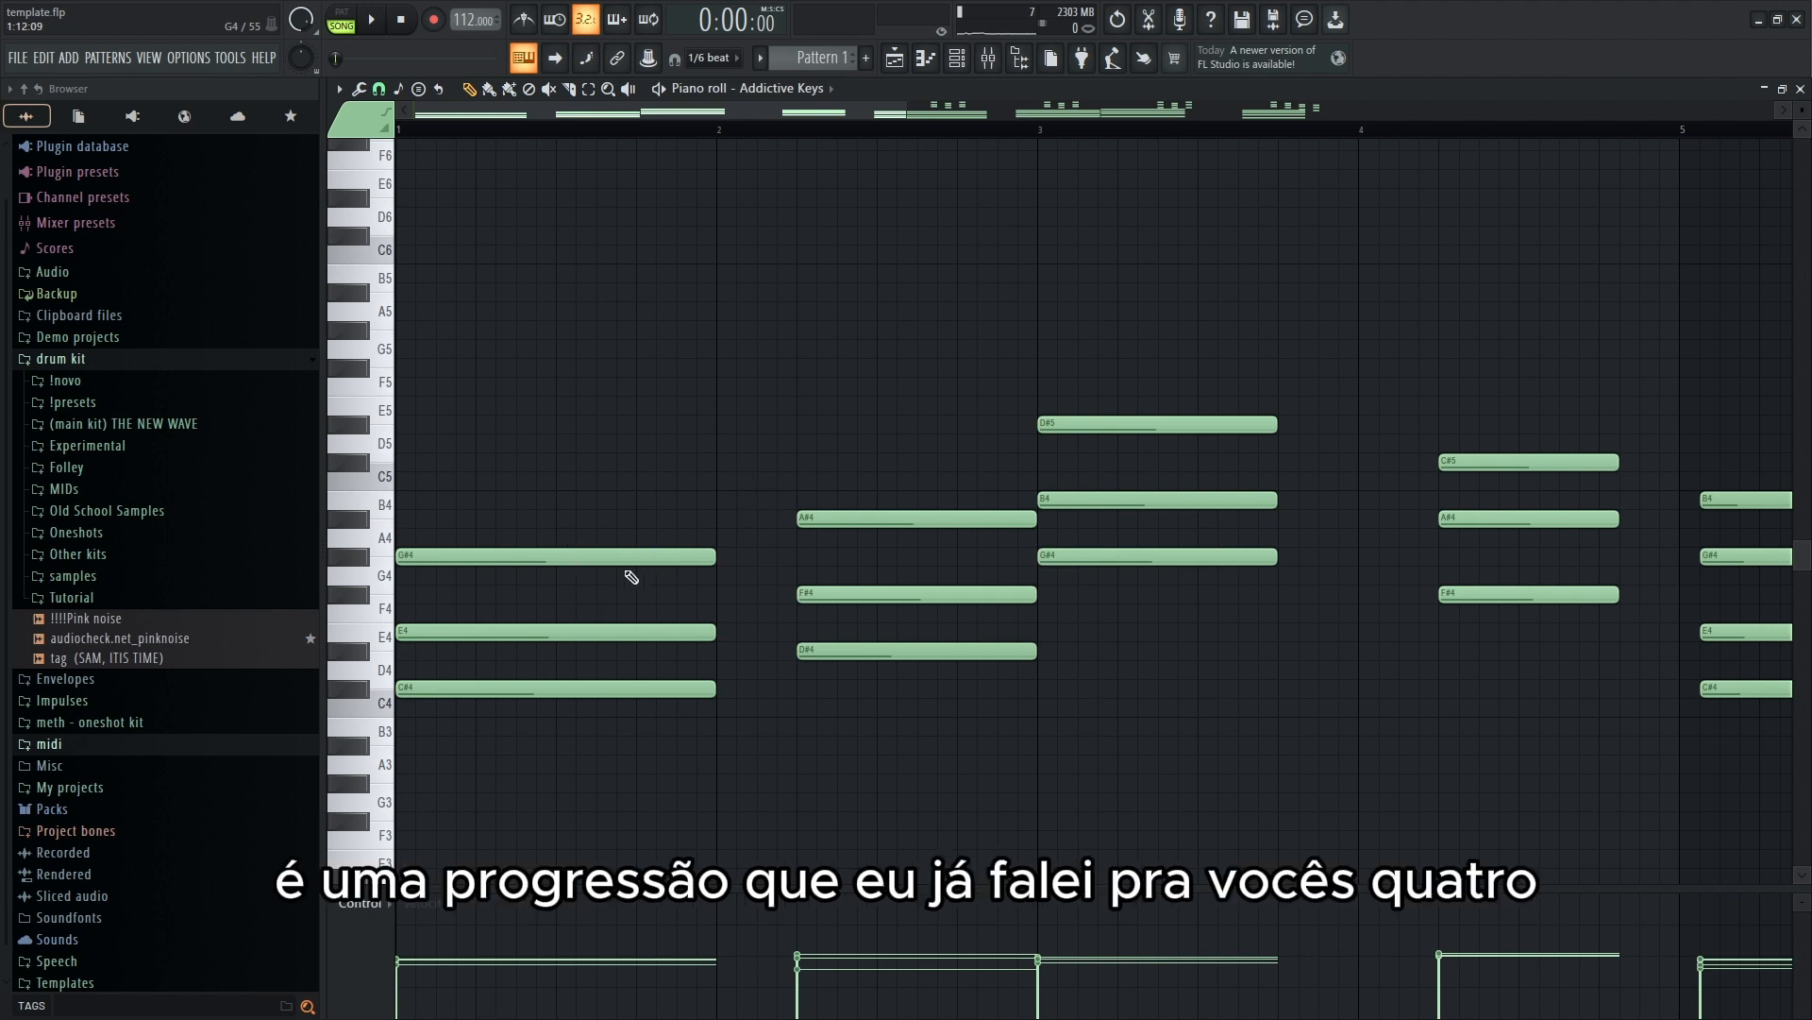
pyautogui.moveTo(642, 533); pyautogui.dragTo(675, 780)
pyautogui.moveTo(825, 744); pyautogui.dragTo(918, 356)
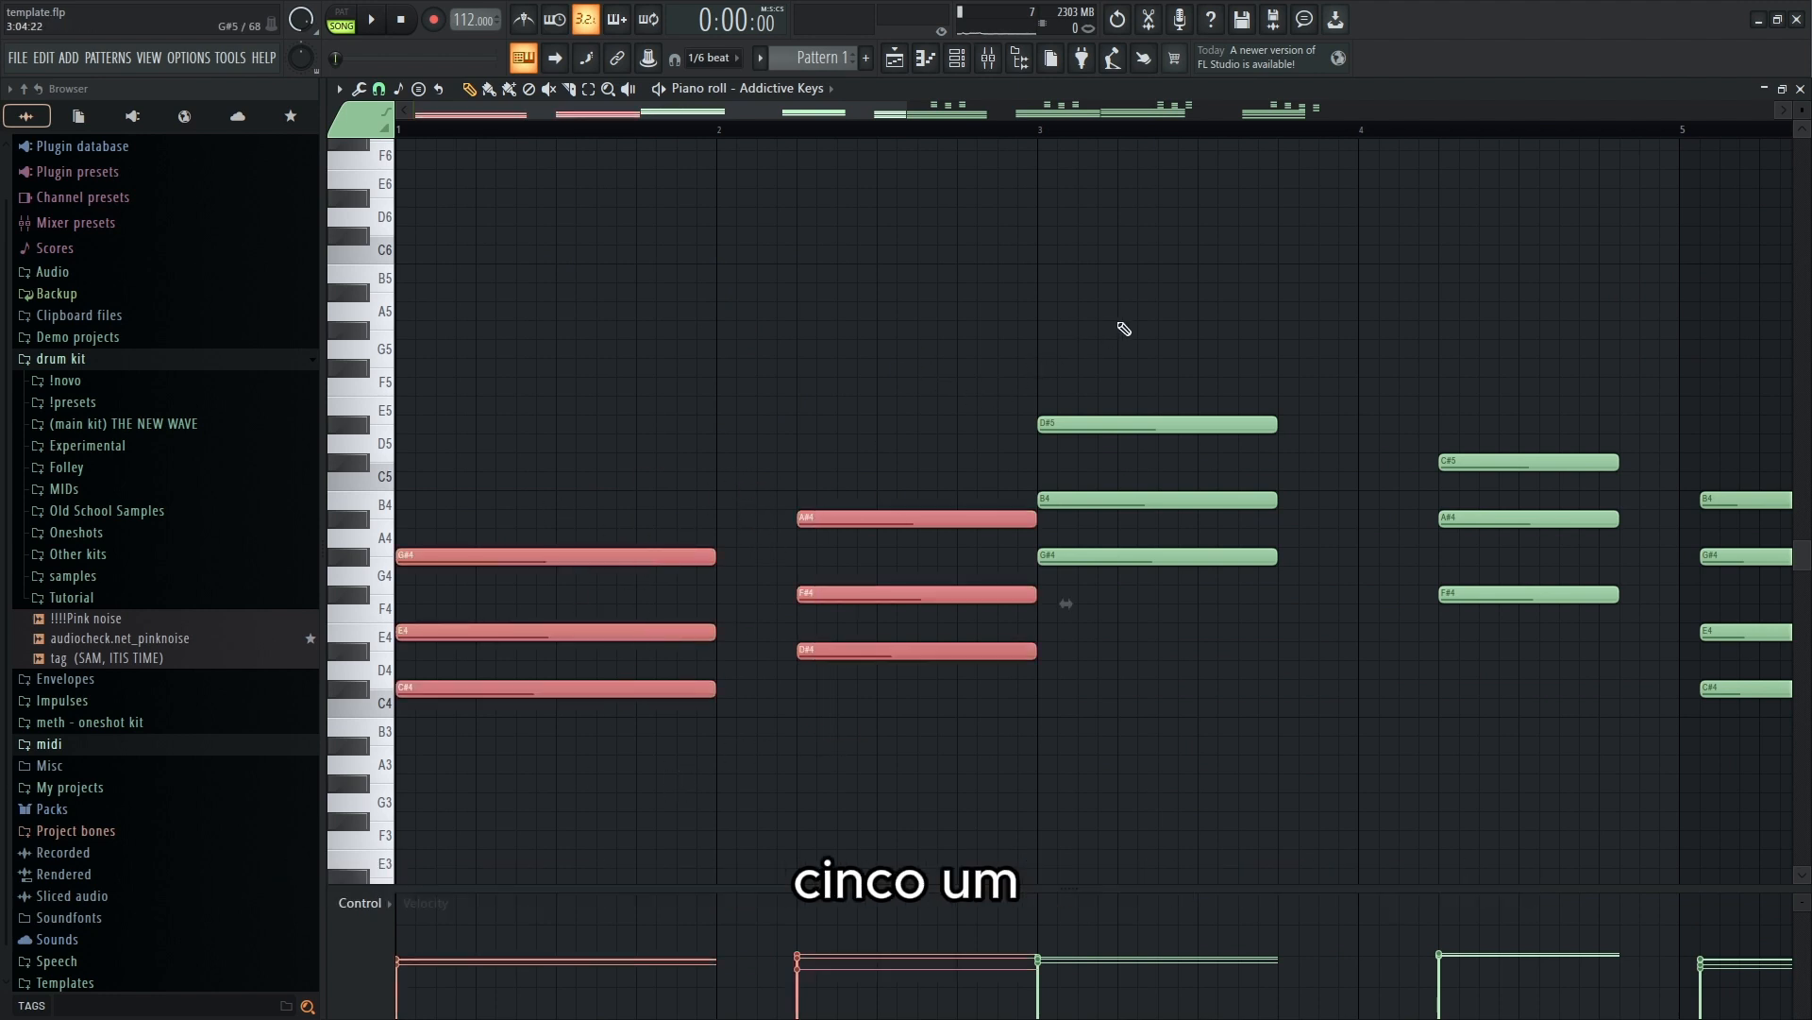
pyautogui.moveTo(1121, 325); pyautogui.dragTo(1220, 652)
pyautogui.moveTo(1473, 297); pyautogui.dragTo(1564, 652)
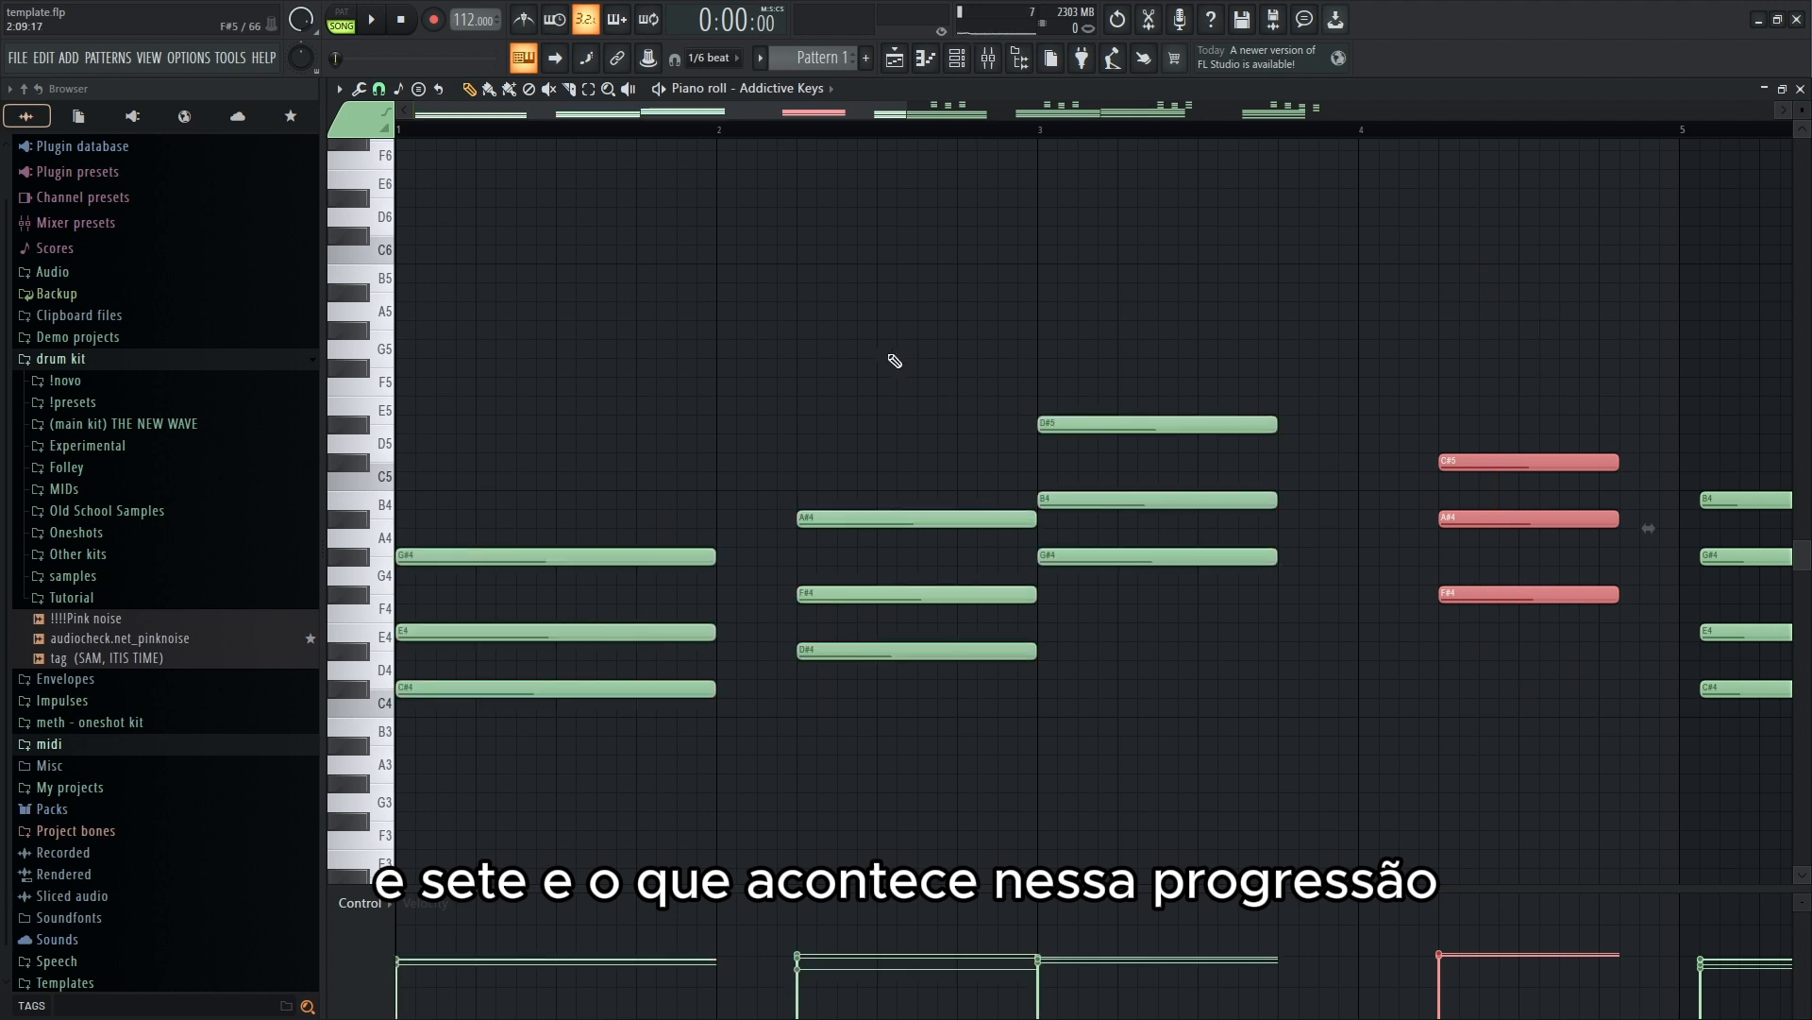
pyautogui.keyDown('ctrl'); pyautogui.click(889, 330); pyautogui.keyUp('ctrl')
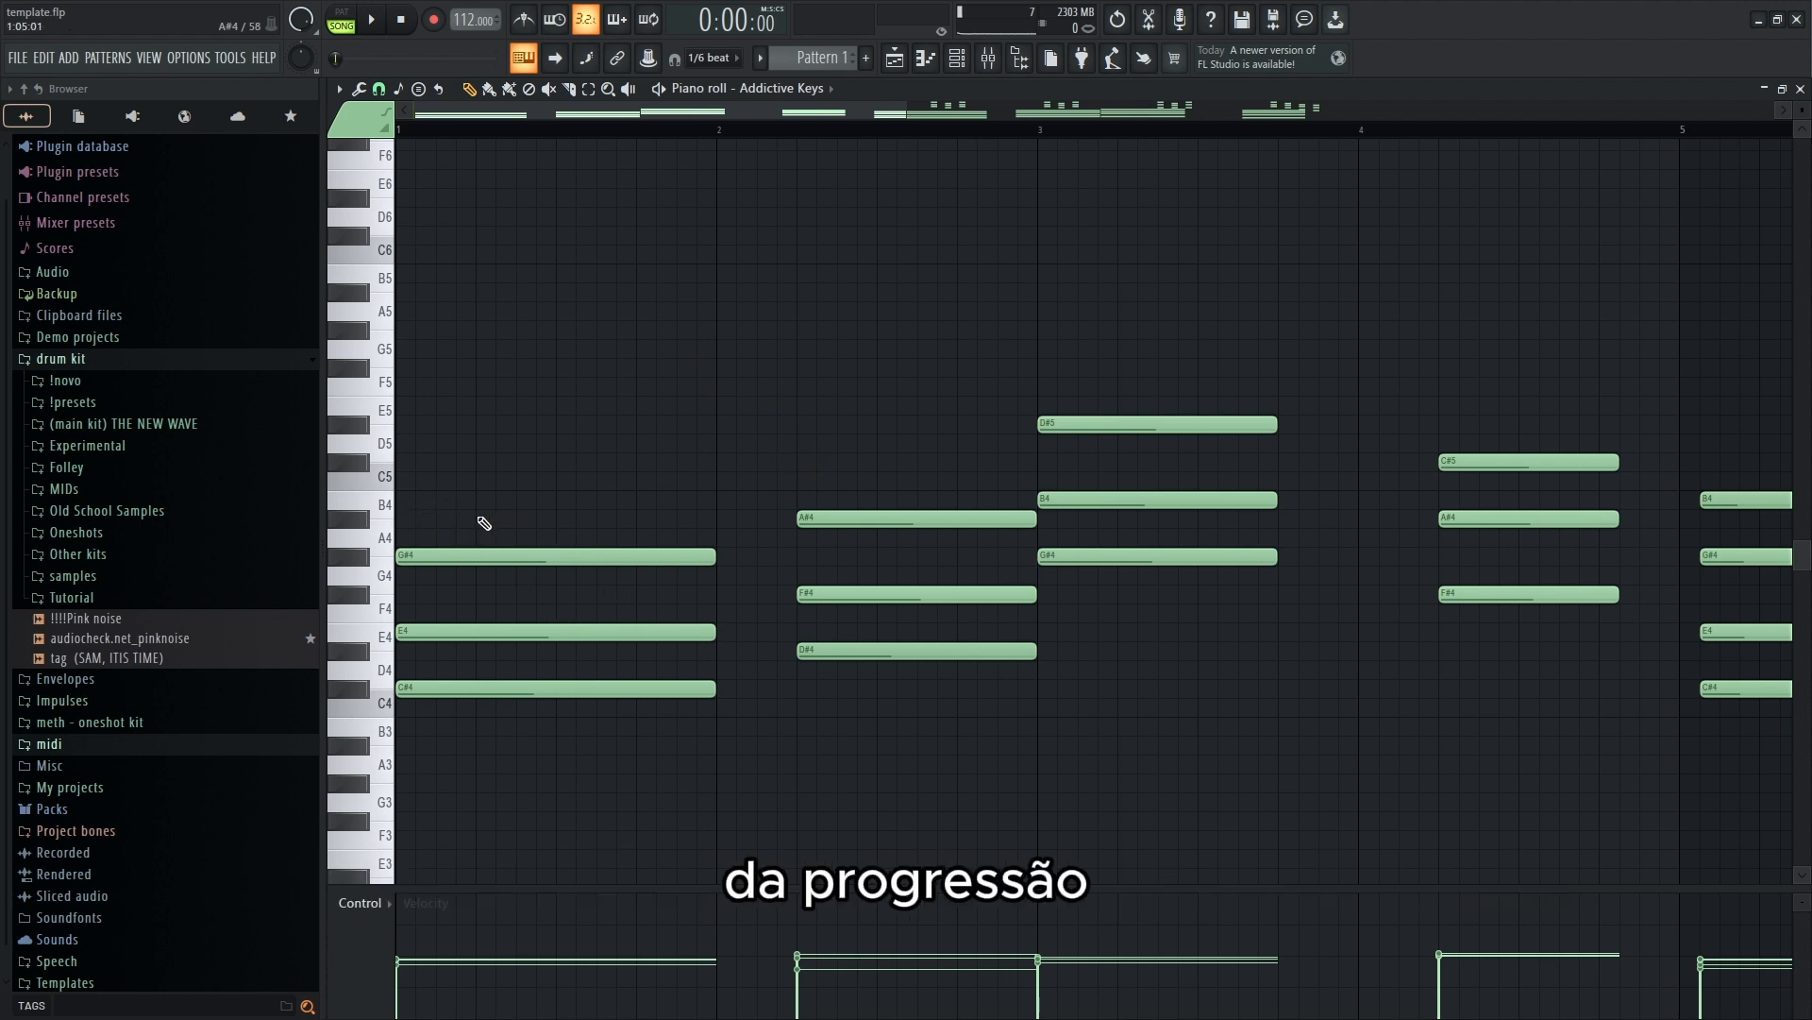
# - Add the fourth note back to each chord in bars 1 to 4: B4, C#5, D#4 and C#4
pyautogui.click(395, 501)
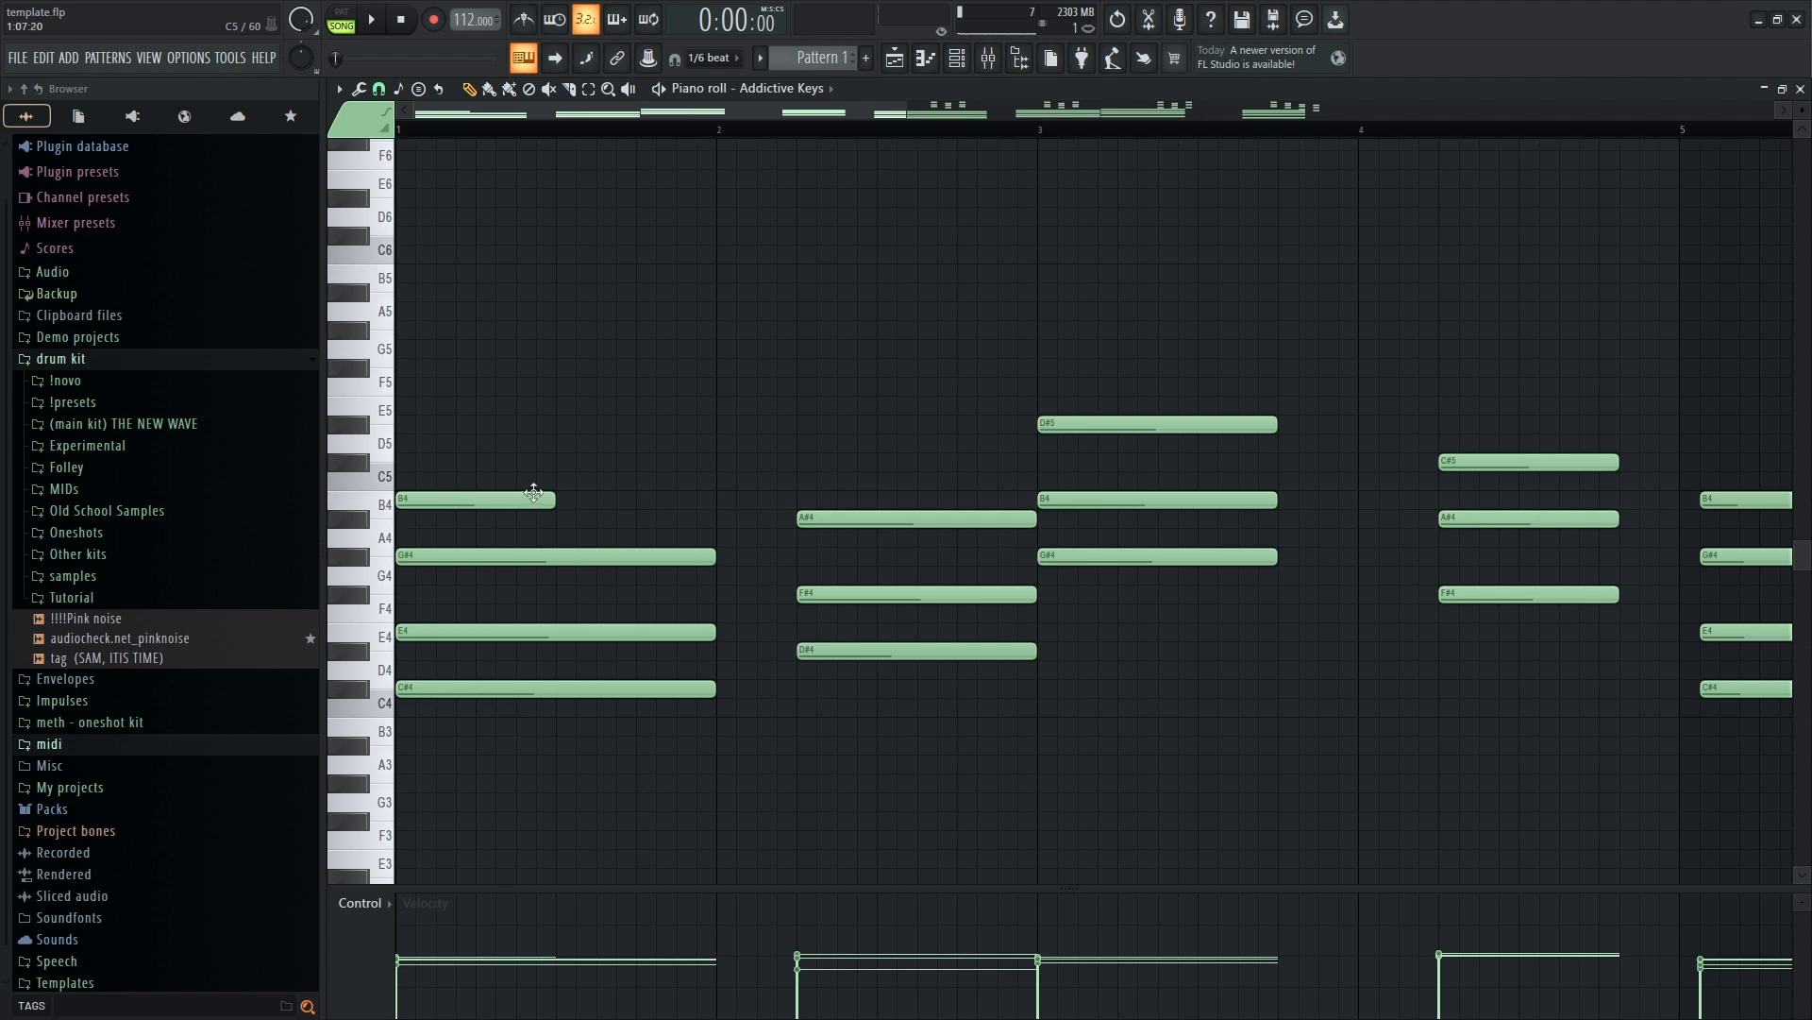
pyautogui.moveTo(555, 500); pyautogui.dragTo(715, 500)
pyautogui.click(803, 463)
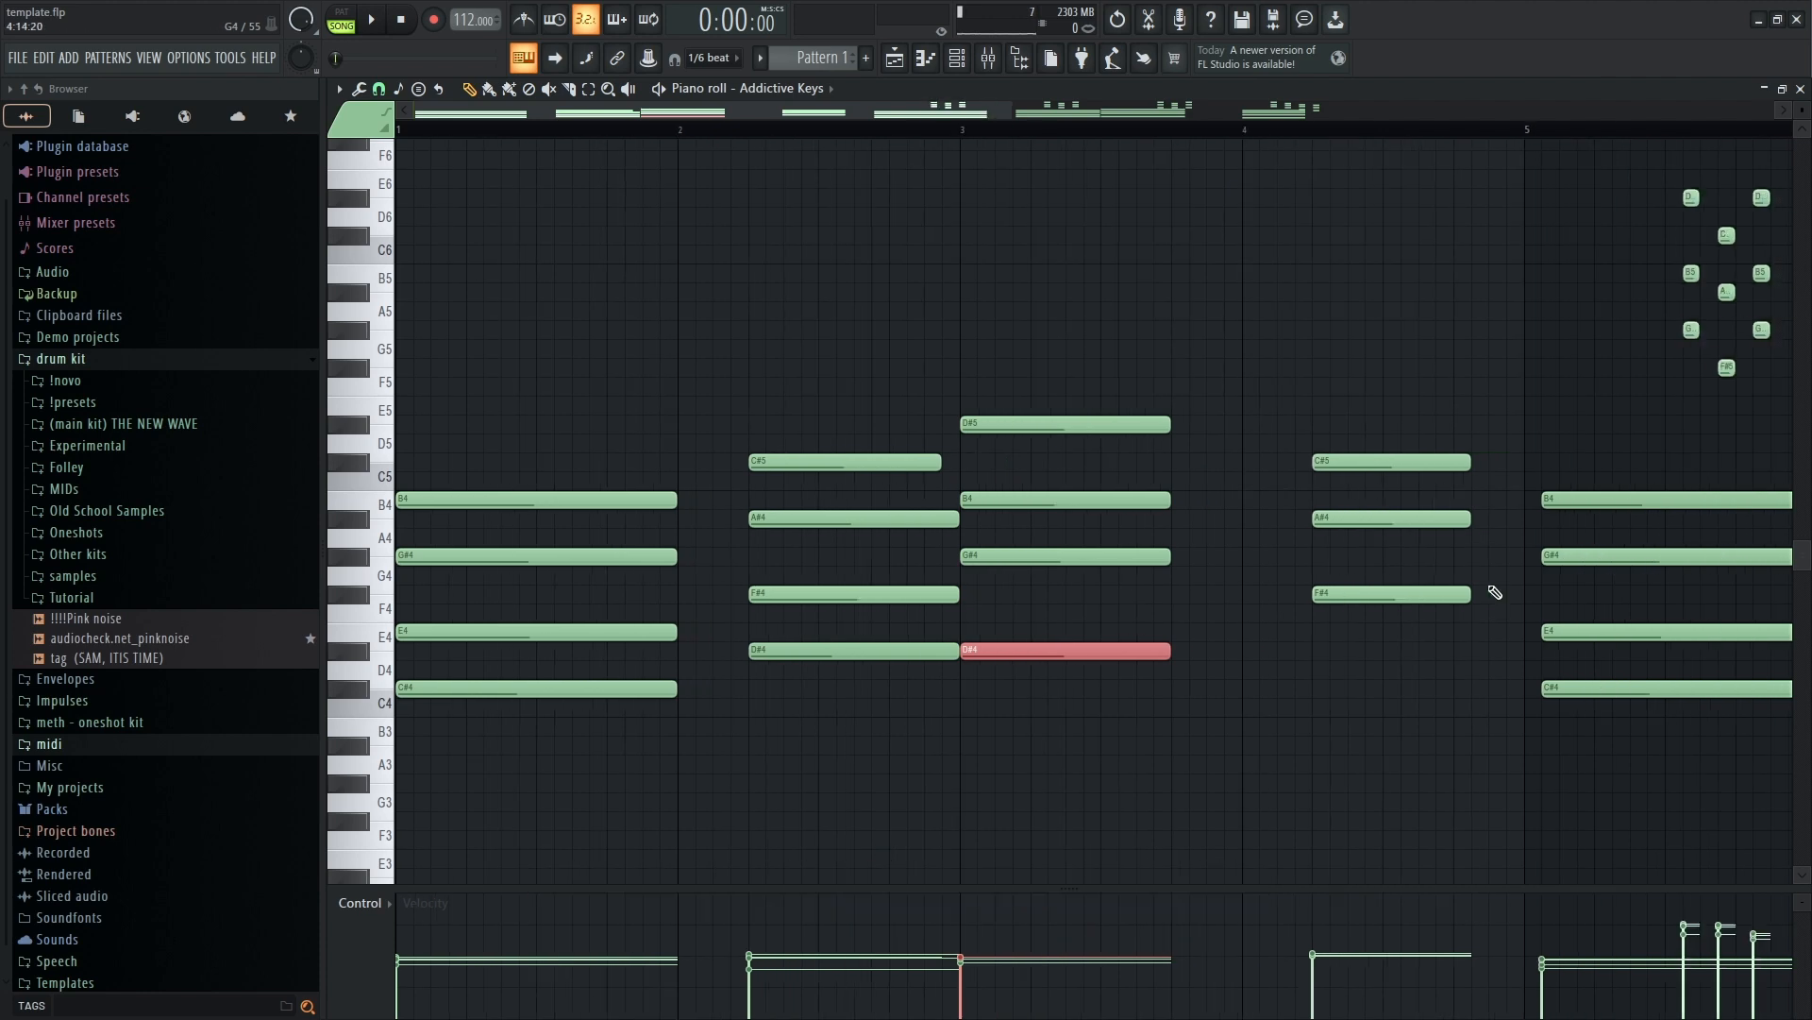
pyautogui.scroll(-3, 1490, 595)
pyautogui.click(942, 462)
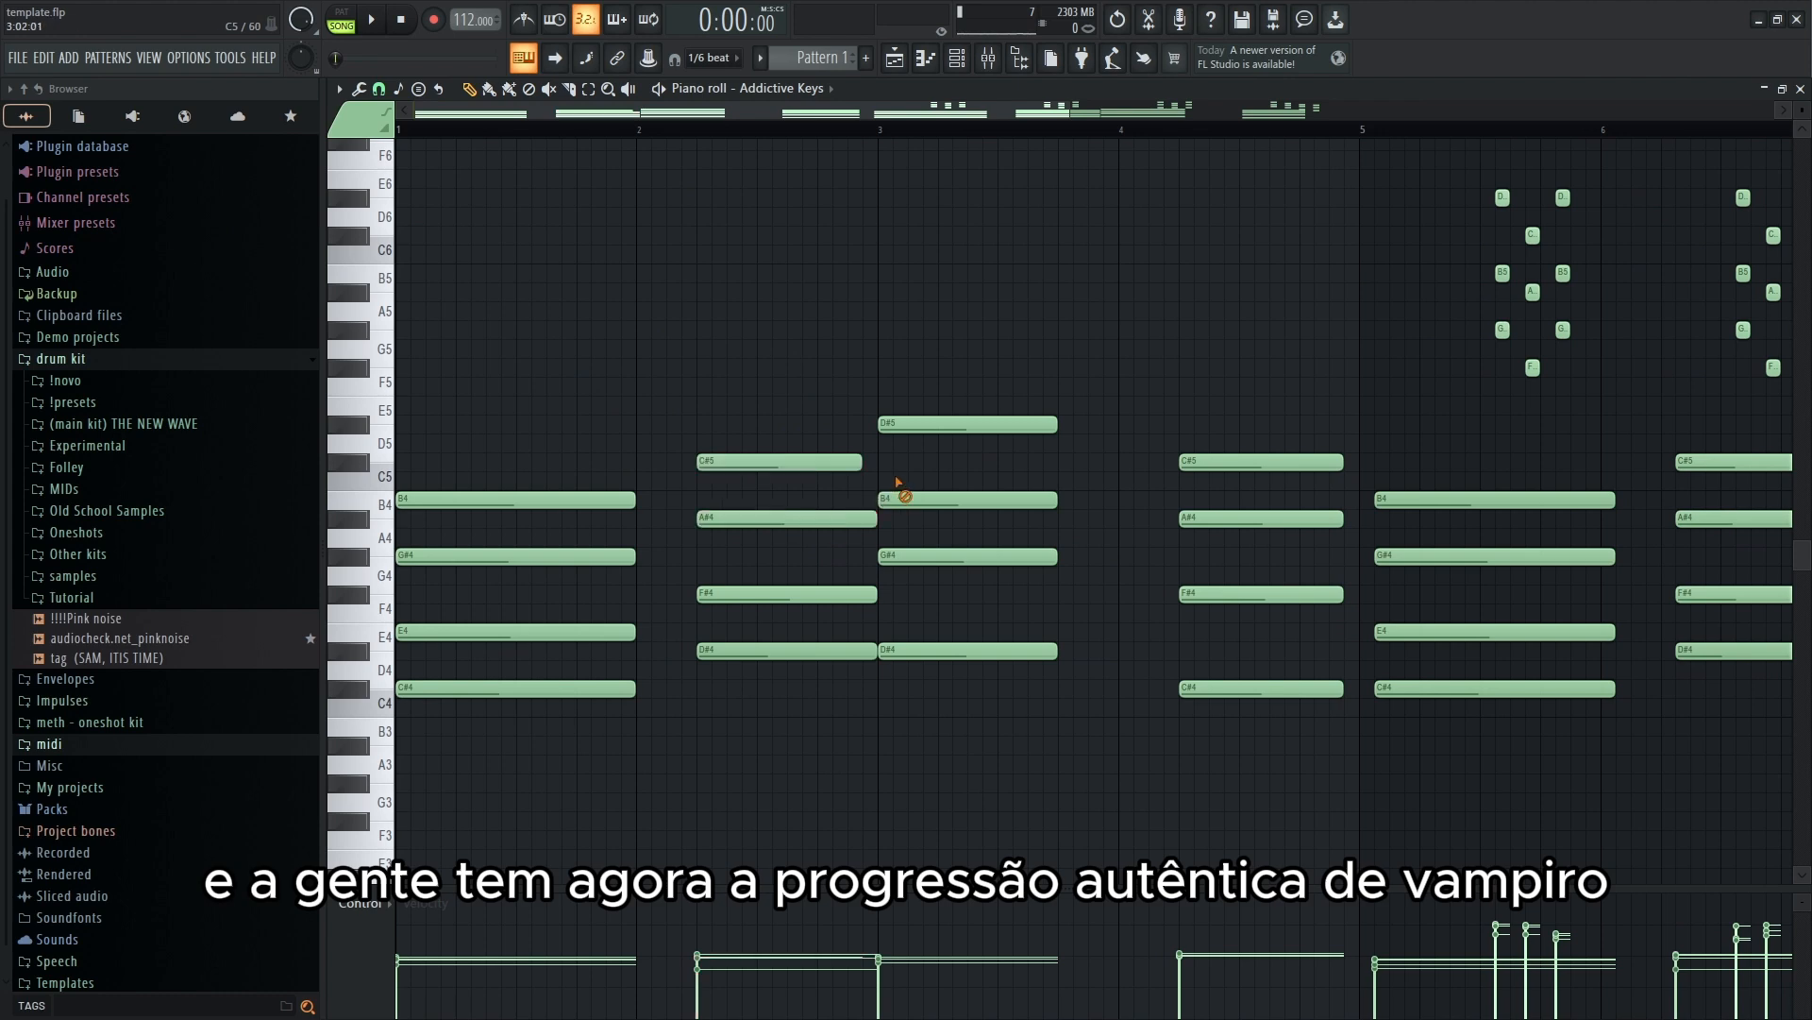
# - Play the four-note chords in bars 1 to 4, jumping the playhead from chord to chord, and stop playback
pyautogui.press('space')
pyautogui.click(706, 128)
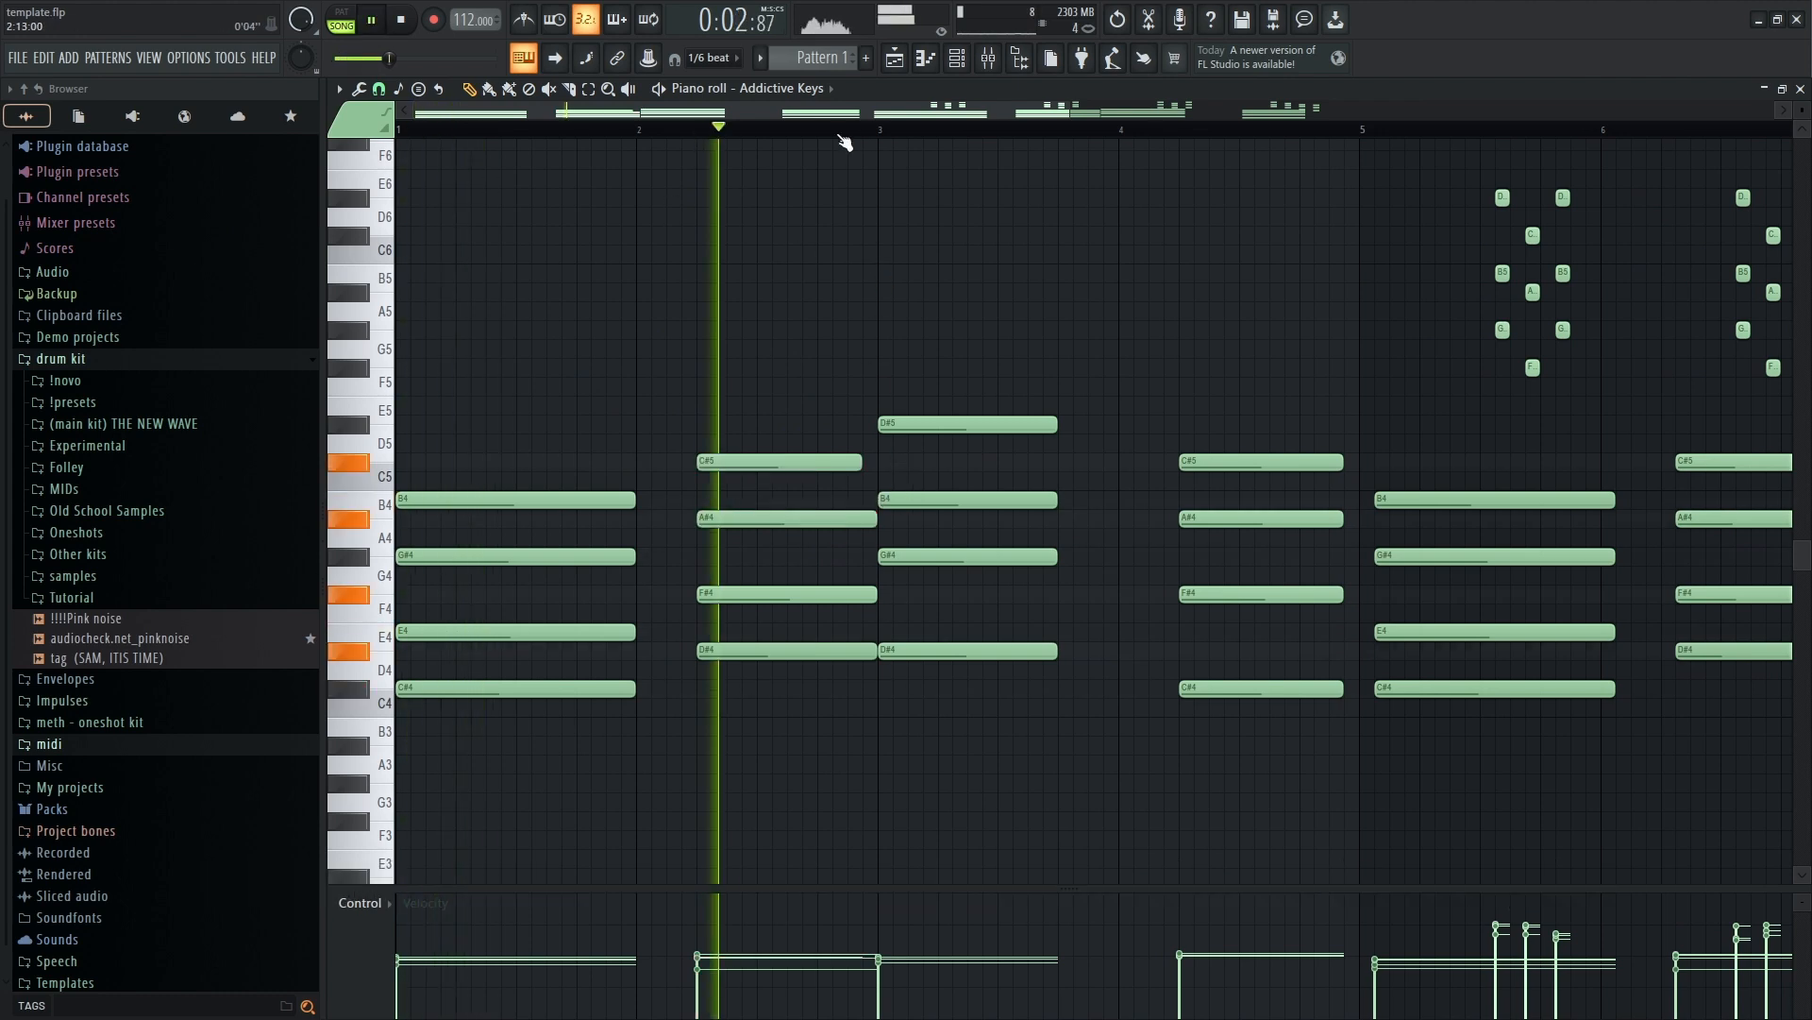
pyautogui.click(887, 129)
pyautogui.click(1182, 130)
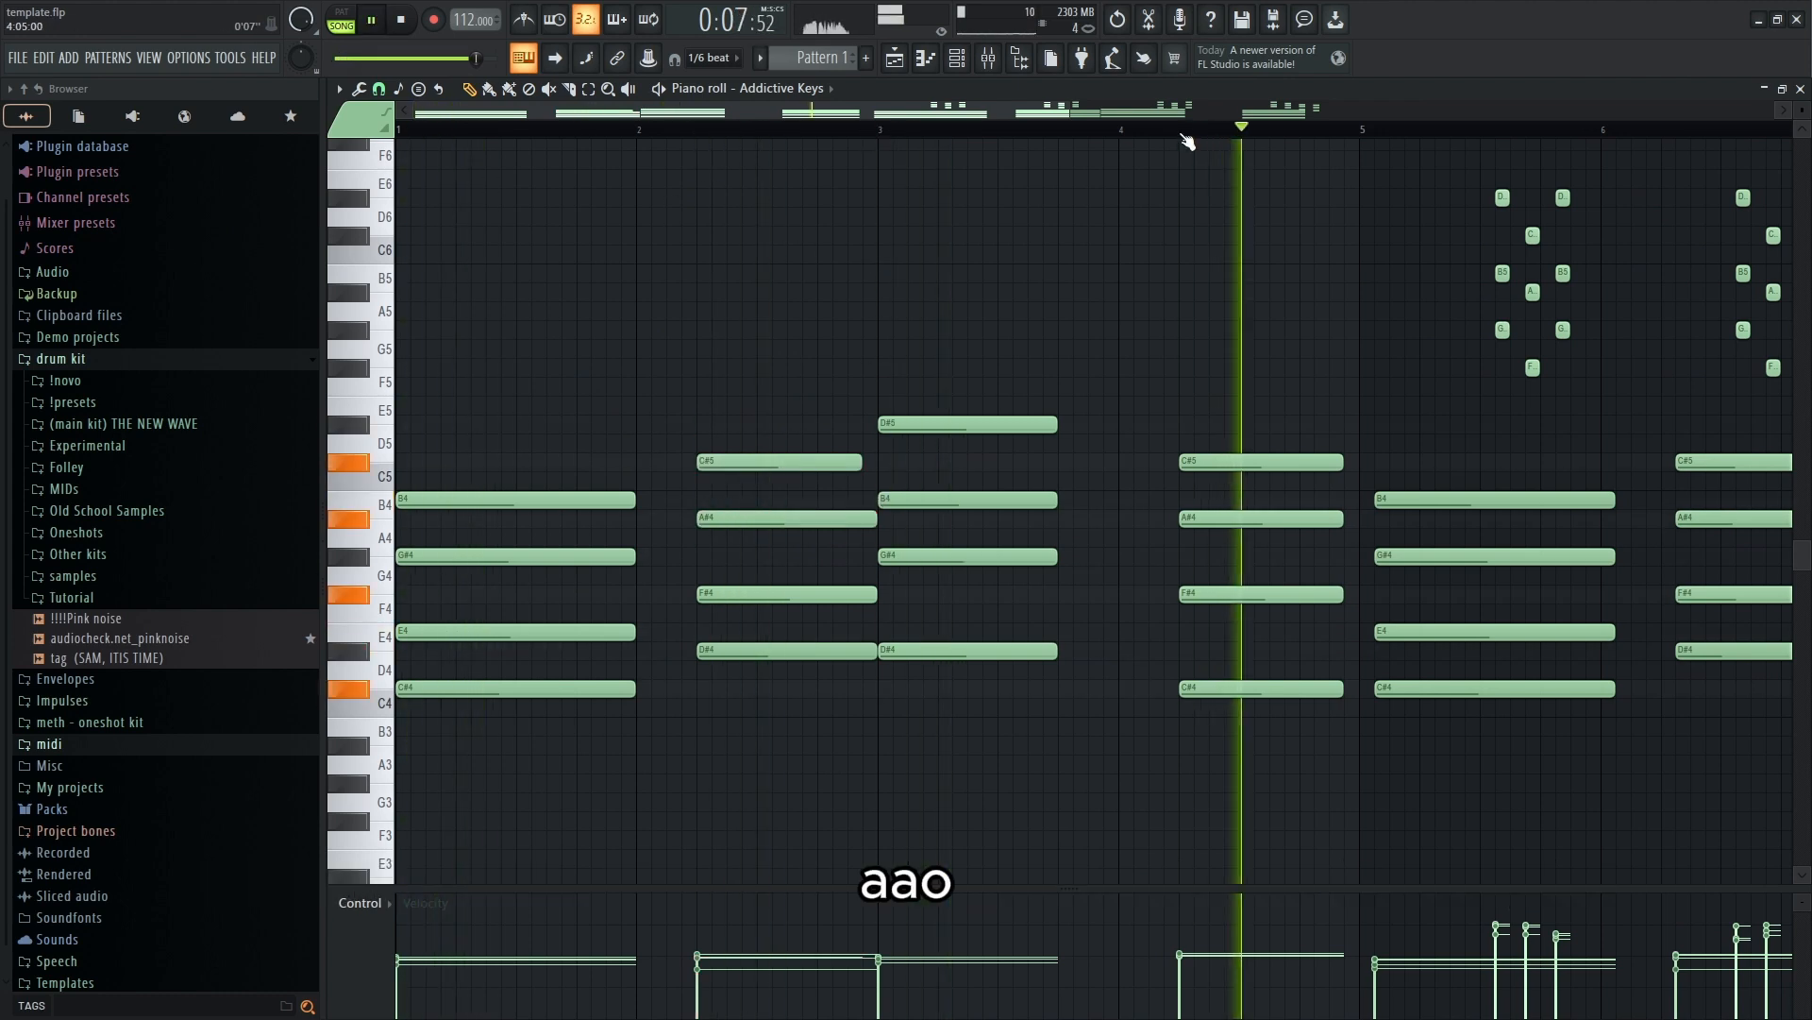
pyautogui.press('space')
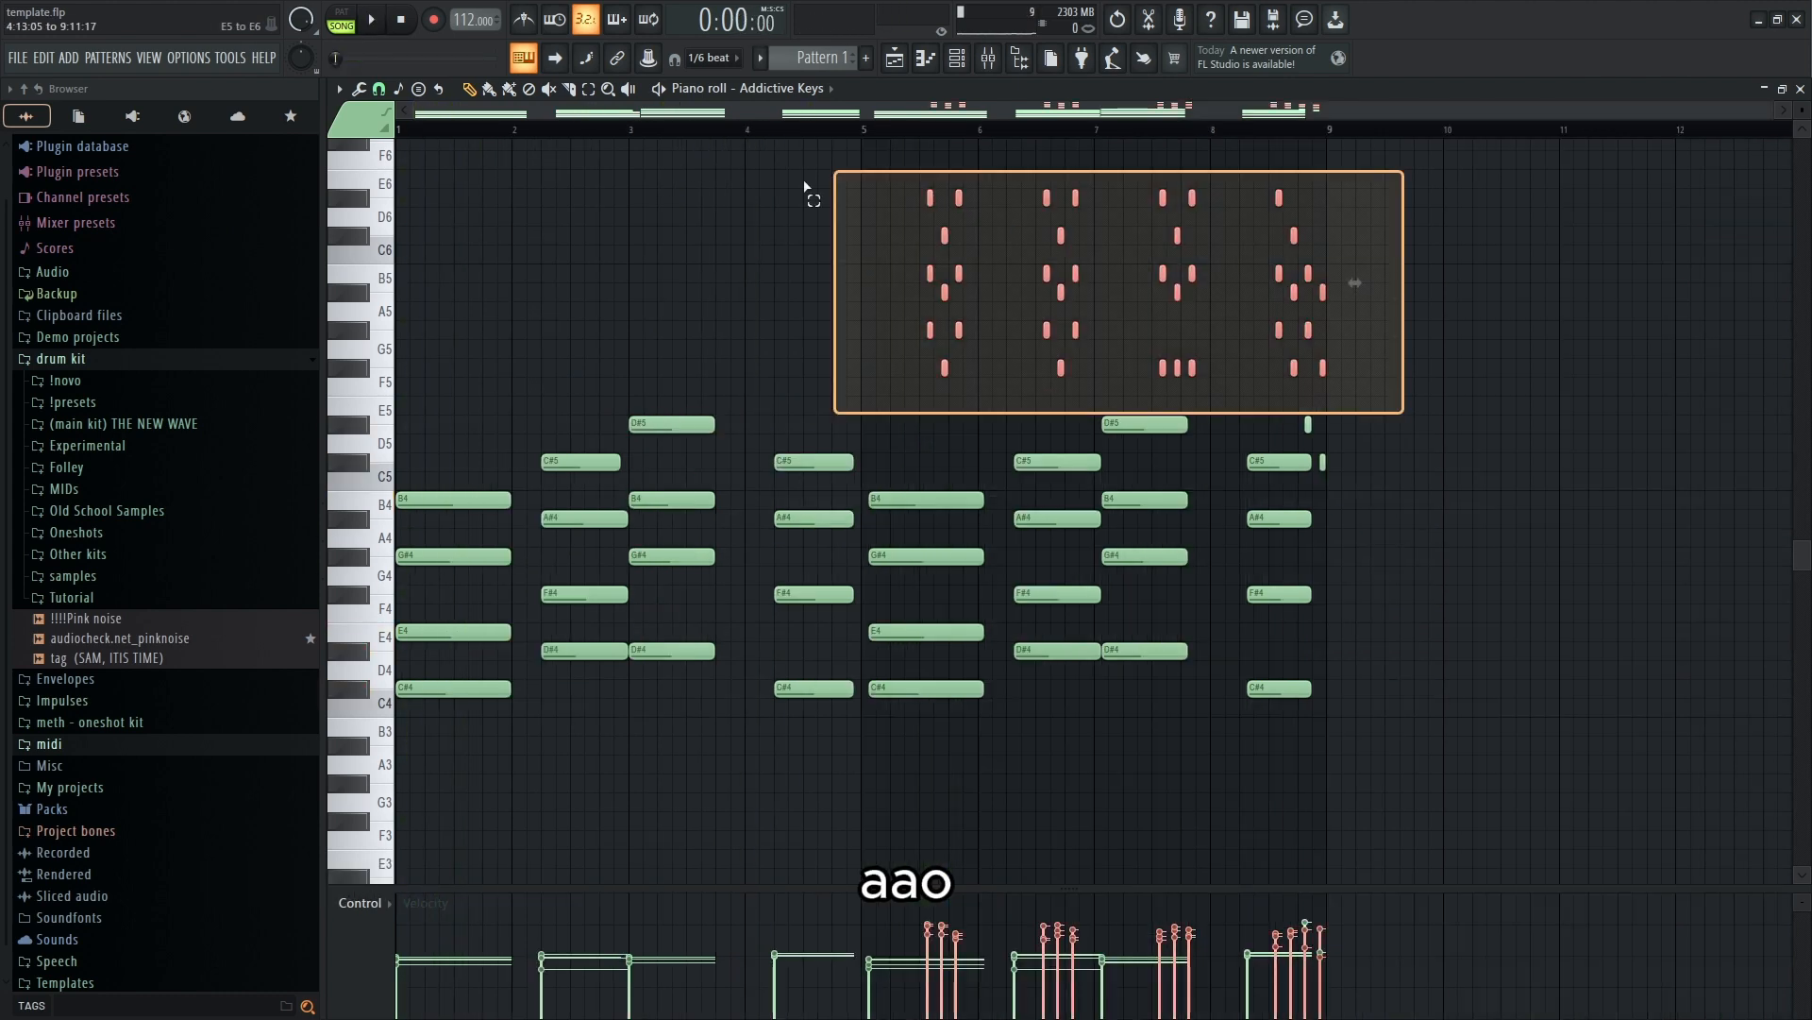
# - Highlight the short high notes in bars 5 to 8 and the sustained chords in bars 1 to 4 for comparison
pyautogui.moveTo(805, 186); pyautogui.dragTo(799, 194)
pyautogui.scroll(4, 781, 109)
pyautogui.moveTo(782, 111); pyautogui.dragTo(717, 111)
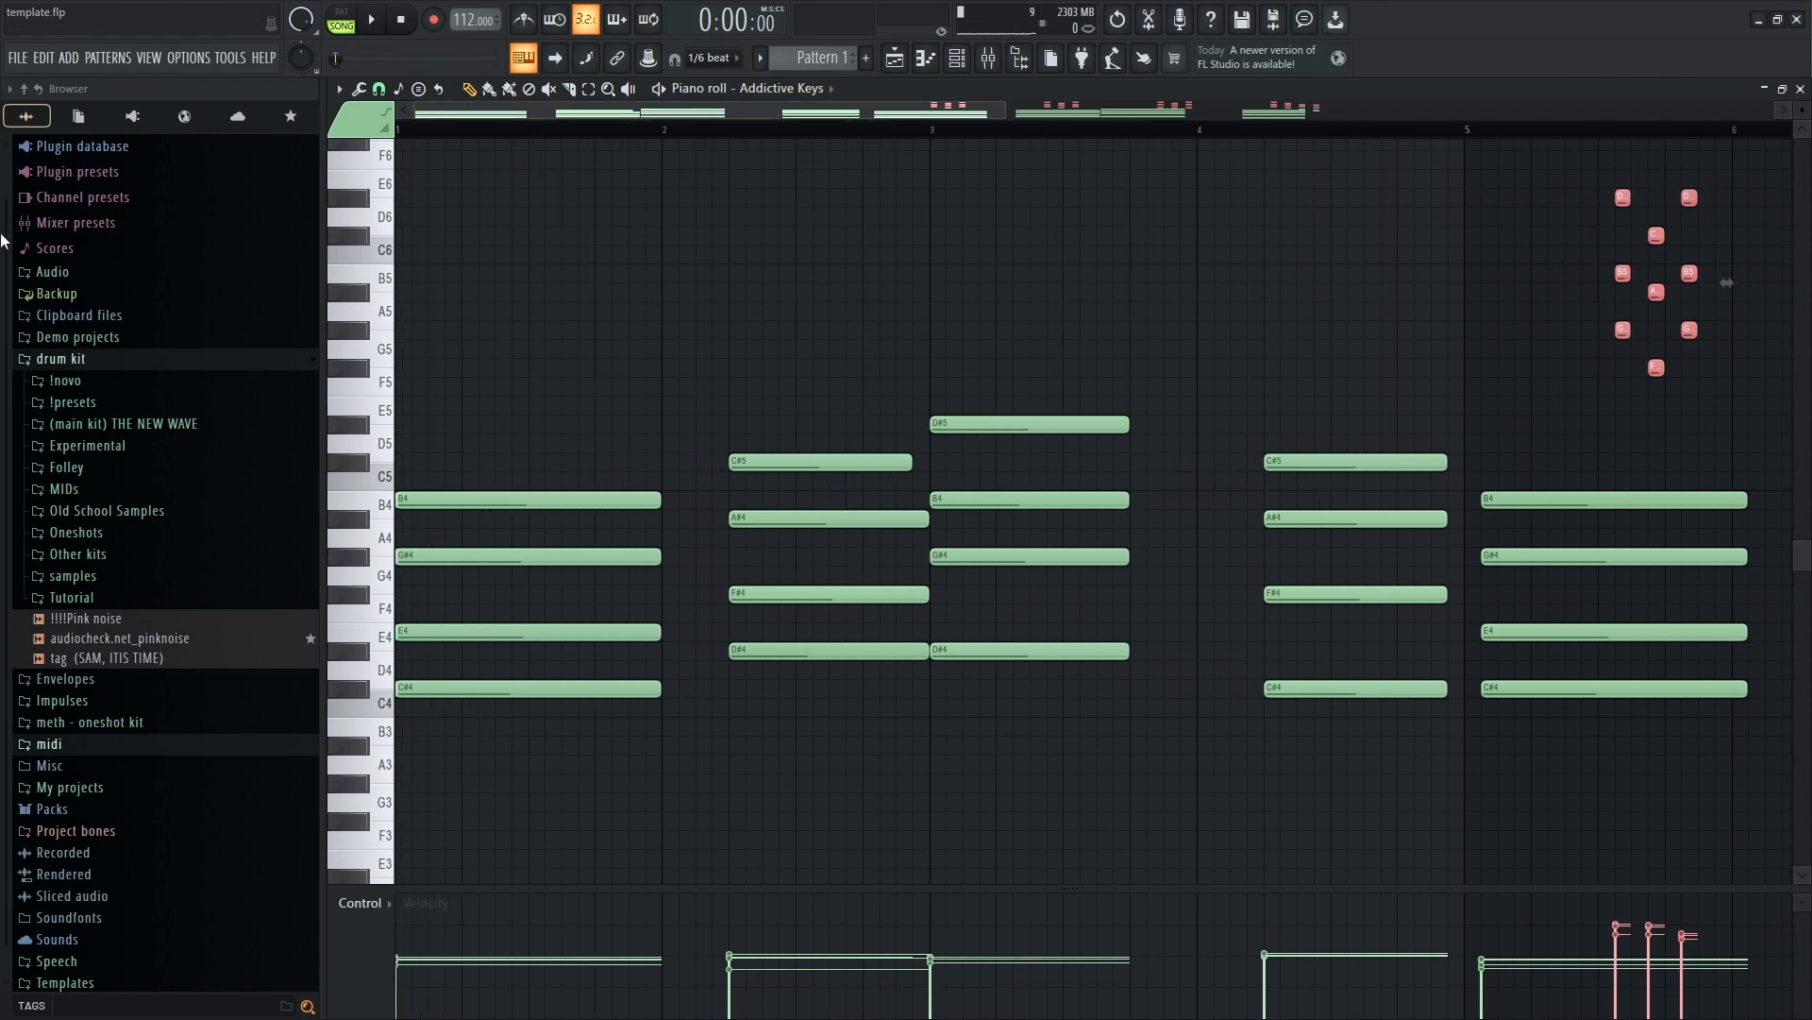
pyautogui.keyDown('ctrl'); pyautogui.click(881, 310); pyautogui.keyUp('ctrl')
pyautogui.moveTo(475, 413); pyautogui.dragTo(519, 831)
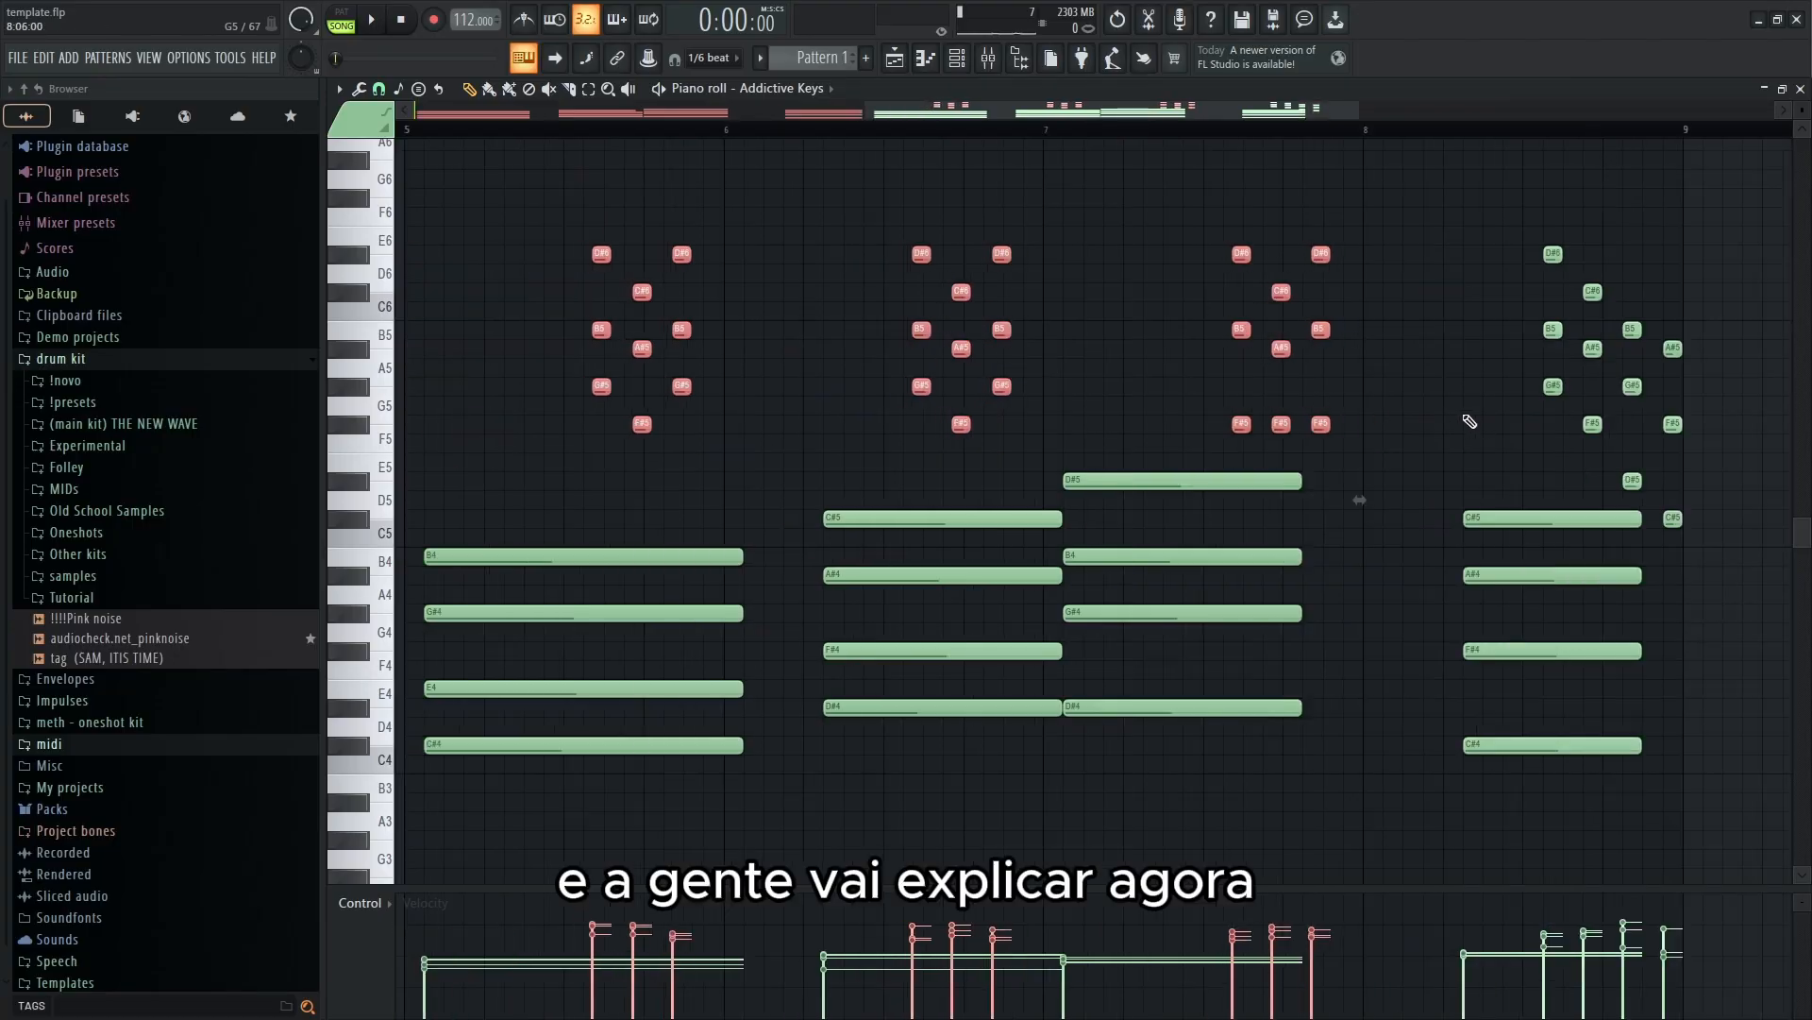
pyautogui.scroll(3, 1464, 416)
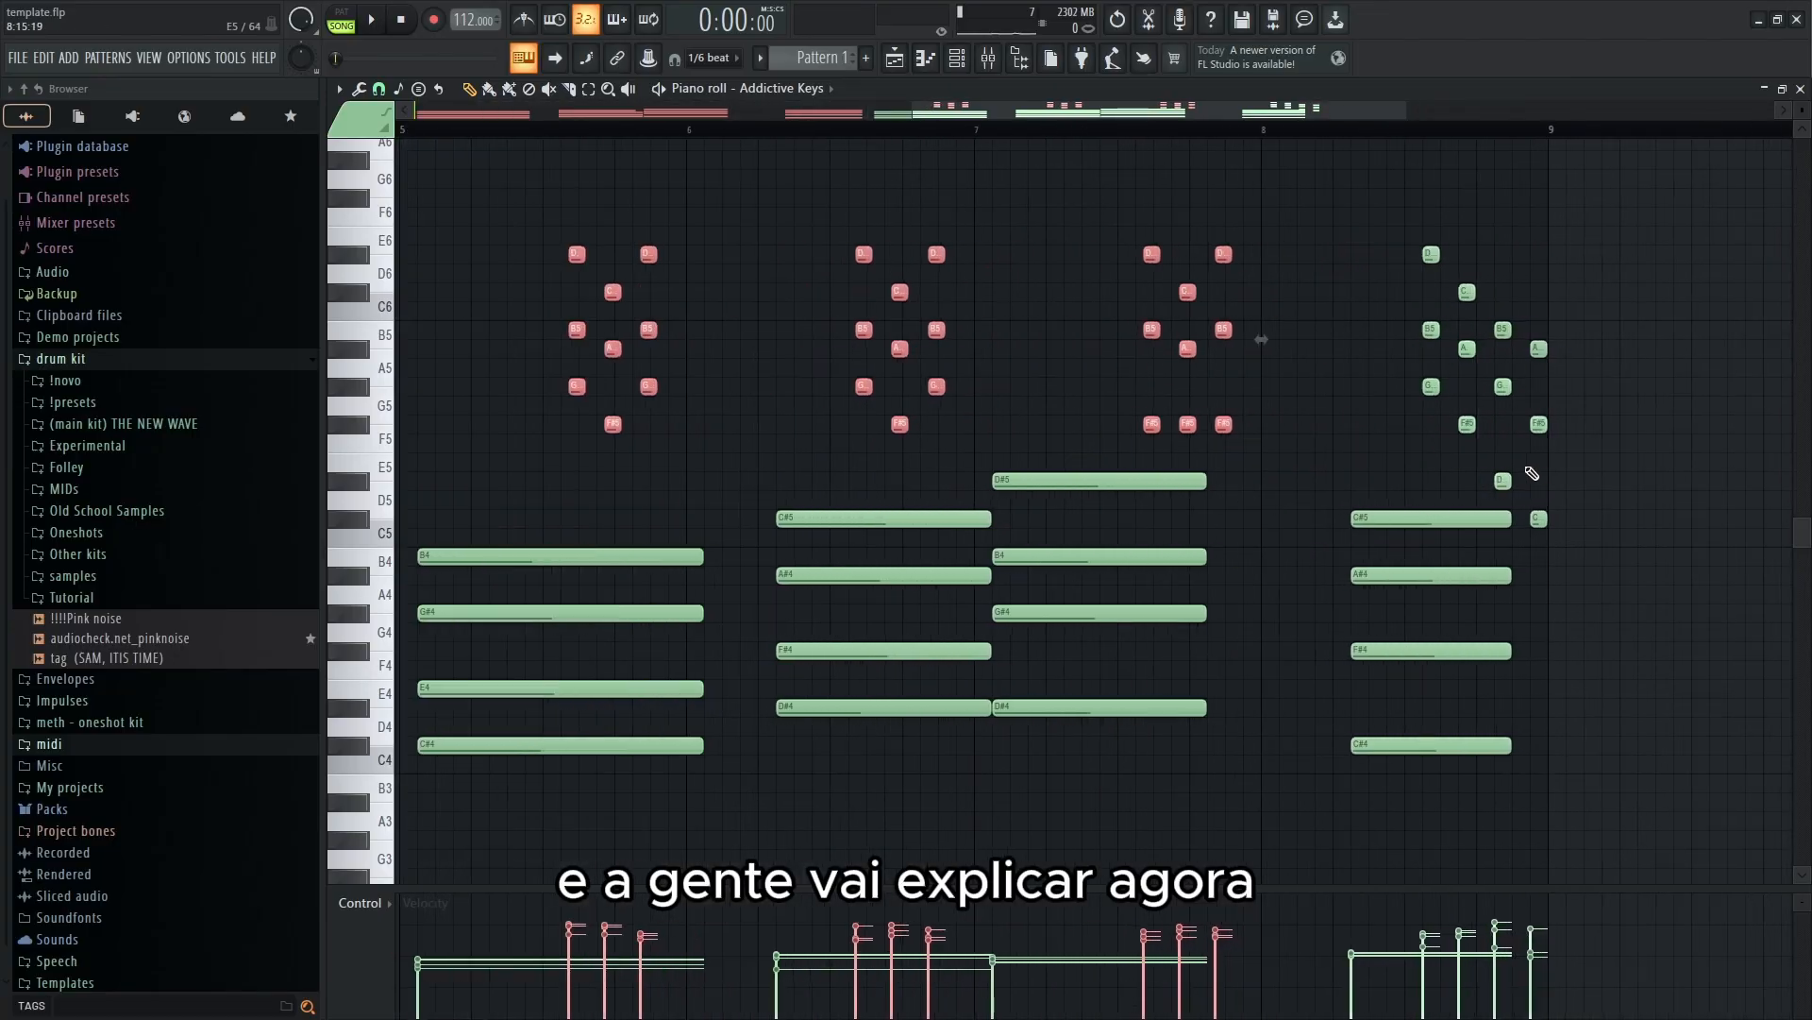
pyautogui.press('z')
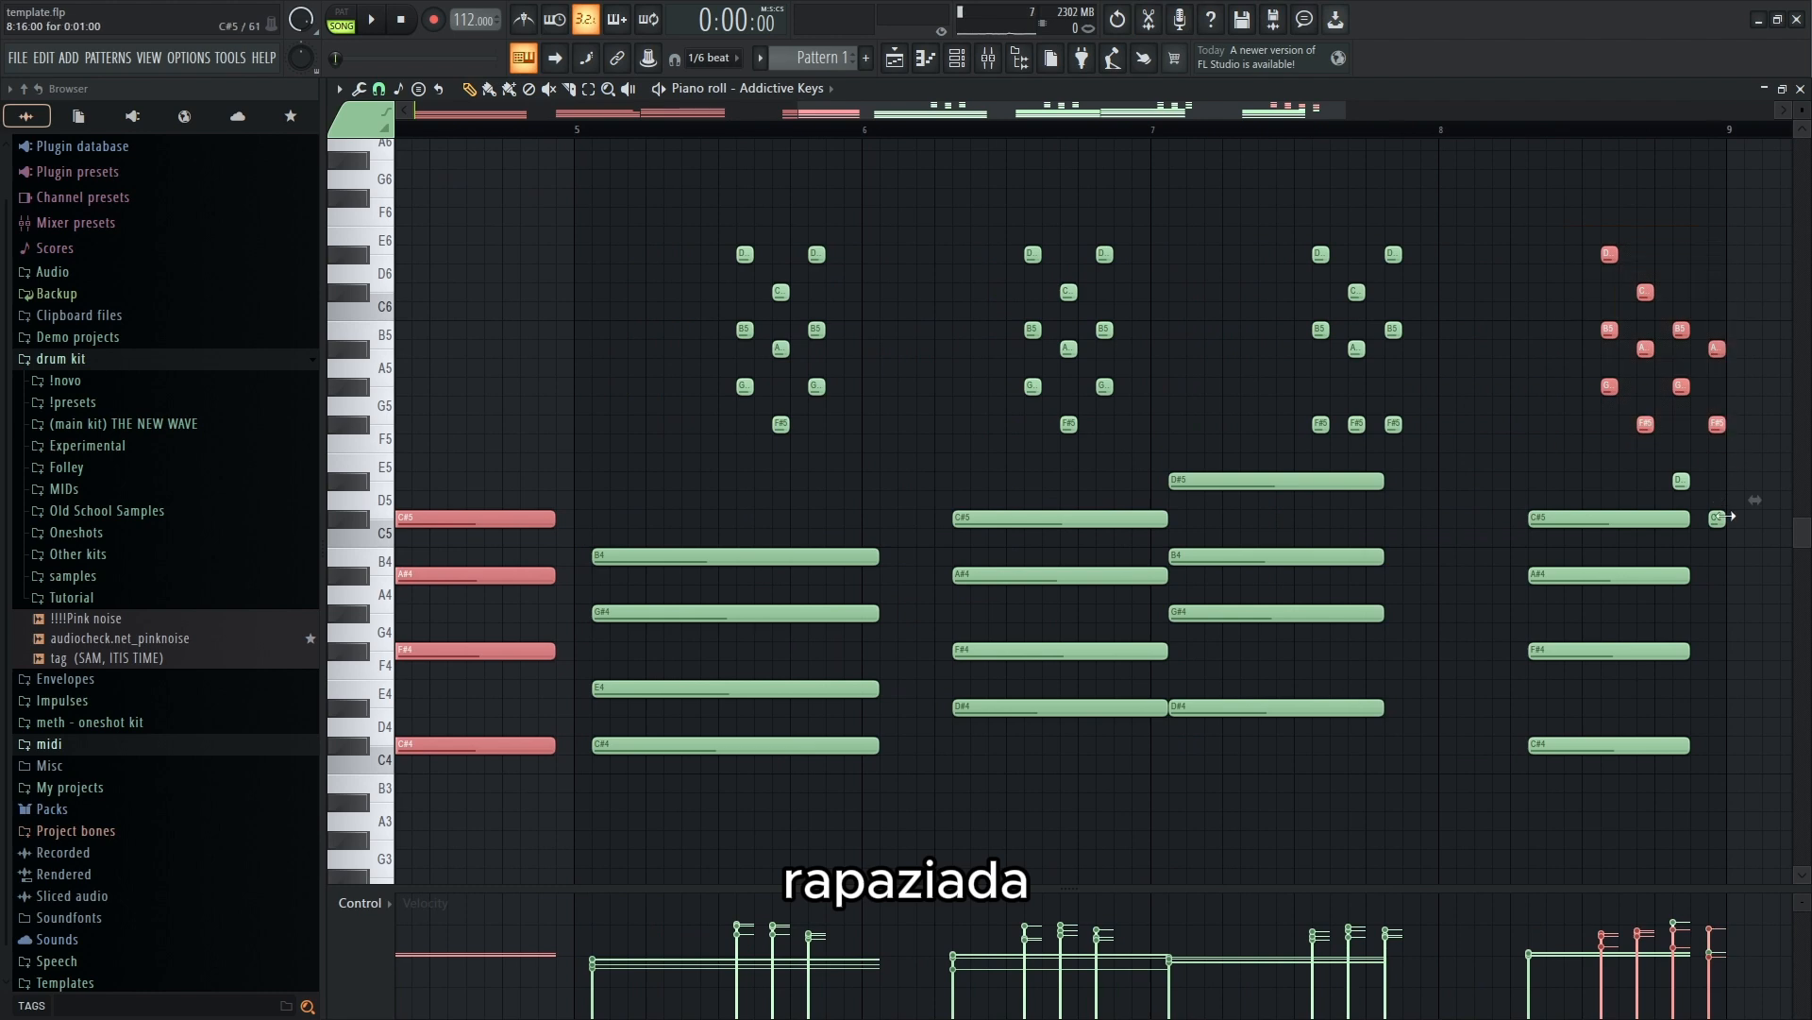
# - Highlight all the short high notes after bar 5, undo the accidental note shift and clear the selection
pyautogui.moveTo(1538, 450); pyautogui.dragTo(1180, 336)
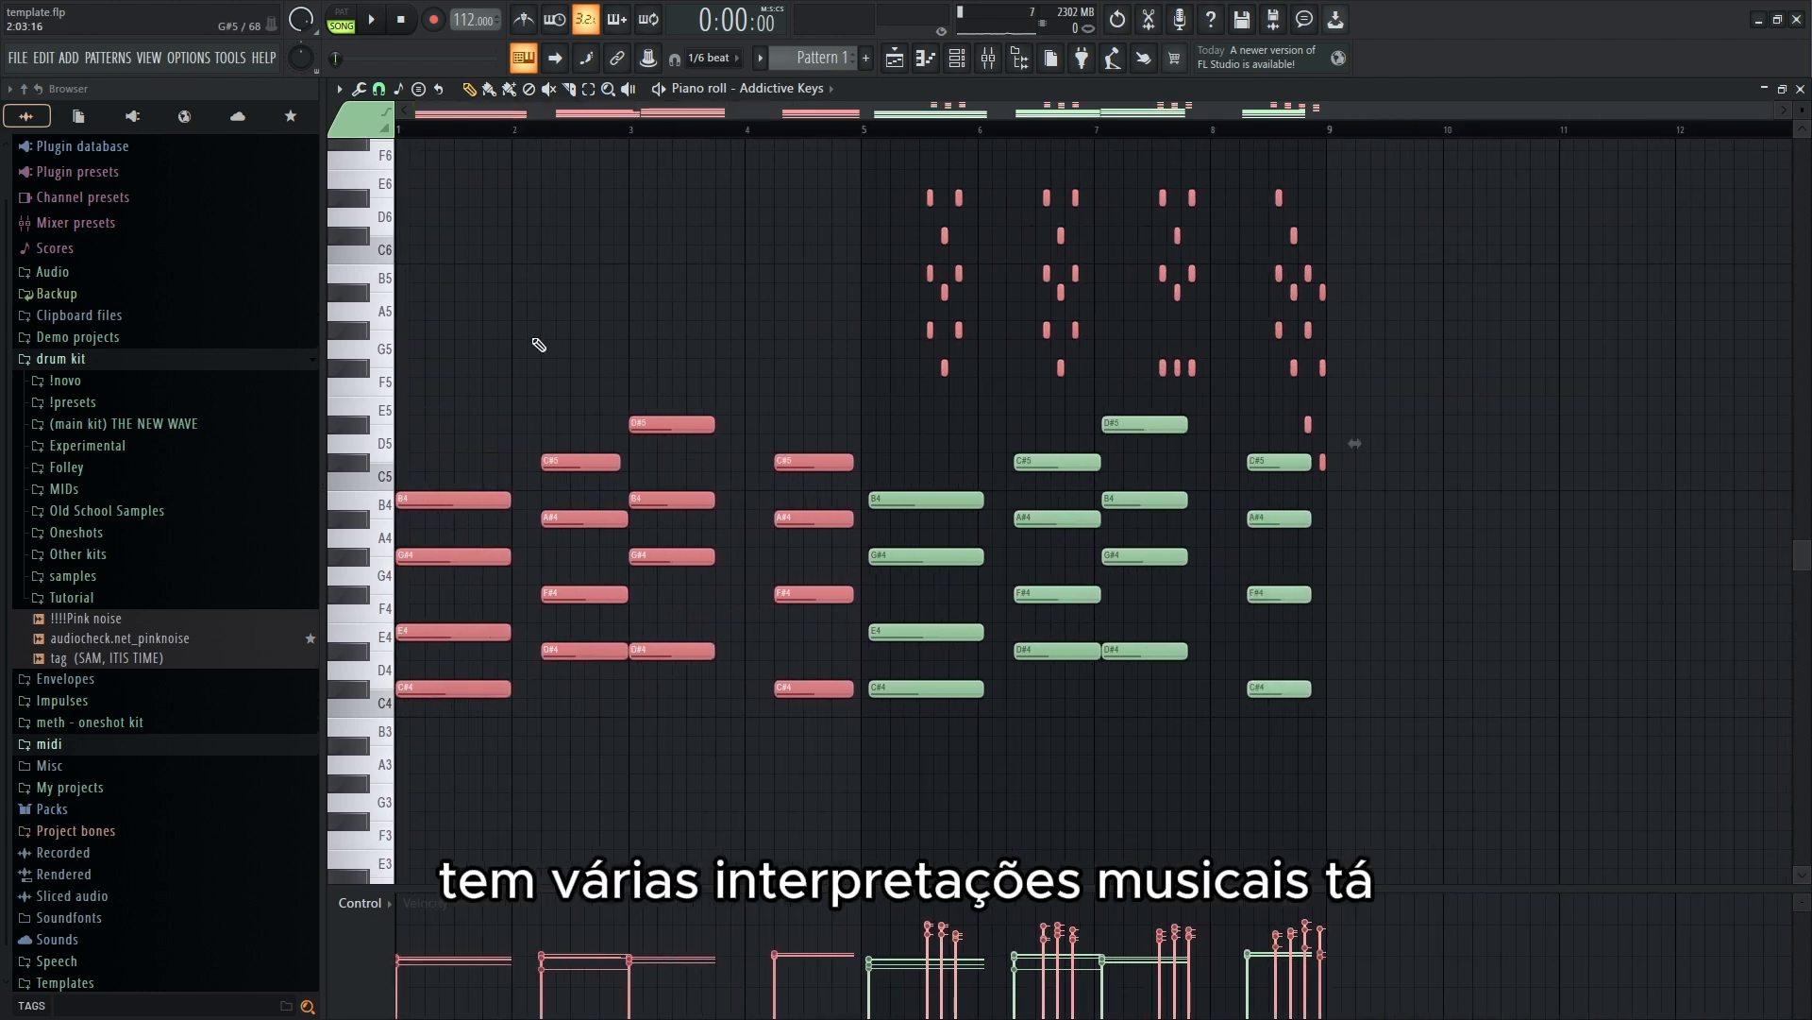
pyautogui.moveTo(1054, 313); pyautogui.dragTo(1086, 377)
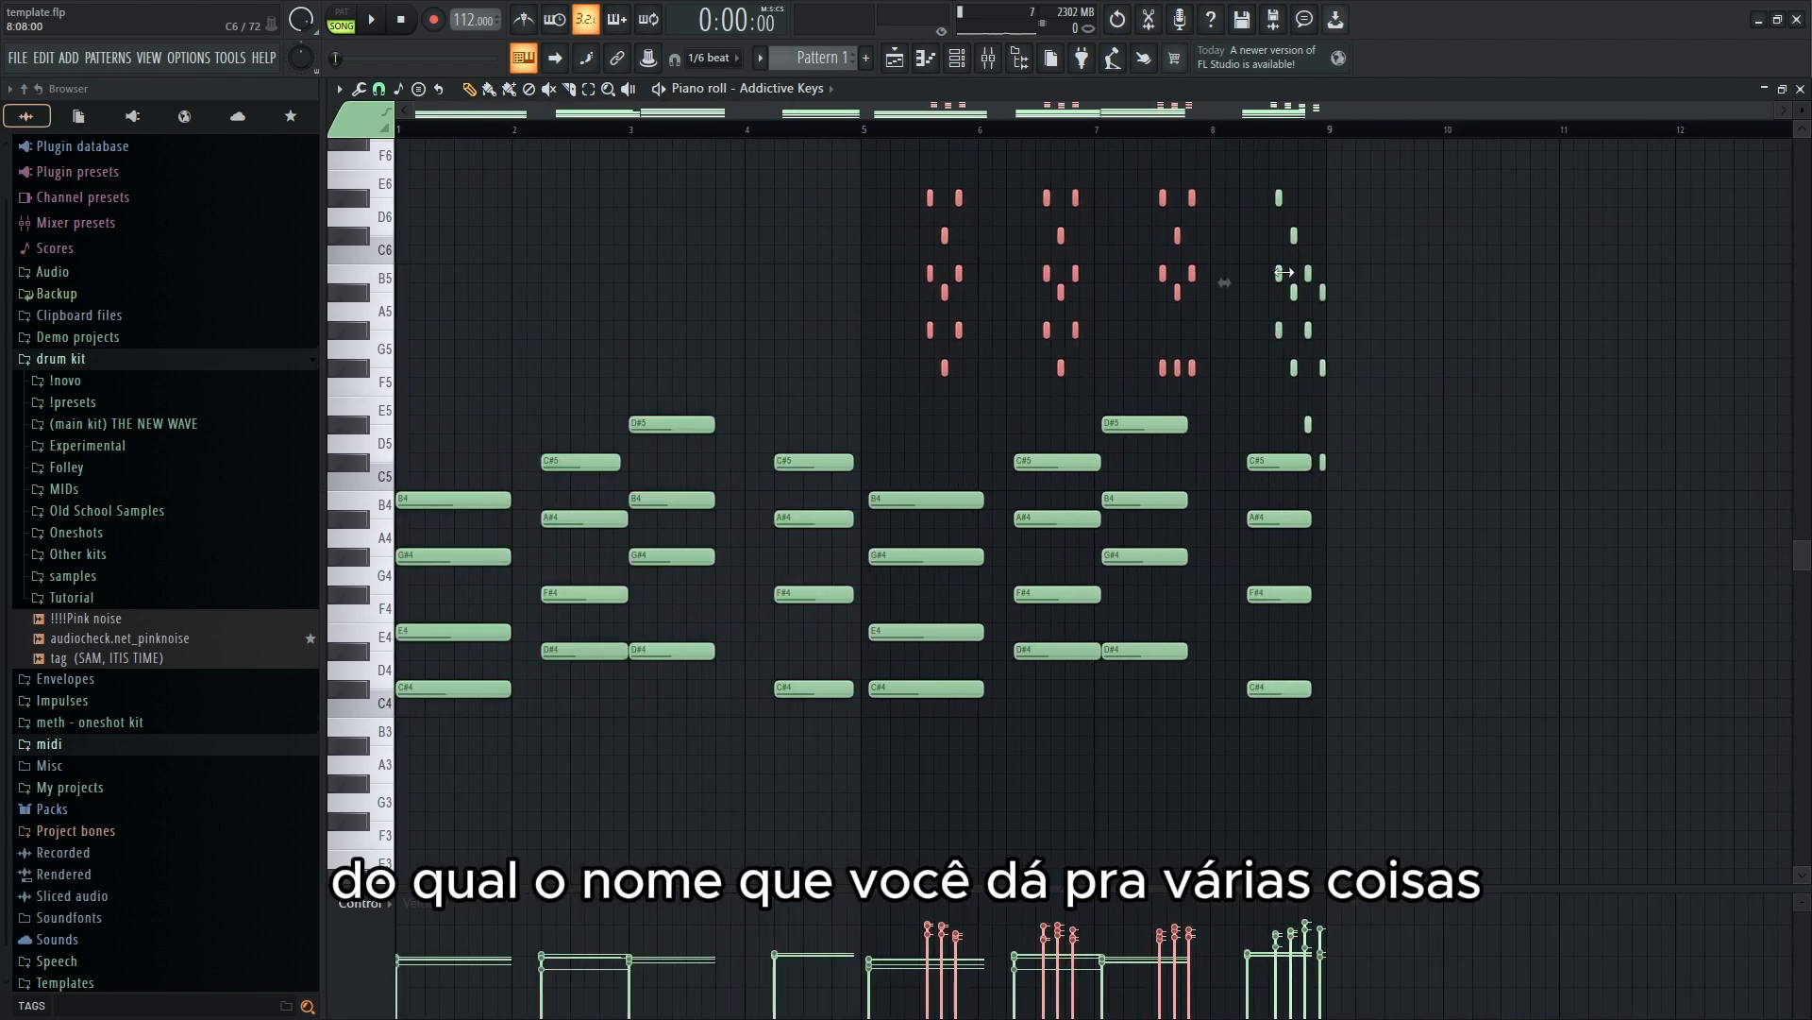
pyautogui.moveTo(1269, 189); pyautogui.dragTo(1360, 419)
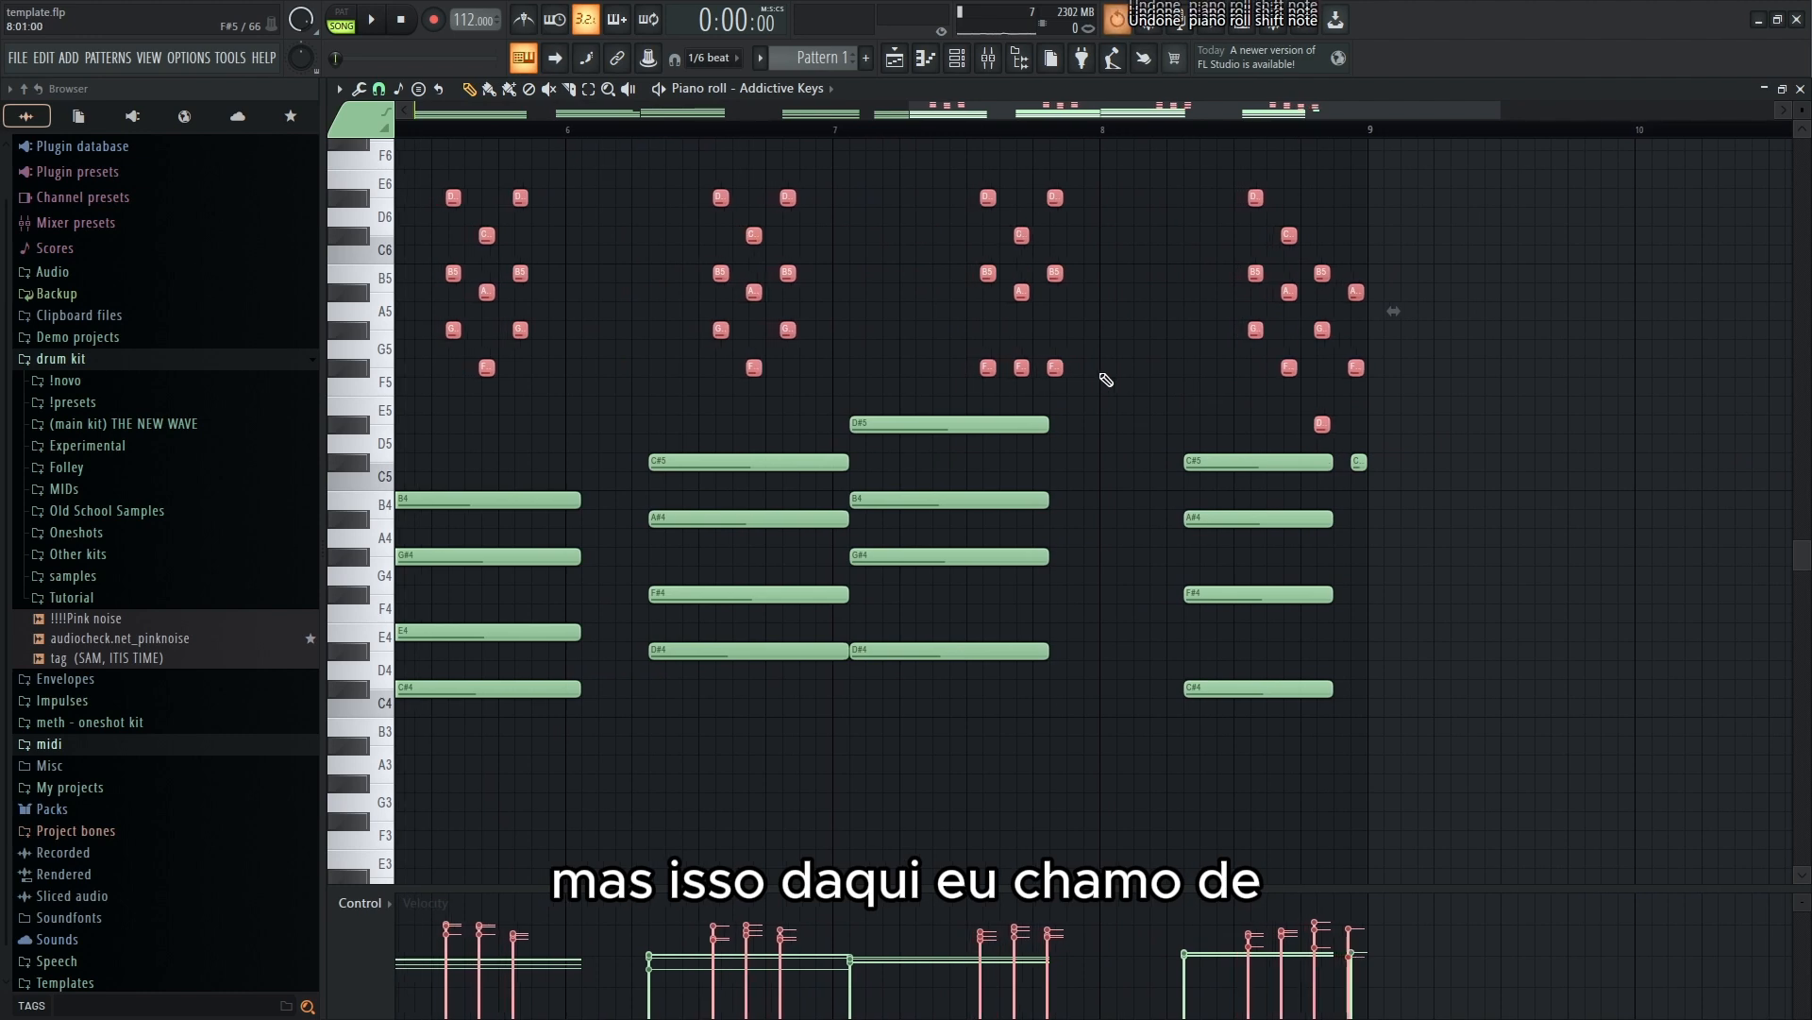
pyautogui.hotkey('ctrl', 'z')
pyautogui.keyDown('ctrl'); pyautogui.click(1582, 376); pyautogui.keyUp('ctrl')
# - Highlight the four groups of short high notes in bars 5 to 8 one after another
pyautogui.scroll(-3, 1444, 376)
pyautogui.scroll(4, 718, 356)
pyautogui.moveTo(684, 190); pyautogui.dragTo(855, 413)
pyautogui.moveTo(972, 188); pyautogui.dragTo(1095, 397)
pyautogui.moveTo(1269, 189); pyautogui.dragTo(1383, 396)
pyautogui.scroll(2, 1473, 254)
pyautogui.moveTo(1539, 228); pyautogui.dragTo(1639, 520)
pyautogui.keyDown('ctrl'); pyautogui.keyDown('shift'); pyautogui.click(1702, 582); pyautogui.keyUp('shift'); pyautogui.keyUp('ctrl')
pyautogui.moveTo(730, 361); pyautogui.dragTo(665, 264)
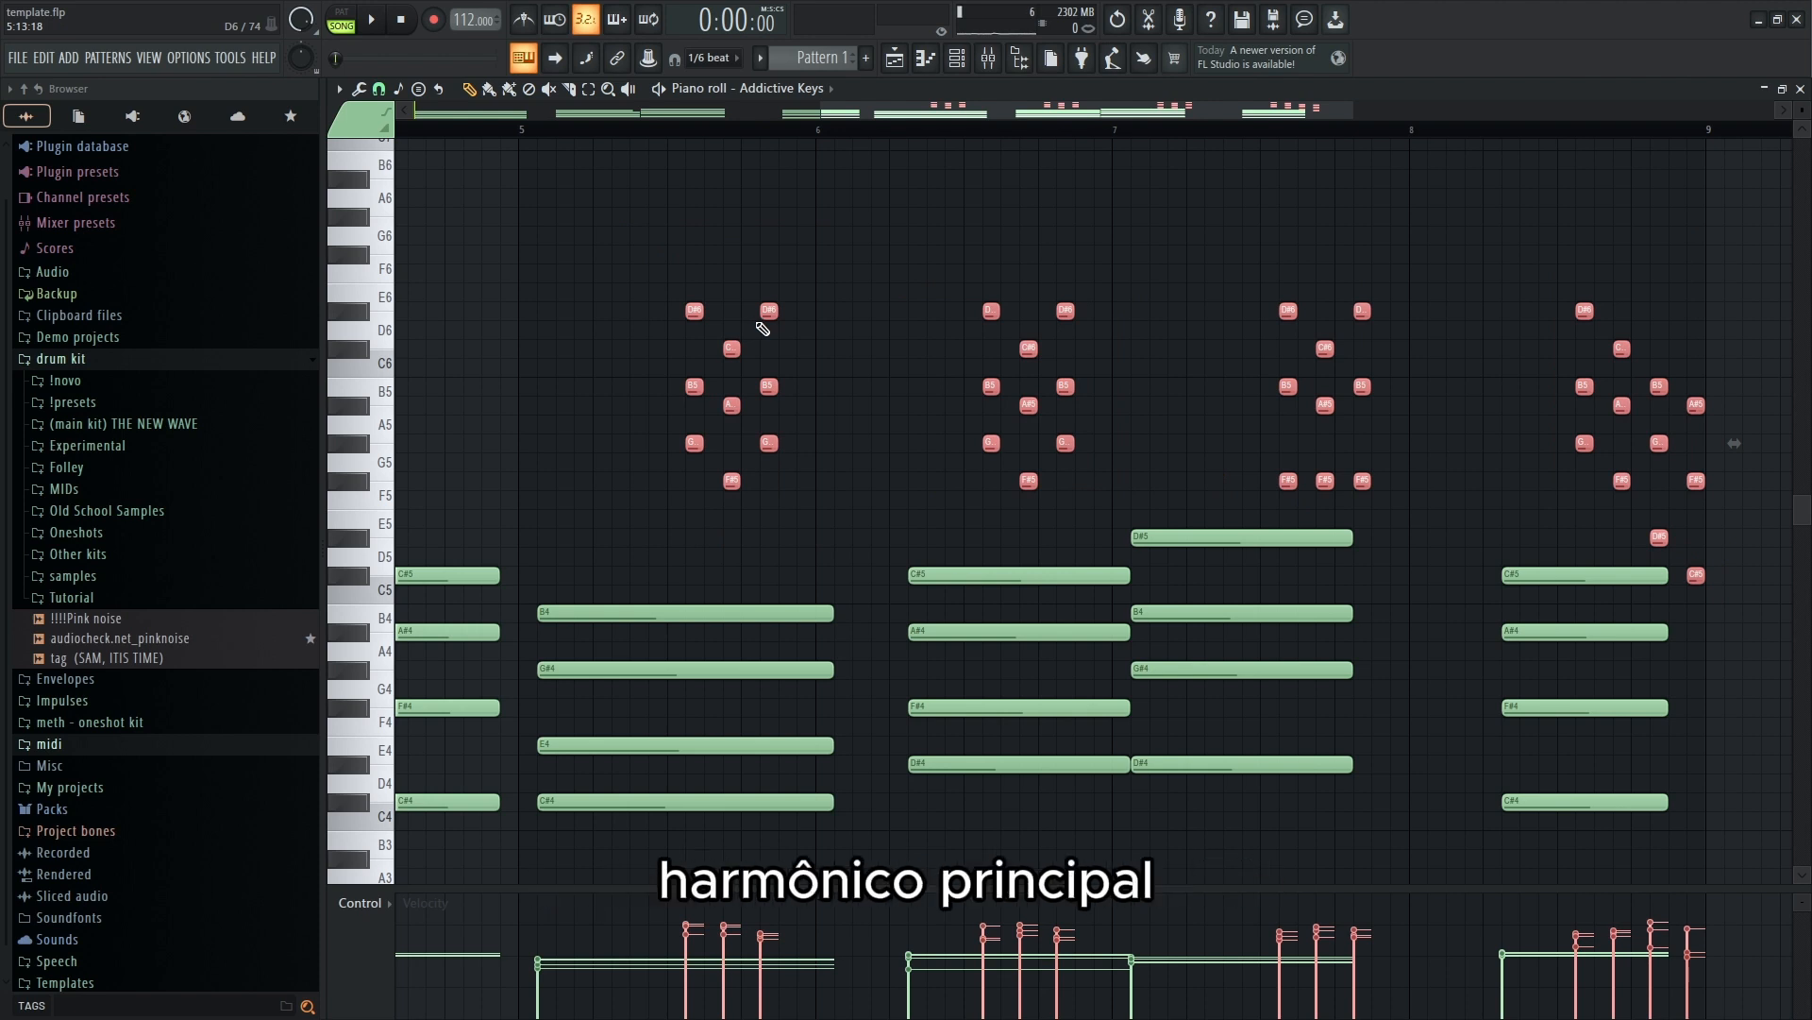
# - Delete the four sustained chords in bars 5 to 8, keeping the short high notes above them
pyautogui.scroll(-3, 840, 458)
pyautogui.keyDown('ctrl'); pyautogui.click(933, 649); pyautogui.keyUp('ctrl')
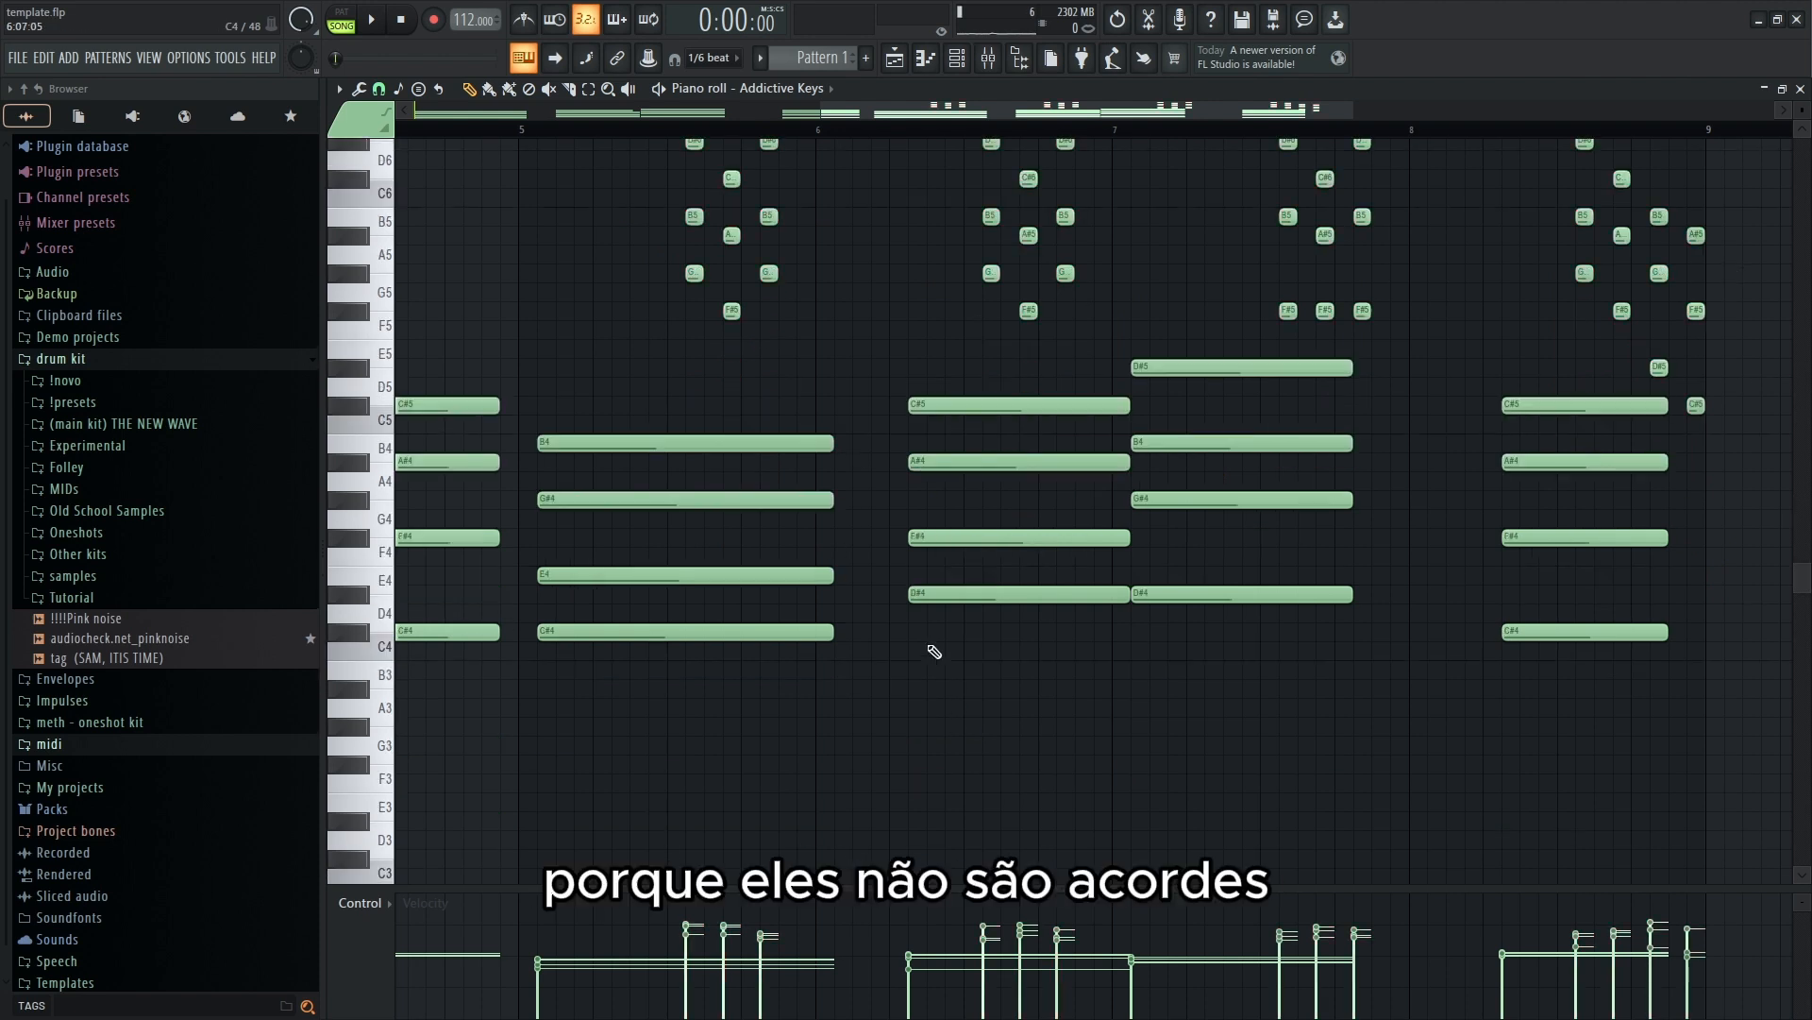
pyautogui.moveTo(870, 650); pyautogui.dragTo(808, 386)
pyautogui.moveTo(1066, 641); pyautogui.dragTo(1106, 383)
pyautogui.moveTo(1112, 344); pyautogui.dragTo(1198, 639)
pyautogui.moveTo(1522, 674); pyautogui.dragTo(1485, 384)
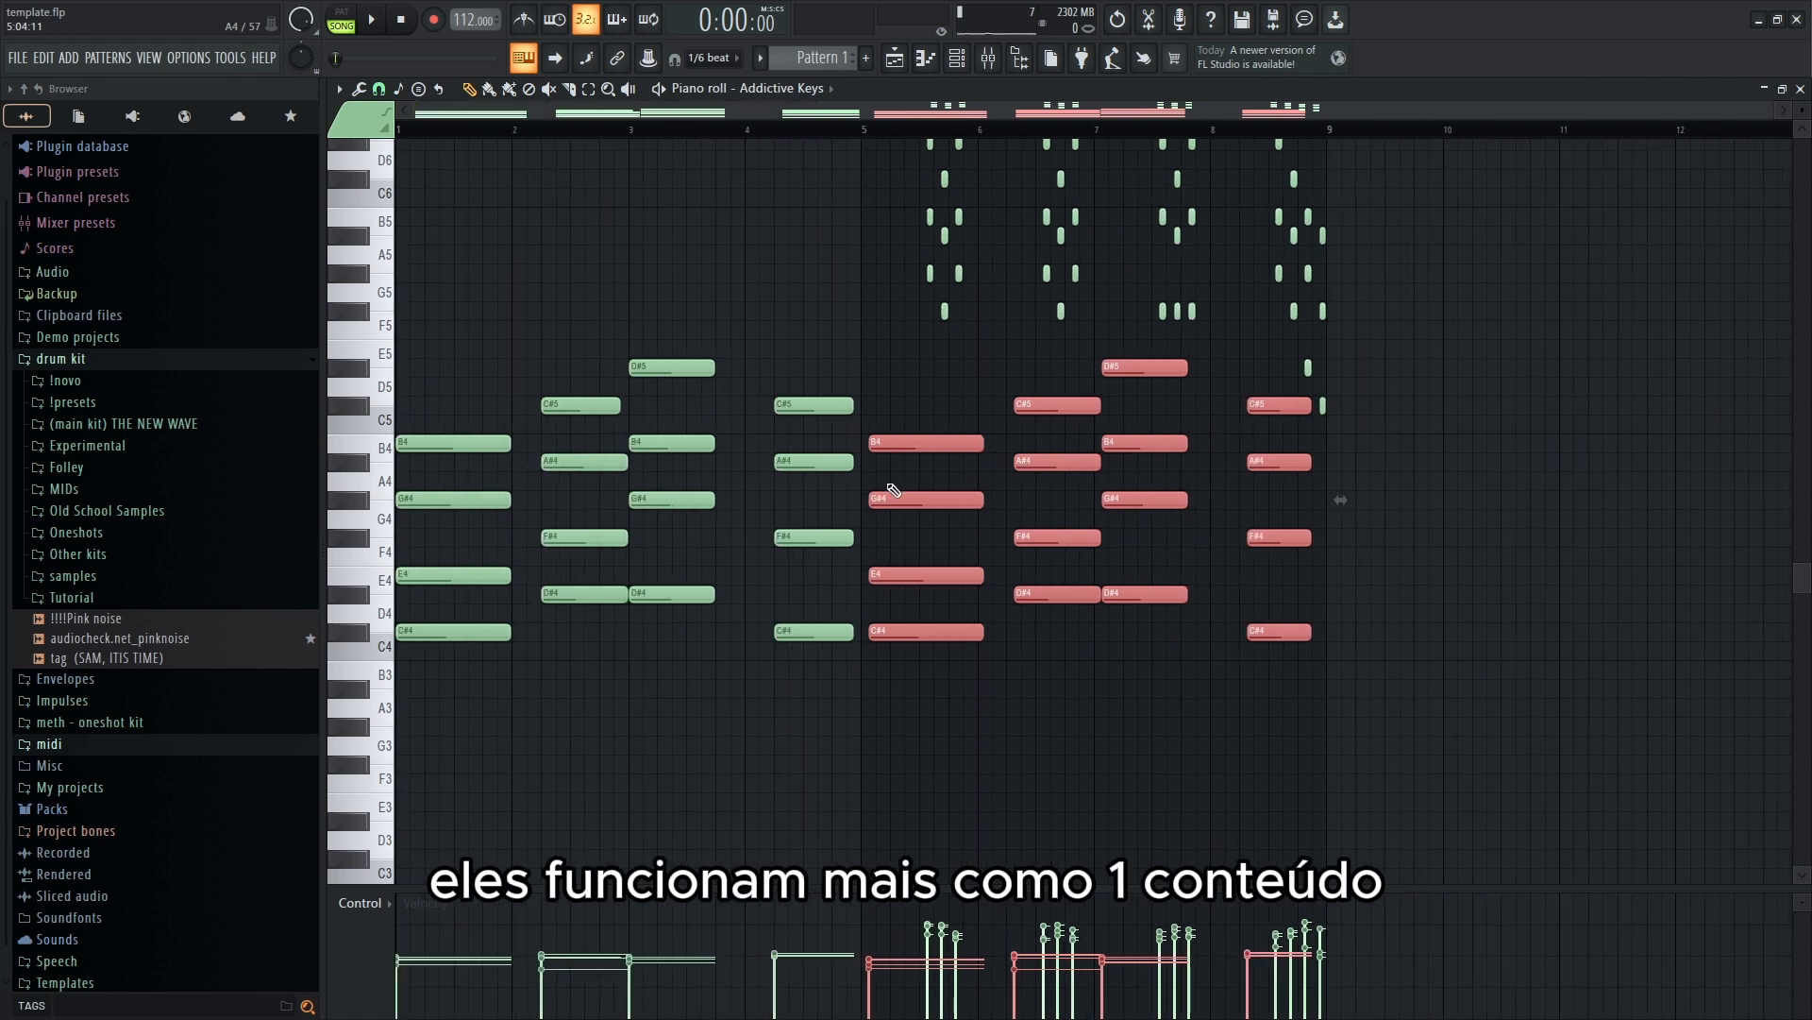
pyautogui.press('Delete')
# - Examine the isolated short high notes in bars 5 to 8 by selecting them all, and clear the selection
pyautogui.scroll(3, 882, 489)
pyautogui.moveTo(1605, 810); pyautogui.dragTo(937, 340)
pyautogui.scroll(4, 957, 508)
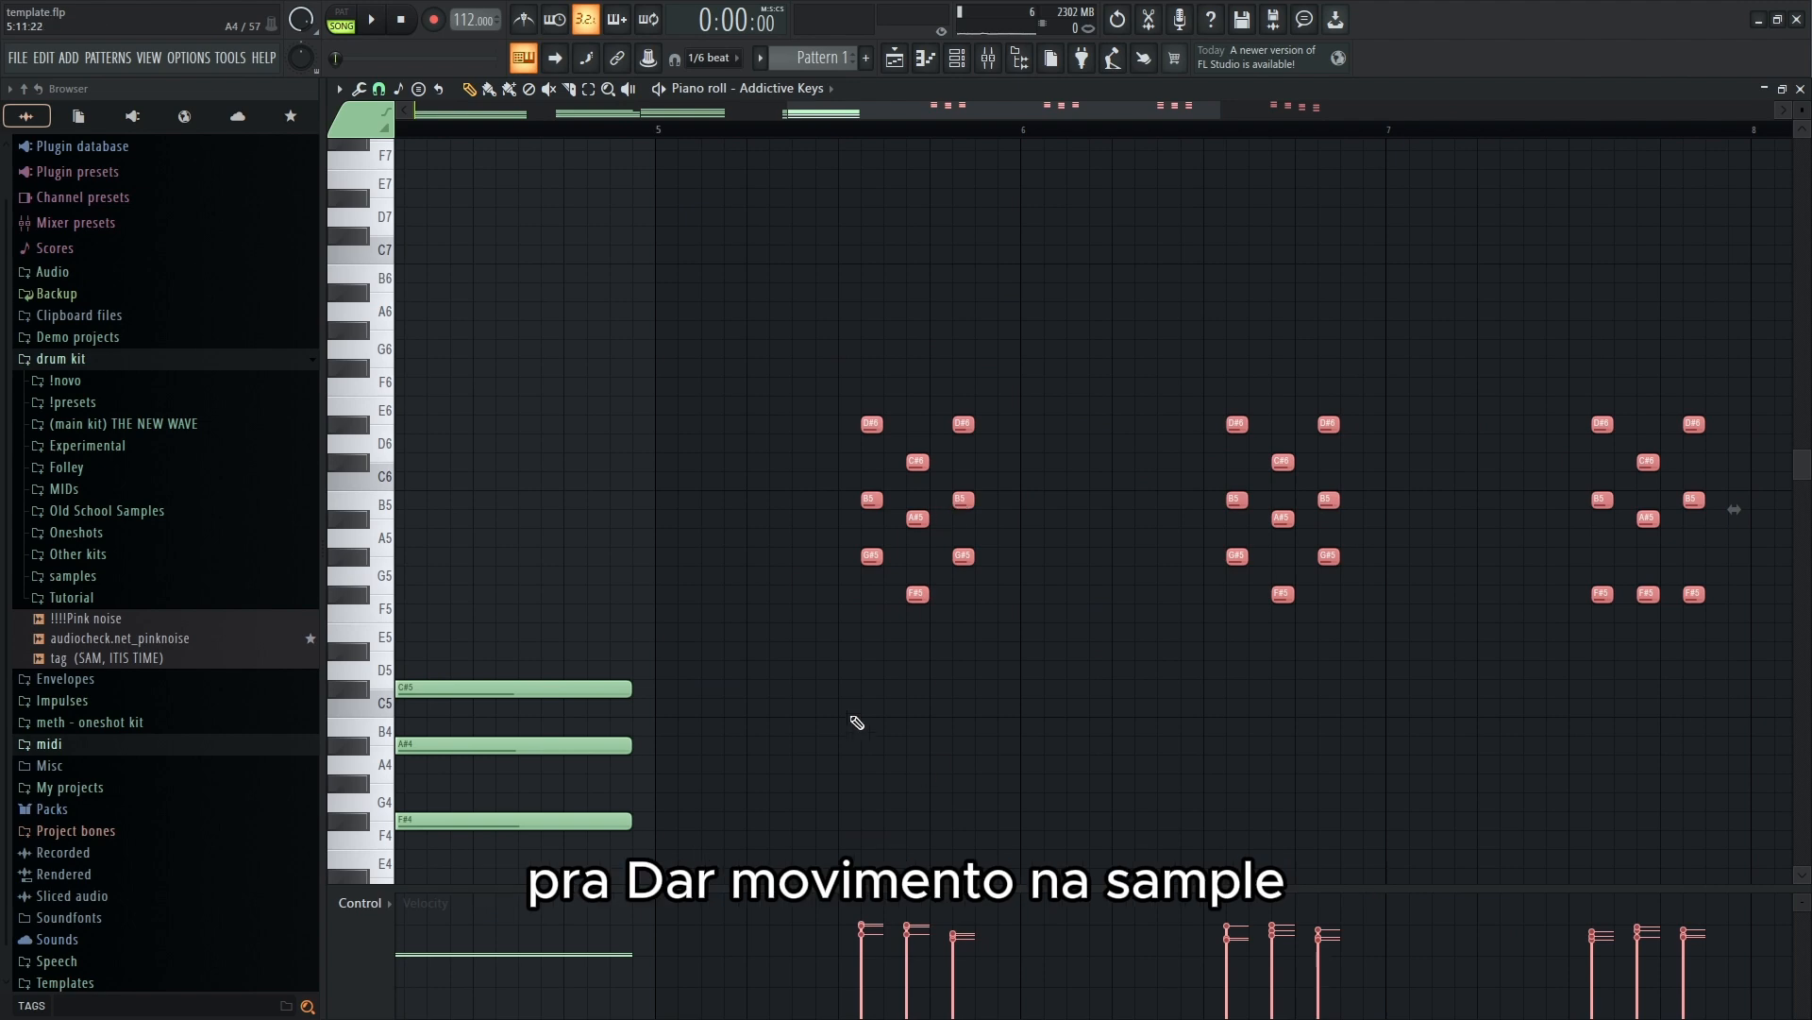
pyautogui.scroll(2, 899, 462)
pyautogui.scroll(-4, 811, 458)
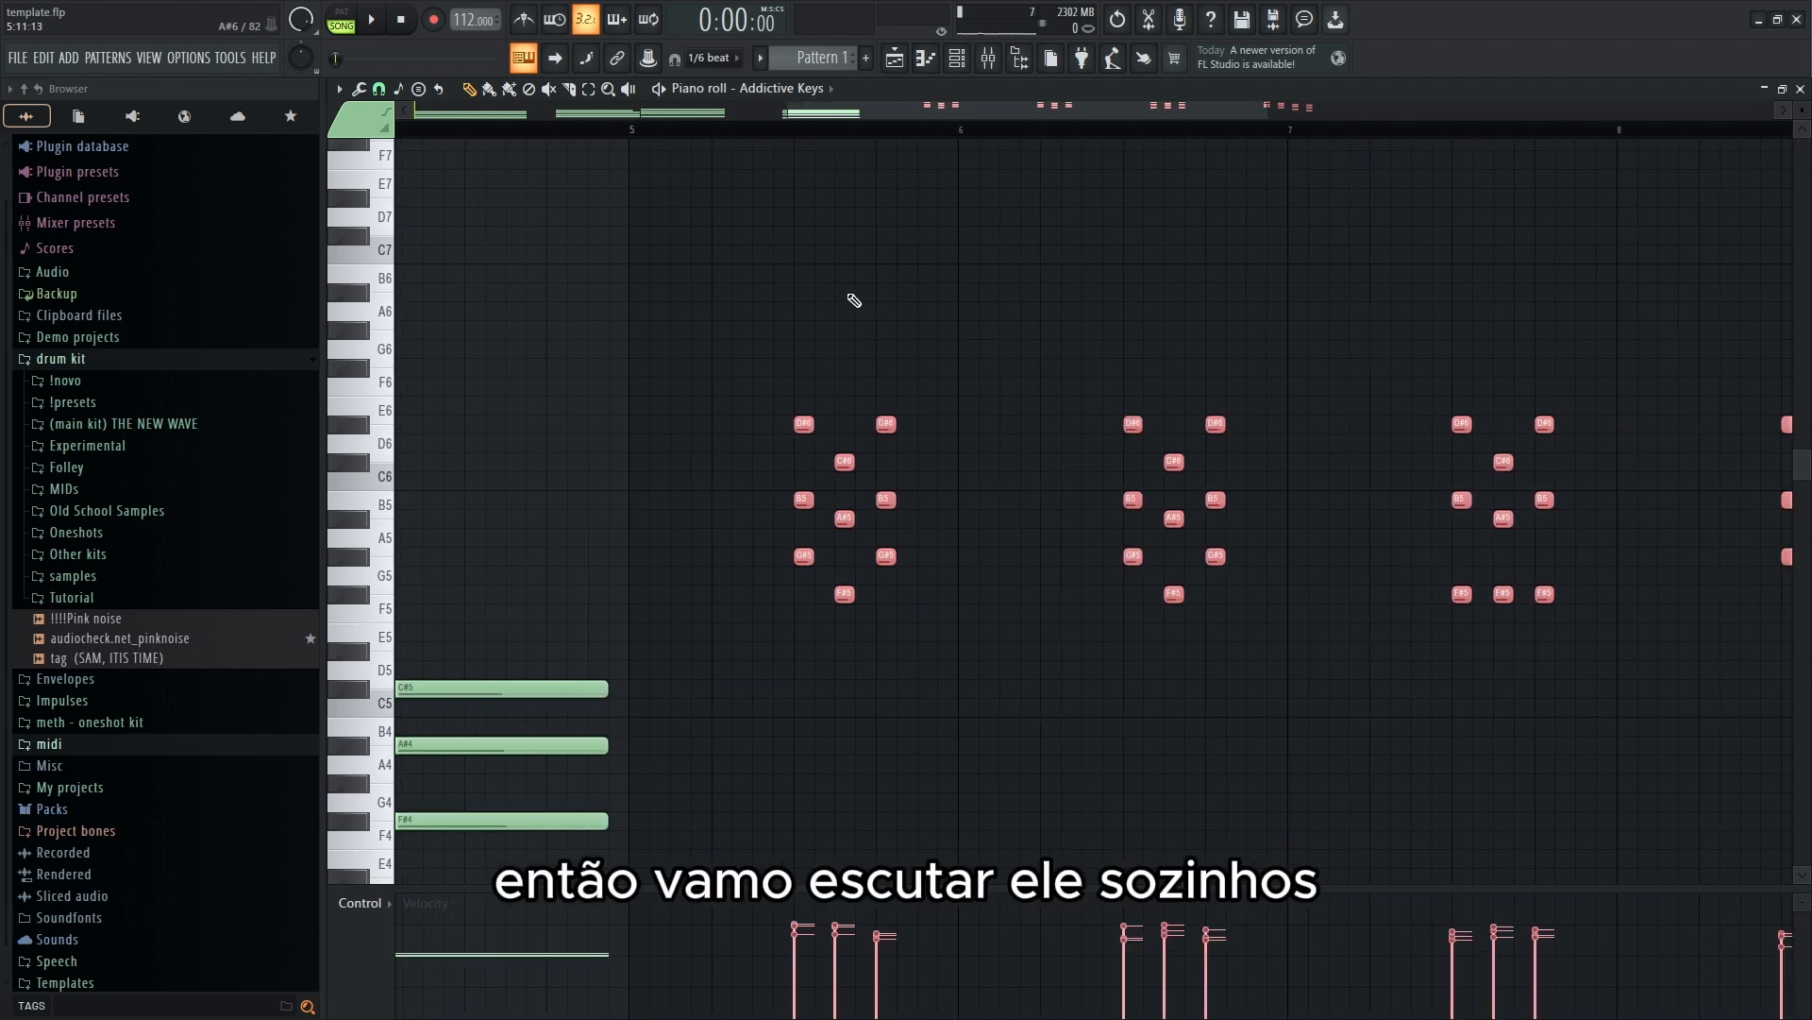
pyautogui.scroll(-4, 841, 315)
pyautogui.moveTo(1337, 771); pyautogui.dragTo(789, 382)
pyautogui.scroll(3, 1053, 517)
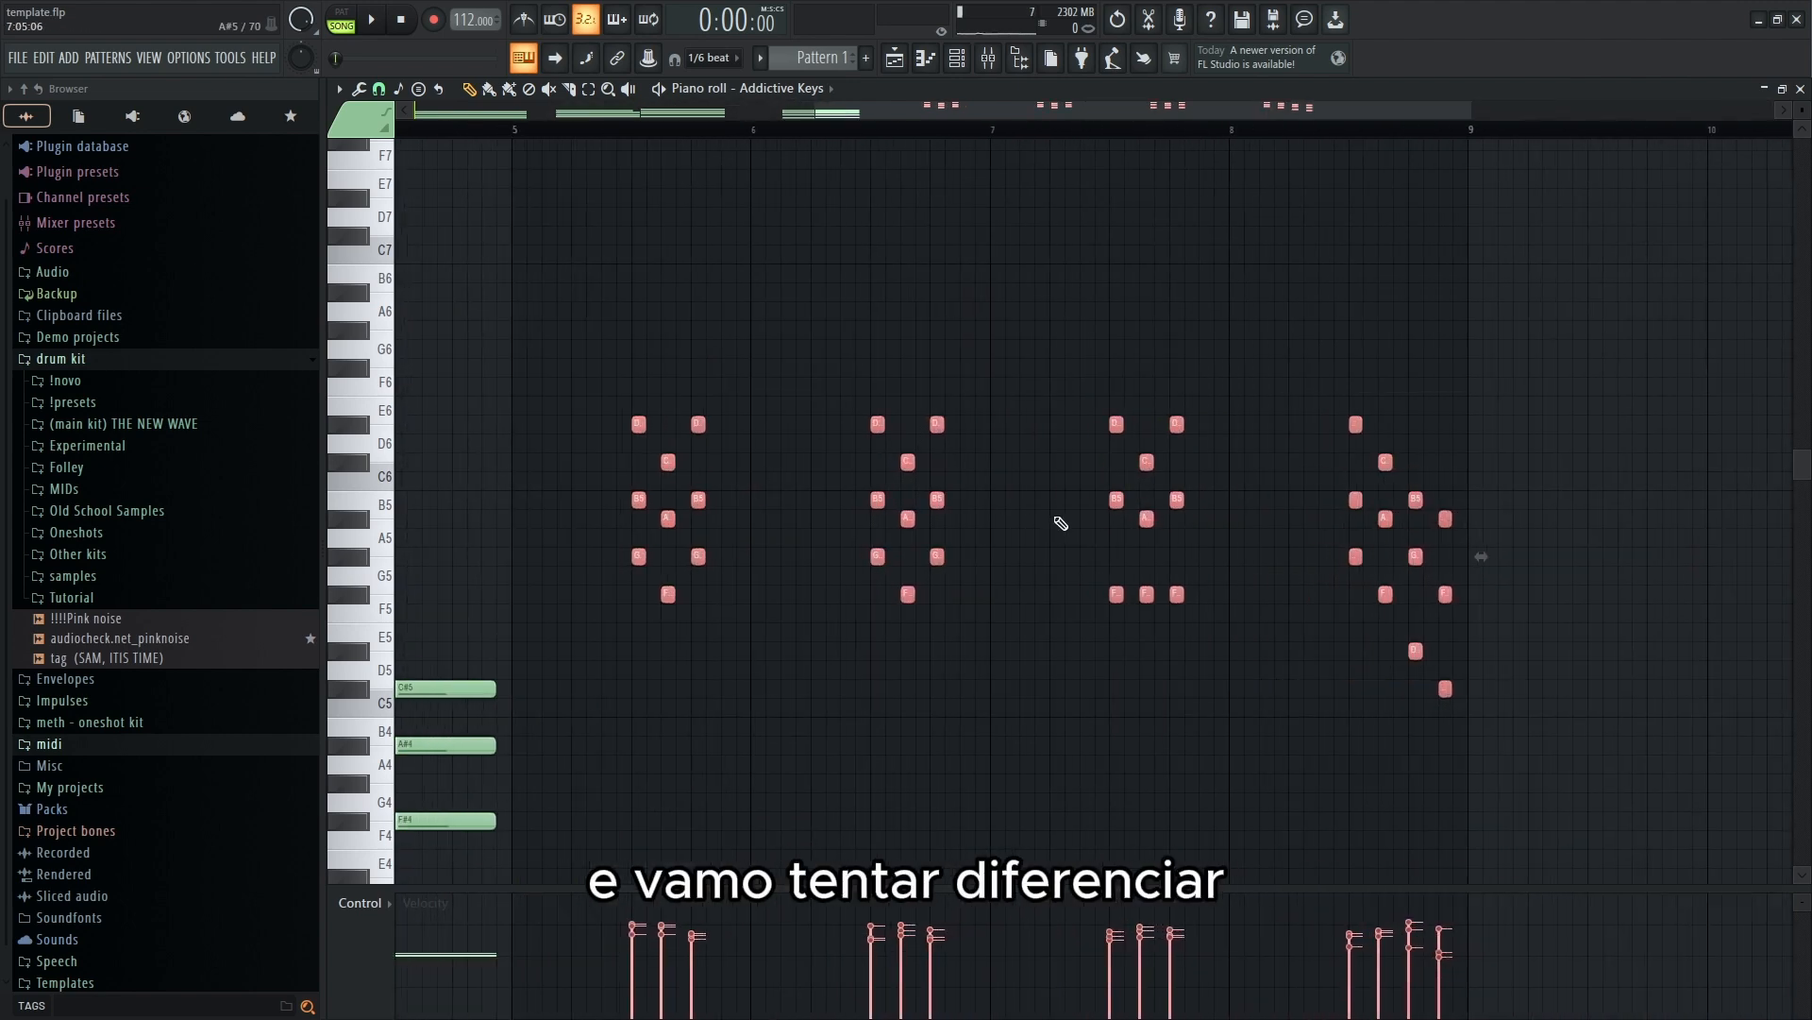
pyautogui.press('super')
pyautogui.click(916, 211)
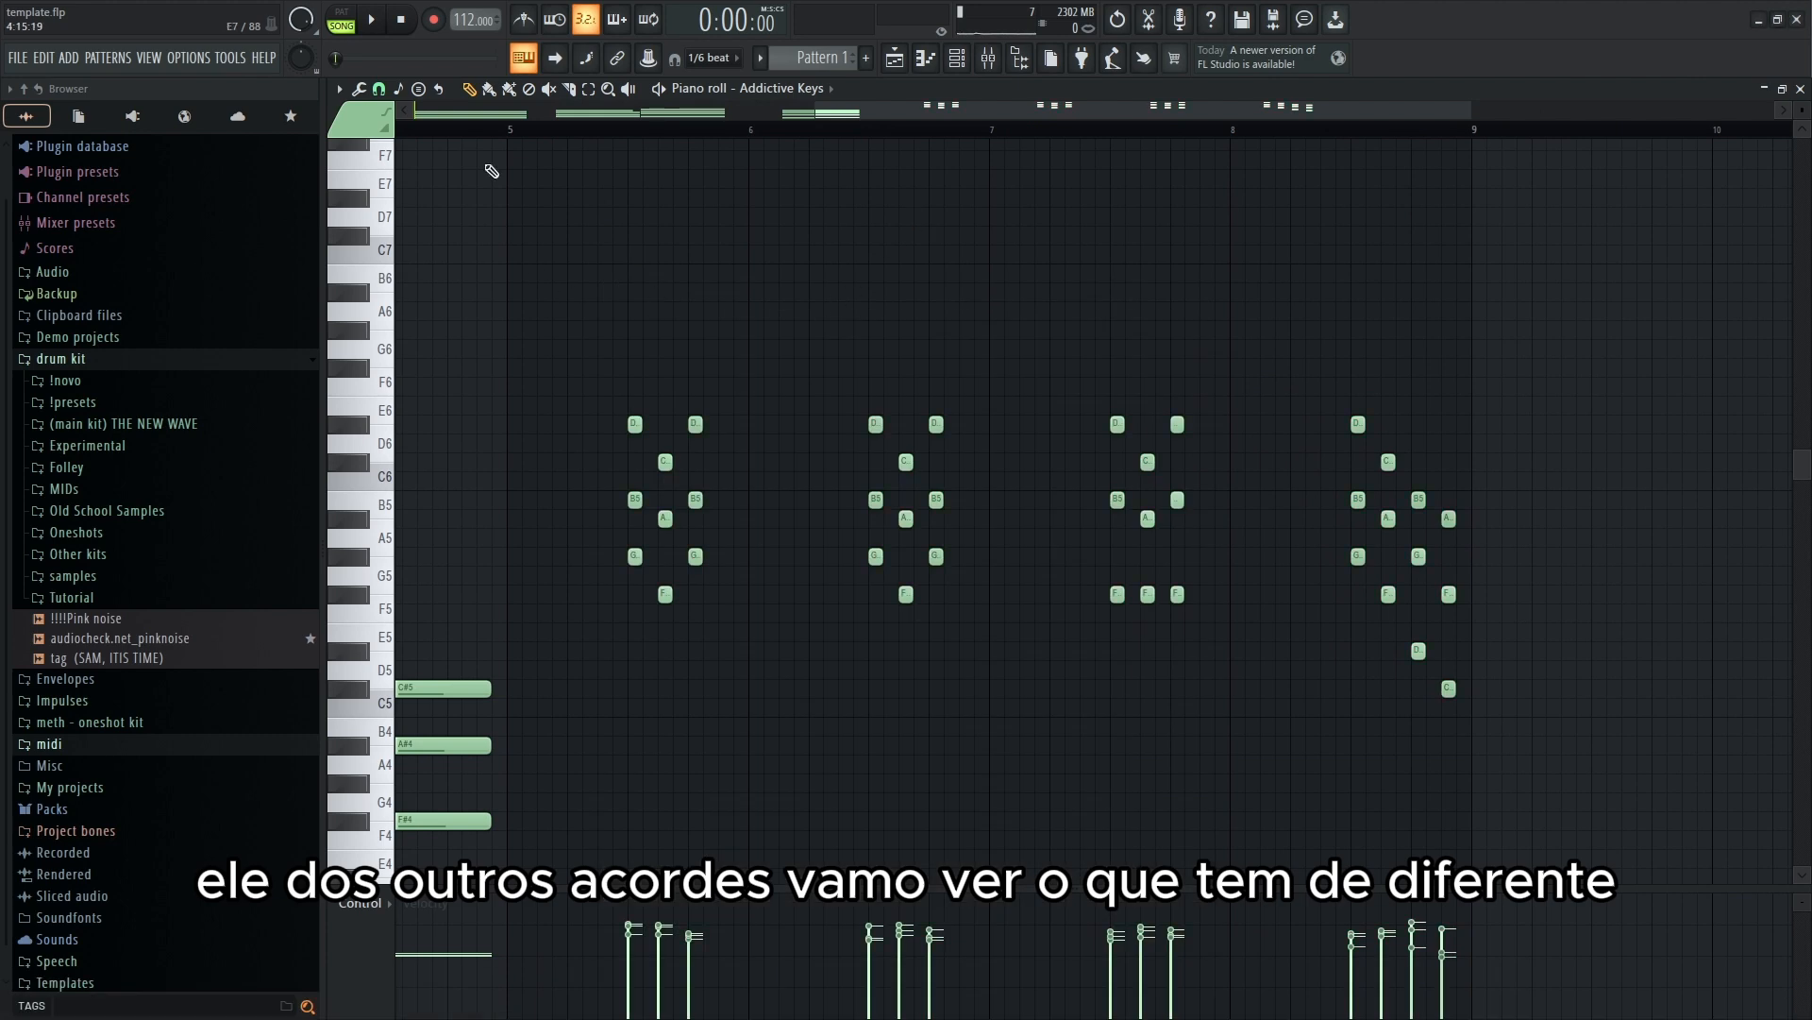
# - Play the isolated short high notes from bar 5 into bar 8 and stop playback
pyautogui.scroll(-2, 1036, 459)
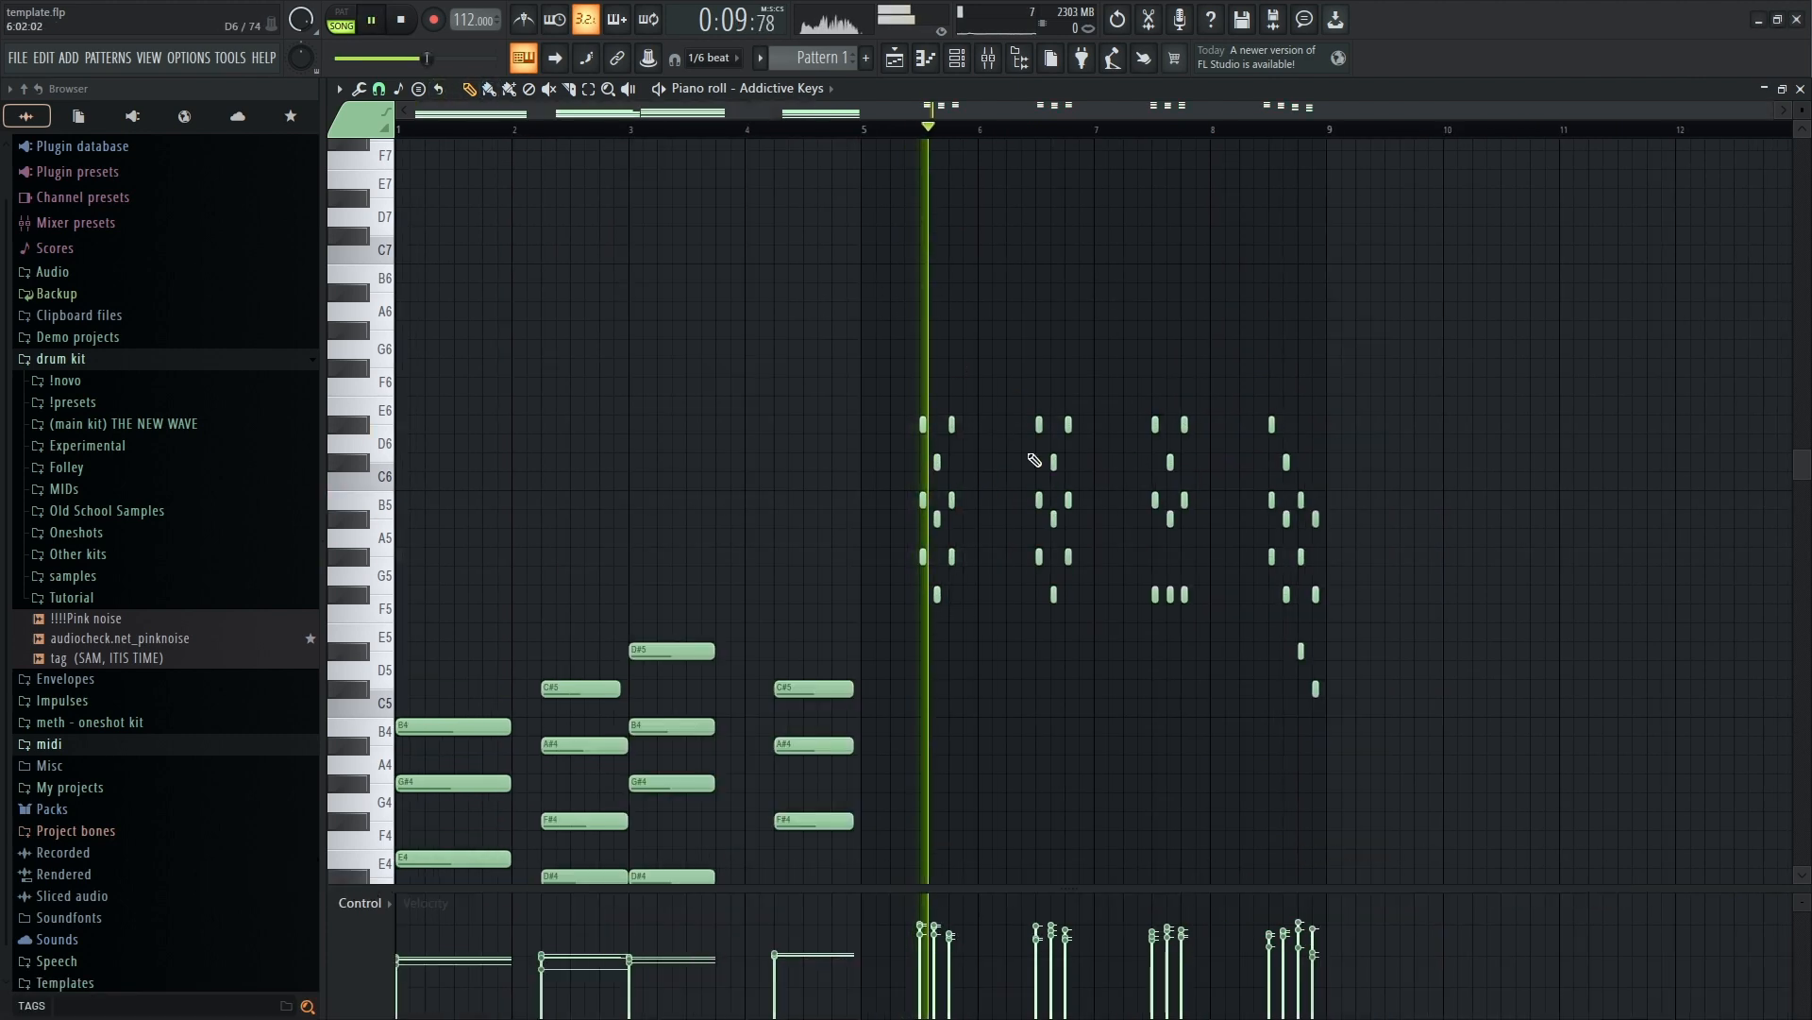
pyautogui.scroll(2, 1029, 515)
pyautogui.scroll(-2, 1082, 518)
pyautogui.scroll(2, 1114, 516)
pyautogui.scroll(1, 1138, 515)
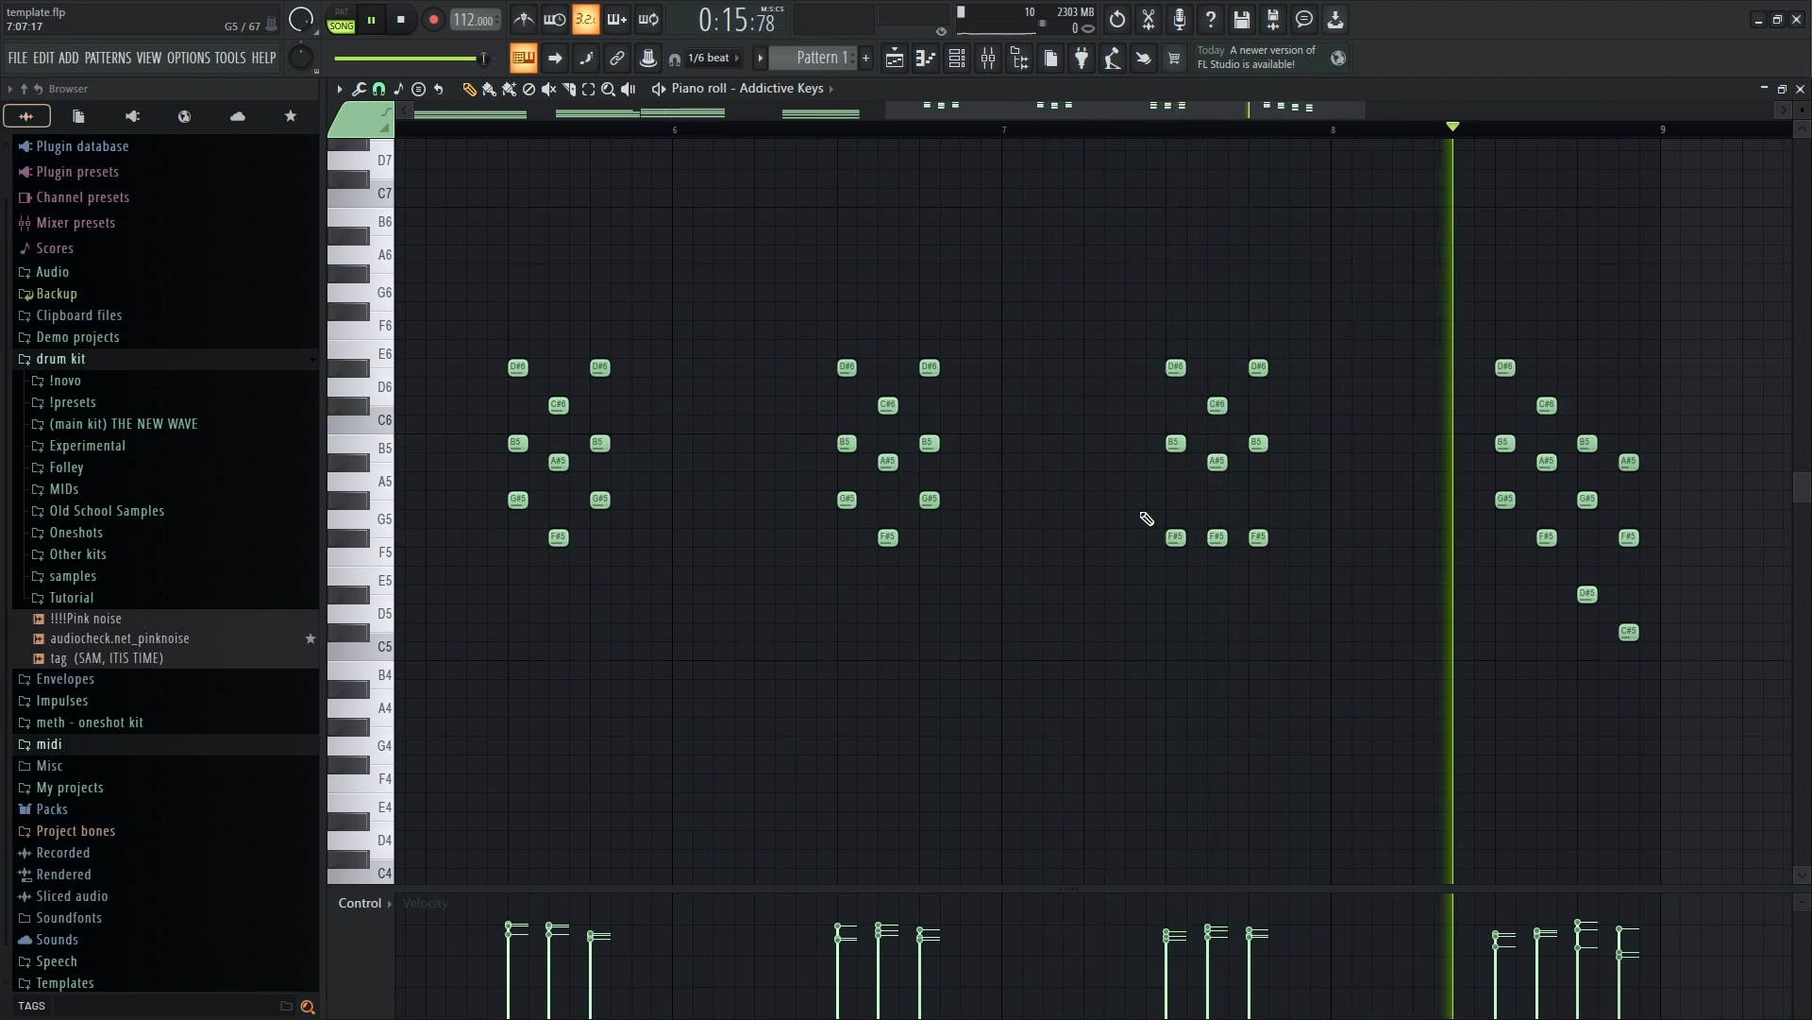
pyautogui.scroll(-3, 1146, 518)
pyautogui.press('space')
# - Highlight the short-note groups in bars 5 and 6 to compare their repeated rhythm
pyautogui.scroll(3, 868, 361)
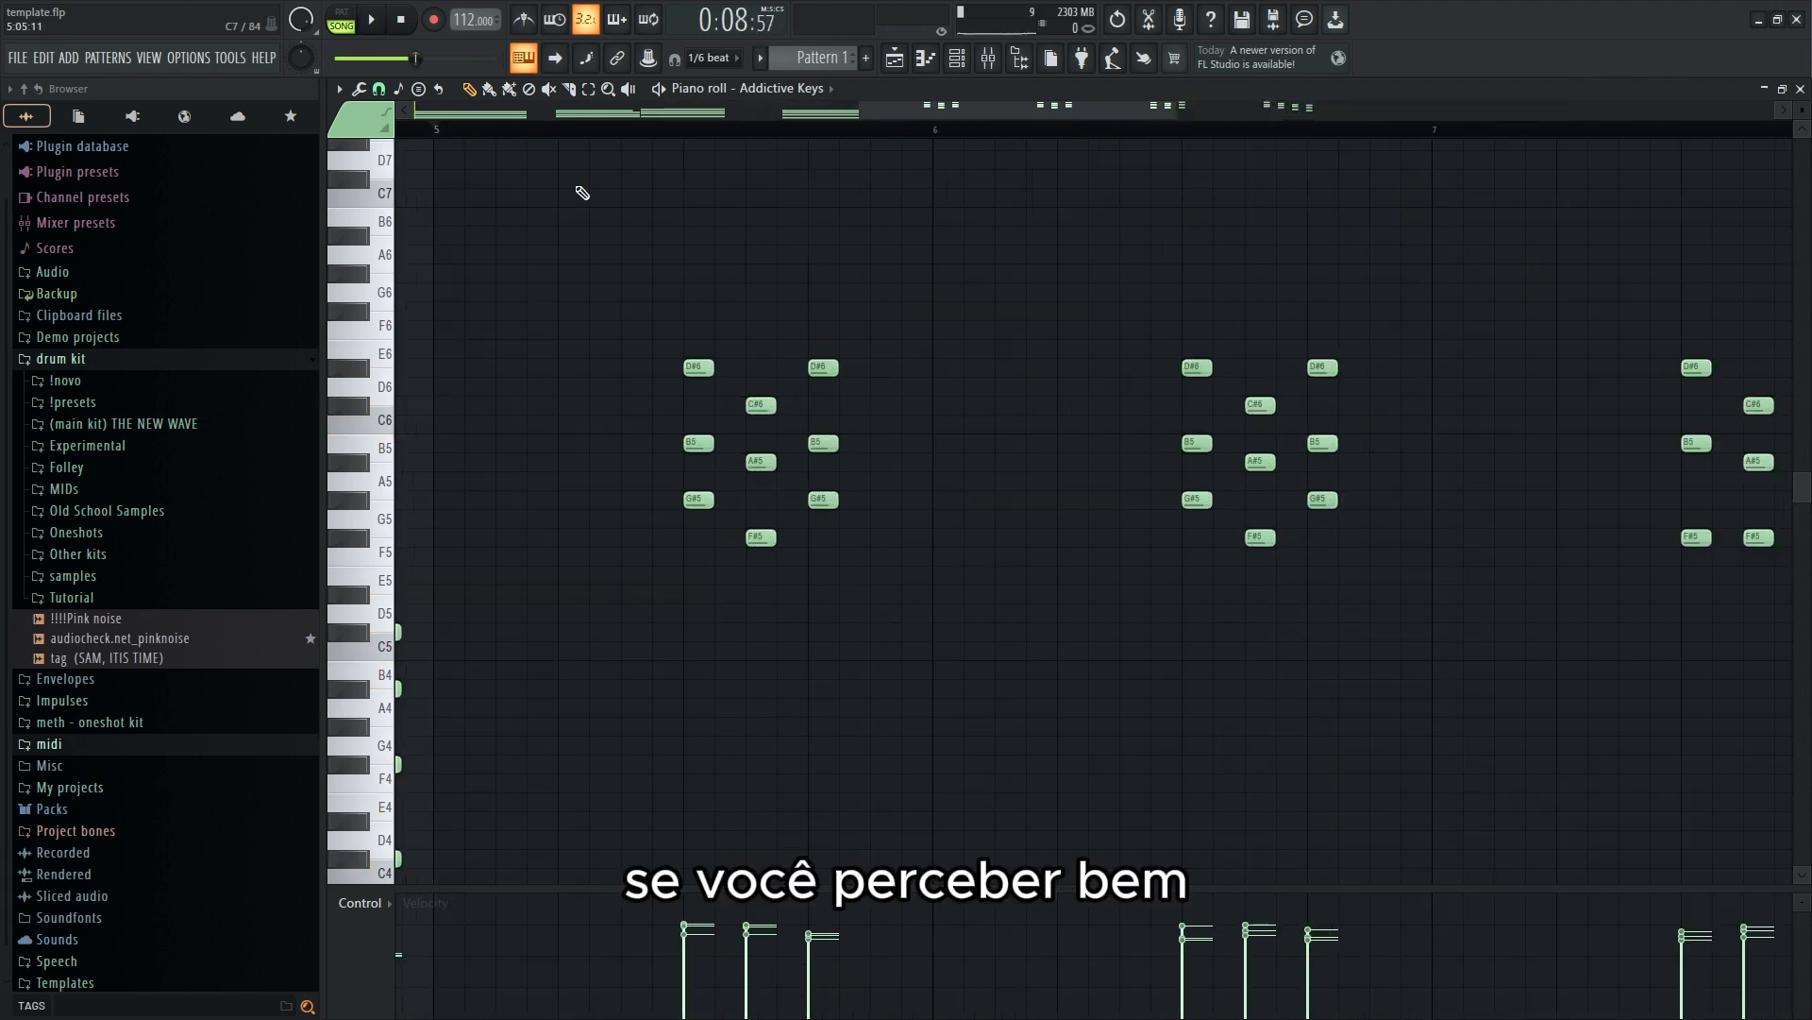
pyautogui.hscroll(-1, 570, 113)
pyautogui.moveTo(671, 247); pyautogui.dragTo(927, 618)
pyautogui.scroll(-1, 1180, 582)
pyautogui.scroll(-2, 1180, 583)
pyautogui.moveTo(1180, 558); pyautogui.dragTo(1368, 217)
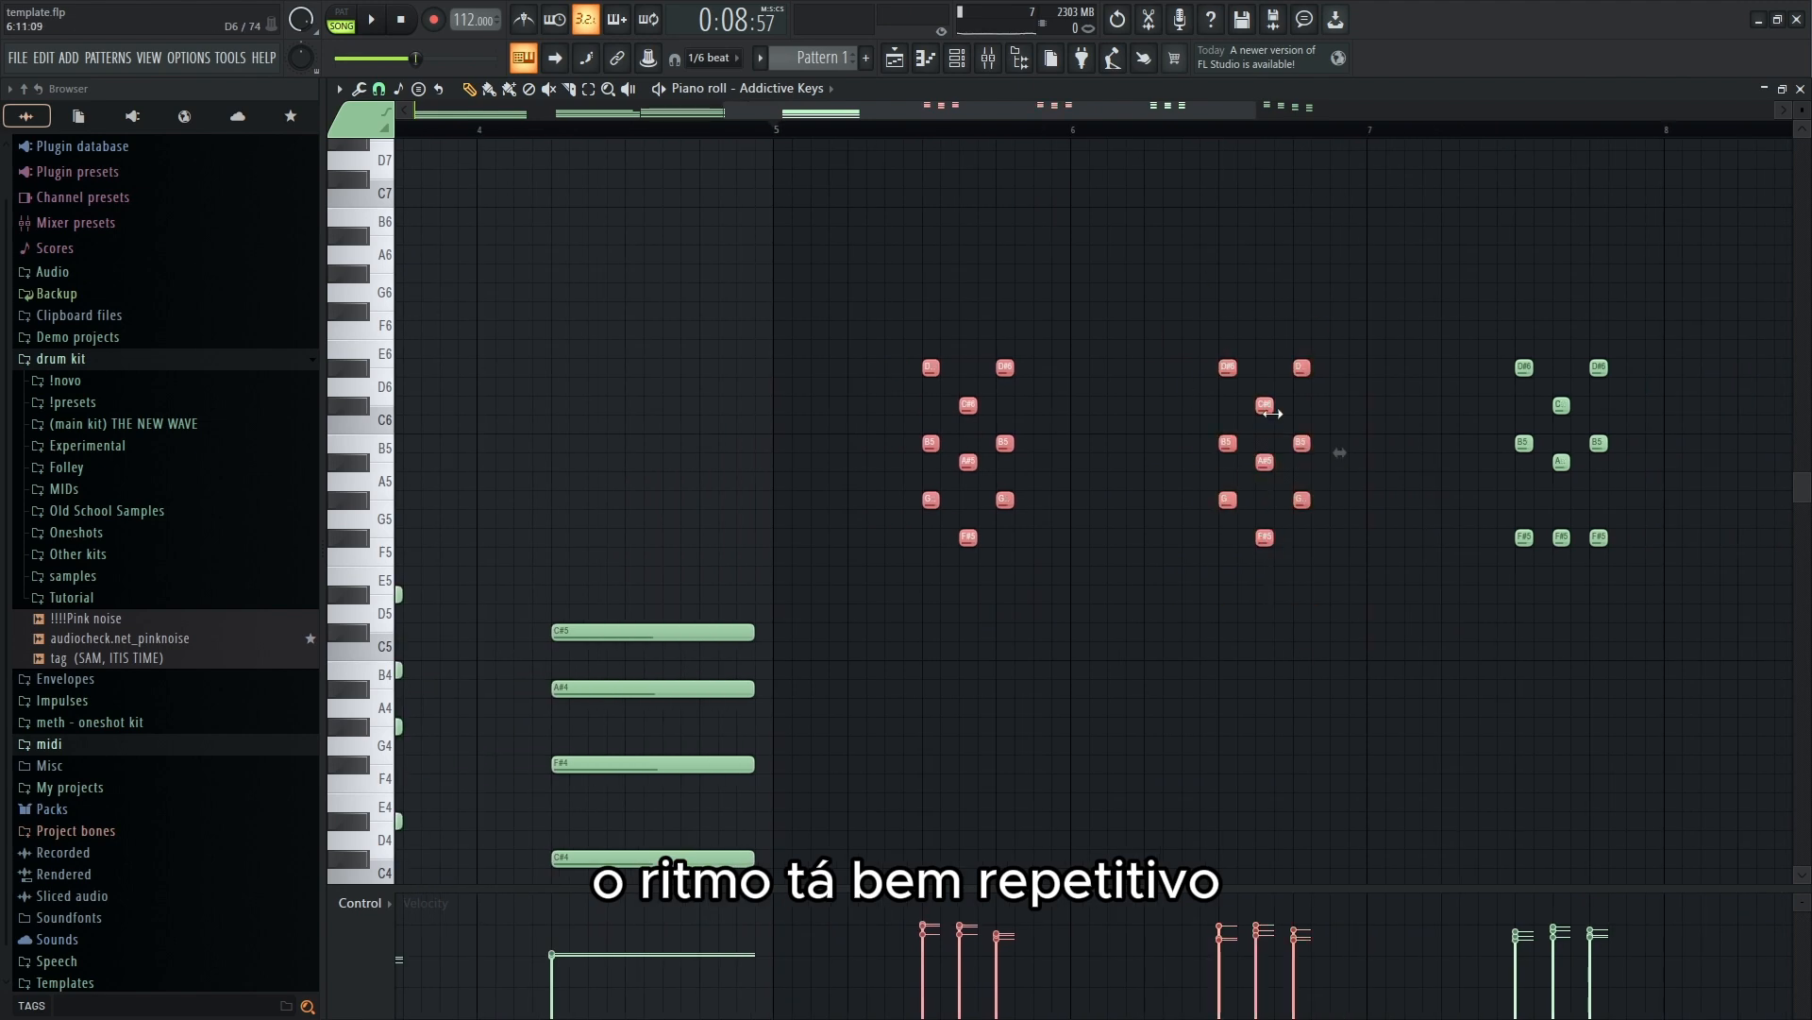
pyautogui.scroll(-2, 1276, 595)
pyautogui.scroll(3, 1308, 617)
pyautogui.moveTo(823, 344); pyautogui.dragTo(955, 567)
pyautogui.moveTo(1373, 331); pyautogui.dragTo(1201, 559)
pyautogui.scroll(-2, 1416, 576)
pyautogui.scroll(2, 1586, 619)
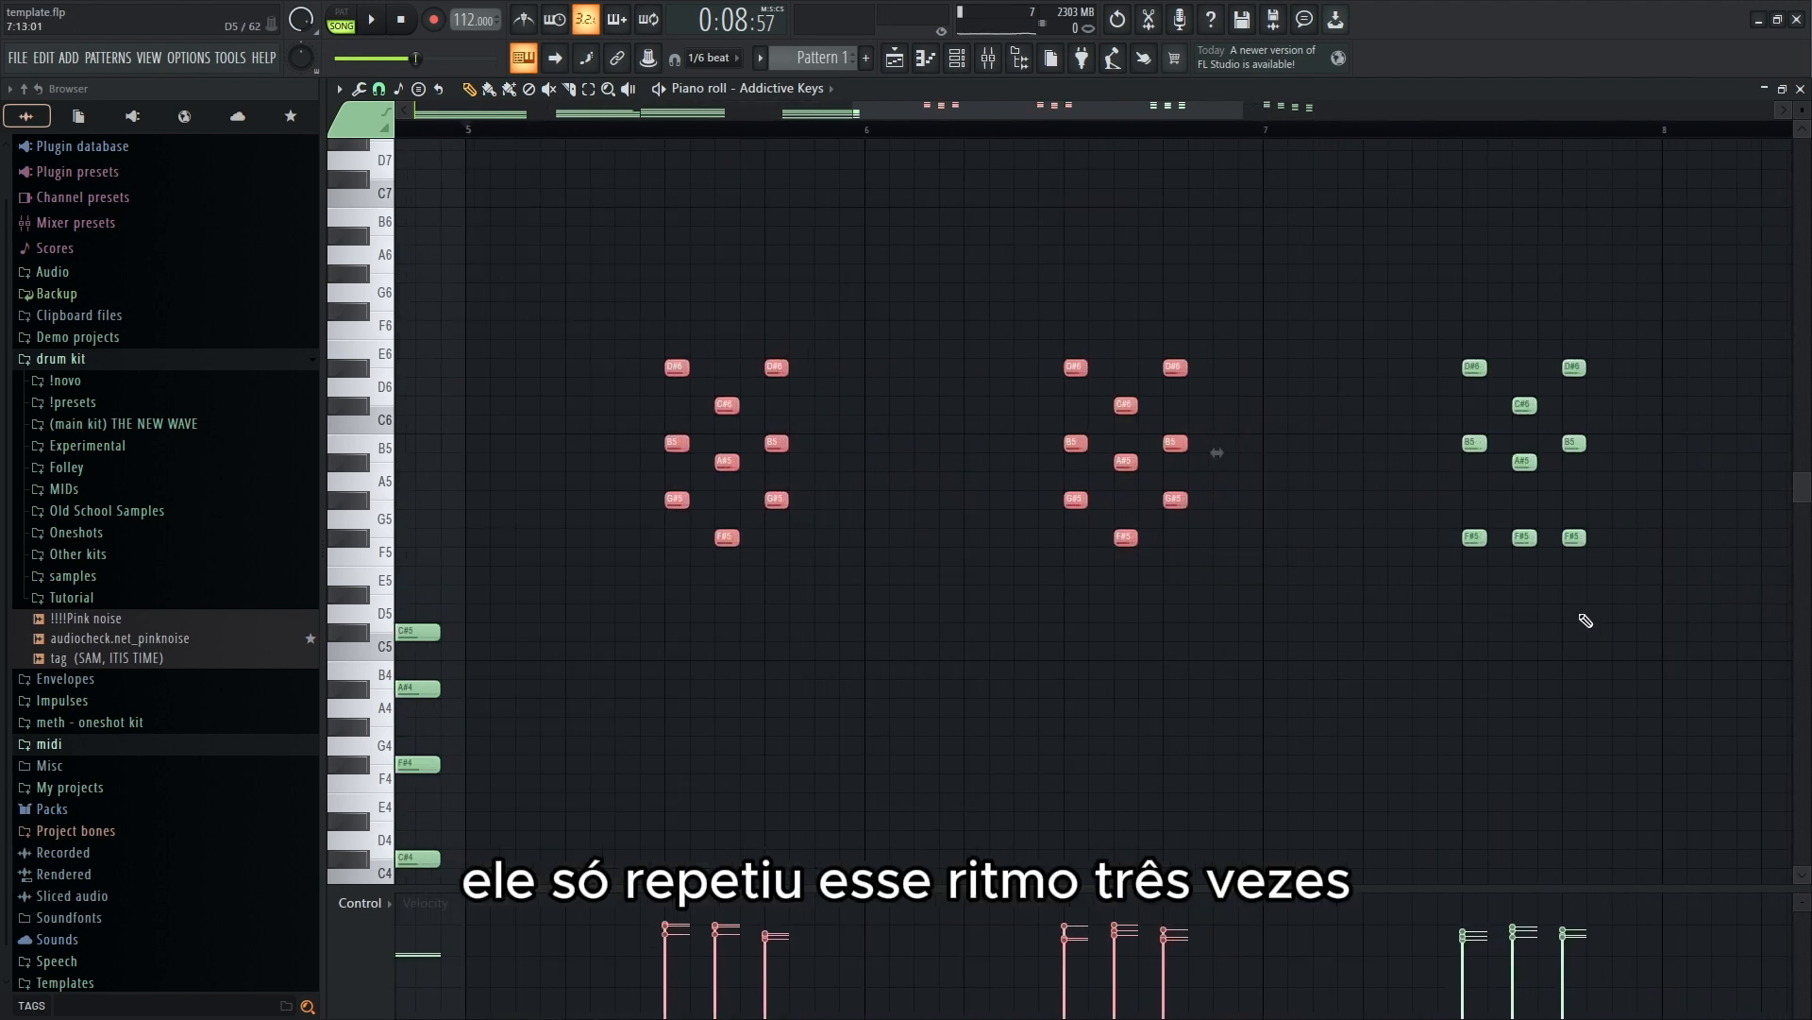
# - Highlight the short-note groups in bars 7 and 8 to compare them with the earlier groups
pyautogui.moveTo(1598, 595); pyautogui.dragTo(1452, 359)
pyautogui.scroll(-3, 1482, 472)
pyautogui.scroll(2, 1588, 665)
pyautogui.moveTo(1690, 340); pyautogui.dragTo(1499, 664)
pyautogui.scroll(1, 1499, 664)
pyautogui.moveTo(1086, 326); pyautogui.dragTo(1293, 585)
pyautogui.moveTo(1419, 342); pyautogui.dragTo(1743, 709)
# - Highlight the successive three-note stacks within the short-note group in bar 5
pyautogui.scroll(-2, 1195, 619)
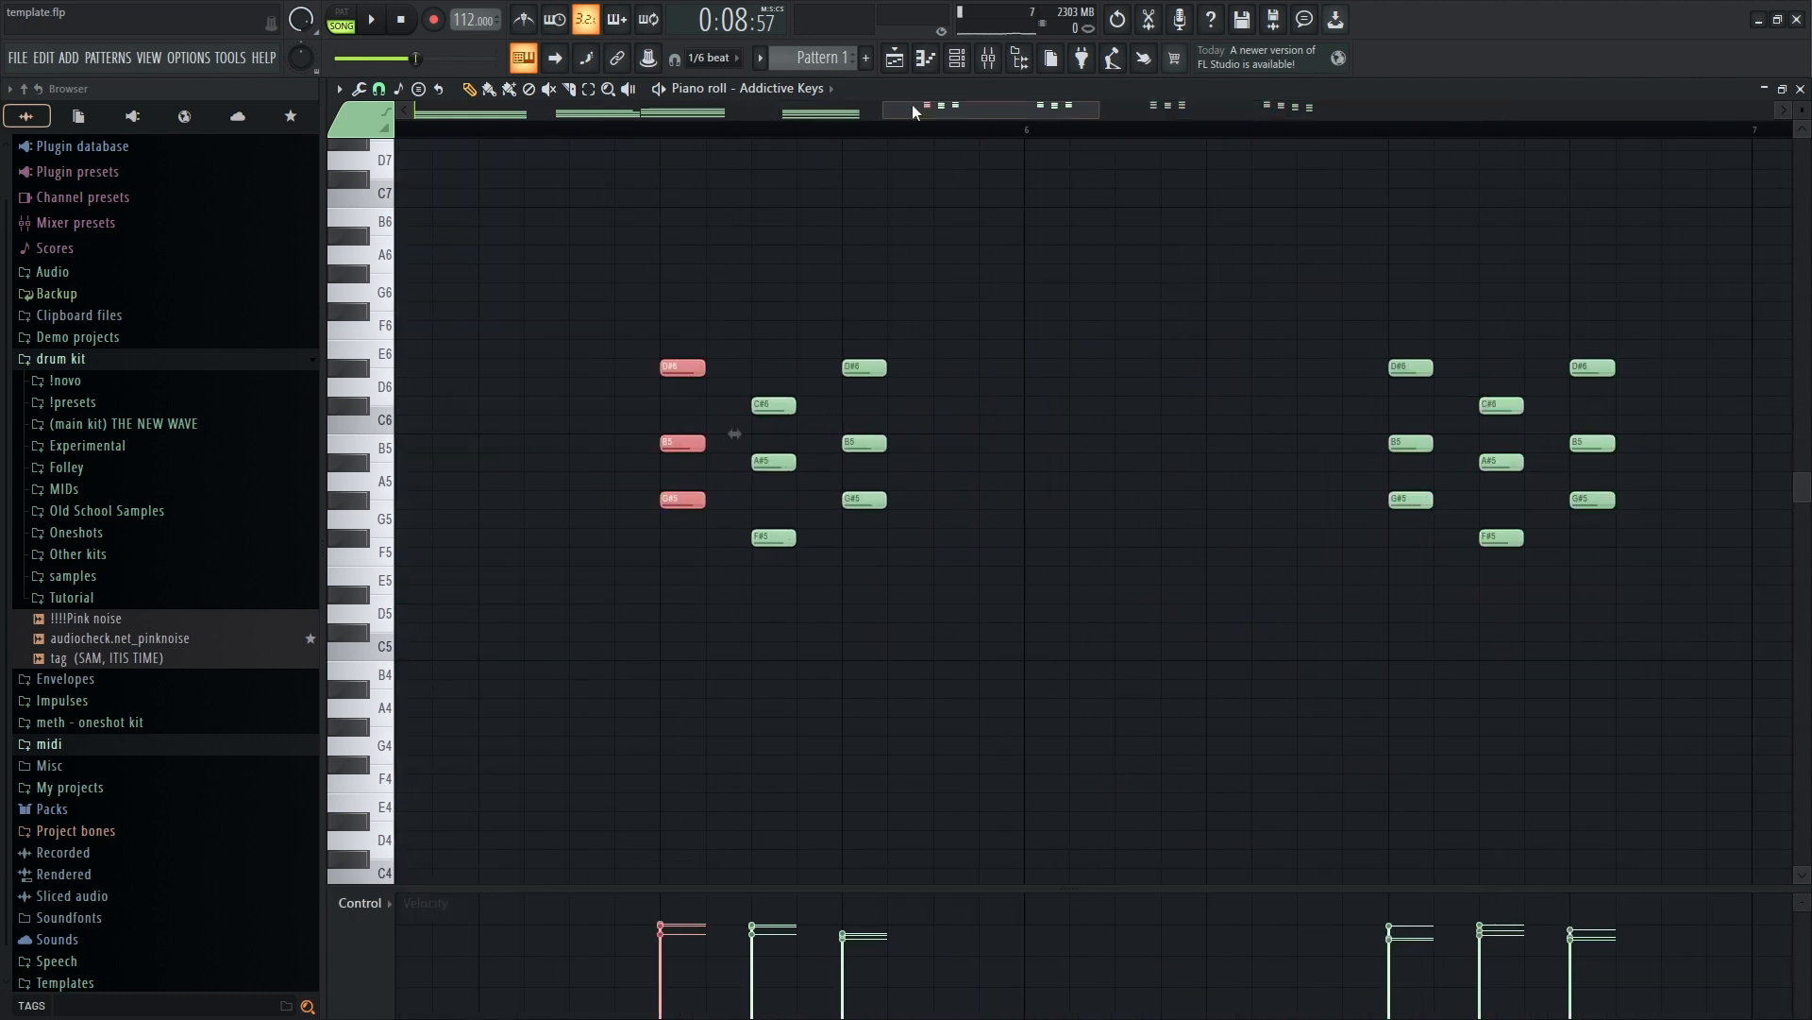
pyautogui.moveTo(913, 108); pyautogui.dragTo(869, 109)
pyautogui.moveTo(1028, 346); pyautogui.dragTo(1088, 635)
pyautogui.moveTo(1146, 501); pyautogui.dragTo(1120, 251)
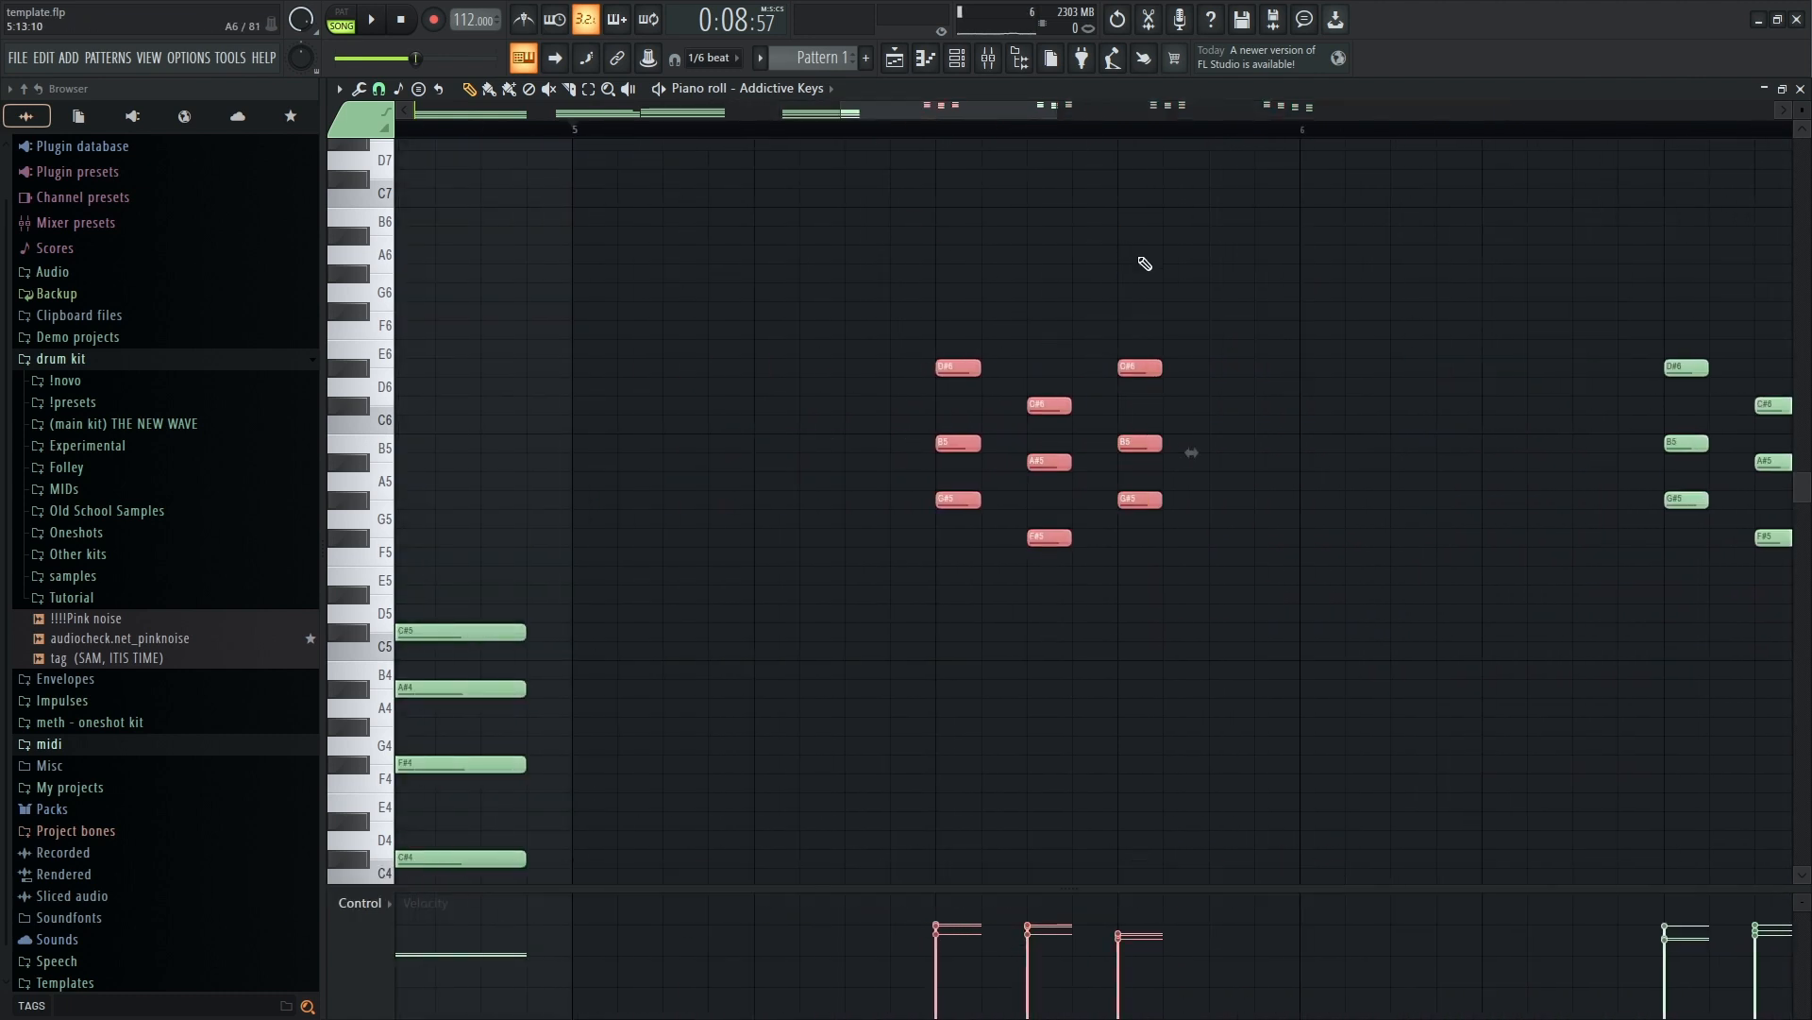
# - Remove the top D#6 note from bar 5's first stack, restore it, and highlight the group's stacks again
pyautogui.rightClick(958, 368)
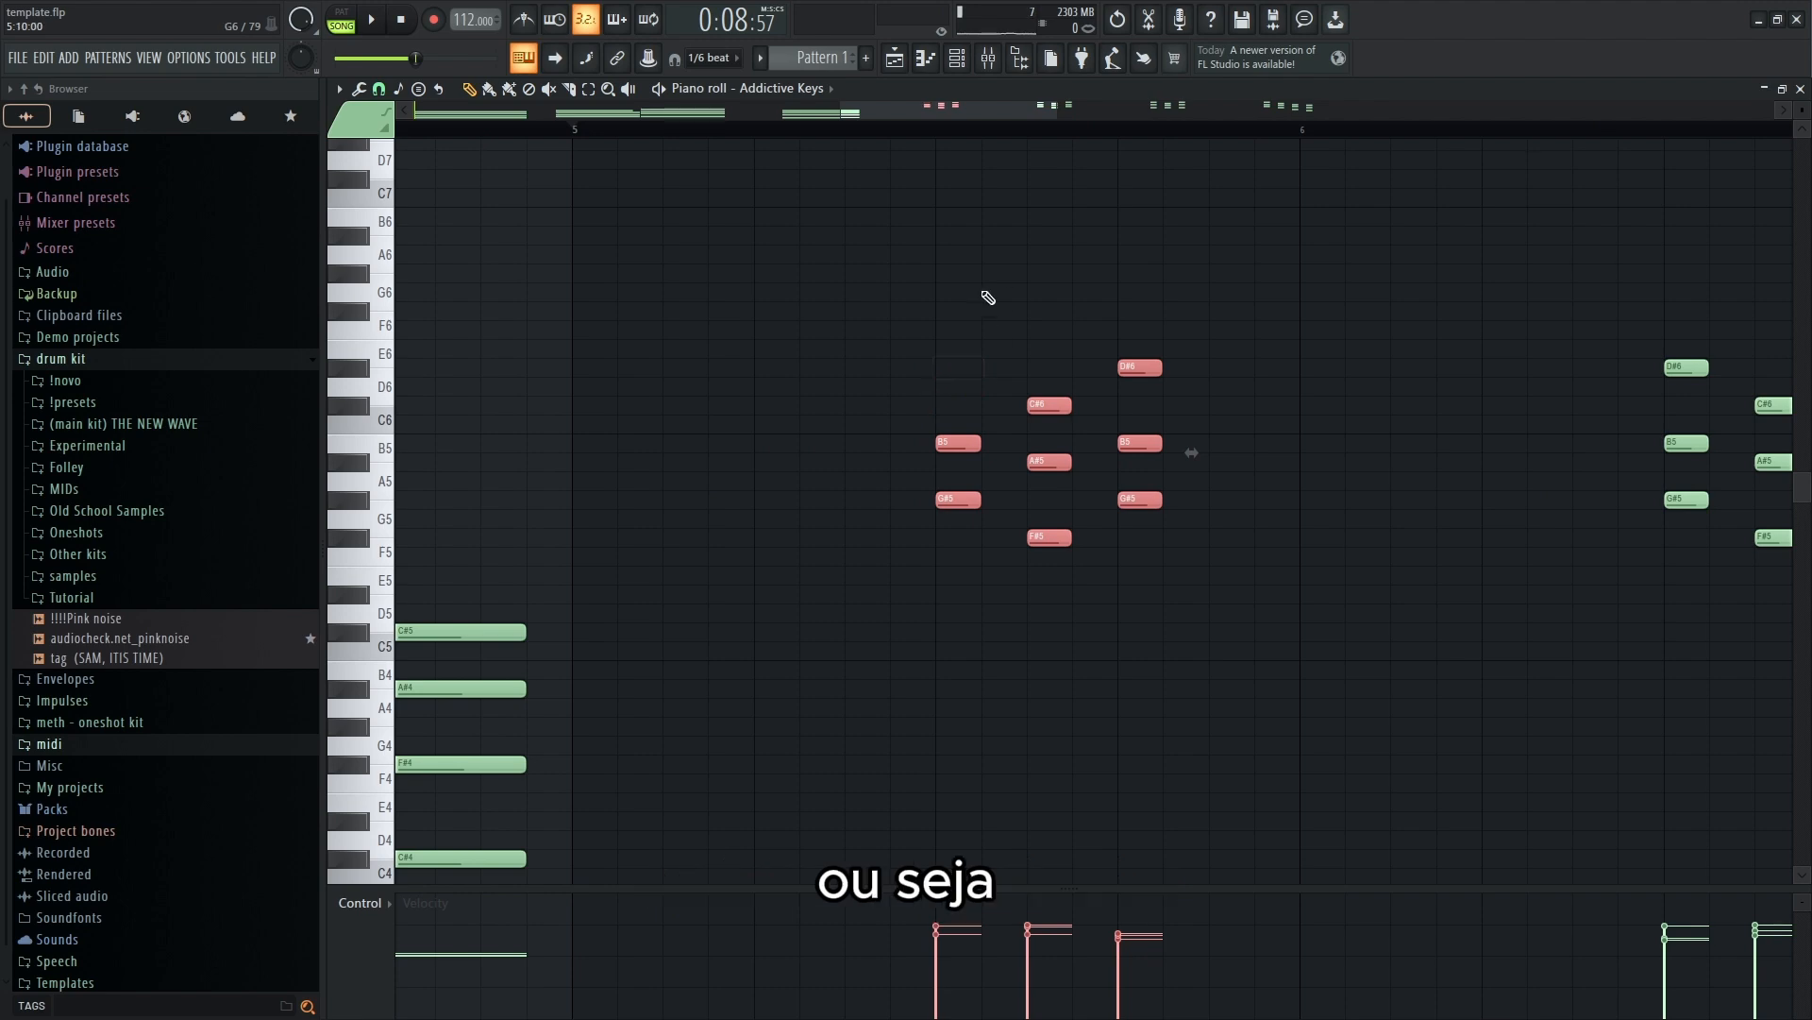
pyautogui.moveTo(995, 325); pyautogui.dragTo(977, 546)
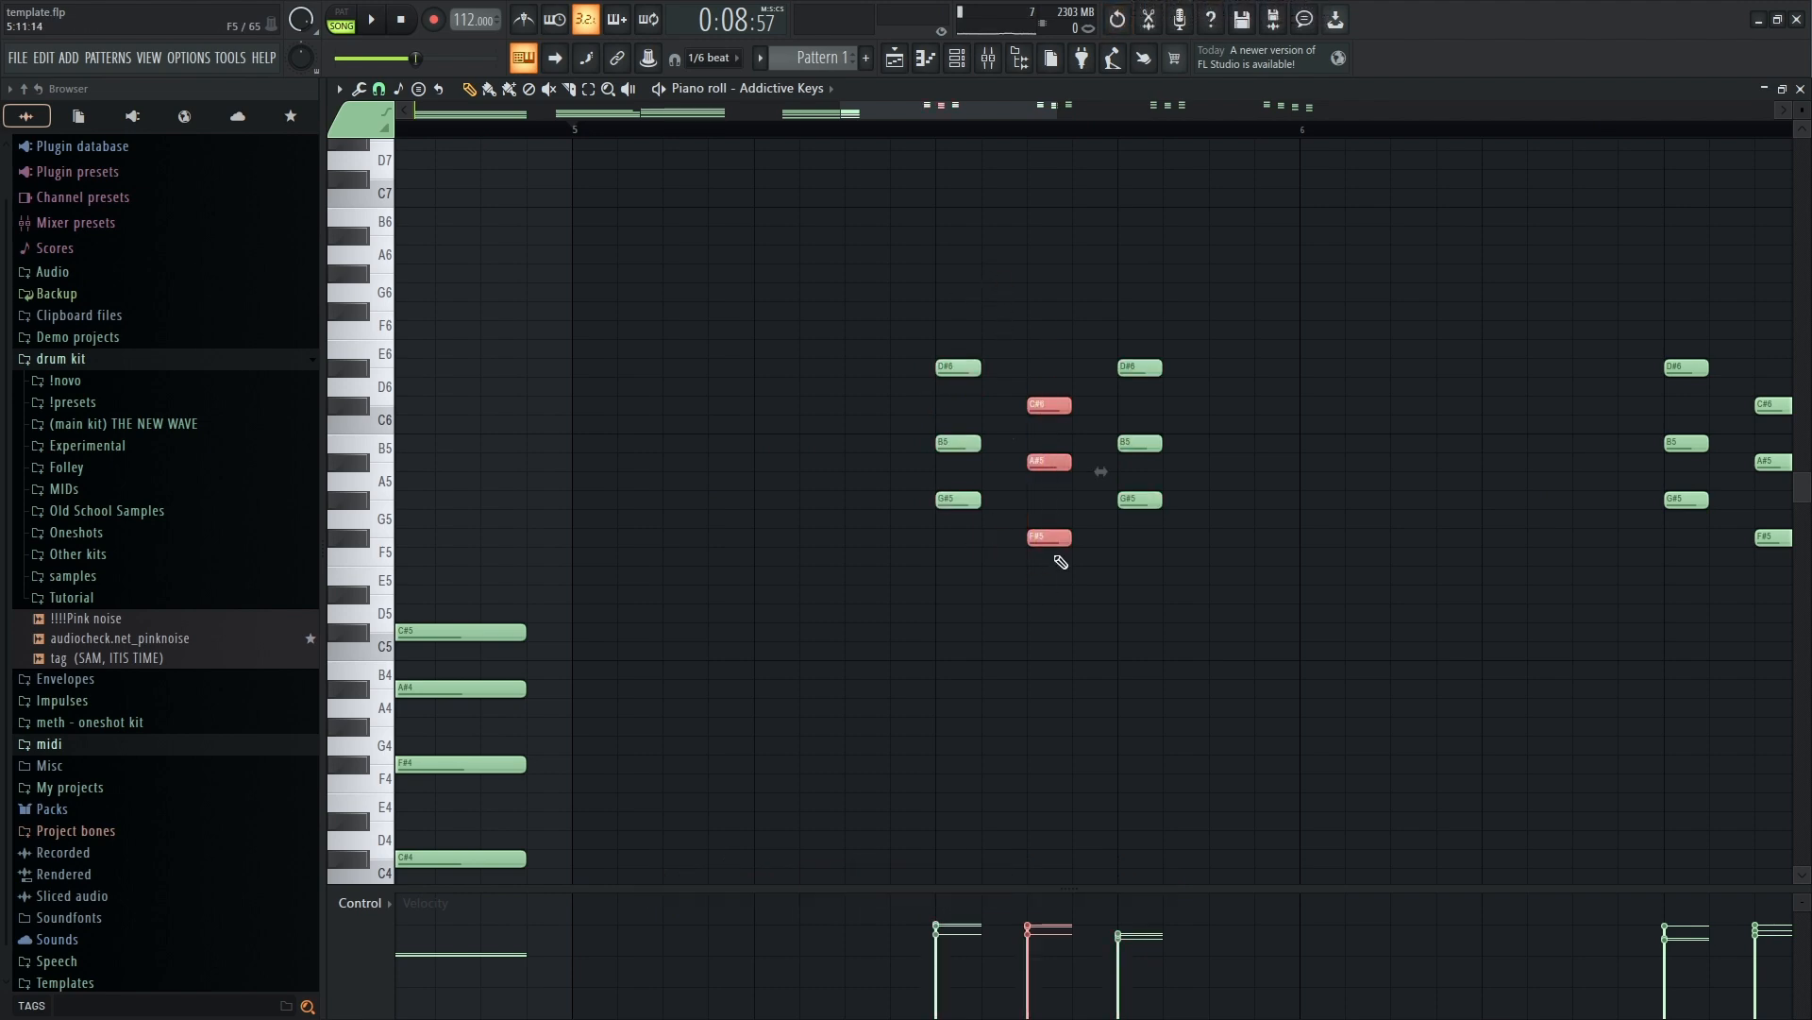
pyautogui.moveTo(1198, 530); pyautogui.dragTo(1114, 337)
# - Highlight the three low F#5 notes in bar 7's short-note group
pyautogui.scroll(-4, 1080, 457)
pyautogui.scroll(1, 1528, 547)
pyautogui.hscroll(3, 1527, 548)
pyautogui.moveTo(817, 285); pyautogui.dragTo(781, 346)
pyautogui.scroll(-4, 1074, 658)
pyautogui.scroll(5, 1316, 636)
pyautogui.scroll(-2, 915, 543)
pyautogui.moveTo(1060, 580); pyautogui.dragTo(854, 519)
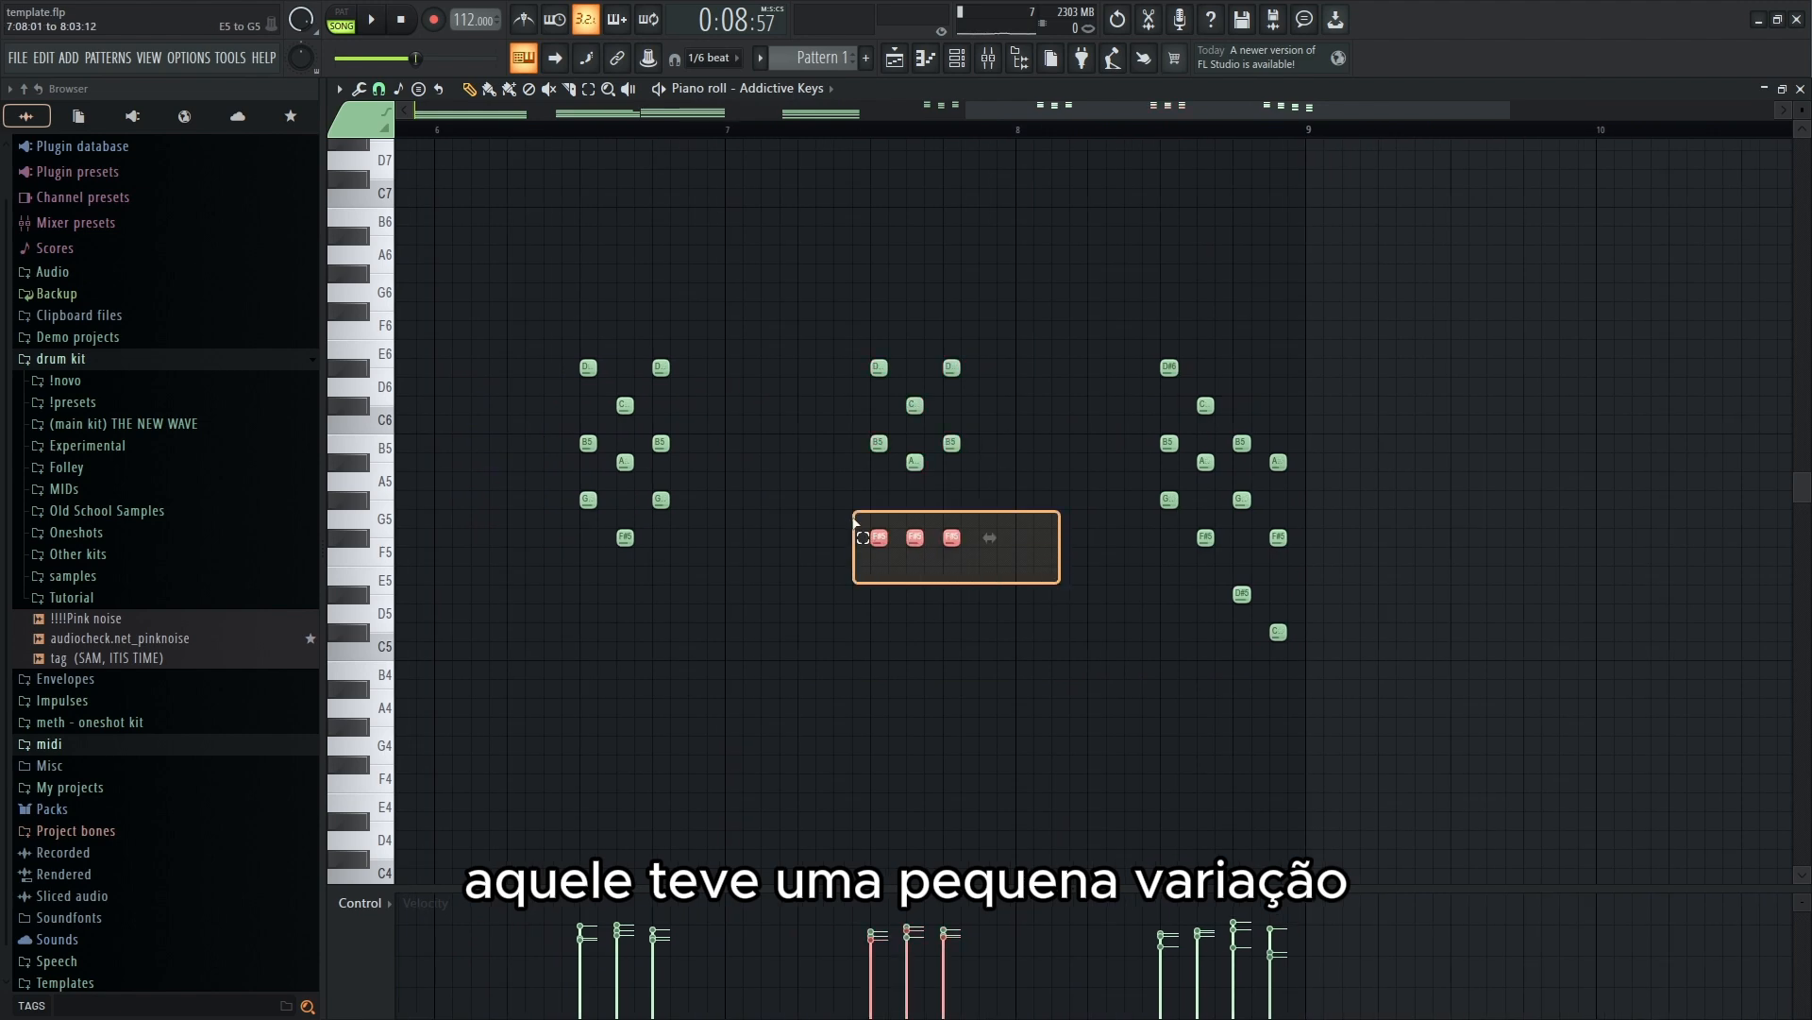
# - Raise the three F#5 notes in bar 7 an octave and return the middle one to F#5
pyautogui.scroll(-2, 863, 529)
pyautogui.click(912, 329)
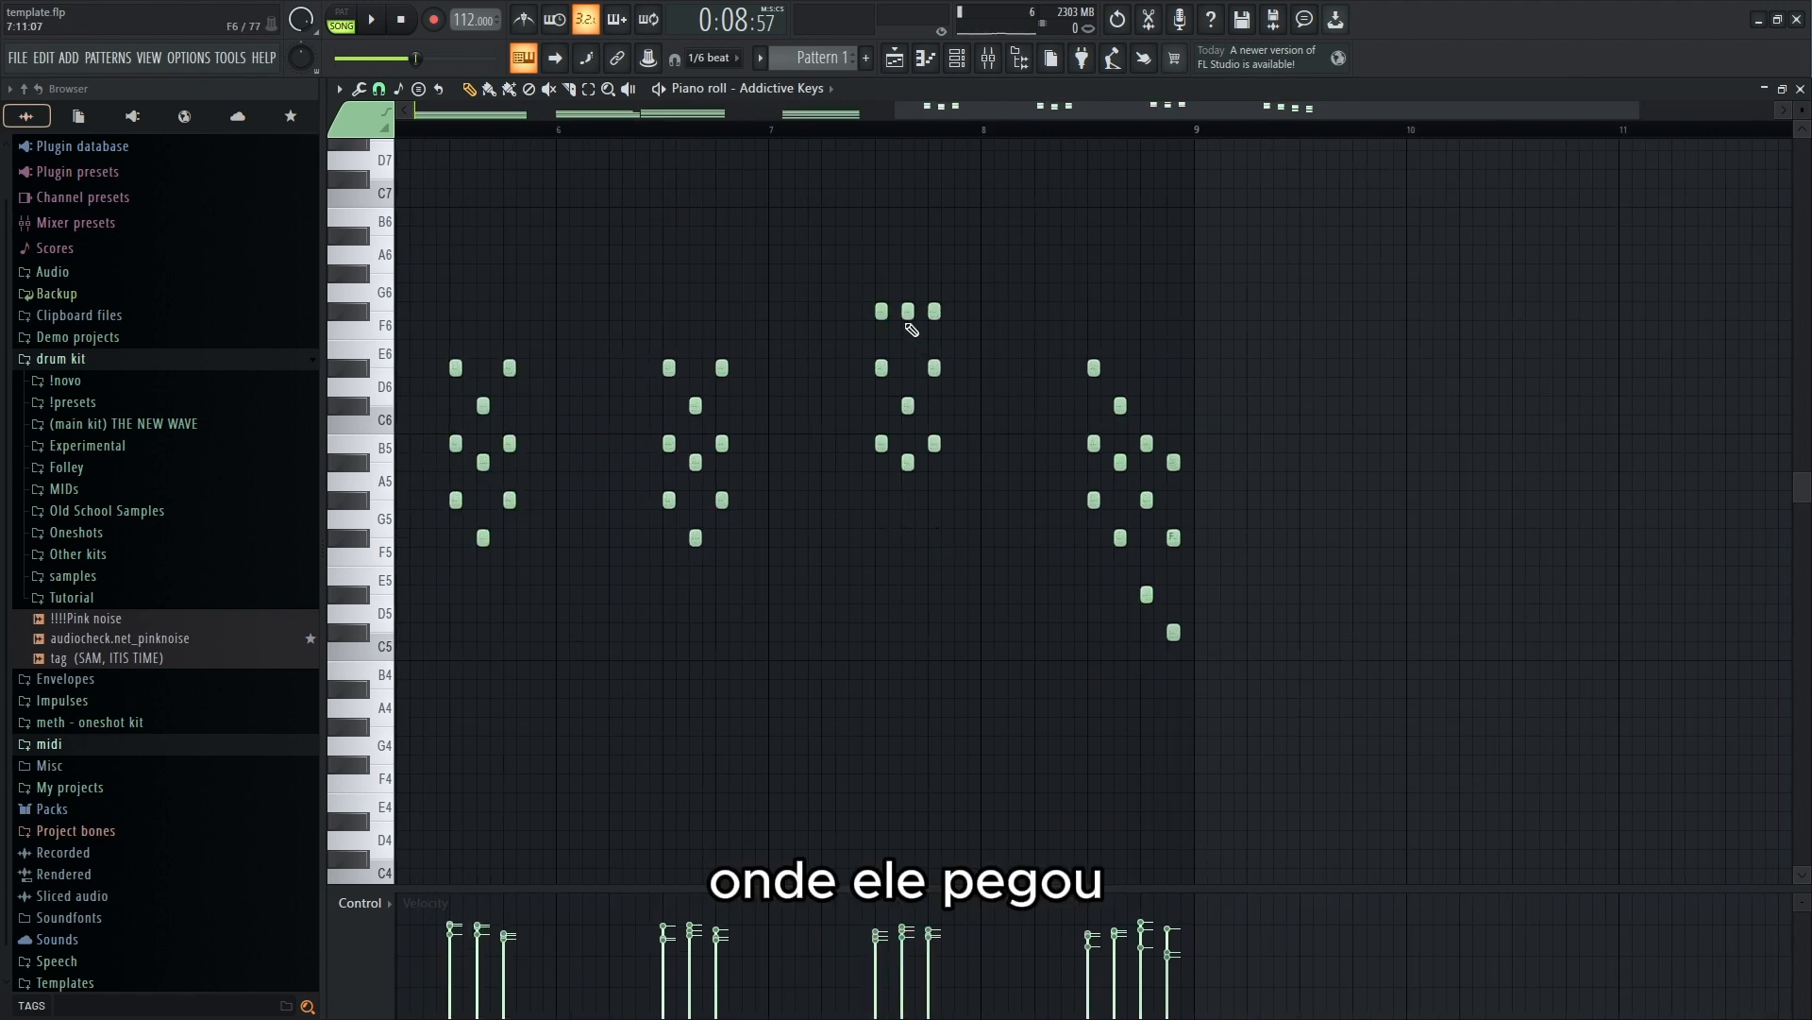
pyautogui.hotkey('ctrl', 'Down')
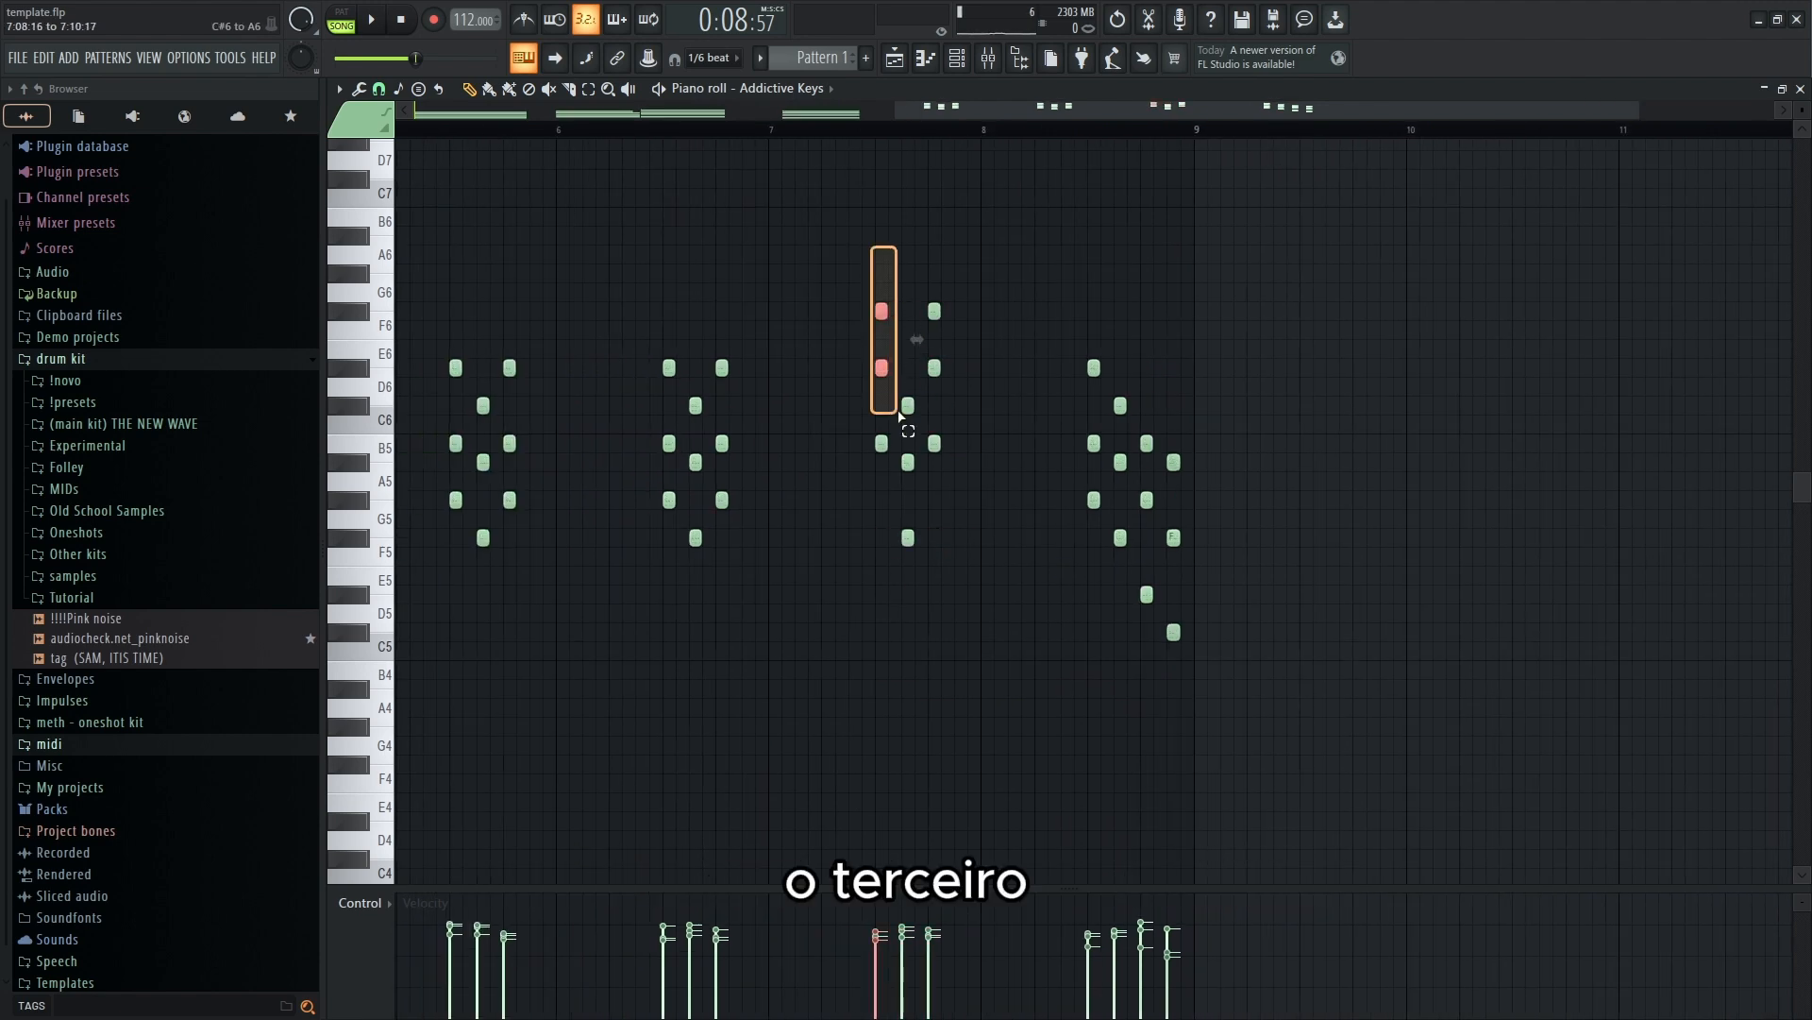
# - Highlight bar 7's three stacks and return their two raised outer notes to F#5
pyautogui.moveTo(904, 565); pyautogui.dragTo(904, 491)
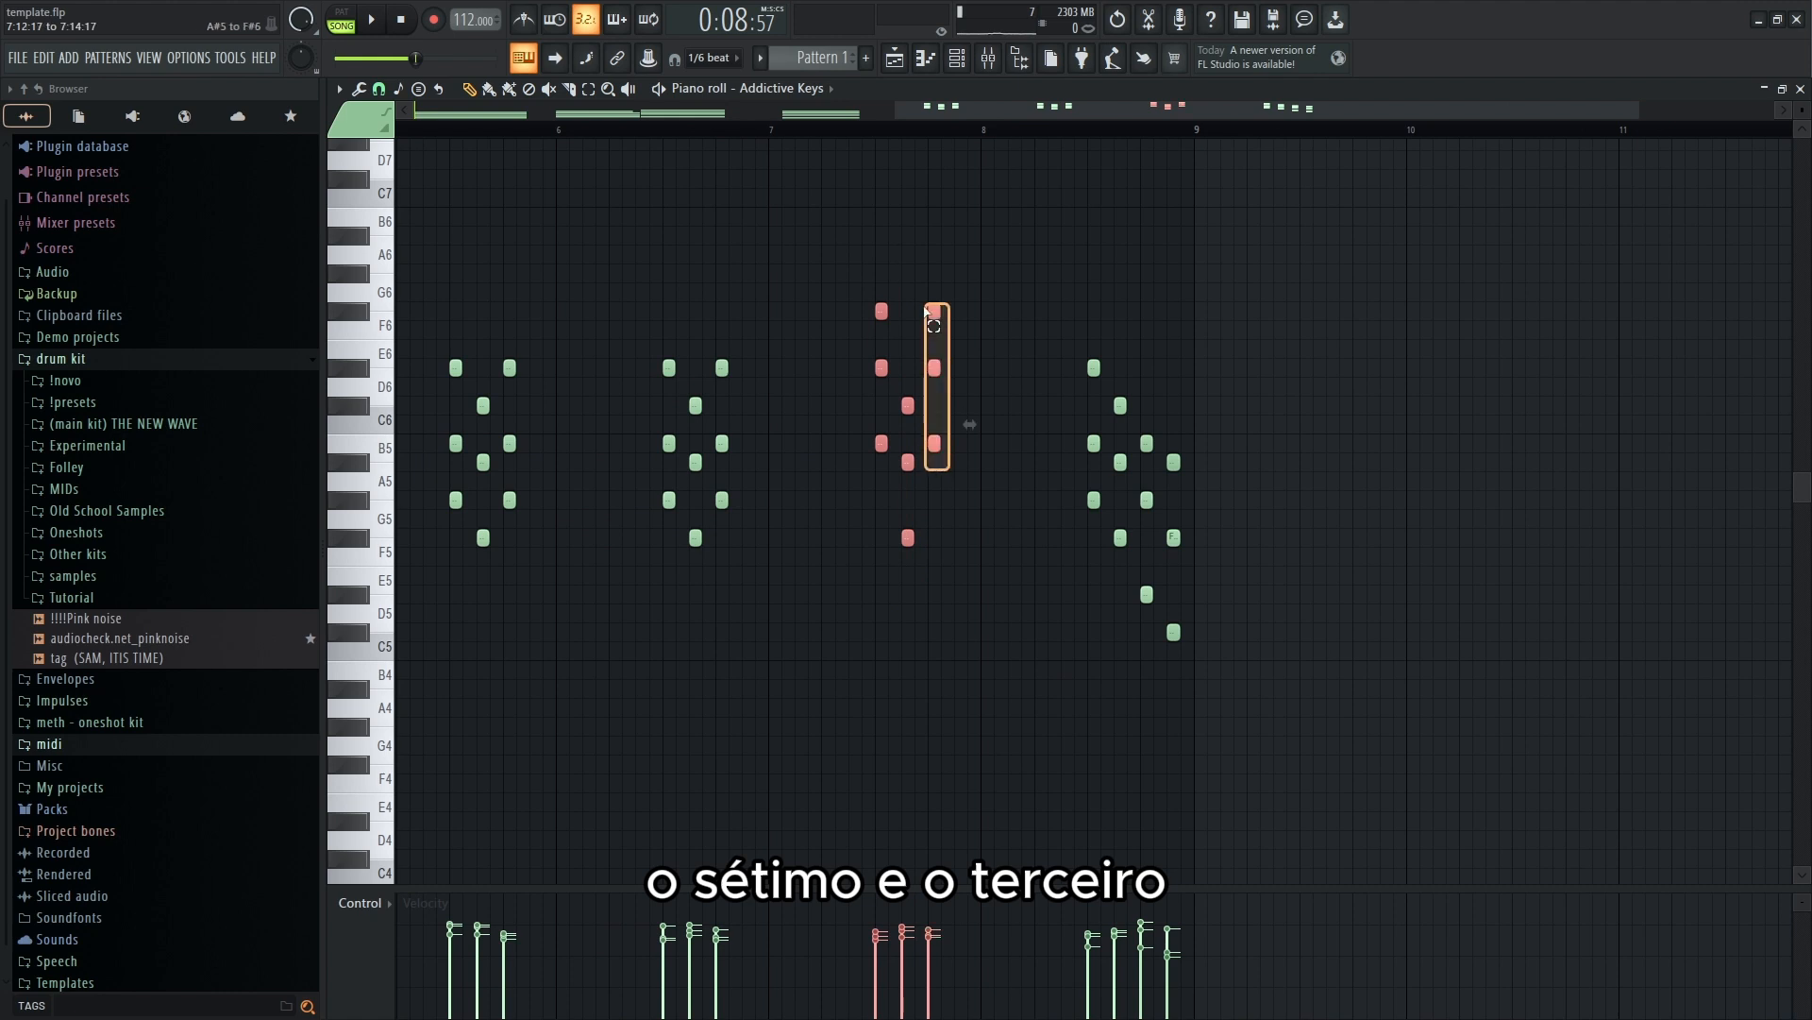
pyautogui.moveTo(957, 287); pyautogui.dragTo(1017, 252)
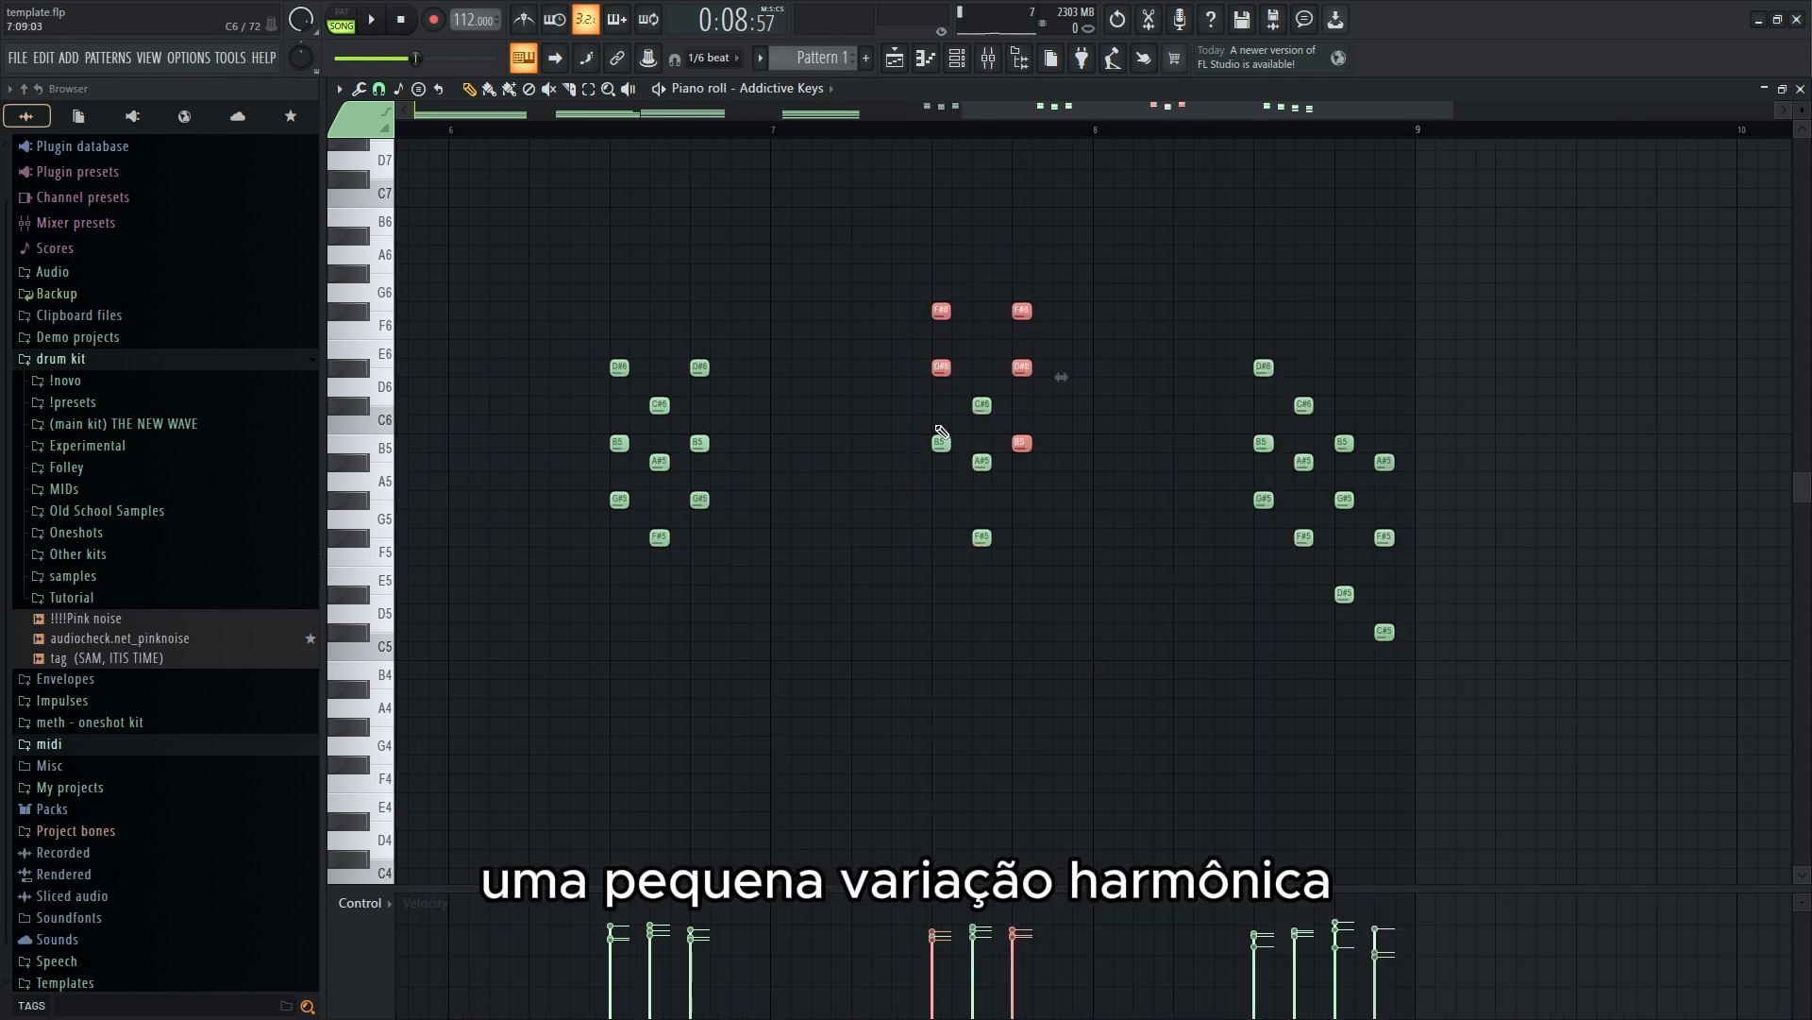
pyautogui.moveTo(1045, 338); pyautogui.dragTo(1004, 313)
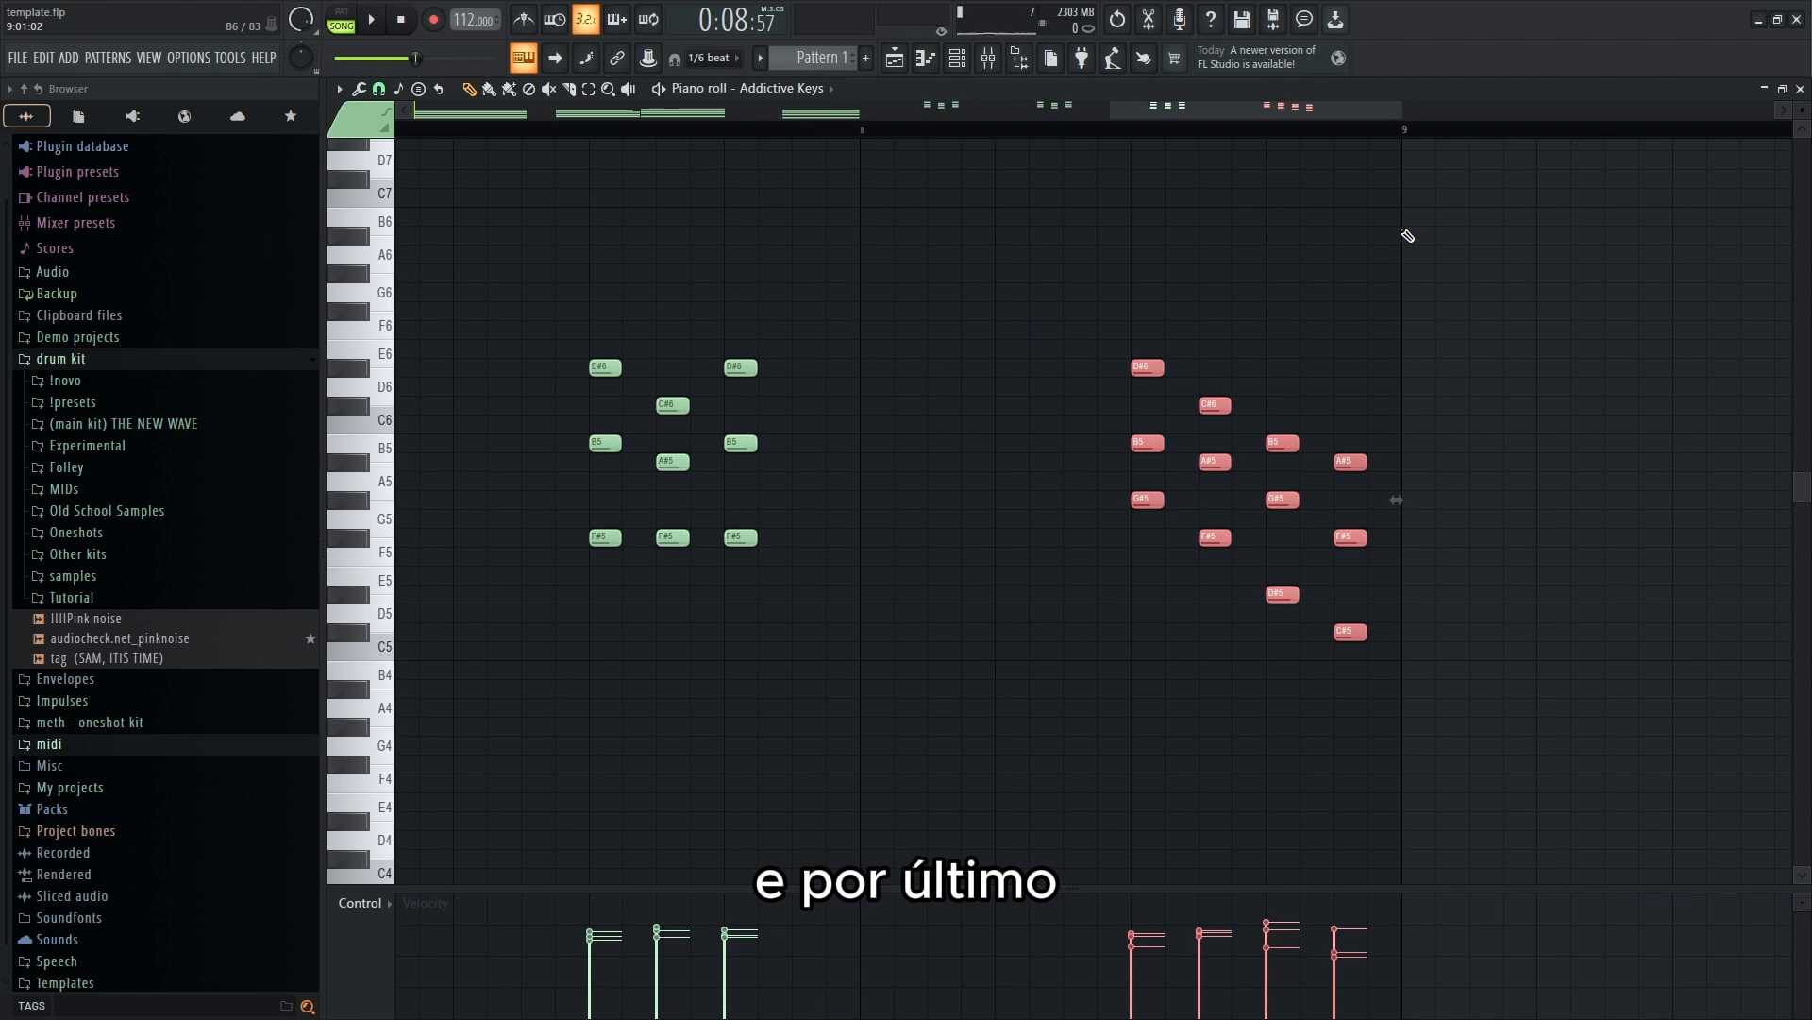
# - Highlight the whole short-note group in bar 8 to examine its rhythm and harmony
pyautogui.scroll(-3, 1406, 235)
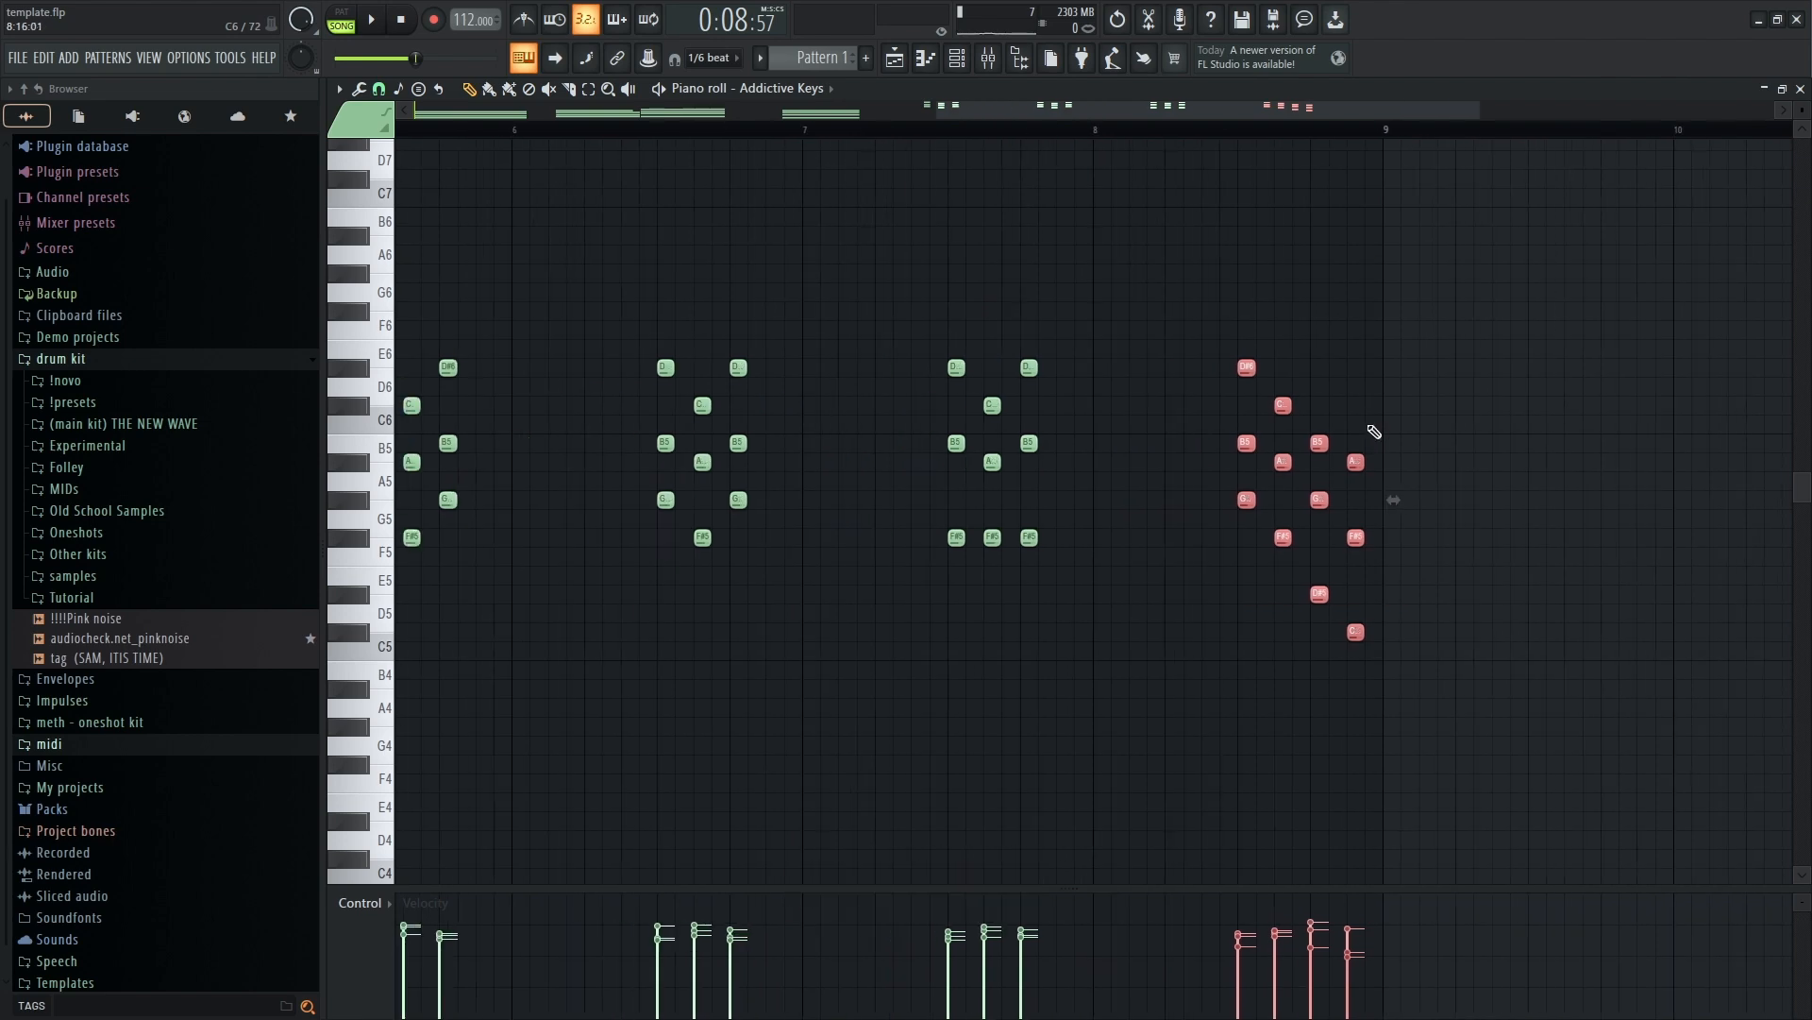
pyautogui.moveTo(1194, 285); pyautogui.dragTo(1405, 718)
pyautogui.scroll(4, 1387, 623)
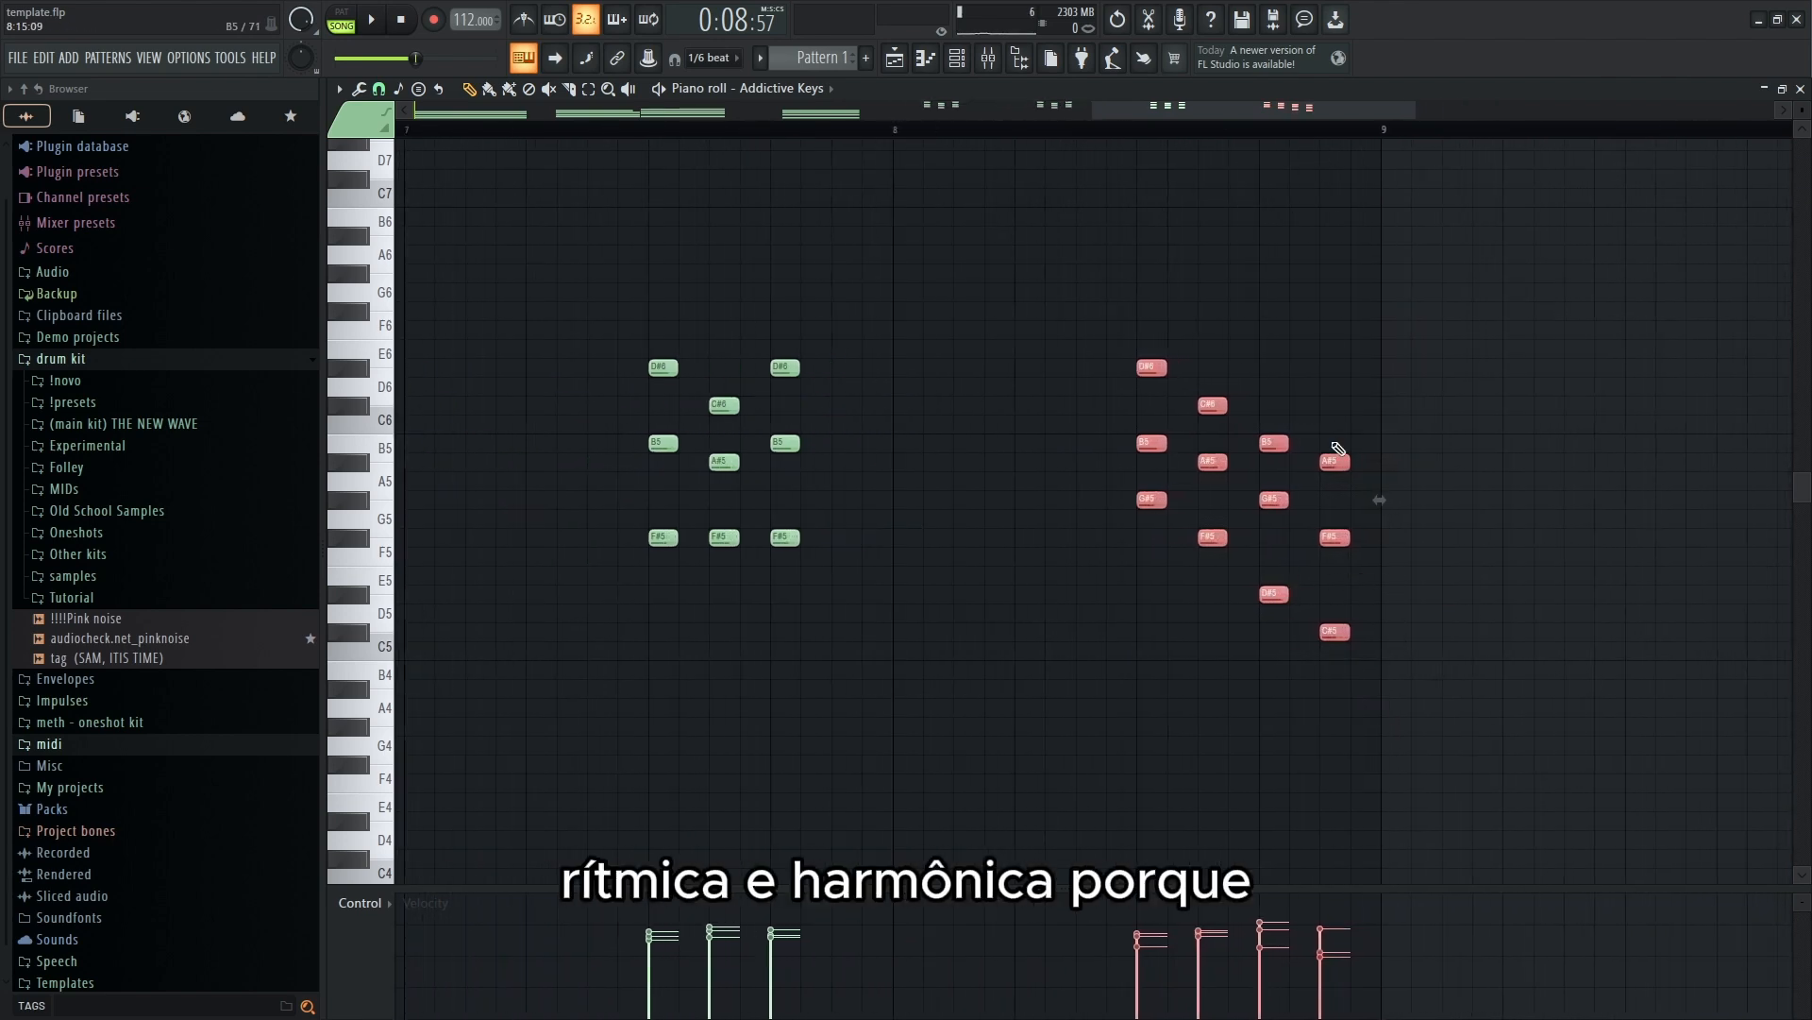
pyautogui.scroll(-4, 991, 435)
pyautogui.scroll(4, 727, 472)
# - Highlight the short-note groups in bars 5, 6 and 7 to compare their shared rhythm
pyautogui.moveTo(952, 324); pyautogui.dragTo(1144, 578)
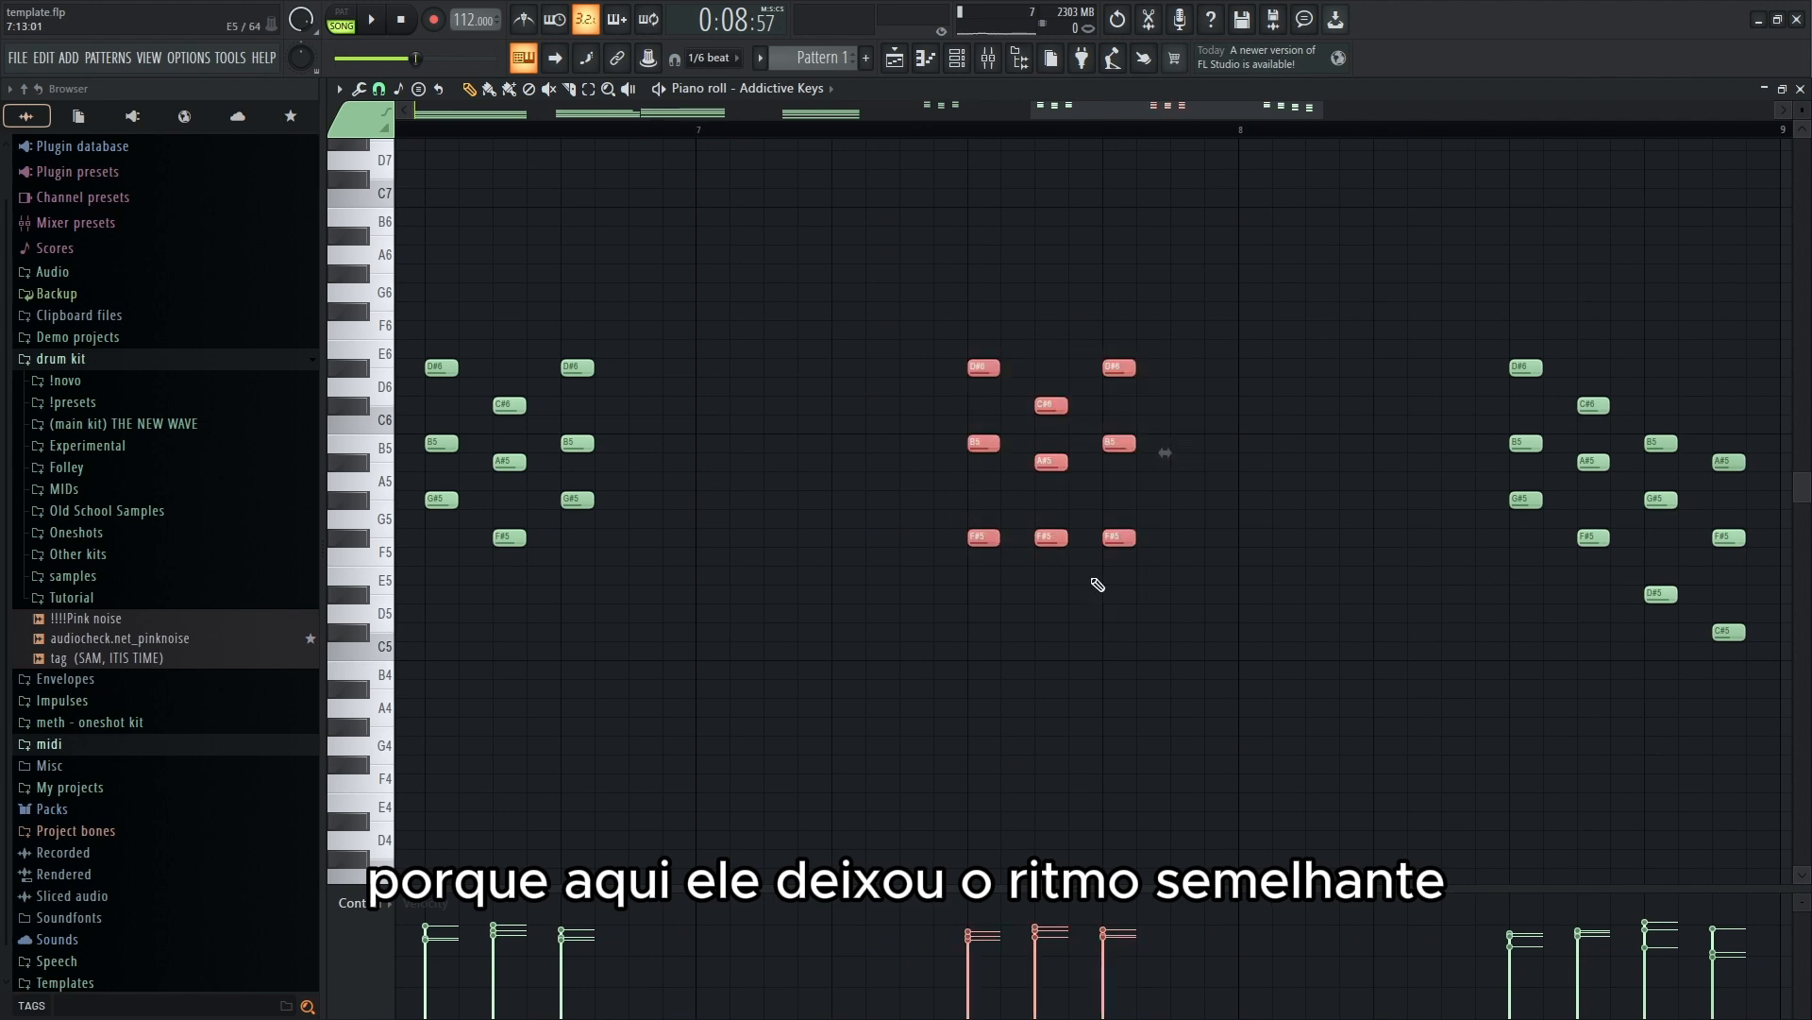
pyautogui.scroll(-3, 804, 562)
pyautogui.moveTo(724, 545); pyautogui.dragTo(578, 331)
pyautogui.scroll(-3, 540, 572)
pyautogui.moveTo(904, 584); pyautogui.dragTo(740, 301)
pyautogui.scroll(4, 1199, 555)
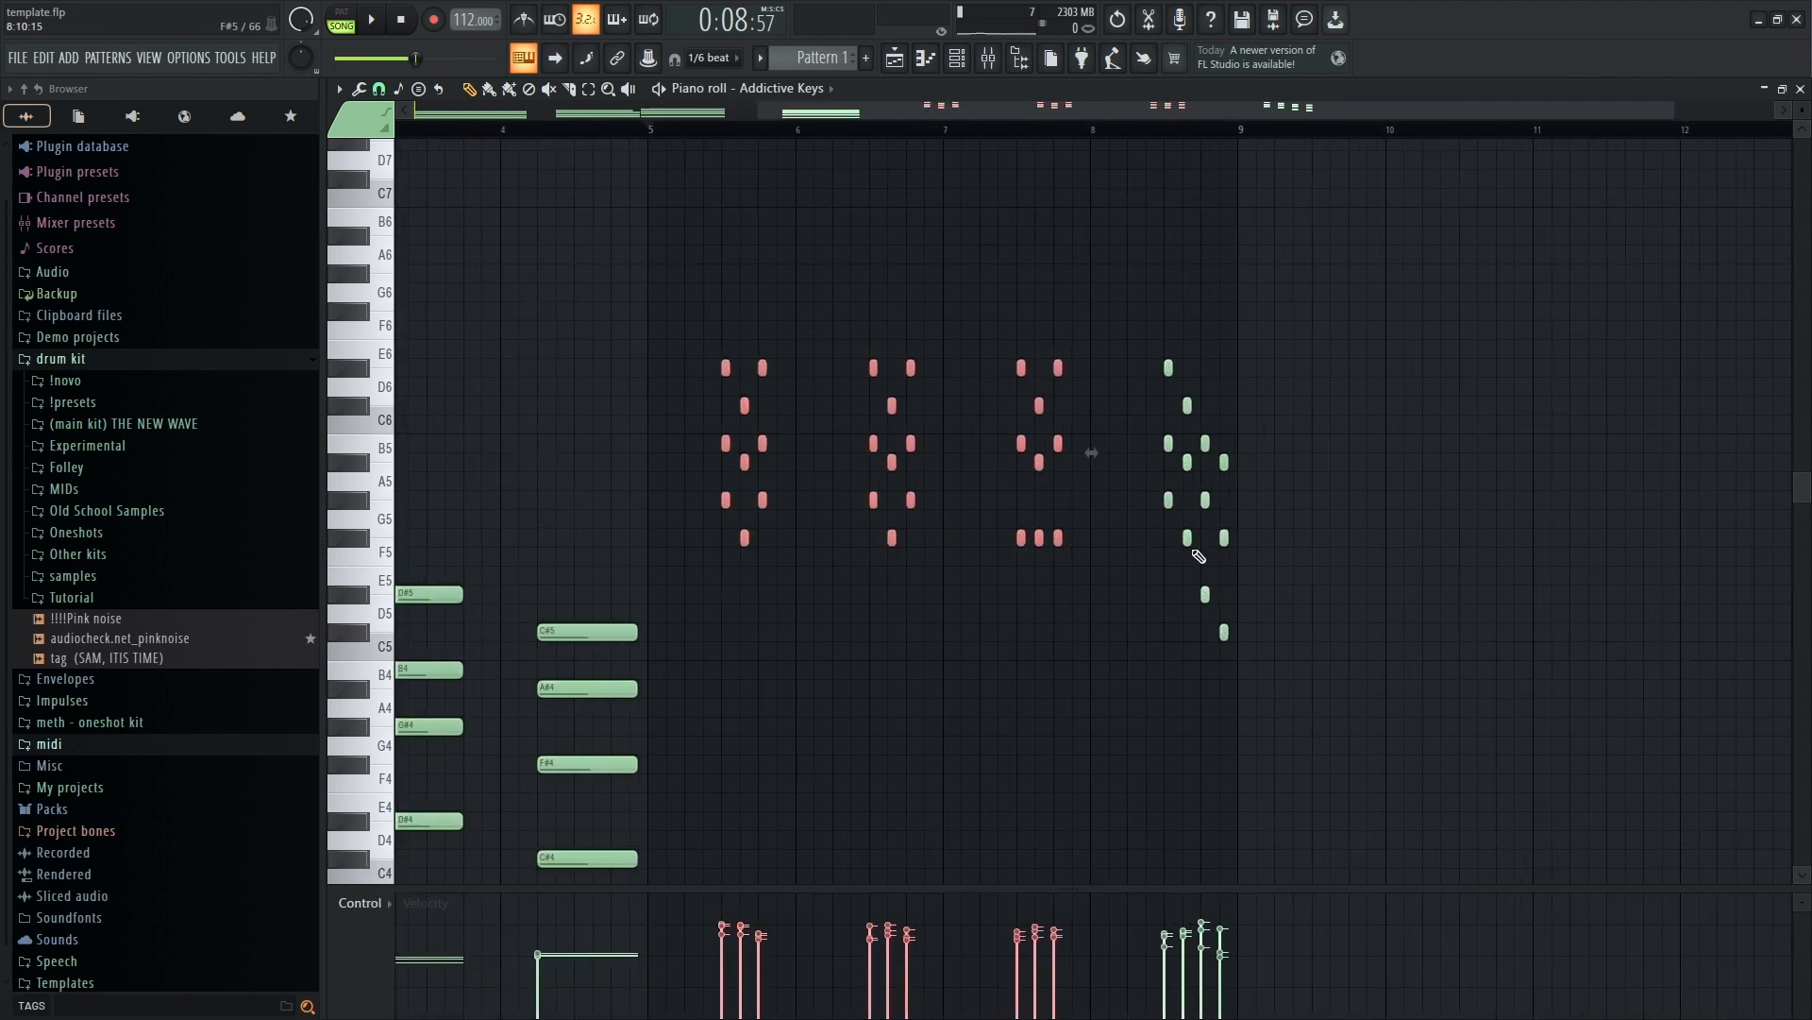
# - Highlight bar 8's short notes and single out the extra final stack of A#5, F#5 and C#5
pyautogui.moveTo(1103, 285); pyautogui.dragTo(1388, 717)
pyautogui.scroll(3, 1425, 675)
pyautogui.keyDown('ctrl'); pyautogui.click(1397, 660); pyautogui.keyUp('ctrl')
pyautogui.scroll(-3, 1274, 624)
pyautogui.scroll(4, 1261, 617)
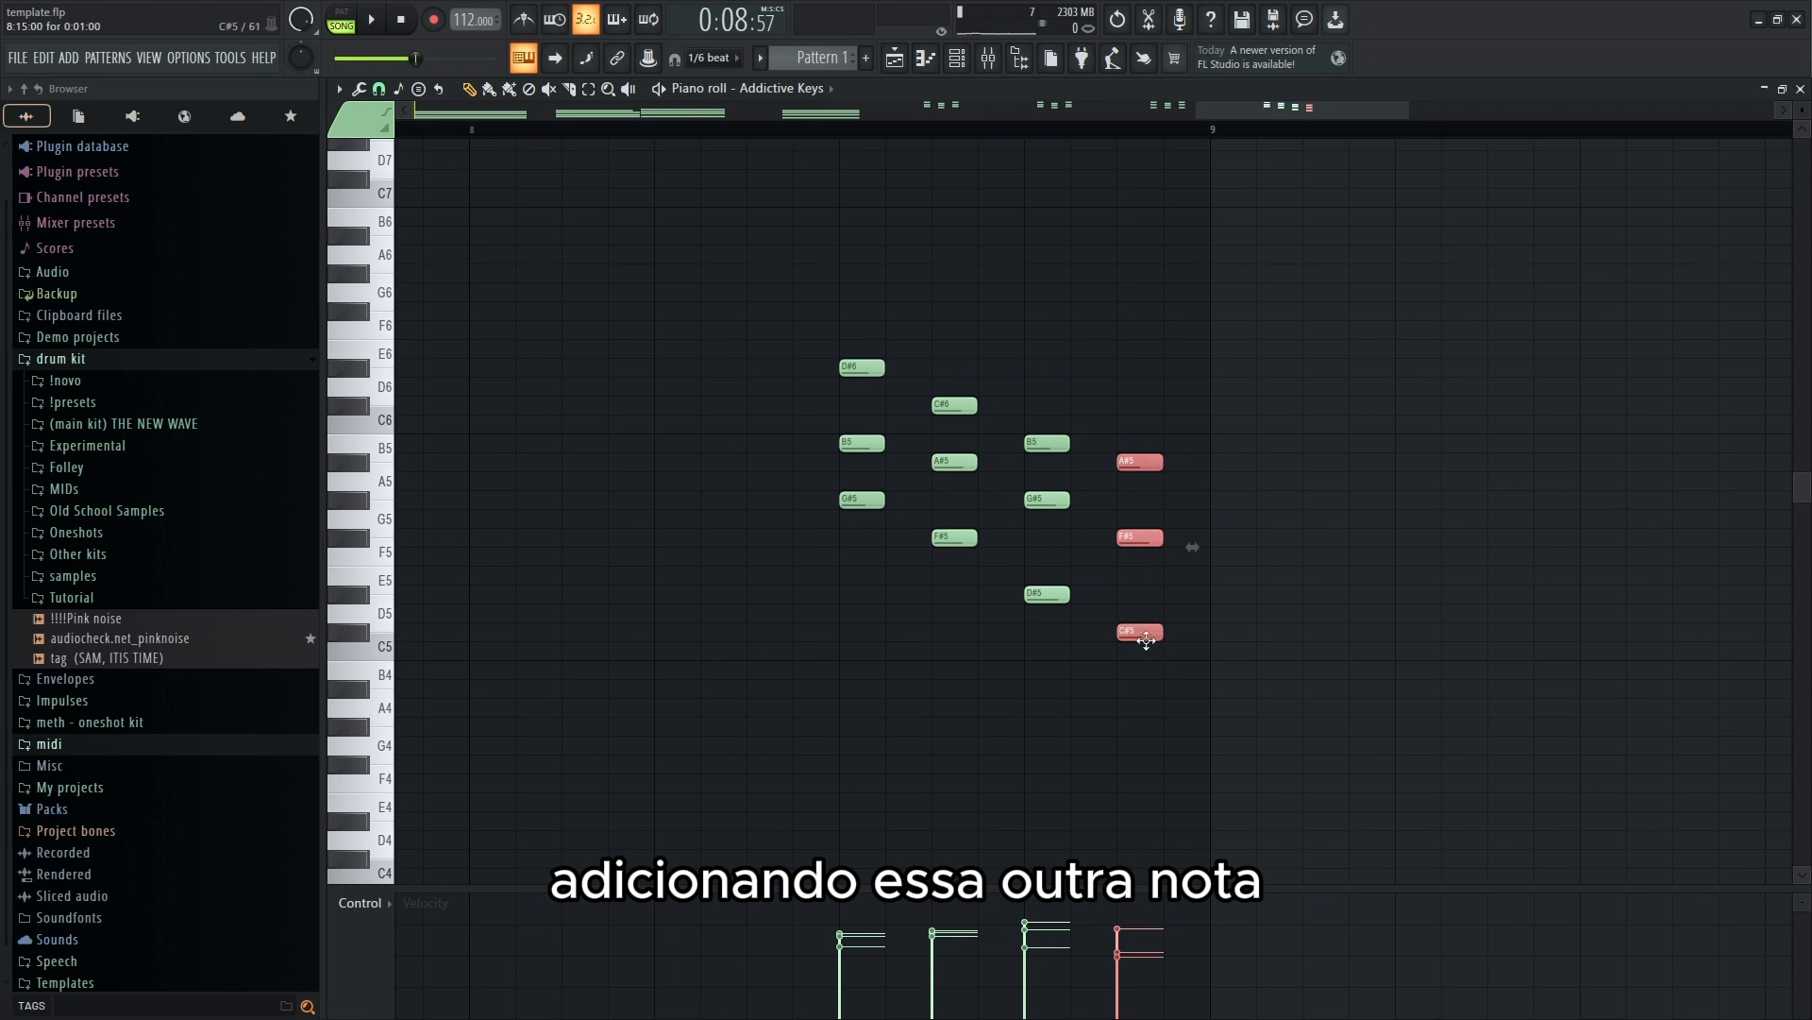
# - Examine where each short-note group starts within its bar across bars 5 to 8
pyautogui.scroll(-4, 1146, 640)
pyautogui.hscroll(-3, 631, 563)
pyautogui.scroll(2, 935, 368)
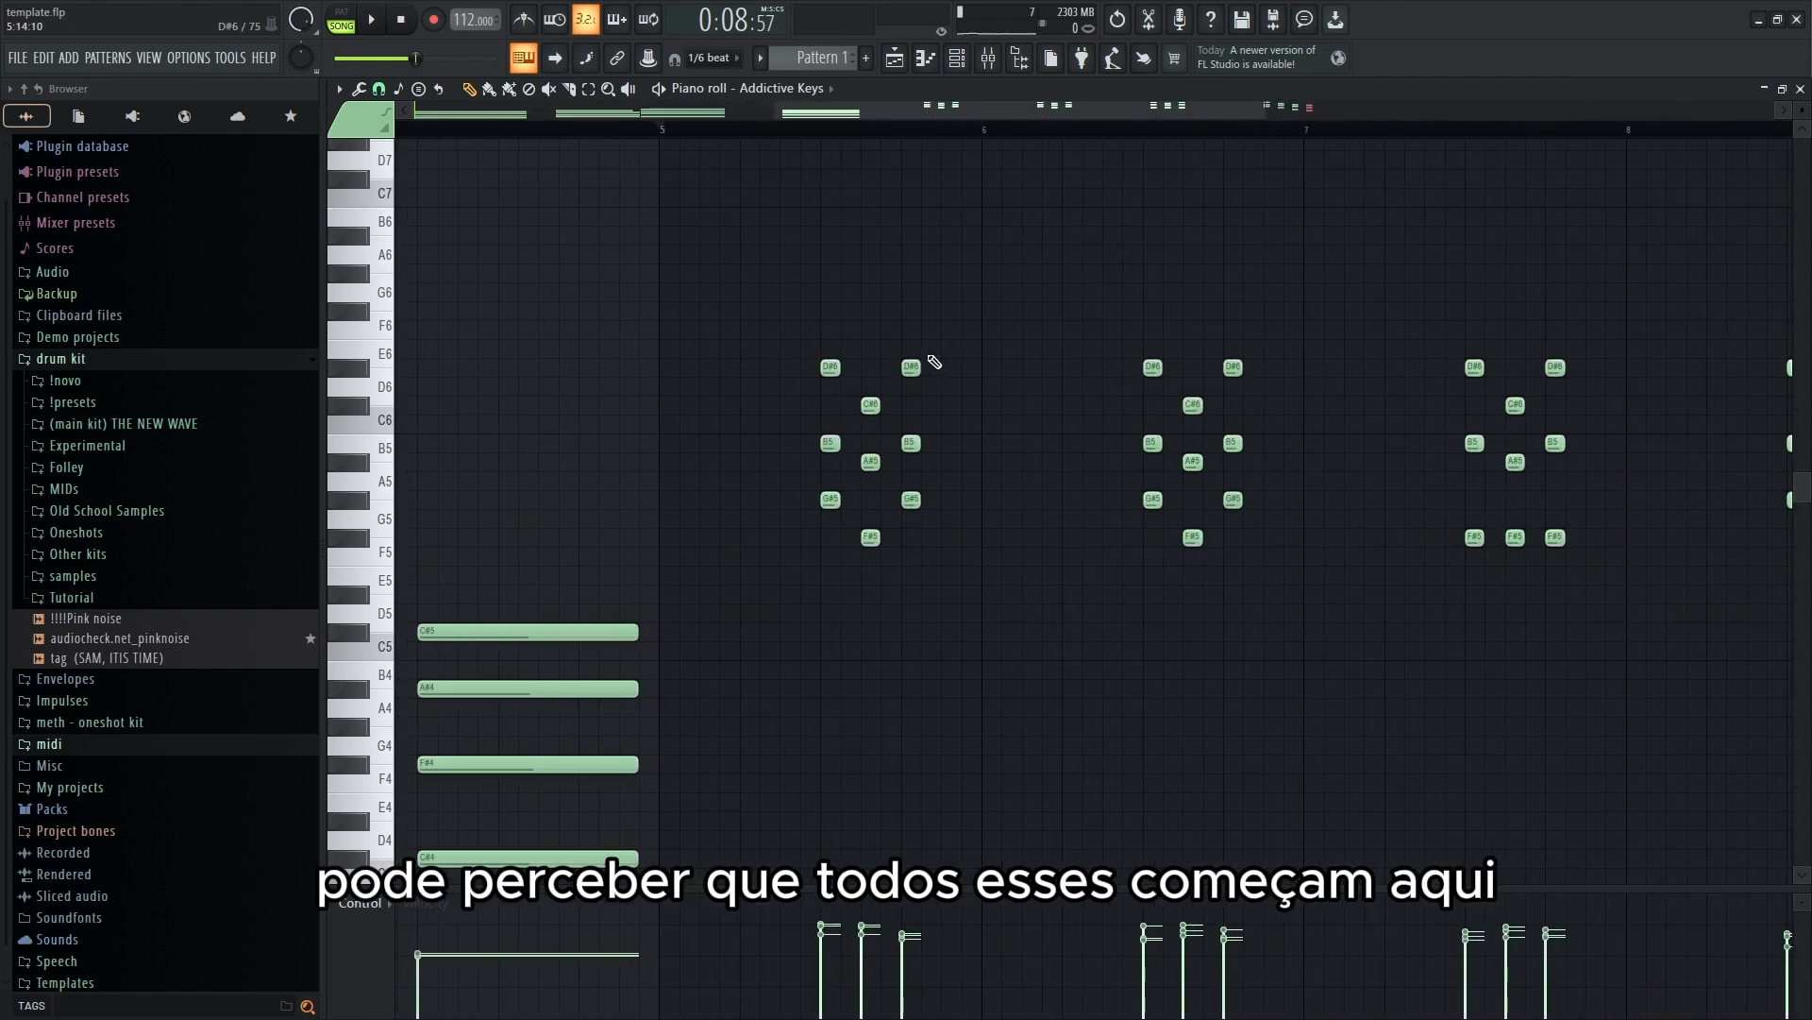
pyautogui.scroll(-4, 1488, 356)
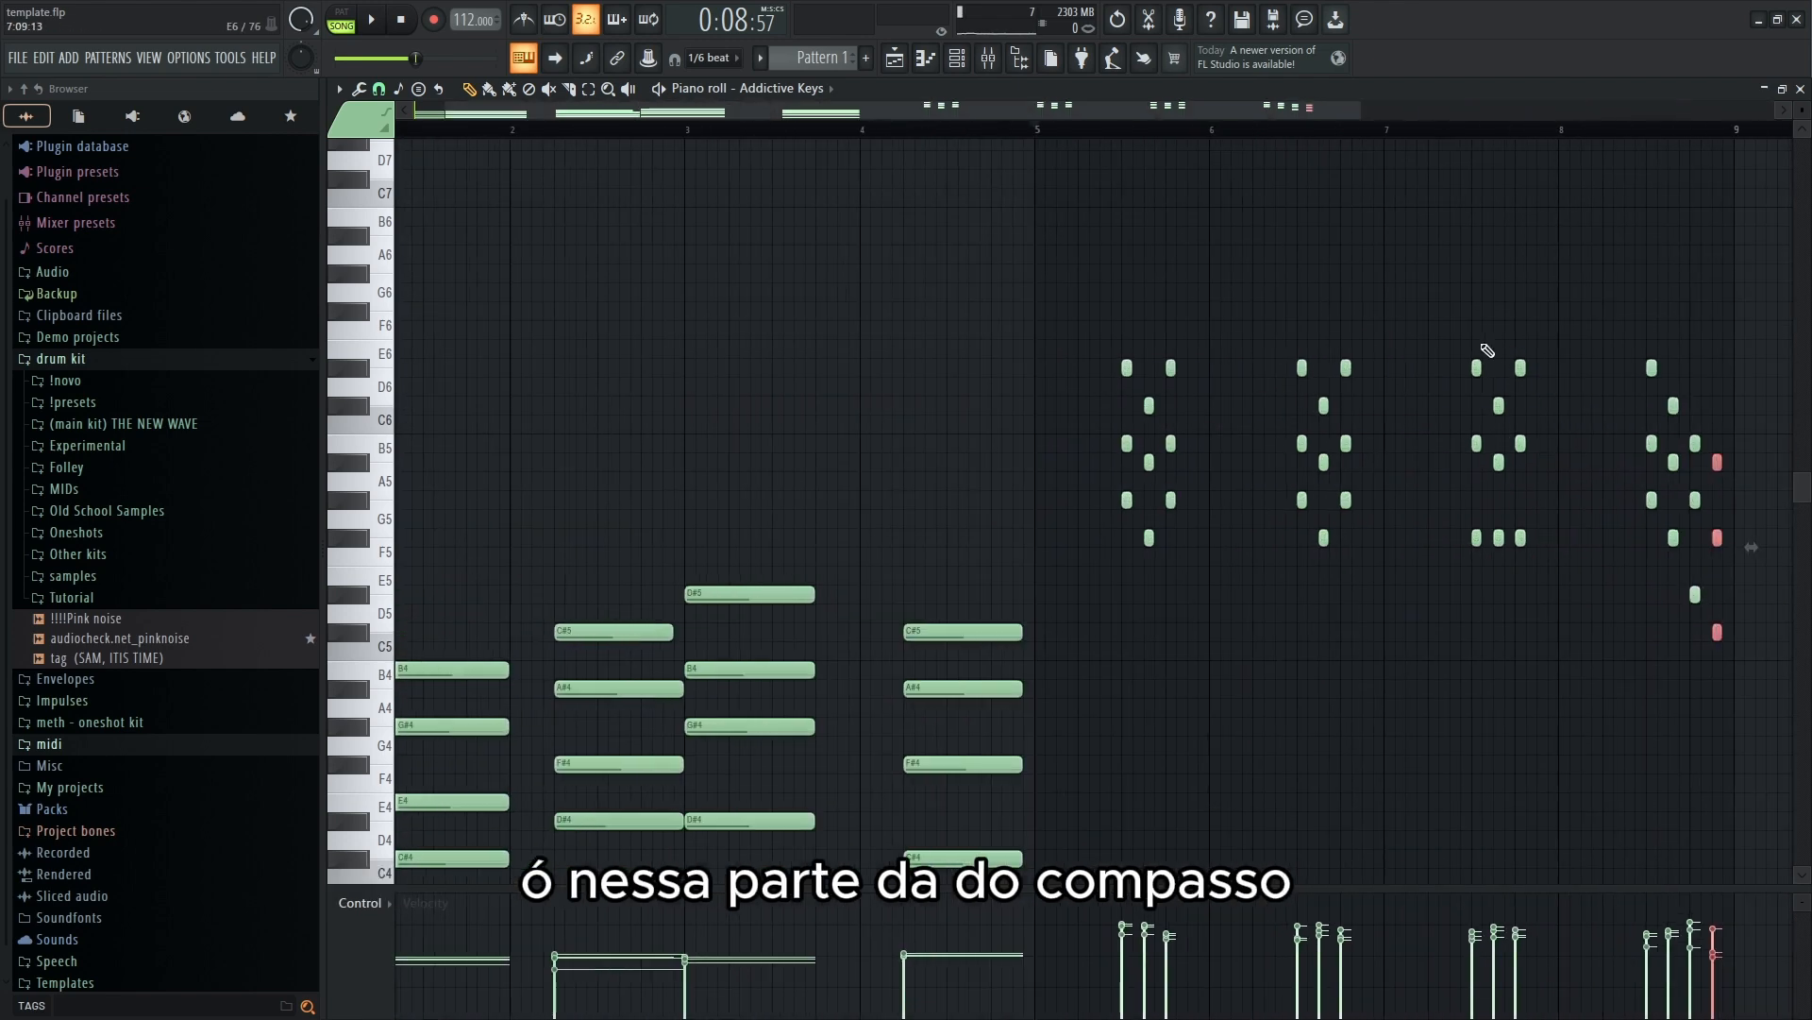
pyautogui.scroll(4, 1133, 303)
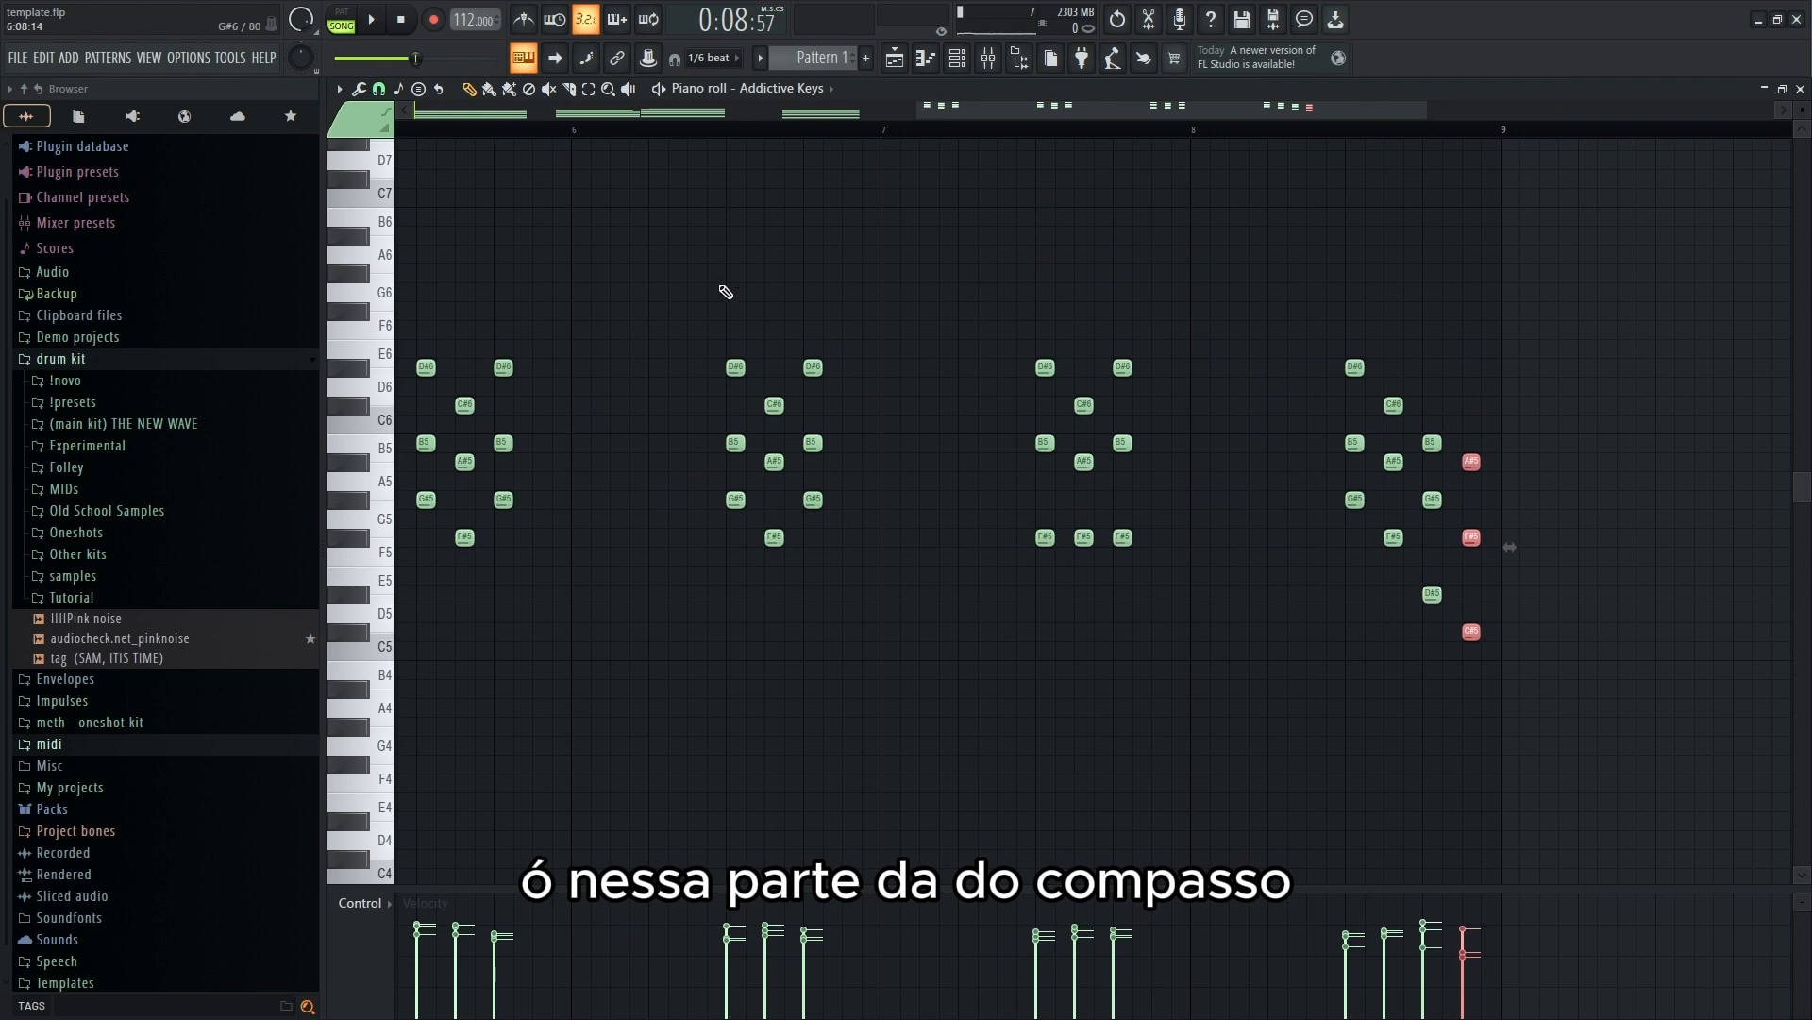
pyautogui.scroll(-2, 720, 286)
pyautogui.scroll(4, 1356, 495)
# - Highlight the last stack in bar 8 and raise the third stack's D#5 note to D#6
pyautogui.moveTo(1308, 401); pyautogui.dragTo(1363, 696)
pyautogui.scroll(-2, 1350, 647)
pyautogui.scroll(3, 1299, 432)
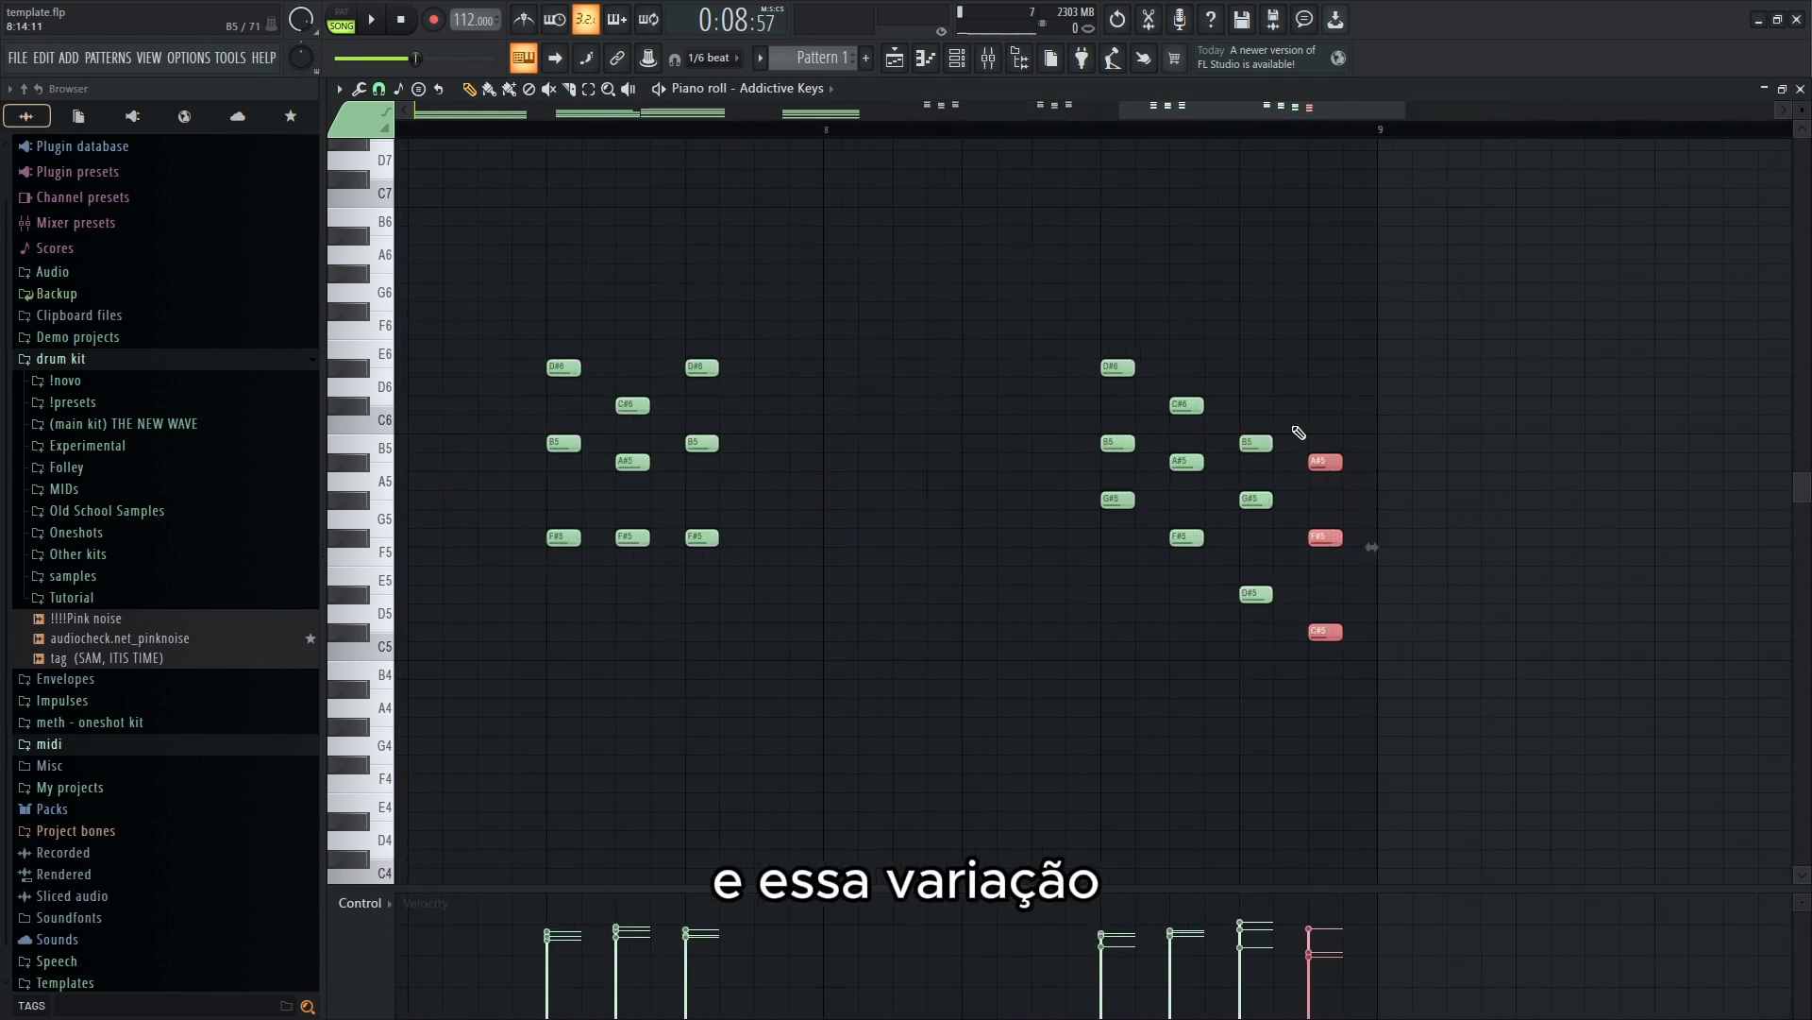
pyautogui.moveTo(1304, 679)
pyautogui.mouseDown()
pyautogui.moveTo(1280, 678)
pyautogui.moveTo(1284, 661)
pyautogui.mouseUp()
pyautogui.scroll(-3, 1284, 651)
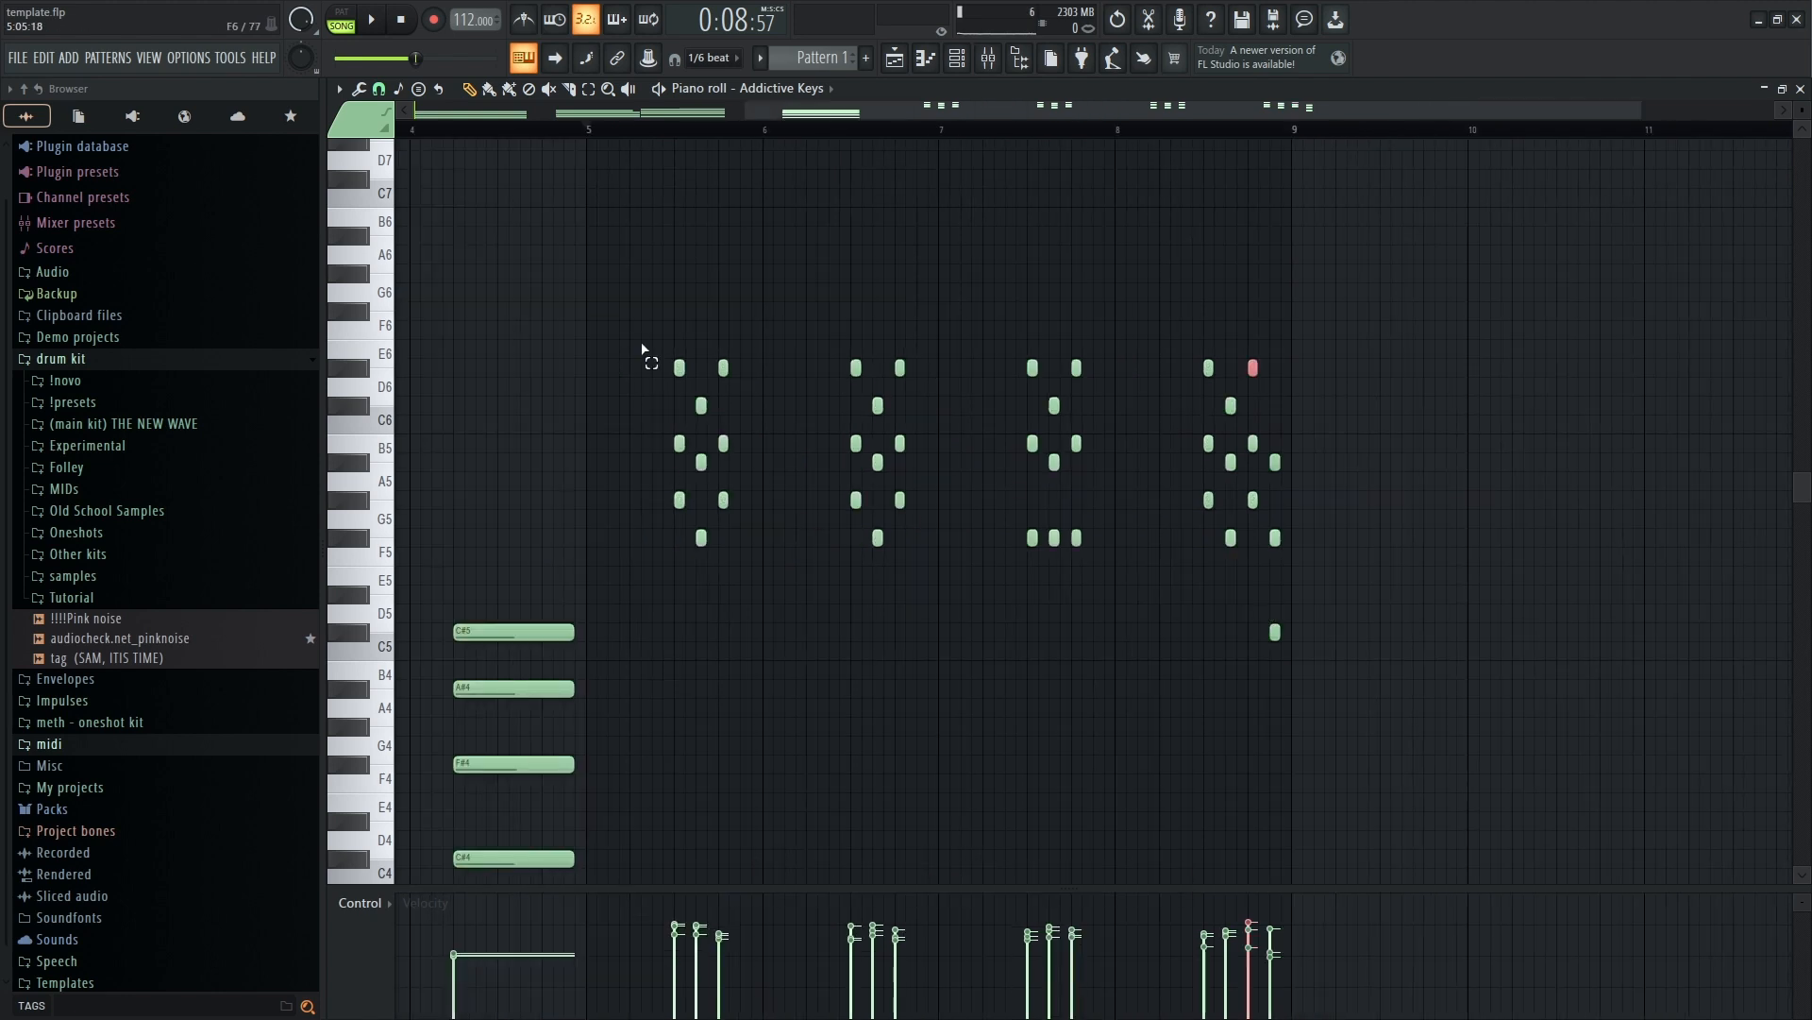
# - Try a copy of bar 5's group over bar 8, remove it, and lower the third stack's D#6 to D#5
pyautogui.moveTo(648, 356); pyautogui.dragTo(760, 562)
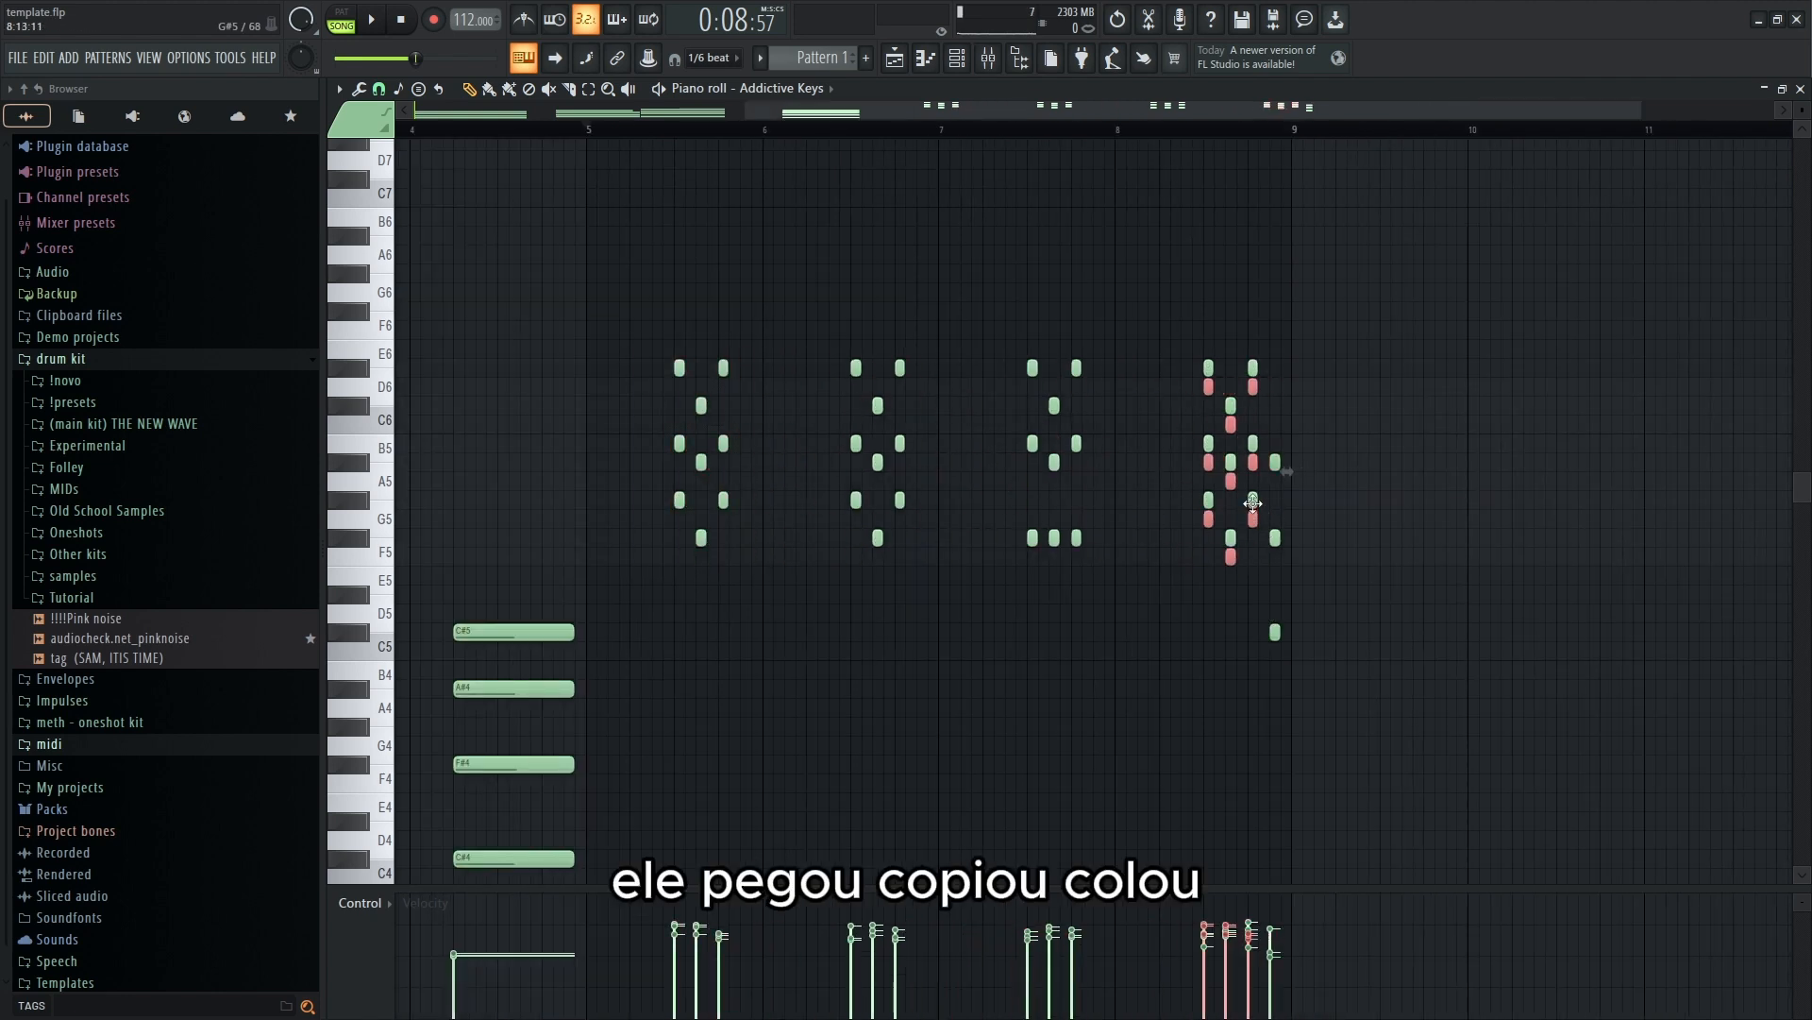
pyautogui.click(1255, 367)
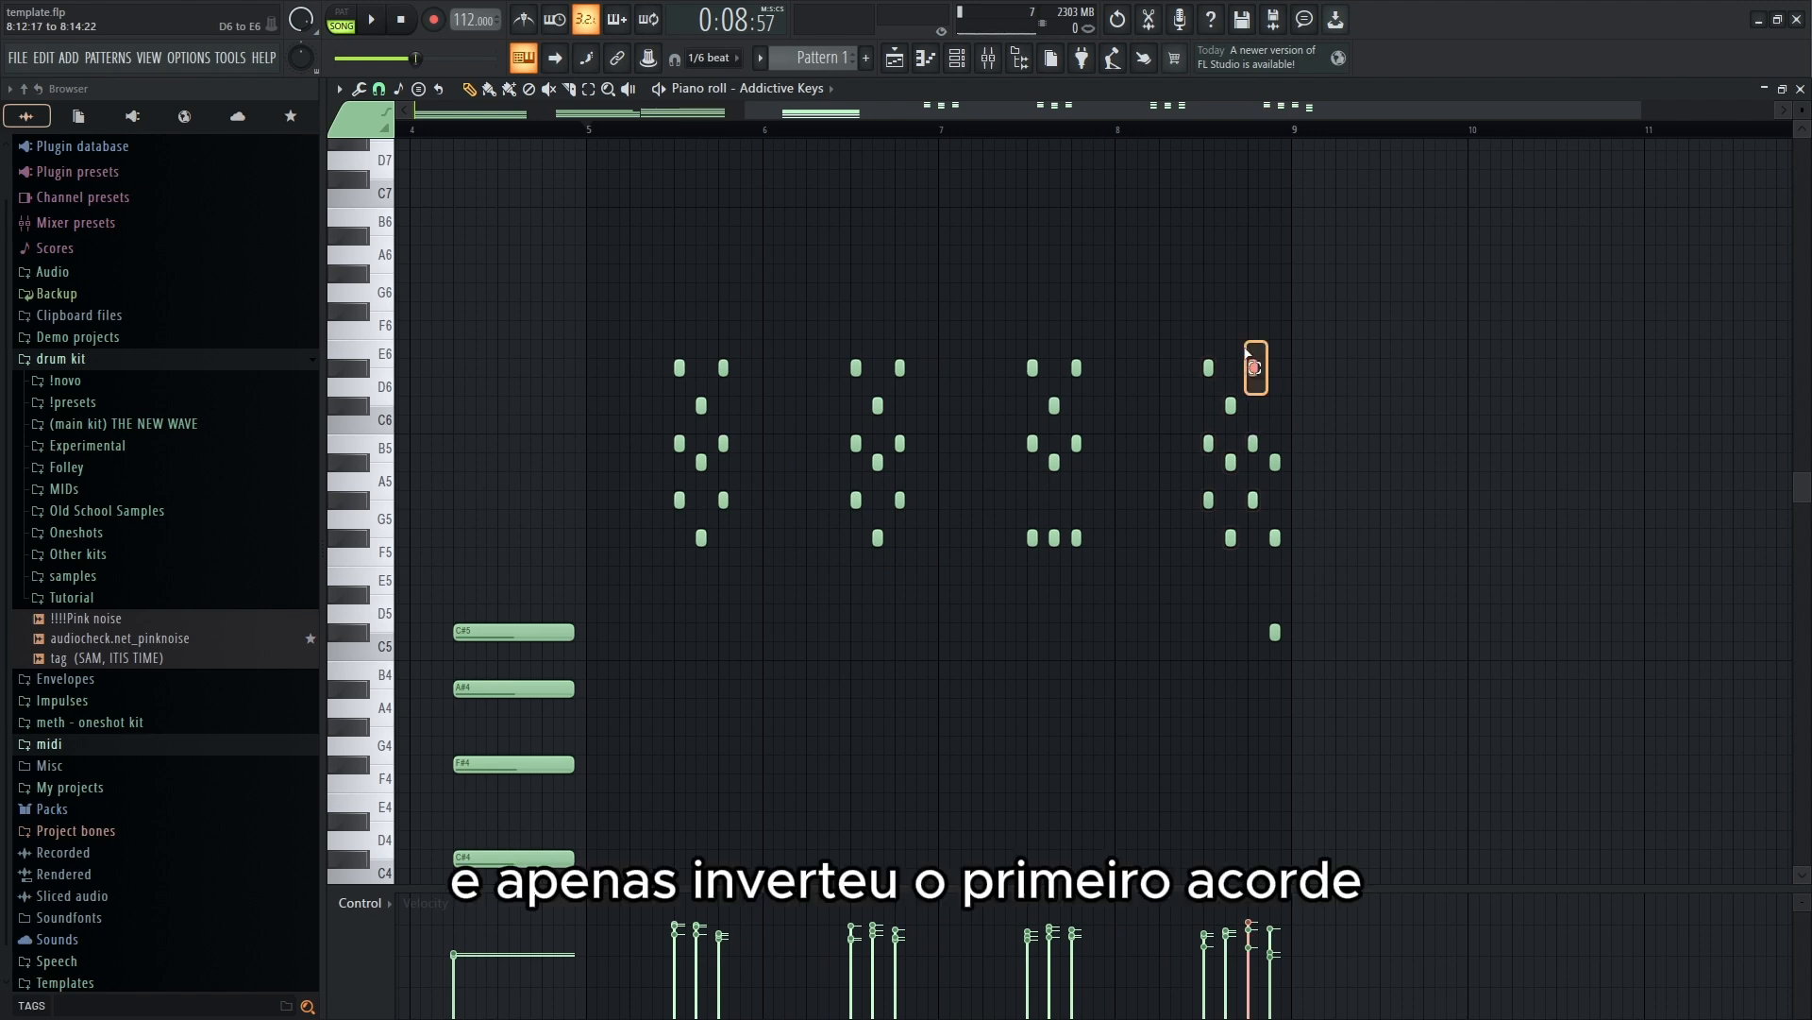
pyautogui.scroll(6, 1341, 529)
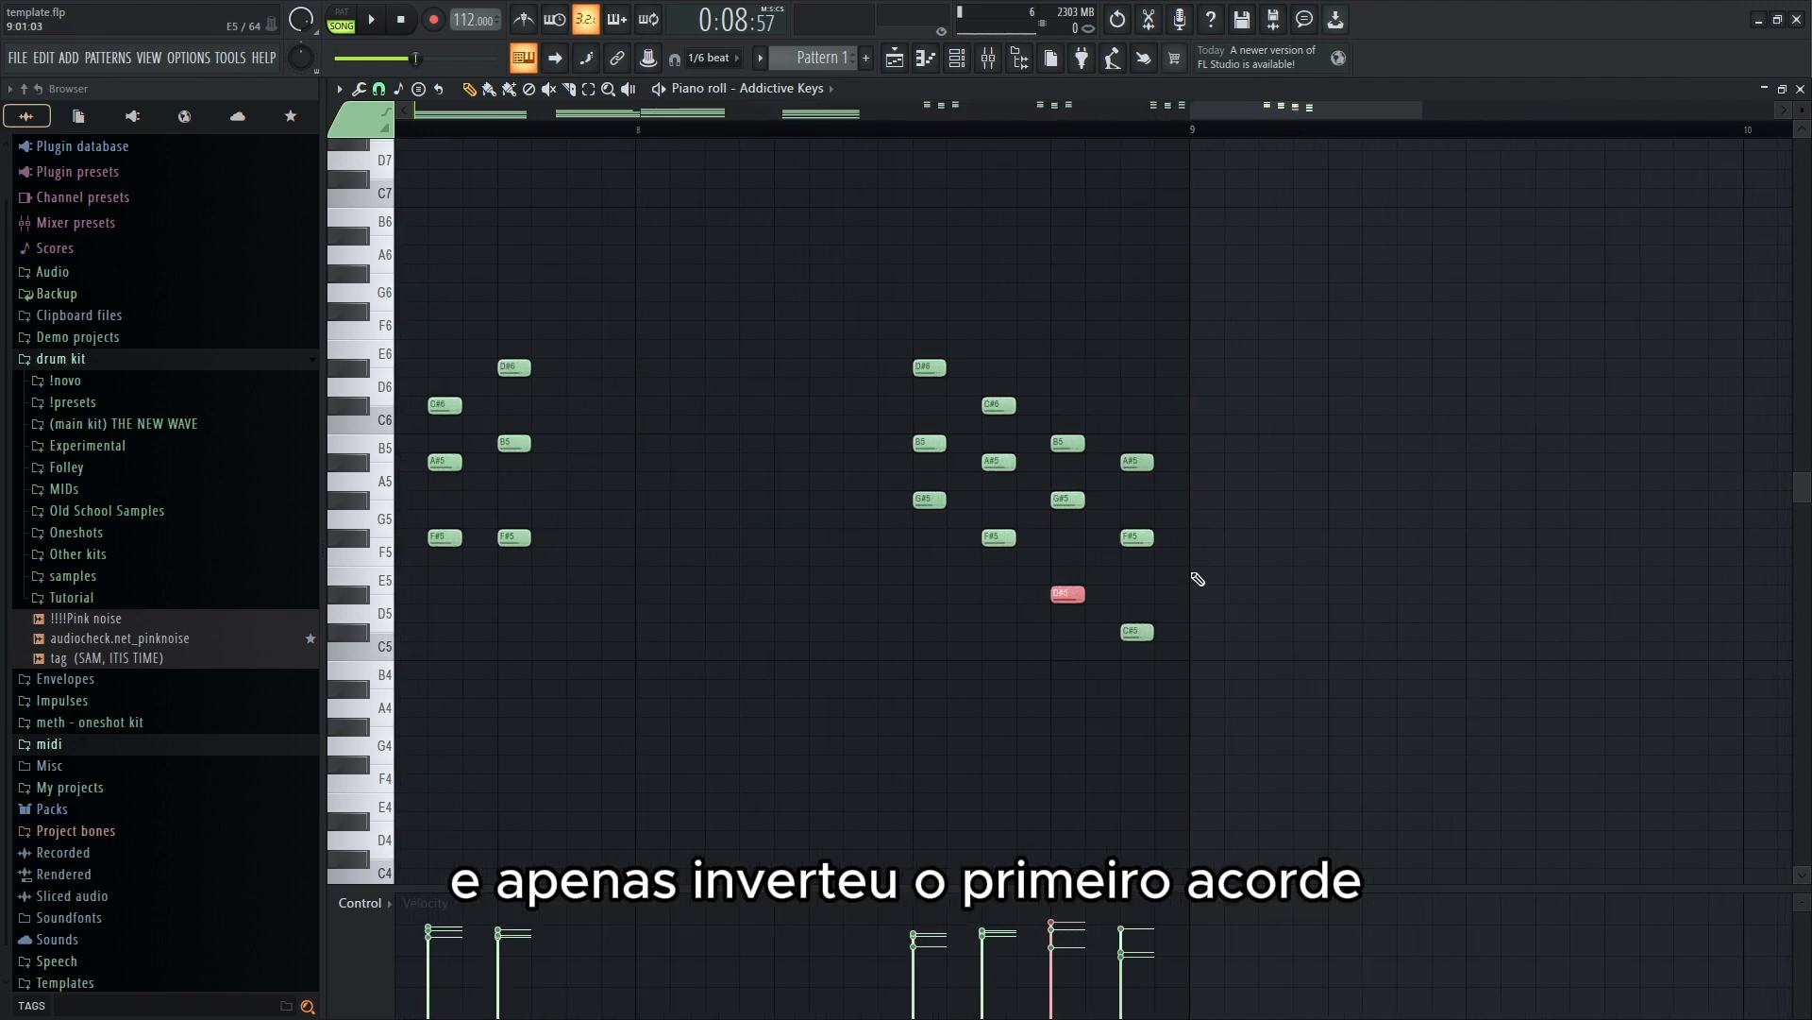
# - Highlight the last two stacks in bar 8 and raise the final stack's C#5 note to C#6
pyautogui.moveTo(1045, 398); pyautogui.dragTo(1149, 628)
pyautogui.scroll(-4, 1167, 680)
pyautogui.scroll(-4, 1147, 661)
pyautogui.scroll(3, 1140, 631)
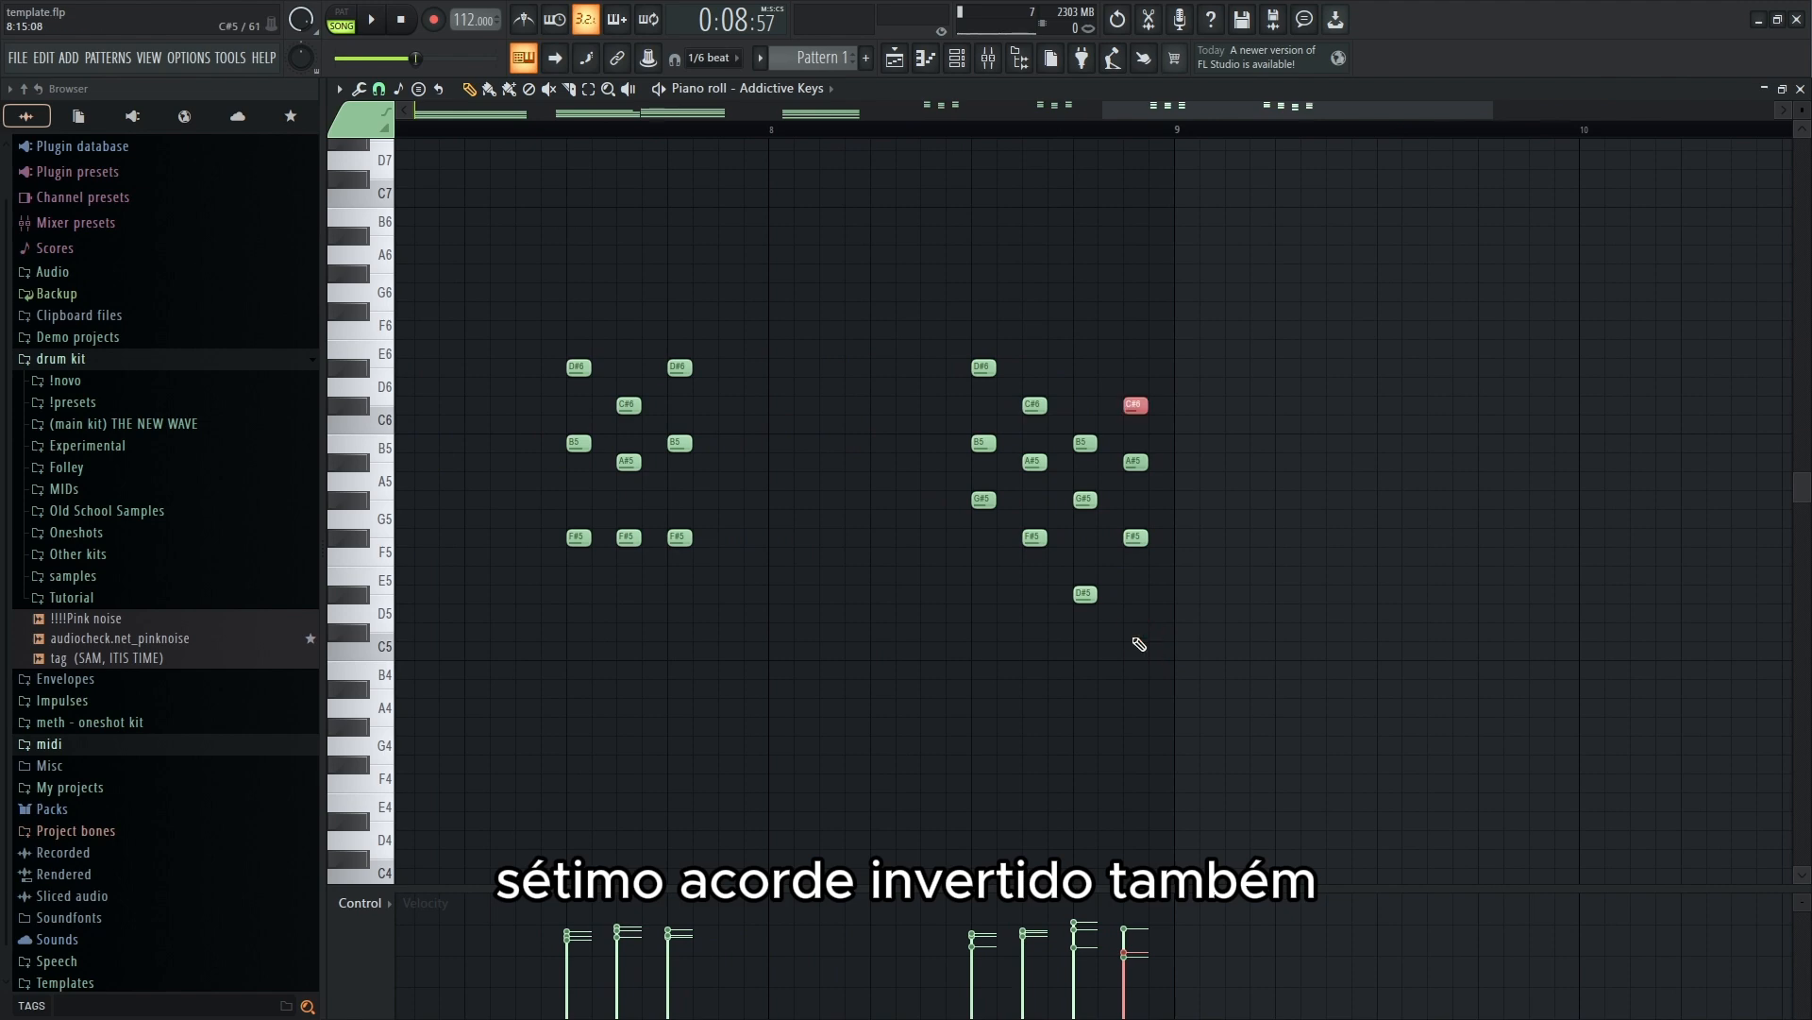
# - Return the final stack's raised note to C#5 and select the low D#5 and C#5 notes in bar 8
pyautogui.scroll(-4, 1132, 636)
pyautogui.moveTo(1282, 756); pyautogui.dragTo(1108, 404)
pyautogui.scroll(4, 1117, 416)
pyautogui.moveTo(1225, 659); pyautogui.dragTo(1092, 586)
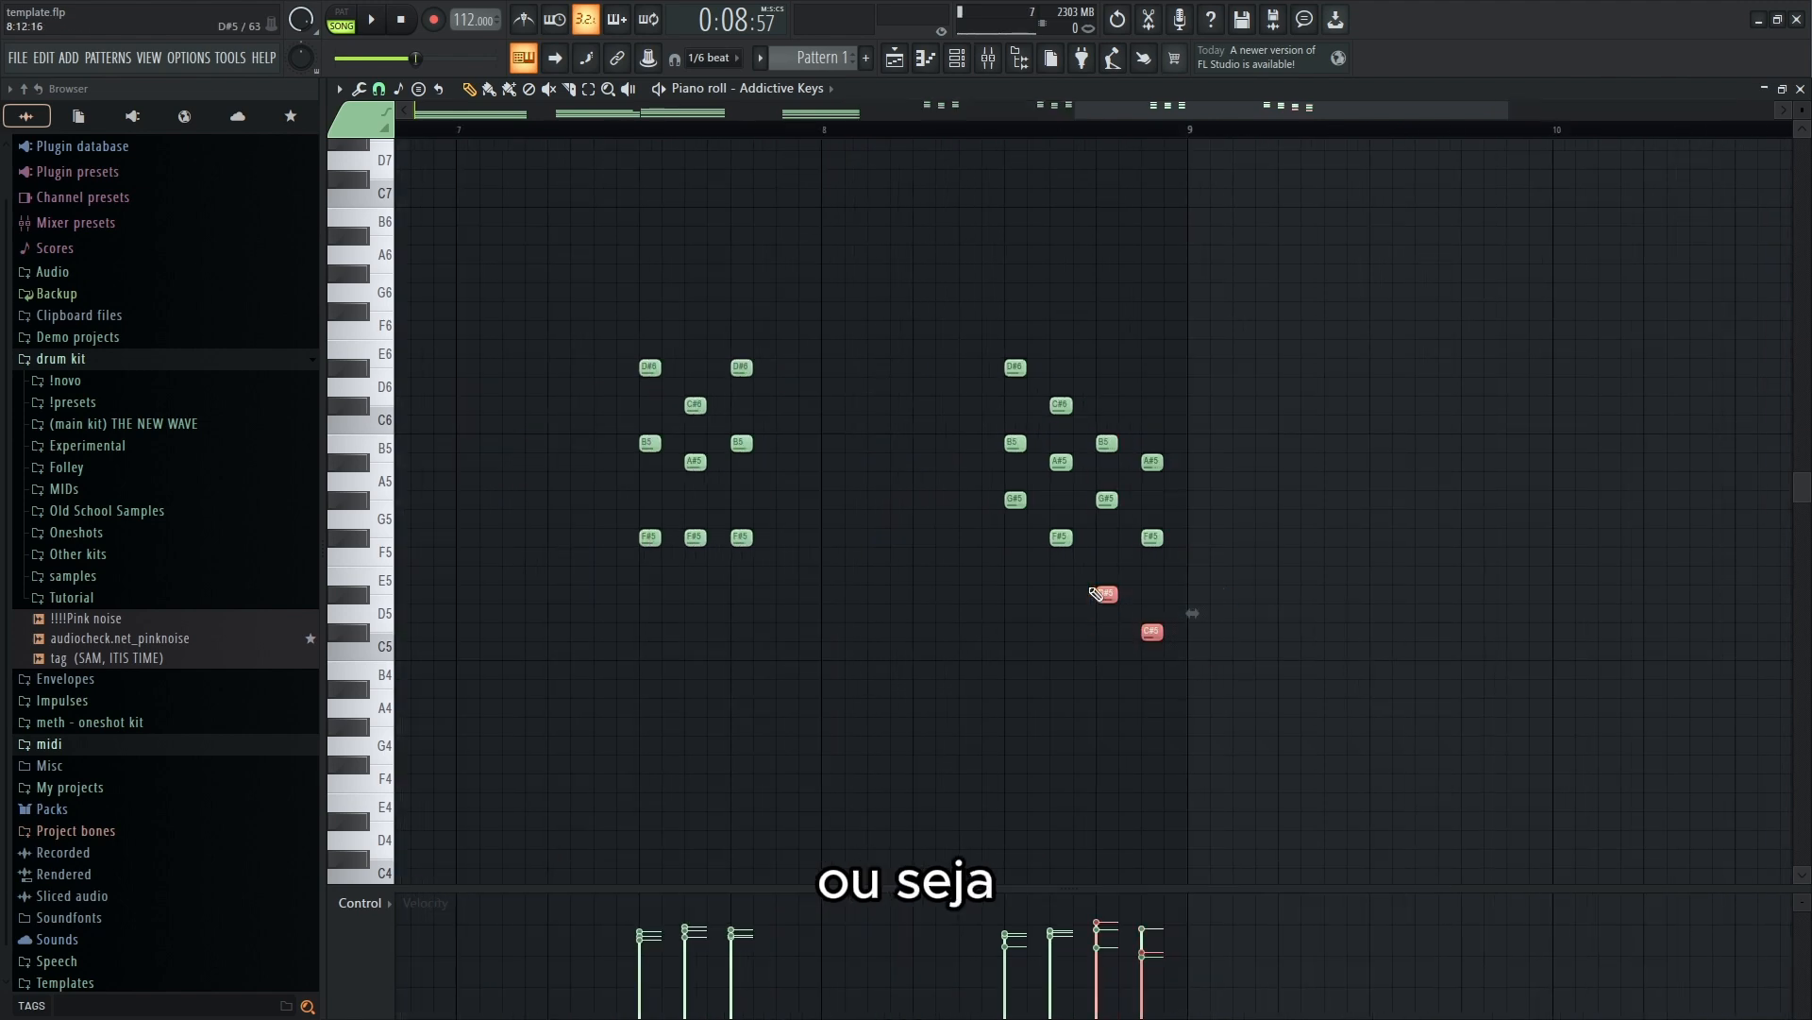
# - Try bar 8's two lowest notes an octave higher, restore them, and highlight all short-note groups in bars 5 to 8
pyautogui.hotkey('ctrl', 'Up')
pyautogui.hotkey('ctrl', 'Up')
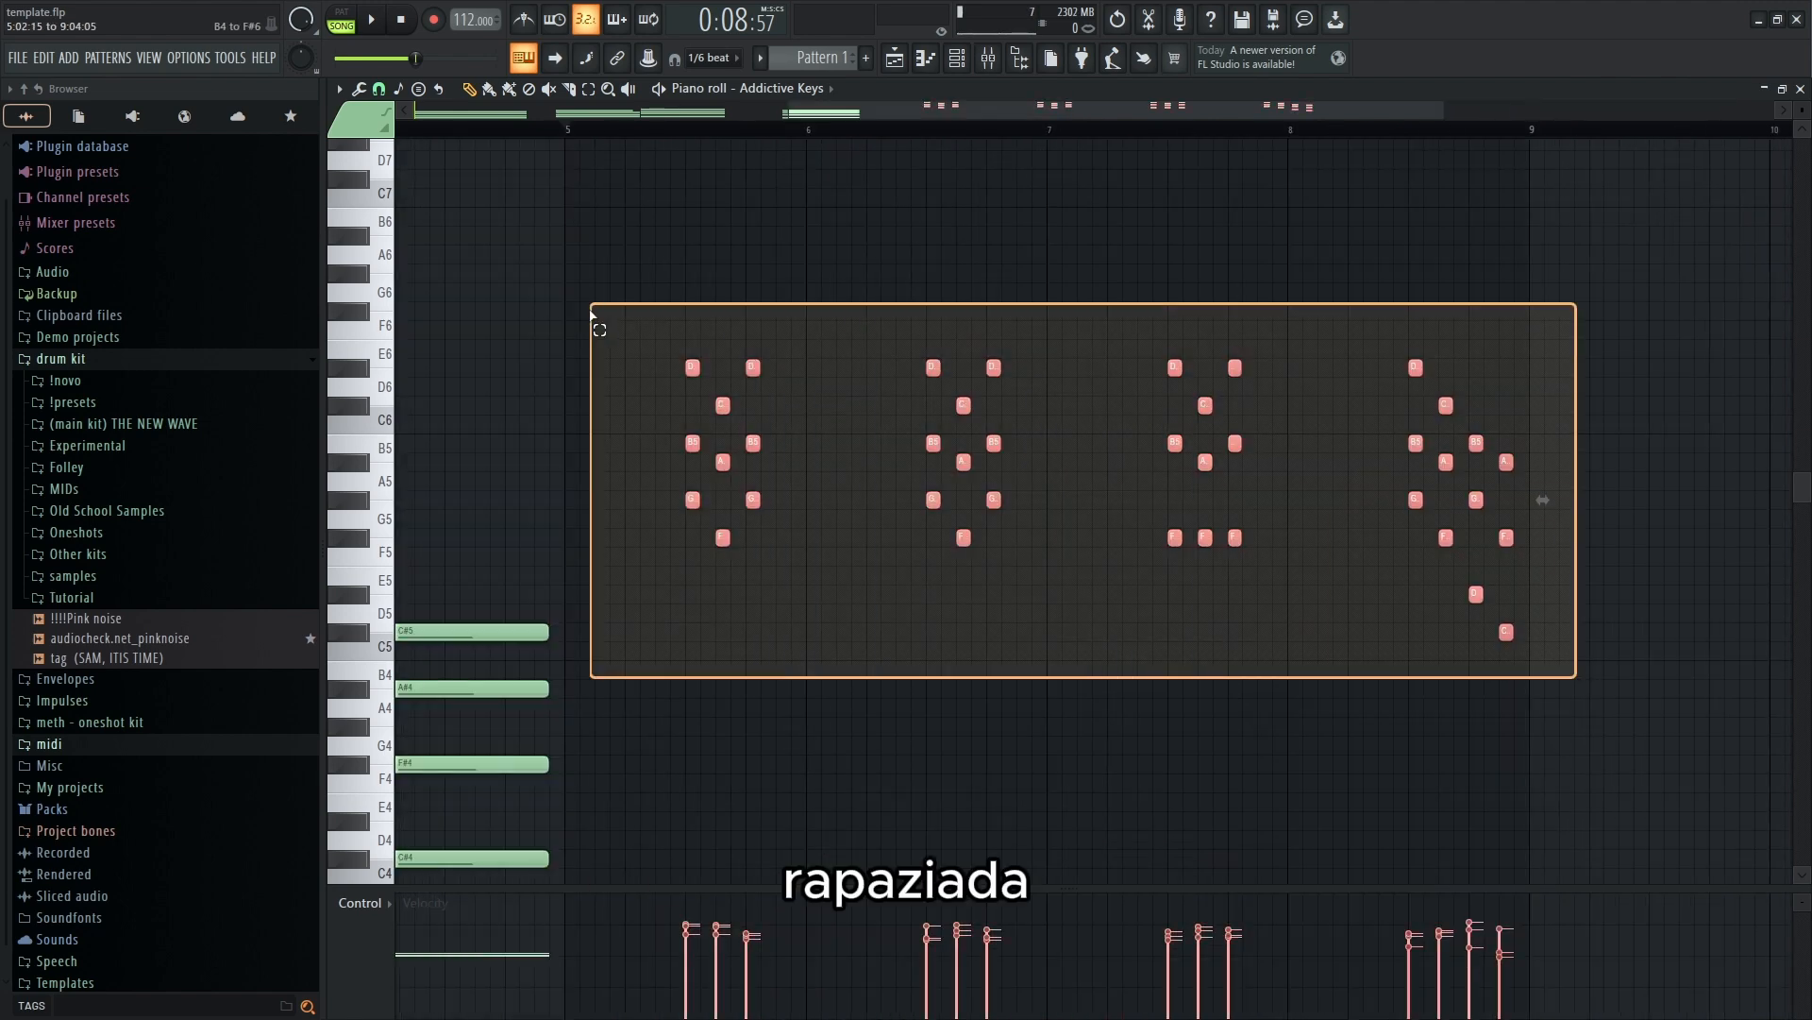
pyautogui.moveTo(595, 320); pyautogui.dragTo(1618, 680)
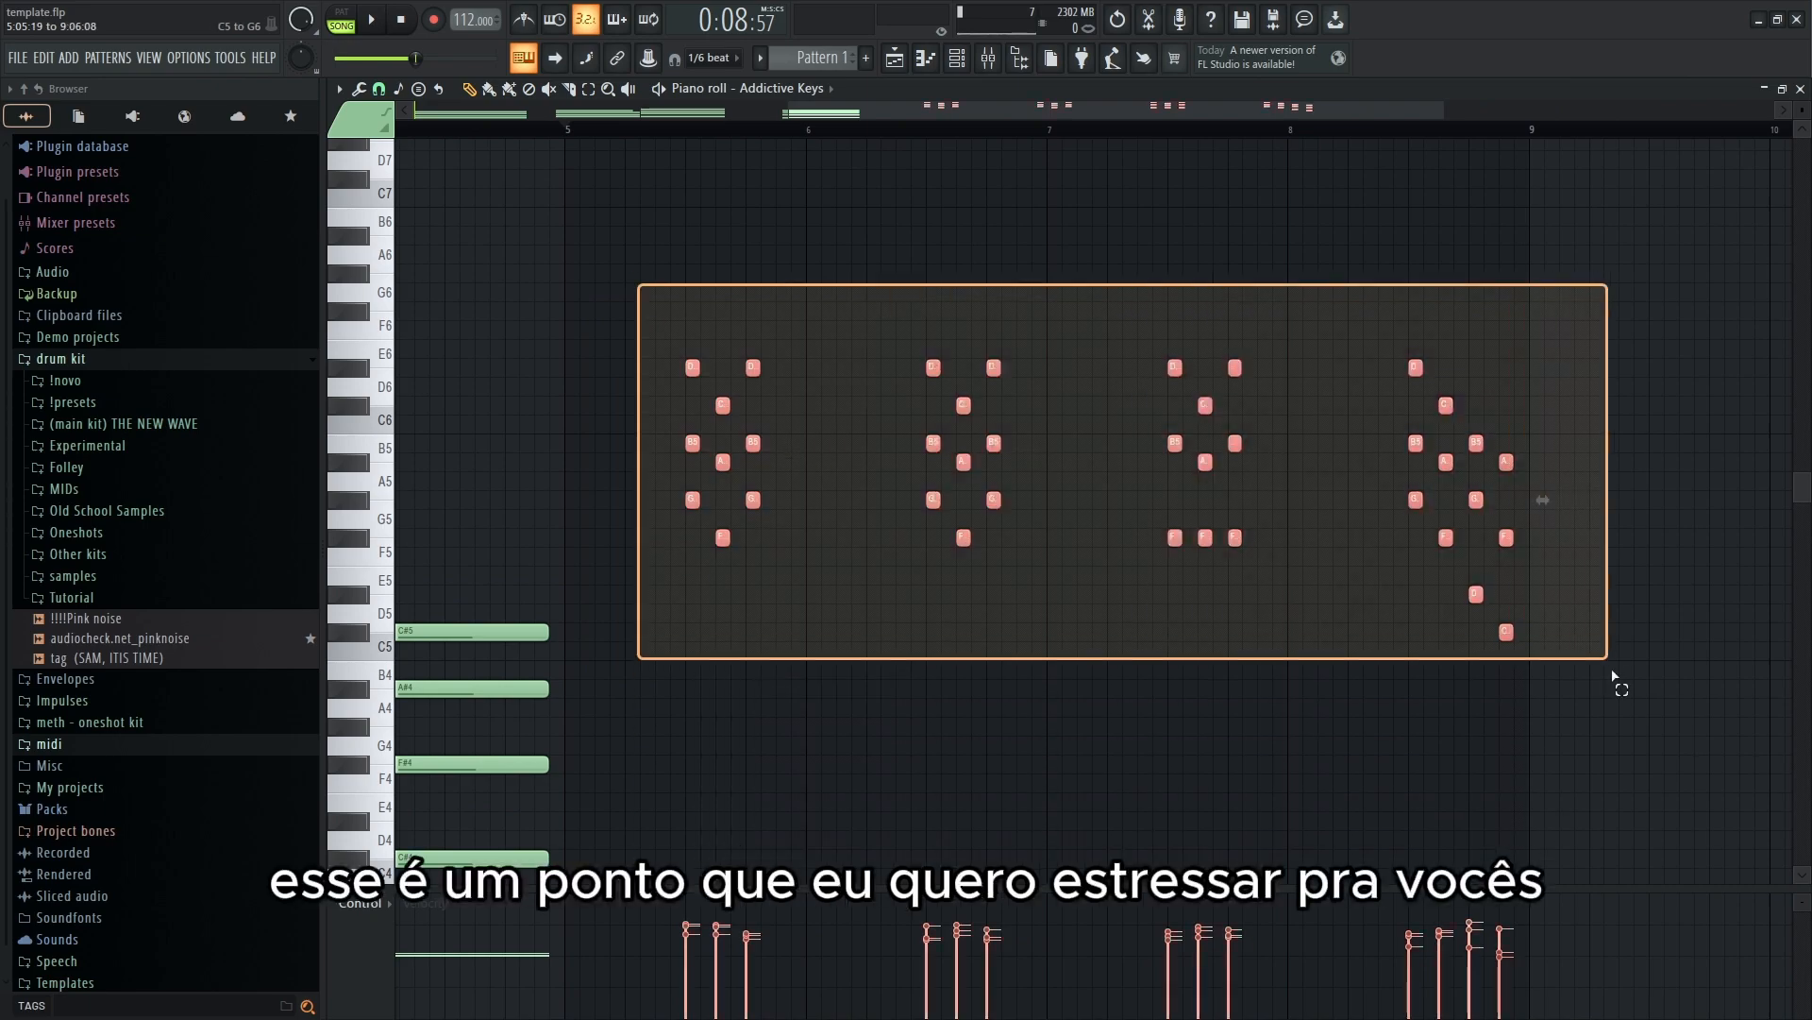
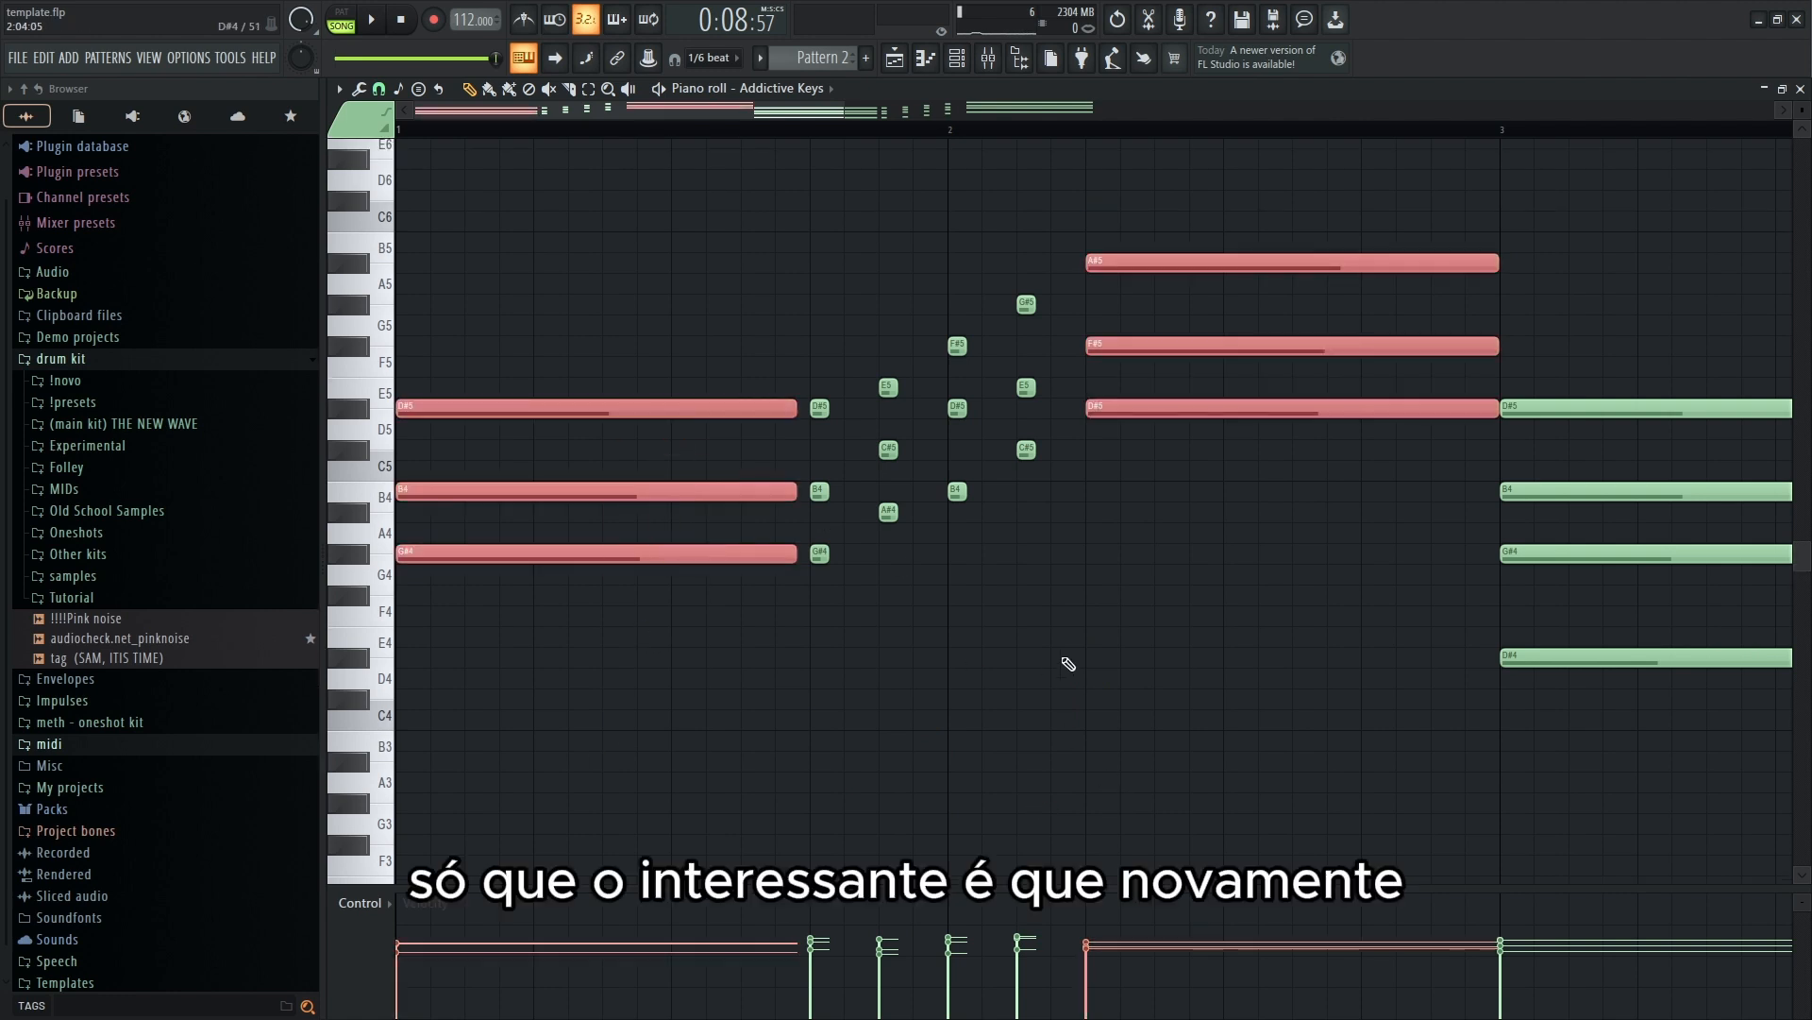
# - Highlight the short passing chords in Pattern 2 and the two long chords they connect
pyautogui.moveTo(1063, 652); pyautogui.dragTo(837, 269)
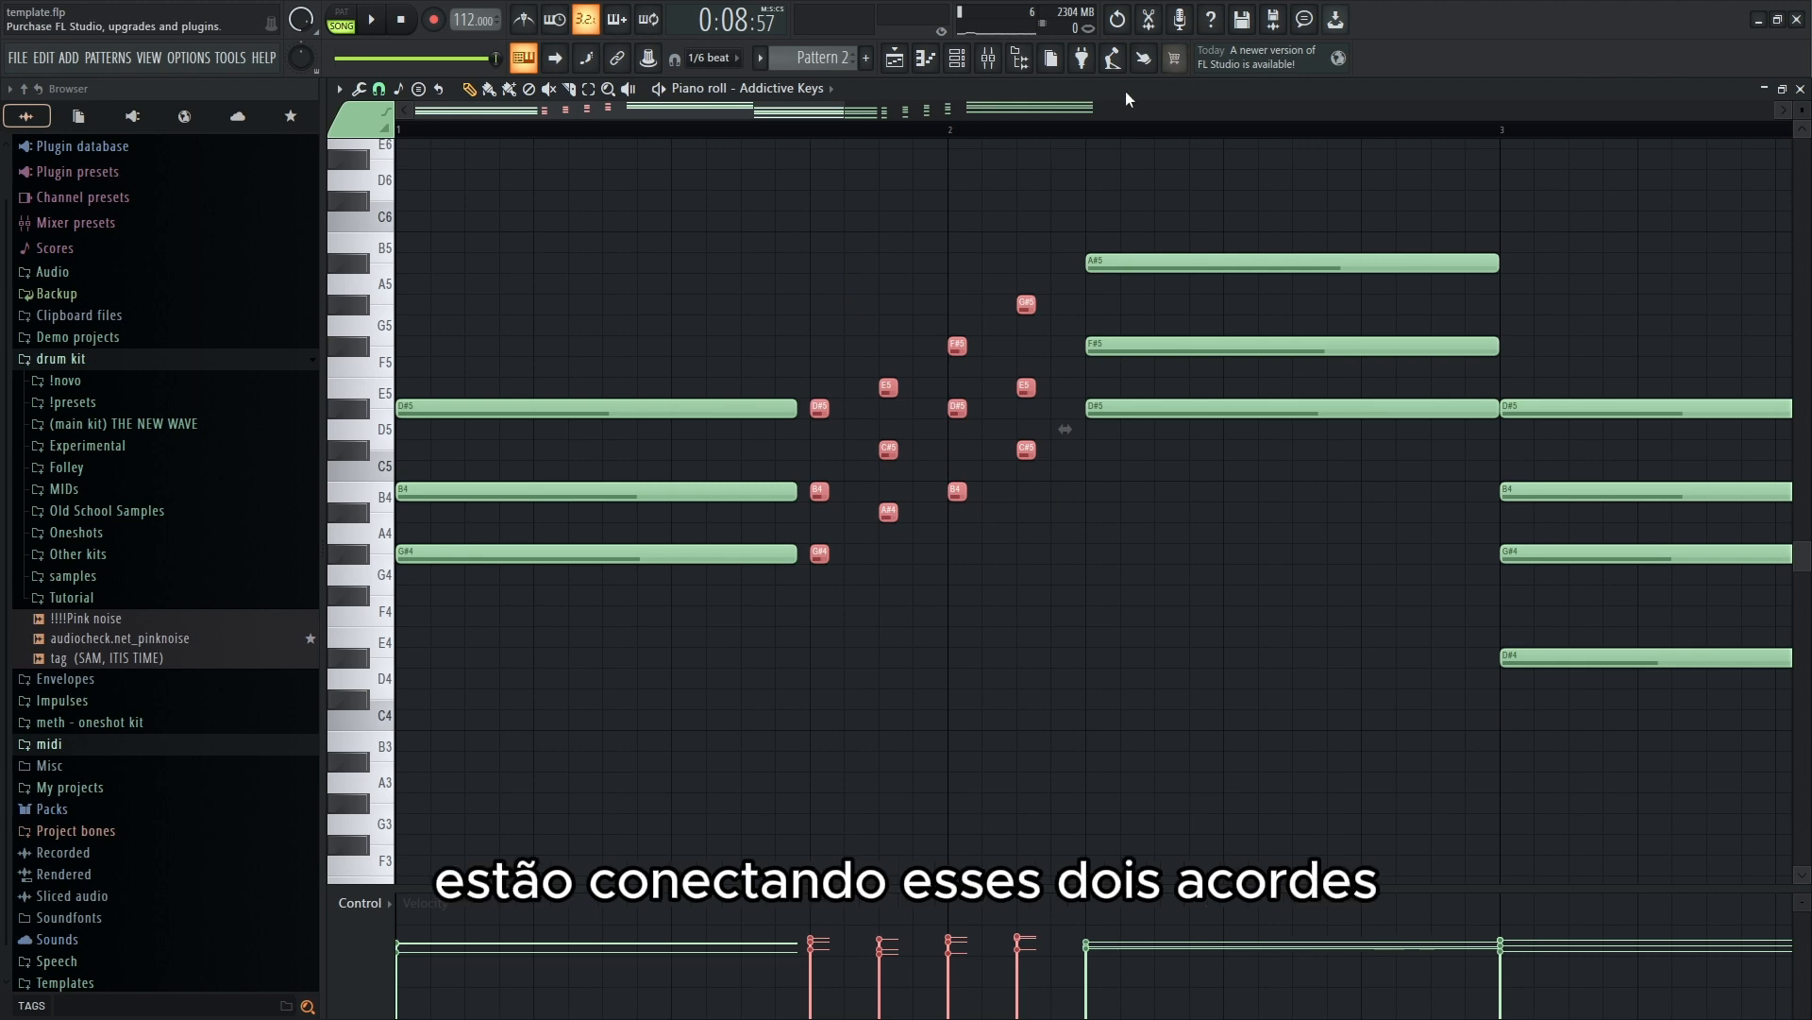
pyautogui.moveTo(746, 359); pyautogui.dragTo(708, 595)
pyautogui.moveTo(1210, 625); pyautogui.dragTo(1228, 243)
pyautogui.keyDown('ctrl'); pyautogui.click(1214, 500); pyautogui.keyUp('ctrl')
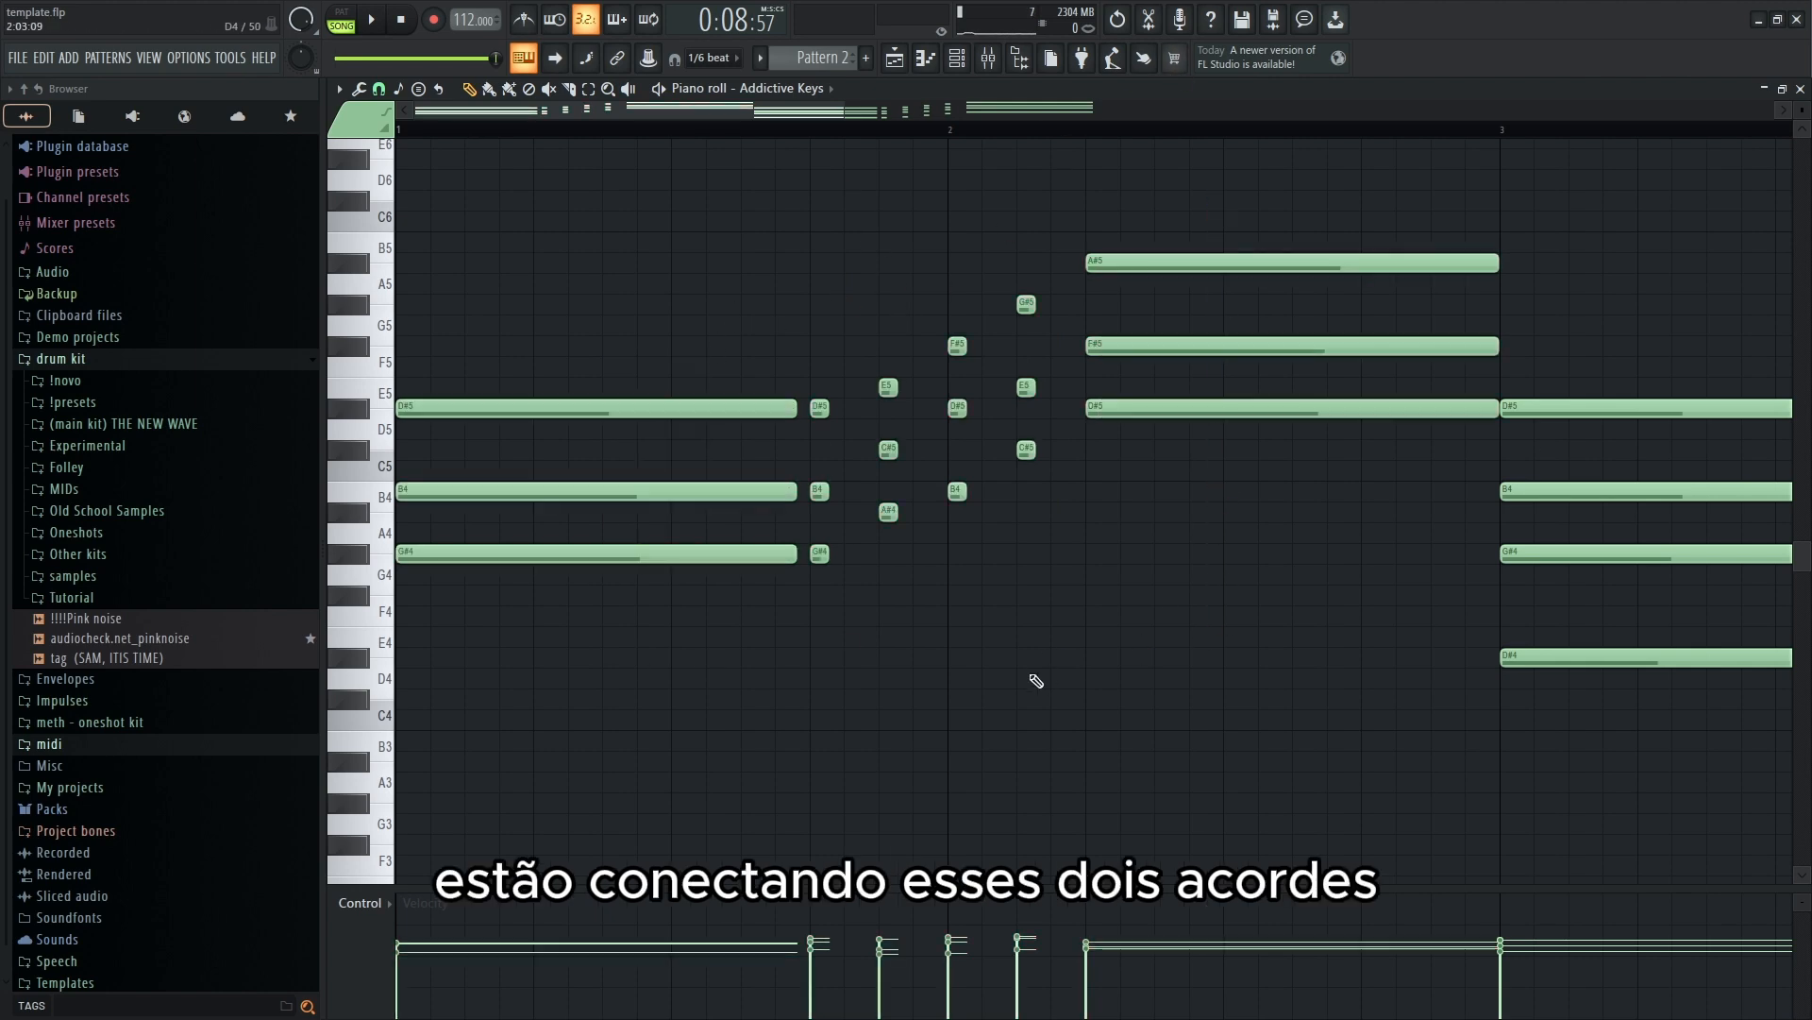
# - Highlight the four rising passing chords around the start of bar 2 one after another
pyautogui.scroll(4, 1086, 678)
pyautogui.scroll(-4, 1086, 678)
pyautogui.scroll(4, 930, 641)
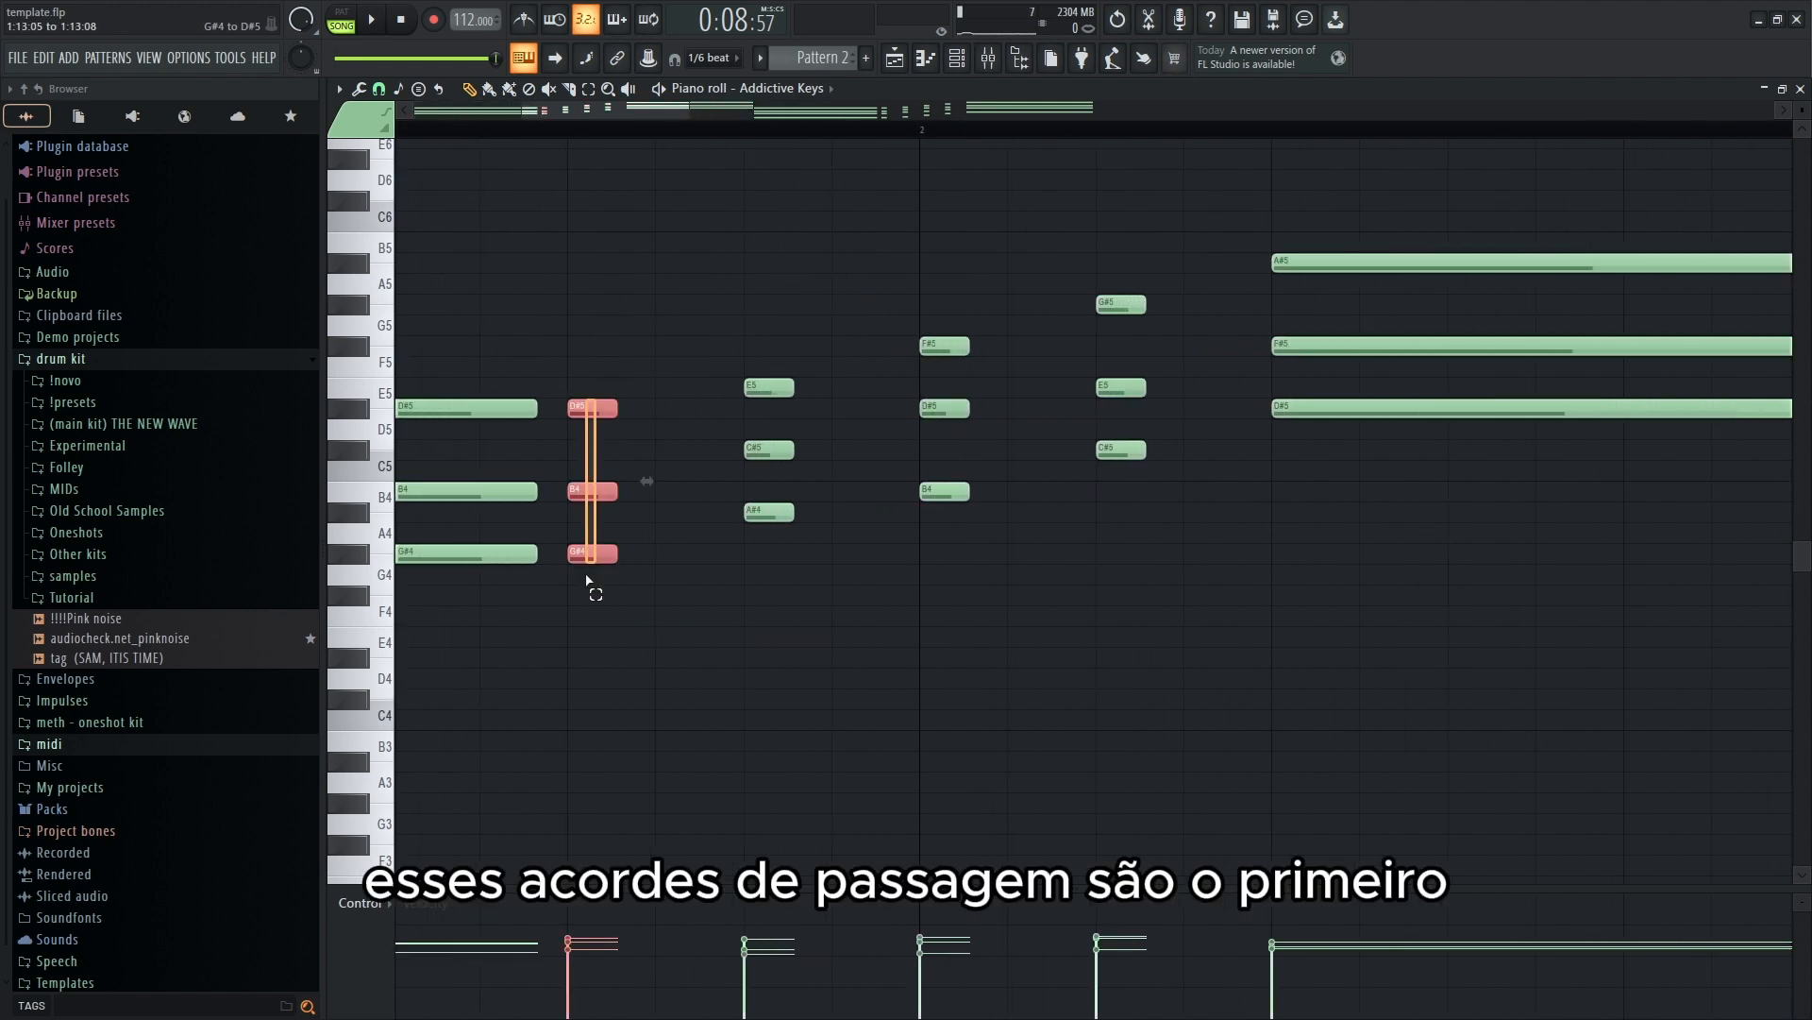
pyautogui.moveTo(587, 579); pyautogui.dragTo(595, 583)
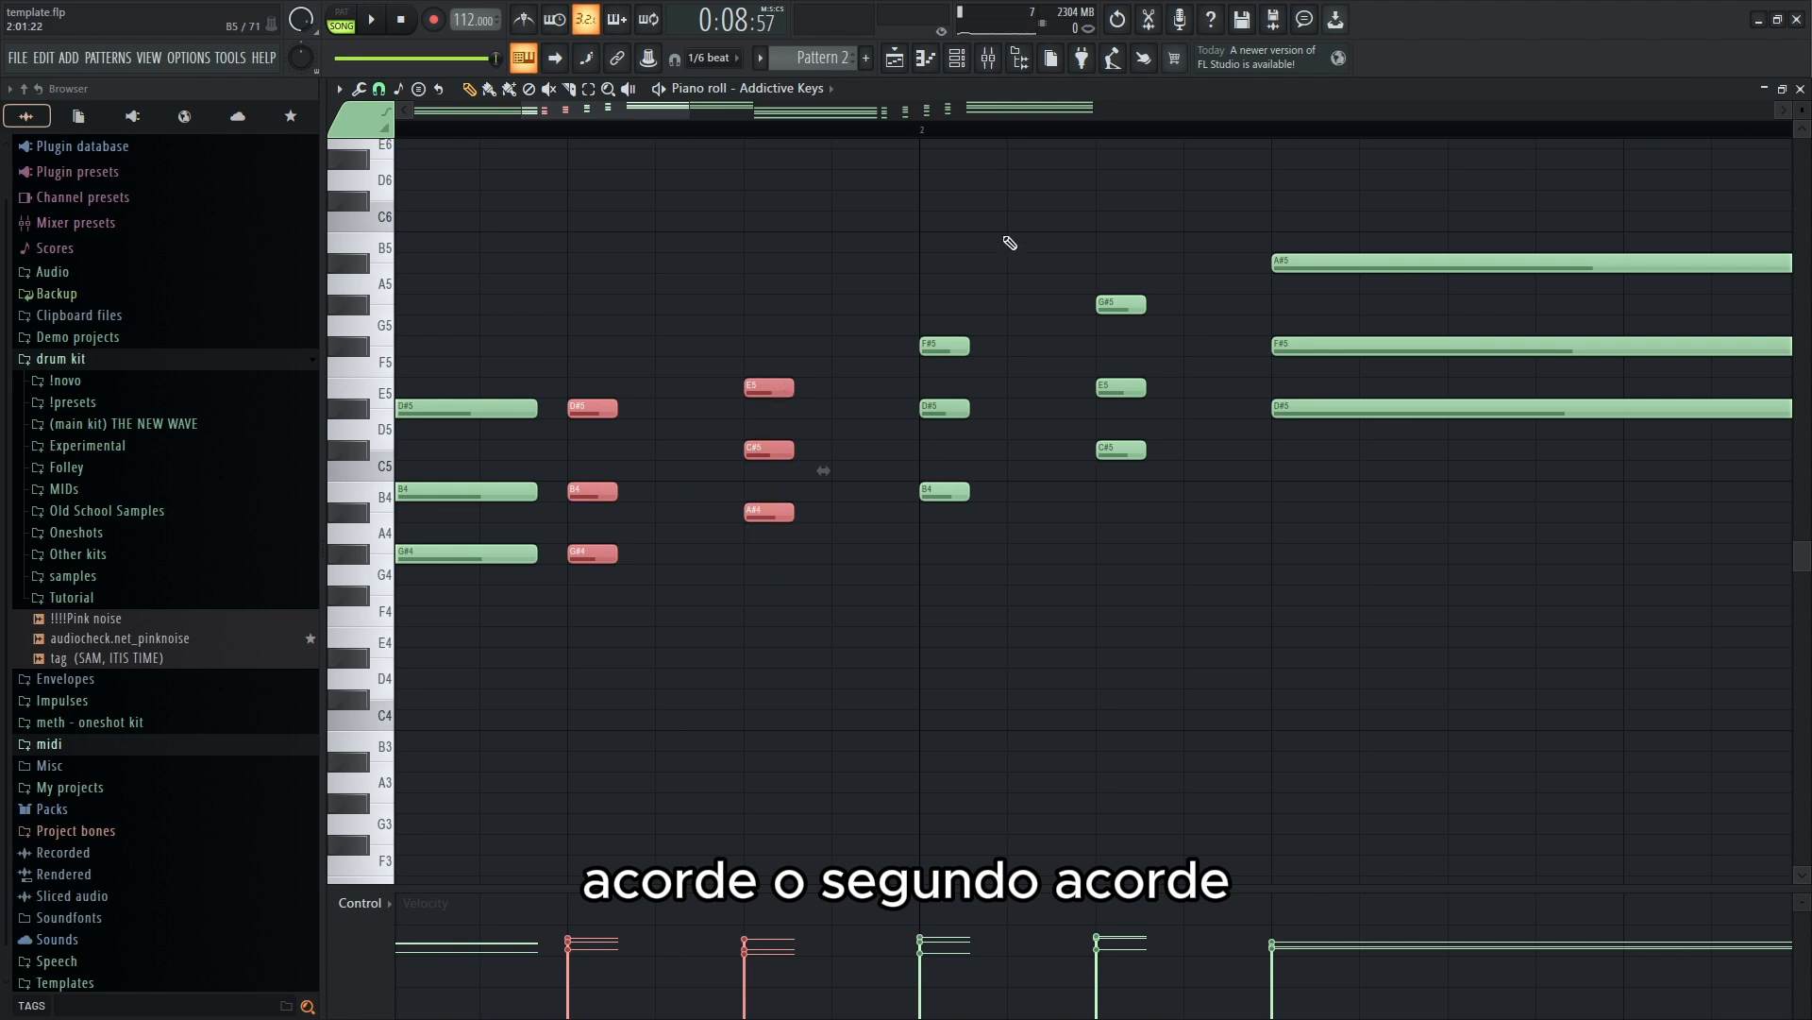
pyautogui.moveTo(955, 510); pyautogui.dragTo(957, 515)
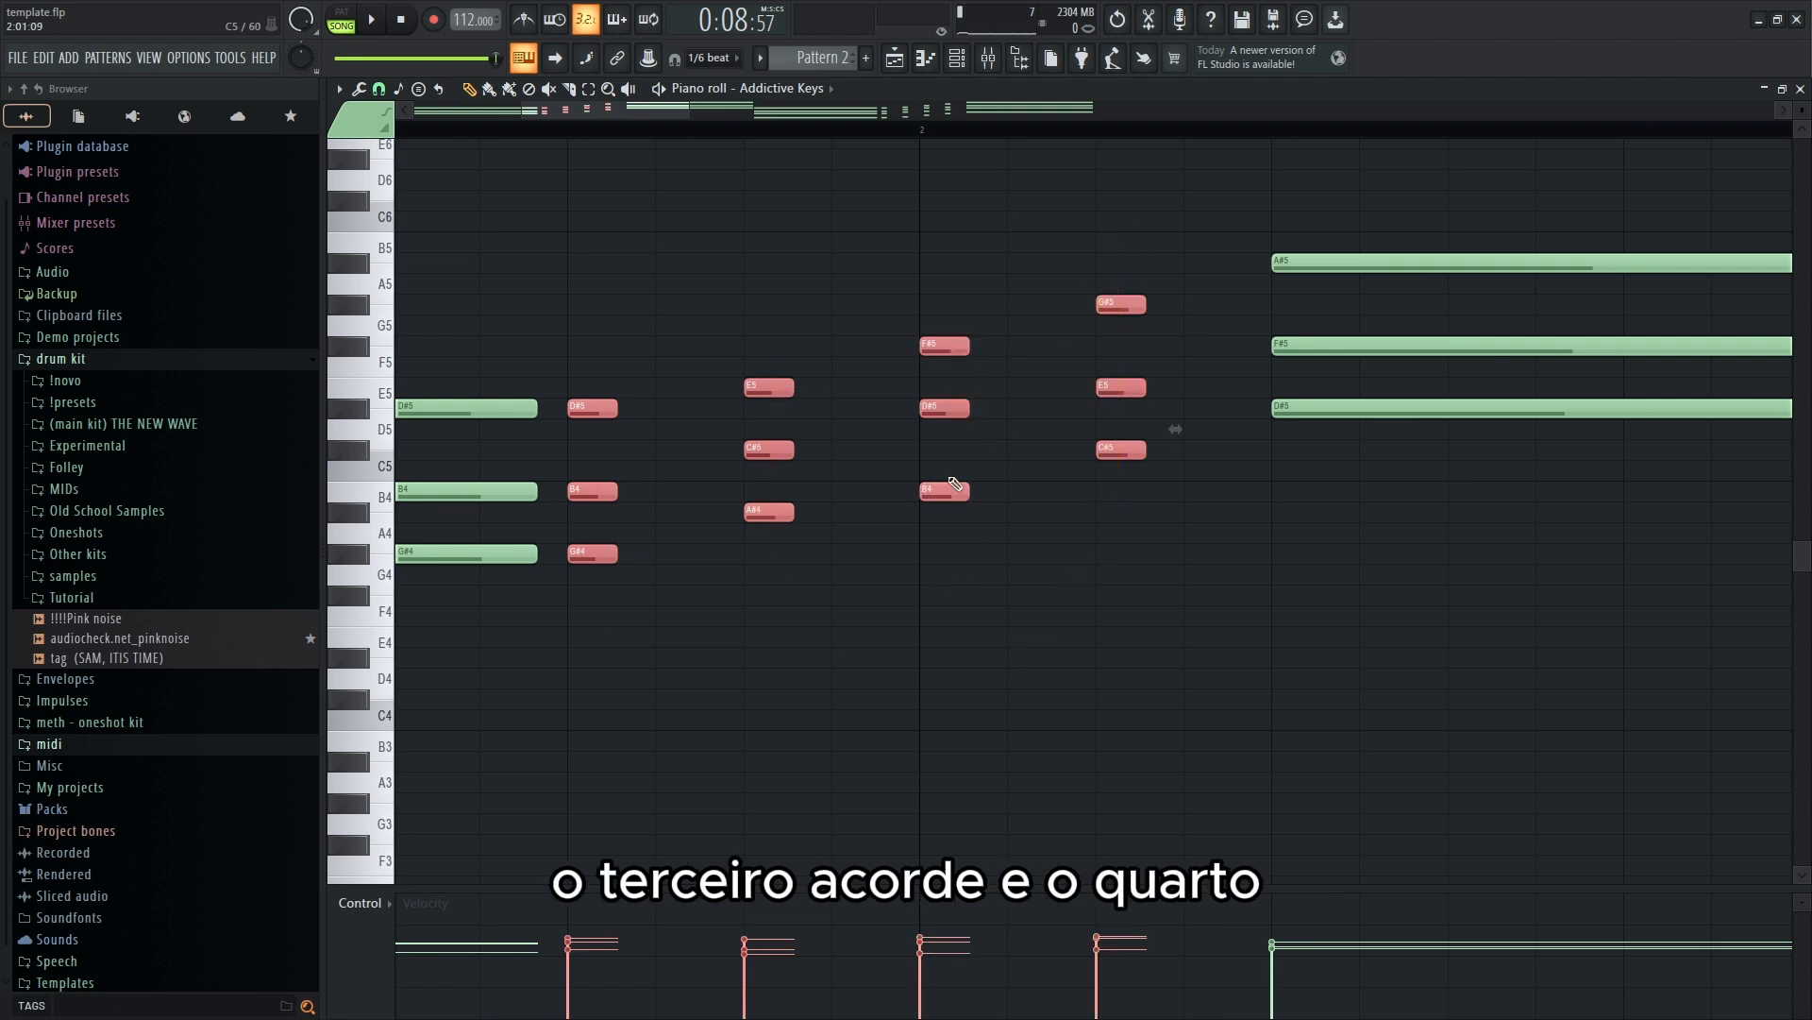
pyautogui.scroll(-3, 955, 484)
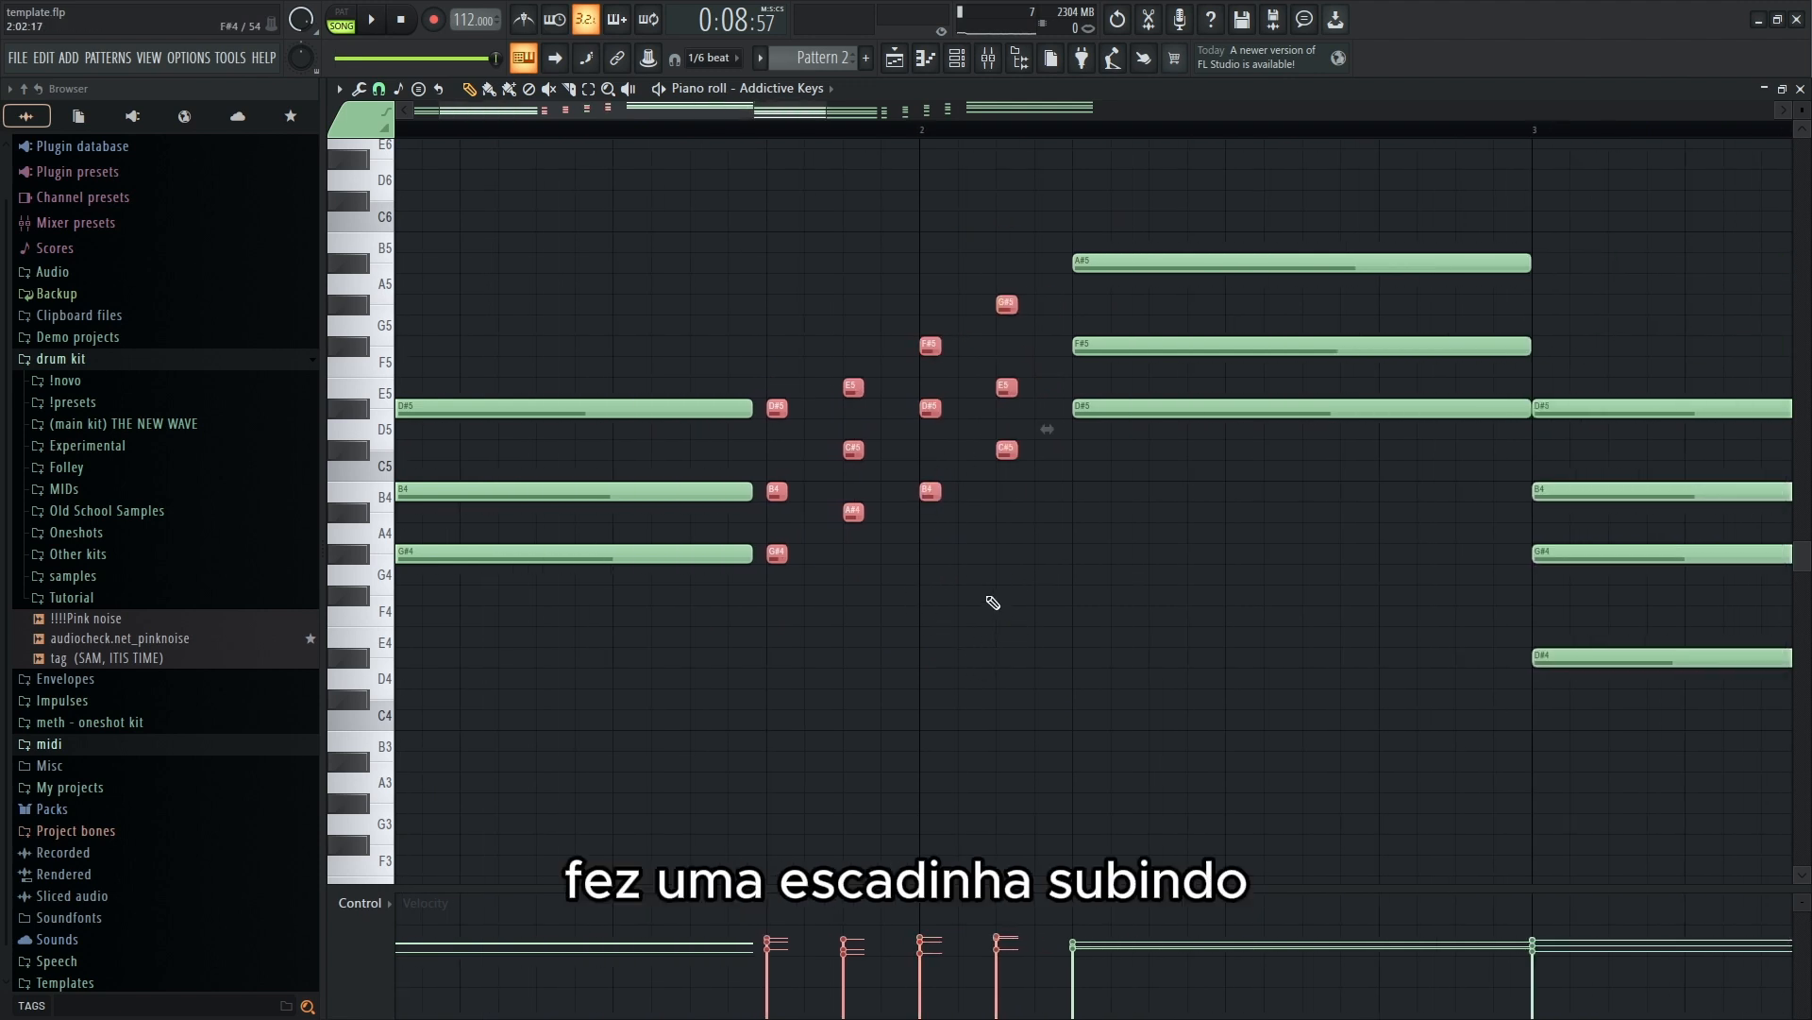
# - Play the first two long chords with their connecting passing chords and stop playback
pyautogui.press('space')
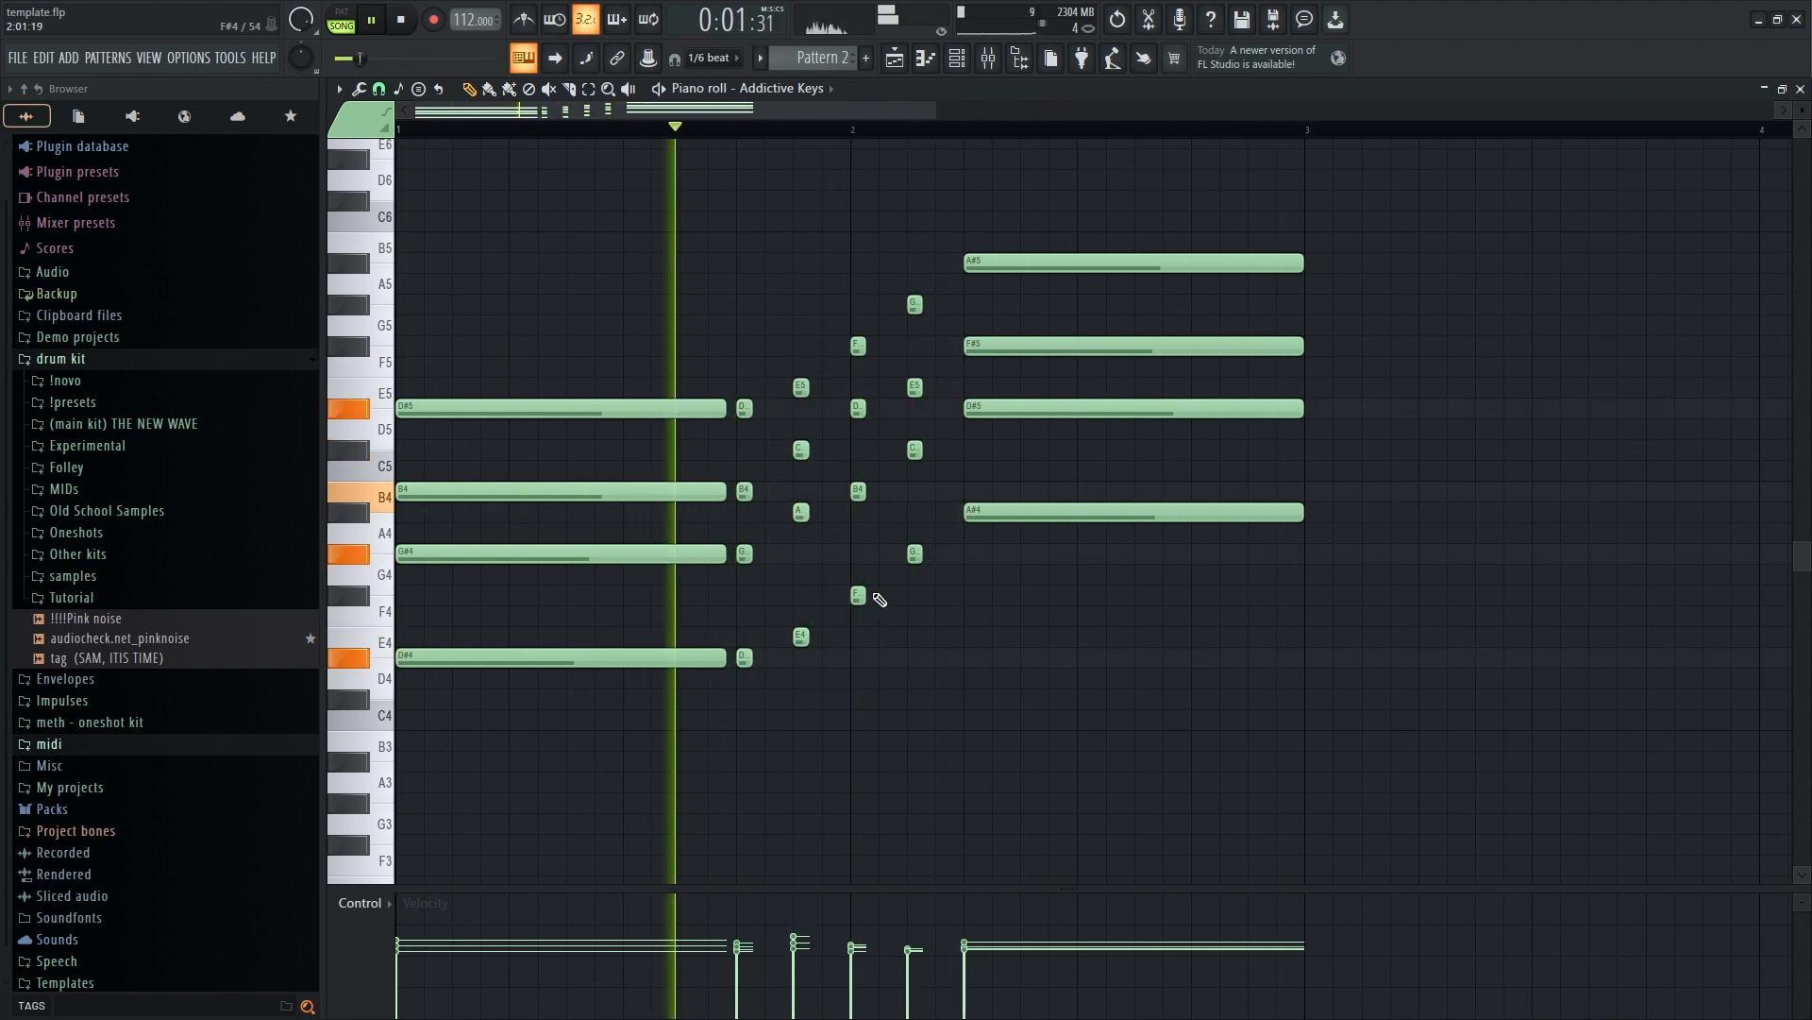
pyautogui.scroll(4, 878, 600)
pyautogui.scroll(-5, 878, 600)
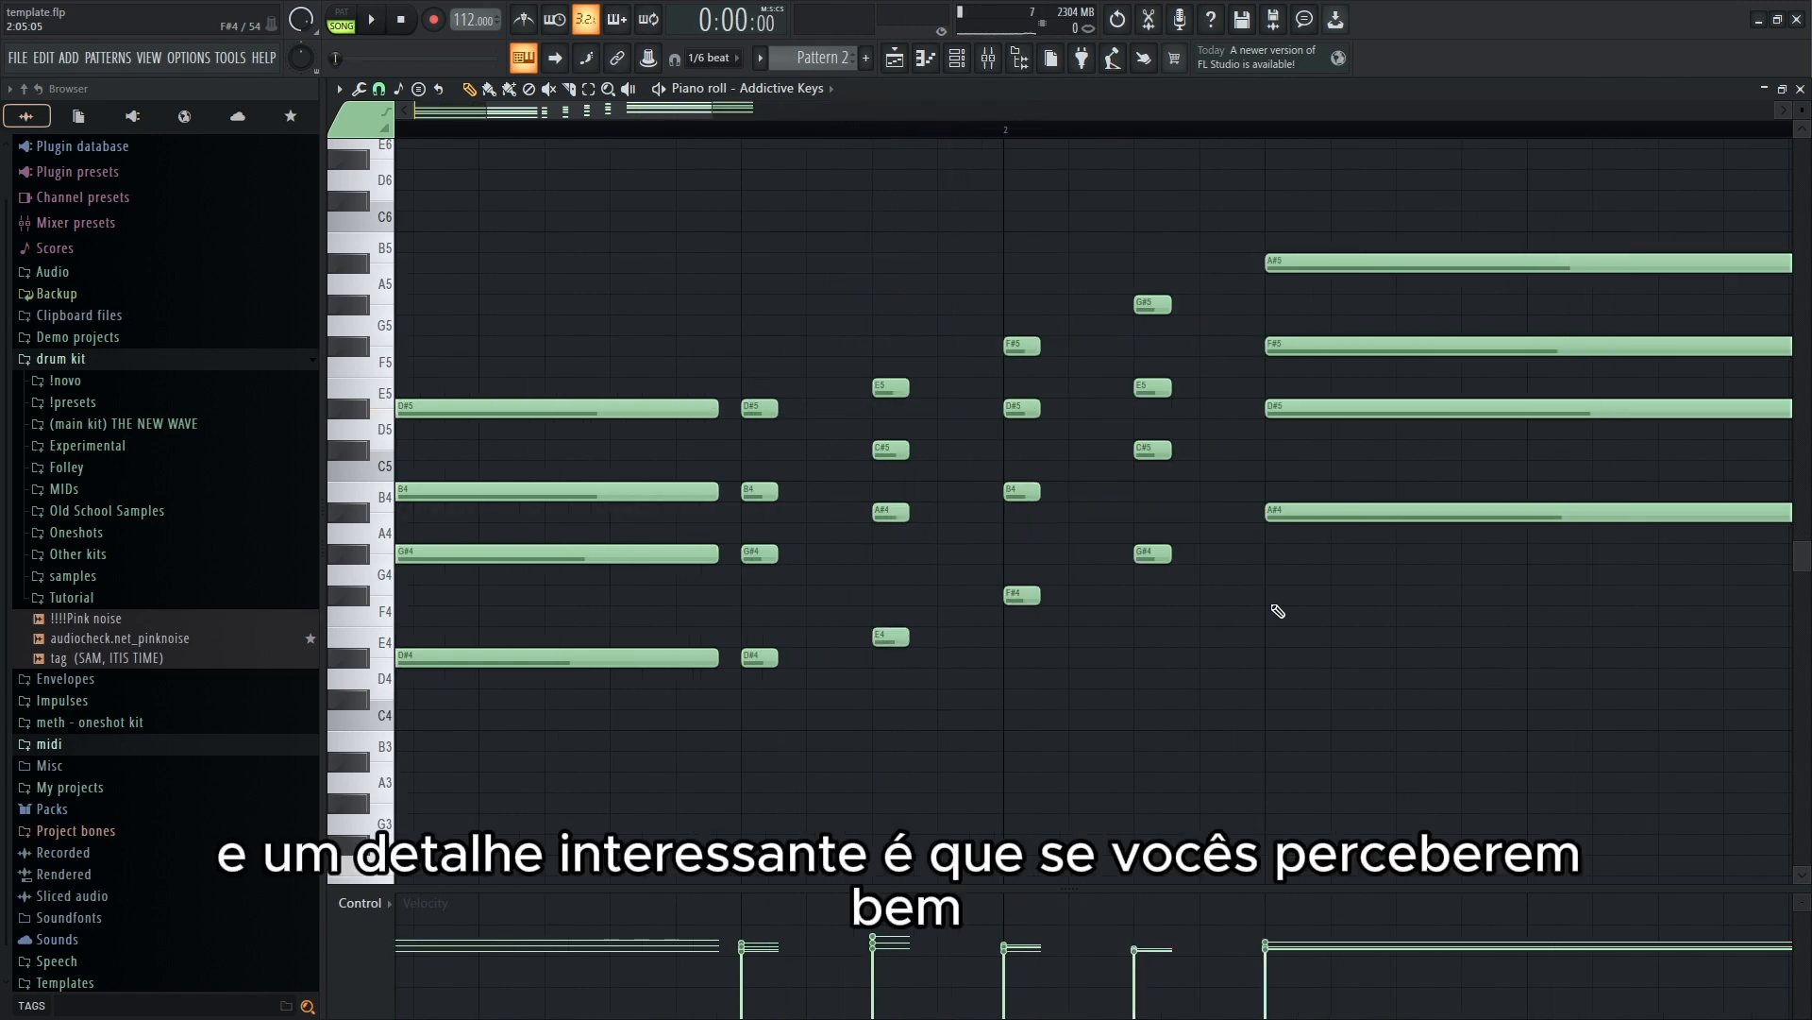
# - Highlight all four passing chords together with their lowest notes to examine them closely
pyautogui.moveTo(1193, 773); pyautogui.dragTo(607, 292)
pyautogui.scroll(2, 694, 460)
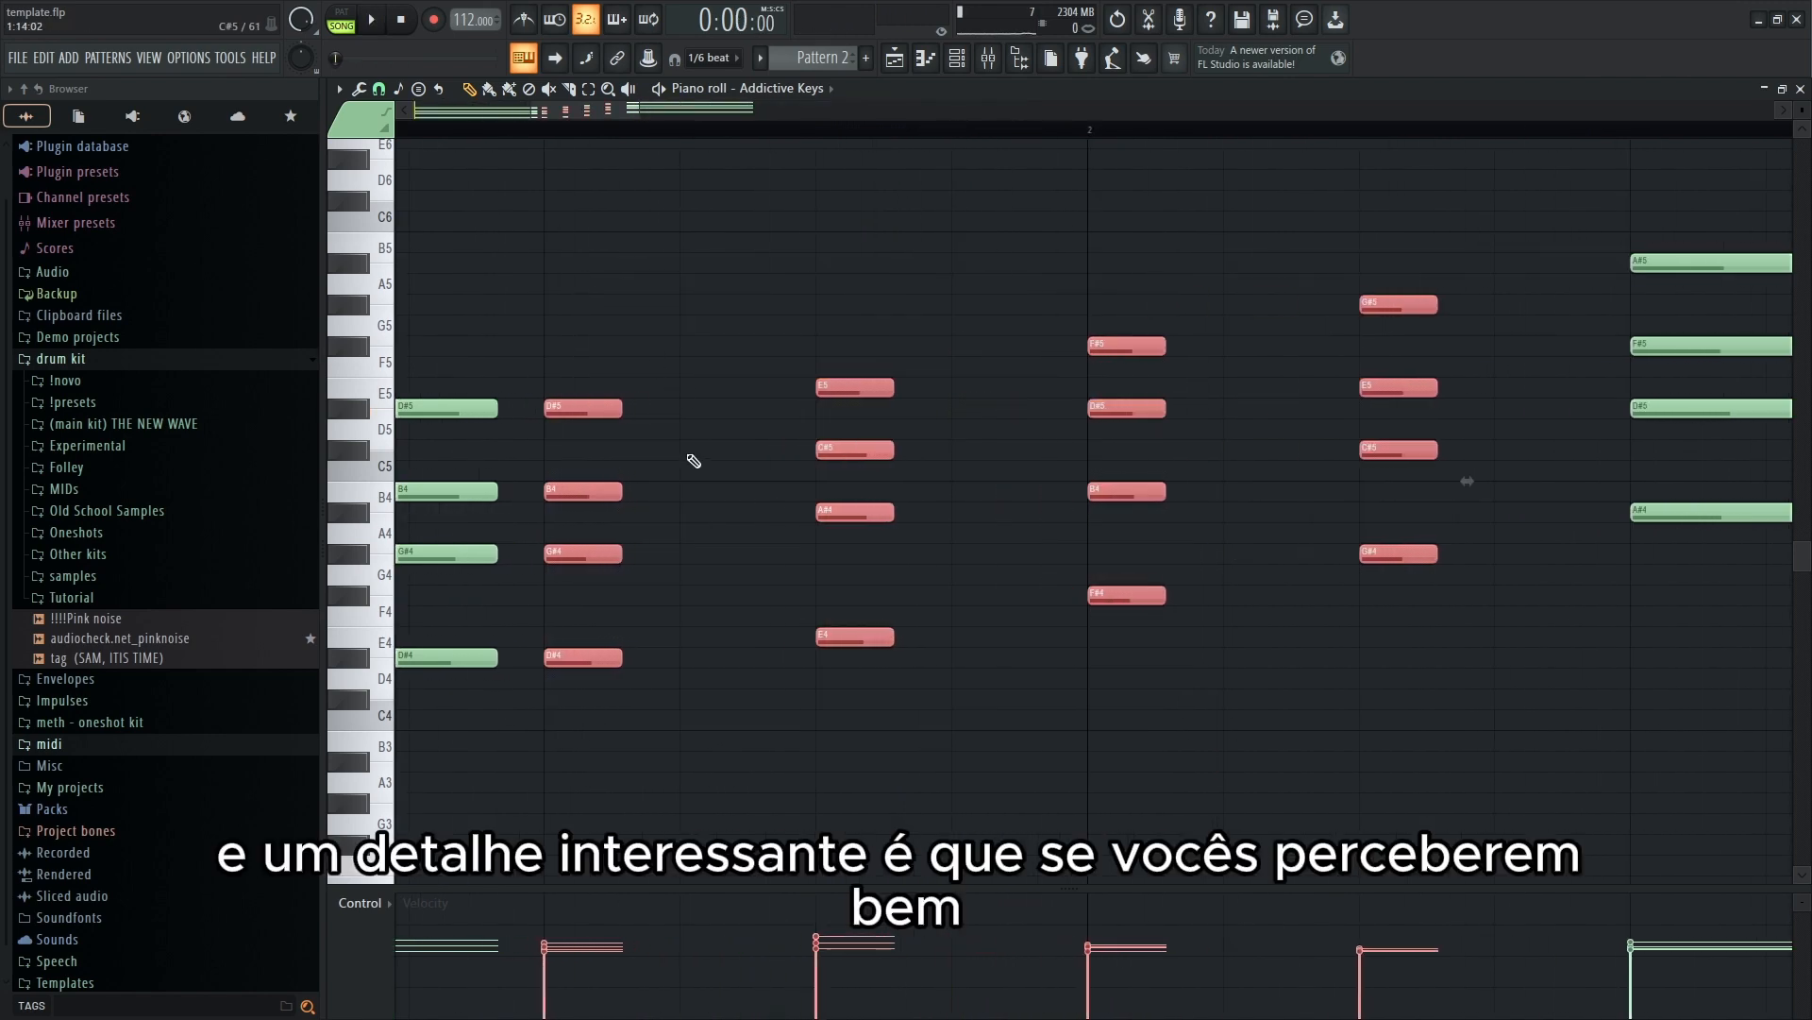
# - Select the first passing chord in Pattern 2, lengthen its four notes, and shorten them freely off the grid
pyautogui.click(677, 422)
pyautogui.moveTo(587, 358); pyautogui.dragTo(572, 667)
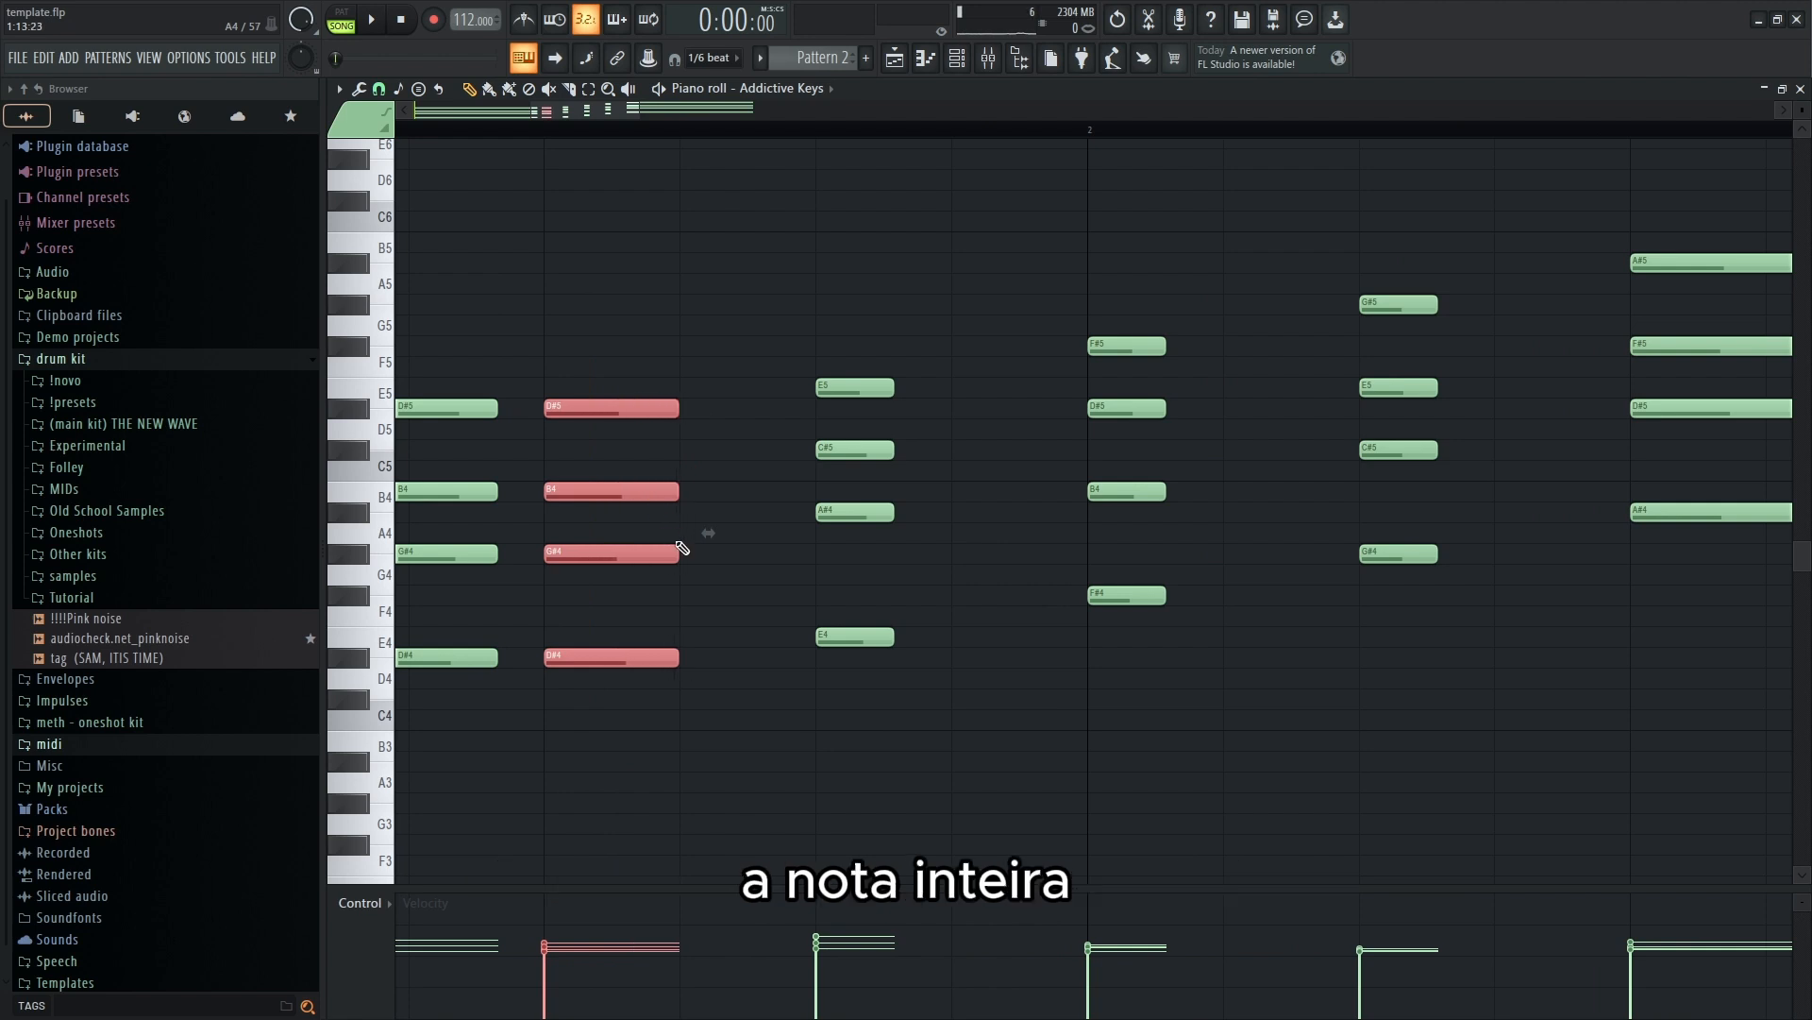
pyautogui.moveTo(677, 409); pyautogui.dragTo(626, 439)
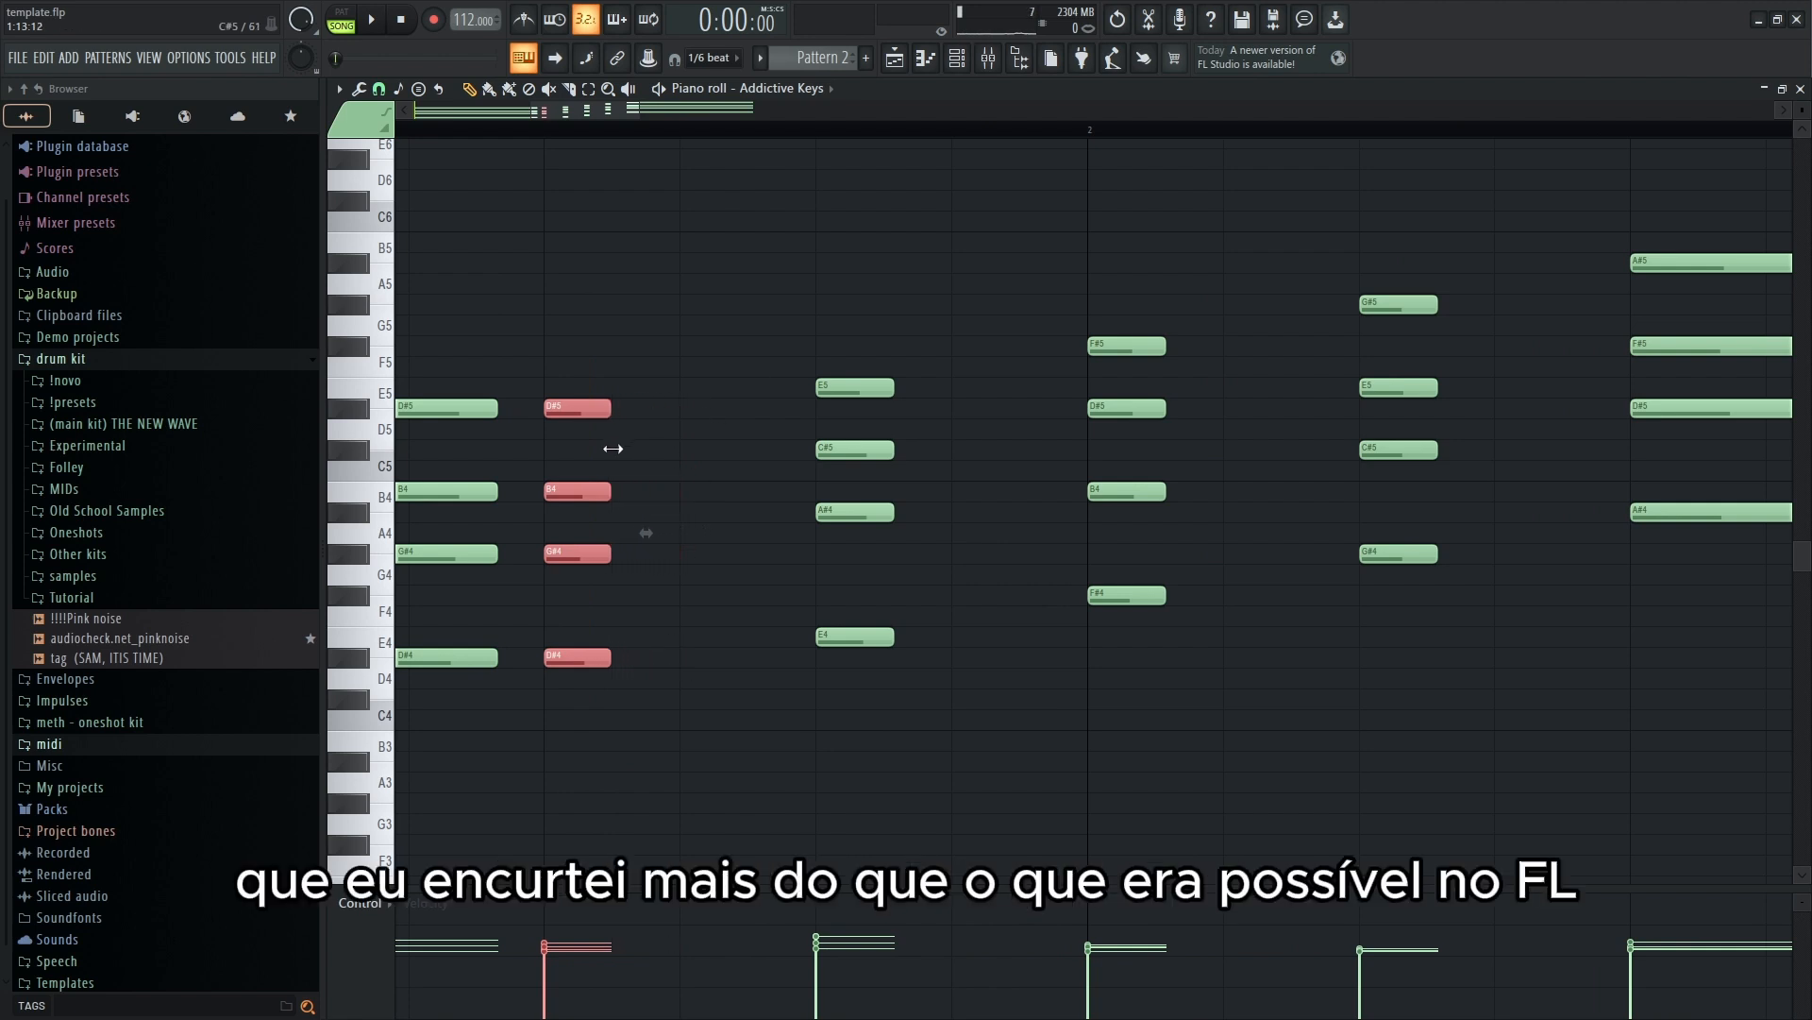
# - Select the passing chord at the start of bar 2 and shorten its four notes slightly off the grid
pyautogui.scroll(-3, 651, 457)
pyautogui.moveTo(623, 336); pyautogui.dragTo(1033, 690)
pyautogui.scroll(3, 977, 425)
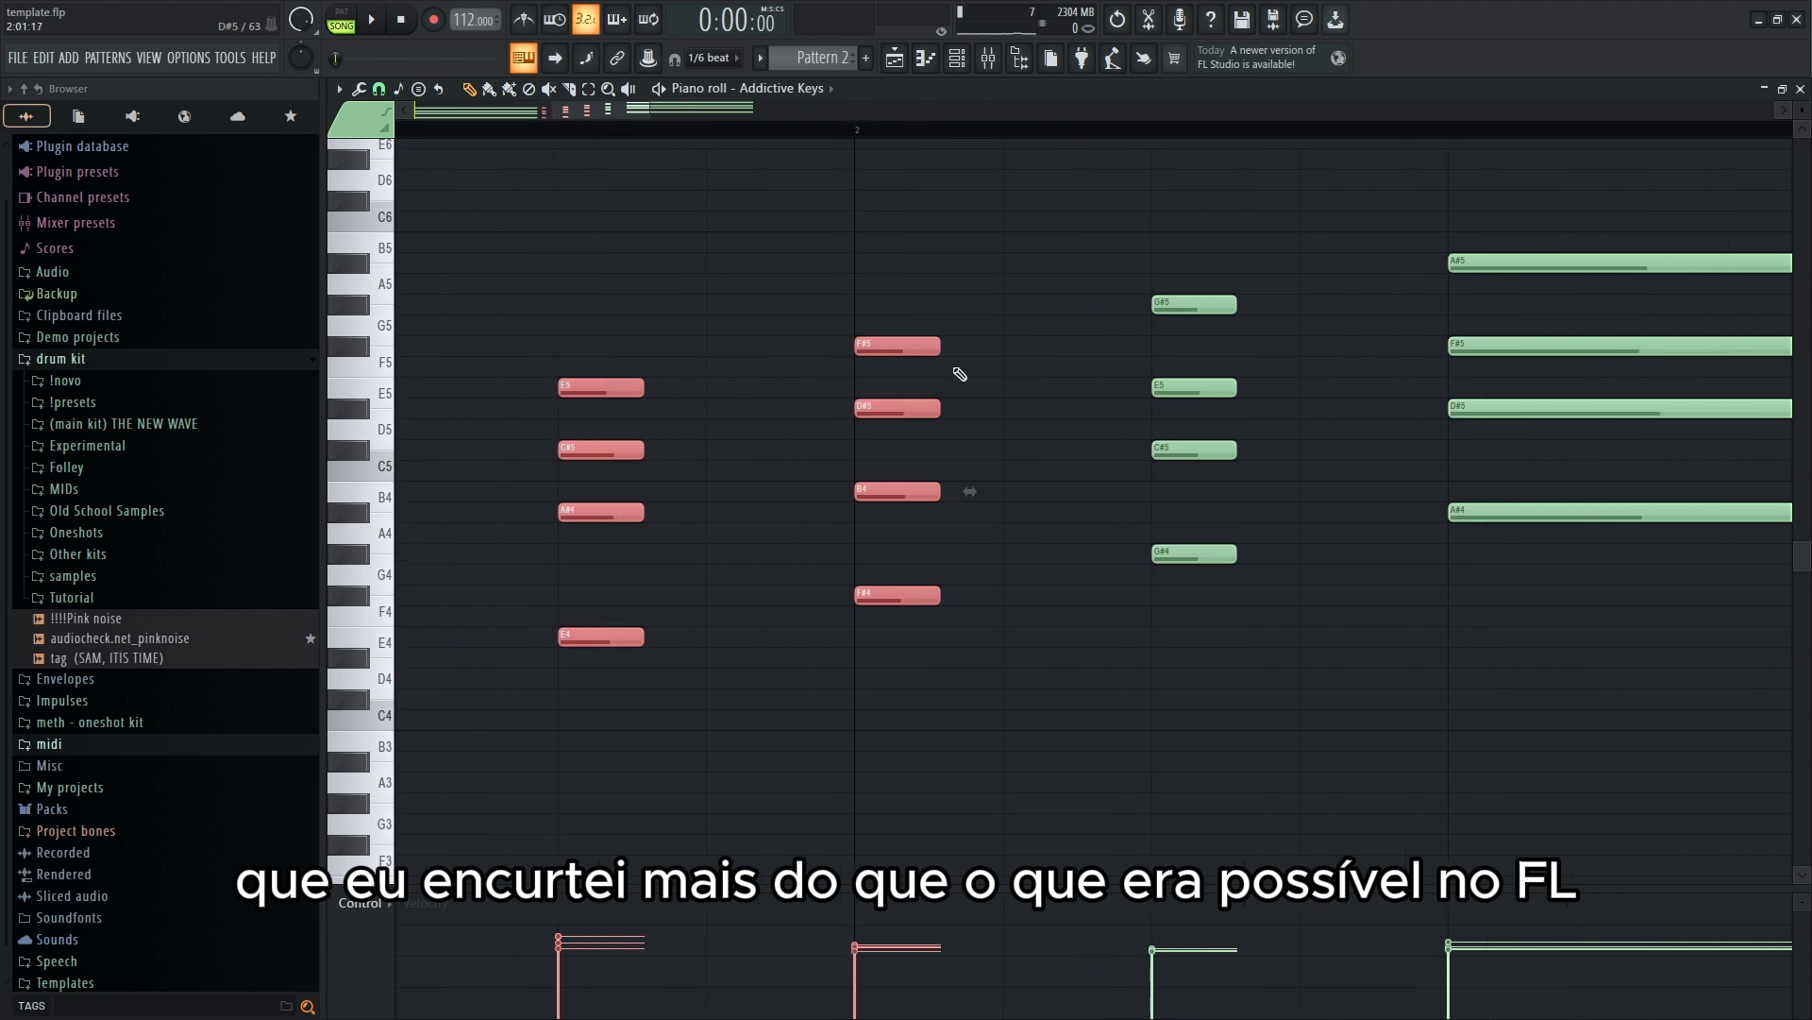
pyautogui.moveTo(814, 274); pyautogui.dragTo(946, 710)
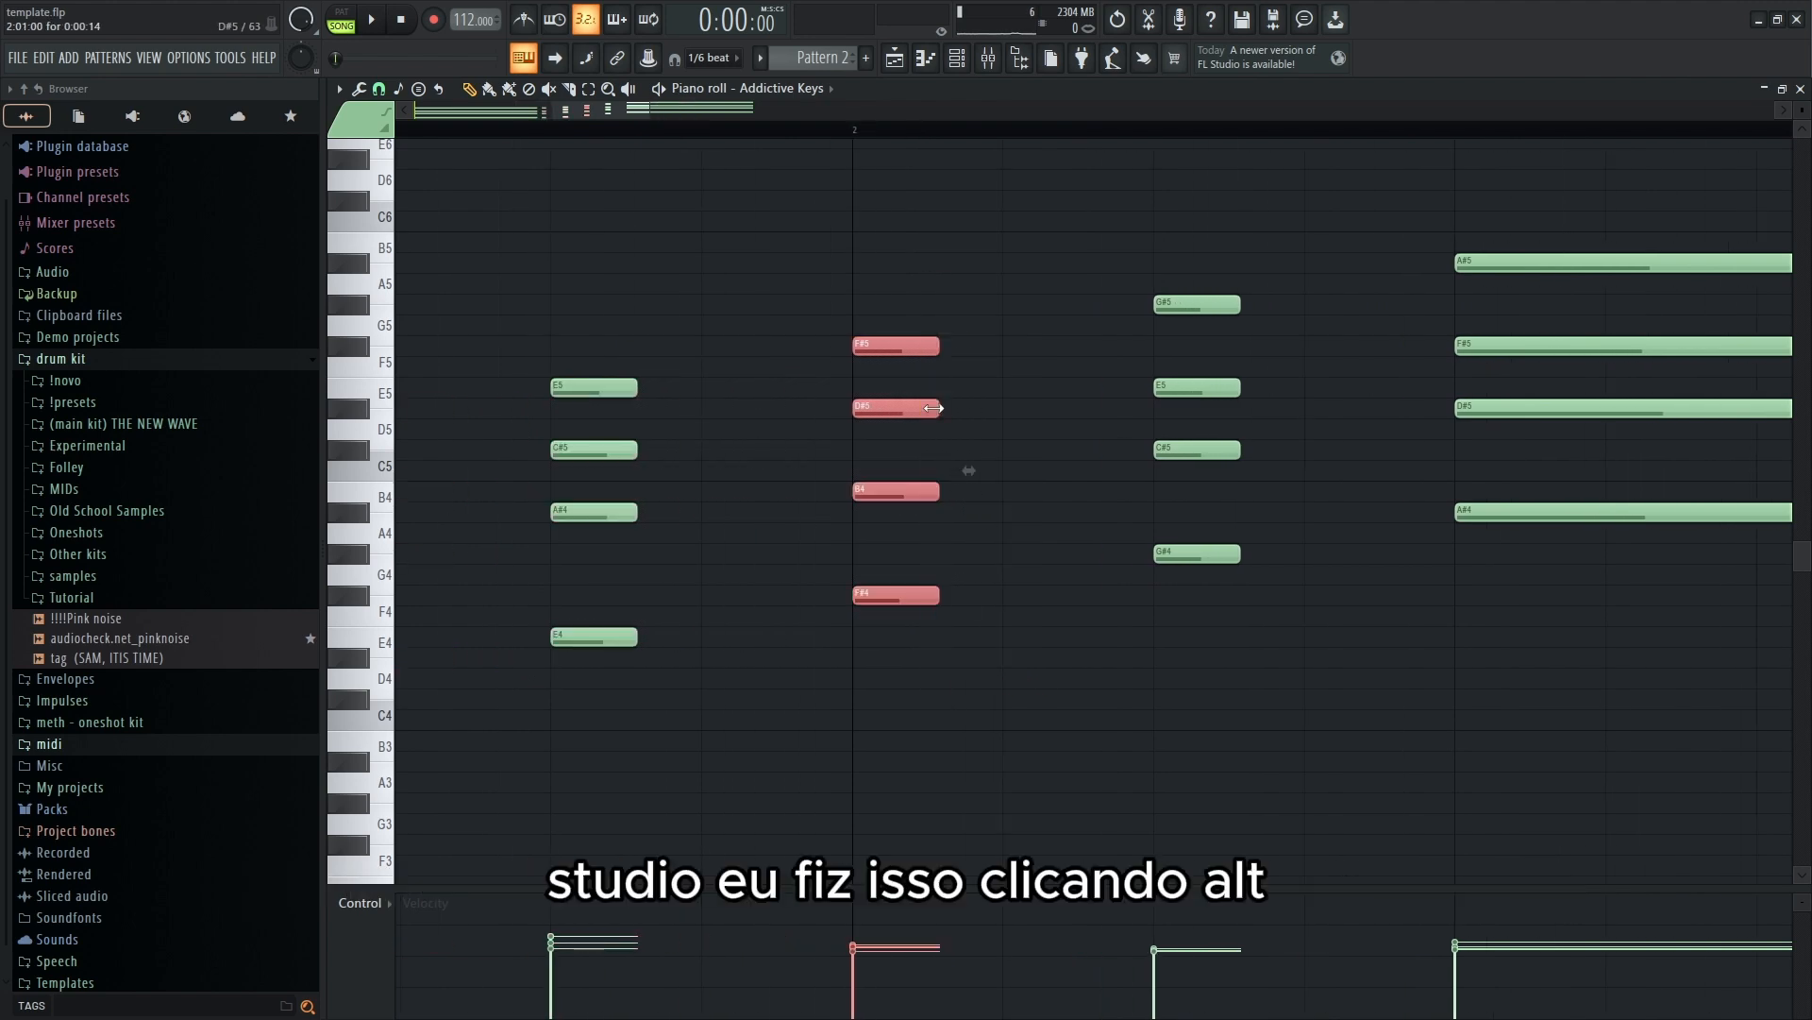
pyautogui.moveTo(940, 409); pyautogui.dragTo(874, 475)
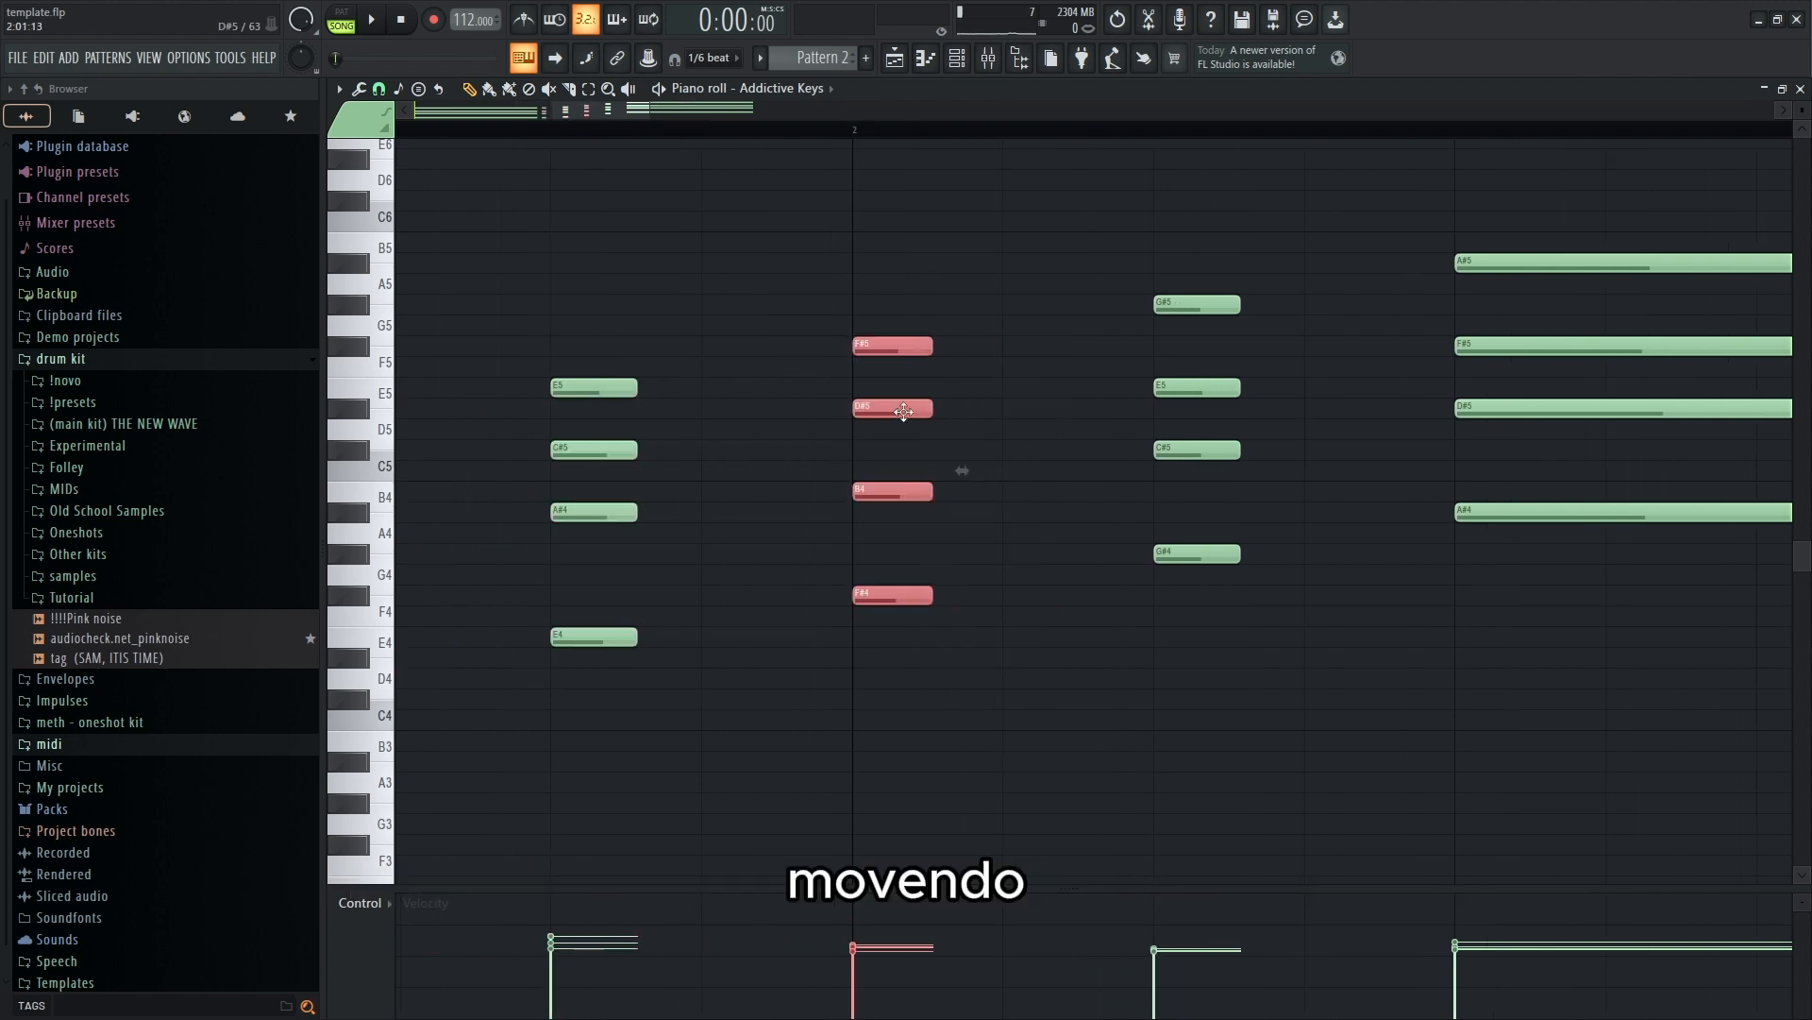
# - Select all four passing chords, lengthen them until each one touches the next chord, and play the result
pyautogui.scroll(-3, 947, 505)
pyautogui.moveTo(1052, 704); pyautogui.dragTo(575, 302)
pyautogui.scroll(3, 575, 364)
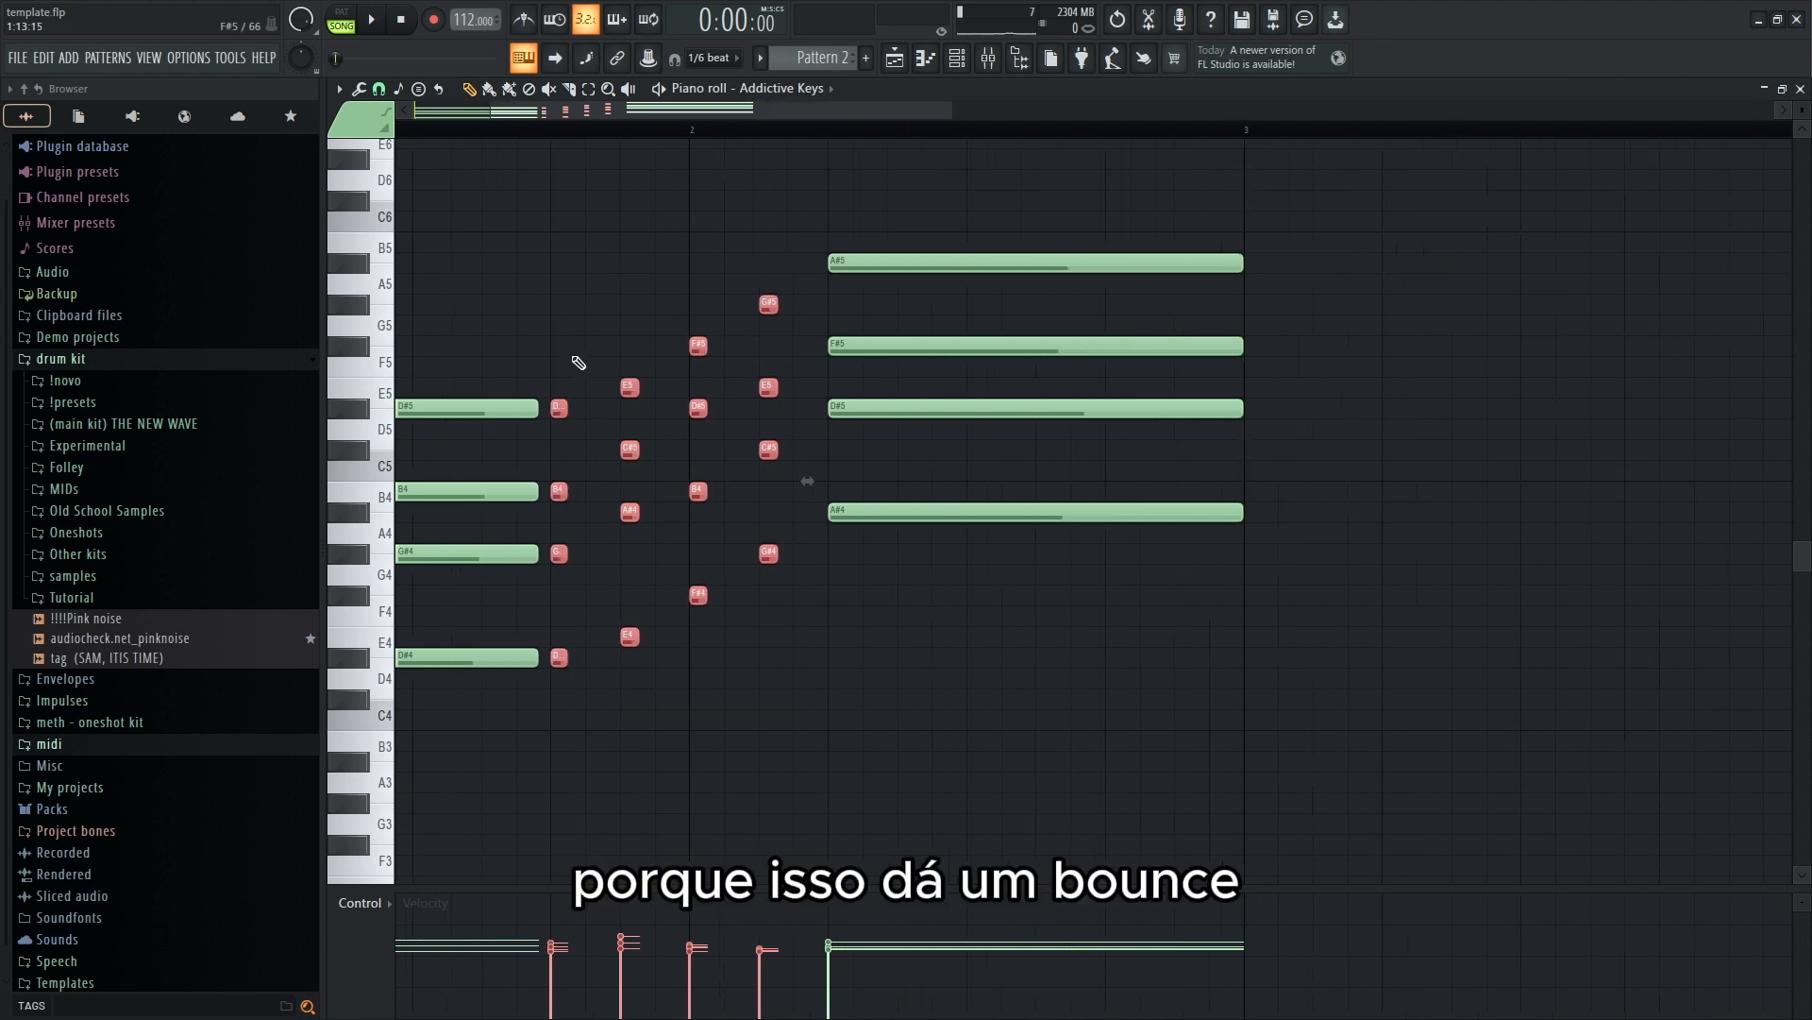
pyautogui.moveTo(1067, 480); pyautogui.dragTo(1099, 480)
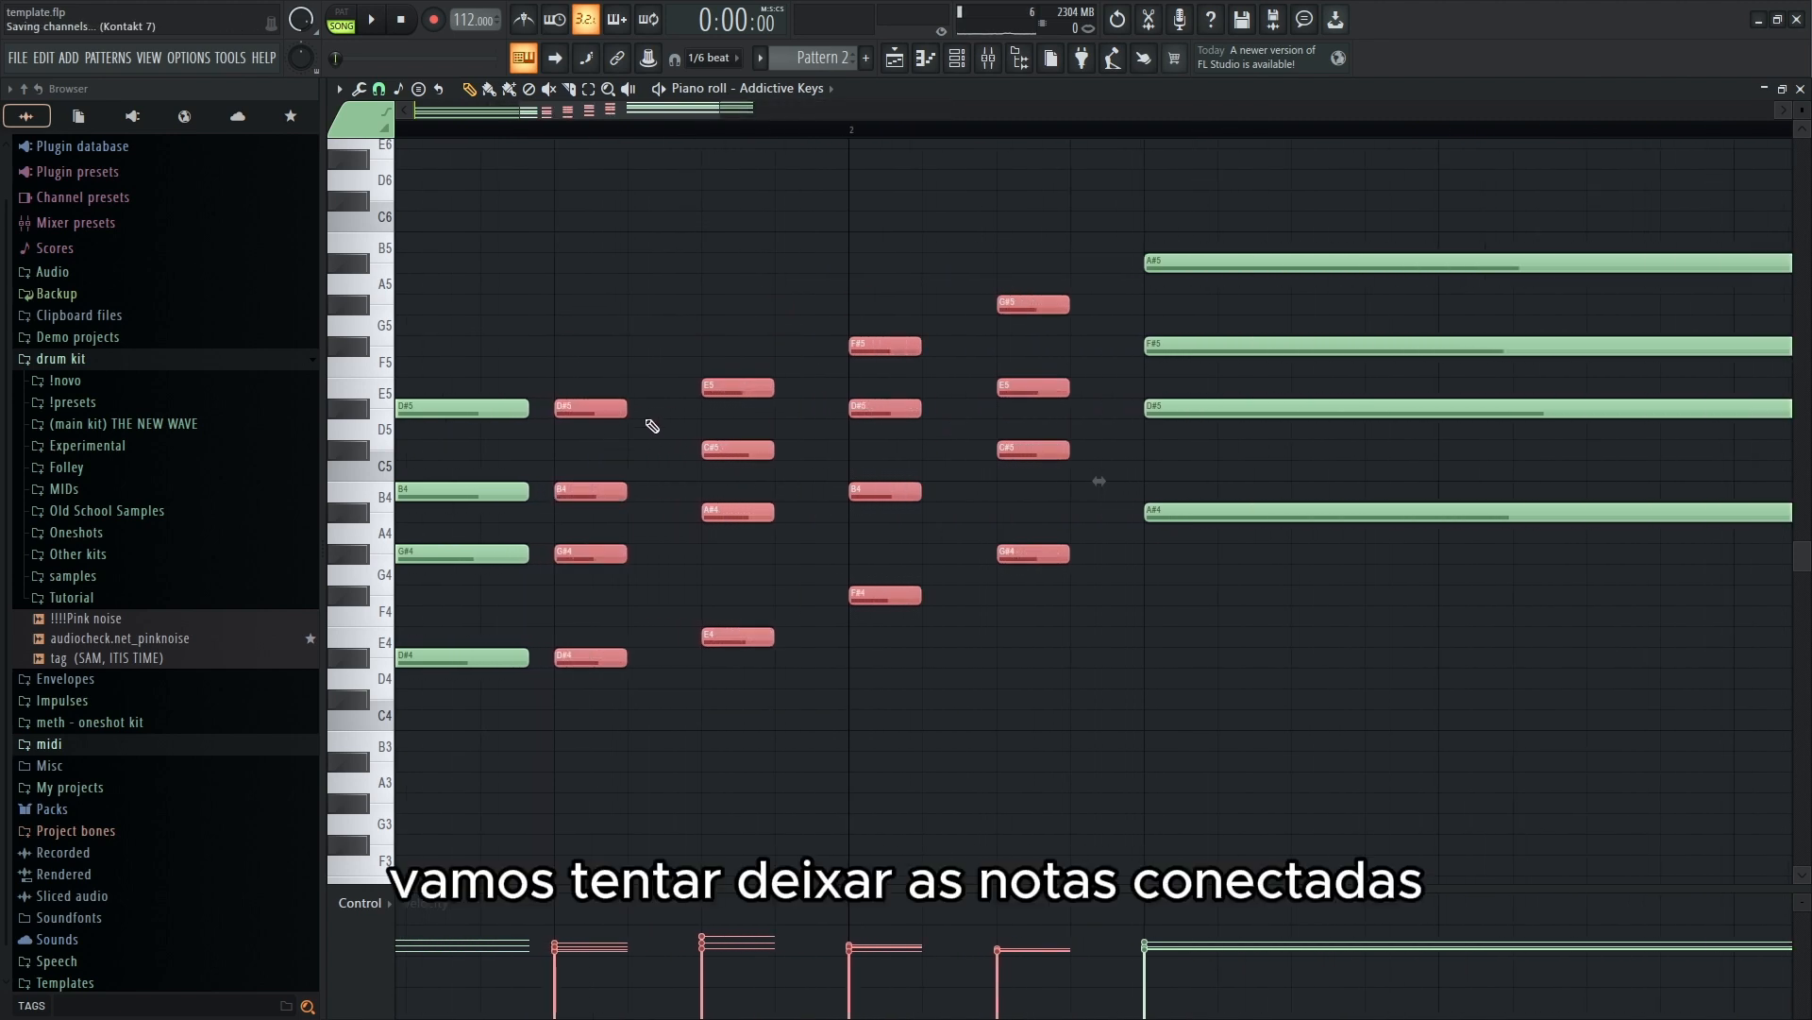
pyautogui.moveTo(628, 417); pyautogui.dragTo(699, 480)
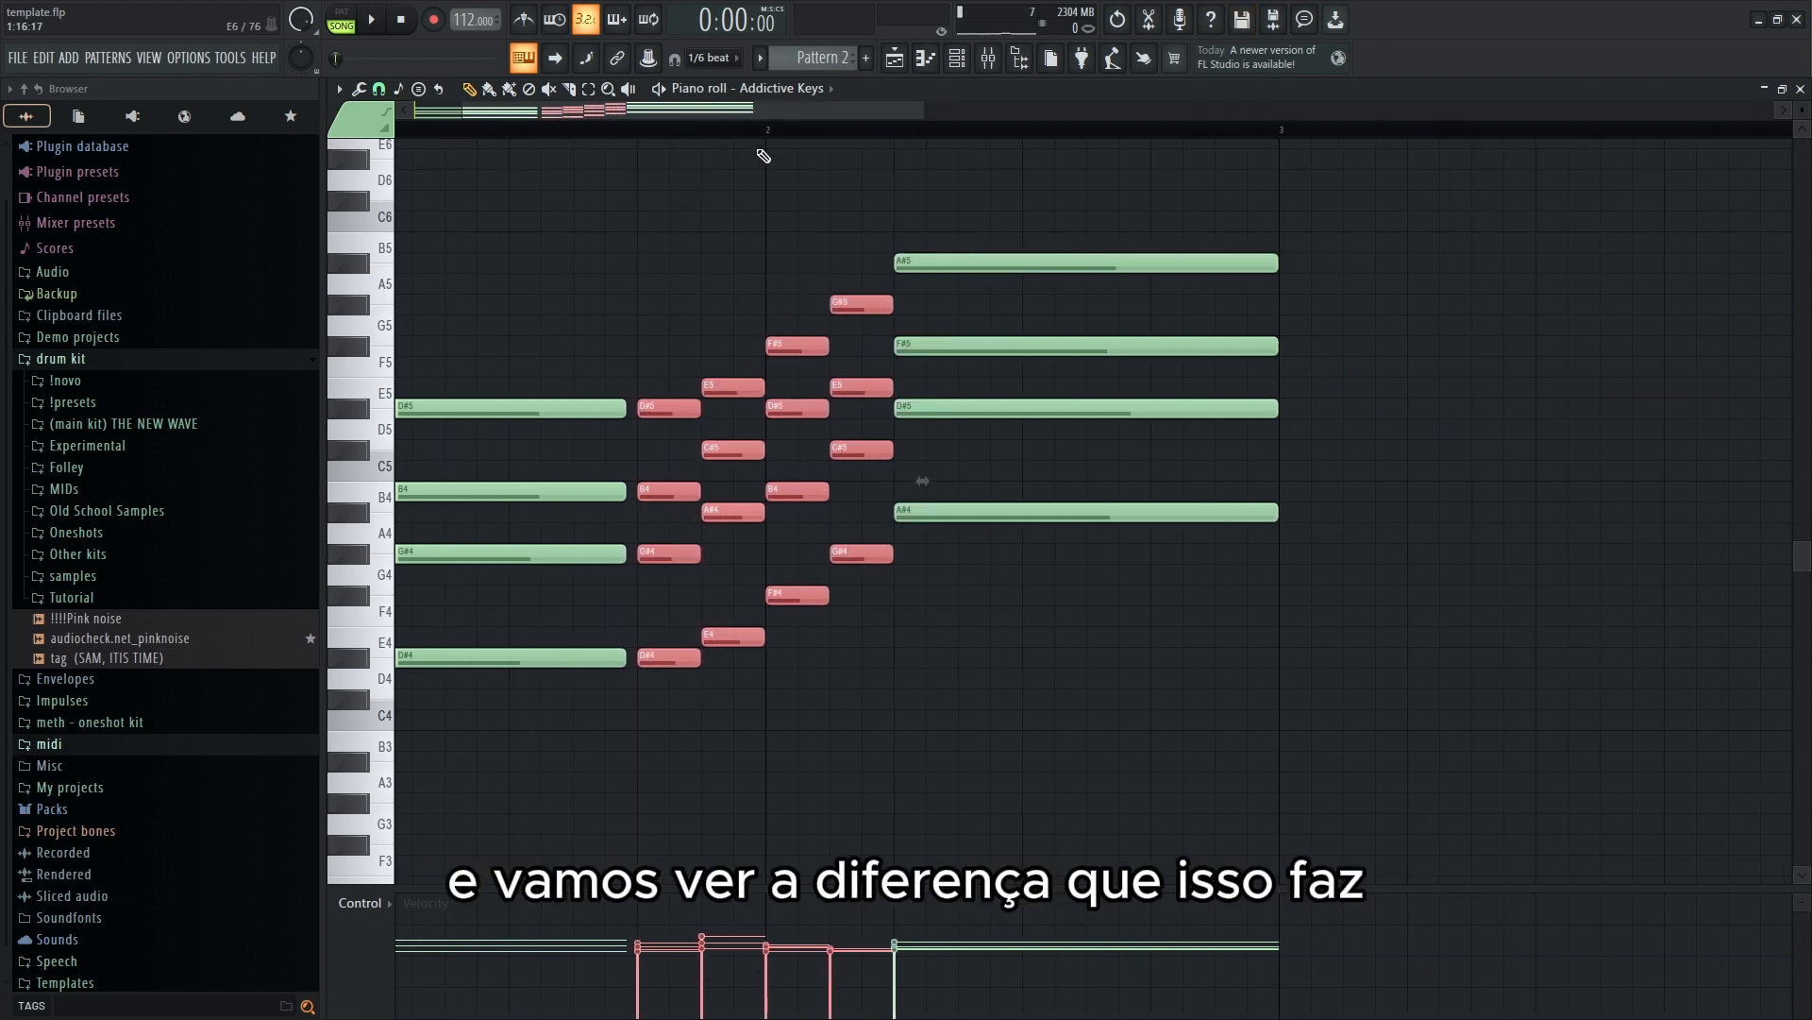
pyautogui.moveTo(751, 110); pyautogui.dragTo(7, 250)
pyautogui.press('space')
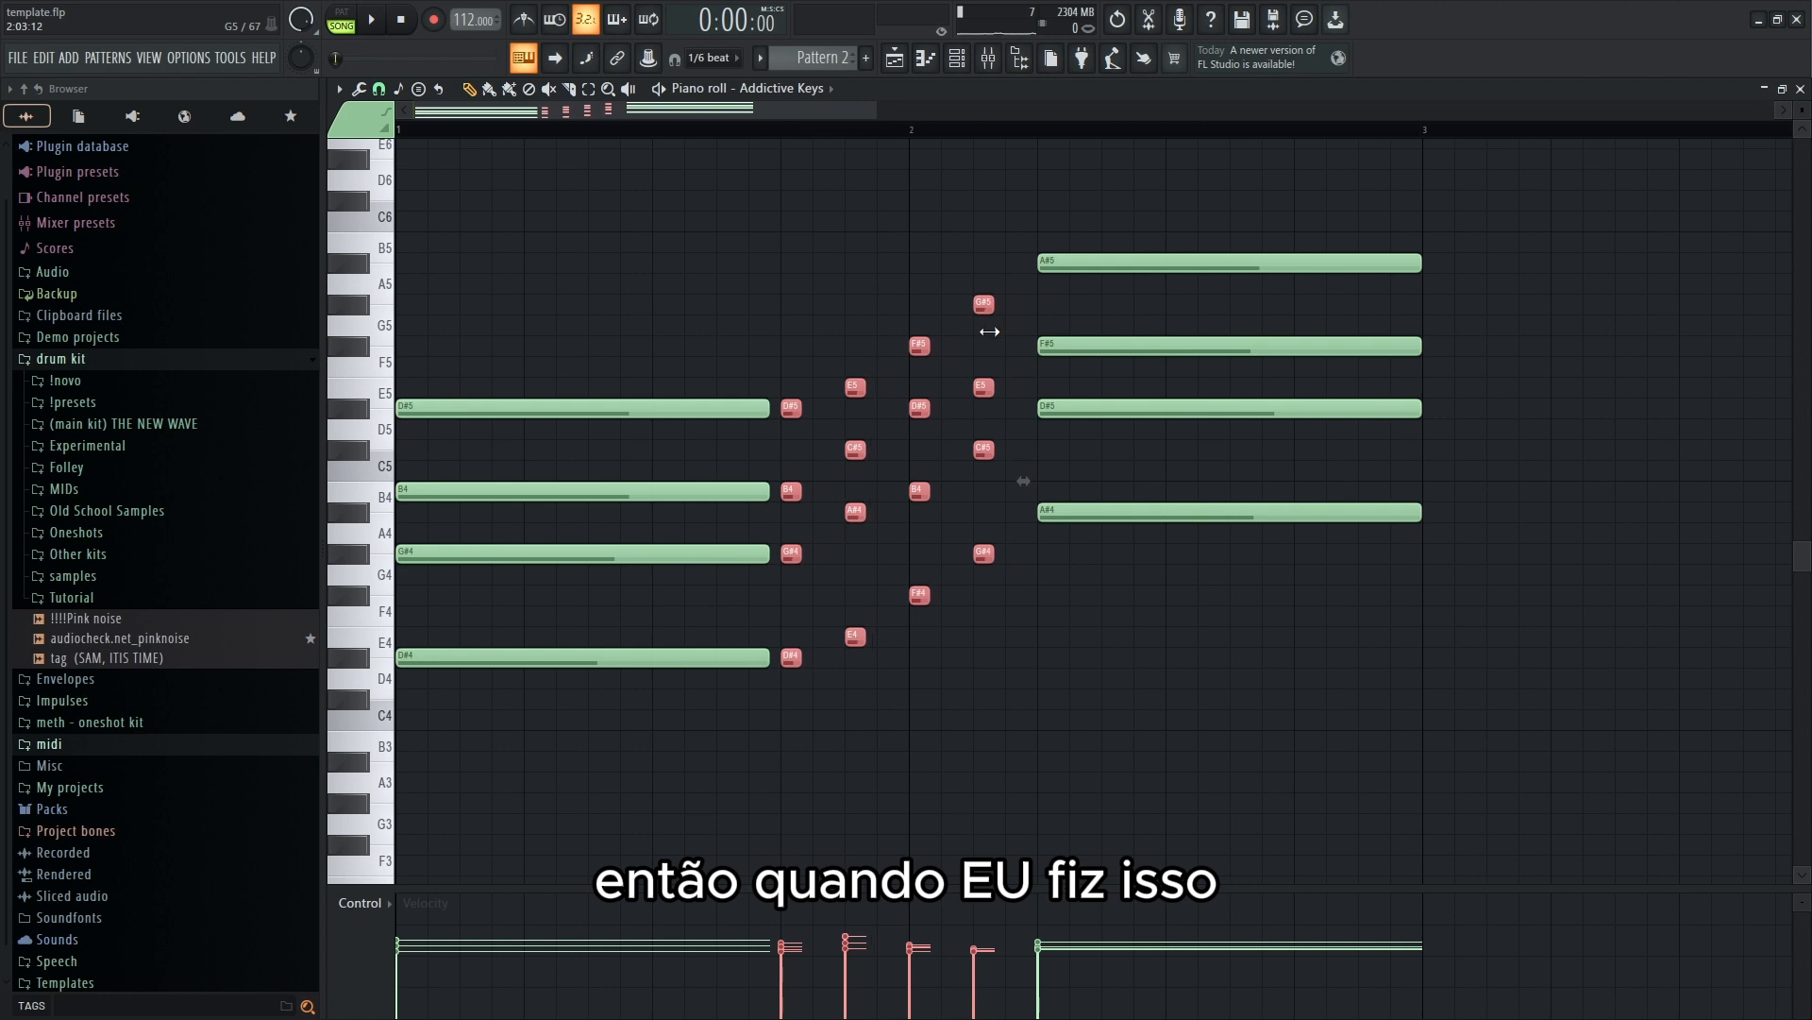
# - Clear the selection of the short passing chords and play the progression in Addictive Keys and Kontakt 7 to hear their bounce
pyautogui.moveTo(708, 192); pyautogui.dragTo(1011, 723)
pyautogui.moveTo(1040, 728); pyautogui.dragTo(988, 724)
pyautogui.rightClick(1159, 731)
pyautogui.keyDown('ctrl'); pyautogui.click(1176, 627); pyautogui.keyUp('ctrl')
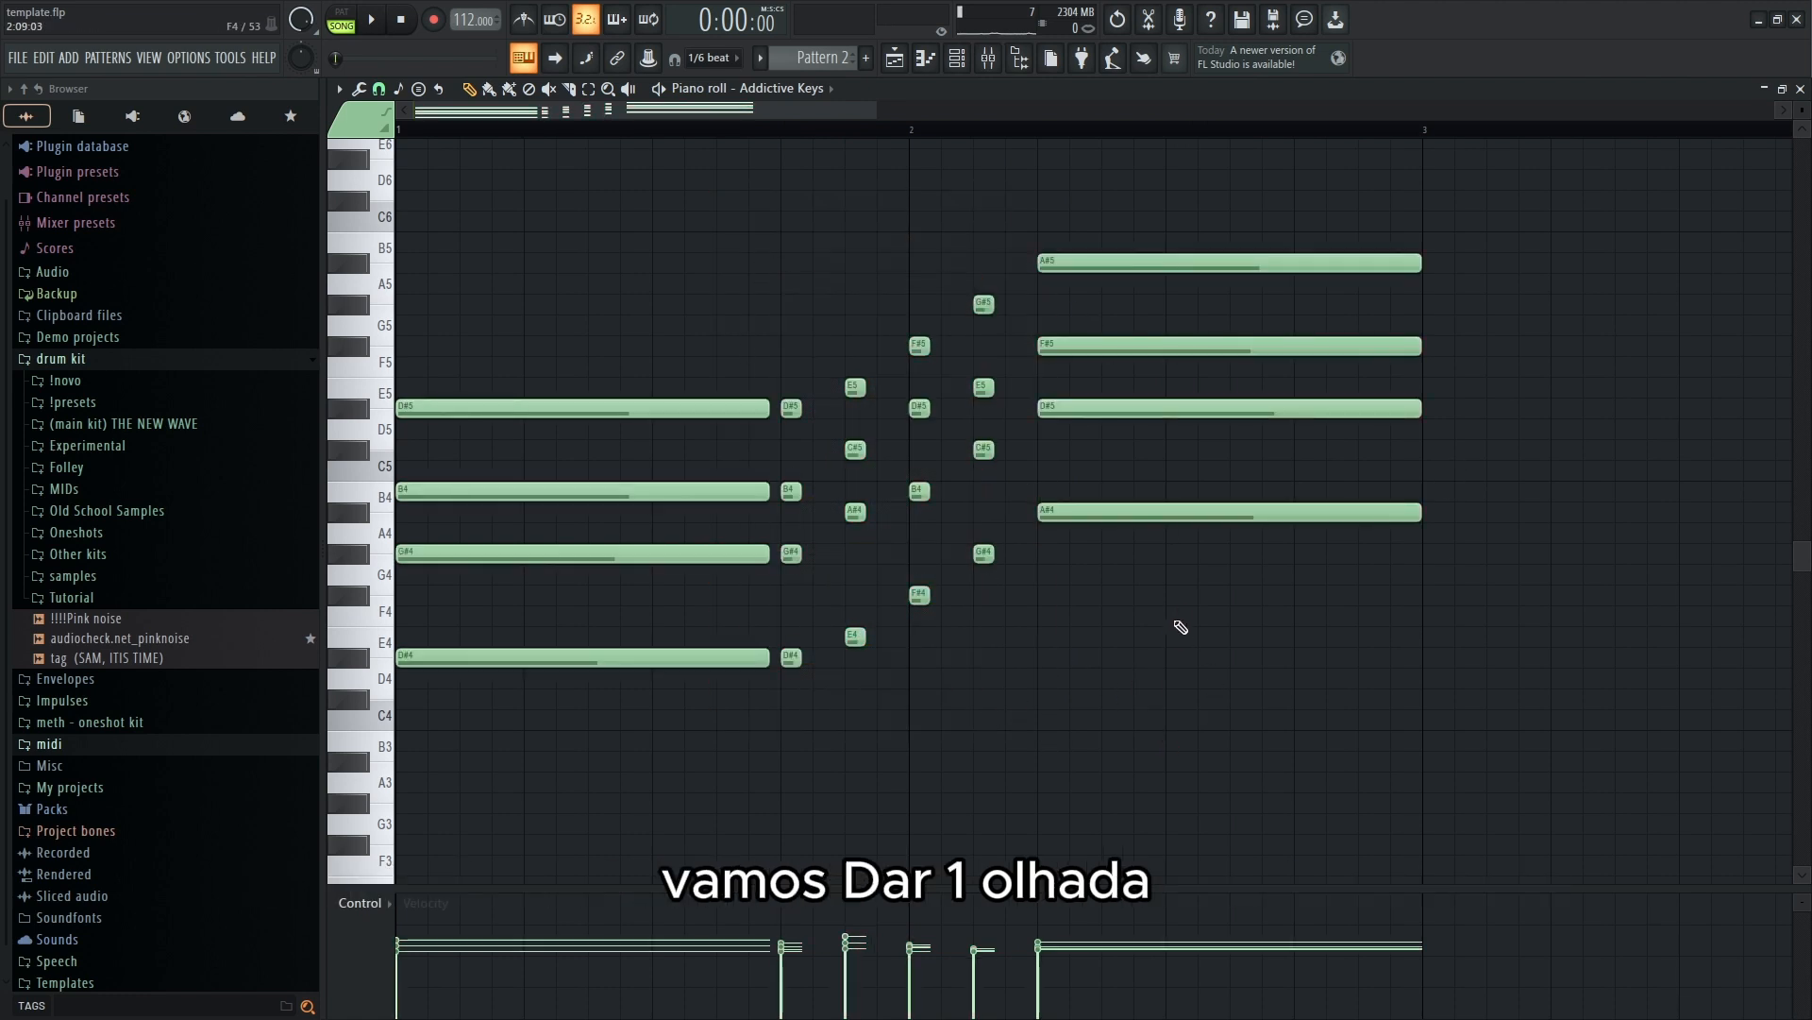
pyautogui.press('space')
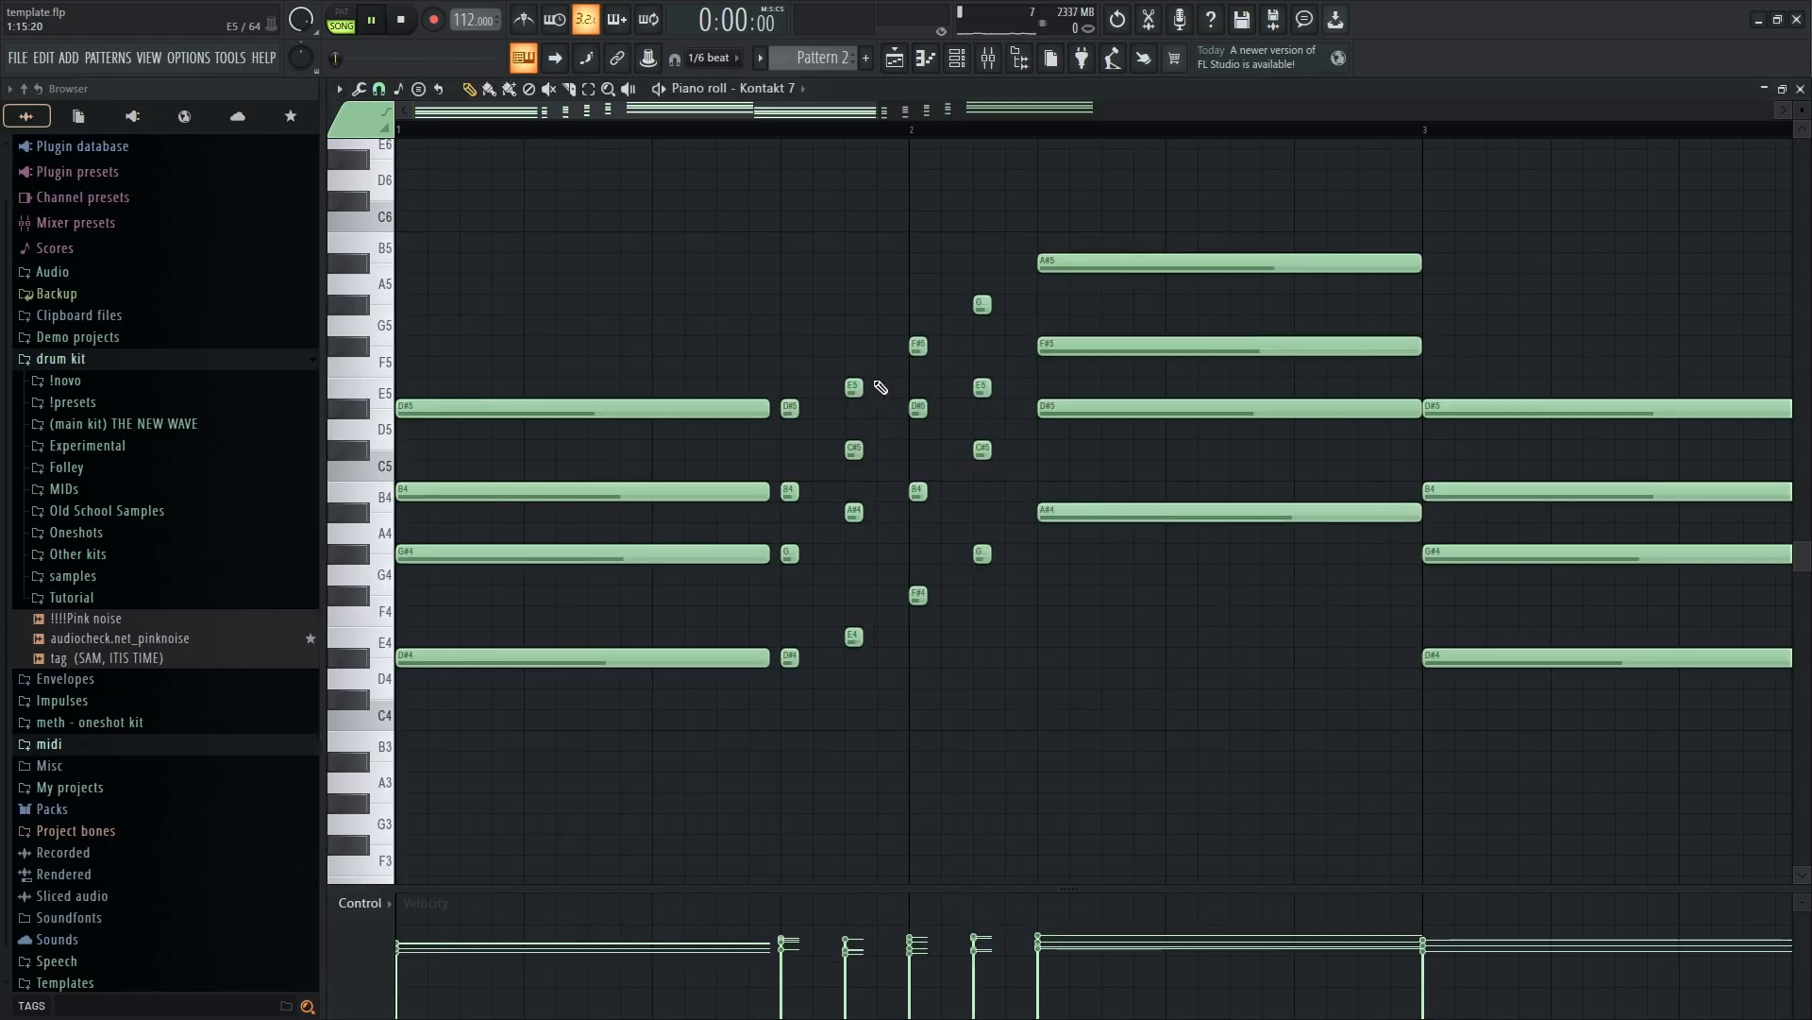
pyautogui.press('space')
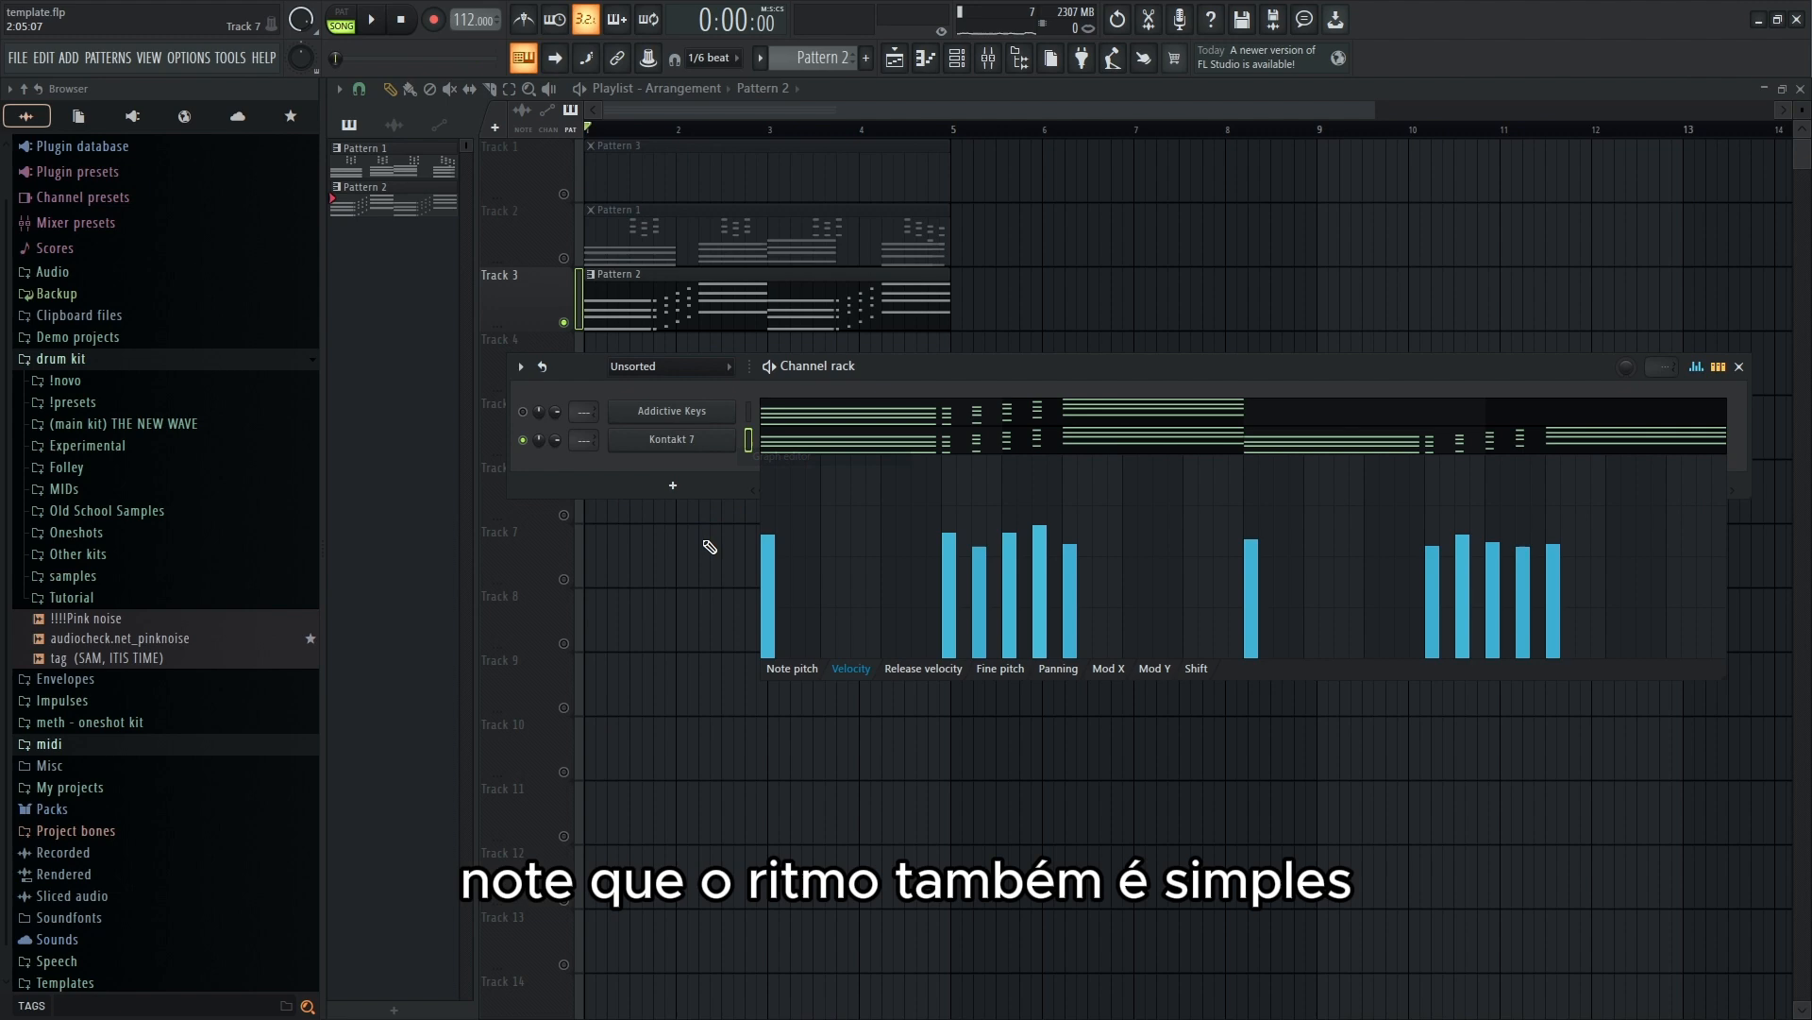
# - Open the Kontakt 7 piano roll and highlight both two-bar repetitions of the progression to examine the rhythm across four bars
pyautogui.rightClick(739, 440)
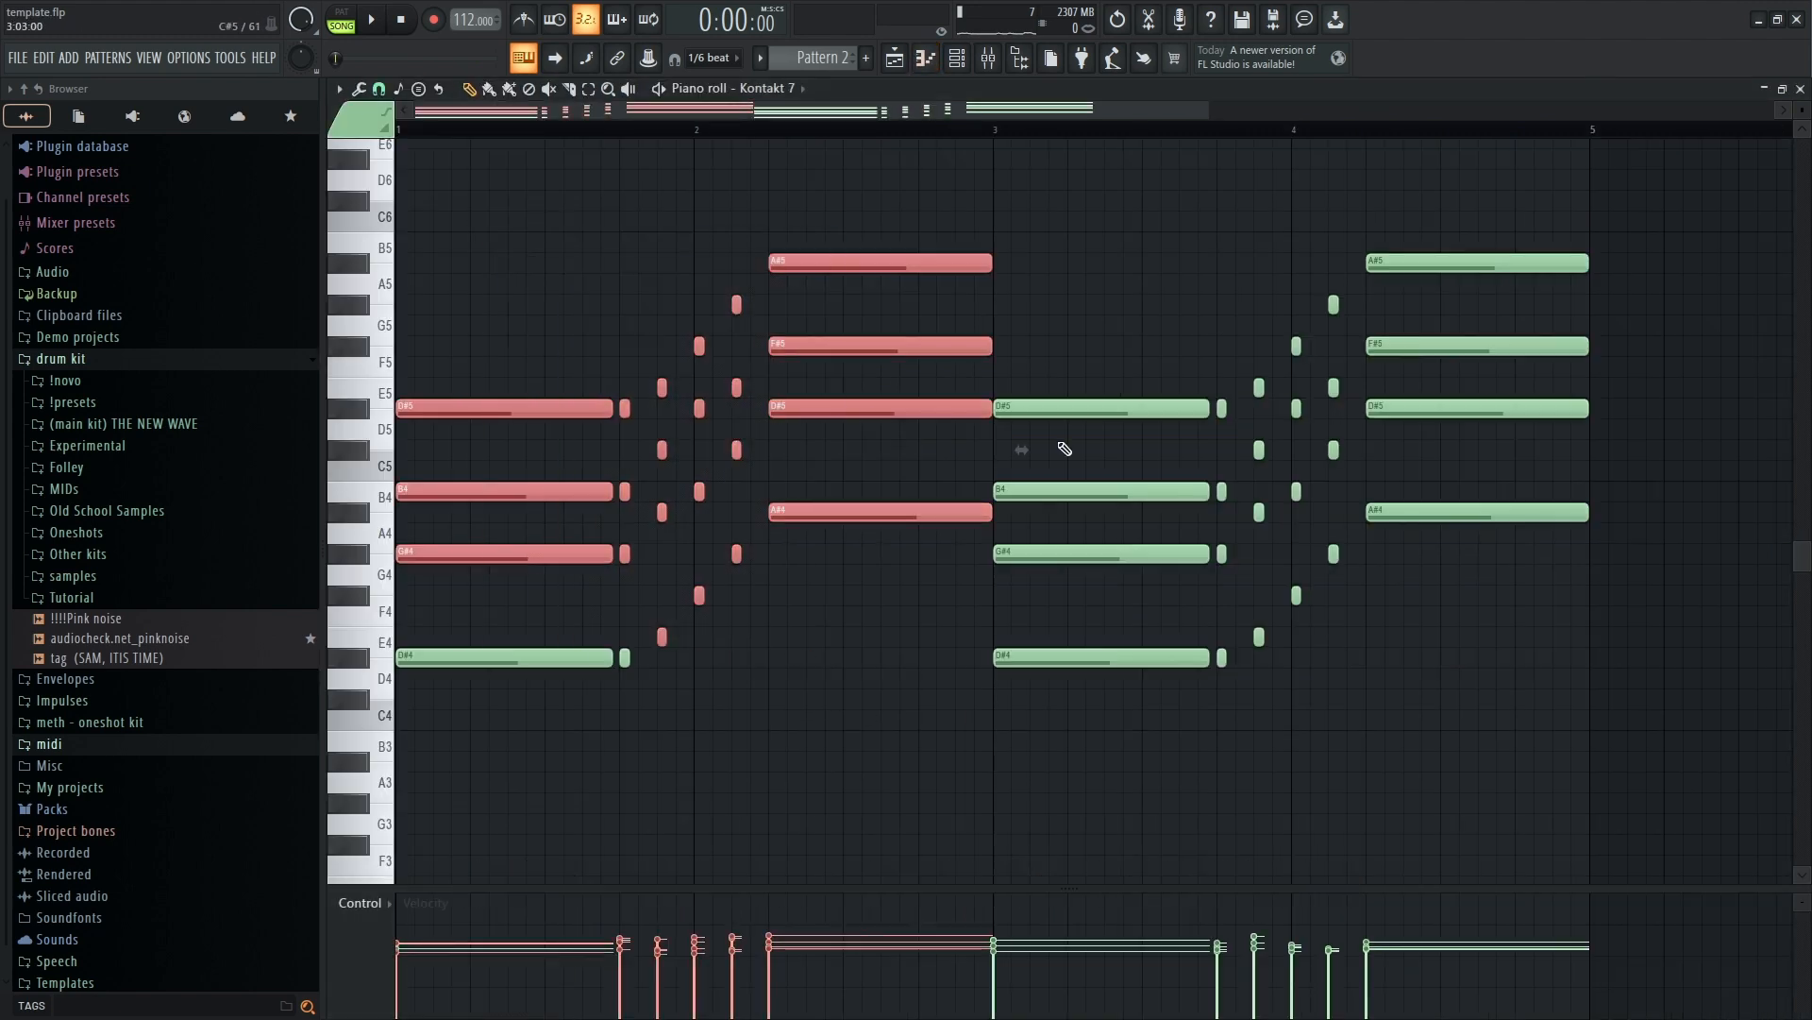
pyautogui.moveTo(1019, 212); pyautogui.dragTo(1596, 738)
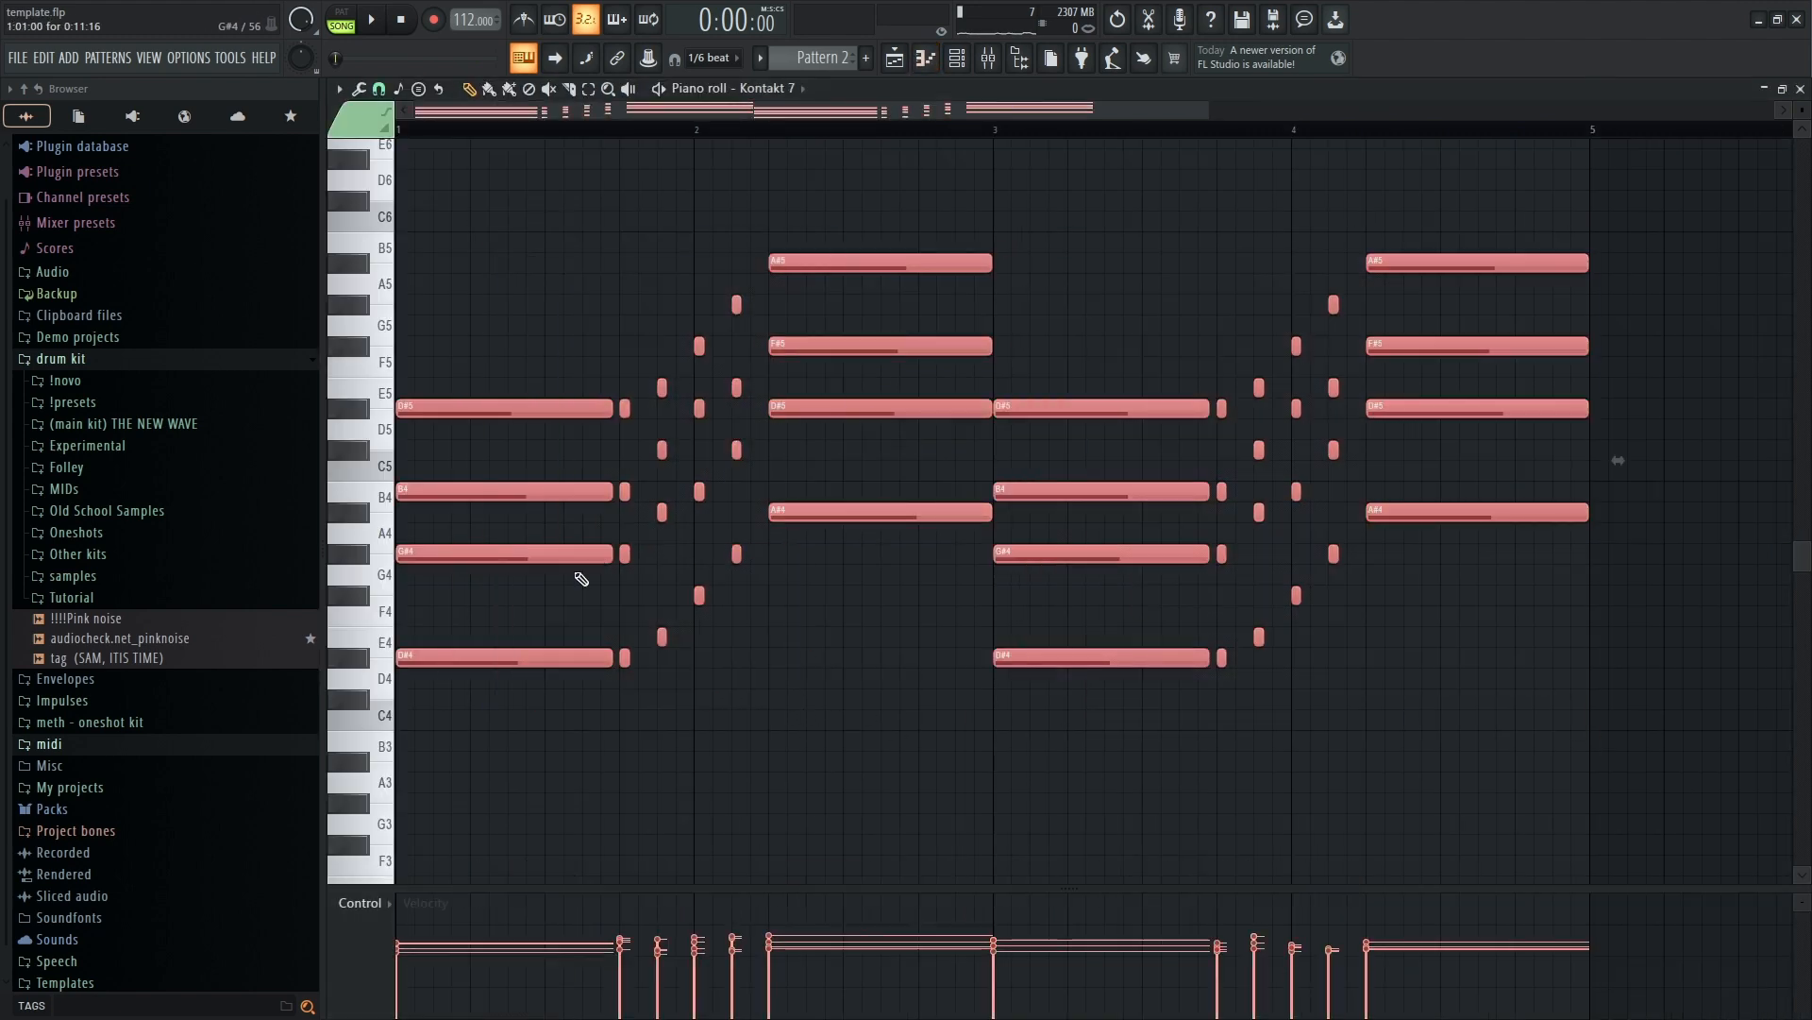
pyautogui.scroll(-3, 581, 579)
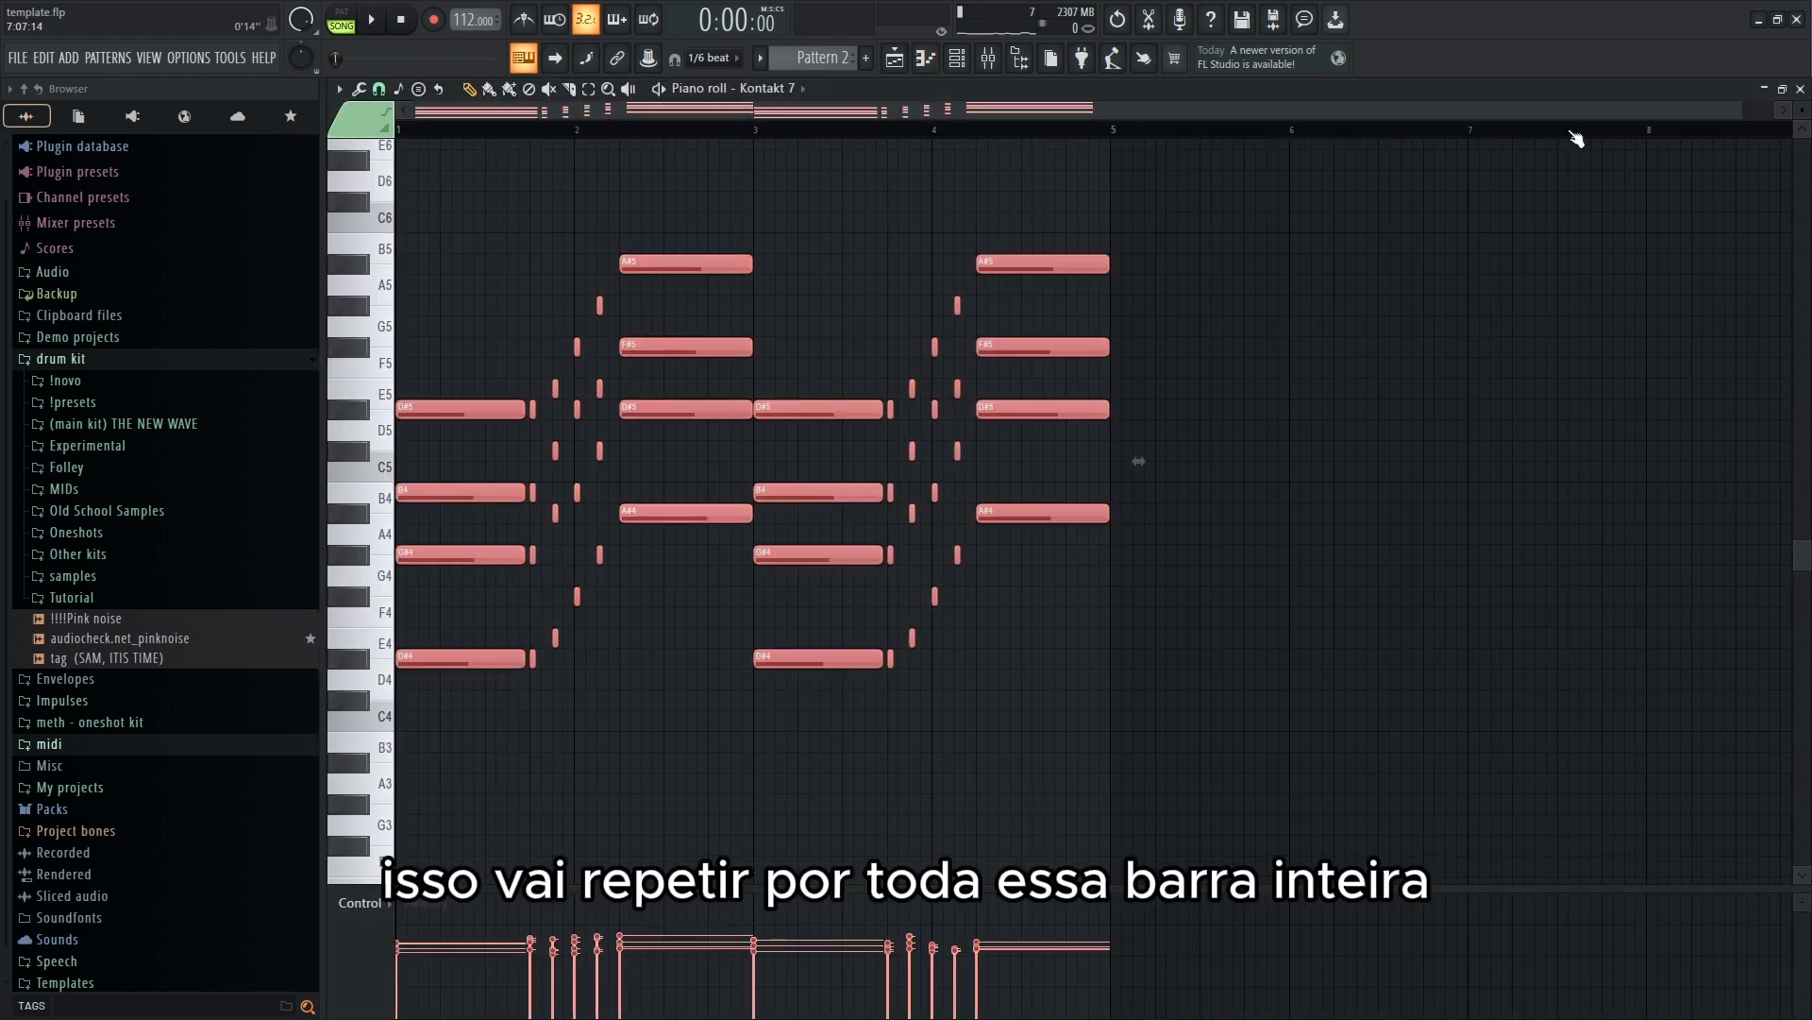
pyautogui.moveTo(1799, 135); pyautogui.dragTo(3, 291)
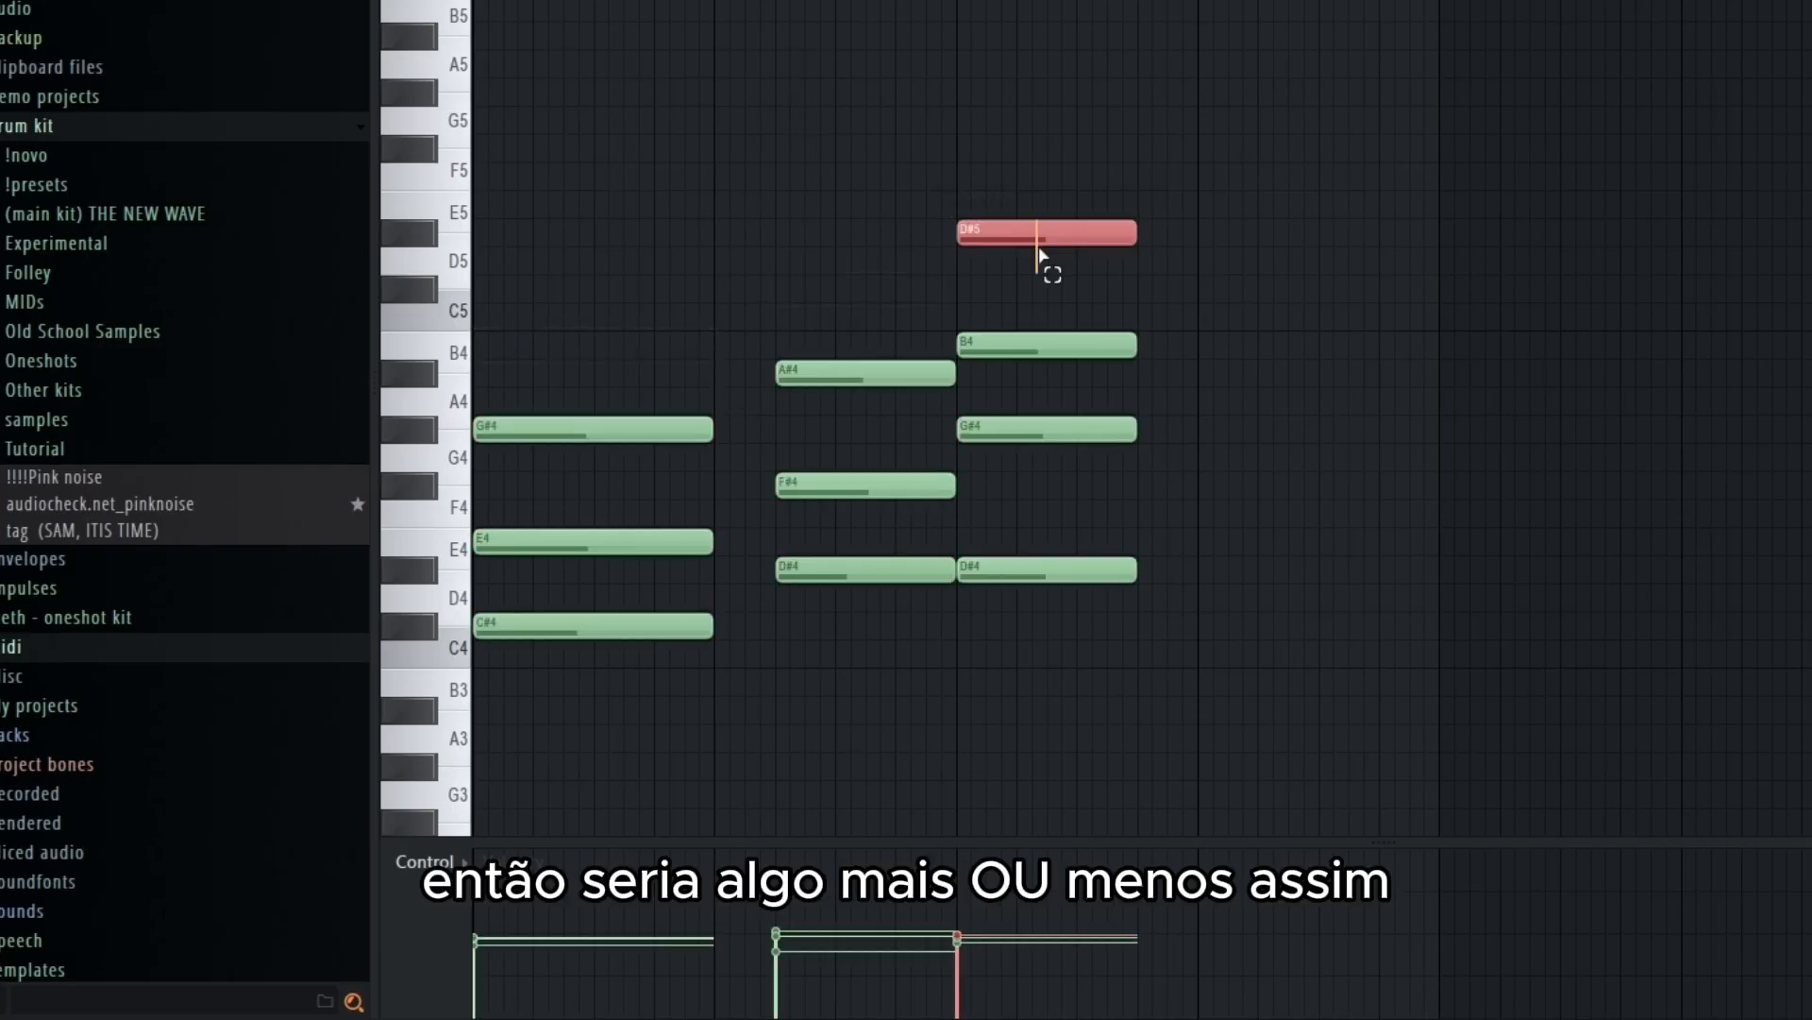
# - Delete the D#5 note on top of the third chord
pyautogui.rightClick(1070, 233)
pyautogui.moveTo(1075, 286); pyautogui.dragTo(1095, 358)
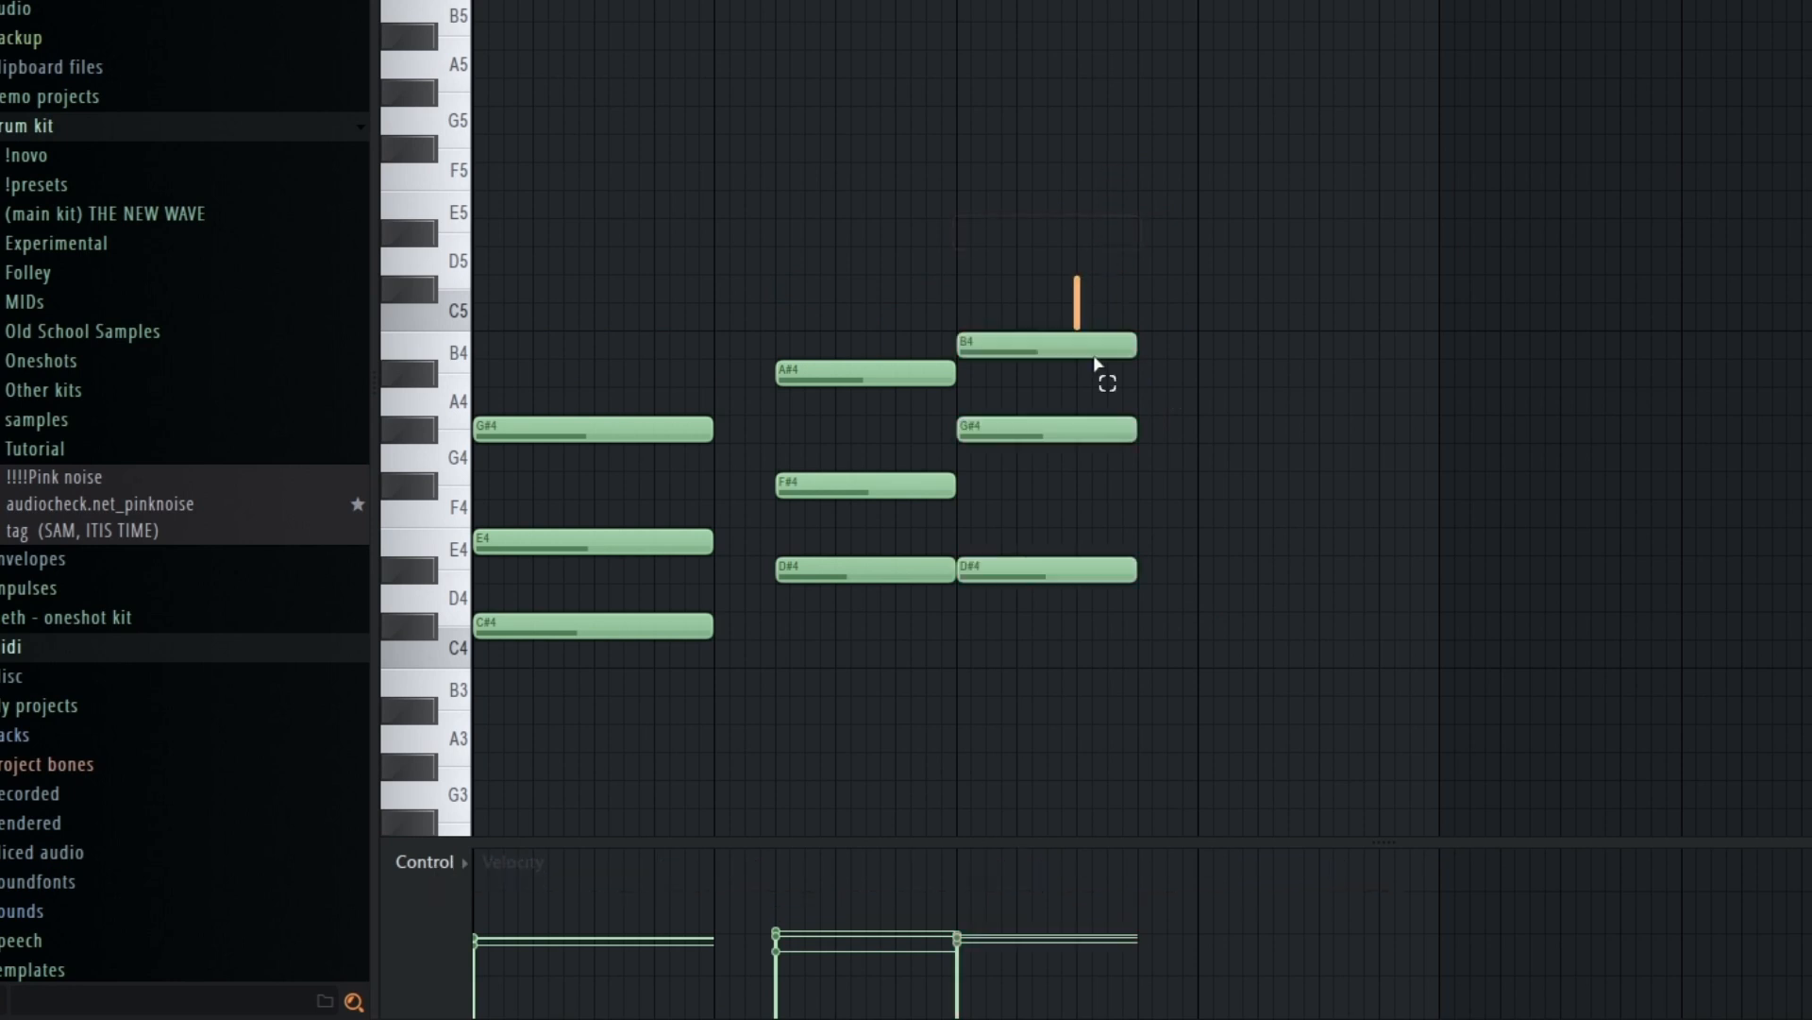
pyautogui.keyDown('ctrl'); pyautogui.click(1461, 351); pyautogui.keyUp('ctrl')
# - Play Pattern 3 in the Addictive Keys piano roll and highlight its long chords during playback
pyautogui.press('space')
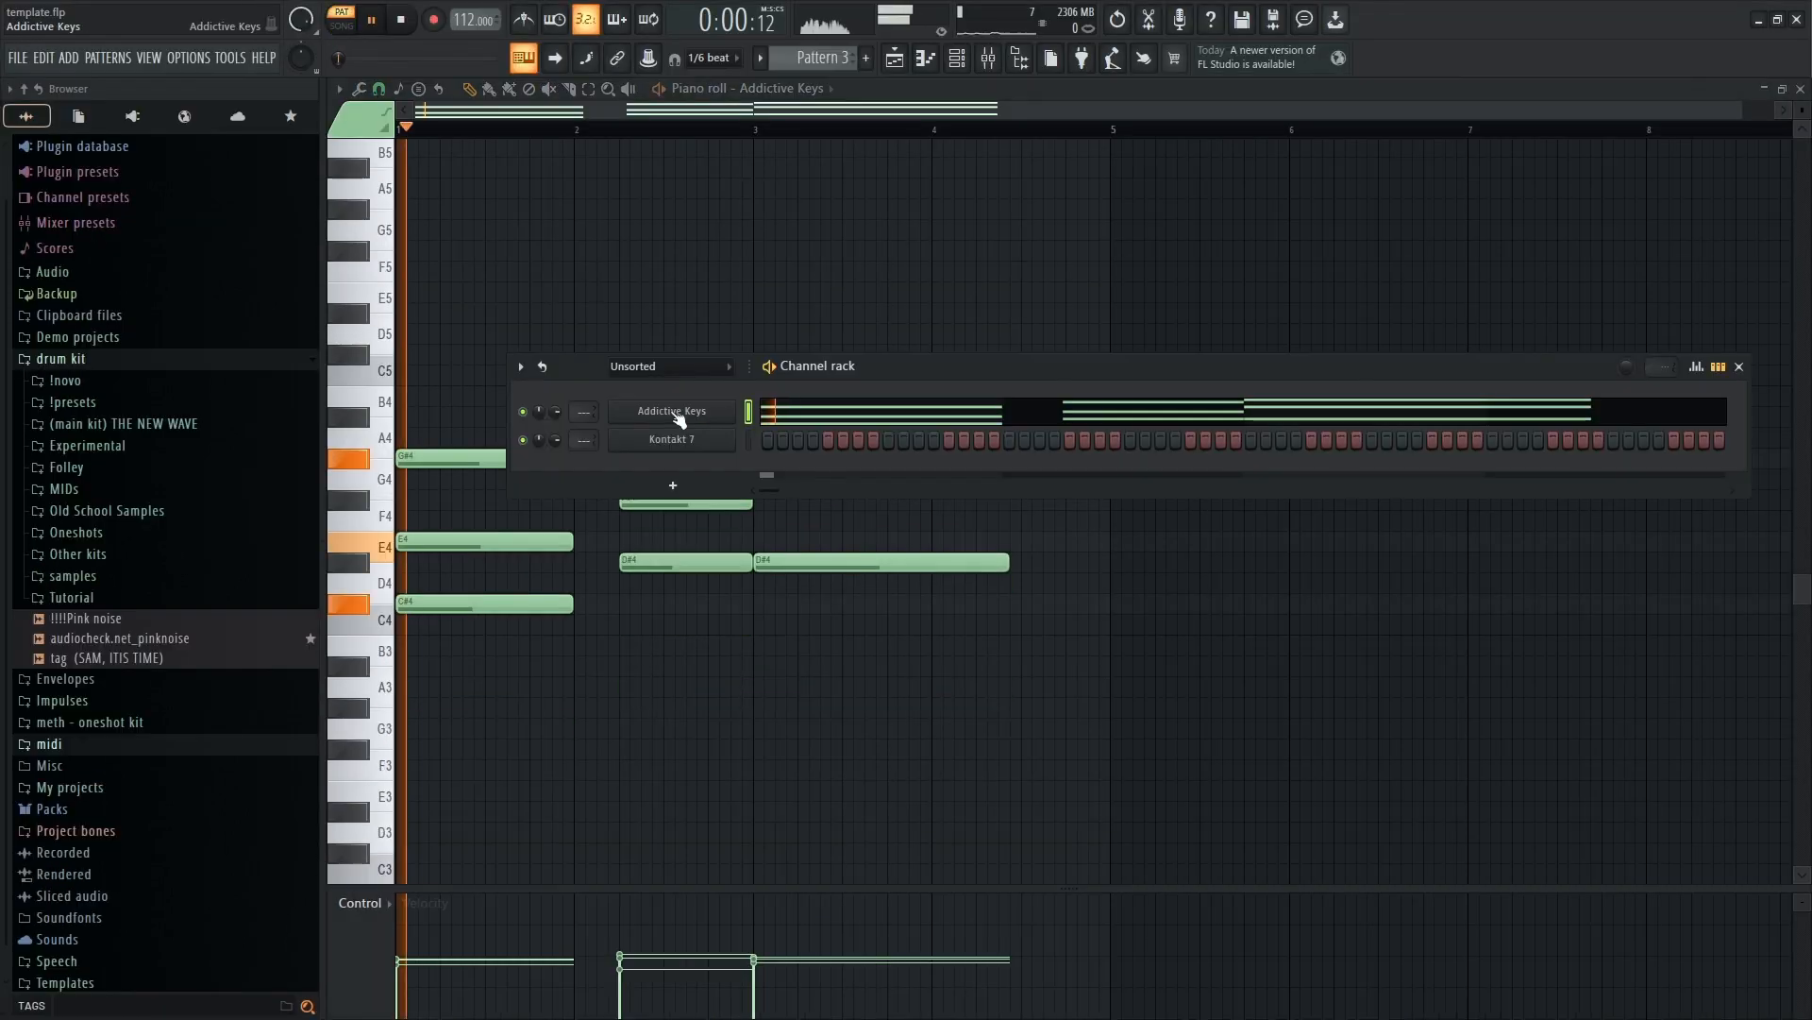
pyautogui.press('F6')
pyautogui.moveTo(939, 695); pyautogui.dragTo(522, 364)
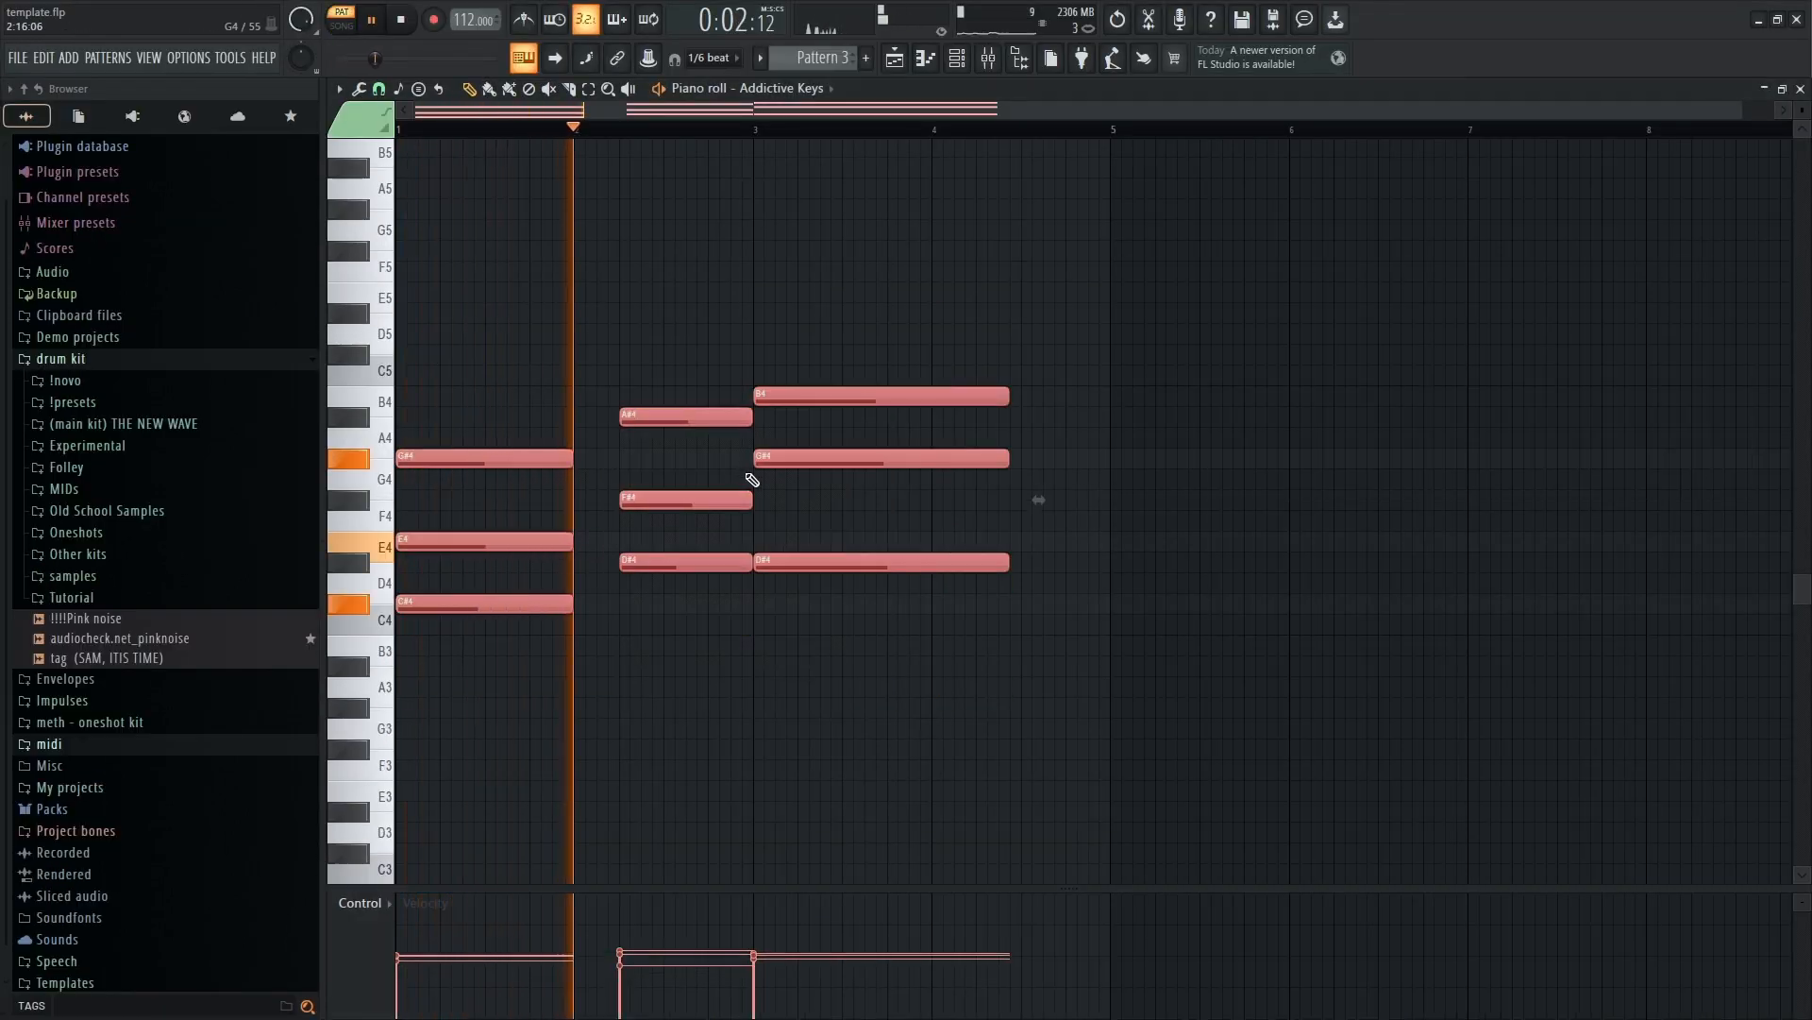
pyautogui.moveTo(897, 346); pyautogui.dragTo(1071, 638)
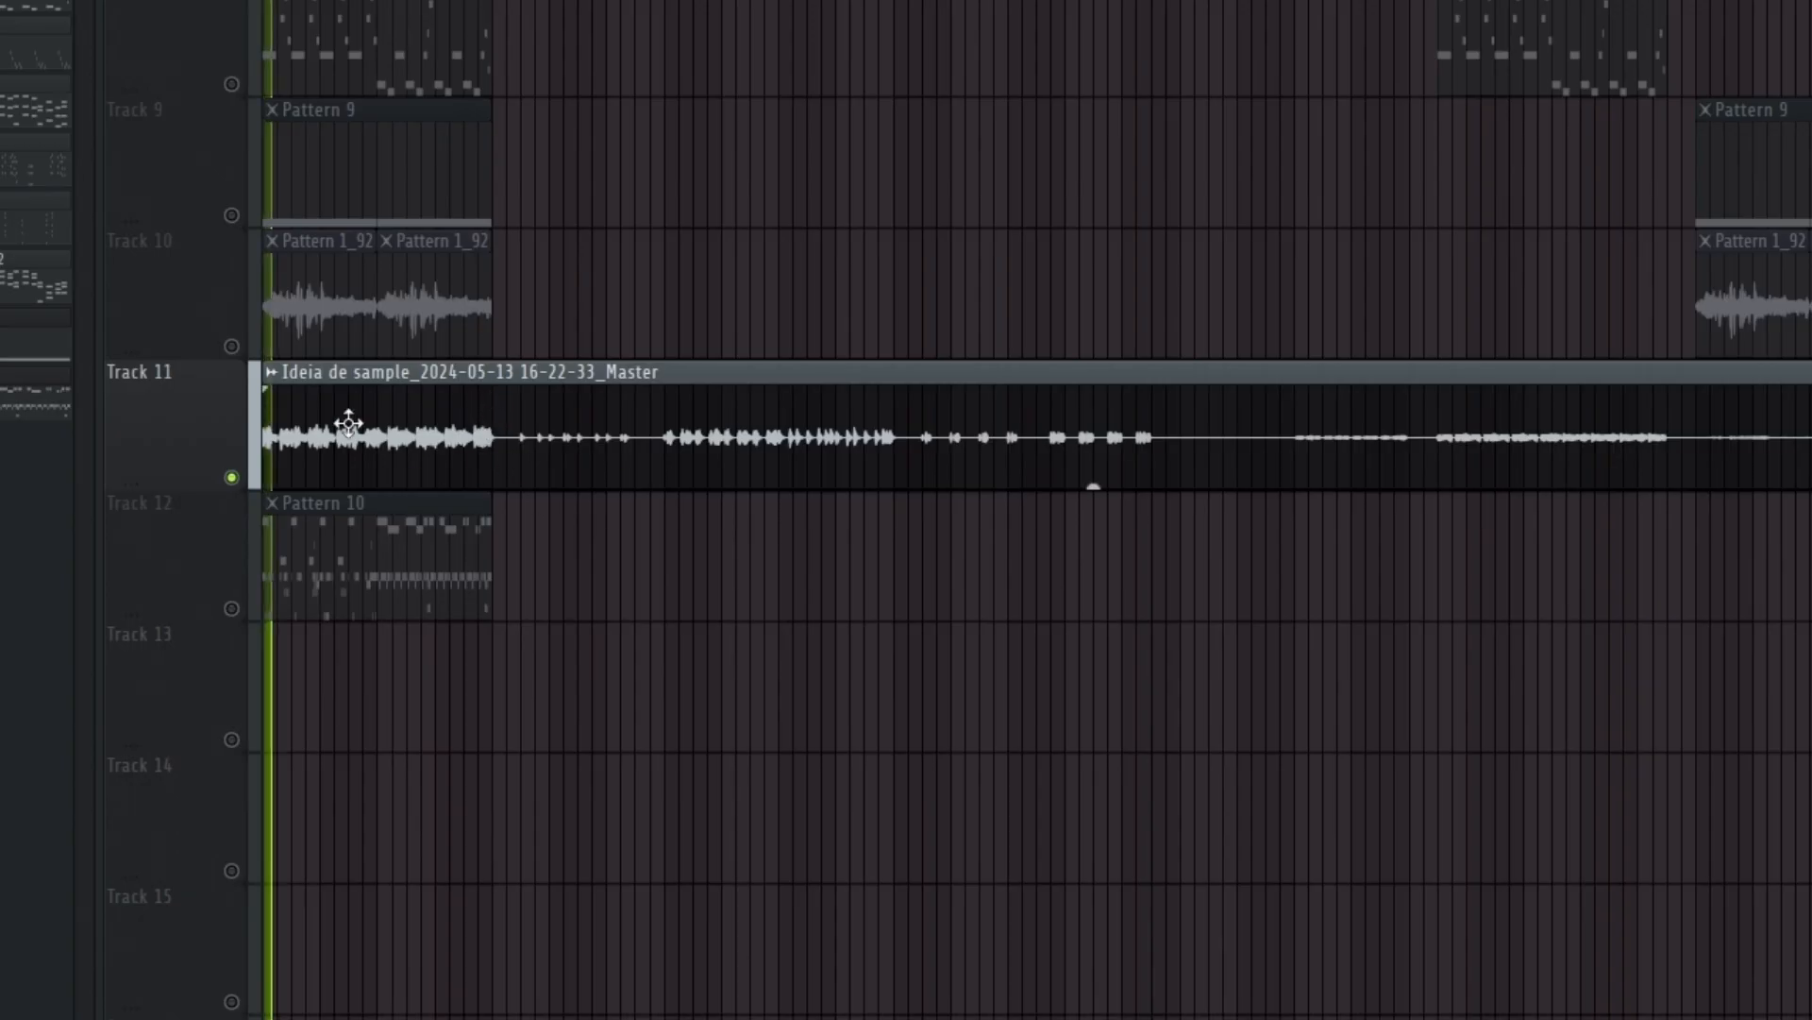
# - Follow the playback of the Master audio clip on Track 11 and examine the Kontakt 7 and Omnisphere pattern tracks in the playlist
pyautogui.scroll(3, 223, 401)
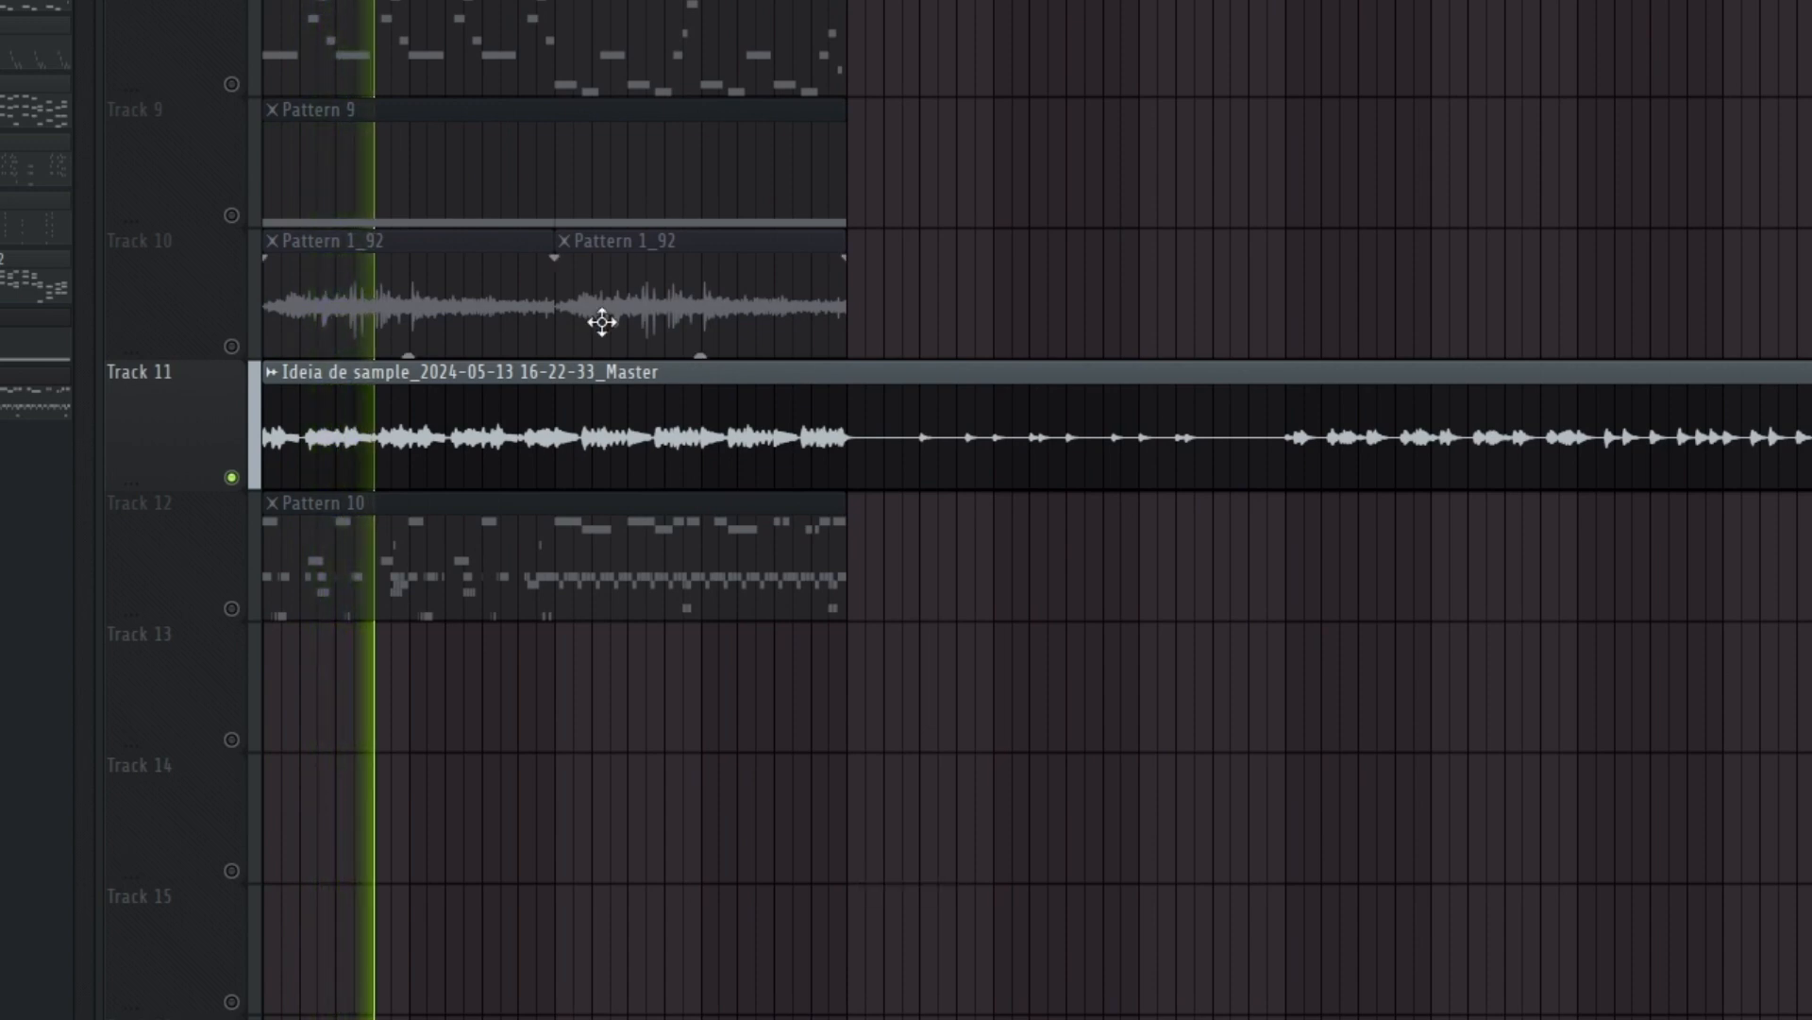
pyautogui.scroll(3, 583, 461)
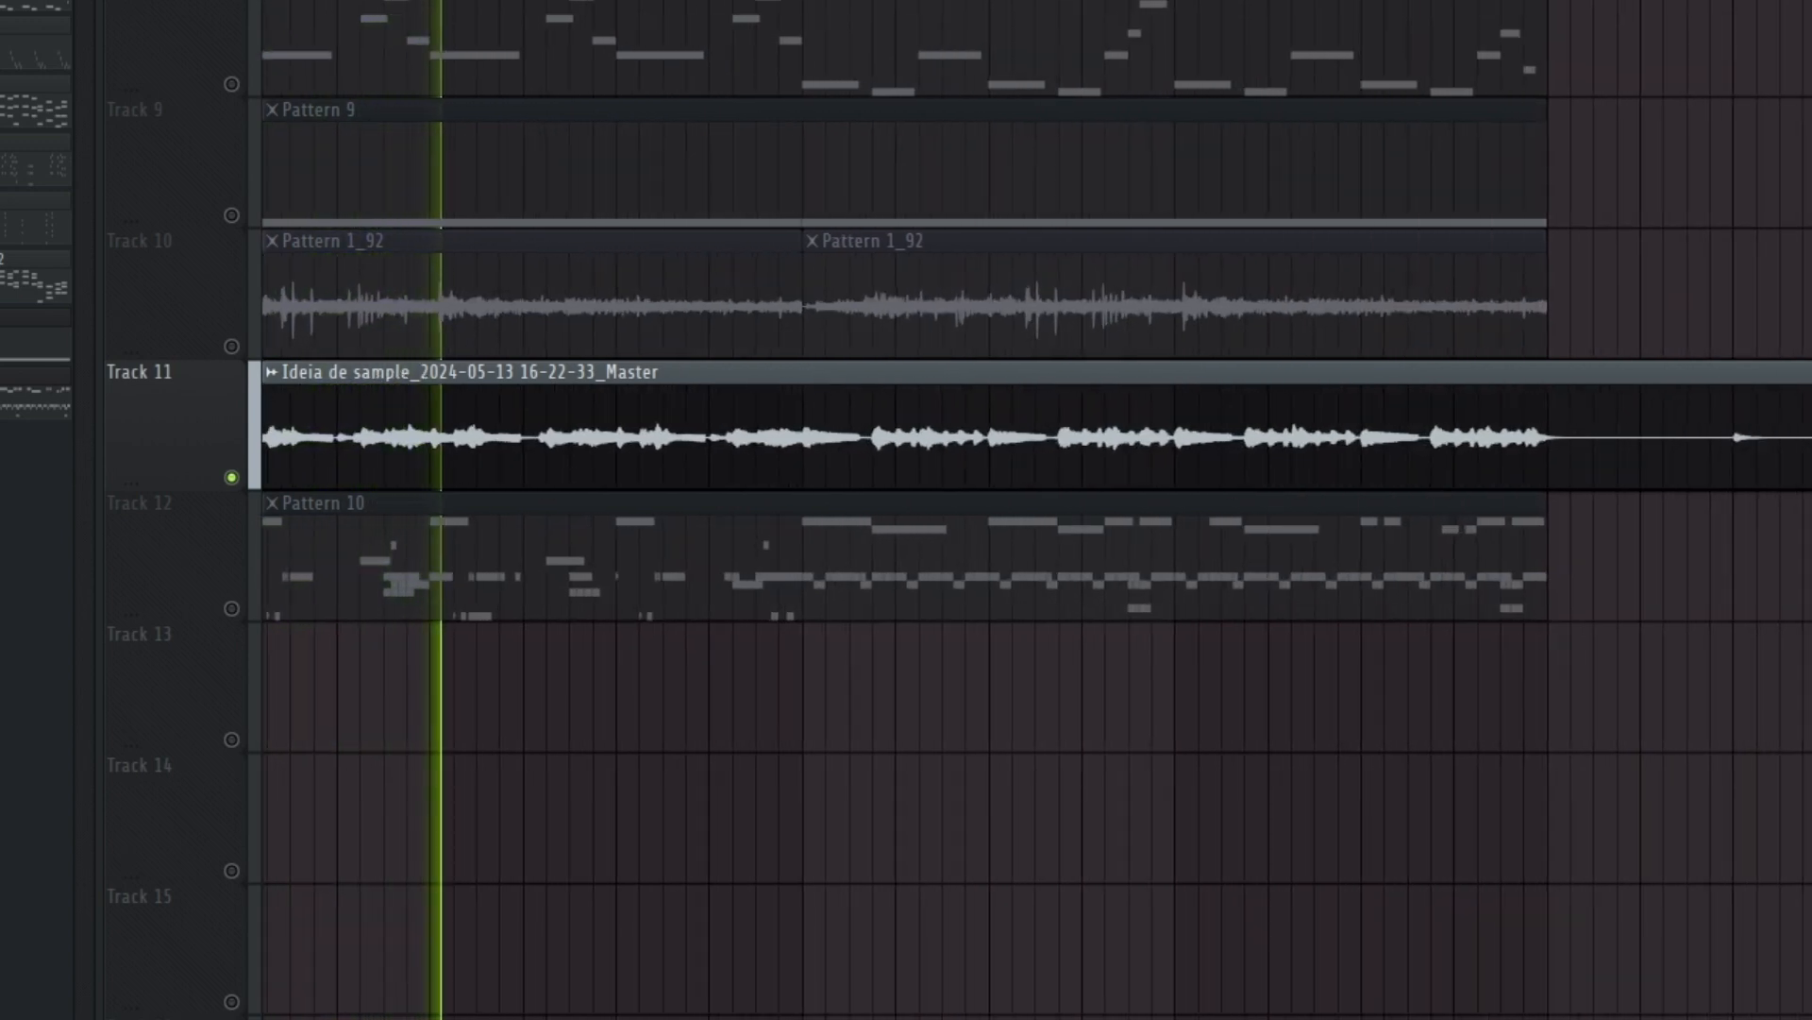
pyautogui.scroll(1, 623, 583)
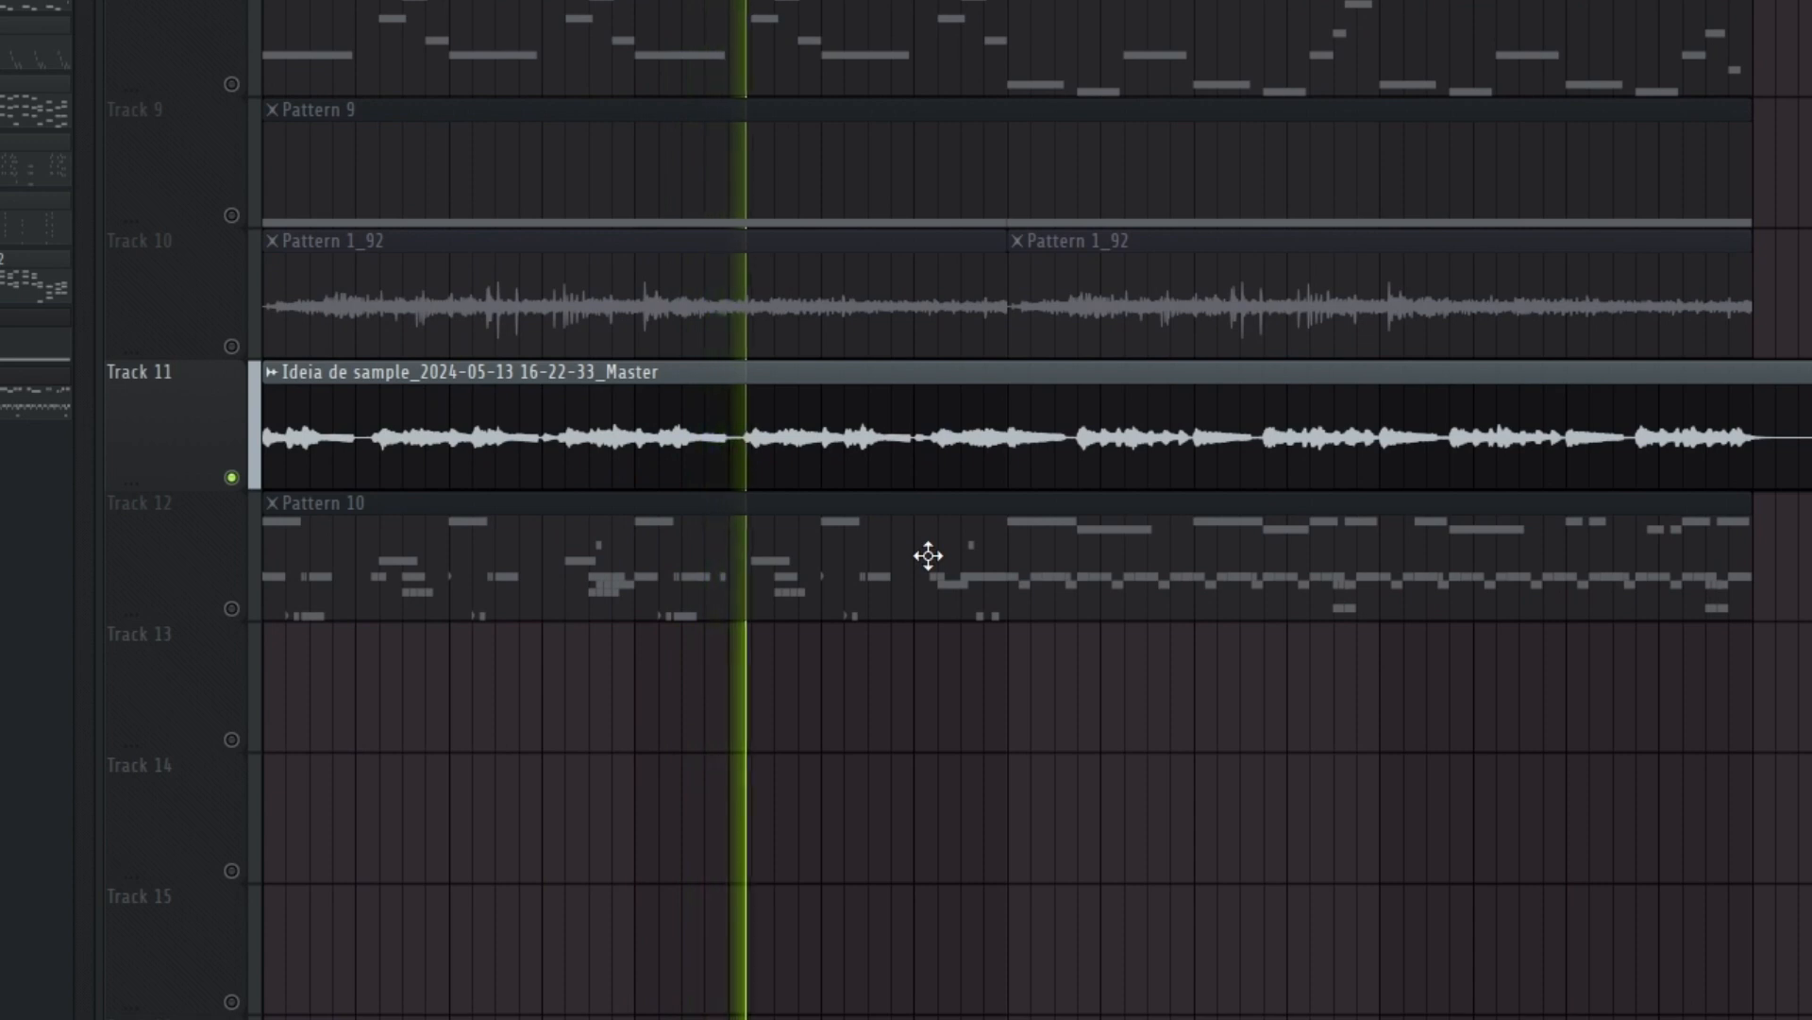
pyautogui.scroll(-1, 935, 555)
pyautogui.scroll(-1, 942, 555)
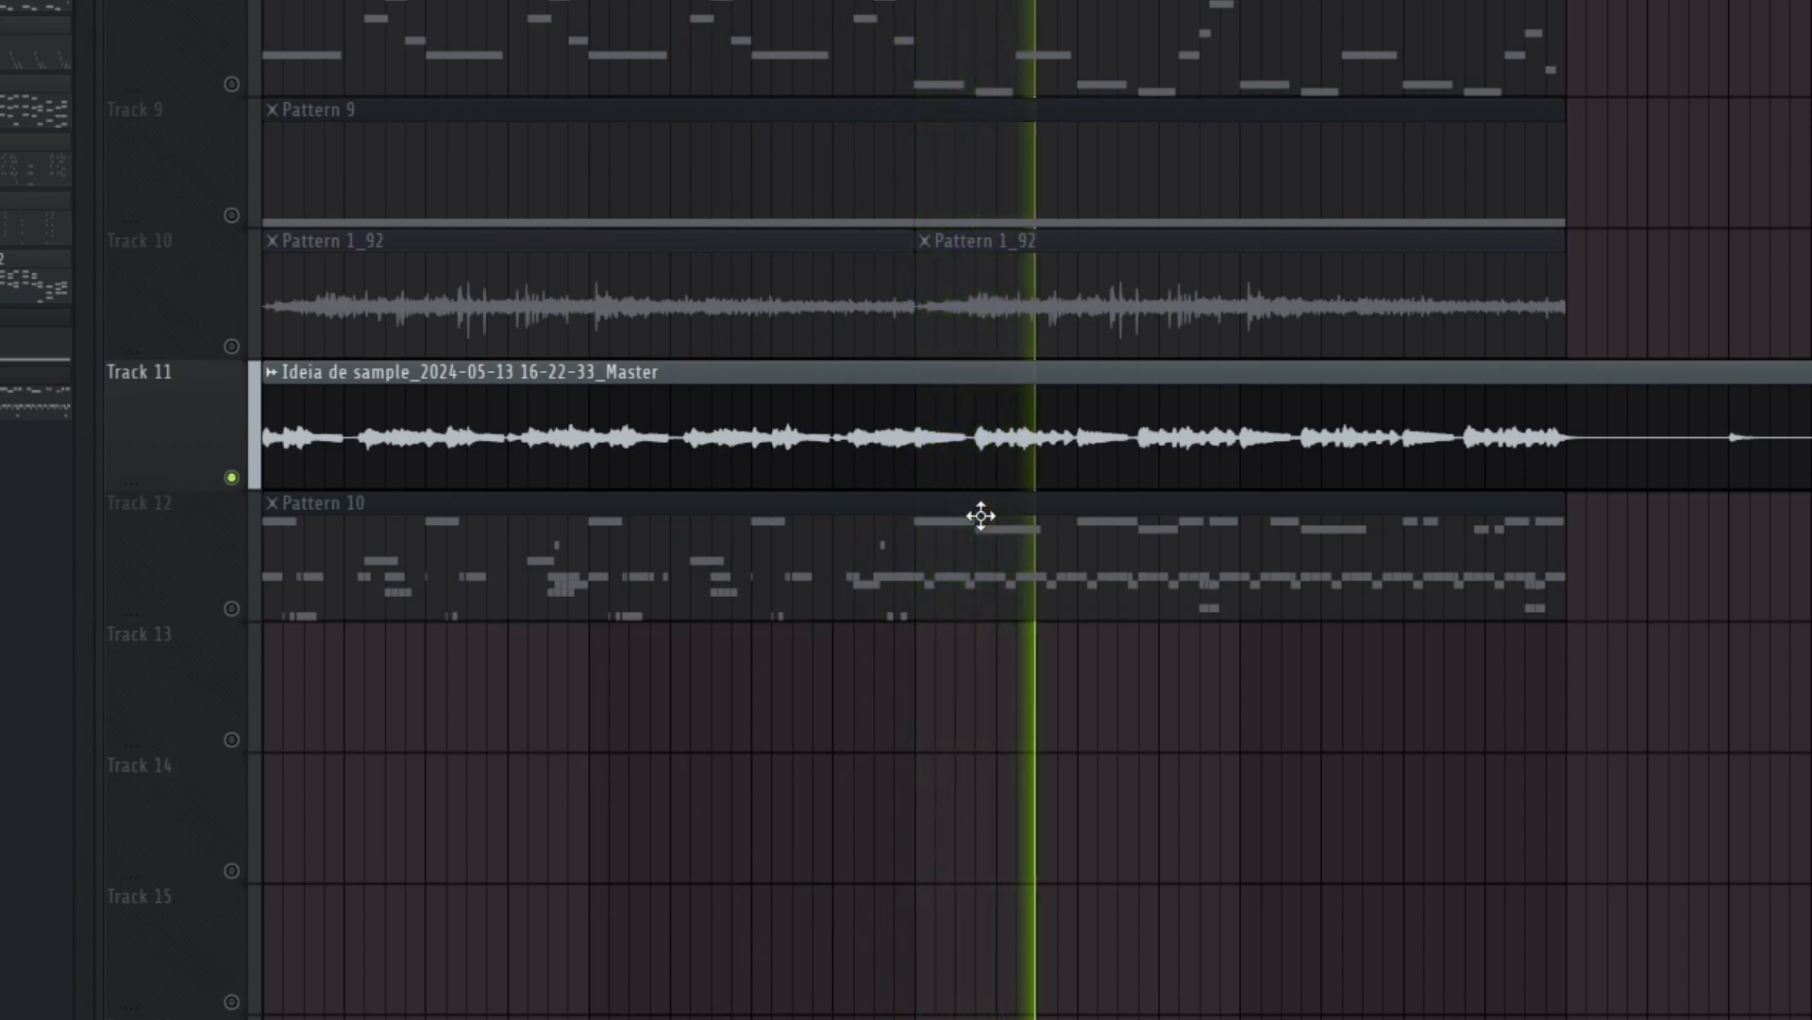
pyautogui.scroll(3, 972, 521)
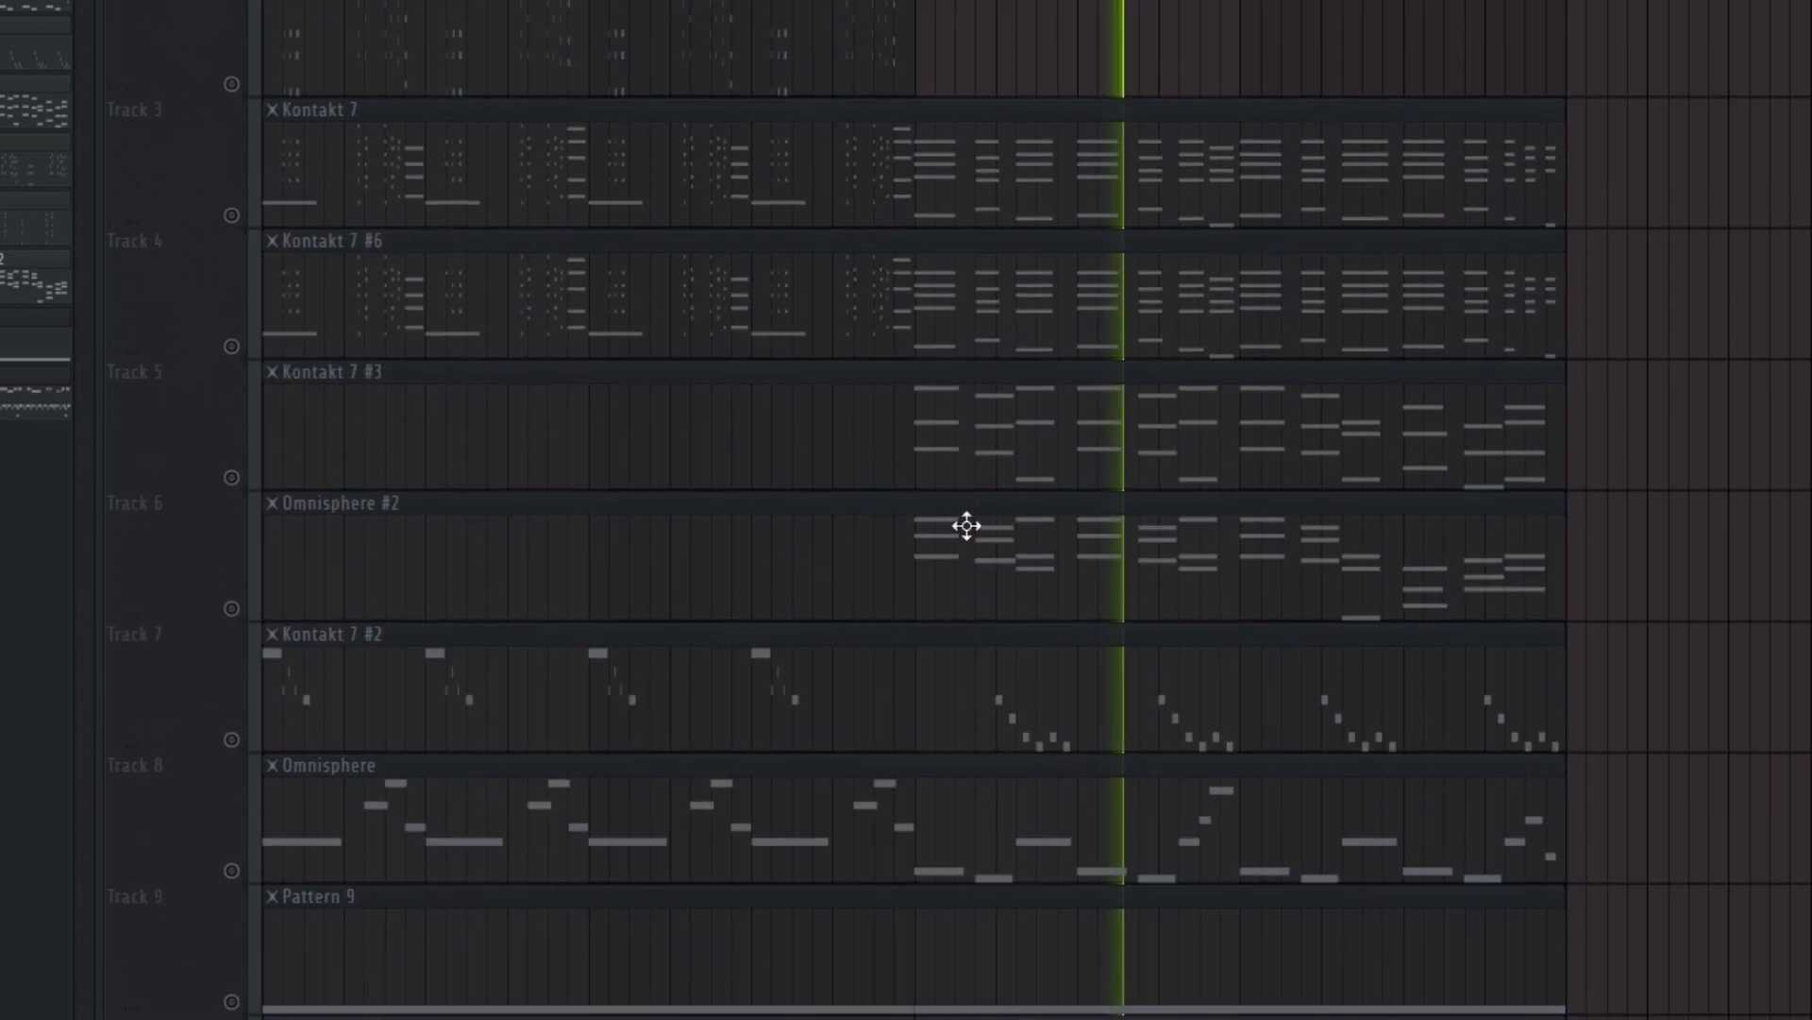
pyautogui.scroll(-2, 967, 526)
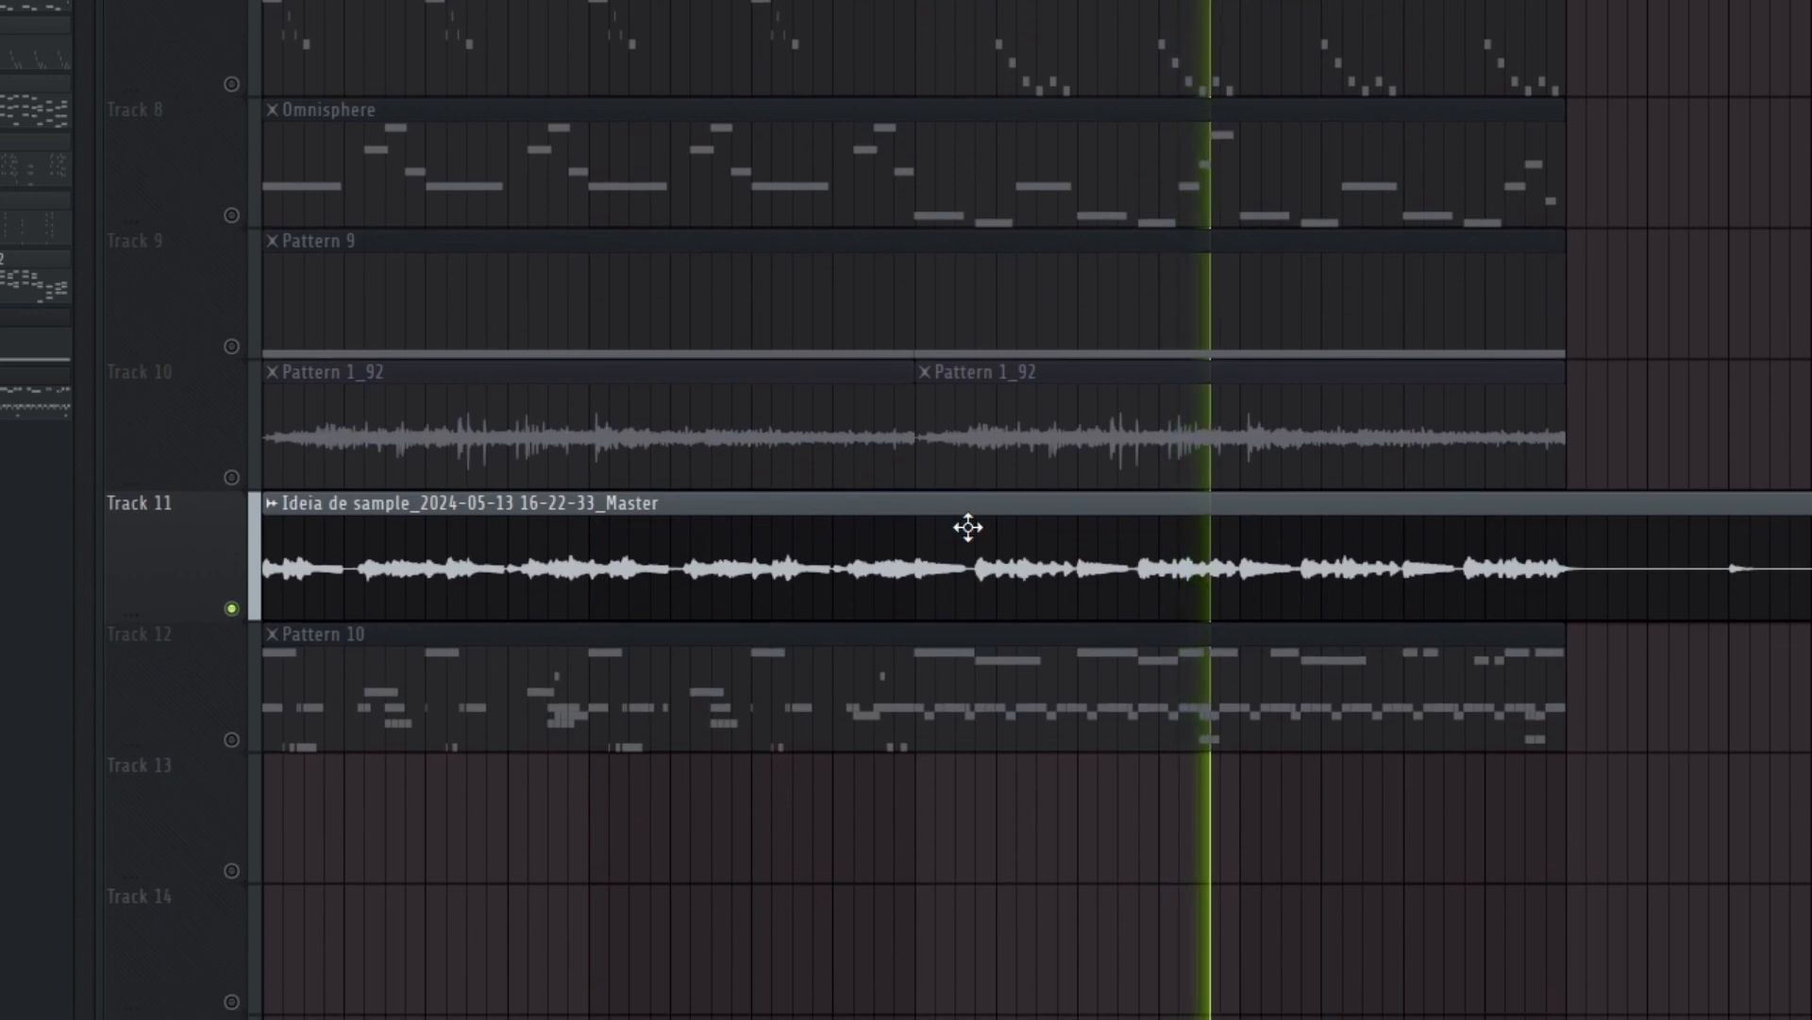
pyautogui.scroll(-1, 977, 515)
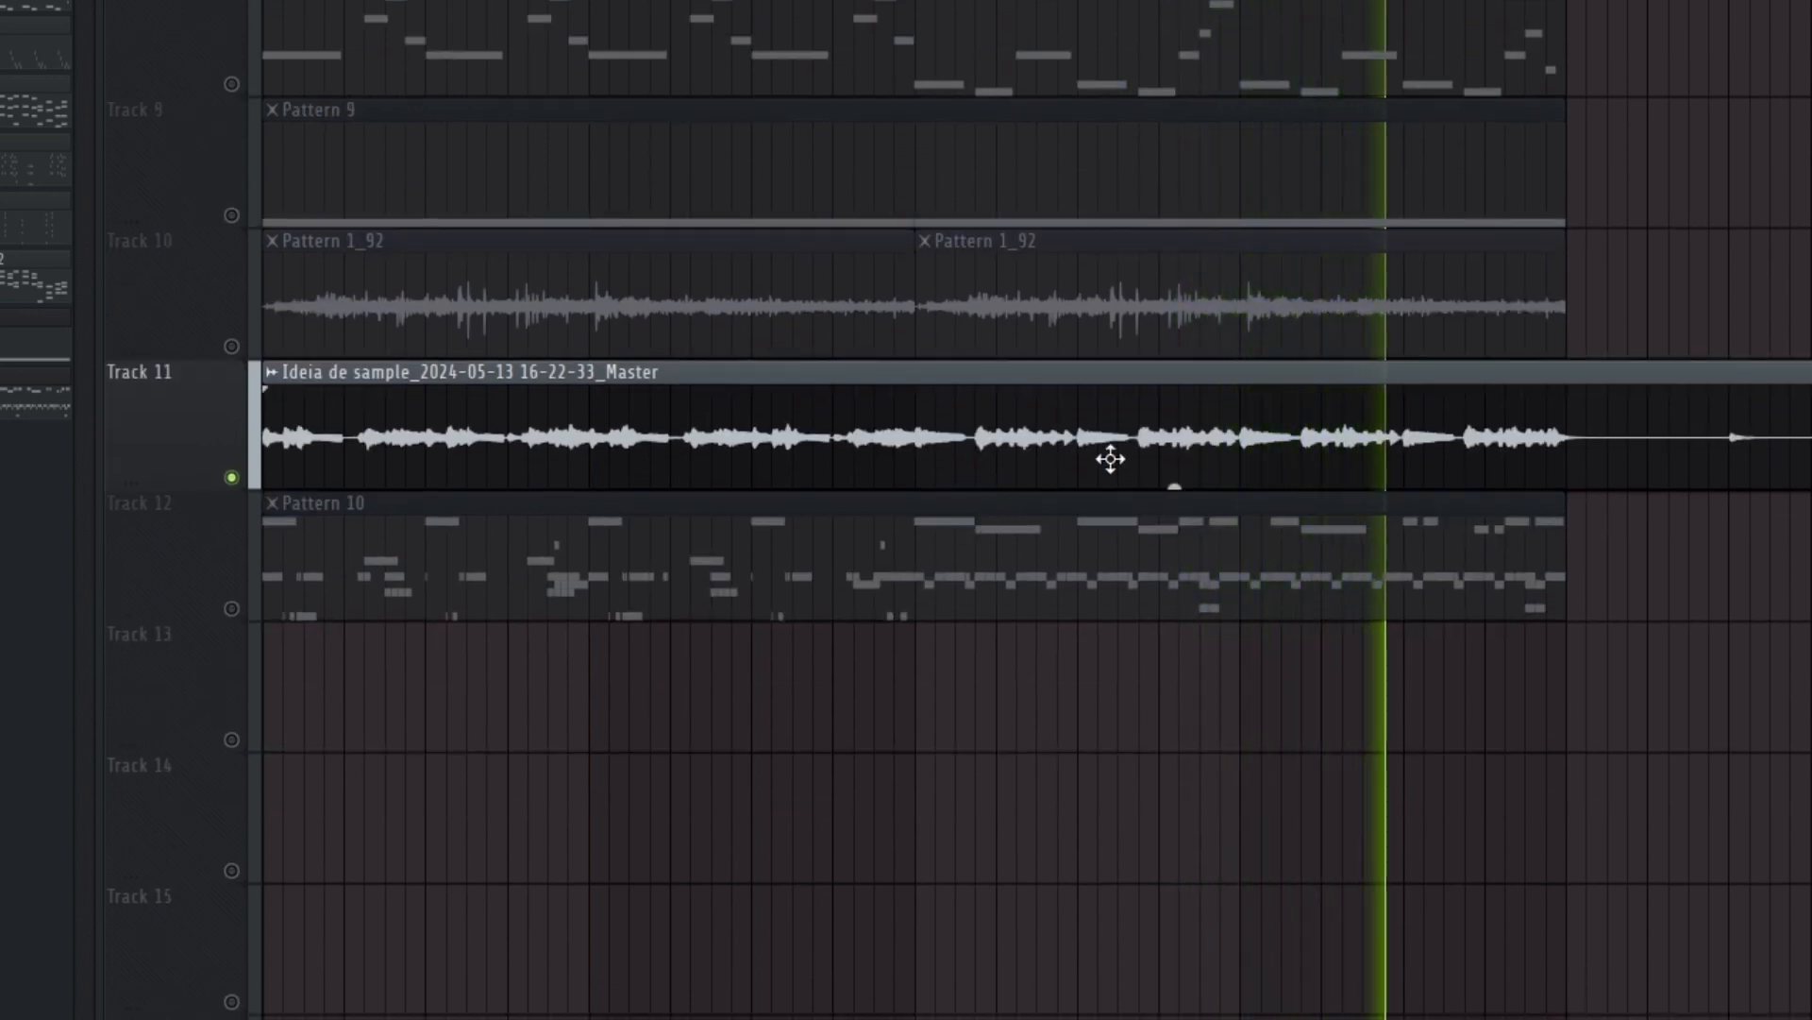
pyautogui.scroll(-2, 538, 571)
pyautogui.scroll(1, 510, 623)
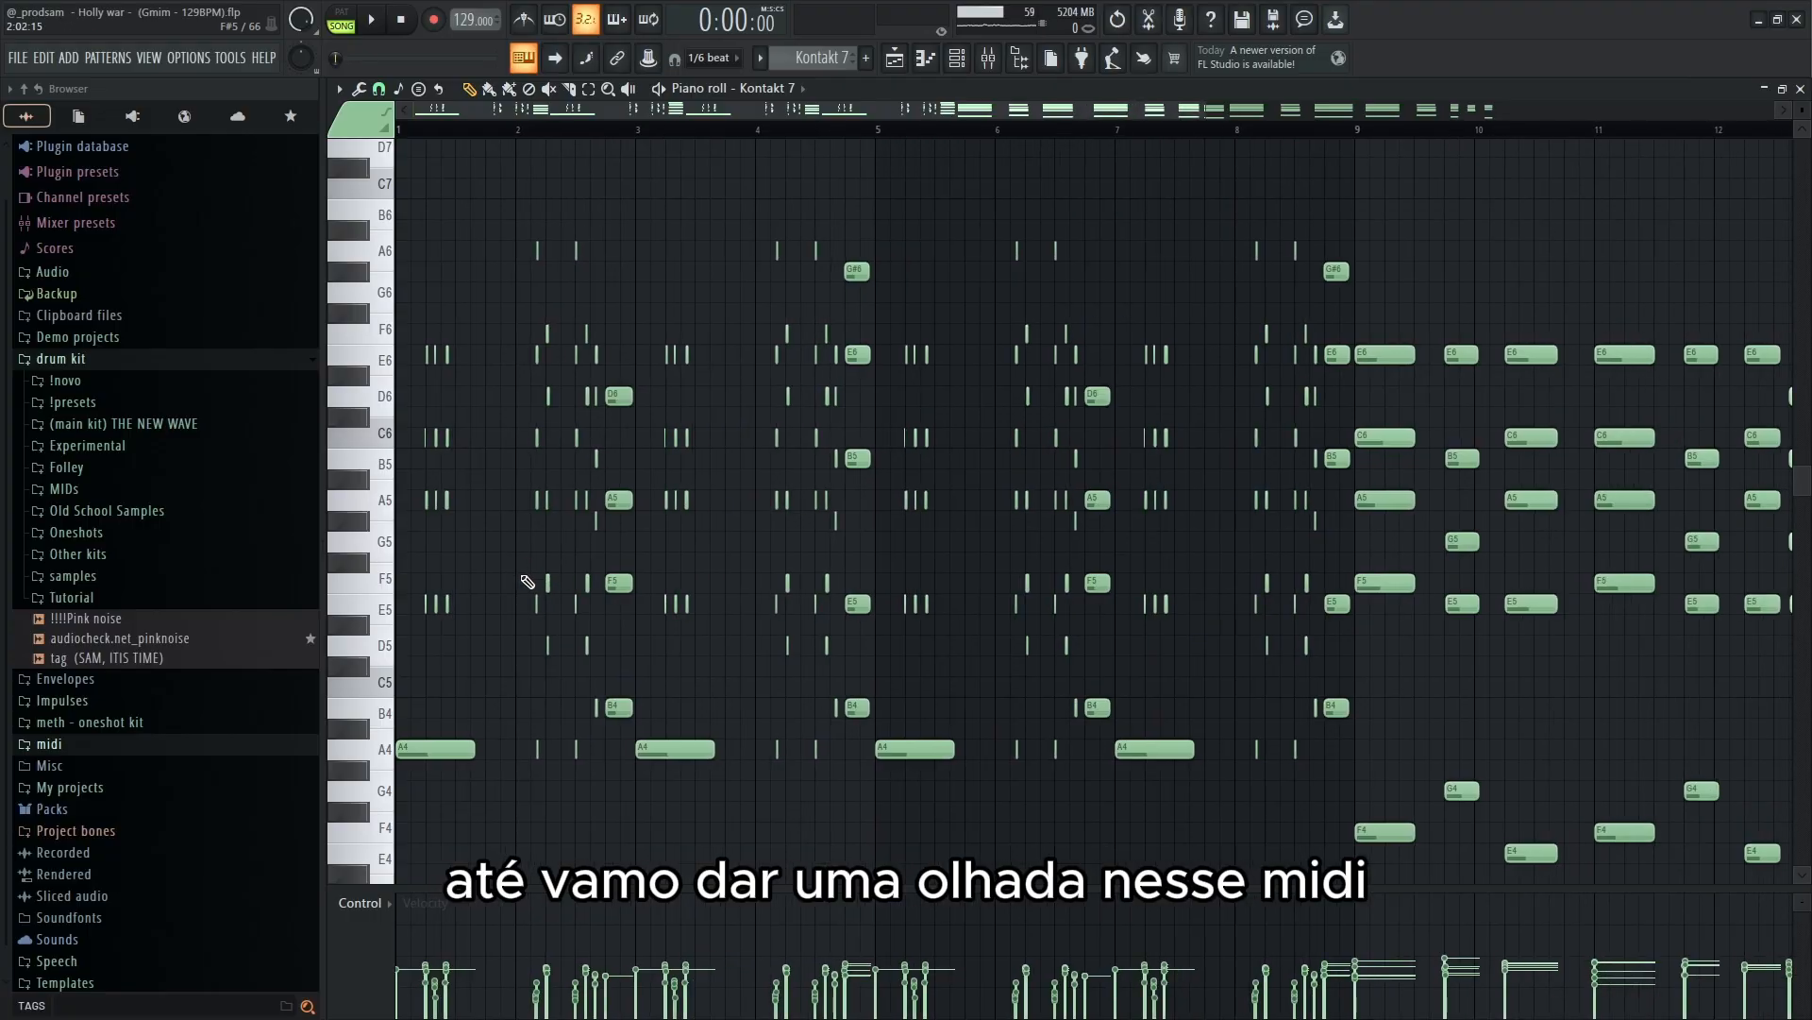
# - Highlight the short-chord motif and its bass note in bars 3 and 4 of the Kontakt 7 piano roll
pyautogui.scroll(4, 528, 582)
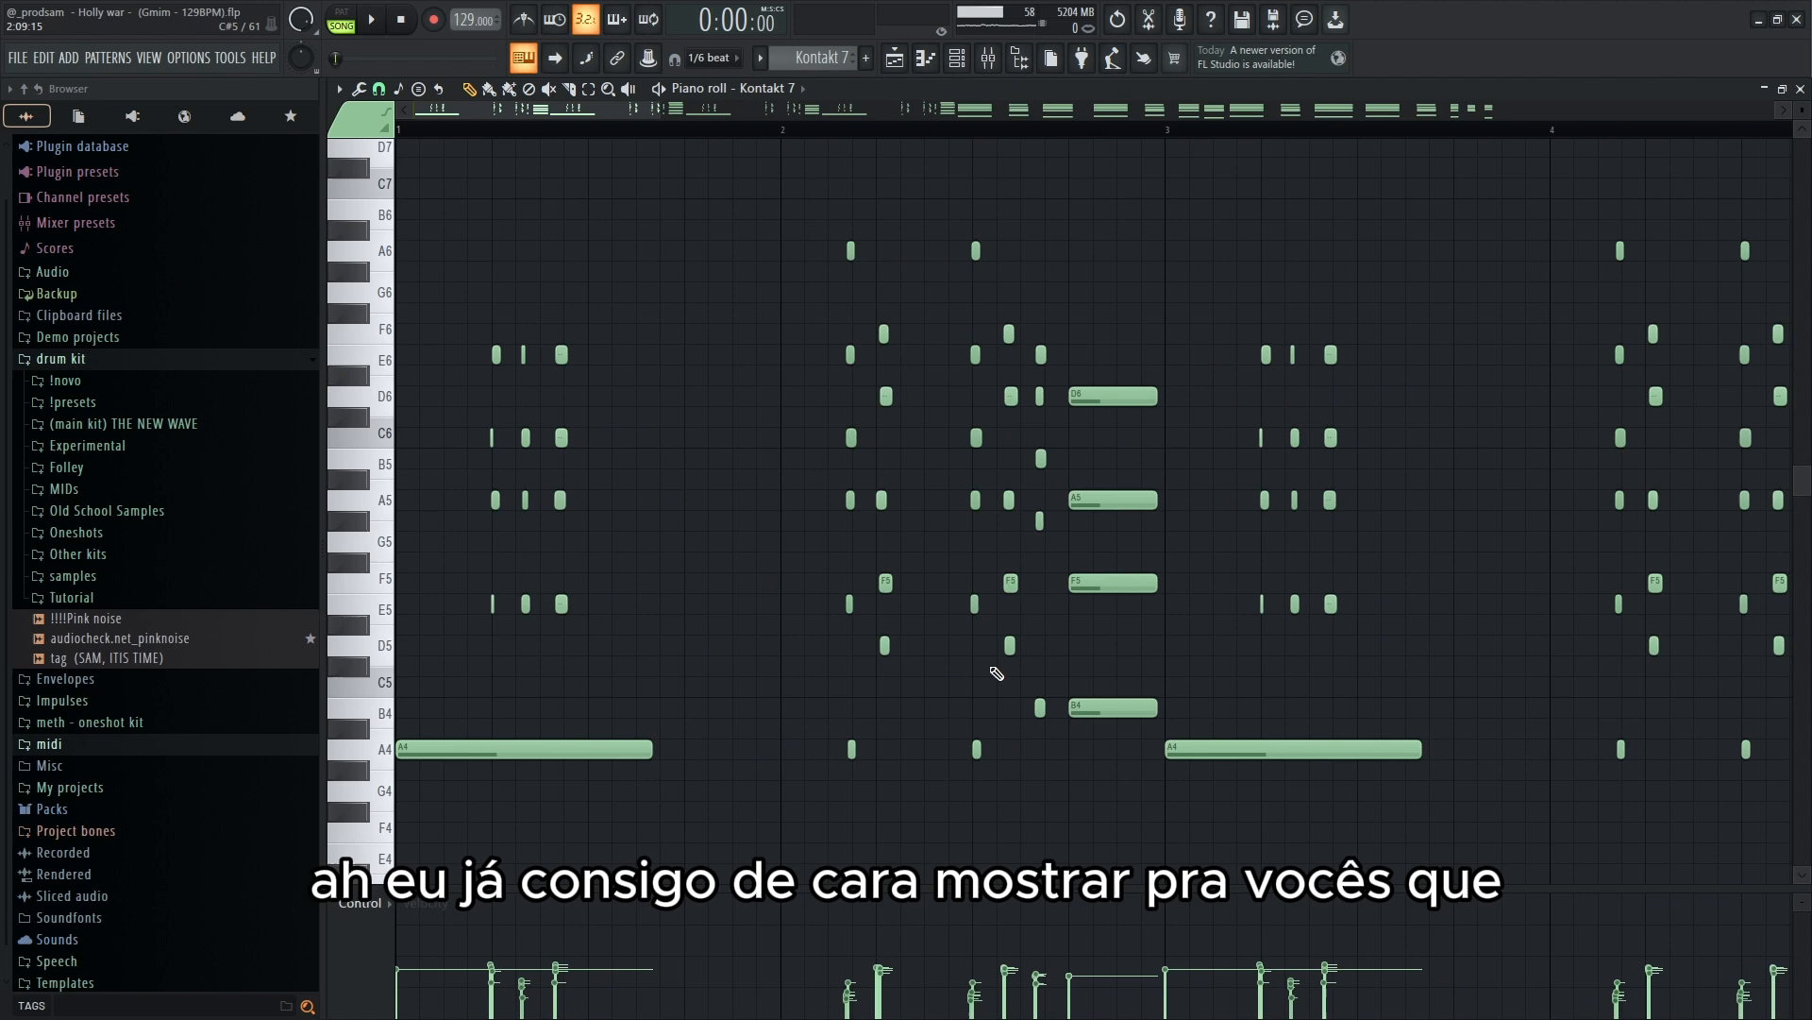
pyautogui.moveTo(1077, 820); pyautogui.dragTo(857, 534)
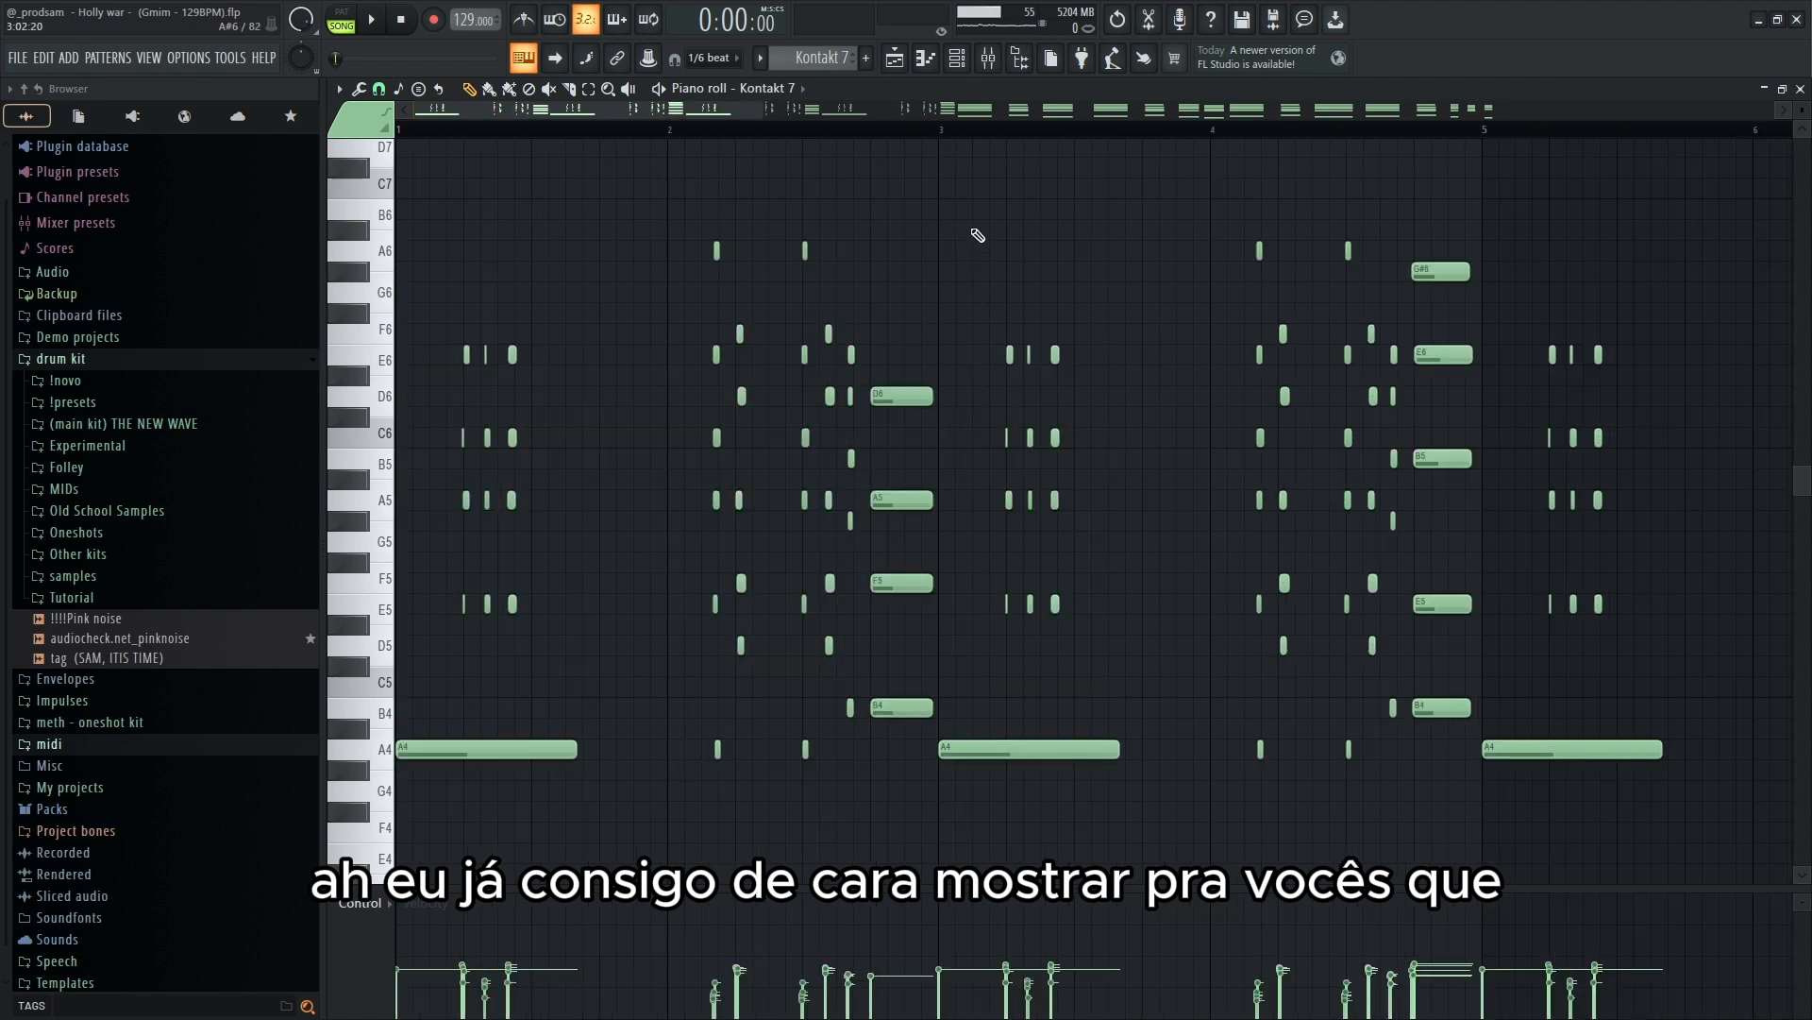
pyautogui.moveTo(978, 235); pyautogui.dragTo(1425, 776)
pyautogui.scroll(-3, 1368, 789)
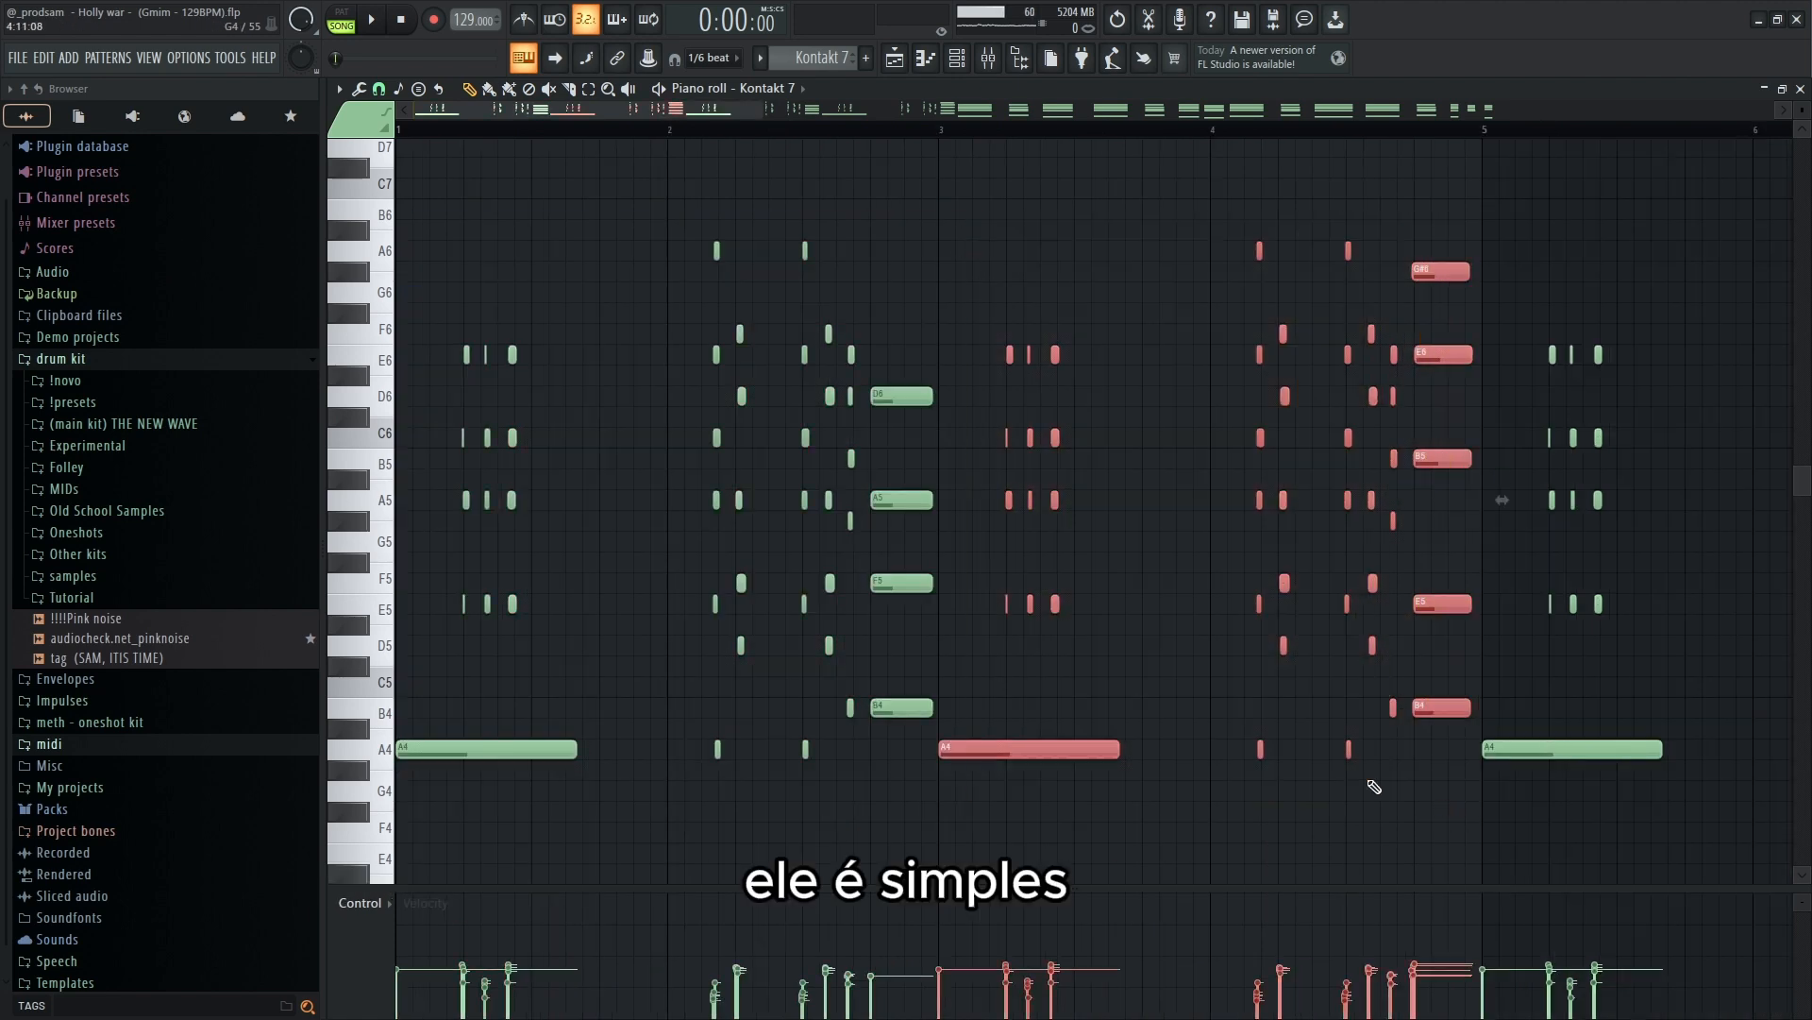
# - Highlight the motif's repetitions in bars 5 to 6 and bars 7 to 8 to compare them
pyautogui.scroll(-1, 1111, 752)
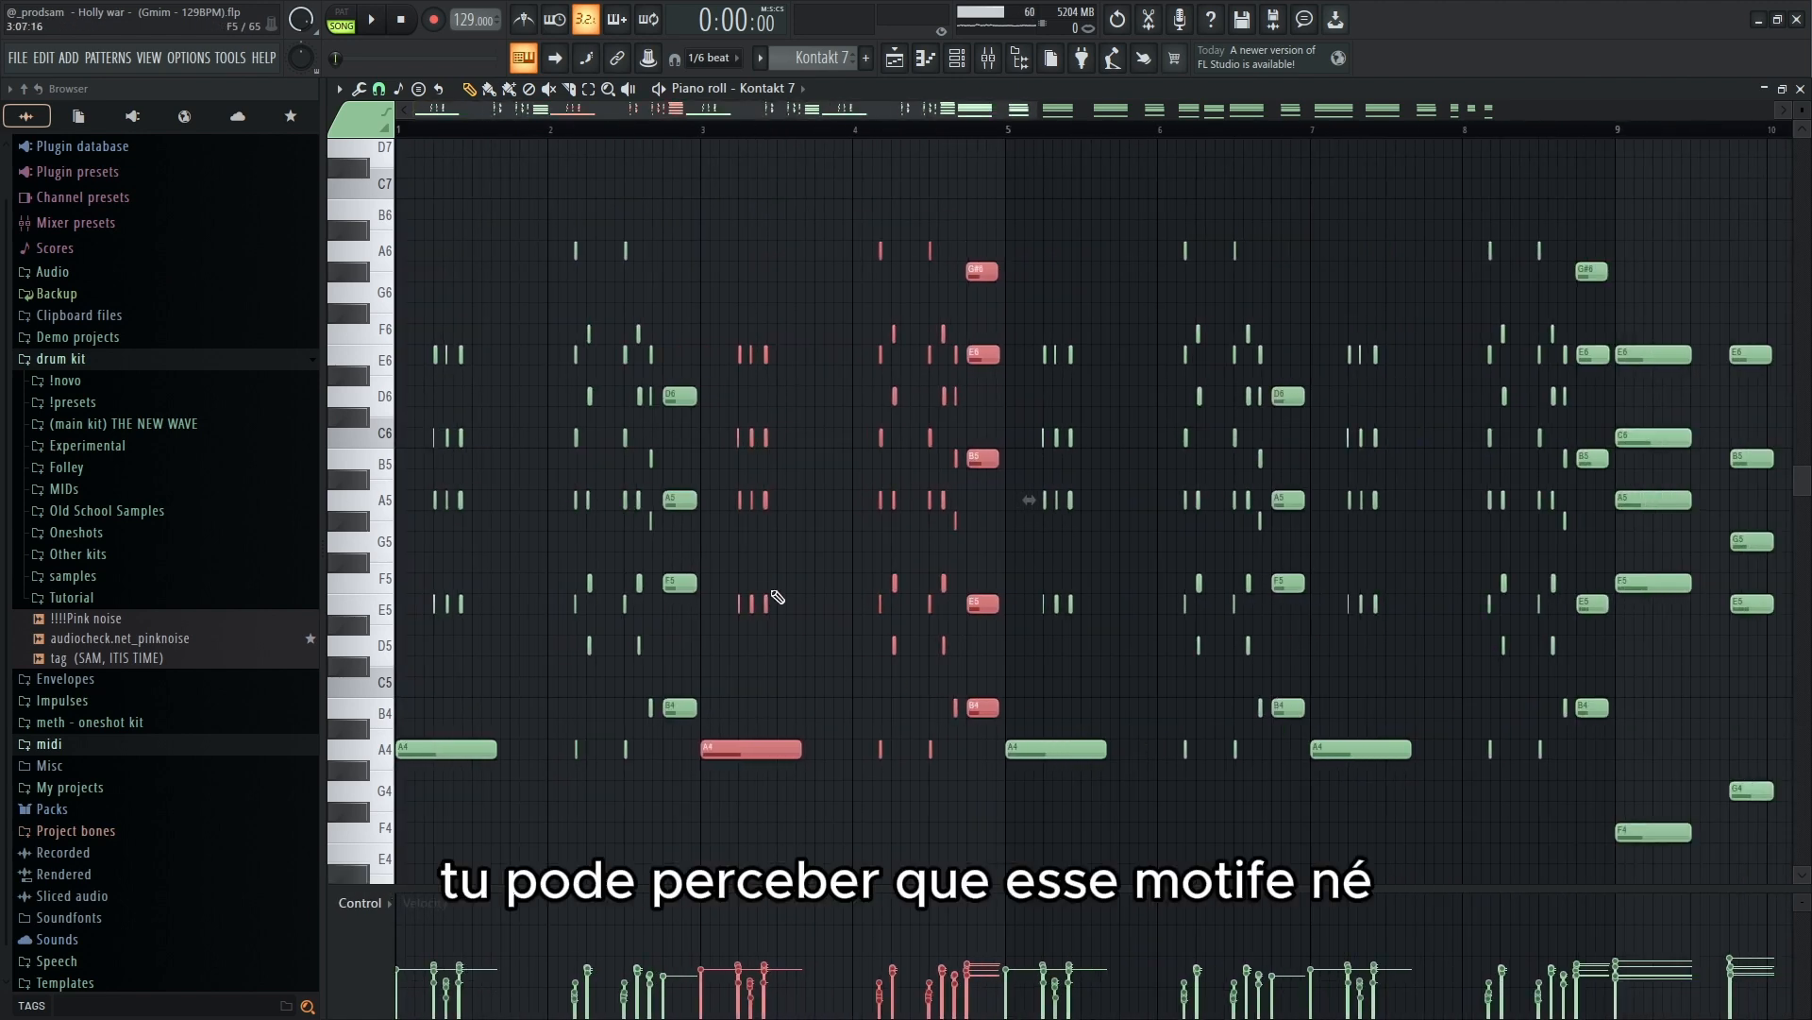
pyautogui.scroll(-1, 777, 597)
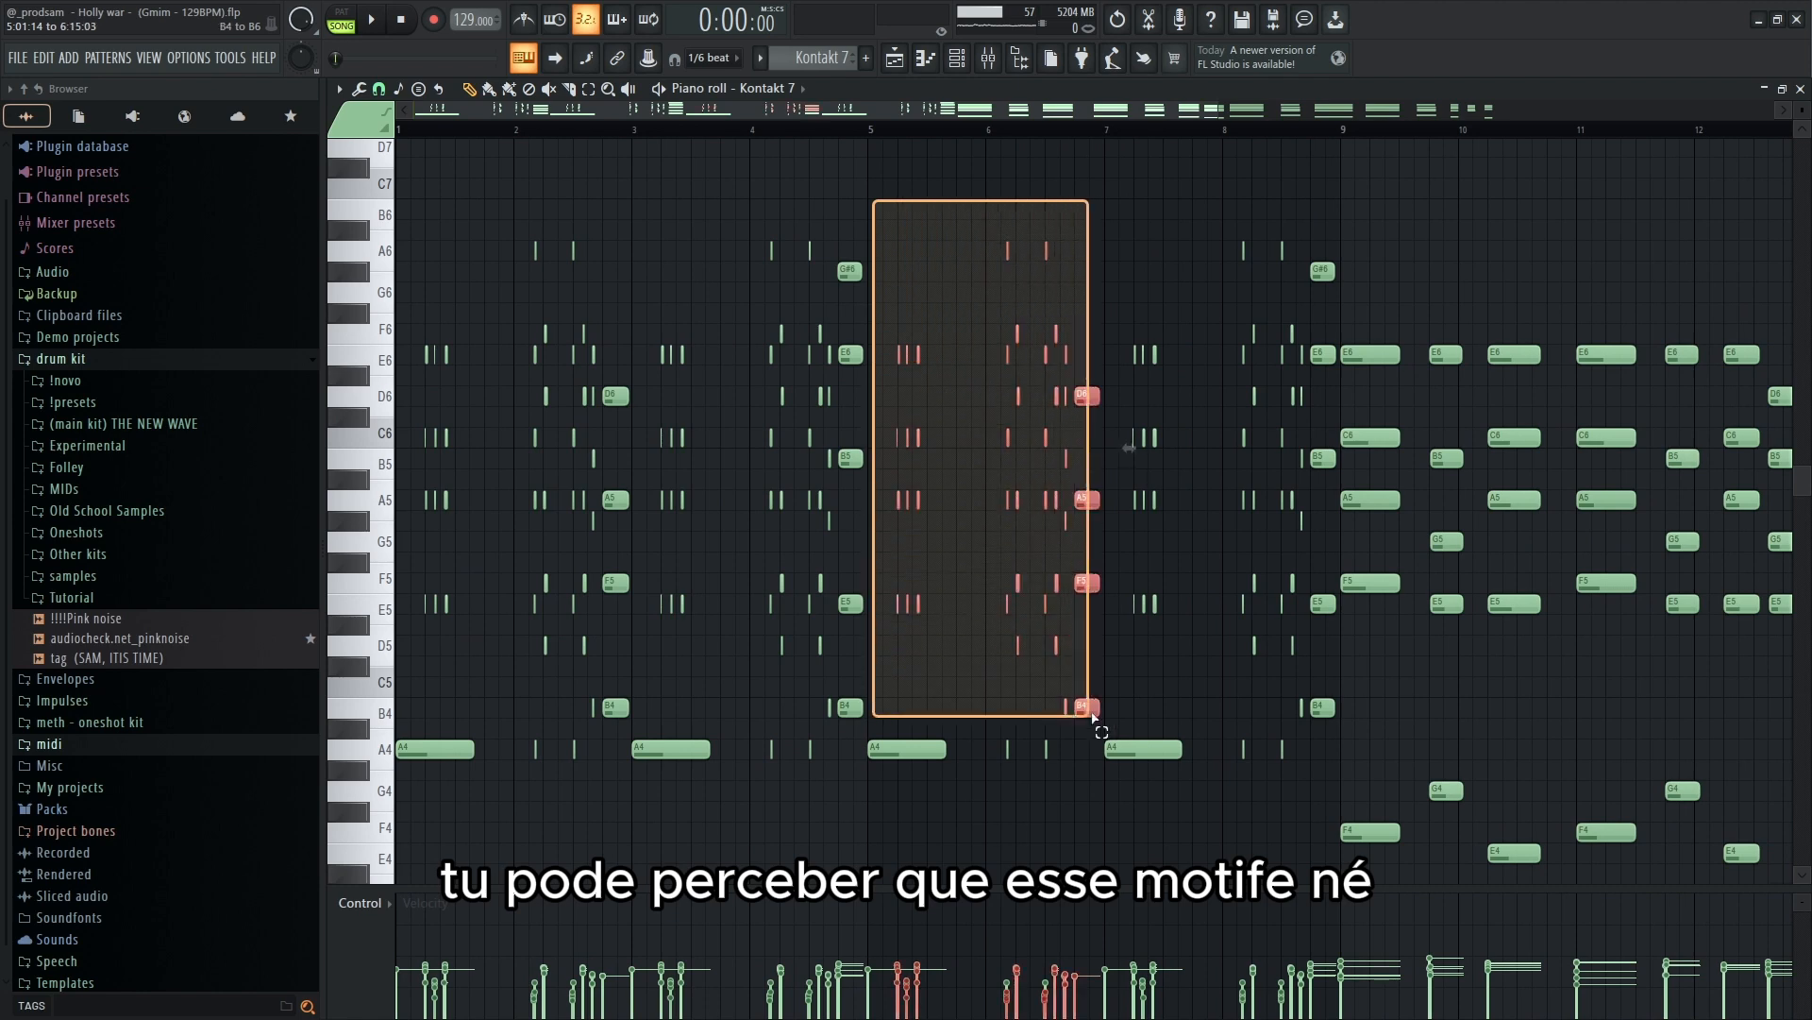
pyautogui.moveTo(1095, 798); pyautogui.dragTo(1097, 800)
pyautogui.scroll(3, 1100, 805)
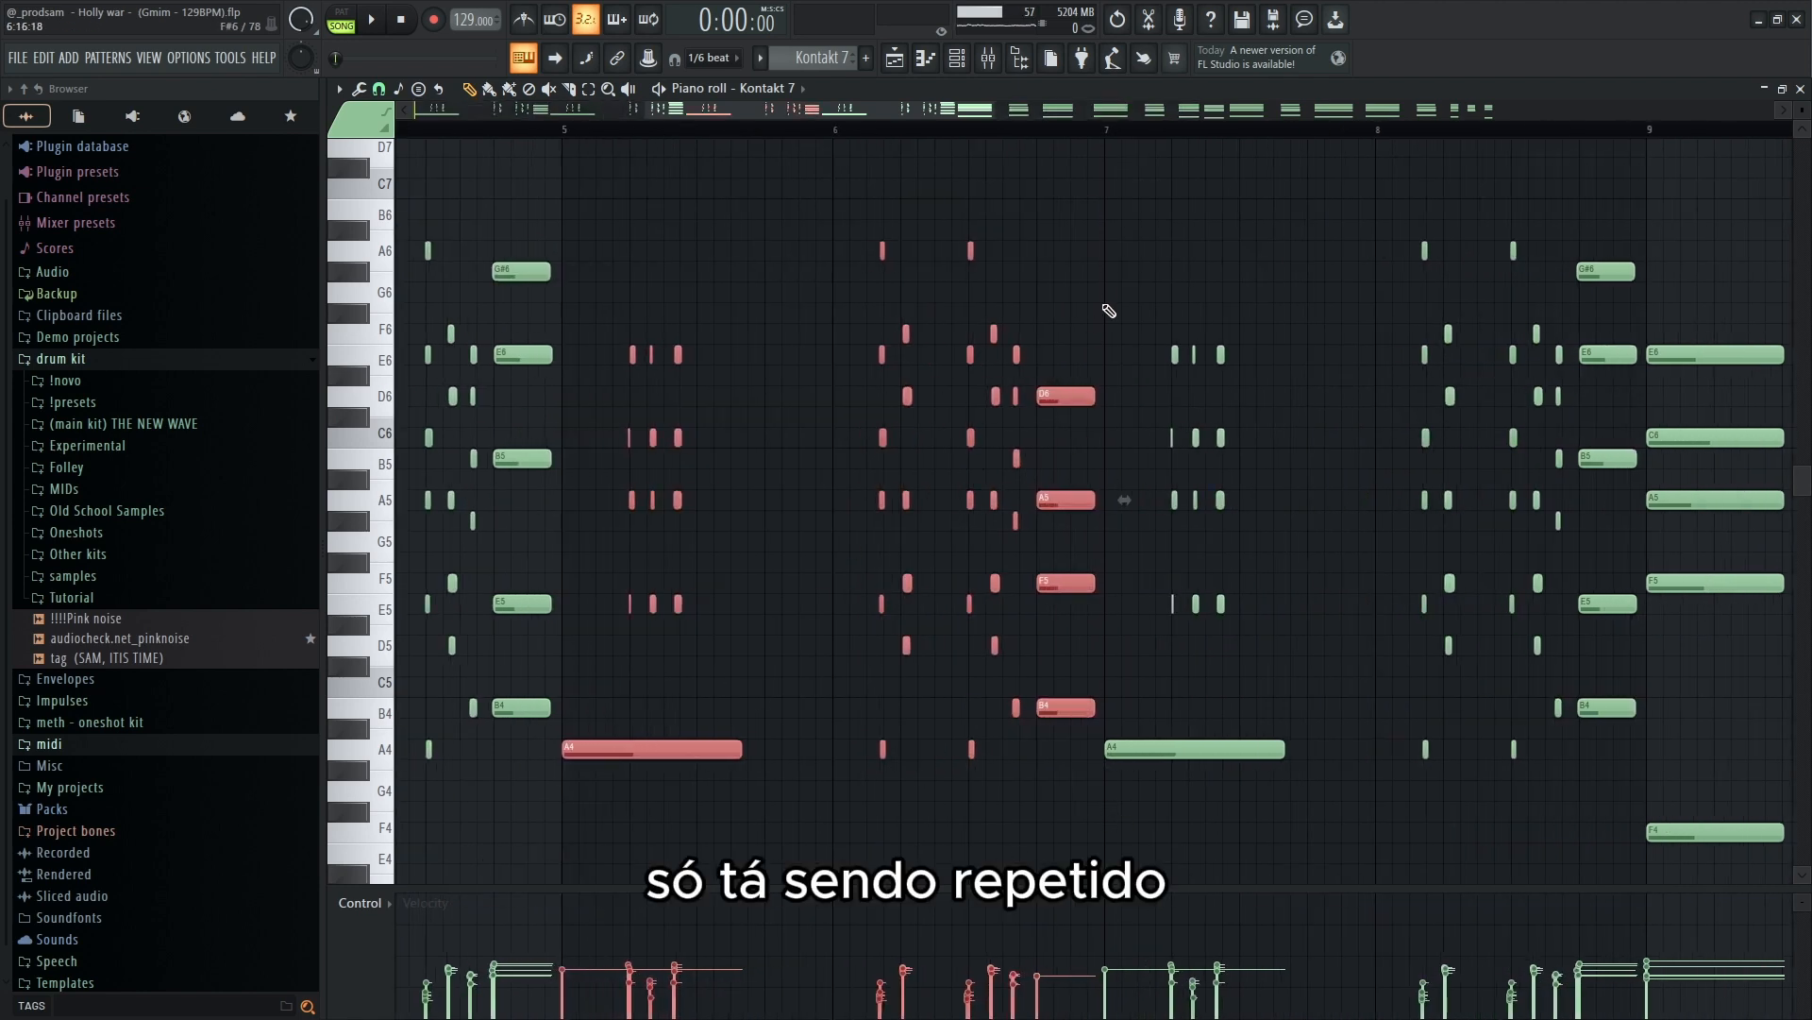
pyautogui.click(1140, 263)
pyautogui.moveTo(1166, 181); pyautogui.dragTo(1598, 840)
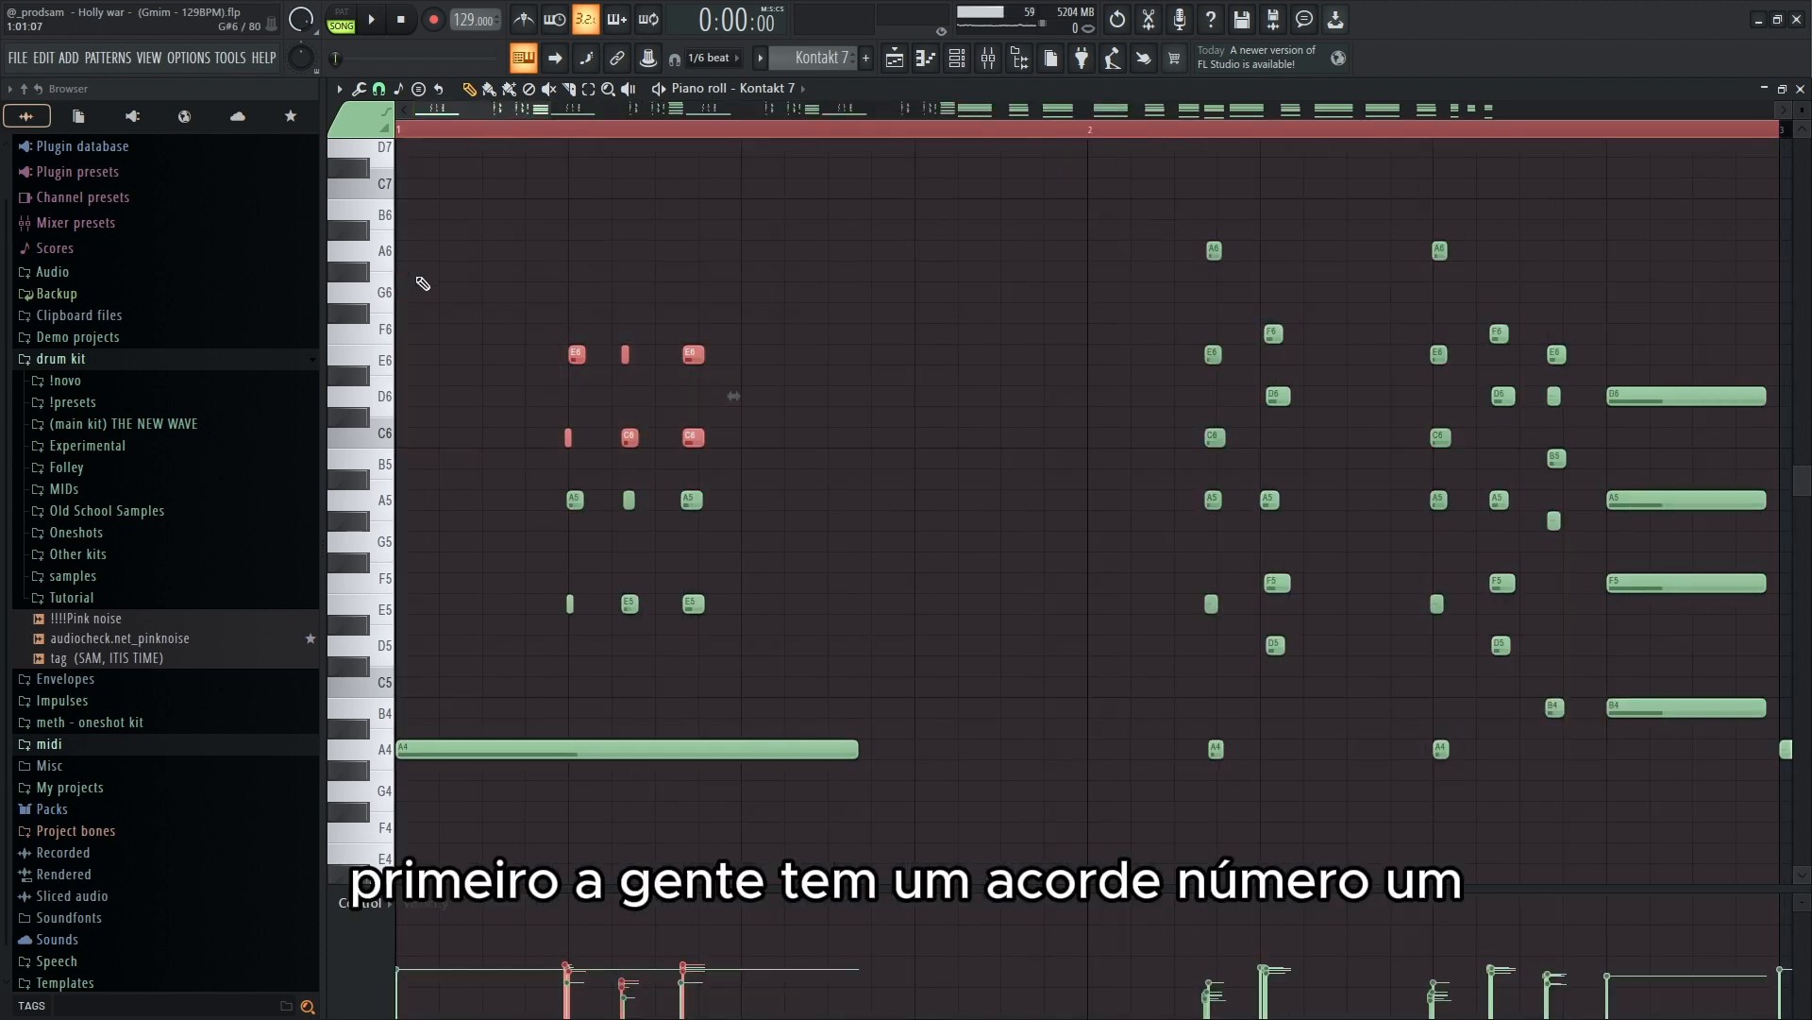
# - Highlight each of the three short chords in bar 1 of the Kontakt 7 piano roll in turn
pyautogui.scroll(3, 417, 421)
pyautogui.keyDown('ctrl'); pyautogui.click(536, 493); pyautogui.keyUp('ctrl')
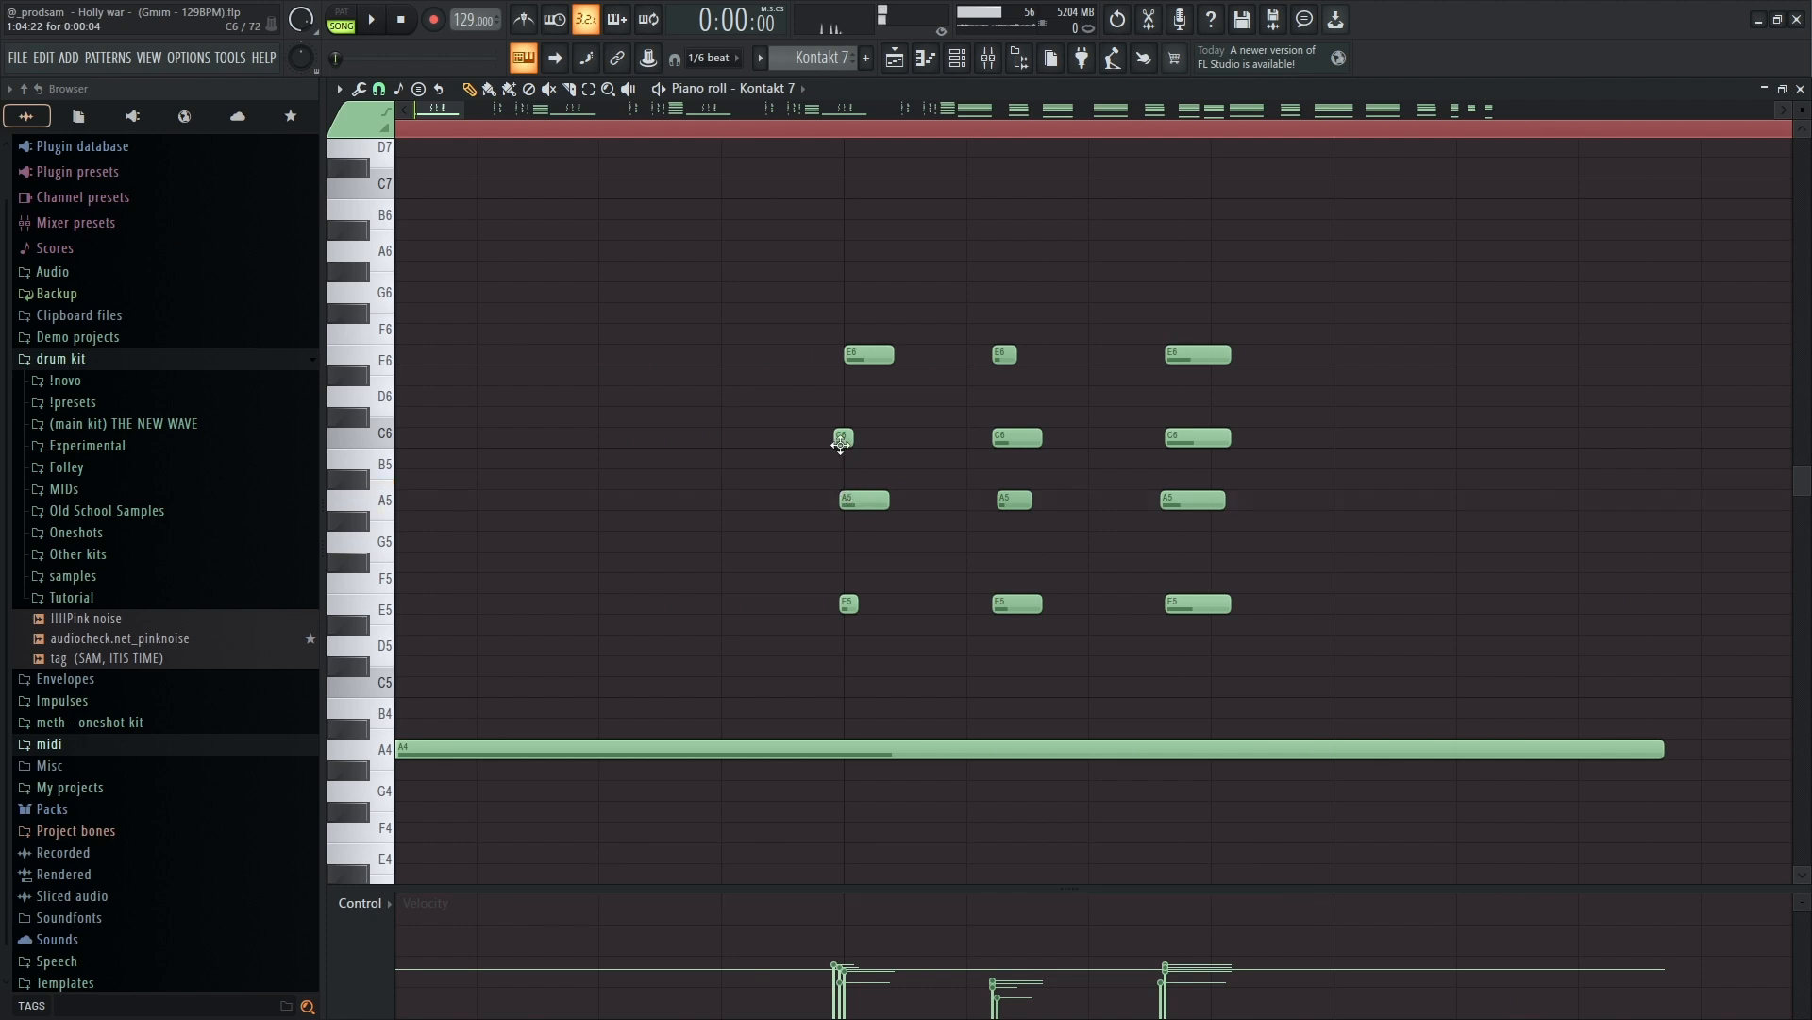
pyautogui.moveTo(890, 325); pyautogui.dragTo(839, 467)
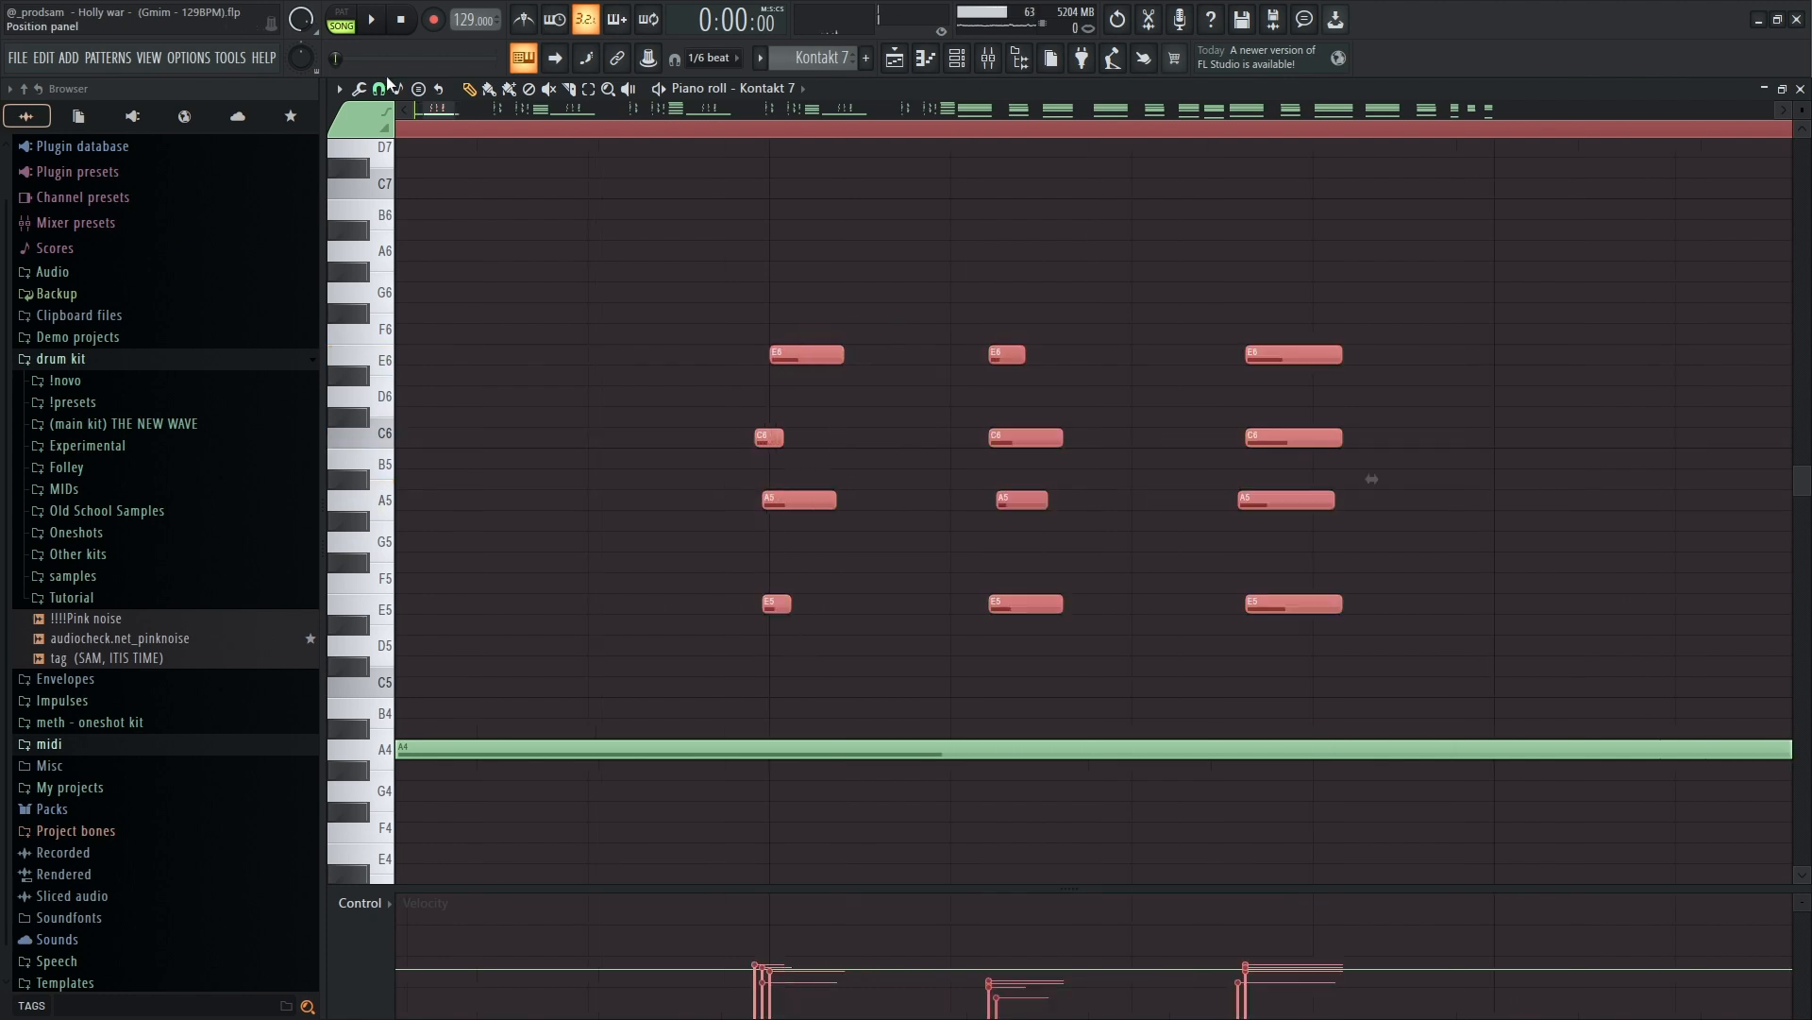
pyautogui.click(379, 89)
pyautogui.click(411, 322)
pyautogui.moveTo(634, 291); pyautogui.dragTo(963, 646)
pyautogui.moveTo(1093, 639); pyautogui.dragTo(982, 283)
pyautogui.moveTo(1283, 262); pyautogui.dragTo(1344, 627)
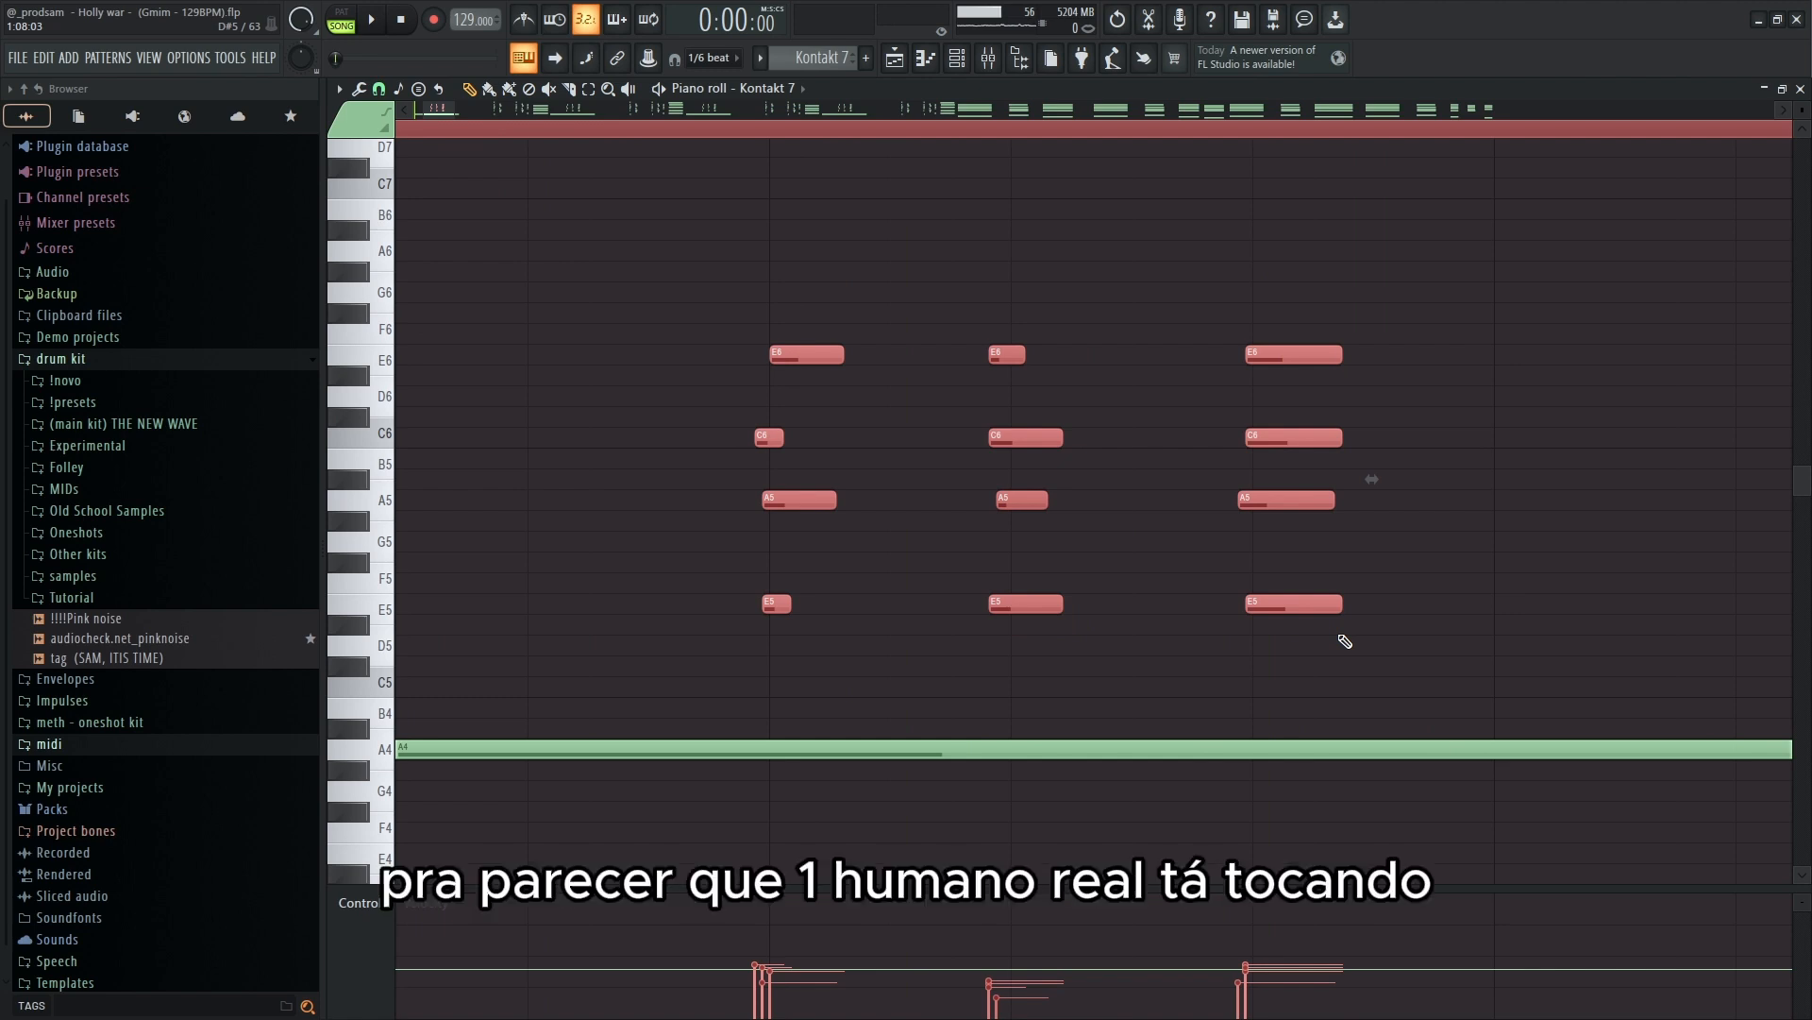
# - Clear the selection and examine the staggered starts and differing lengths of the notes in bar 1's short chords
pyautogui.keyDown('ctrl'); pyautogui.click(1029, 270); pyautogui.keyUp('ctrl')
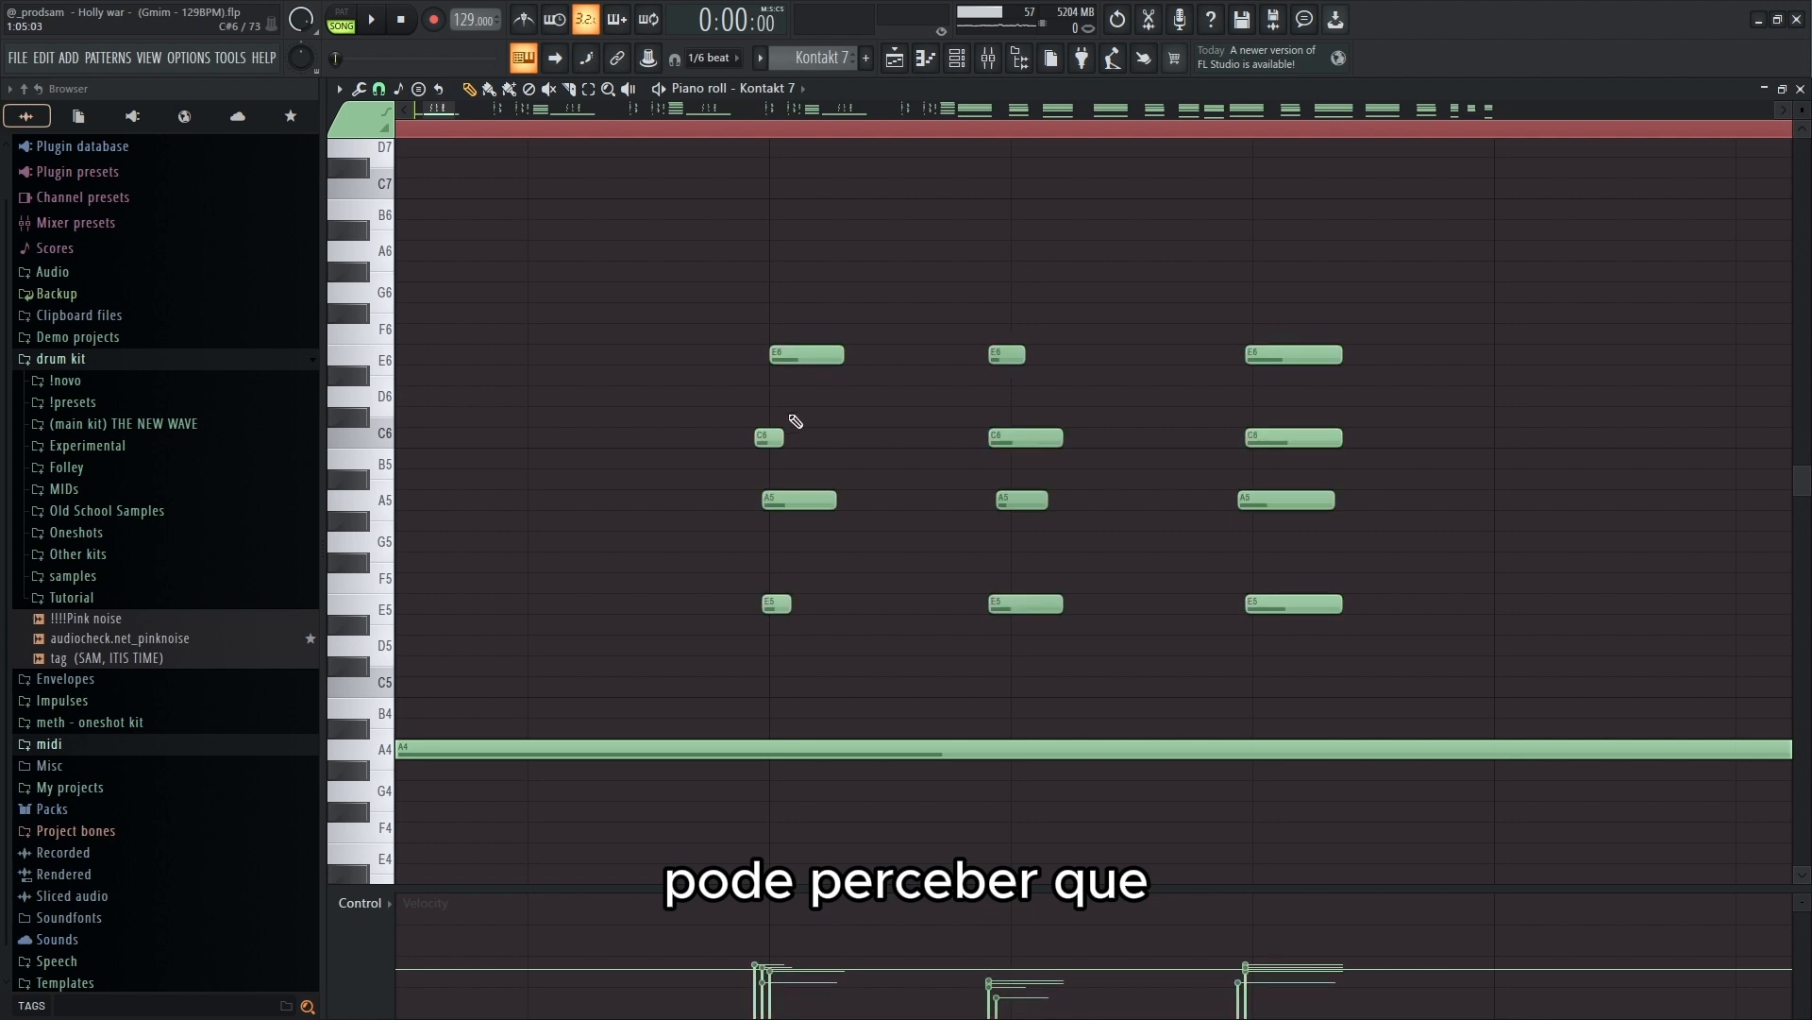
pyautogui.moveTo(804, 446); pyautogui.dragTo(917, 468)
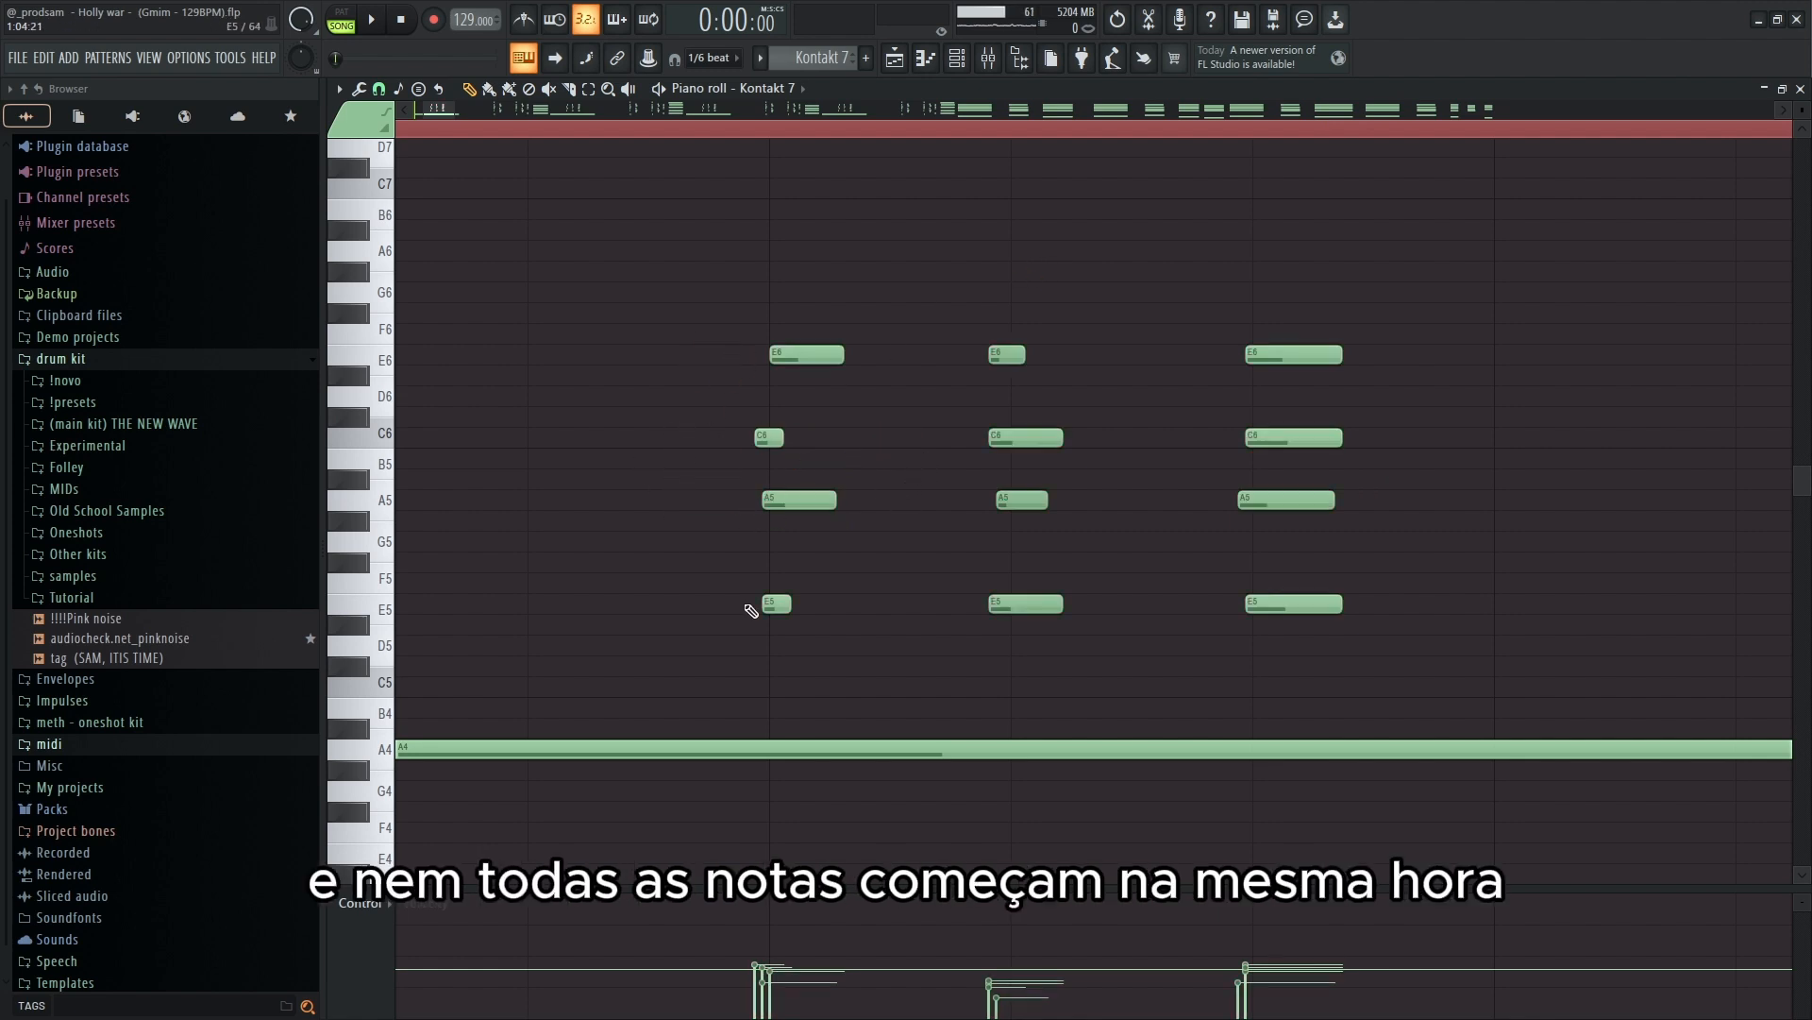
pyautogui.keyDown('ctrl'); pyautogui.scroll(-3, 753, 604); pyautogui.keyUp('ctrl')
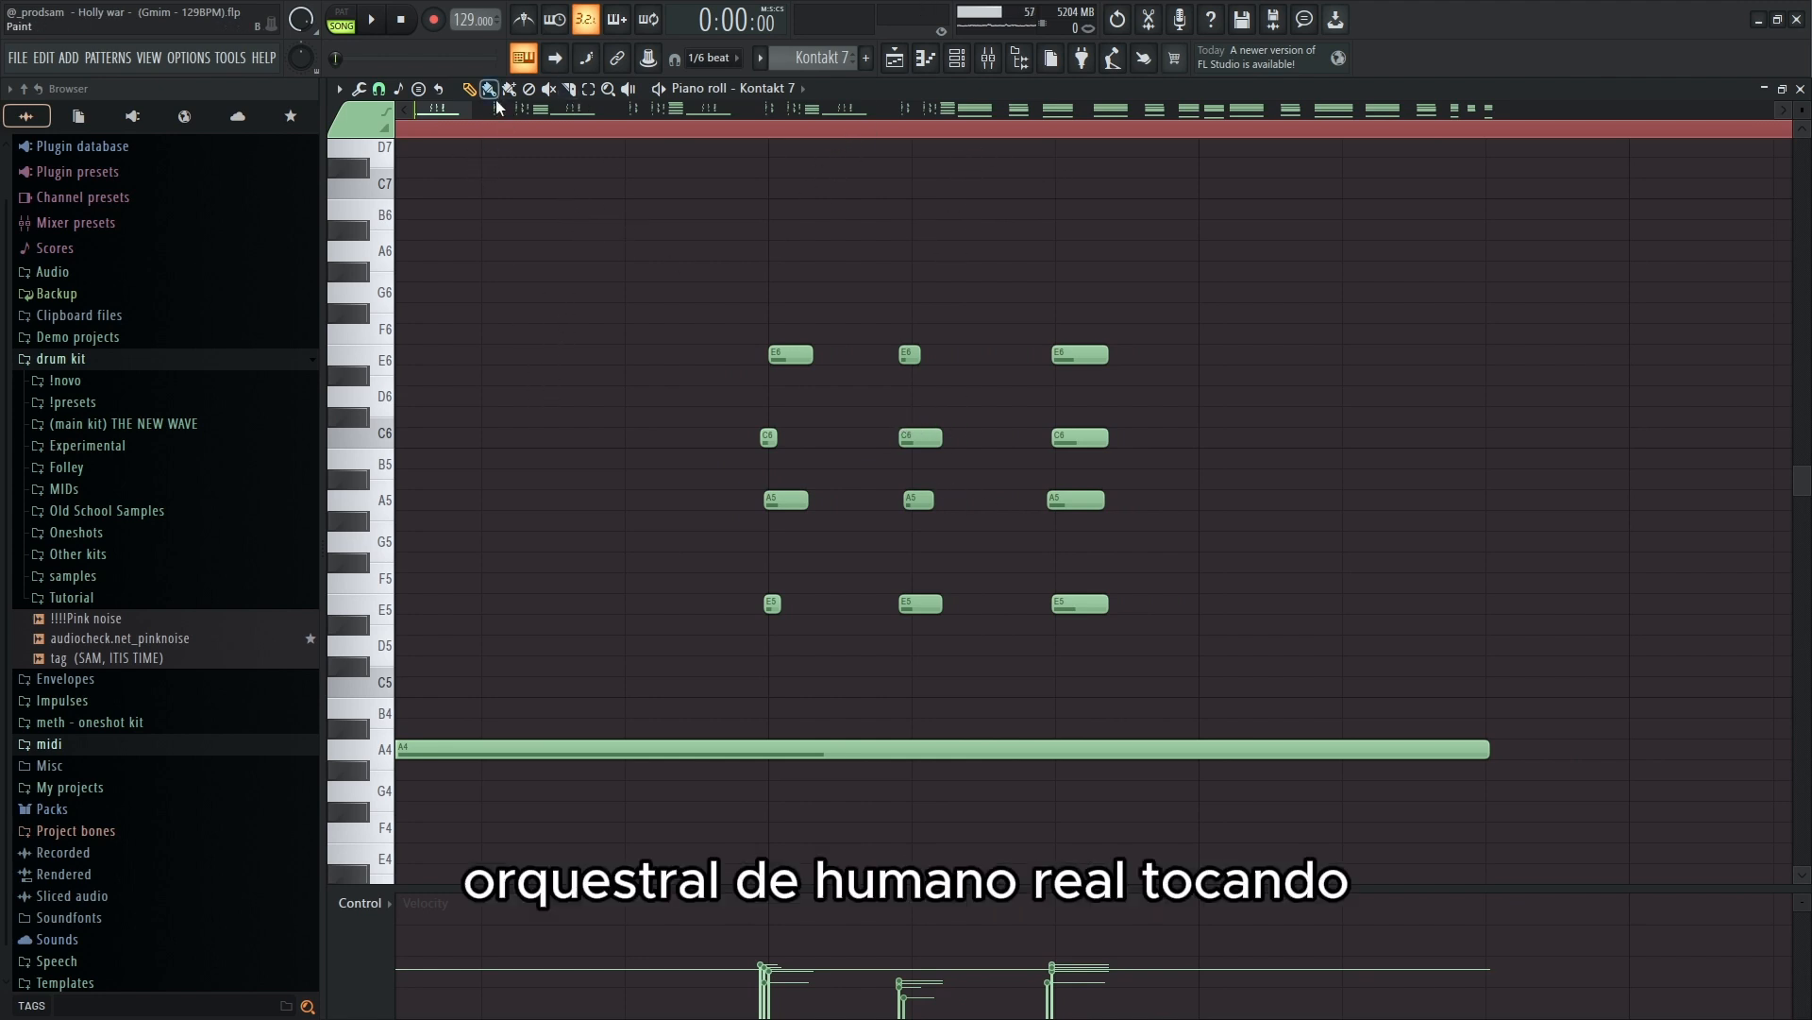
# - Highlight the three repeated short chords in bar 1, including their long A4 bass note
pyautogui.moveTo(490, 284); pyautogui.dragTo(969, 719)
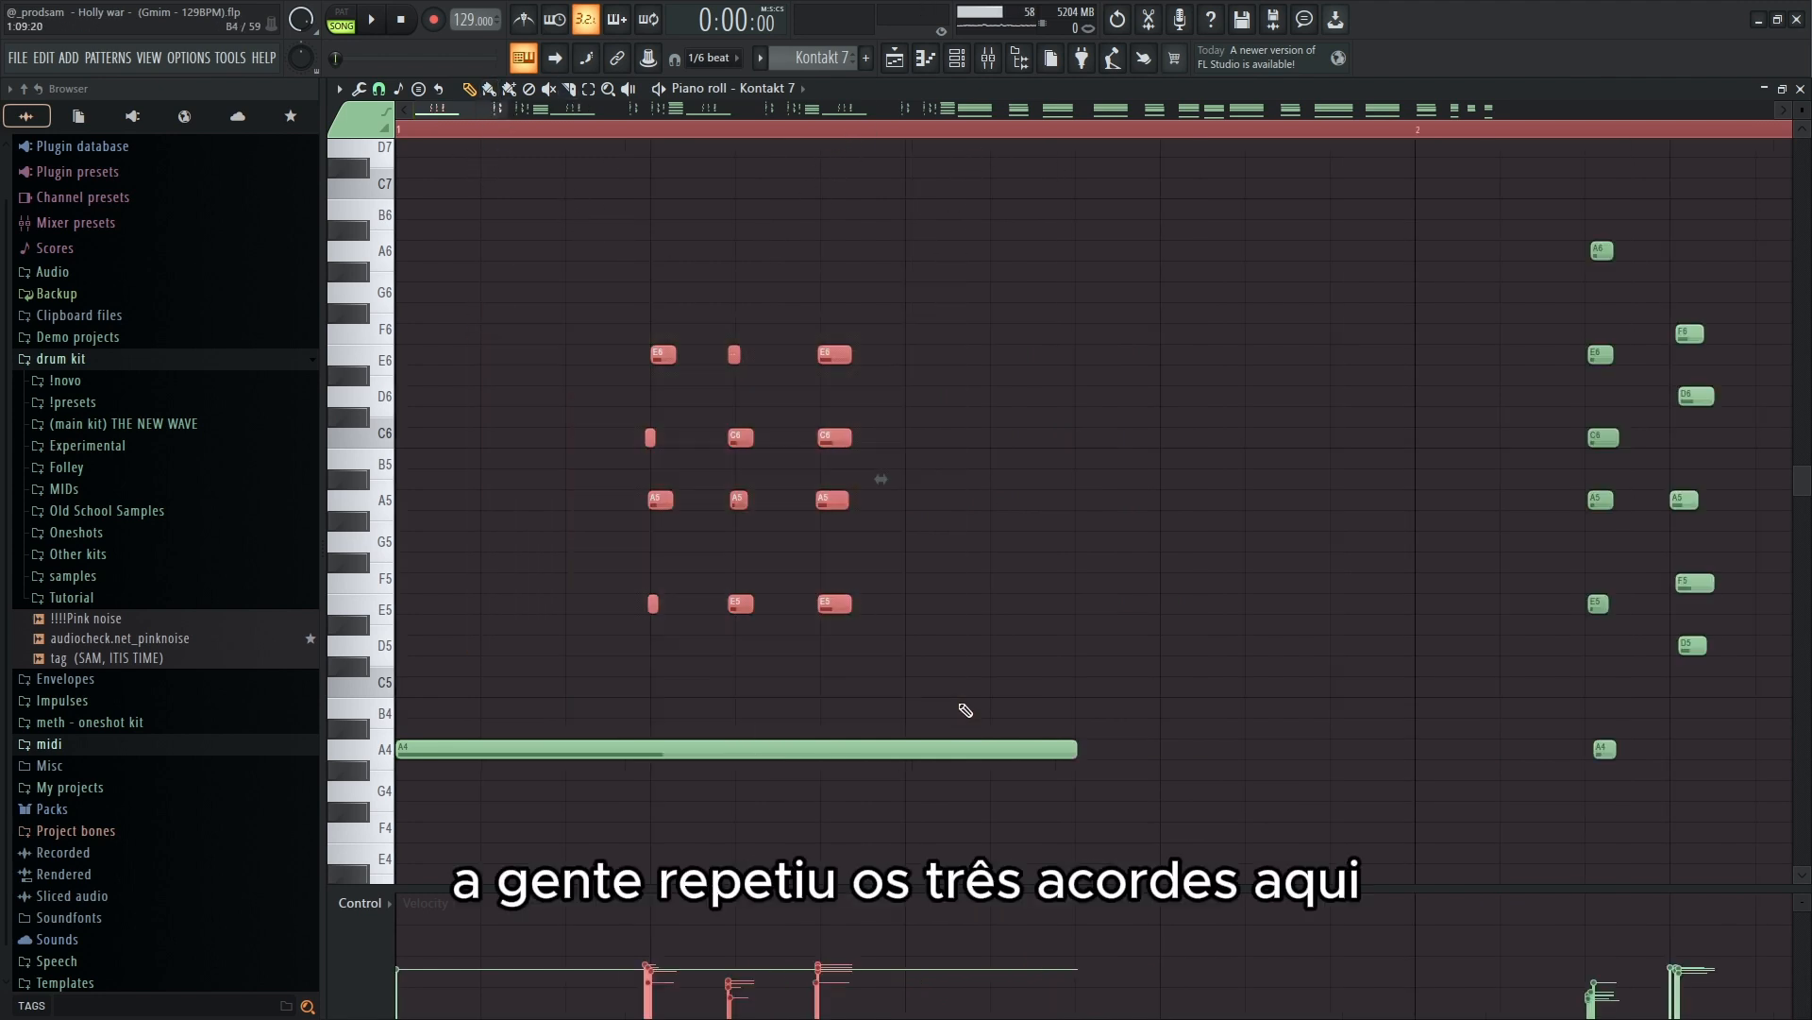
pyautogui.scroll(-3, 623, 590)
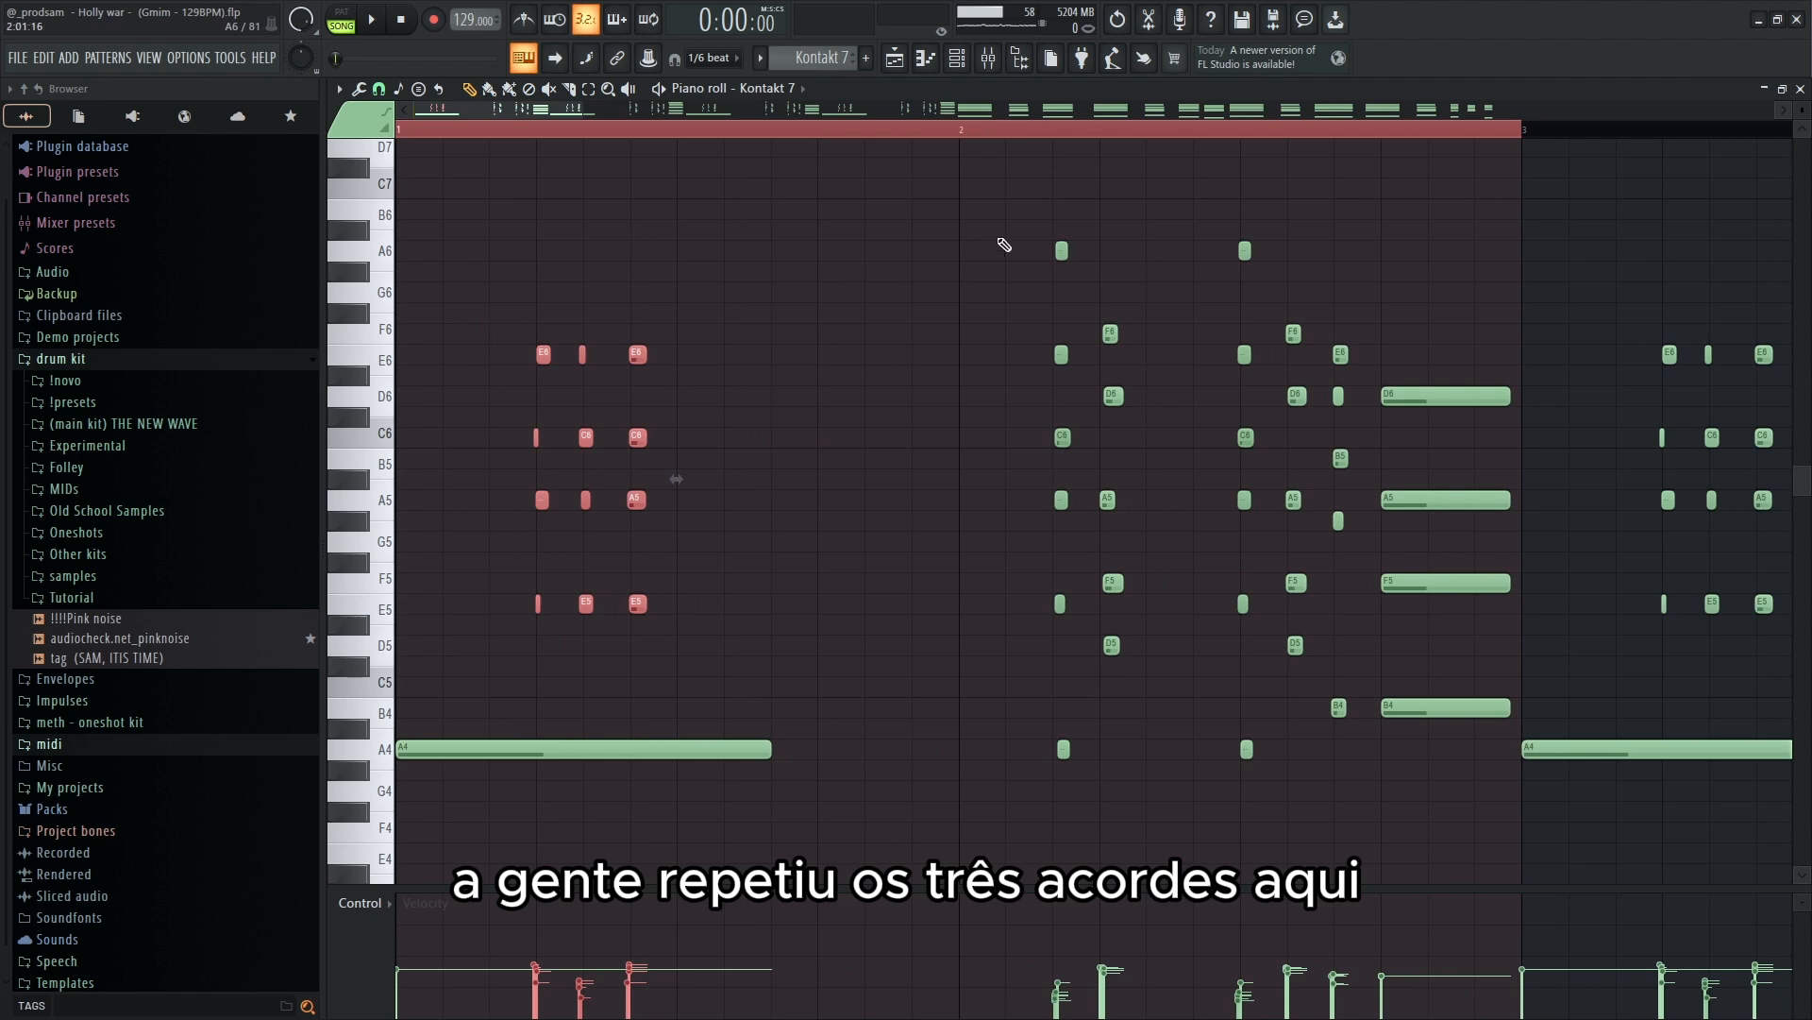
pyautogui.moveTo(982, 223); pyautogui.dragTo(324, 774)
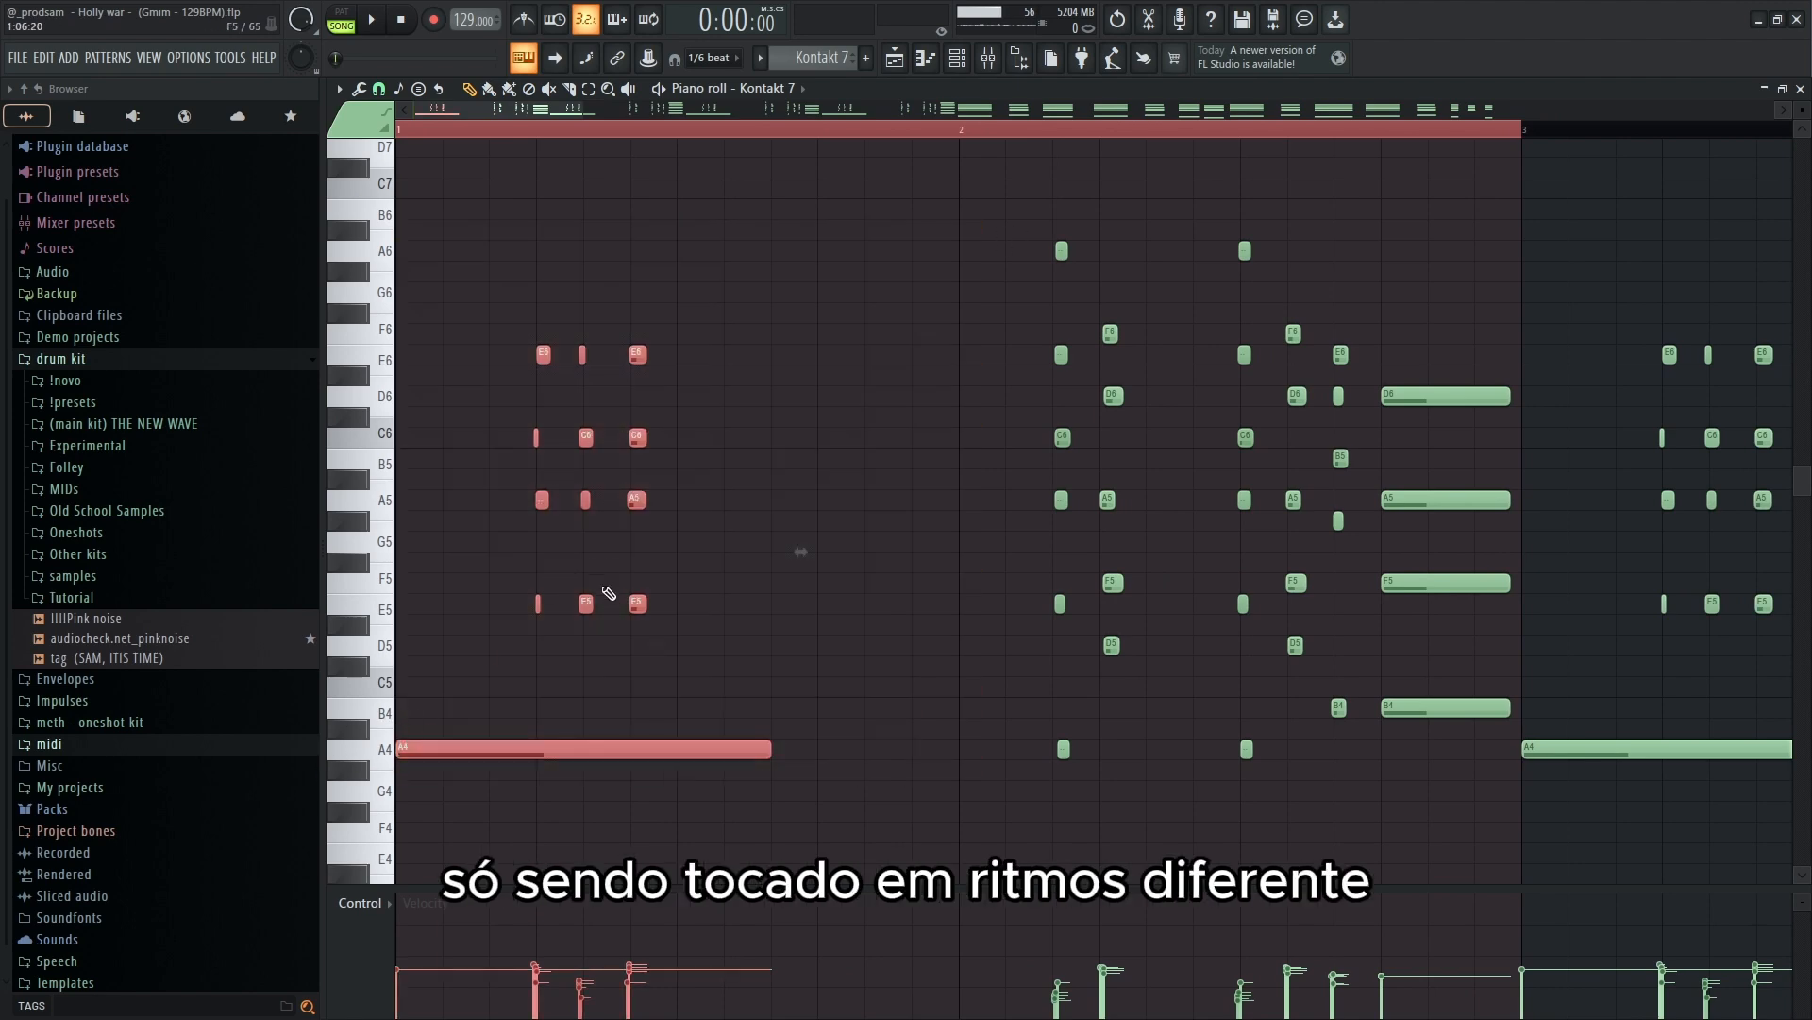
pyautogui.scroll(-1, 1053, 719)
pyautogui.scroll(7, 968, 755)
# - Highlight the first short chord in bar 2 and add the D minor chord that follows it
pyautogui.moveTo(989, 819); pyautogui.dragTo(874, 188)
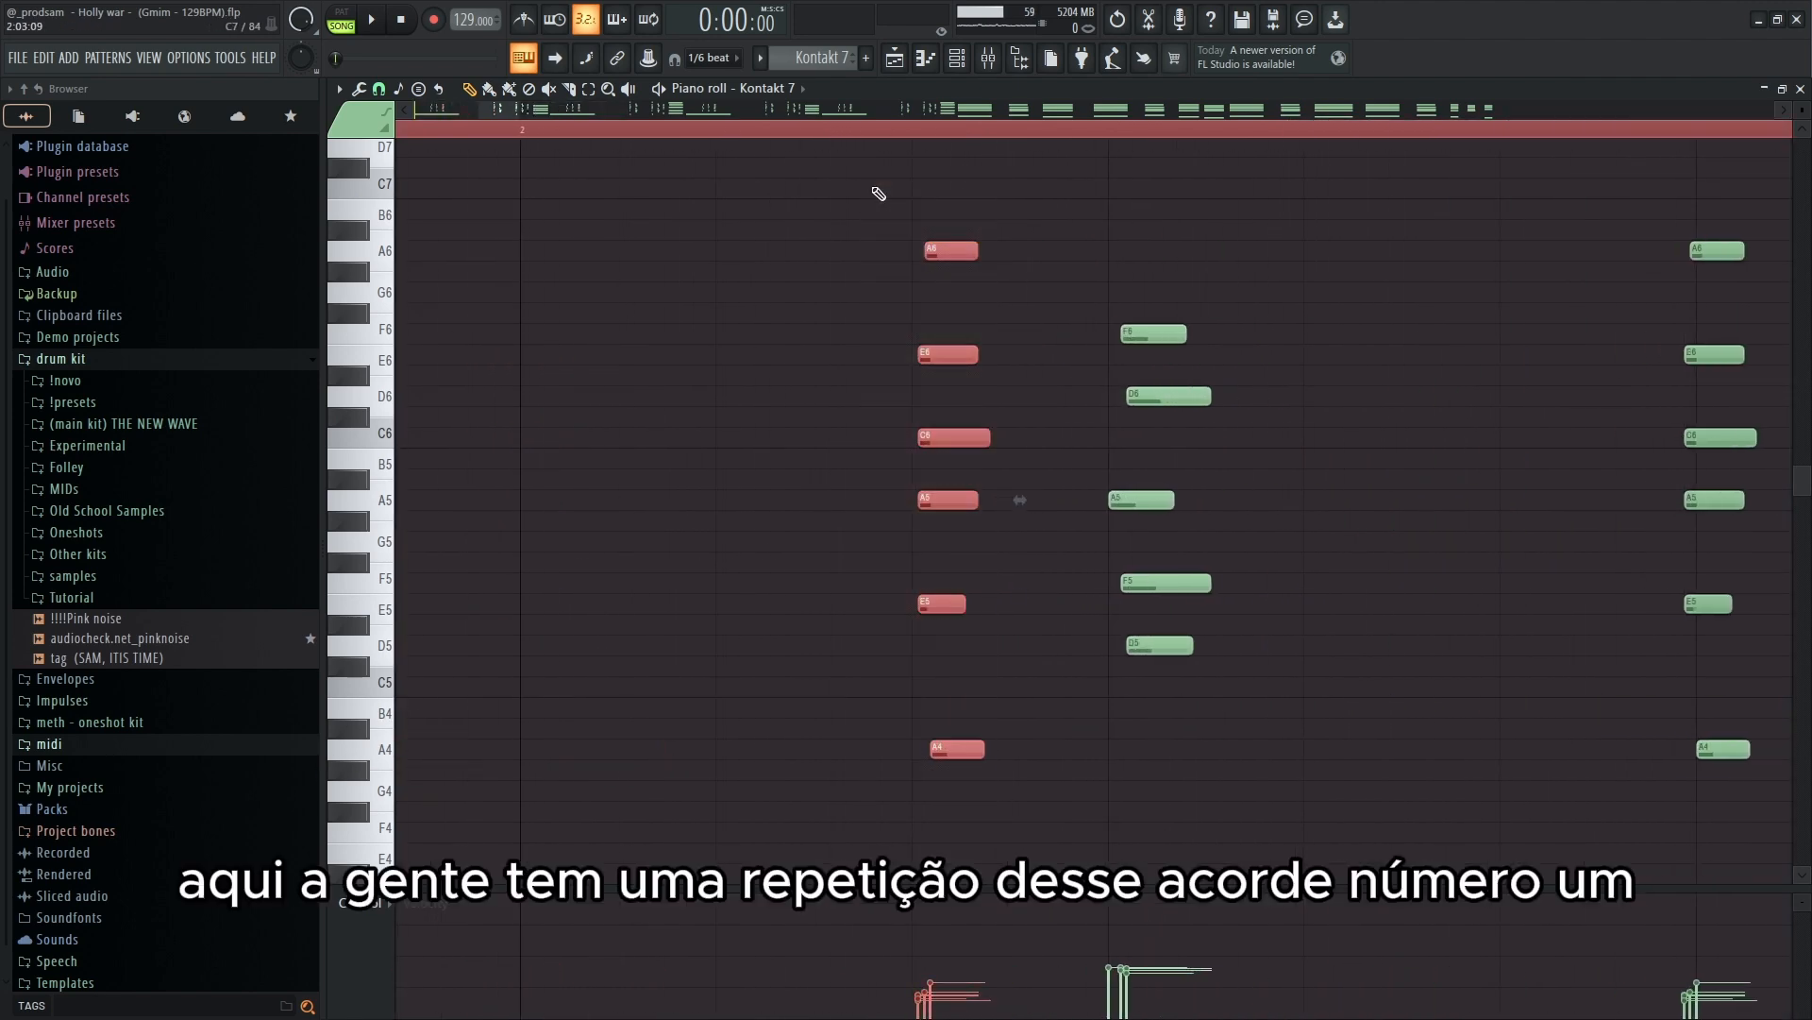
pyautogui.scroll(-4, 916, 505)
pyautogui.scroll(-3, 972, 559)
pyautogui.scroll(5, 1032, 658)
pyautogui.moveTo(1029, 672); pyautogui.dragTo(914, 264)
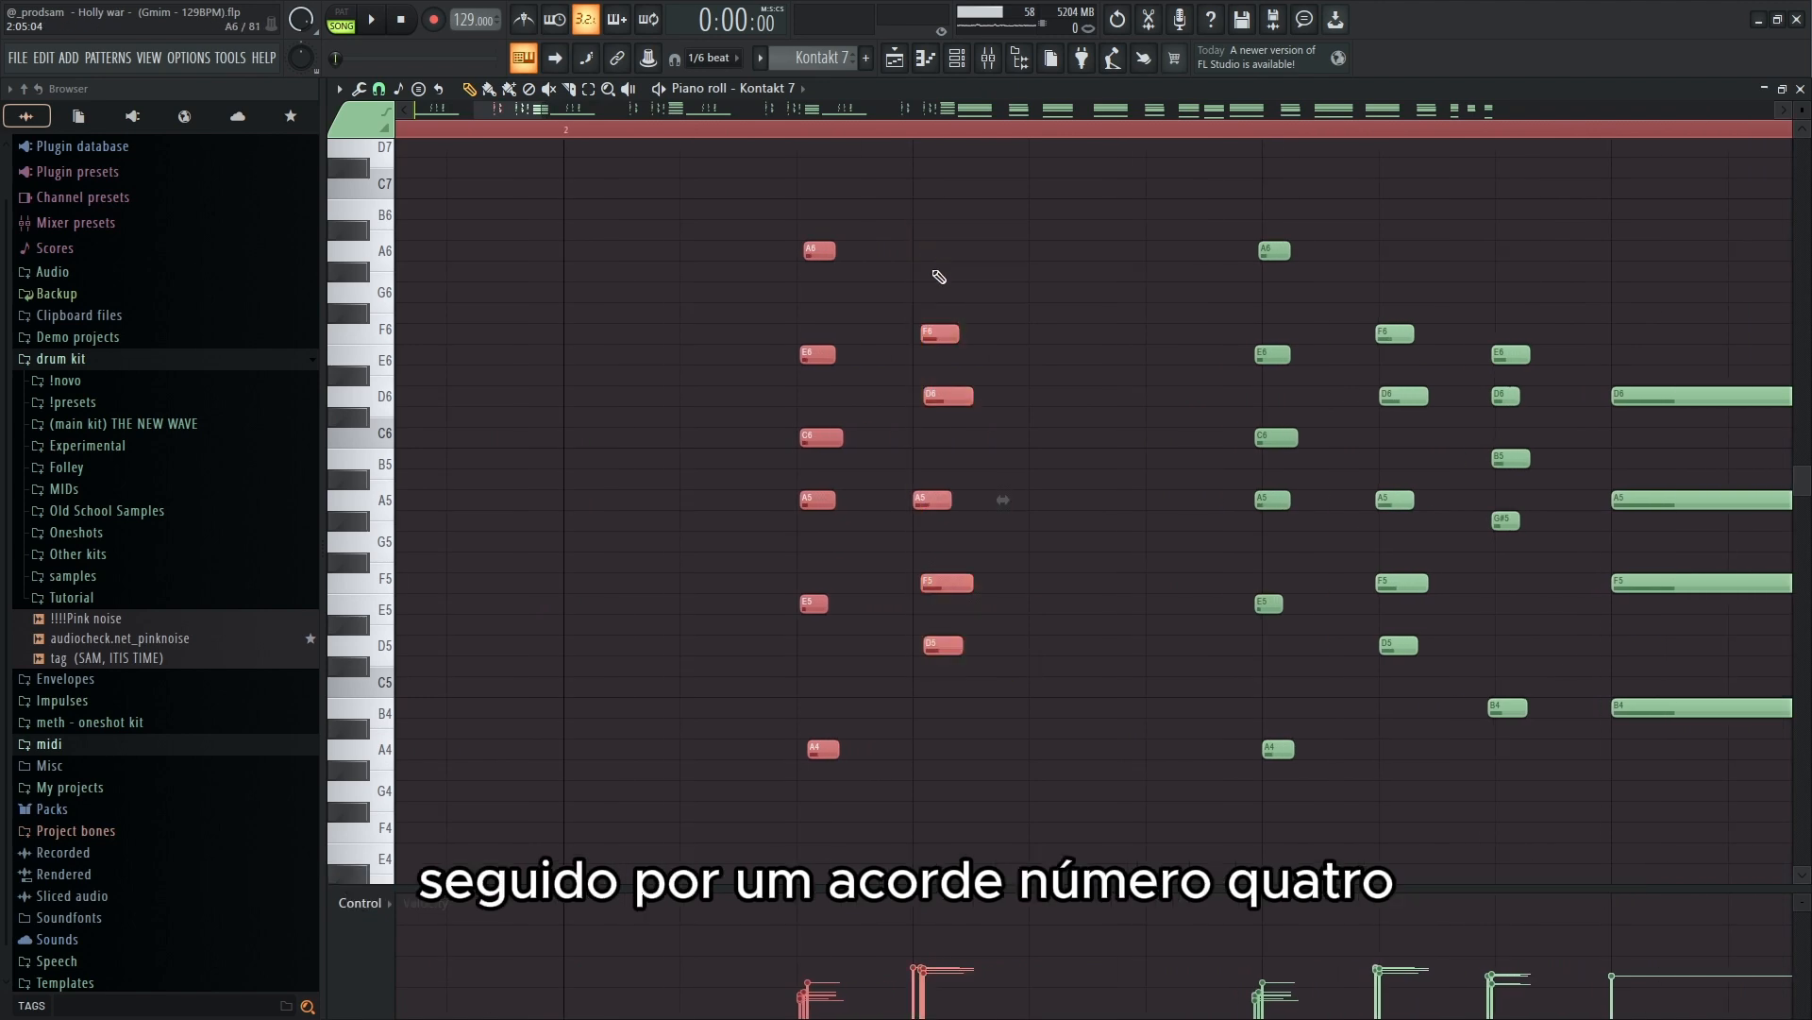
pyautogui.keyDown('ctrl'); pyautogui.click(1048, 270); pyautogui.keyUp('ctrl')
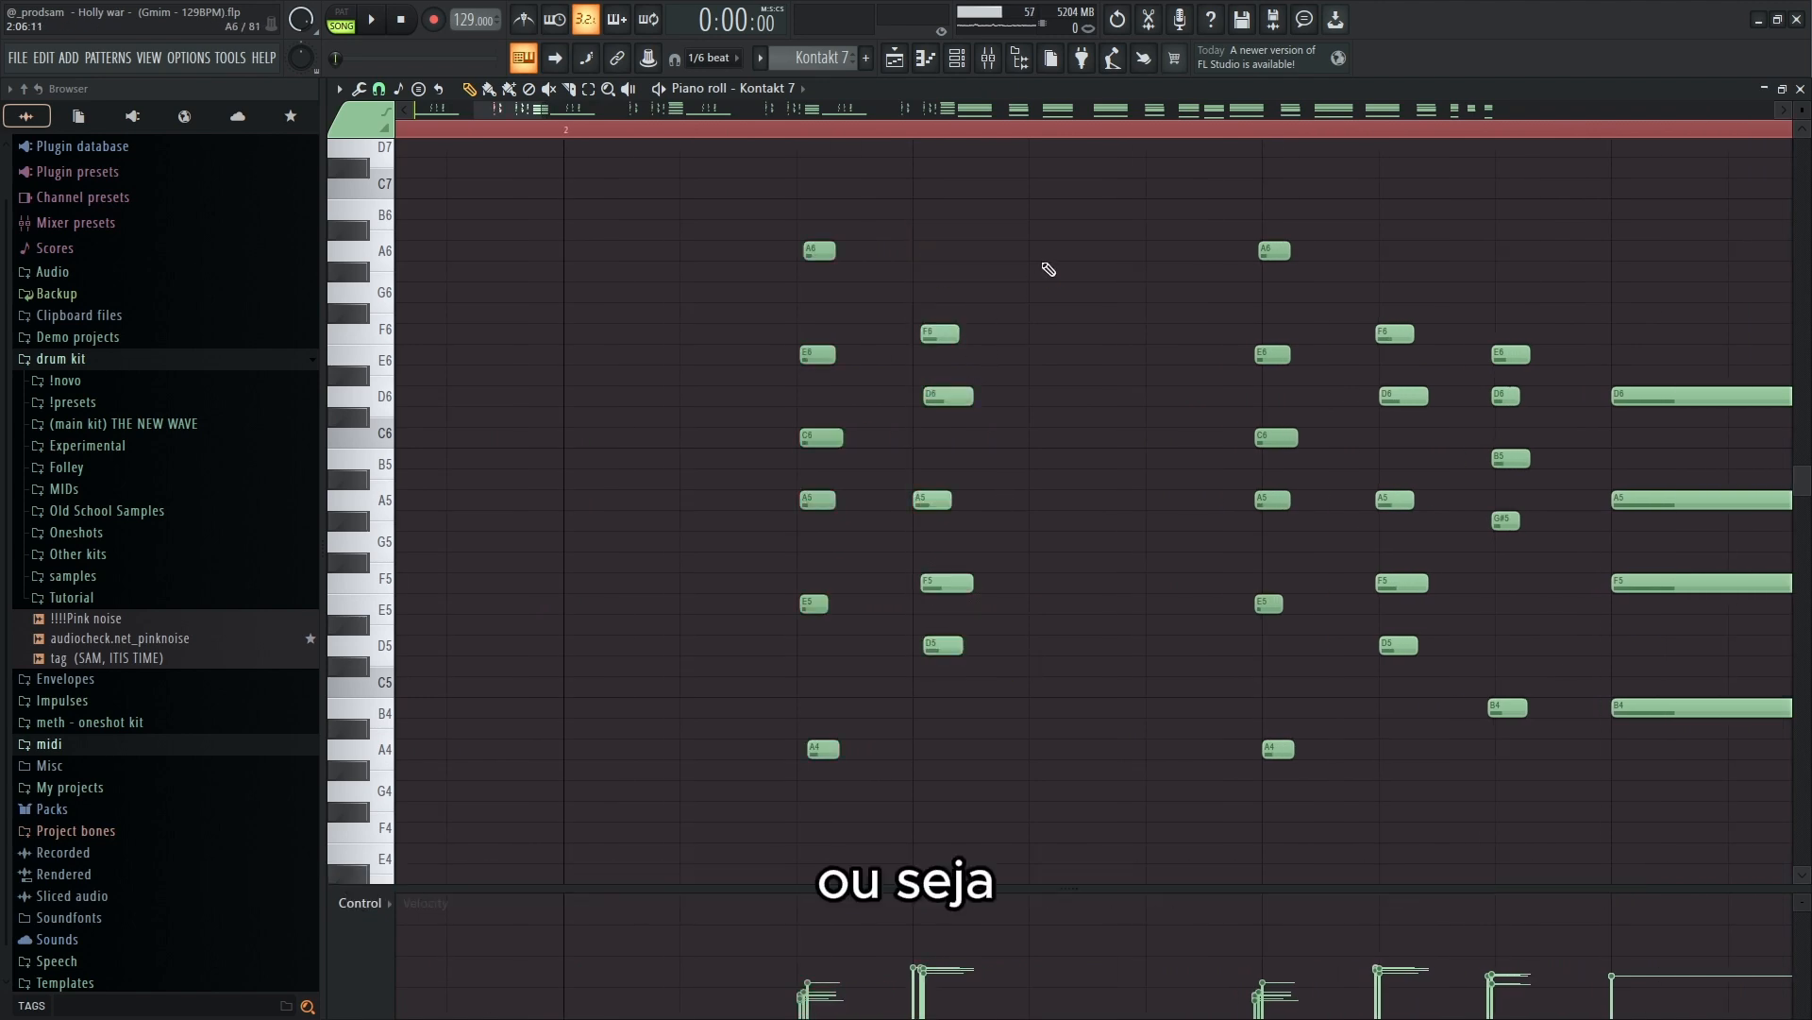
# - Compare bar 1's chords with both occurrences of the two-chord pair in bar 2 by highlighting each group
pyautogui.scroll(-5, 887, 378)
pyautogui.moveTo(736, 834); pyautogui.dragTo(283, 352)
pyautogui.scroll(5, 687, 283)
pyautogui.moveTo(731, 229); pyautogui.dragTo(833, 784)
pyautogui.moveTo(982, 683); pyautogui.dragTo(902, 253)
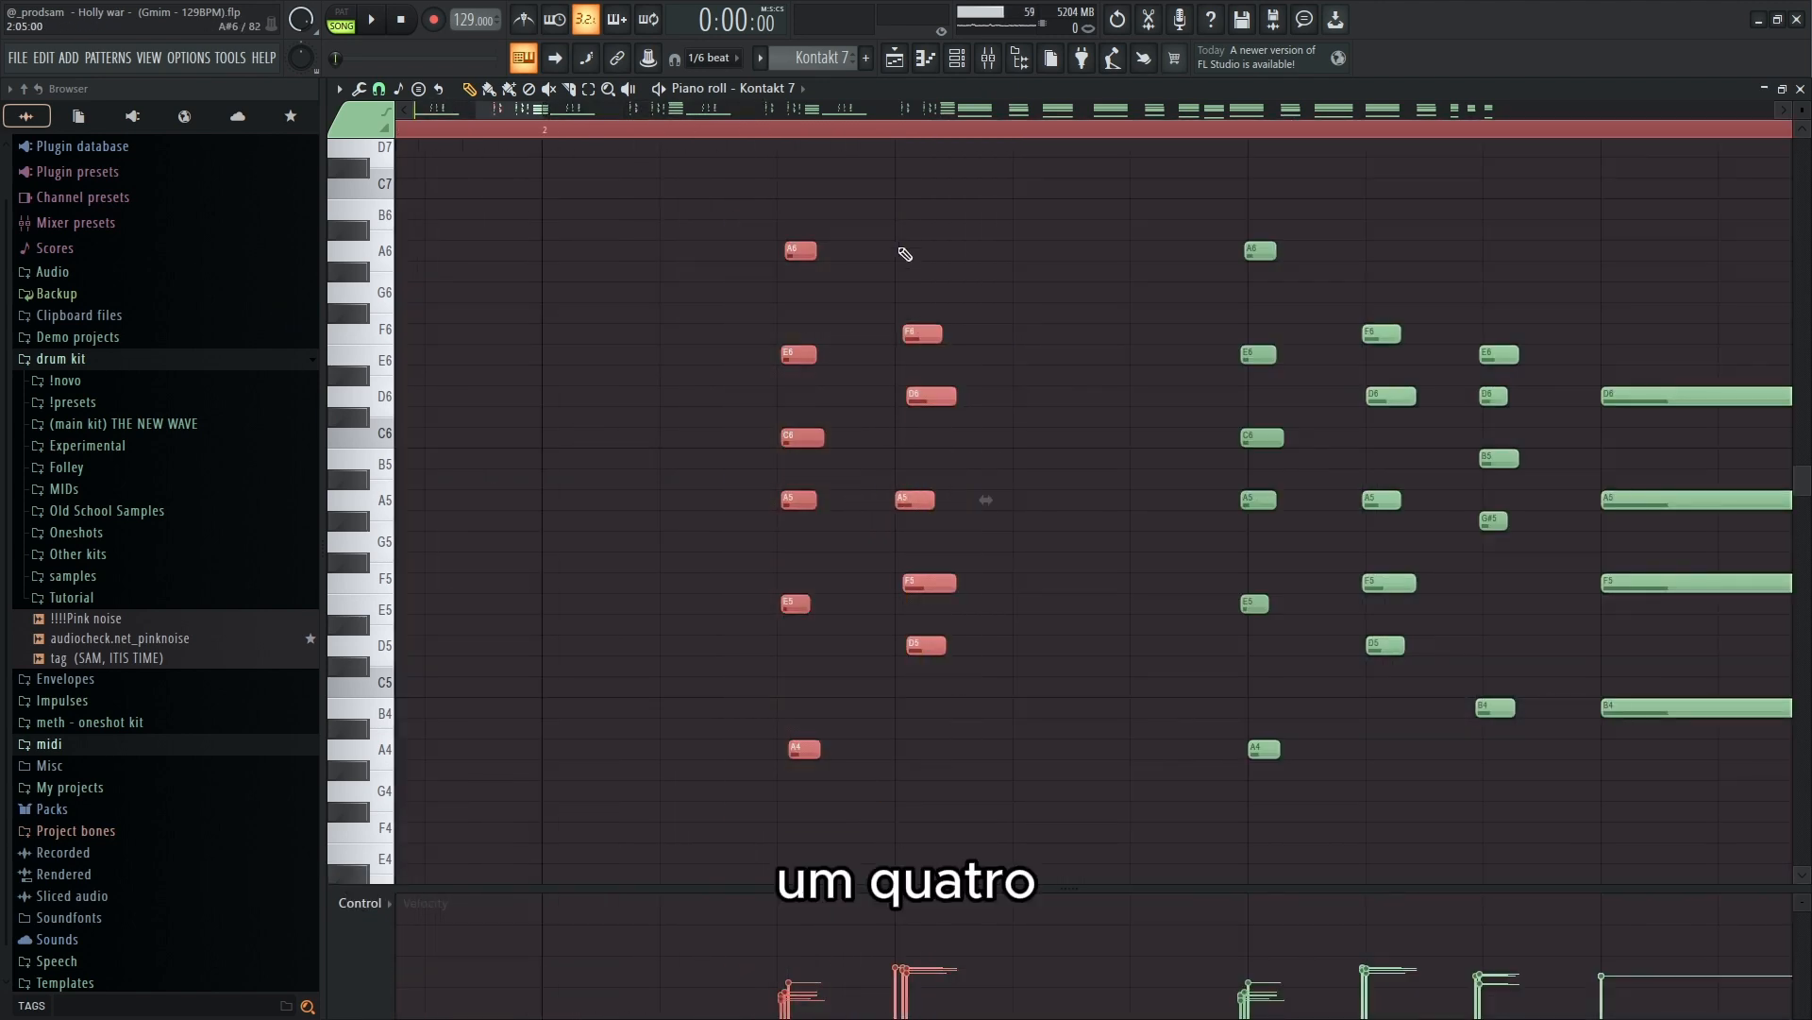
pyautogui.scroll(-4, 911, 311)
pyautogui.scroll(5, 1124, 661)
pyautogui.moveTo(1167, 783); pyautogui.dragTo(1076, 222)
pyautogui.moveTo(1320, 302); pyautogui.dragTo(1234, 675)
pyautogui.scroll(-4, 1233, 680)
pyautogui.scroll(4, 1398, 623)
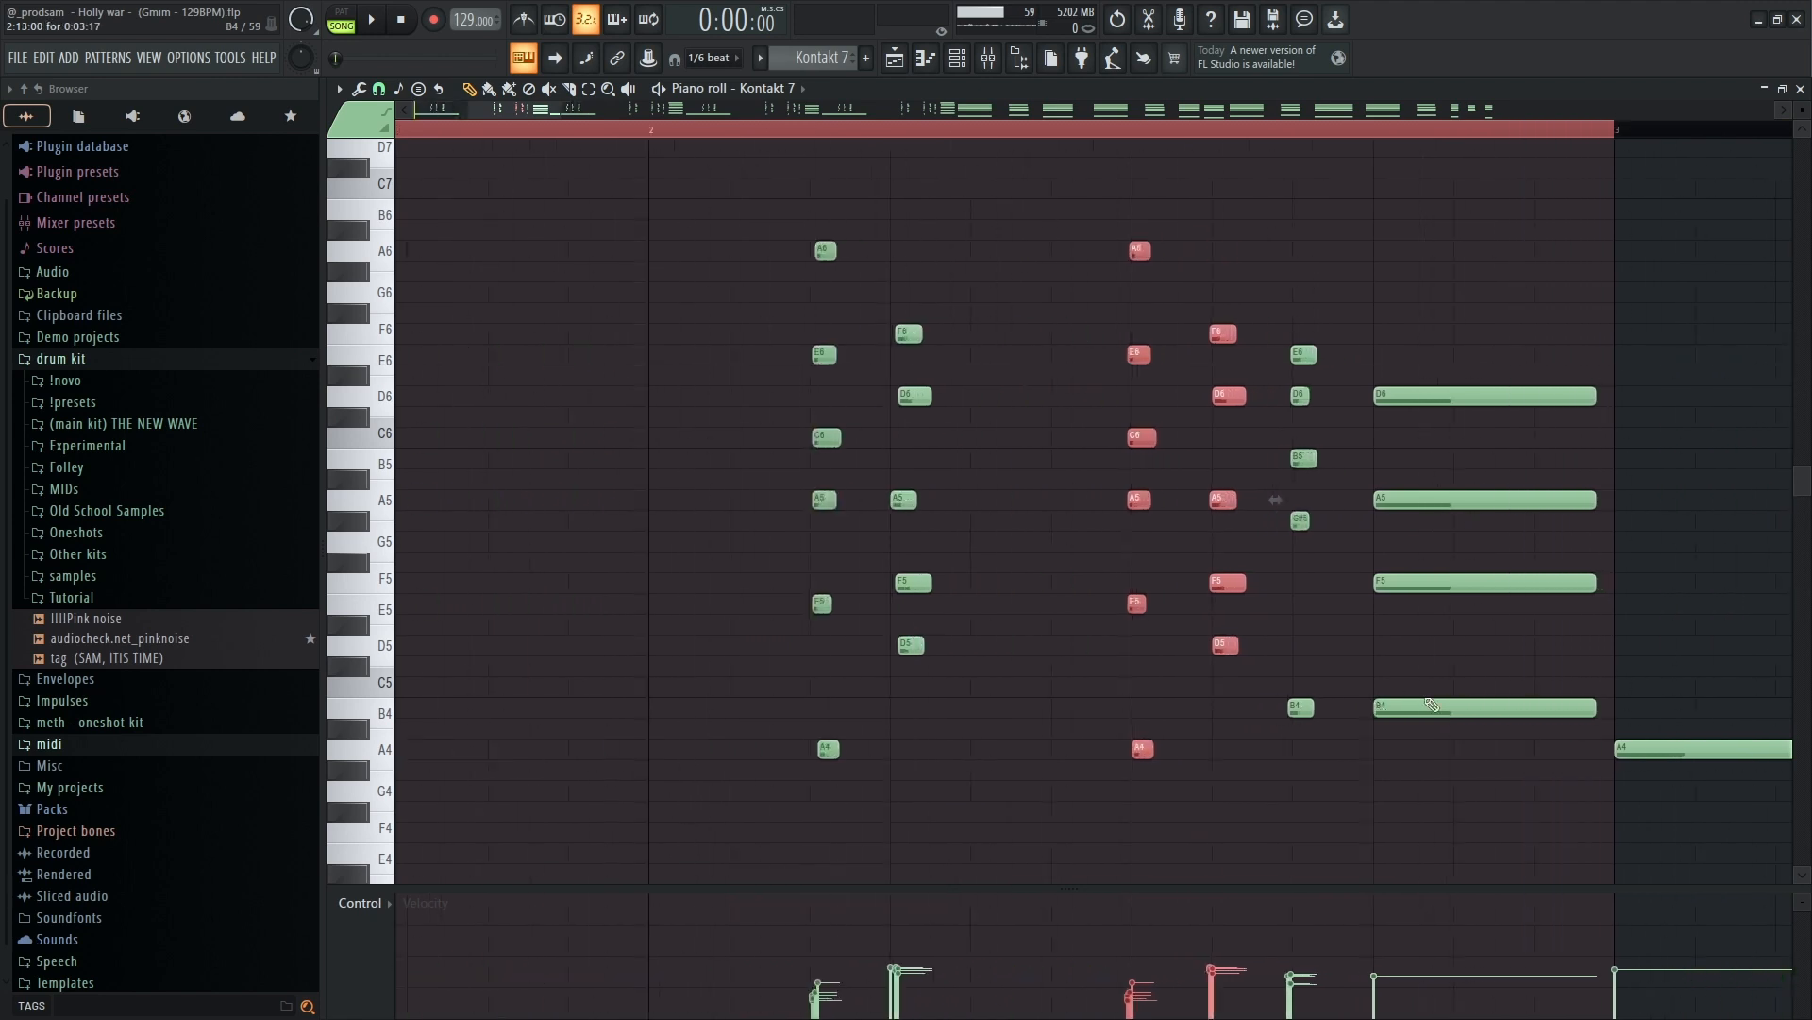
# - Lower the E6 note of bar 2's last short chord by one octave and highlight its triad and B4 bass note
pyautogui.moveTo(1199, 373); pyautogui.dragTo(1286, 346)
pyautogui.hotkey('ctrl', 'Down')
pyautogui.moveTo(1160, 634); pyautogui.dragTo(1025, 447)
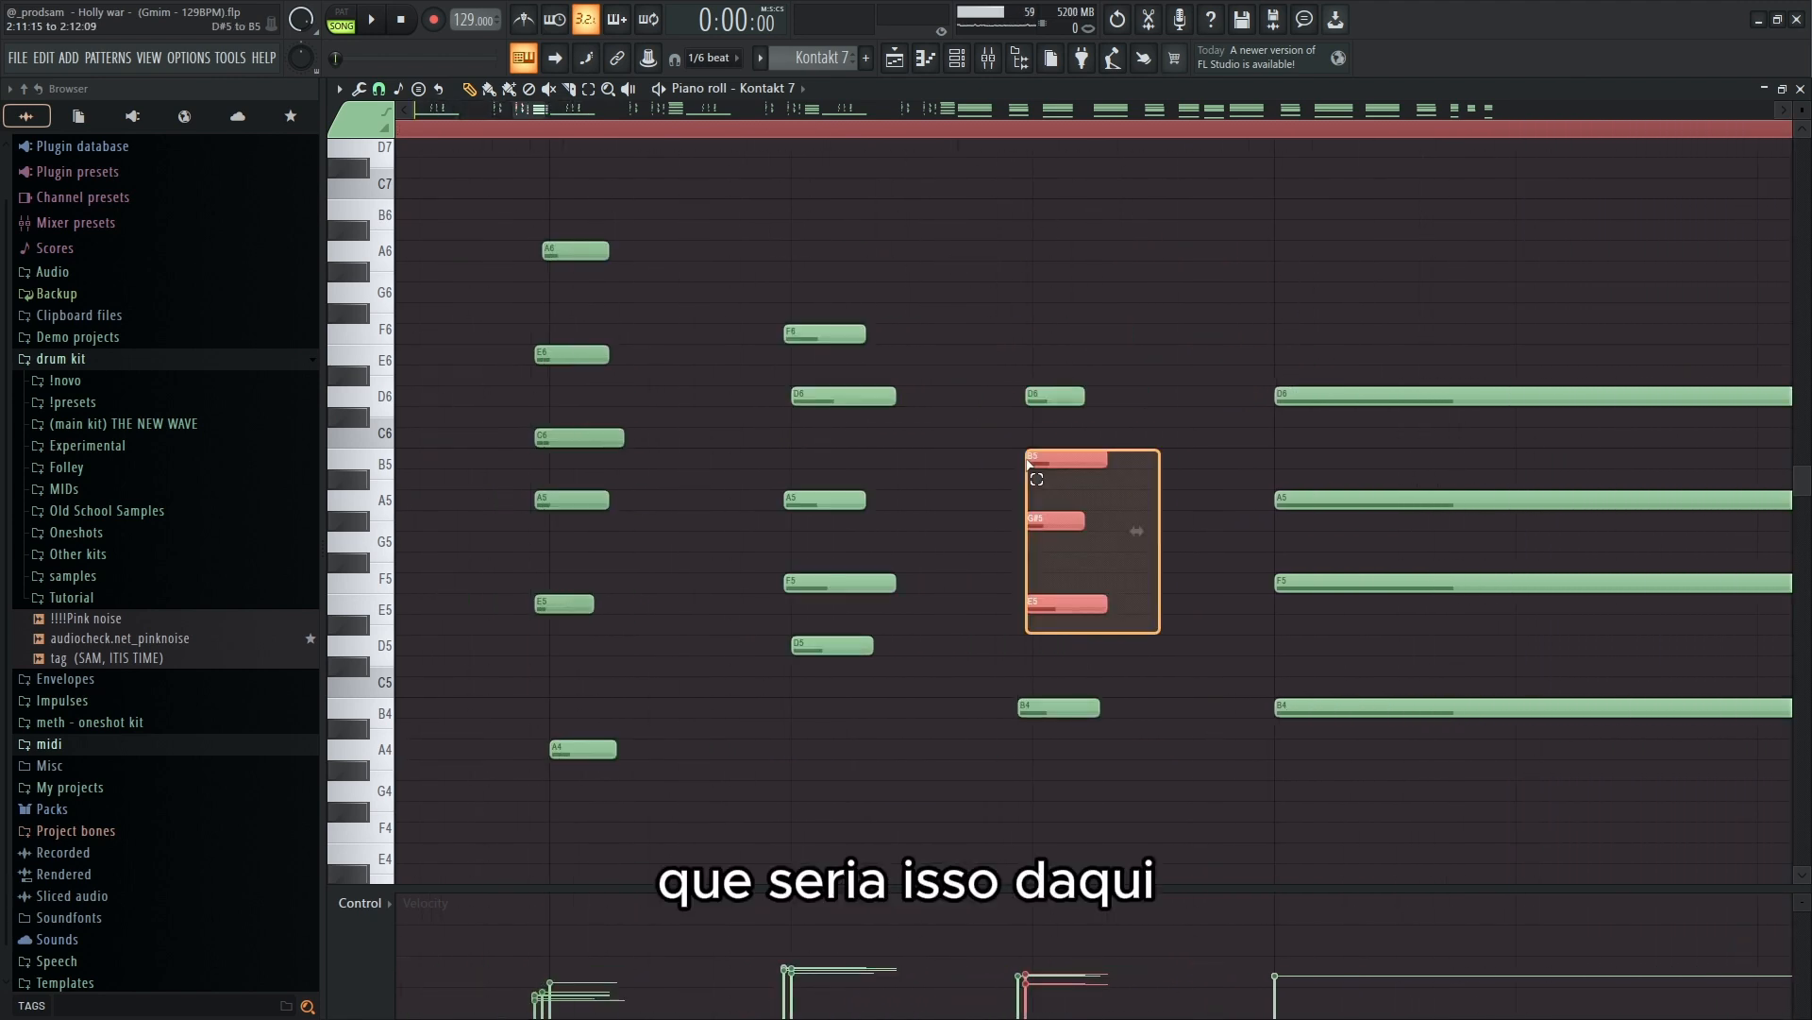
pyautogui.moveTo(1102, 678); pyautogui.dragTo(1052, 721)
pyautogui.press('ctrl')
pyautogui.press('ctrl')
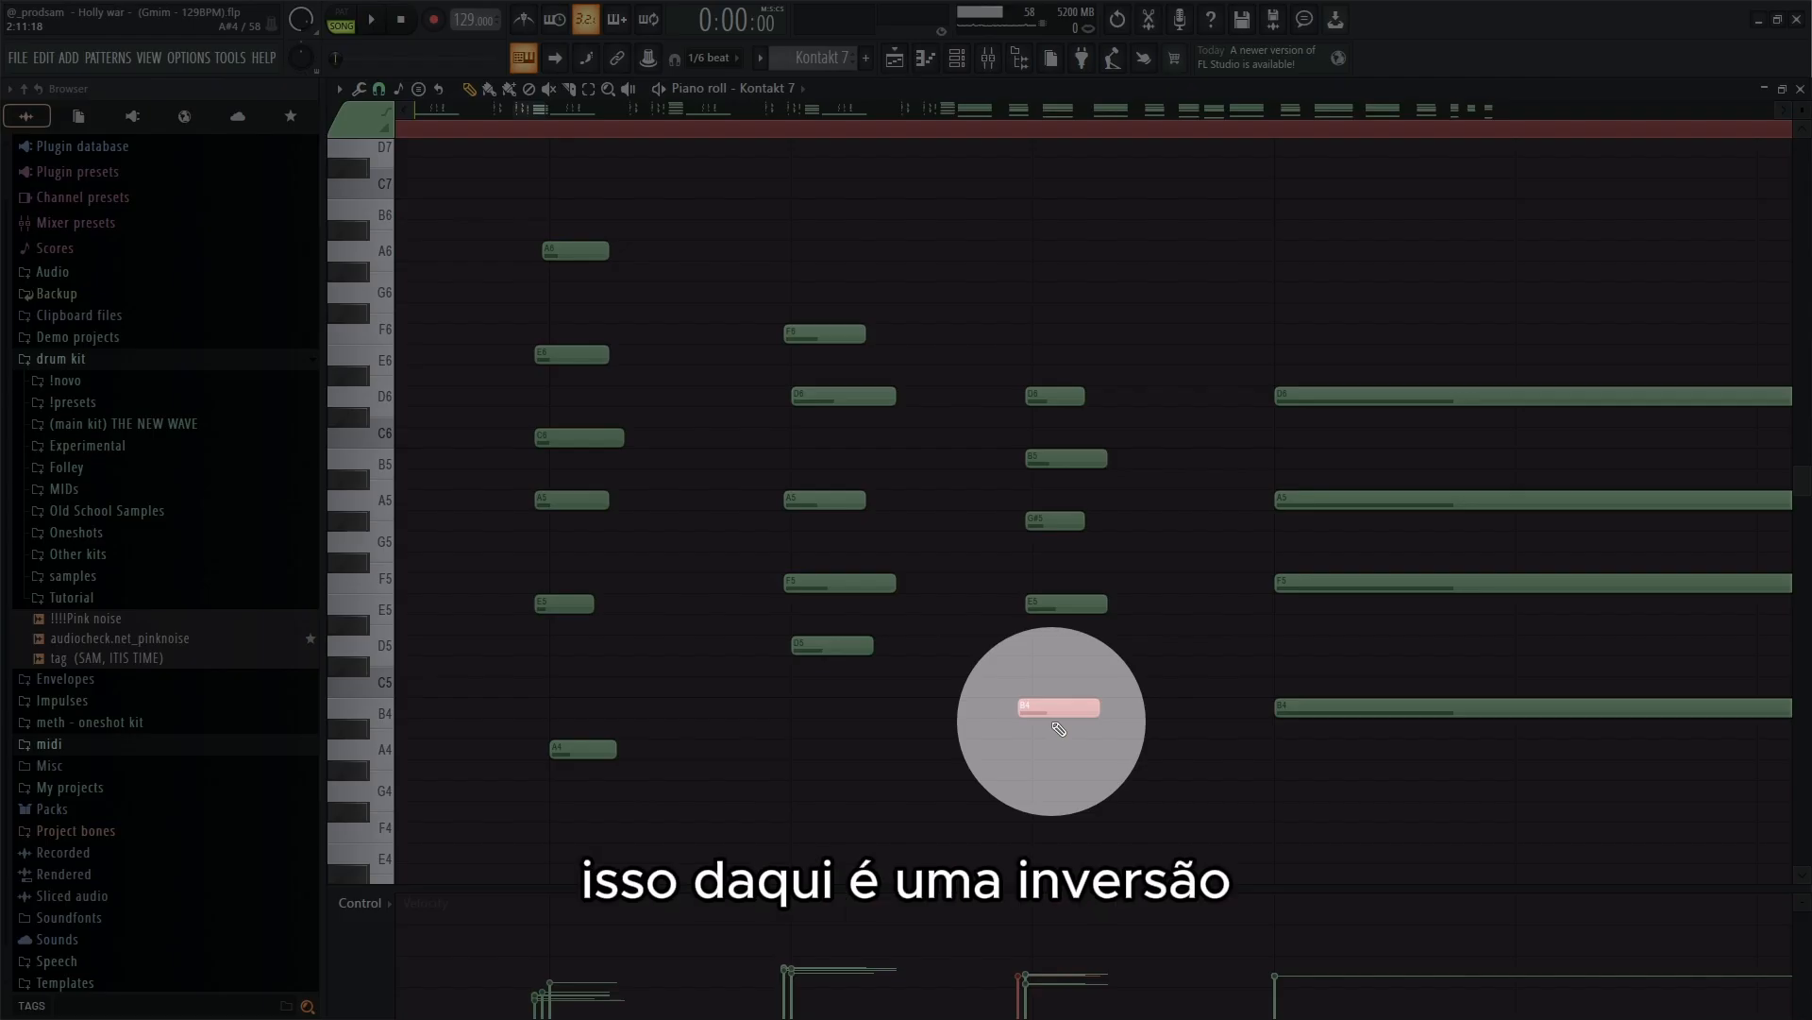
pyautogui.hotkey('ctrl', 'Up')
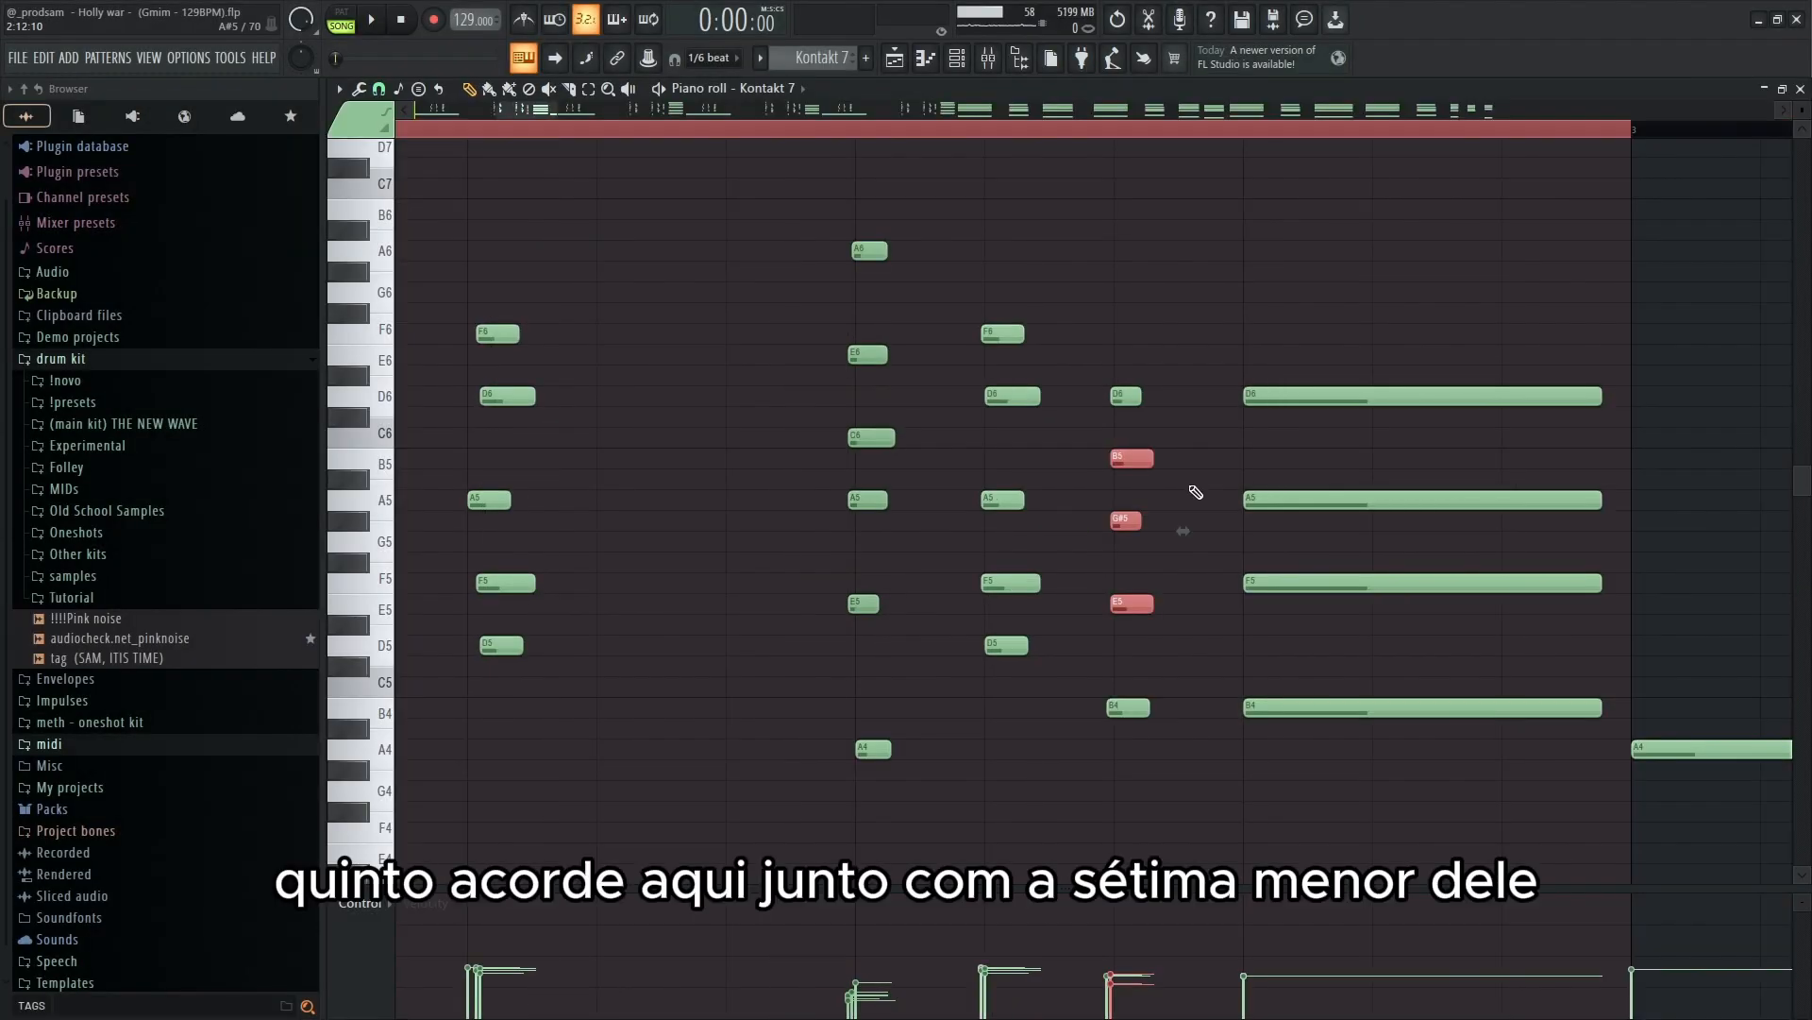
# - Highlight the triad of bar 2's last short chord with and without its D6 seventh
pyautogui.scroll(-1, 1196, 494)
pyautogui.scroll(2, 1204, 501)
pyautogui.moveTo(1108, 395); pyautogui.dragTo(1072, 635)
pyautogui.scroll(2, 1109, 402)
pyautogui.scroll(-2, 1067, 600)
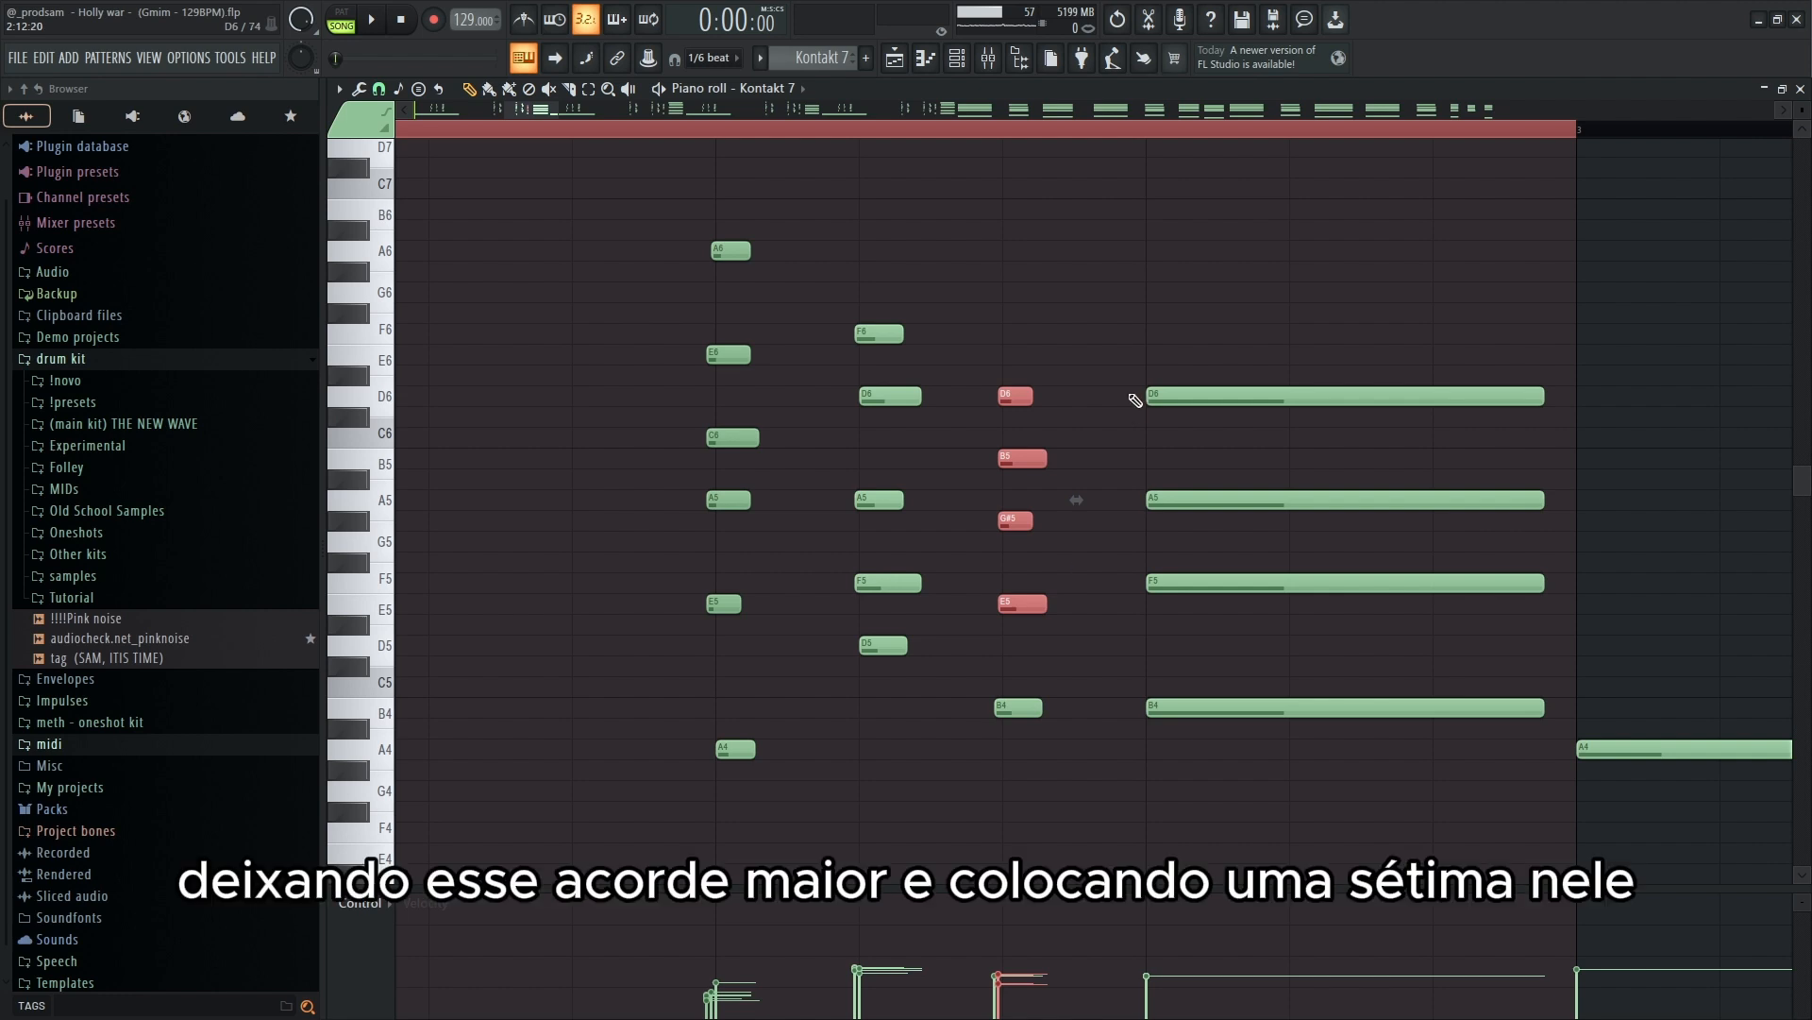
pyautogui.moveTo(1105, 430); pyautogui.dragTo(1029, 614)
pyautogui.moveTo(1088, 433); pyautogui.dragTo(1000, 628)
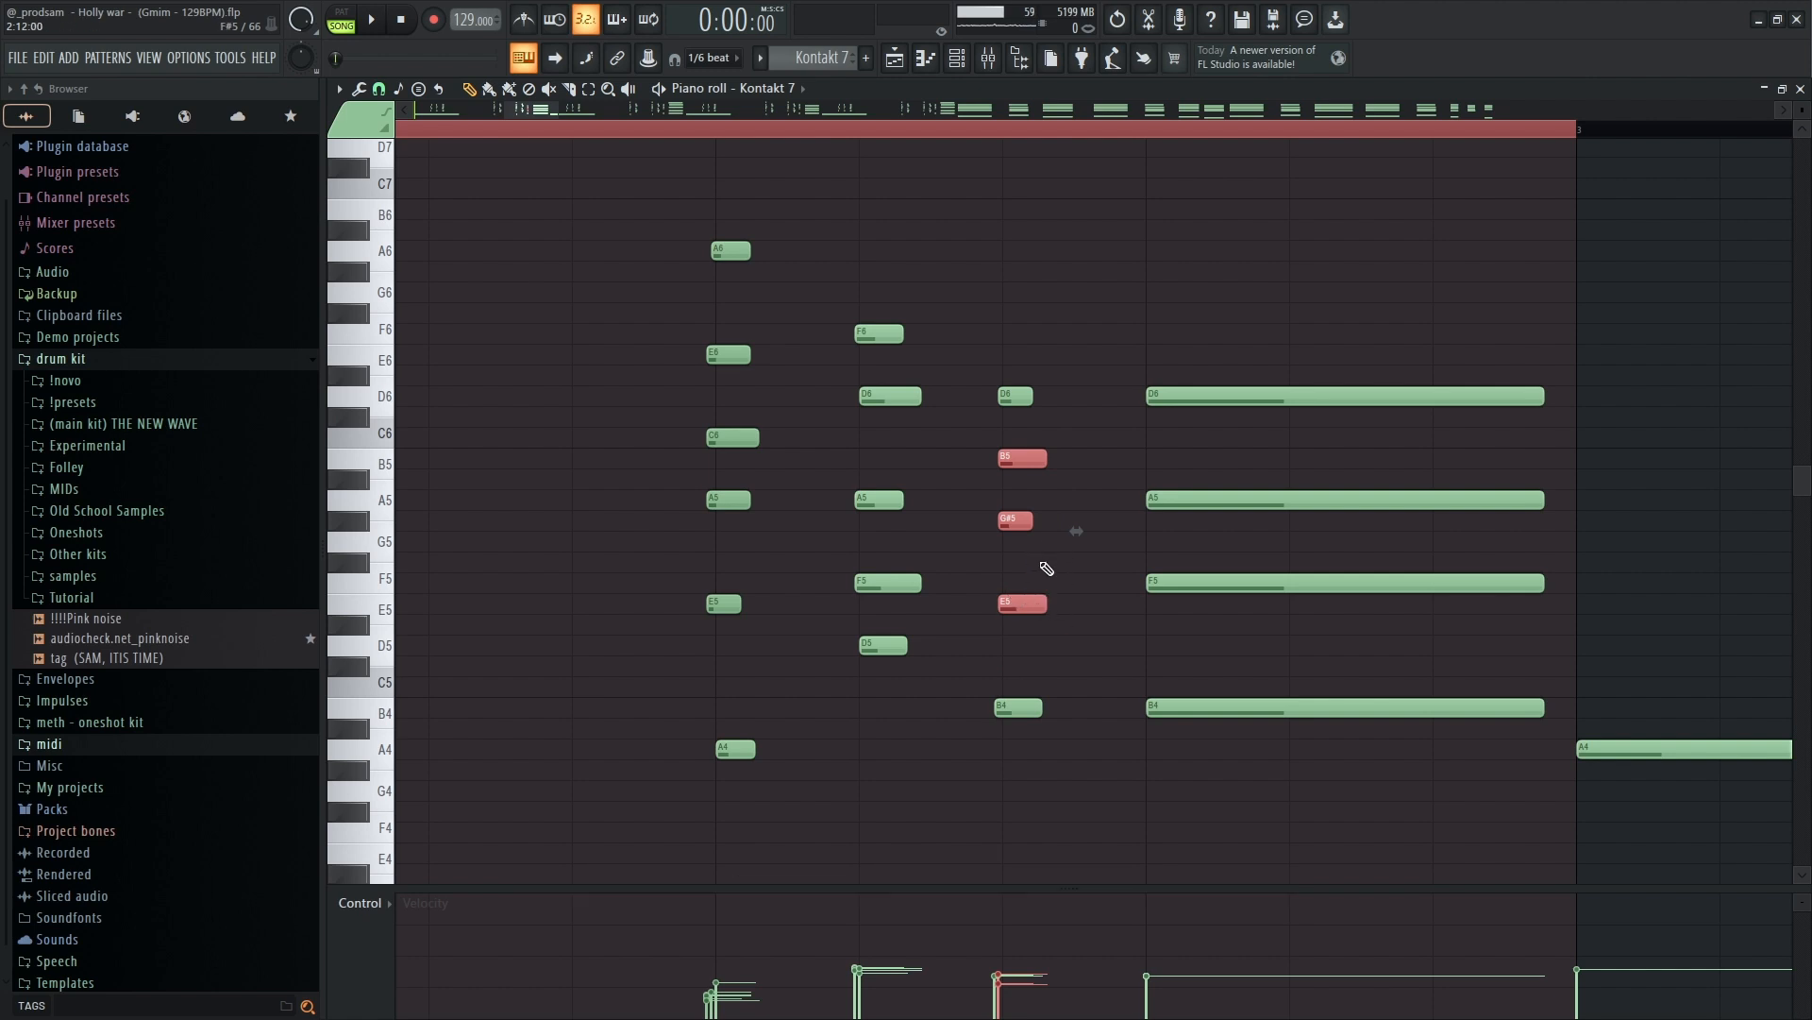
# - Try lowering the D6 note of the long chord ending bar 2 by one octave, and undo it
pyautogui.keyDown('ctrl'); pyautogui.scroll(-2, 1053, 533); pyautogui.keyUp('ctrl')
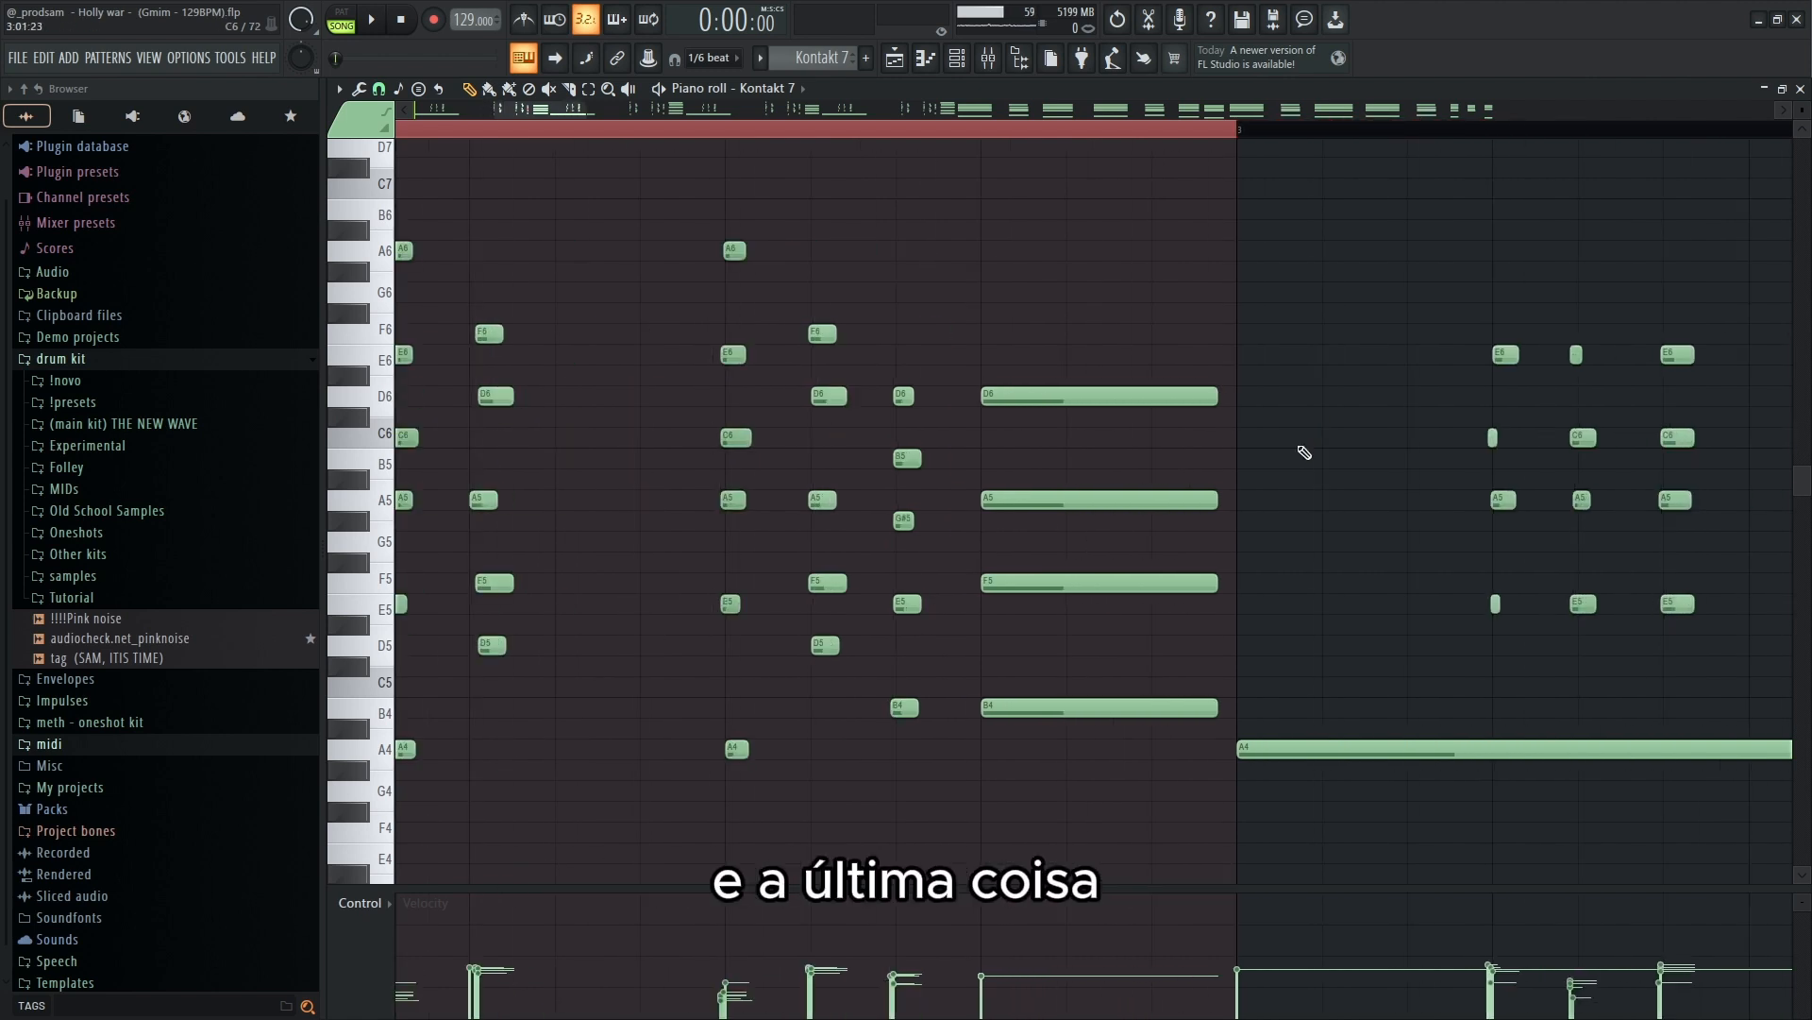
pyautogui.keyDown('ctrl'); pyautogui.moveTo(1196, 444); pyautogui.dragTo(1112, 370); pyautogui.keyUp('ctrl')
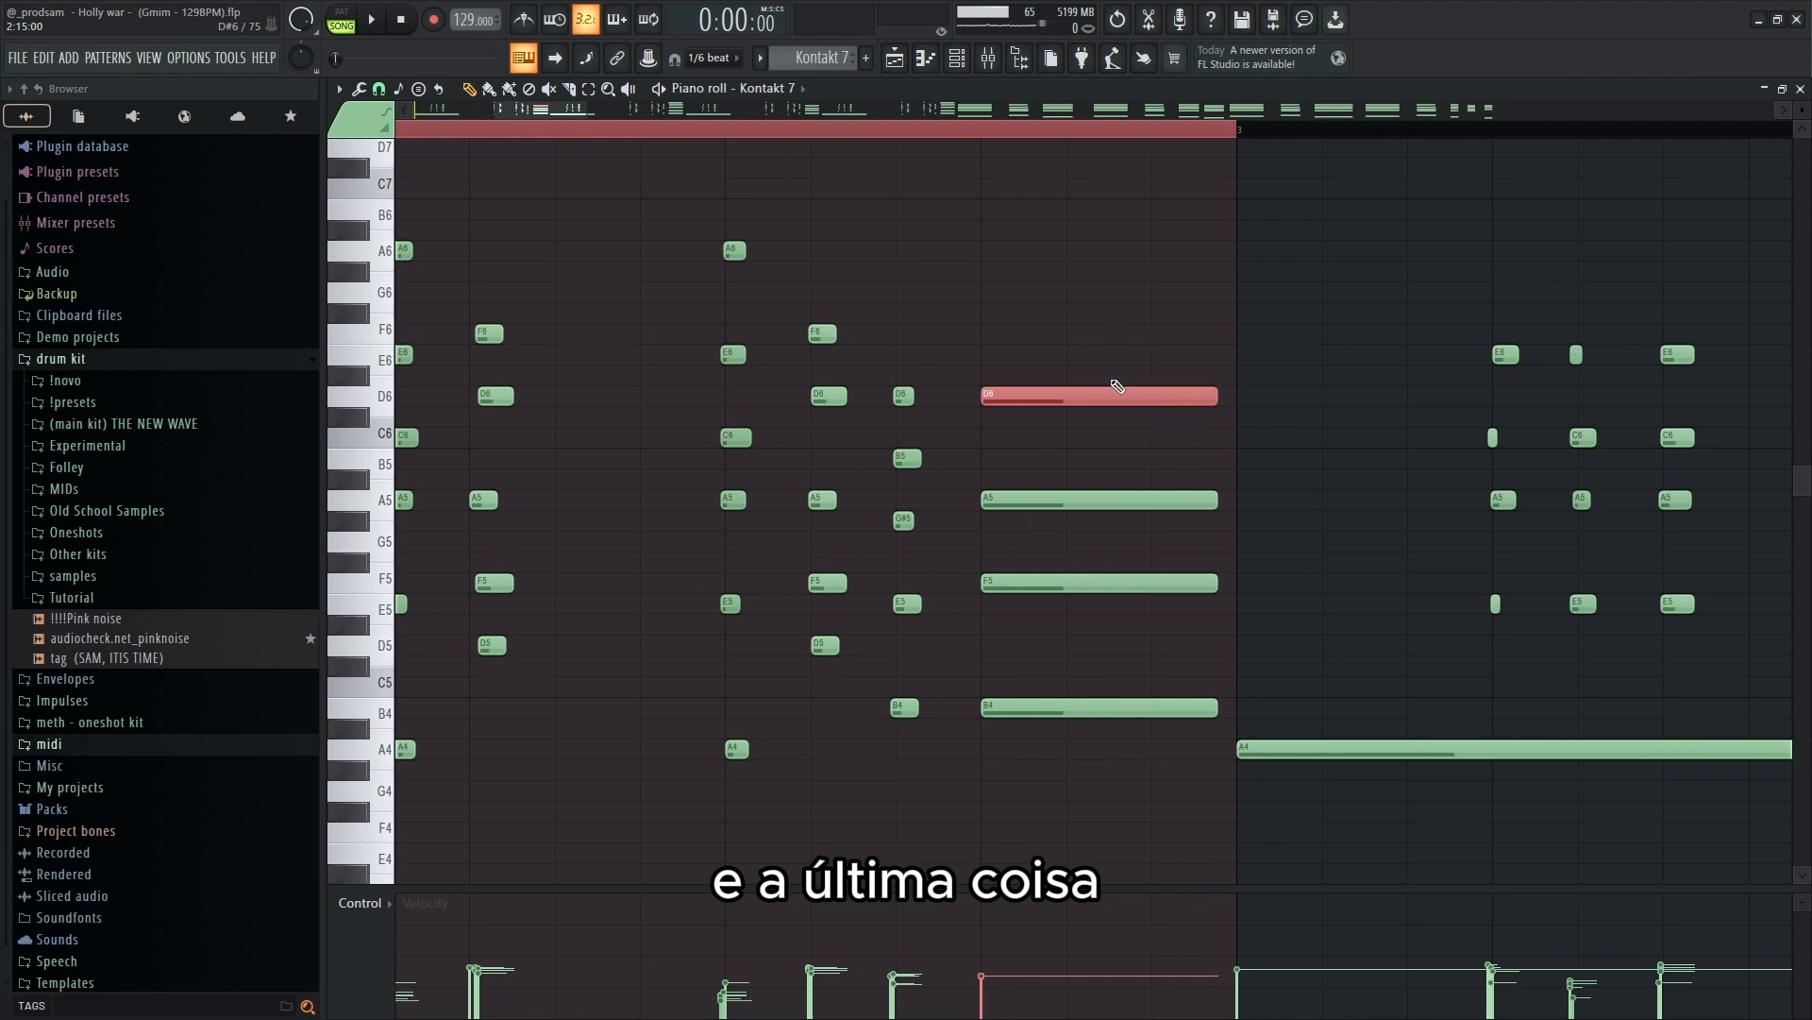
pyautogui.hotkey('ctrl', 'Down')
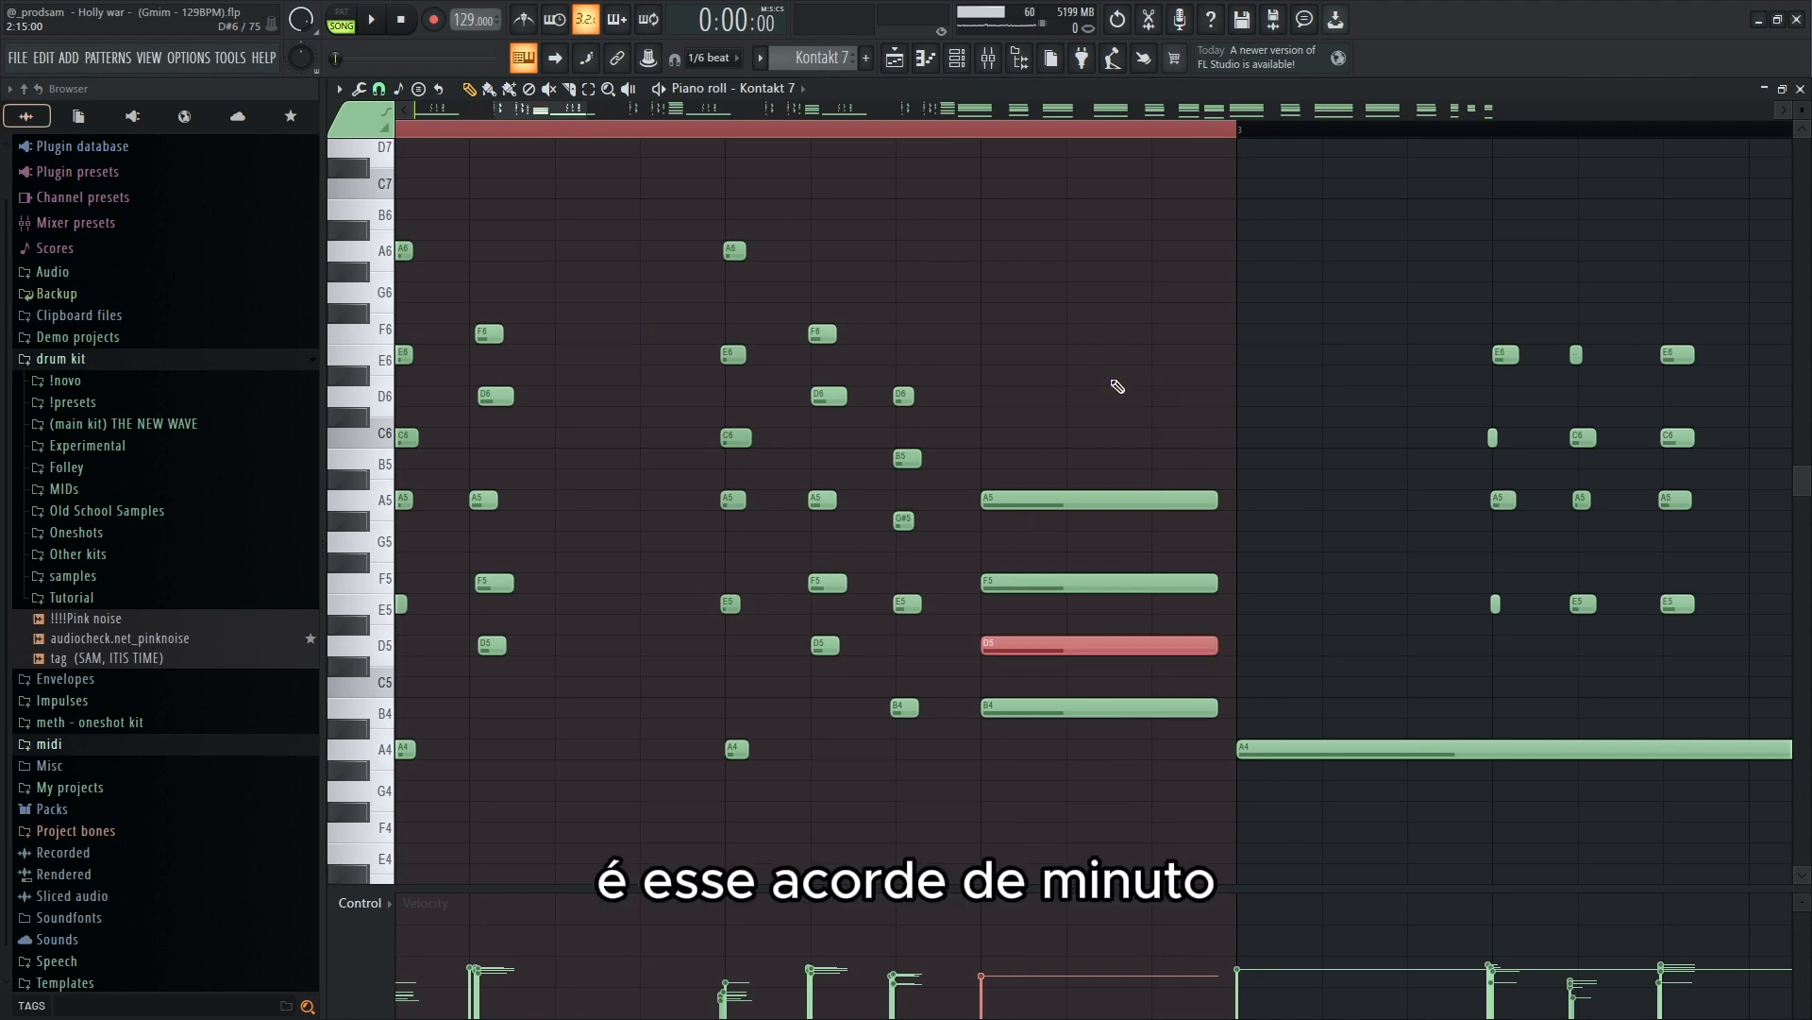
pyautogui.hotkey('ctrl', 'z')
# - Highlight the complete long chord ending bar 2 and review the chord sequence across bars 1 and 2
pyautogui.keyDown('ctrl'); pyautogui.moveTo(1151, 272); pyautogui.dragTo(984, 757); pyautogui.keyUp('ctrl')
pyautogui.keyDown('ctrl'); pyautogui.scroll(-4, 944, 803); pyautogui.keyUp('ctrl')
pyautogui.keyDown('ctrl'); pyautogui.scroll(2, 651, 538); pyautogui.keyUp('ctrl')
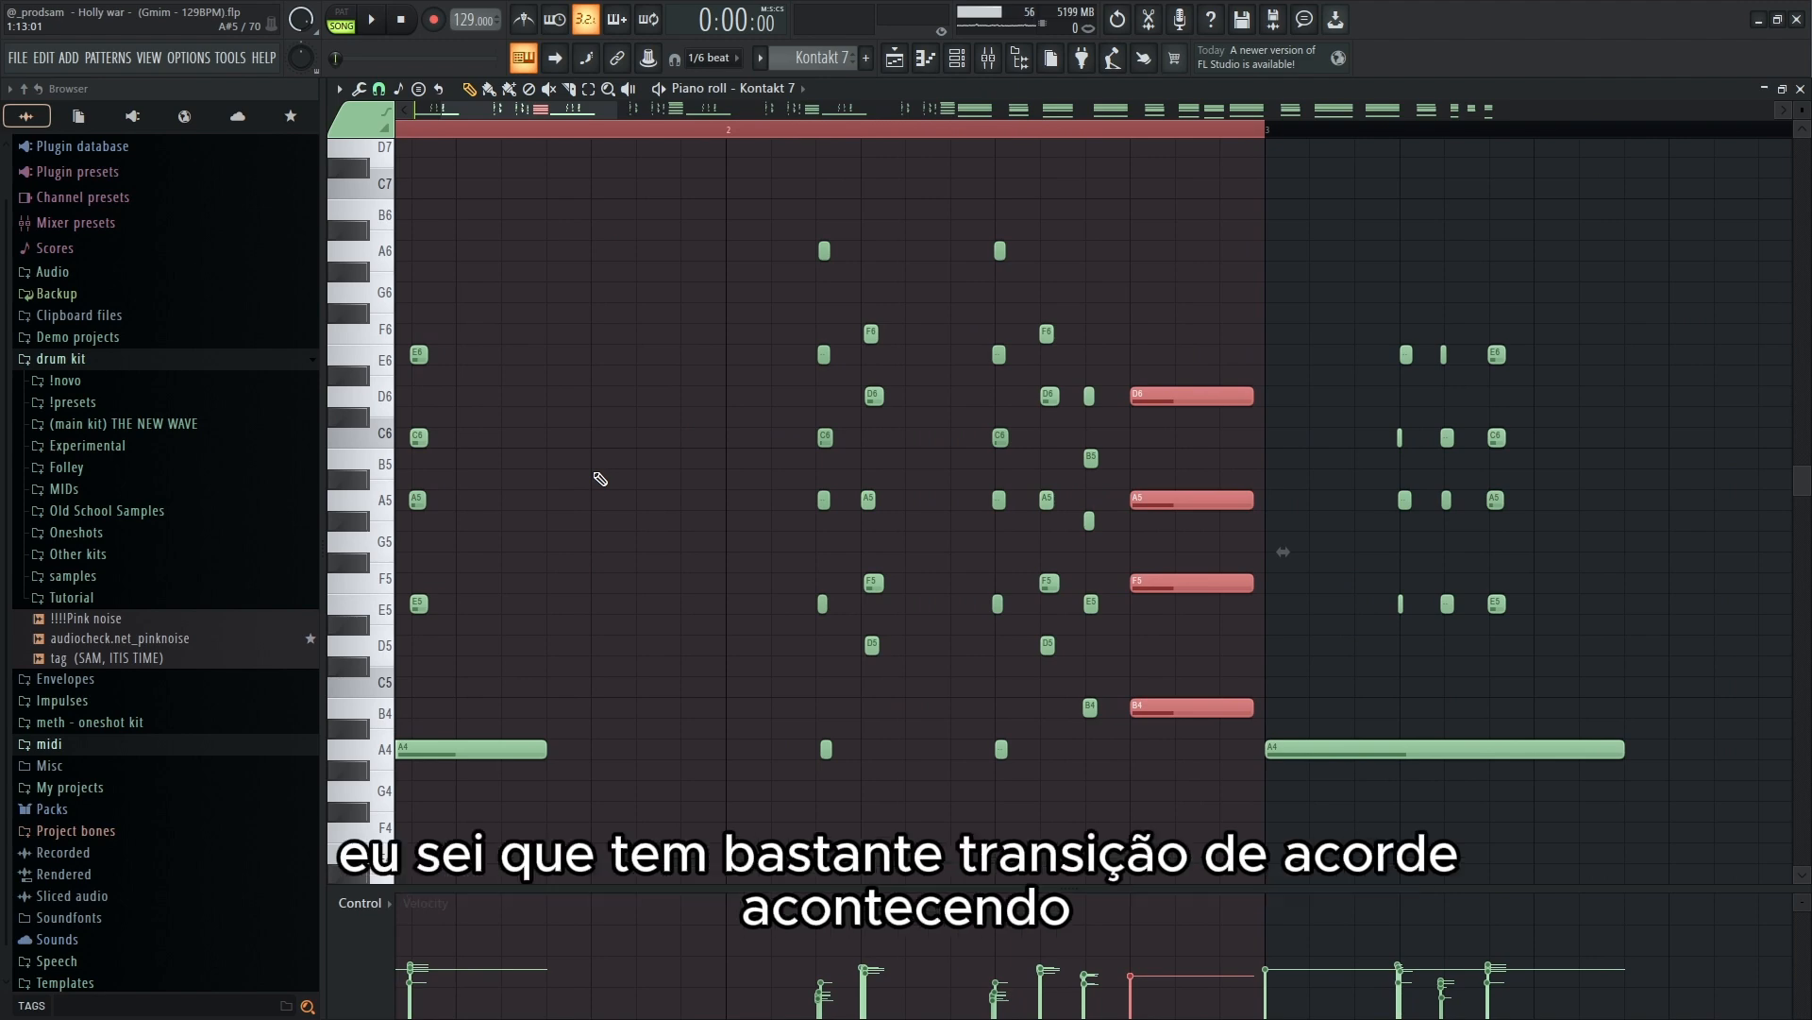
pyautogui.keyDown('ctrl'); pyautogui.scroll(-4, 528, 538); pyautogui.keyUp('ctrl')
pyautogui.keyDown('ctrl'); pyautogui.scroll(3, 494, 563); pyautogui.keyUp('ctrl')
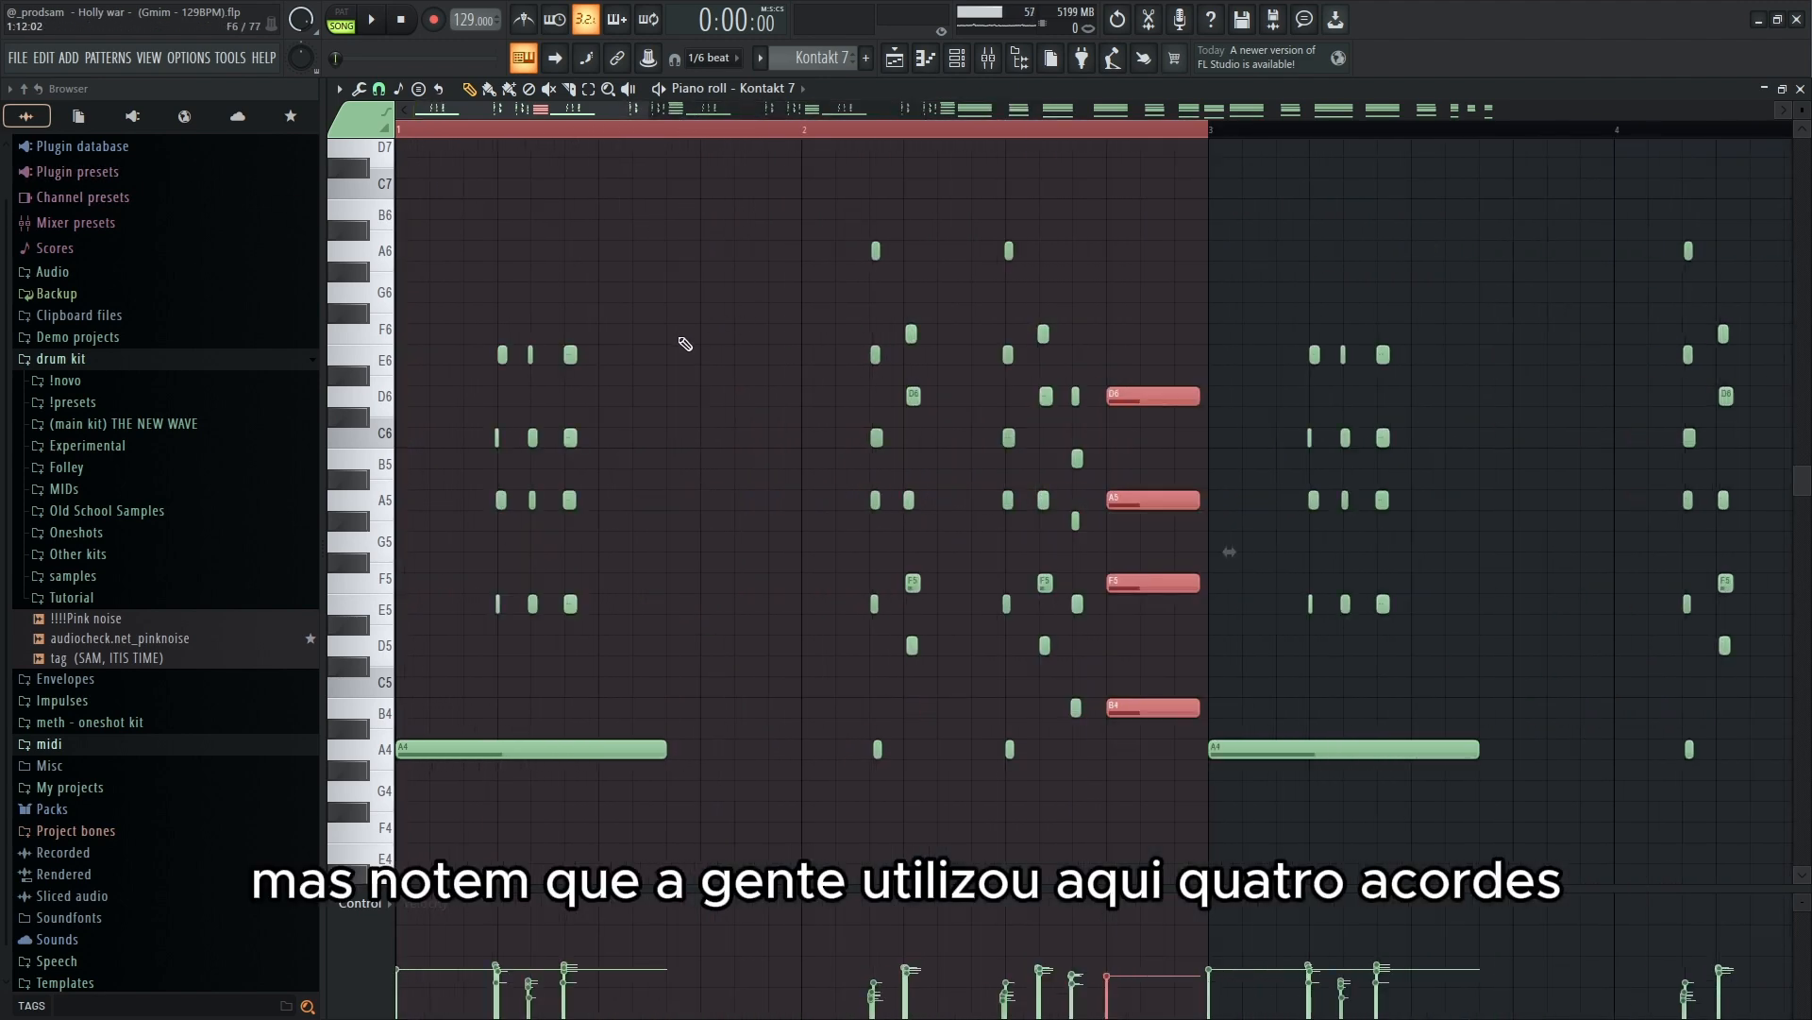
pyautogui.hotkey('ctrl', 'd')
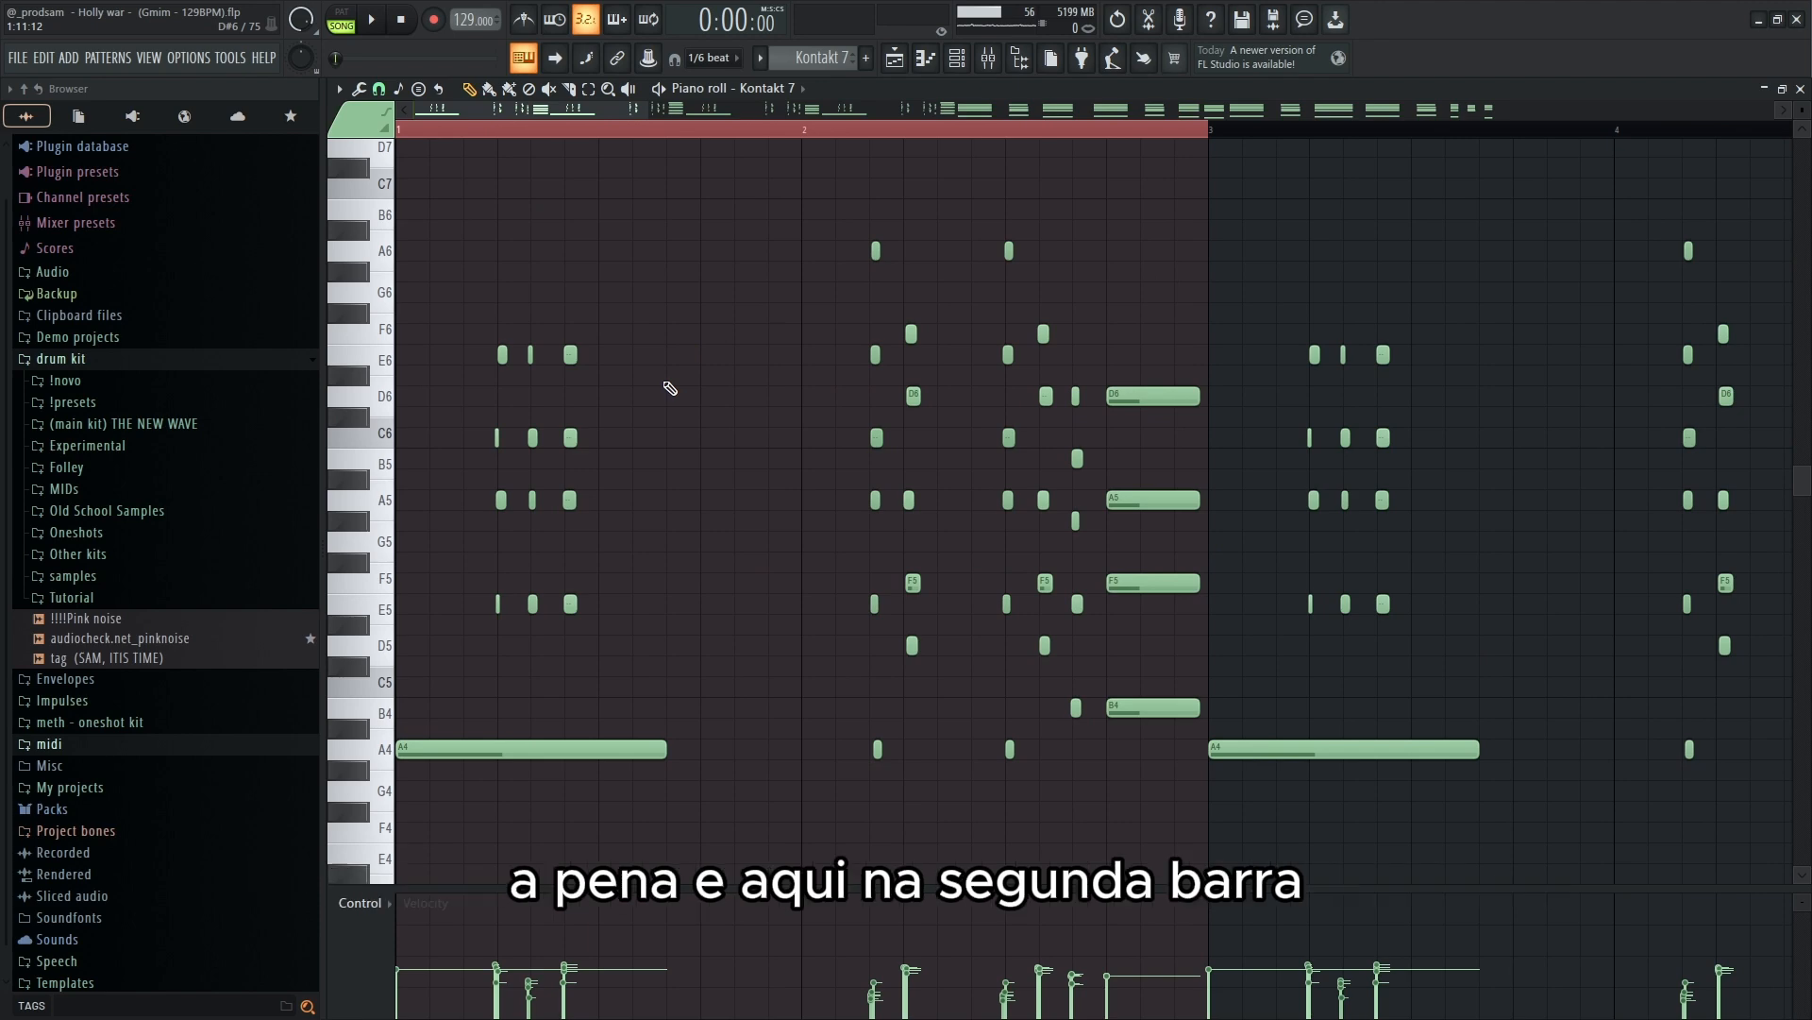
pyautogui.keyDown('ctrl'); pyautogui.scroll(-2, 647, 352); pyautogui.keyUp('ctrl')
pyautogui.keyDown('ctrl'); pyautogui.scroll(3, 631, 271); pyautogui.keyUp('ctrl')
# - Highlight the whole phrase in bars 3 and 4 and examine the varied chords at its end
pyautogui.moveTo(480, 159); pyautogui.dragTo(1538, 765)
pyautogui.keyDown('ctrl'); pyautogui.scroll(-4, 1379, 761); pyautogui.keyUp('ctrl')
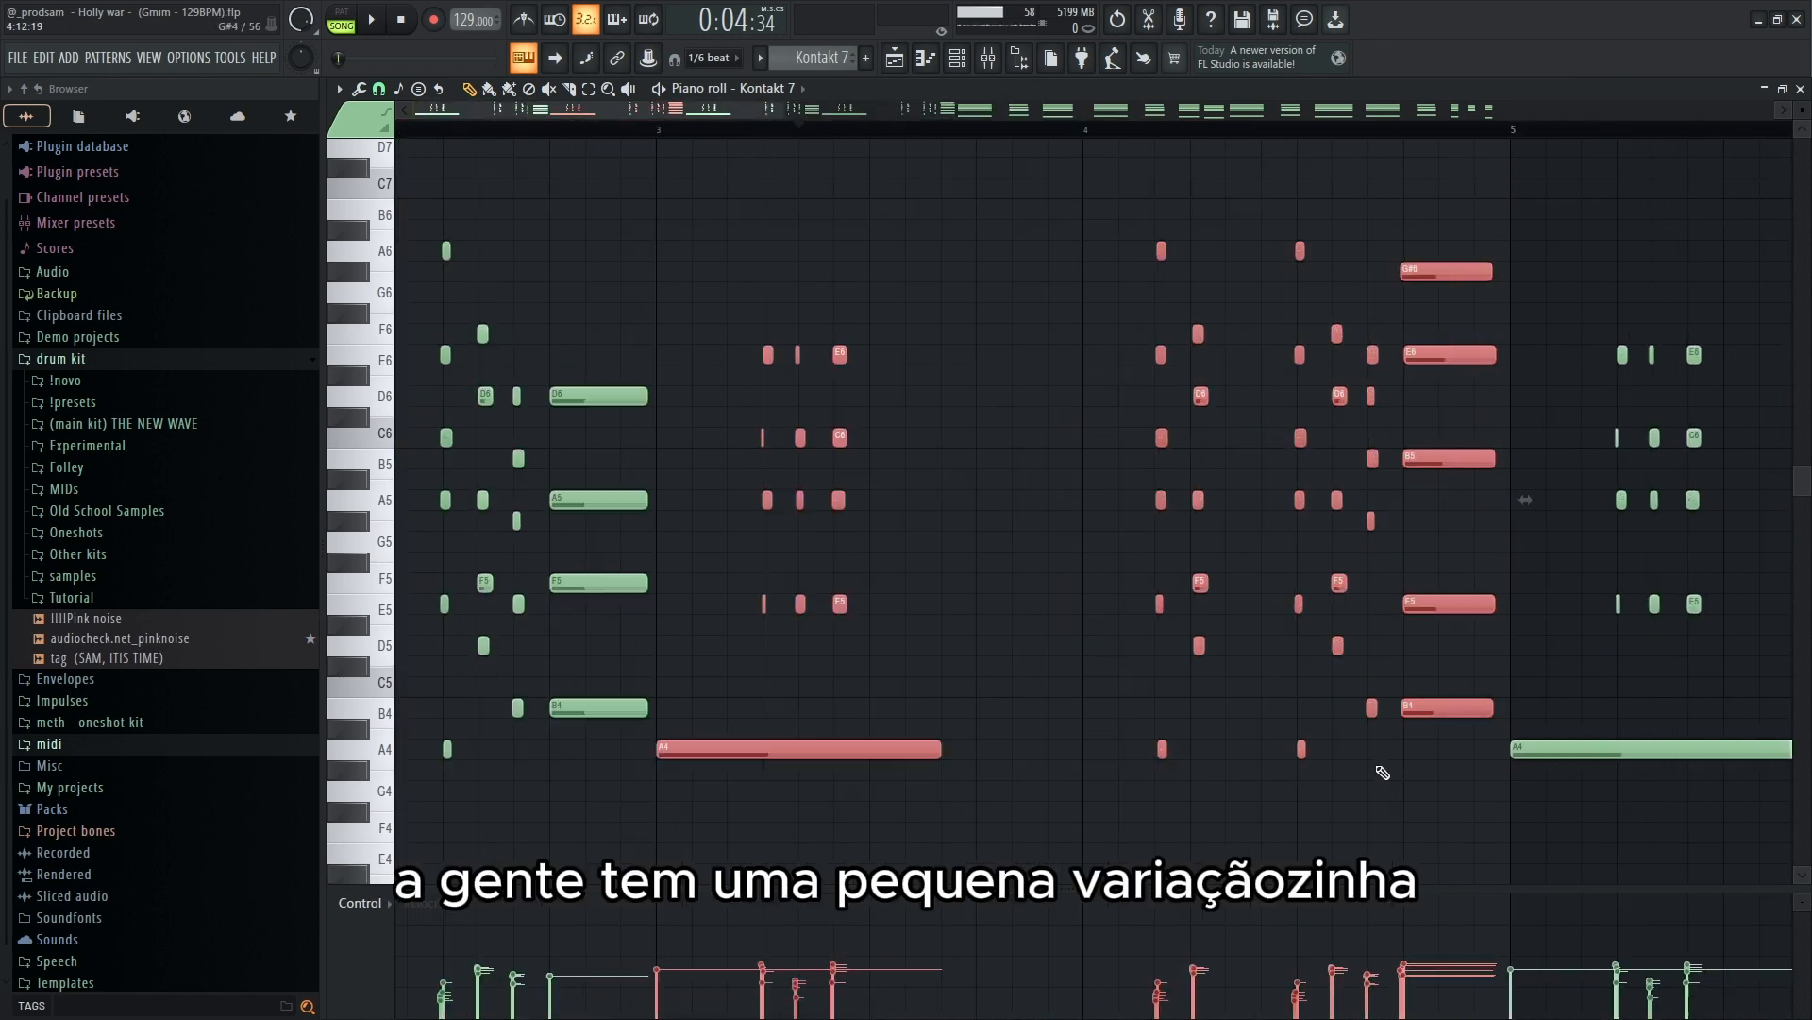
pyautogui.keyDown('ctrl'); pyautogui.scroll(4, 1356, 681); pyautogui.keyUp('ctrl')
pyautogui.moveTo(1352, 778); pyautogui.dragTo(1165, 222)
pyautogui.keyDown('ctrl'); pyautogui.scroll(2, 1299, 547); pyautogui.keyUp('ctrl')
pyautogui.keyDown('ctrl'); pyautogui.scroll(-4, 1293, 604); pyautogui.keyUp('ctrl')
pyautogui.keyDown('ctrl'); pyautogui.scroll(4, 812, 378); pyautogui.keyUp('ctrl')
# - Highlight the chords at the end of bar 4, including the E6 and D6 notes of the last short chord
pyautogui.moveTo(847, 345); pyautogui.dragTo(864, 776)
pyautogui.moveTo(880, 283); pyautogui.dragTo(869, 753)
pyautogui.moveTo(886, 757); pyautogui.dragTo(855, 722)
pyautogui.moveTo(967, 746); pyautogui.dragTo(1040, 305)
pyautogui.keyDown('ctrl'); pyautogui.scroll(-4, 963, 585); pyautogui.keyUp('ctrl')
pyautogui.keyDown('ctrl'); pyautogui.scroll(5, 1015, 576); pyautogui.keyUp('ctrl')
pyautogui.keyDown('ctrl'); pyautogui.scroll(1, 936, 602); pyautogui.keyUp('ctrl')
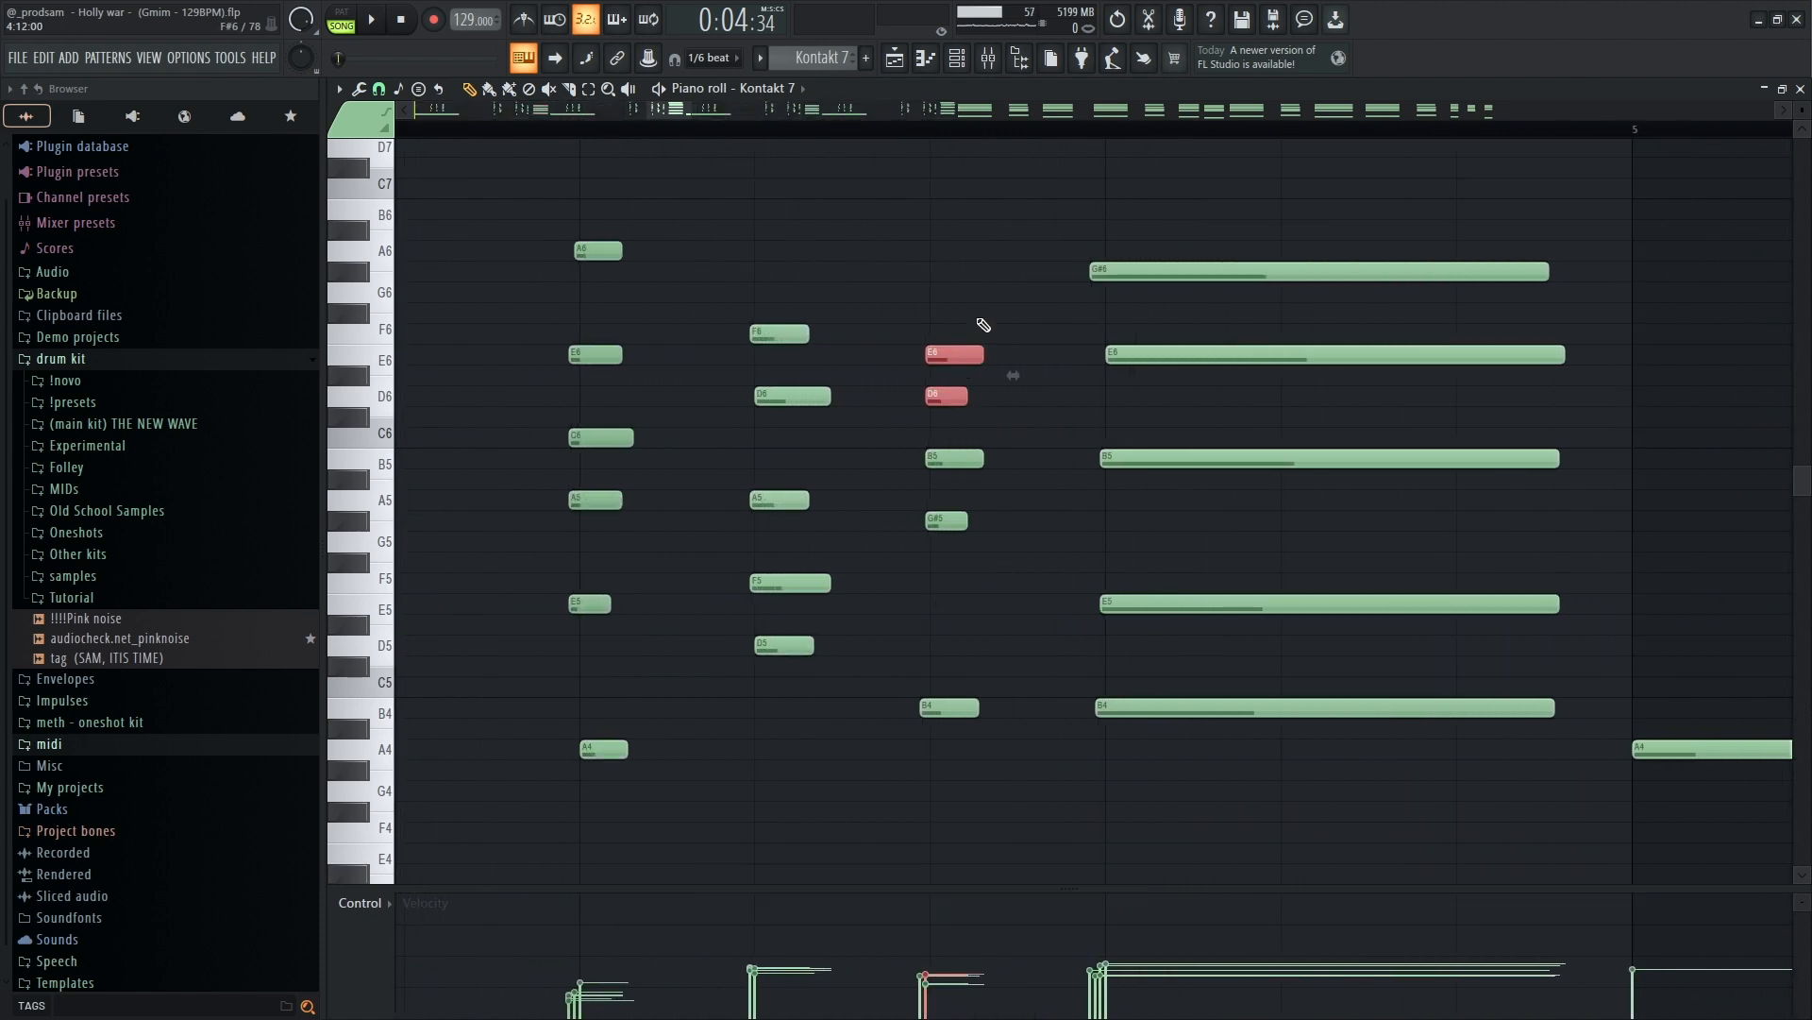
# - Try the E6 note of bar 4's last short chord one octave lower, highlight the triad, and restore the note
pyautogui.click(957, 355)
pyautogui.hotkey('ctrl', 'Down')
pyautogui.keyDown('ctrl'); pyautogui.click(975, 594); pyautogui.keyUp('ctrl')
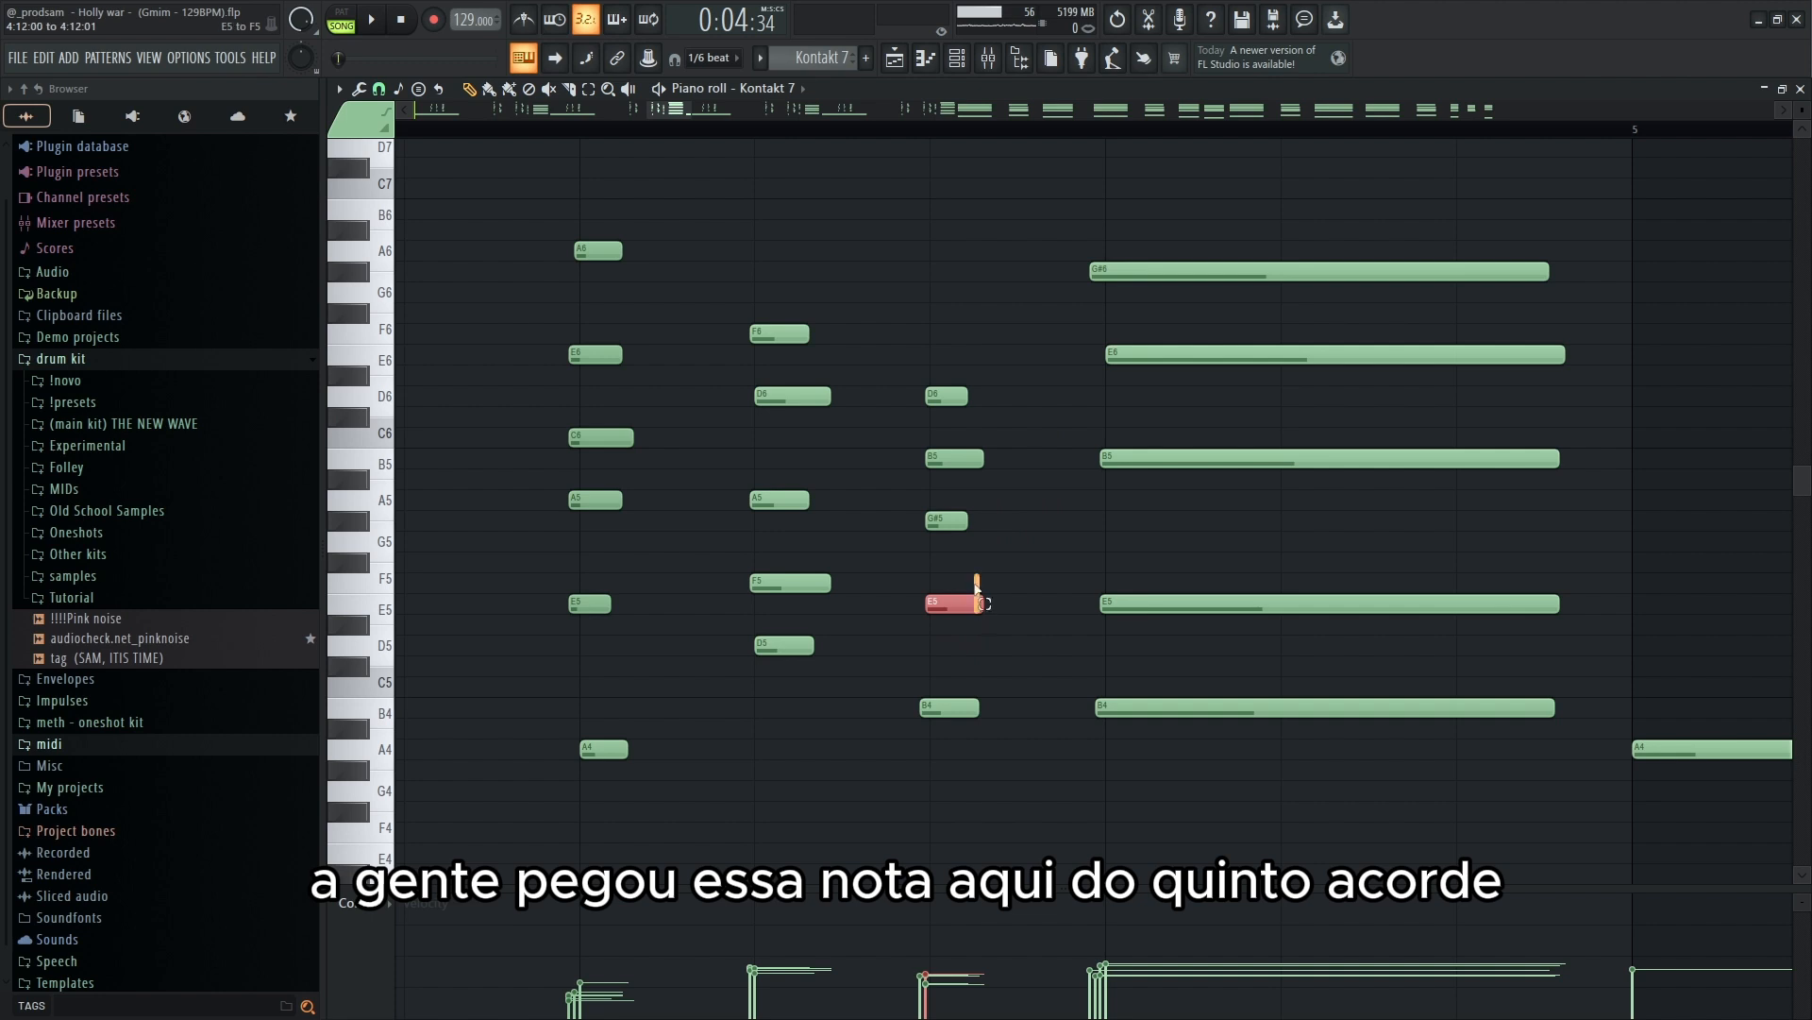
pyautogui.moveTo(978, 609); pyautogui.dragTo(939, 449)
pyautogui.hotkey('ctrl', 'd')
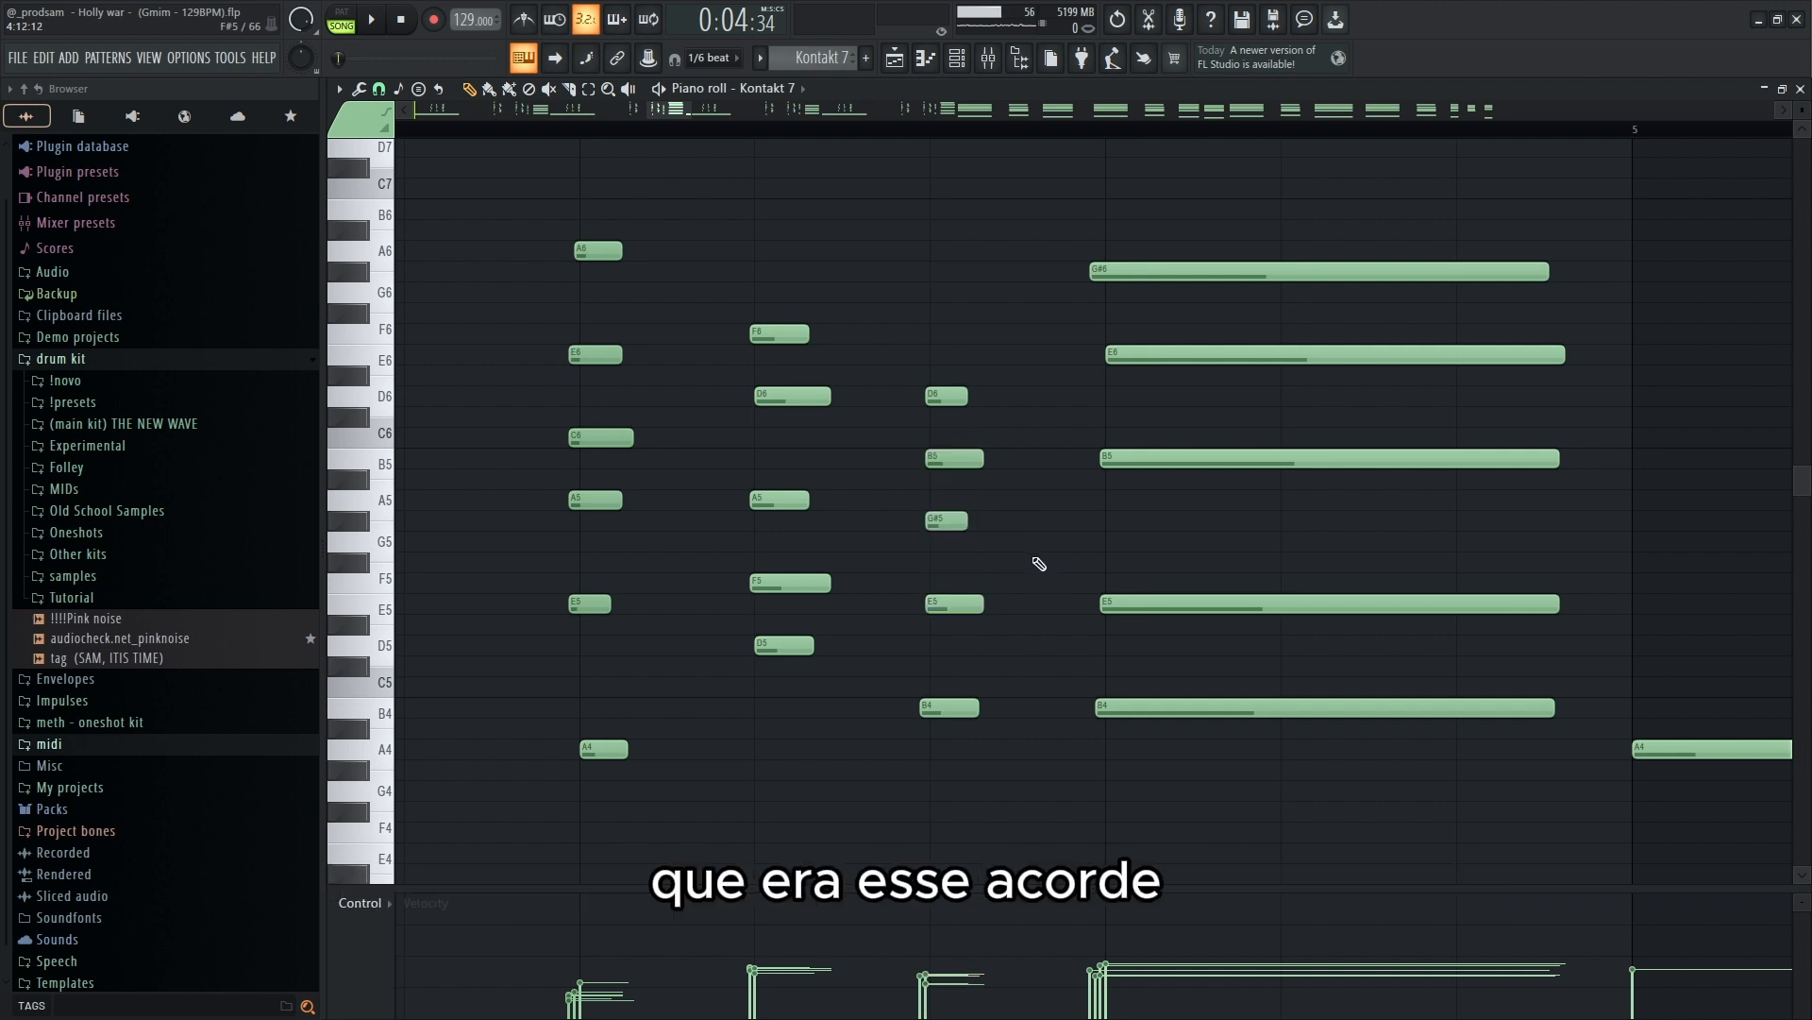
pyautogui.keyDown('ctrl'); pyautogui.click(954, 604); pyautogui.keyUp('ctrl')
pyautogui.hotkey('ctrl', 'Up')
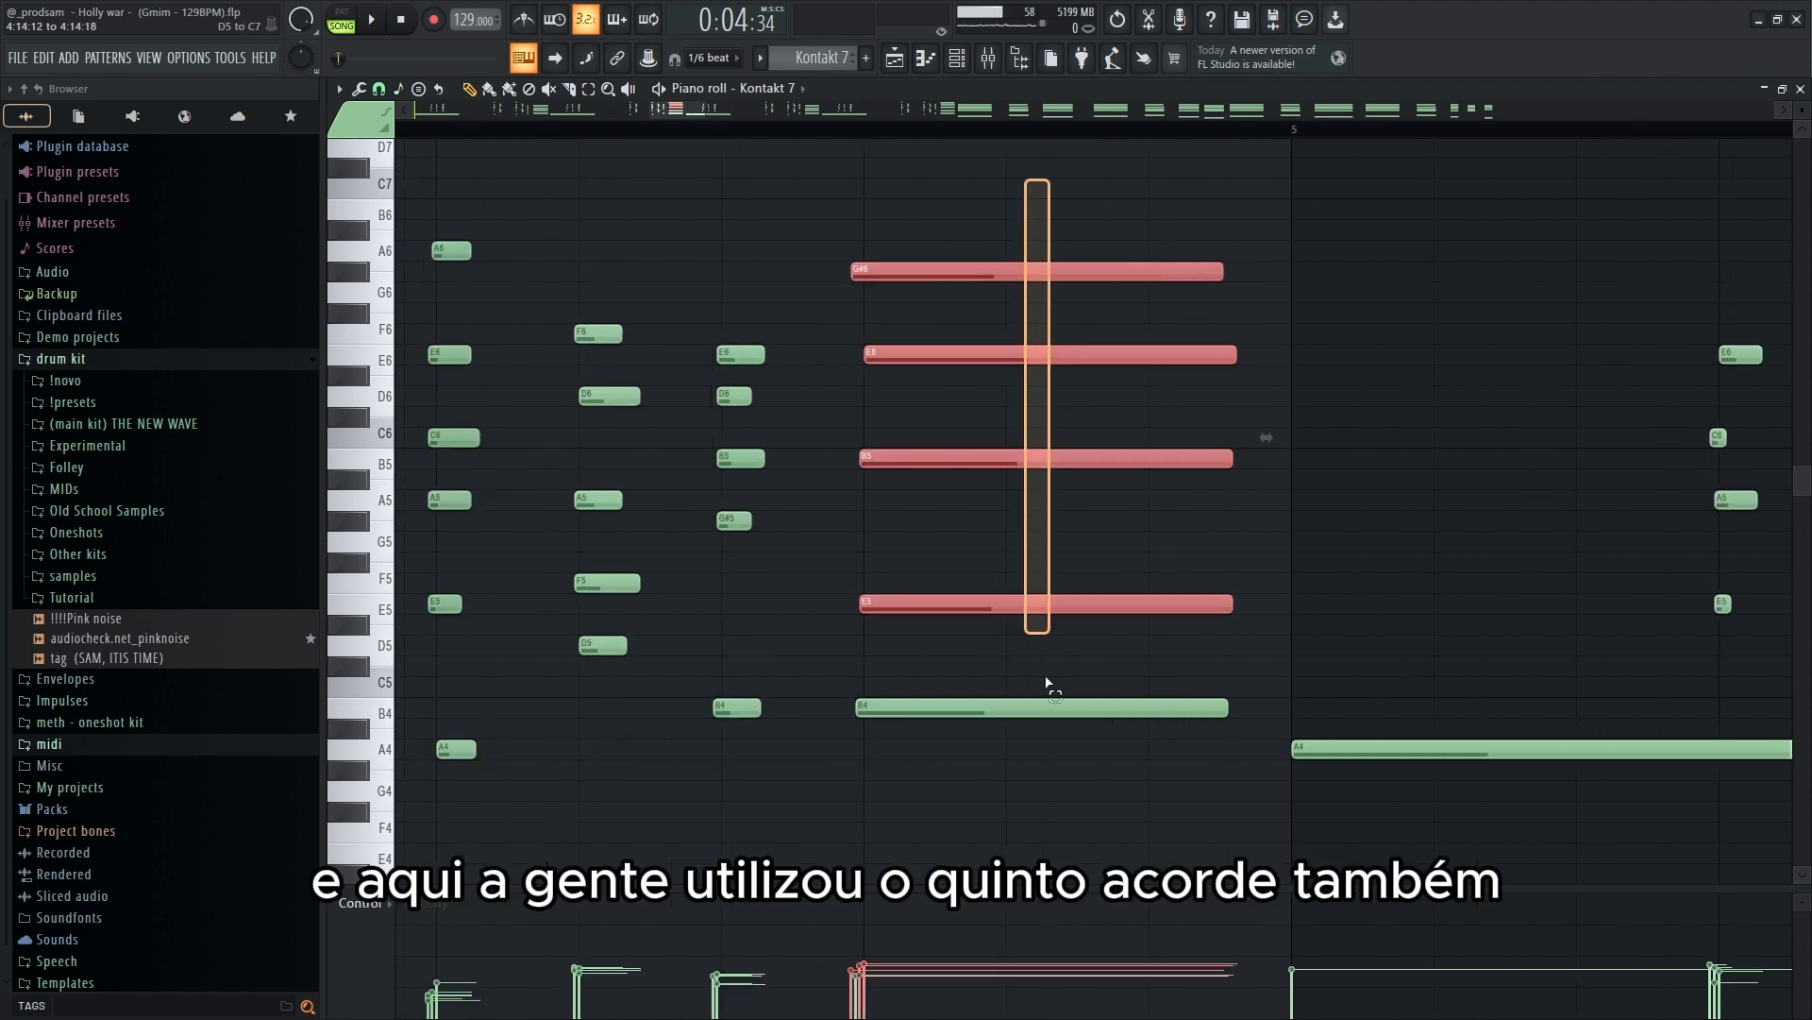
# - Lower the G#6 note of the long chord ending bar 4 by one octave and highlight its E5, G#5 and B5 triad
pyautogui.scroll(-2, 1052, 680)
pyautogui.scroll(2, 1011, 635)
pyautogui.keyDown('ctrl'); pyautogui.click(1011, 355); pyautogui.keyUp('ctrl')
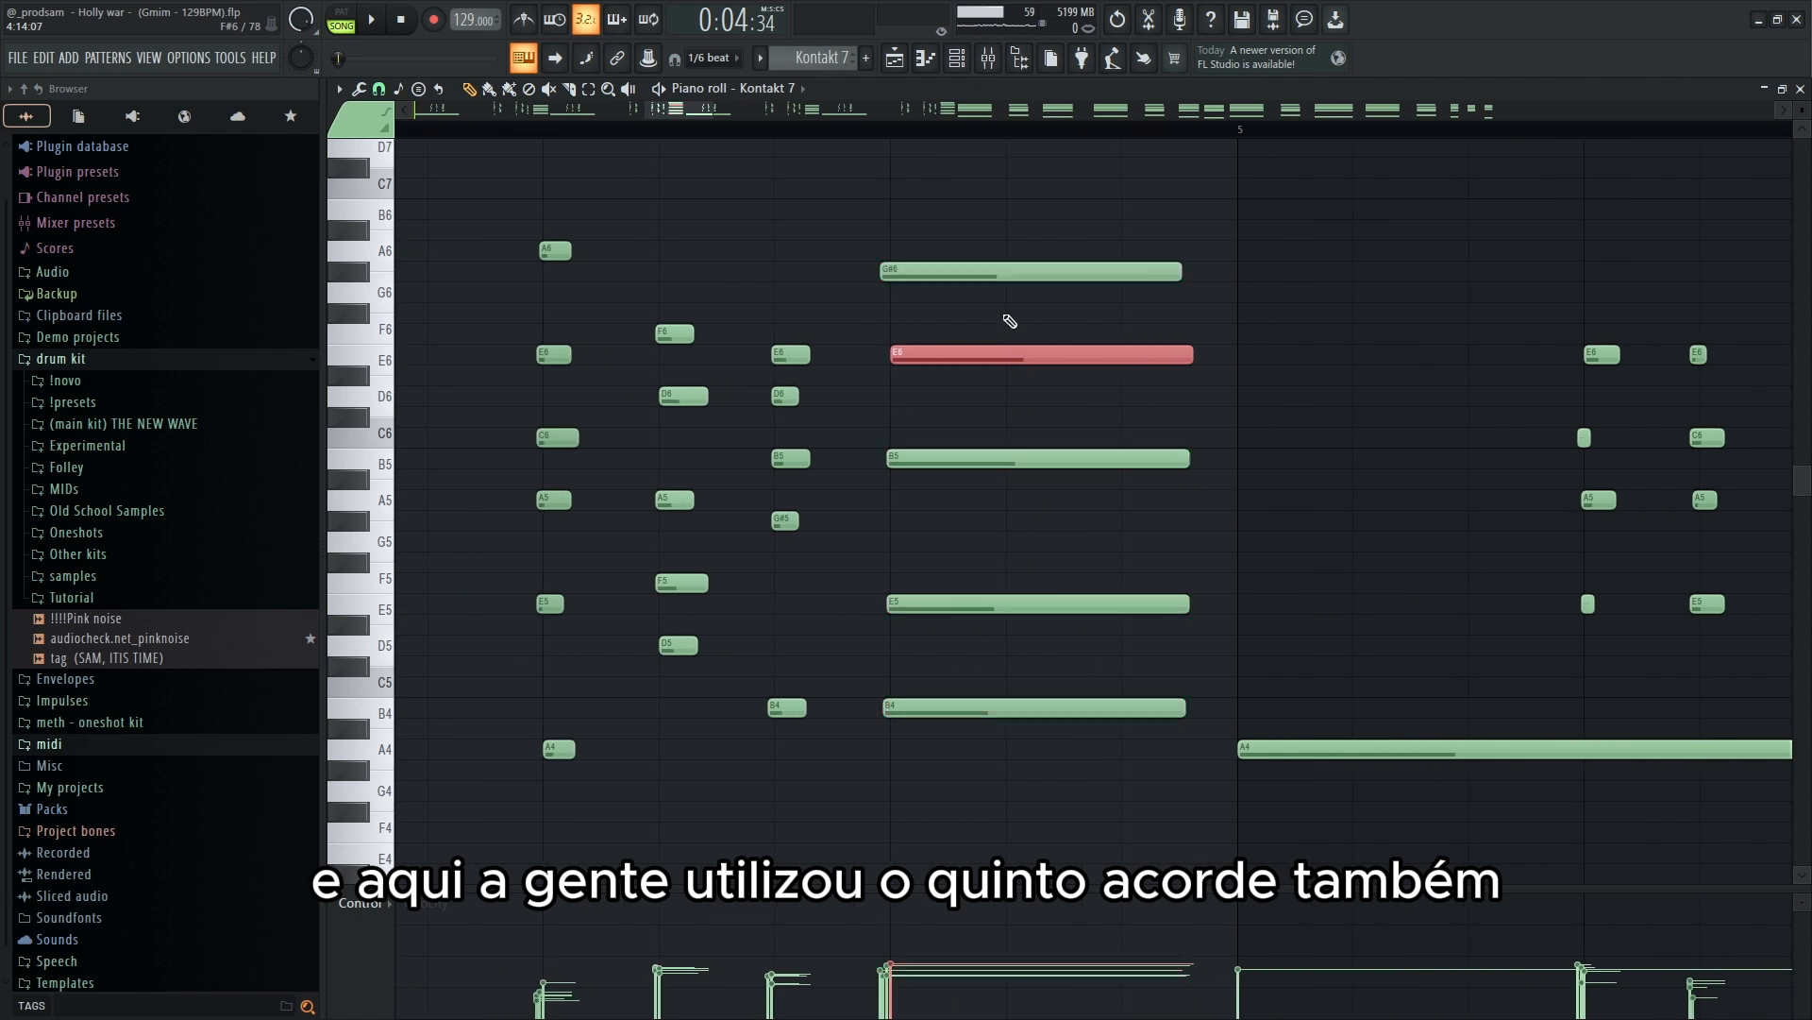
pyautogui.keyDown('ctrl'); pyautogui.click(1015, 270); pyautogui.keyUp('ctrl')
pyautogui.hotkey('ctrl', 'Down')
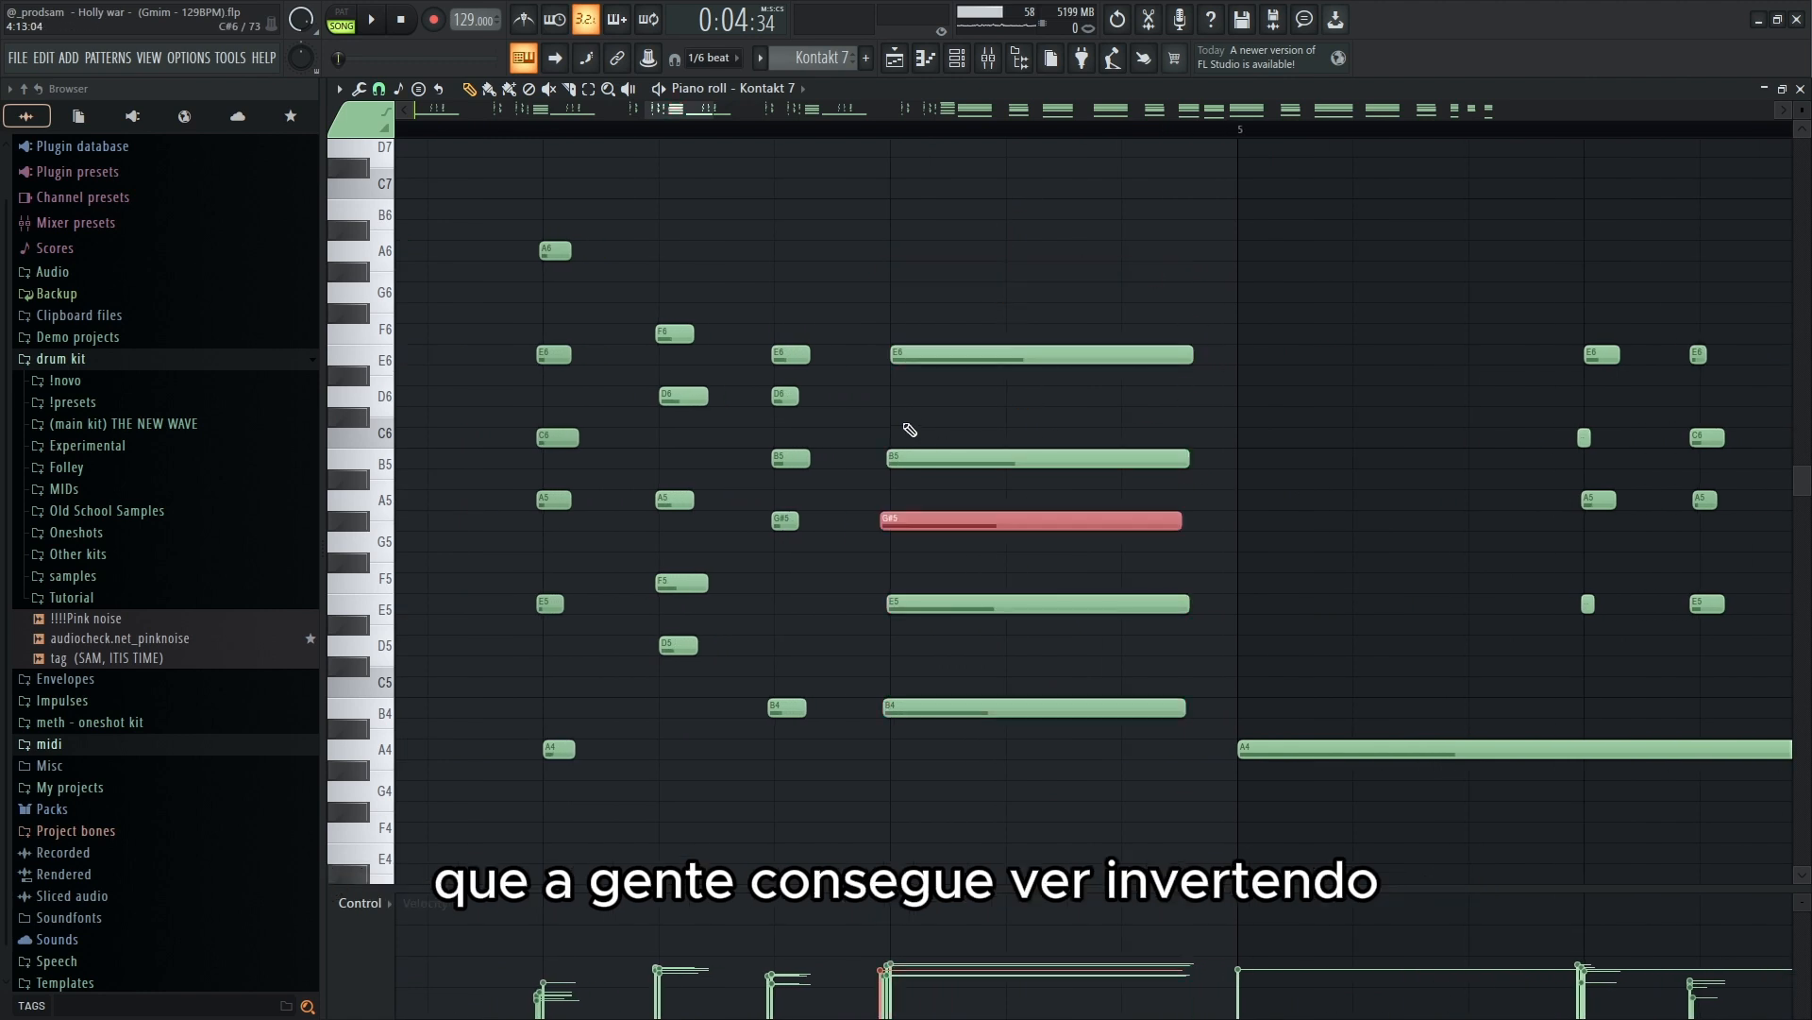
pyautogui.moveTo(894, 384); pyautogui.dragTo(1023, 618)
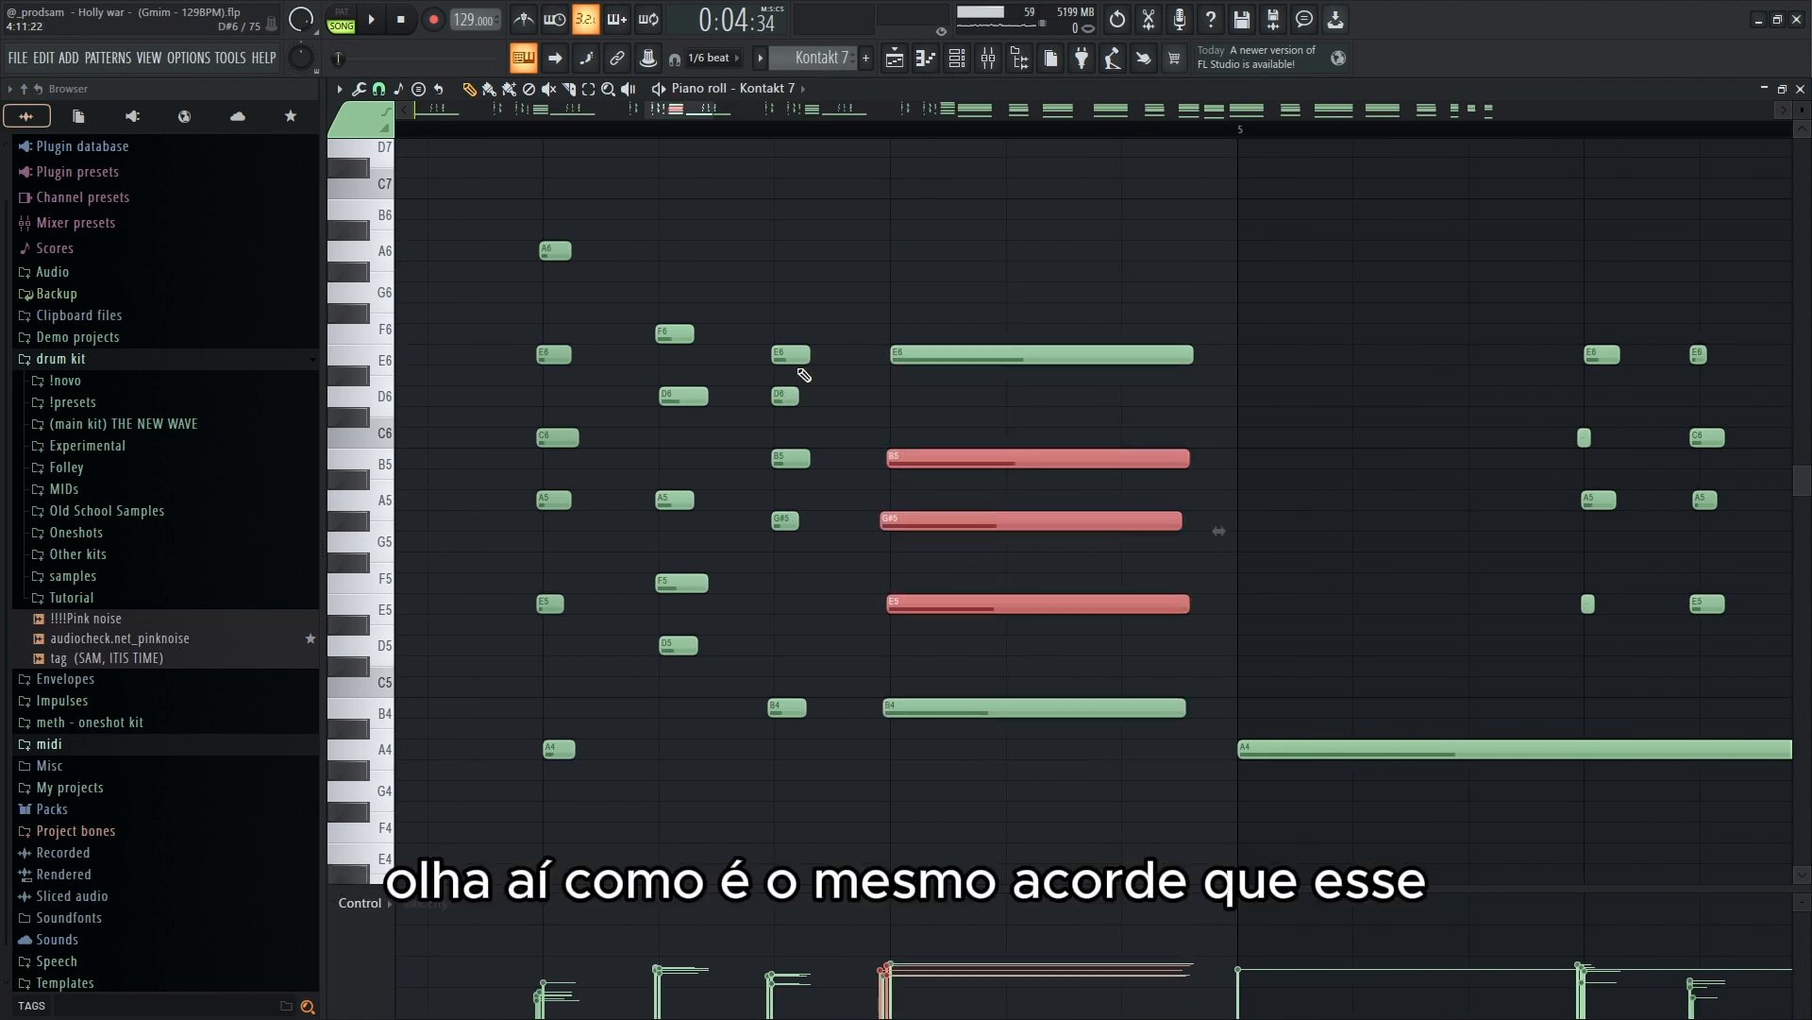
# - Highlight bar 4's last short chord for comparison, and the long chord's added B4 and E6 notes
pyautogui.click(800, 354)
pyautogui.moveTo(753, 450); pyautogui.dragTo(965, 639)
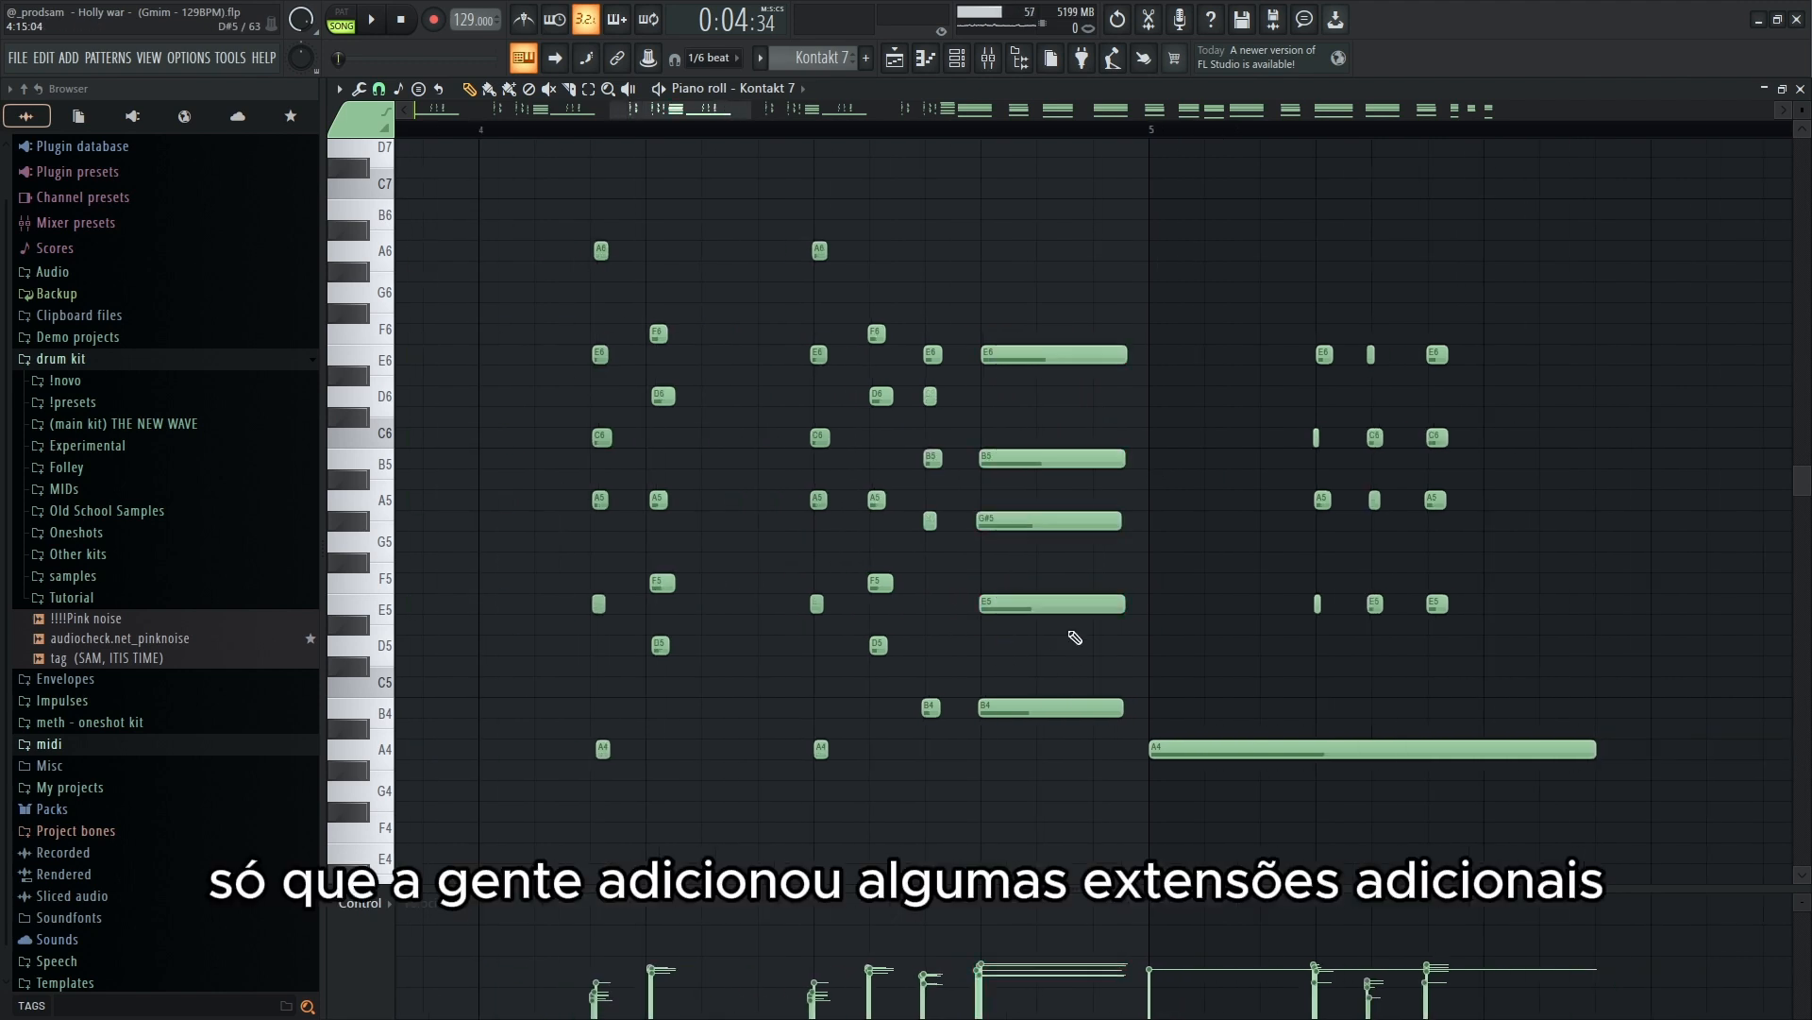
pyautogui.moveTo(1067, 663); pyautogui.dragTo(1052, 769)
pyautogui.moveTo(1052, 396); pyautogui.dragTo(1048, 359)
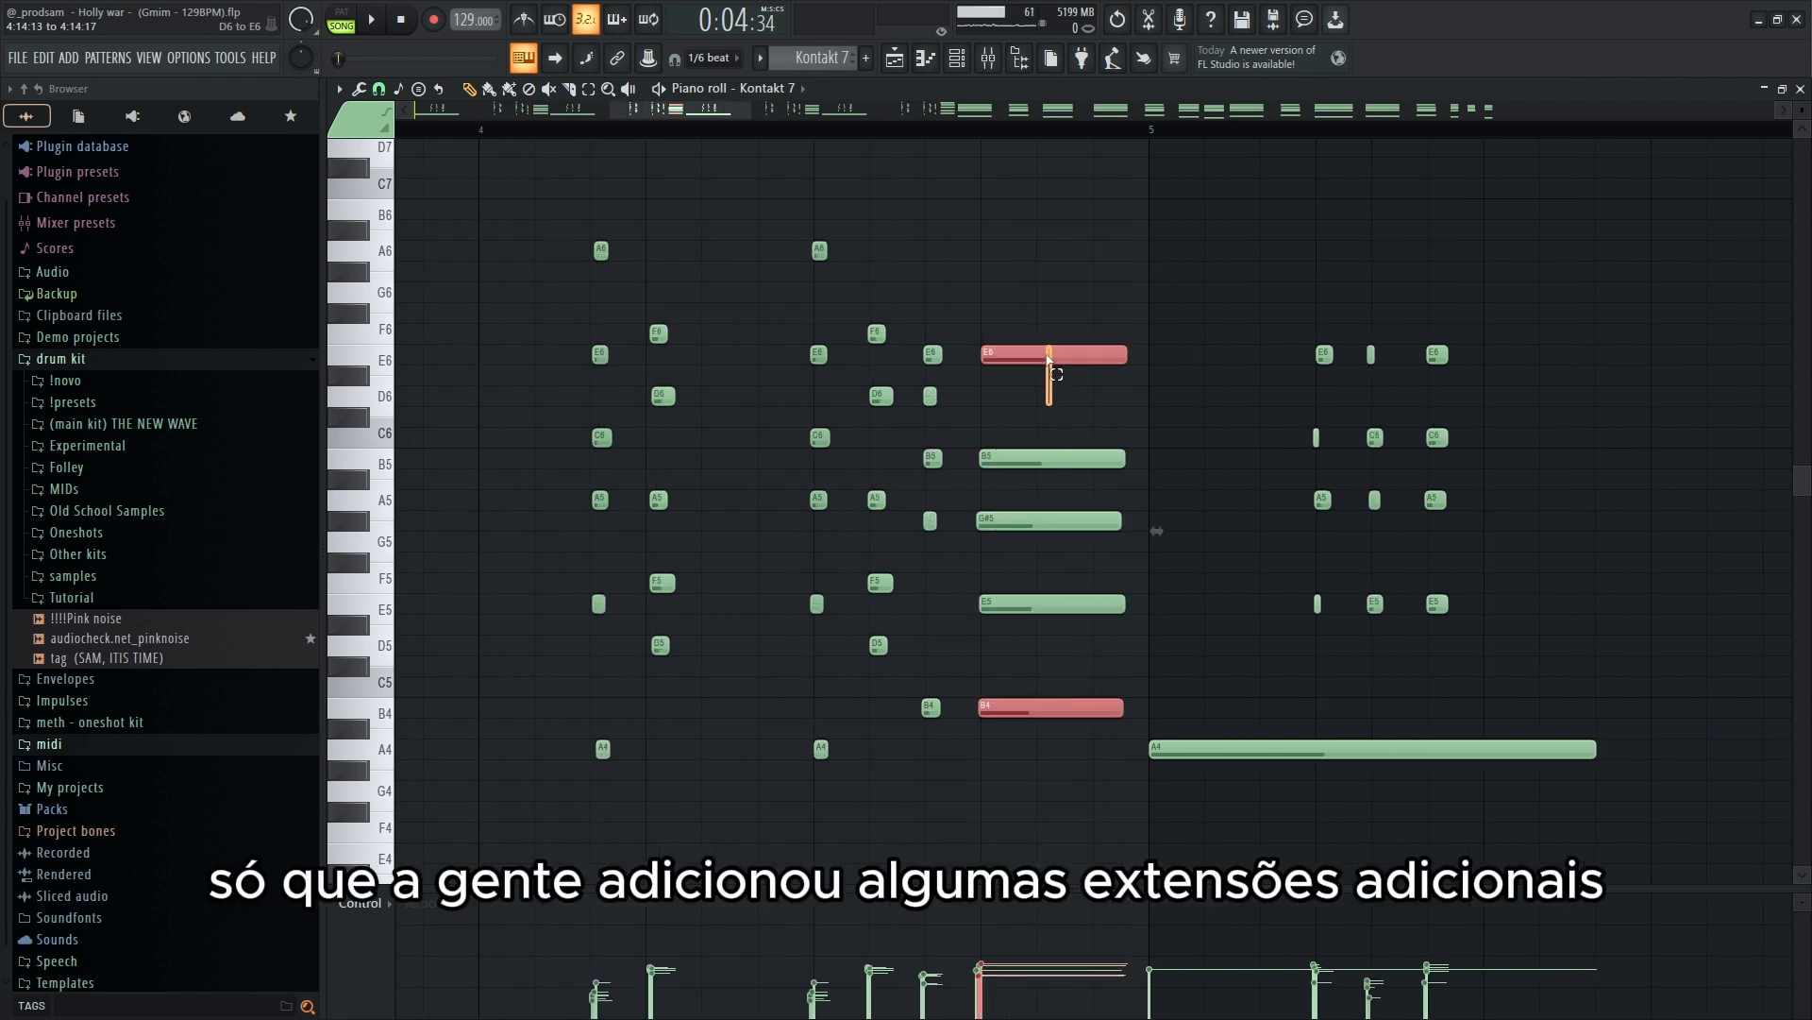
# - Raise the G#5 note of bar 4's long chord by one octave and highlight the whole chord
pyautogui.moveTo(1057, 505); pyautogui.dragTo(1070, 549)
pyautogui.hotkey('ctrl', 'Up')
pyautogui.moveTo(1128, 181); pyautogui.dragTo(980, 825)
pyautogui.scroll(-4, 939, 205)
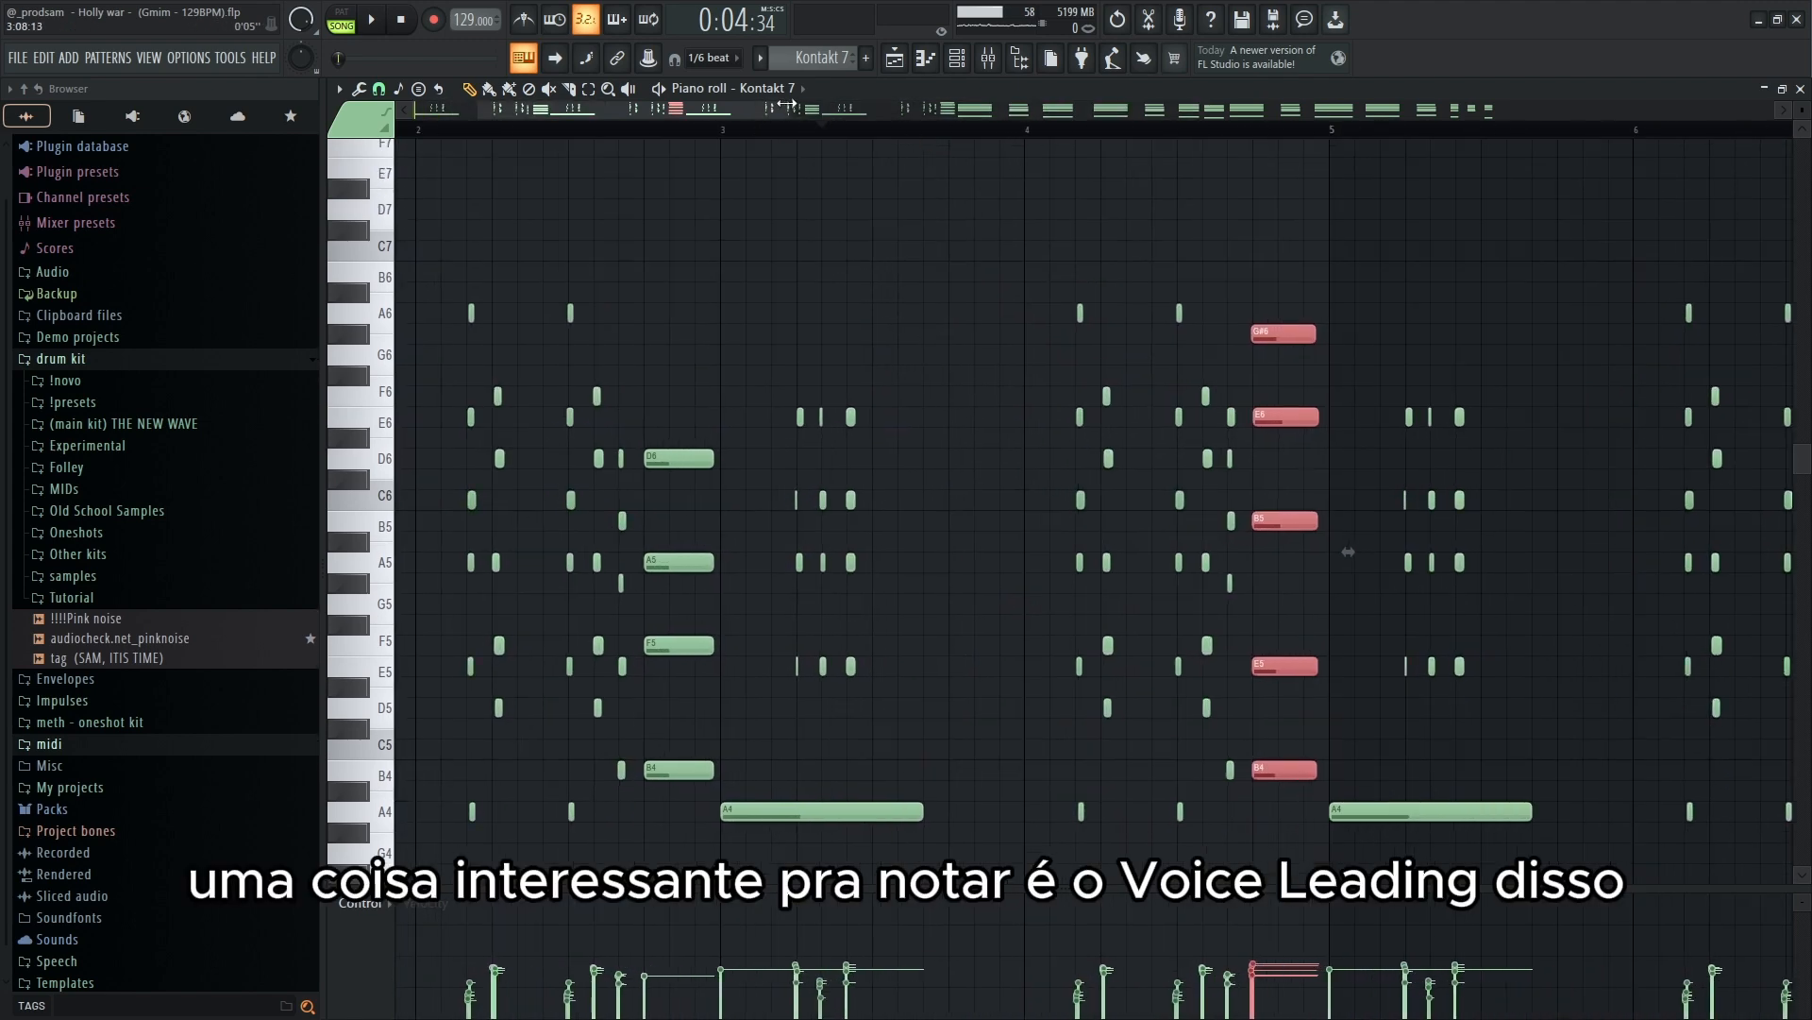
# - Highlight all chords and bass notes of the second section, and mark bars 9 to 16 as the time selection
pyautogui.moveTo(789, 112); pyautogui.dragTo(512, 112)
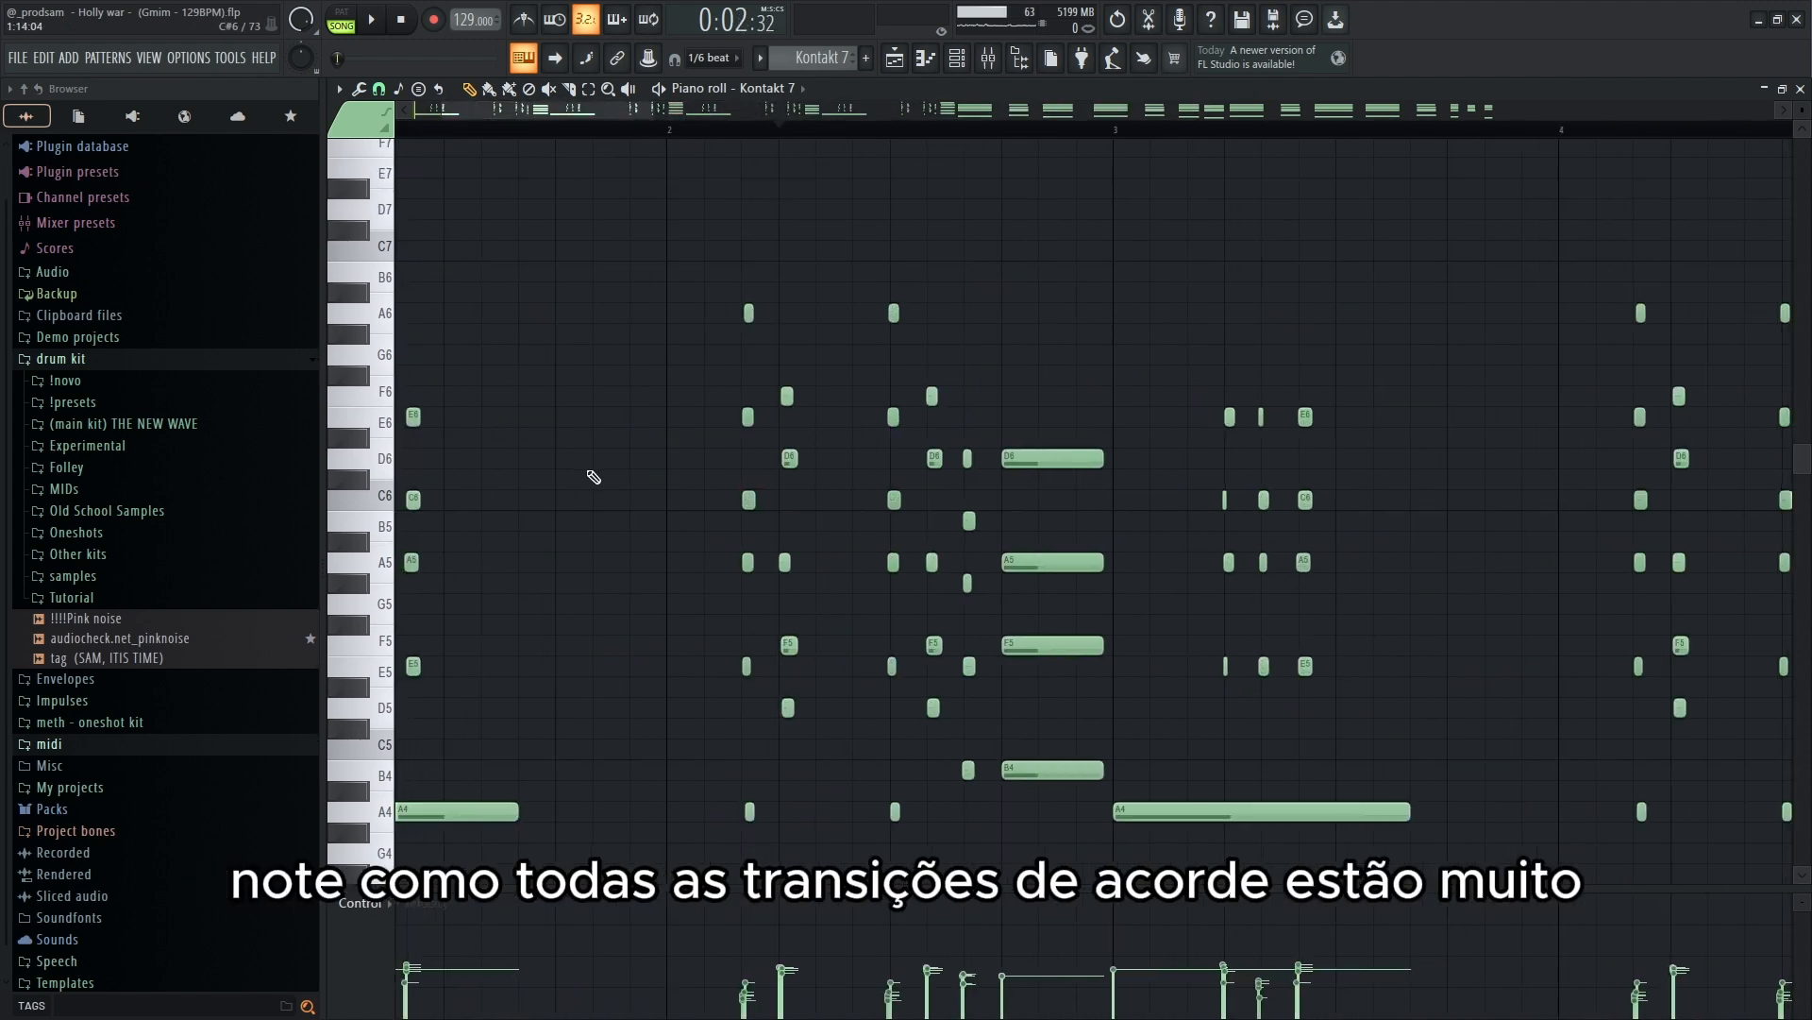
pyautogui.scroll(-3, 510, 419)
pyautogui.scroll(3, 499, 418)
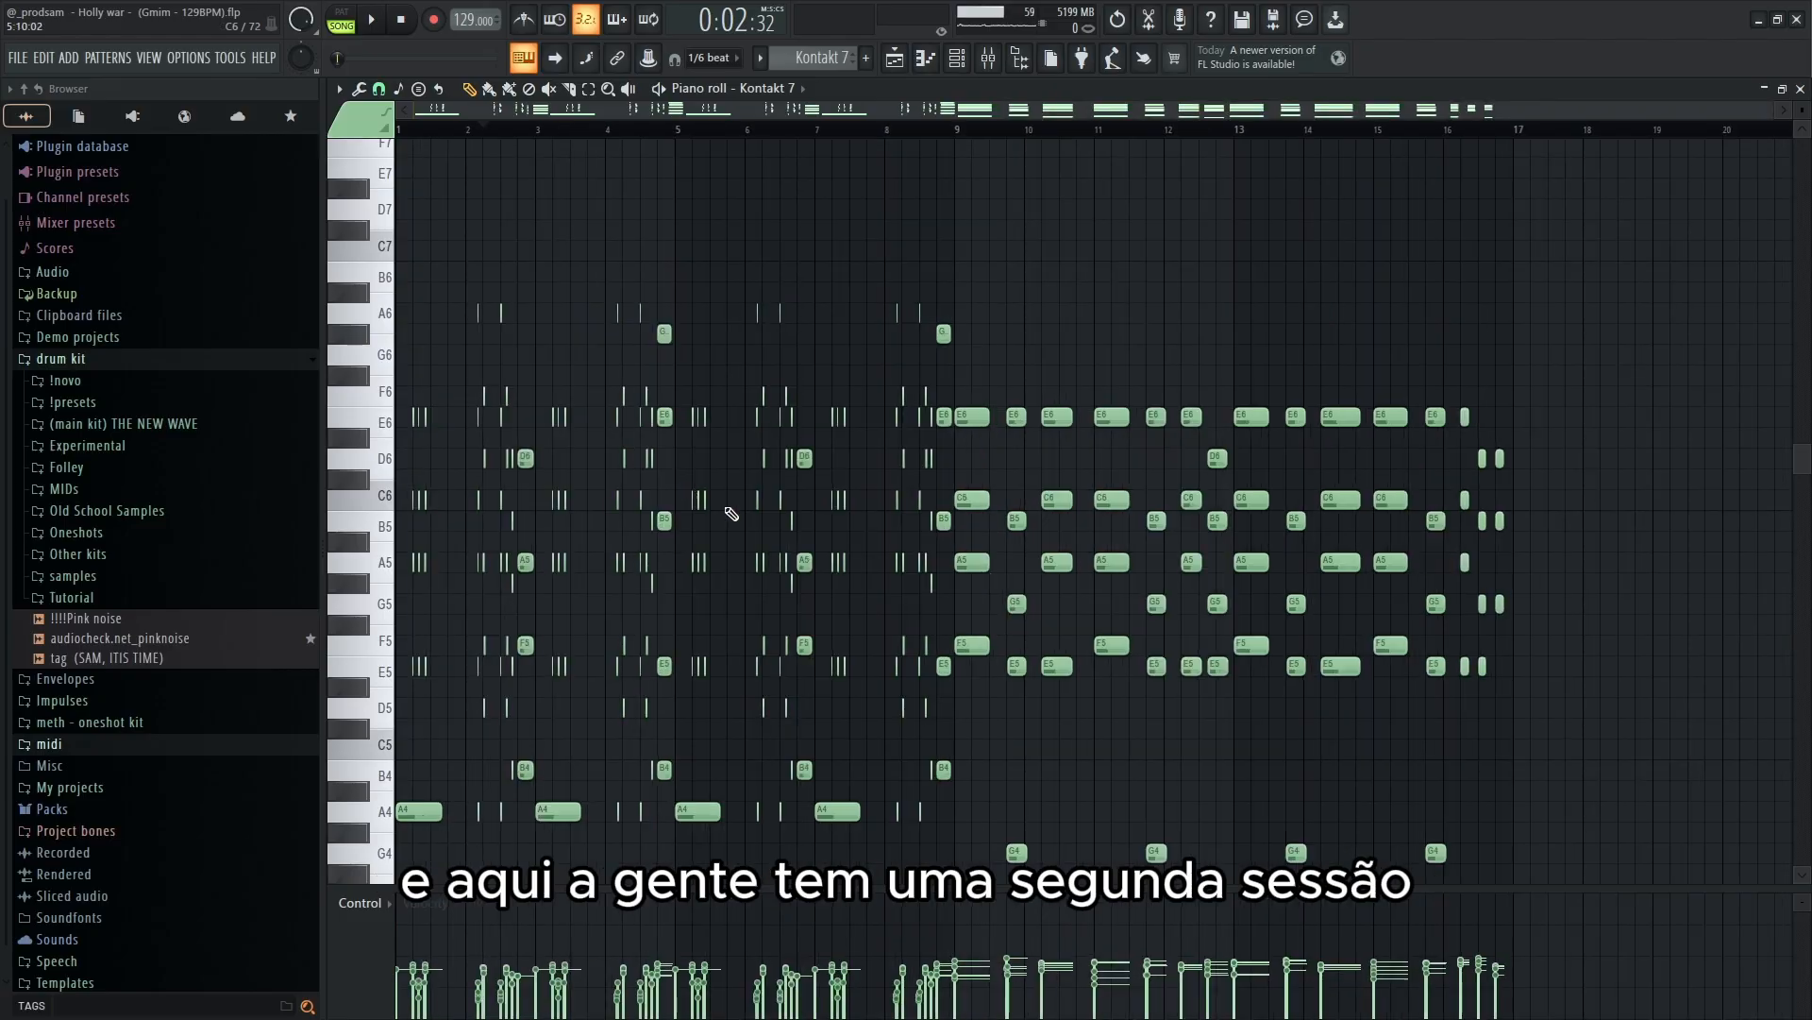
pyautogui.moveTo(977, 395); pyautogui.dragTo(1538, 883)
pyautogui.scroll(-5, 1416, 652)
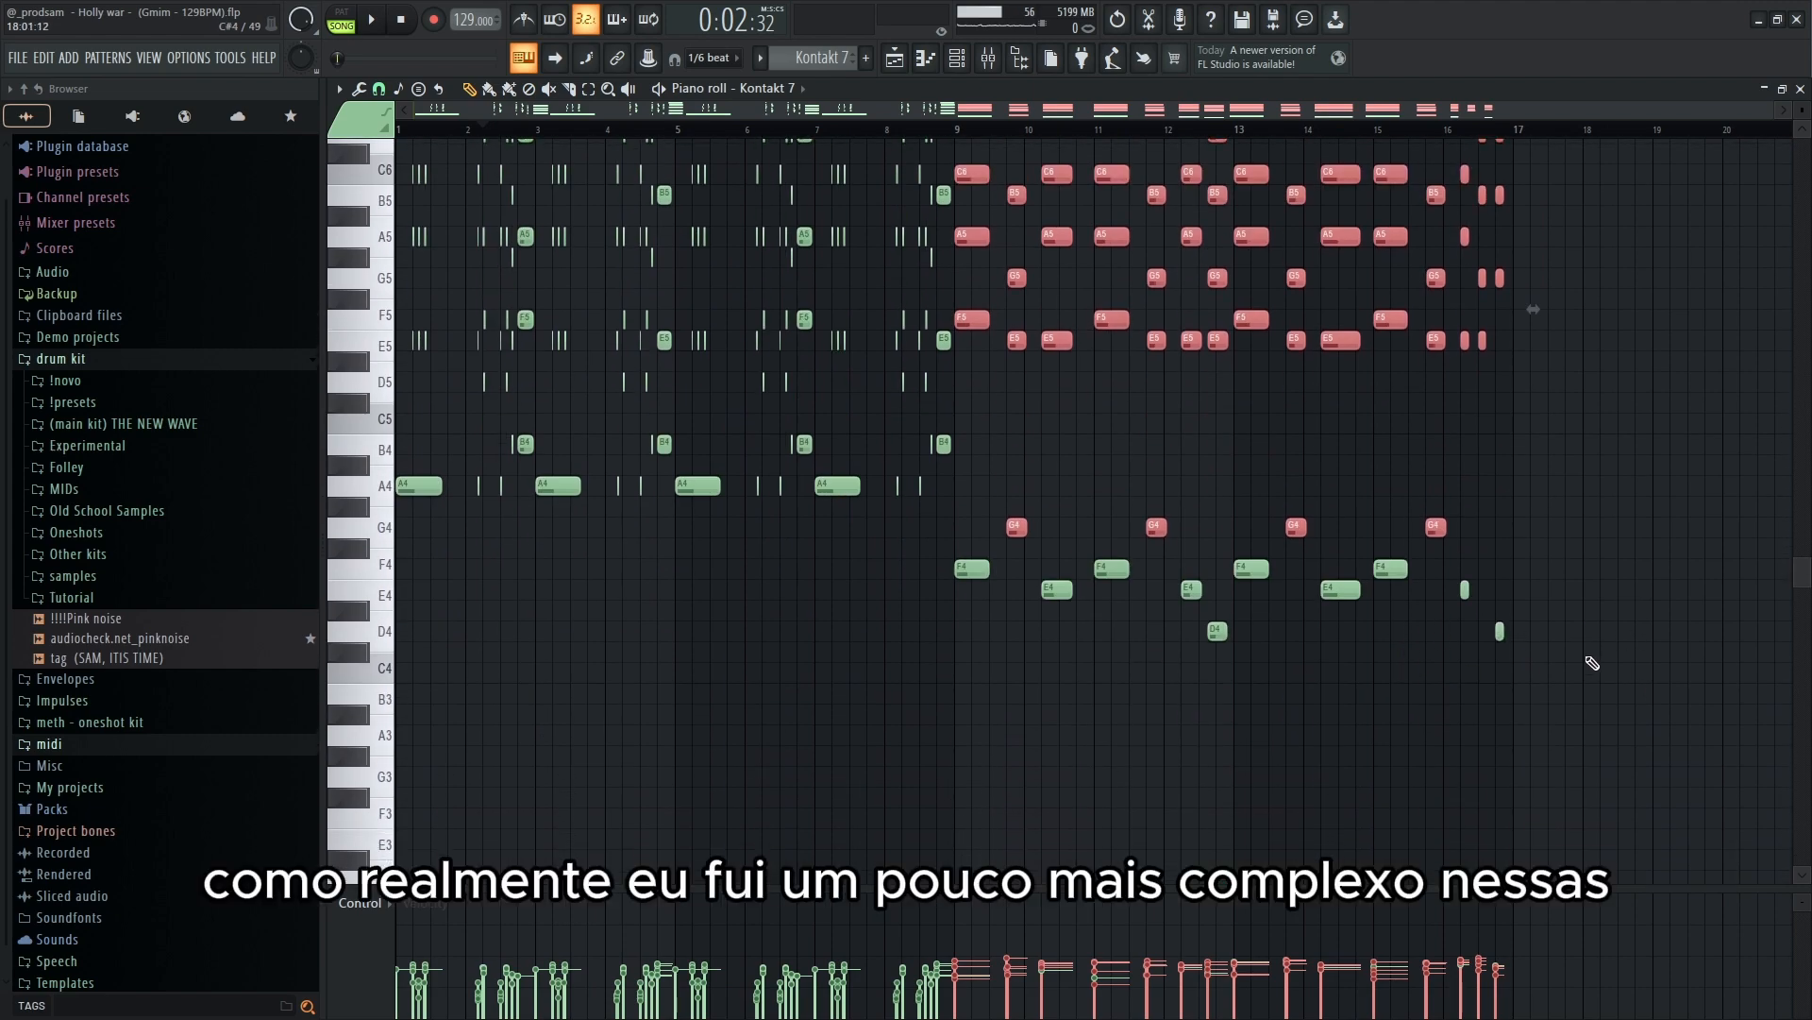
pyautogui.moveTo(1699, 720); pyautogui.dragTo(1105, 182)
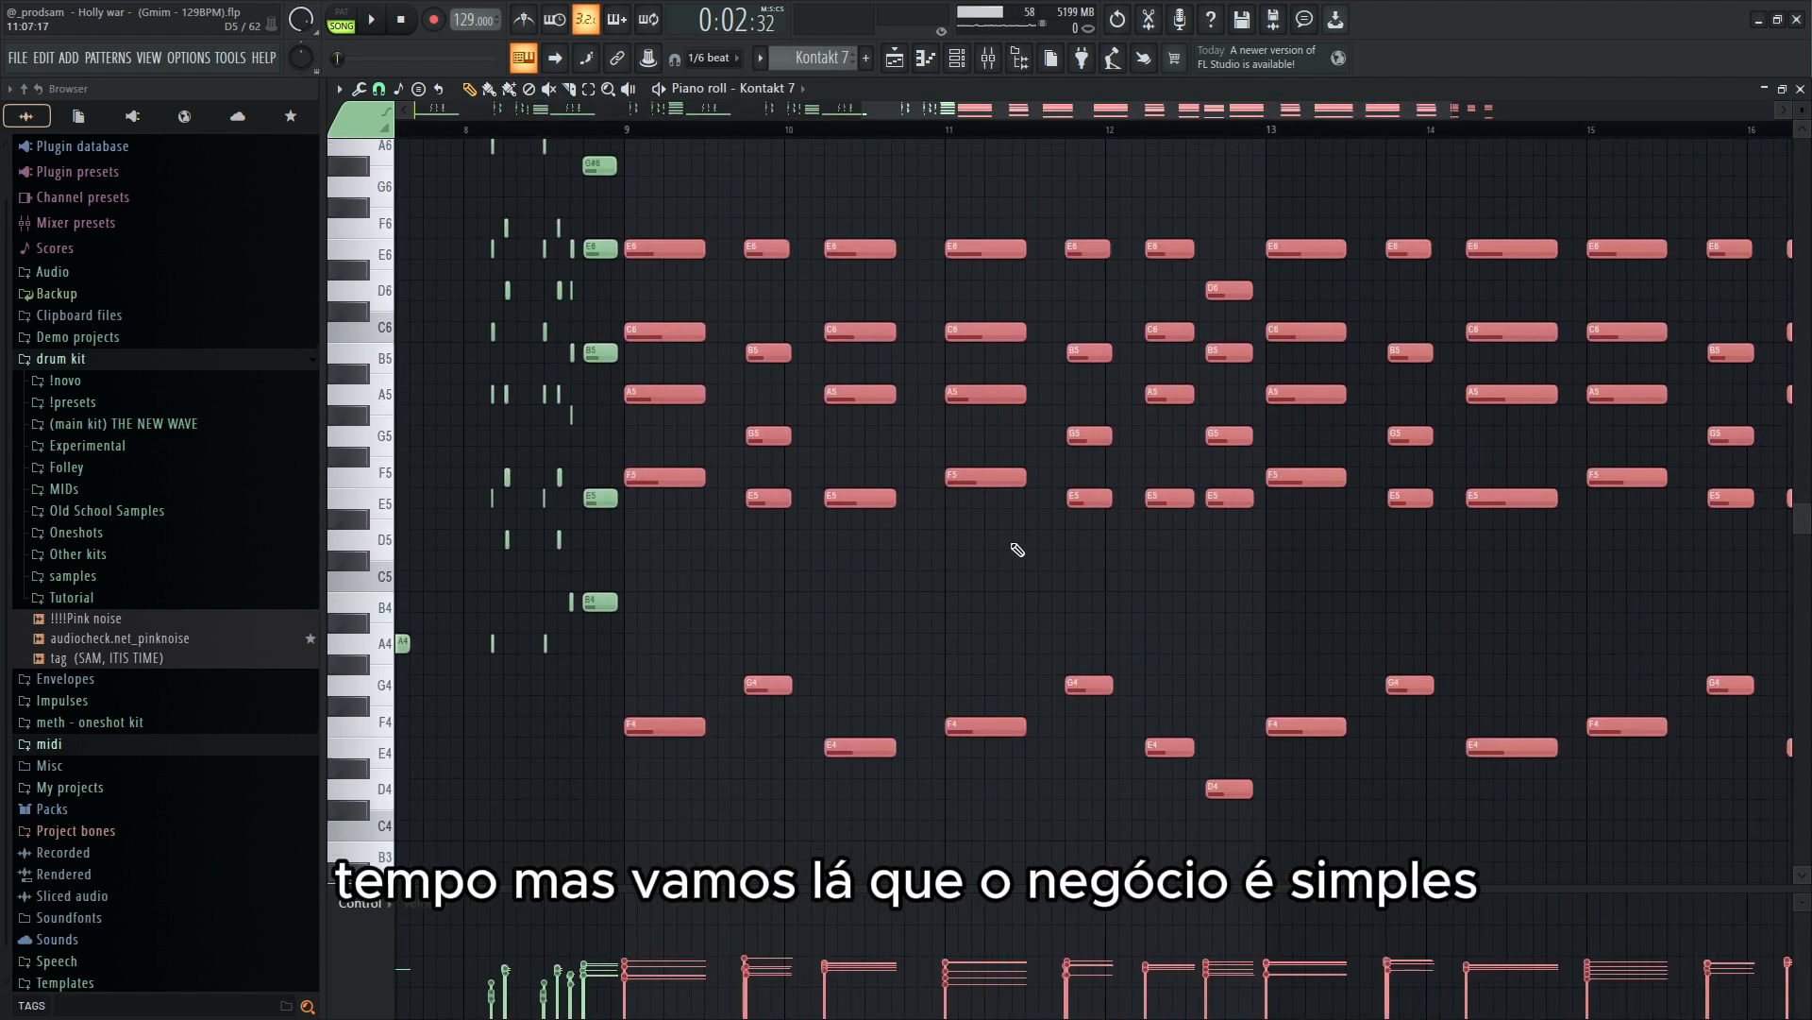
pyautogui.scroll(-3, 864, 153)
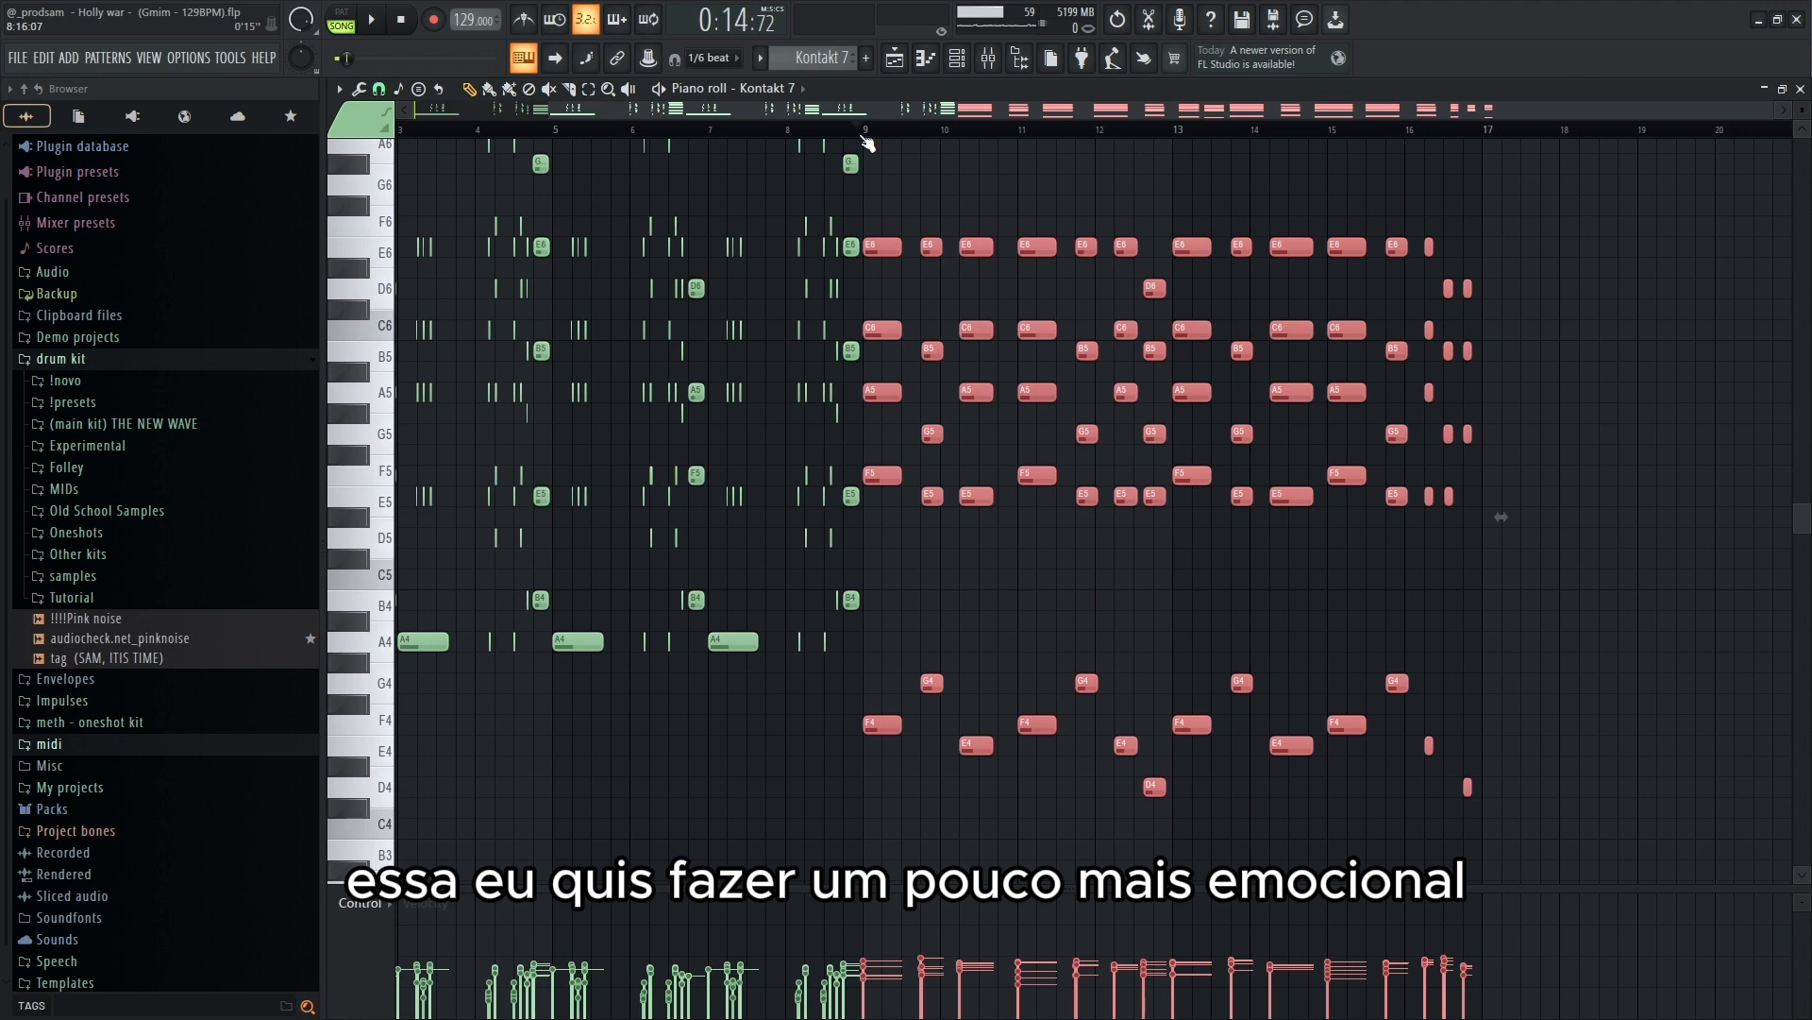
pyautogui.moveTo(873, 138); pyautogui.dragTo(1453, 127)
pyautogui.scroll(4, 1177, 283)
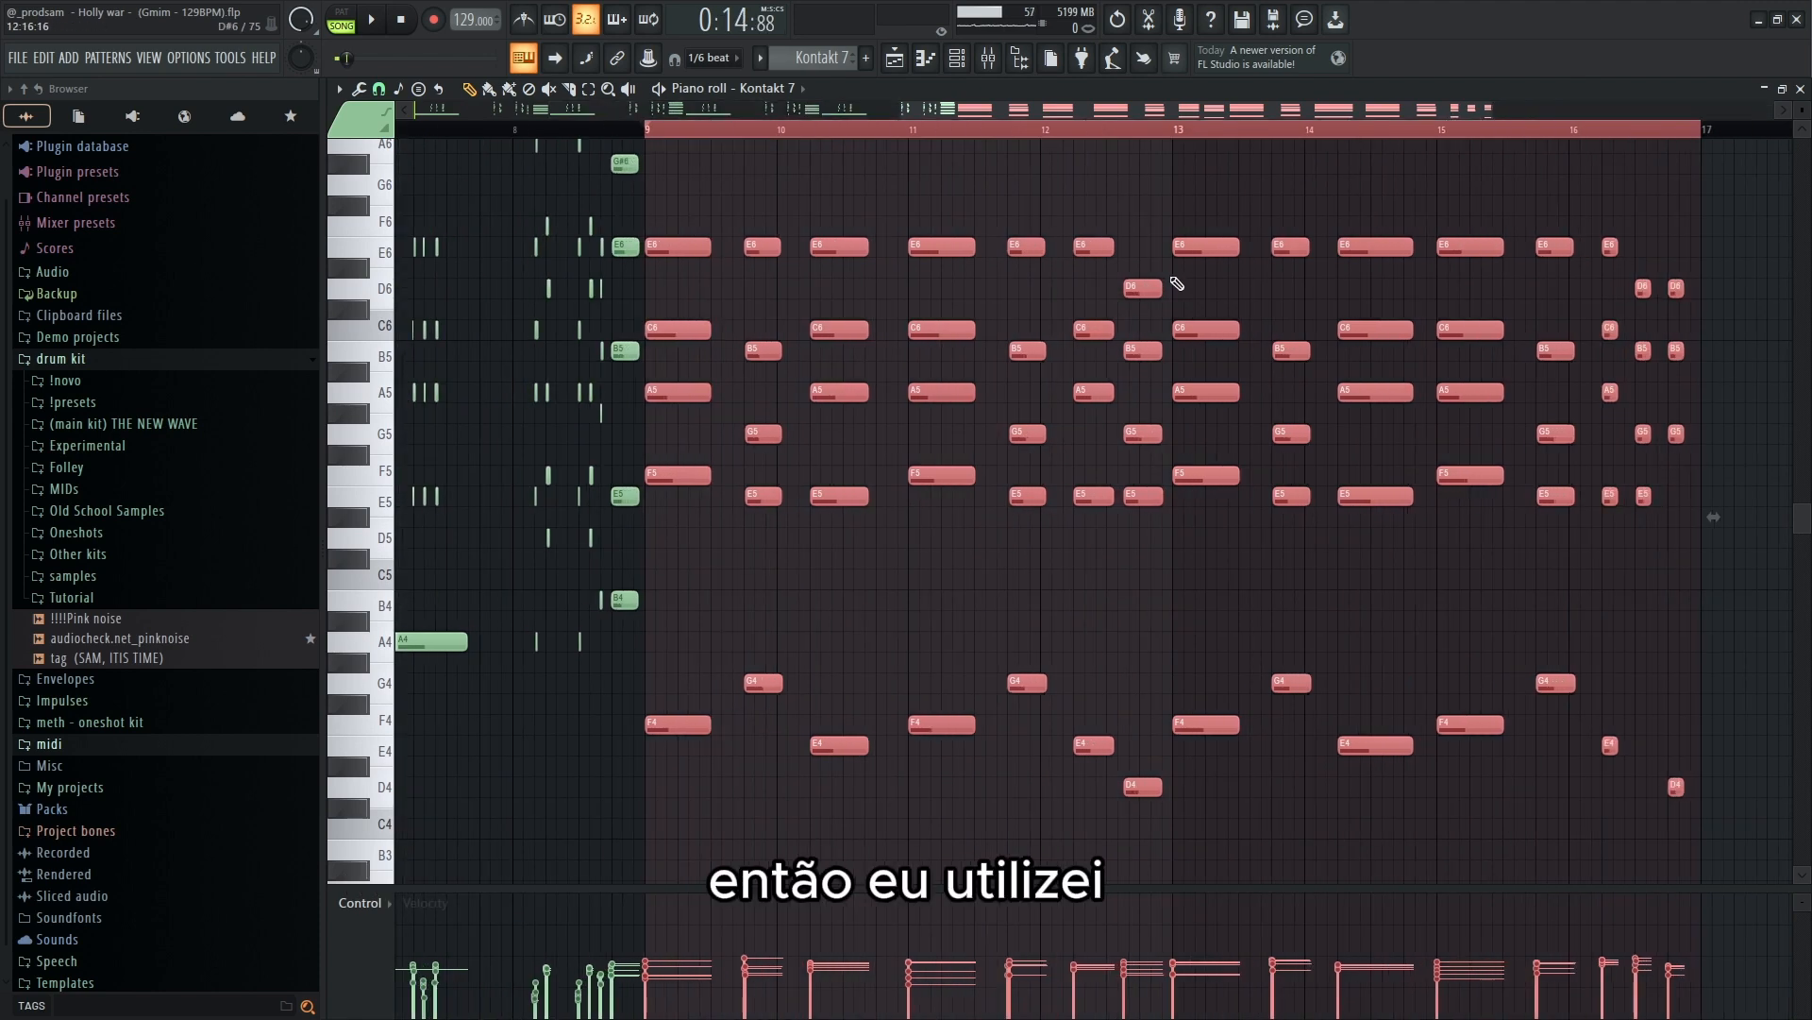
# - Highlight the first three chords of the second section one after another, from bar 9 through bar 10
pyautogui.scroll(-1, 761, 359)
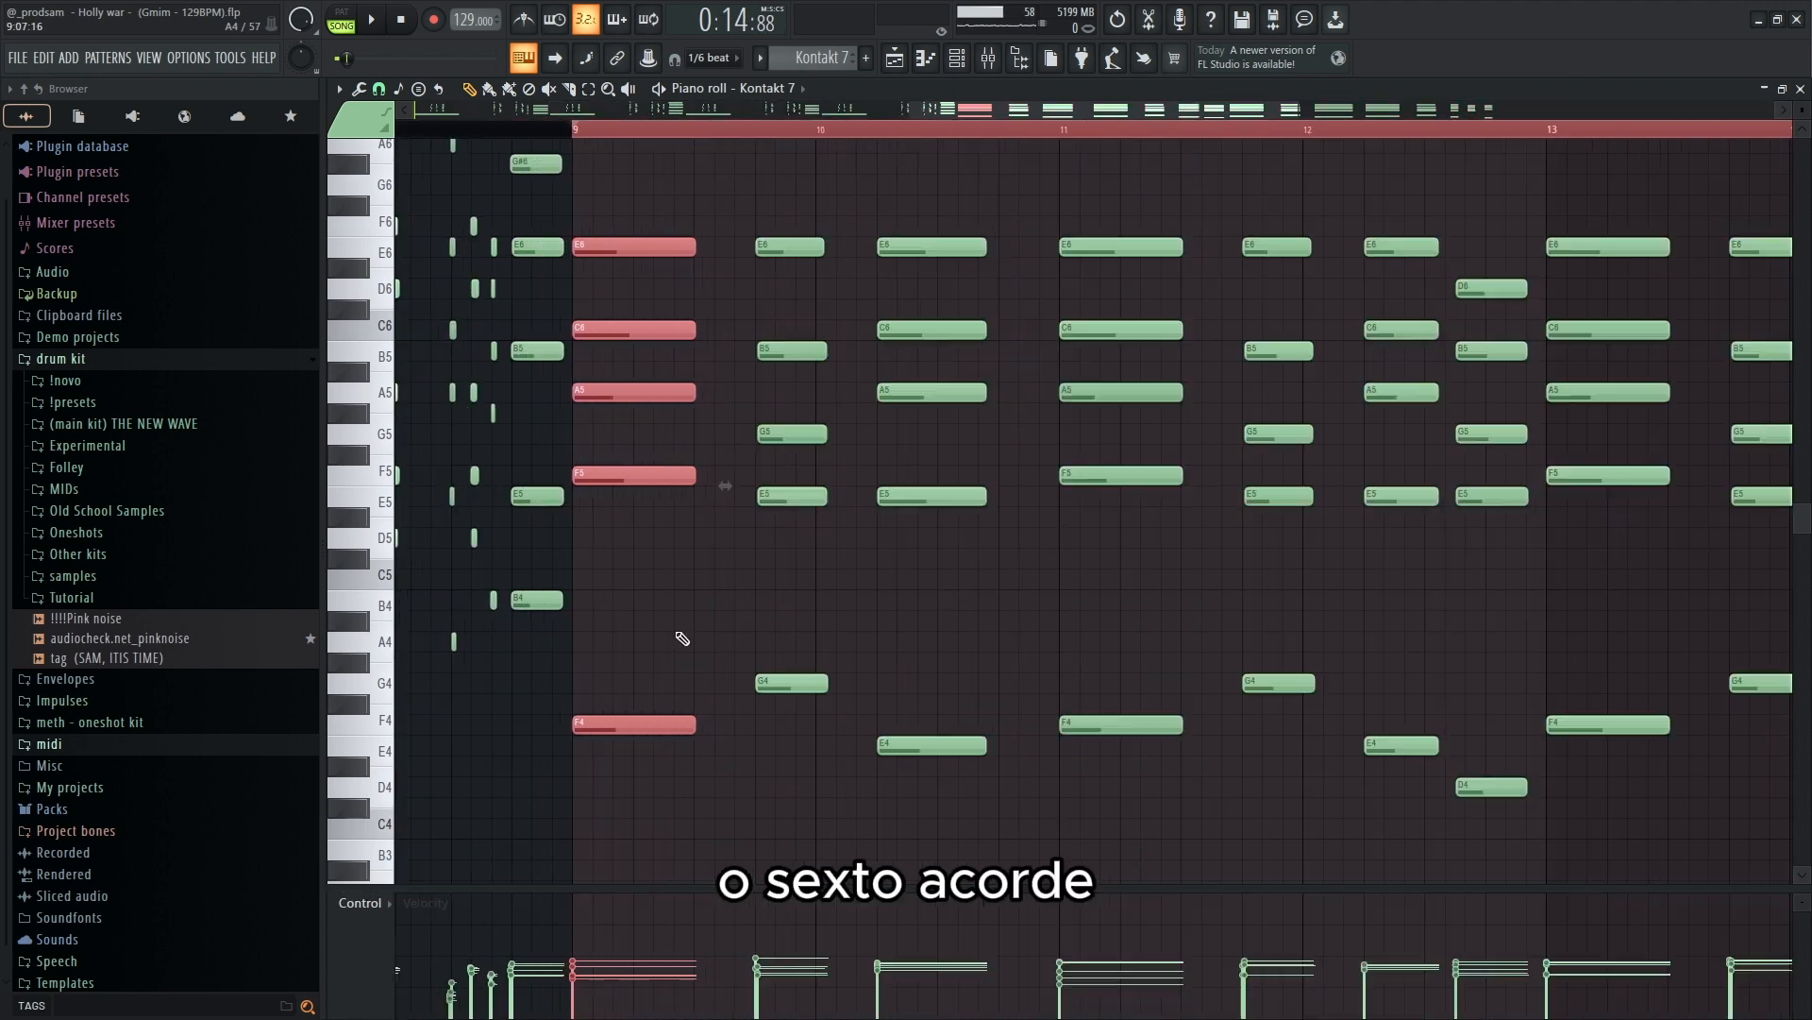
pyautogui.scroll(2, 699, 591)
pyautogui.moveTo(694, 746); pyautogui.dragTo(627, 156)
pyautogui.moveTo(802, 197); pyautogui.dragTo(884, 765)
pyautogui.moveTo(972, 198); pyautogui.dragTo(1085, 769)
pyautogui.scroll(-4, 984, 654)
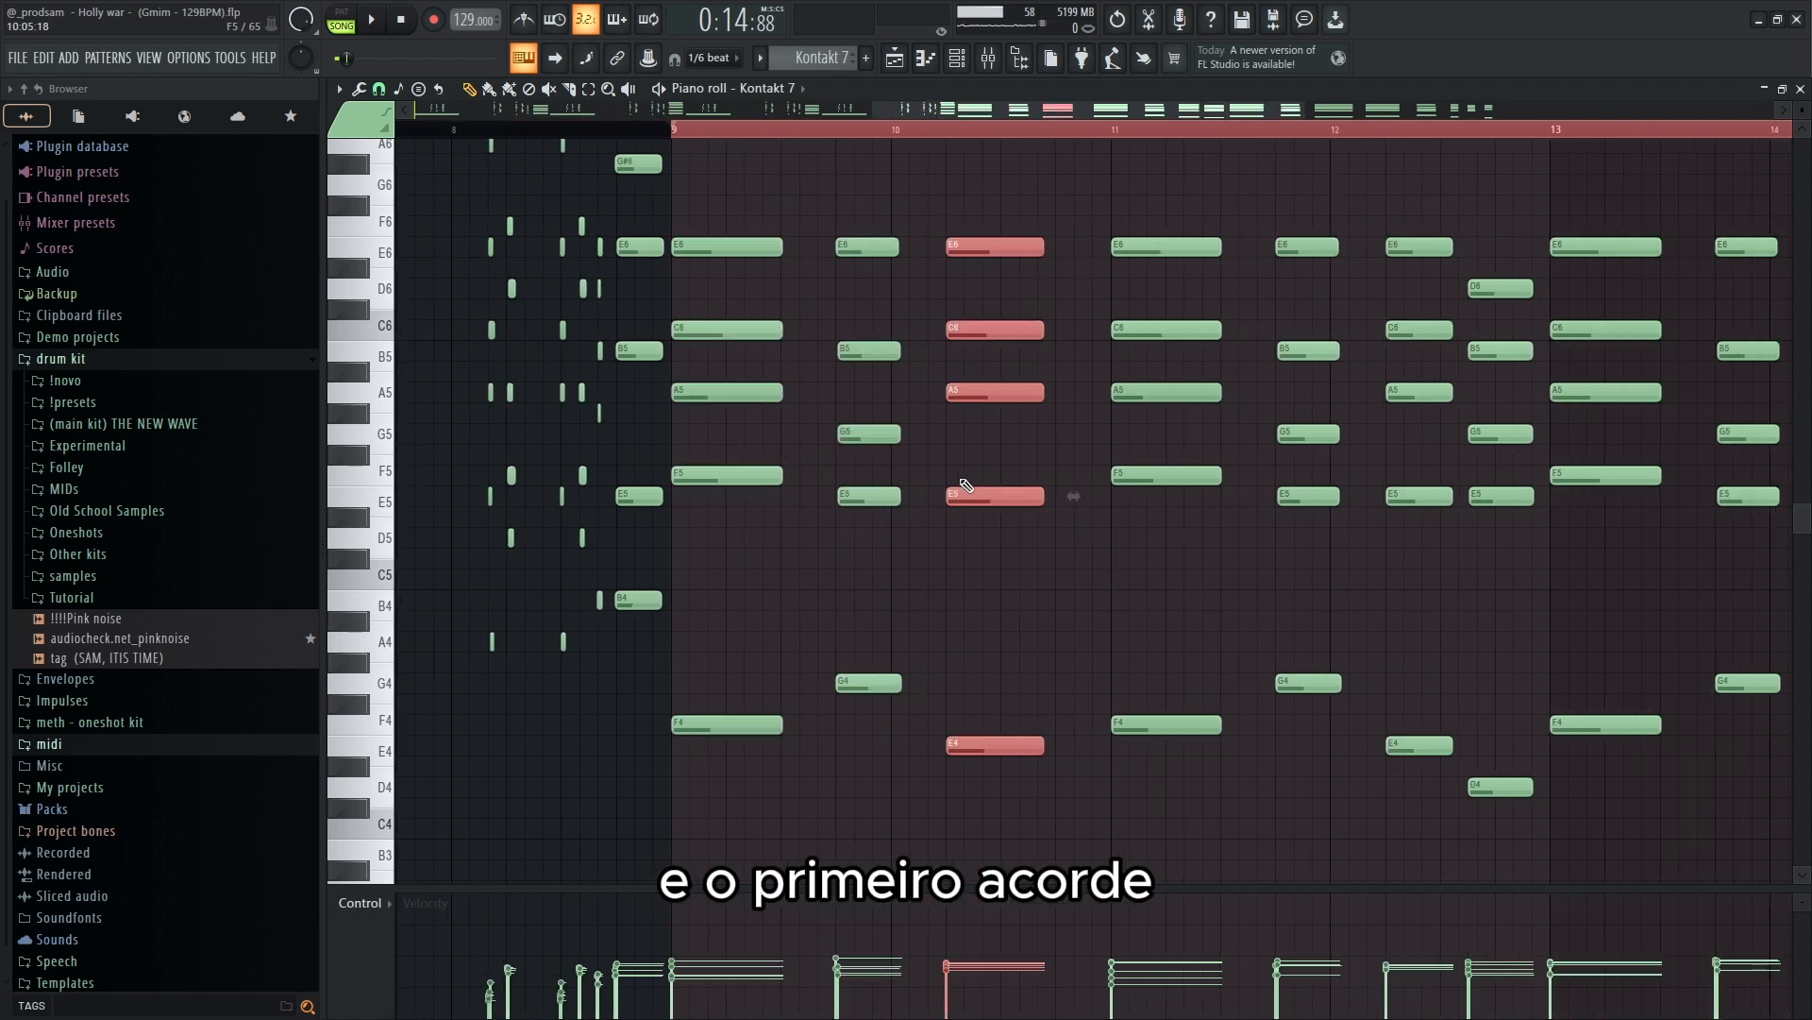
# - Try a copy of the second section's first three chords over bars 11 and 12, and undo it
pyautogui.moveTo(963, 713); pyautogui.dragTo(797, 231)
pyautogui.moveTo(971, 817); pyautogui.dragTo(1098, 238)
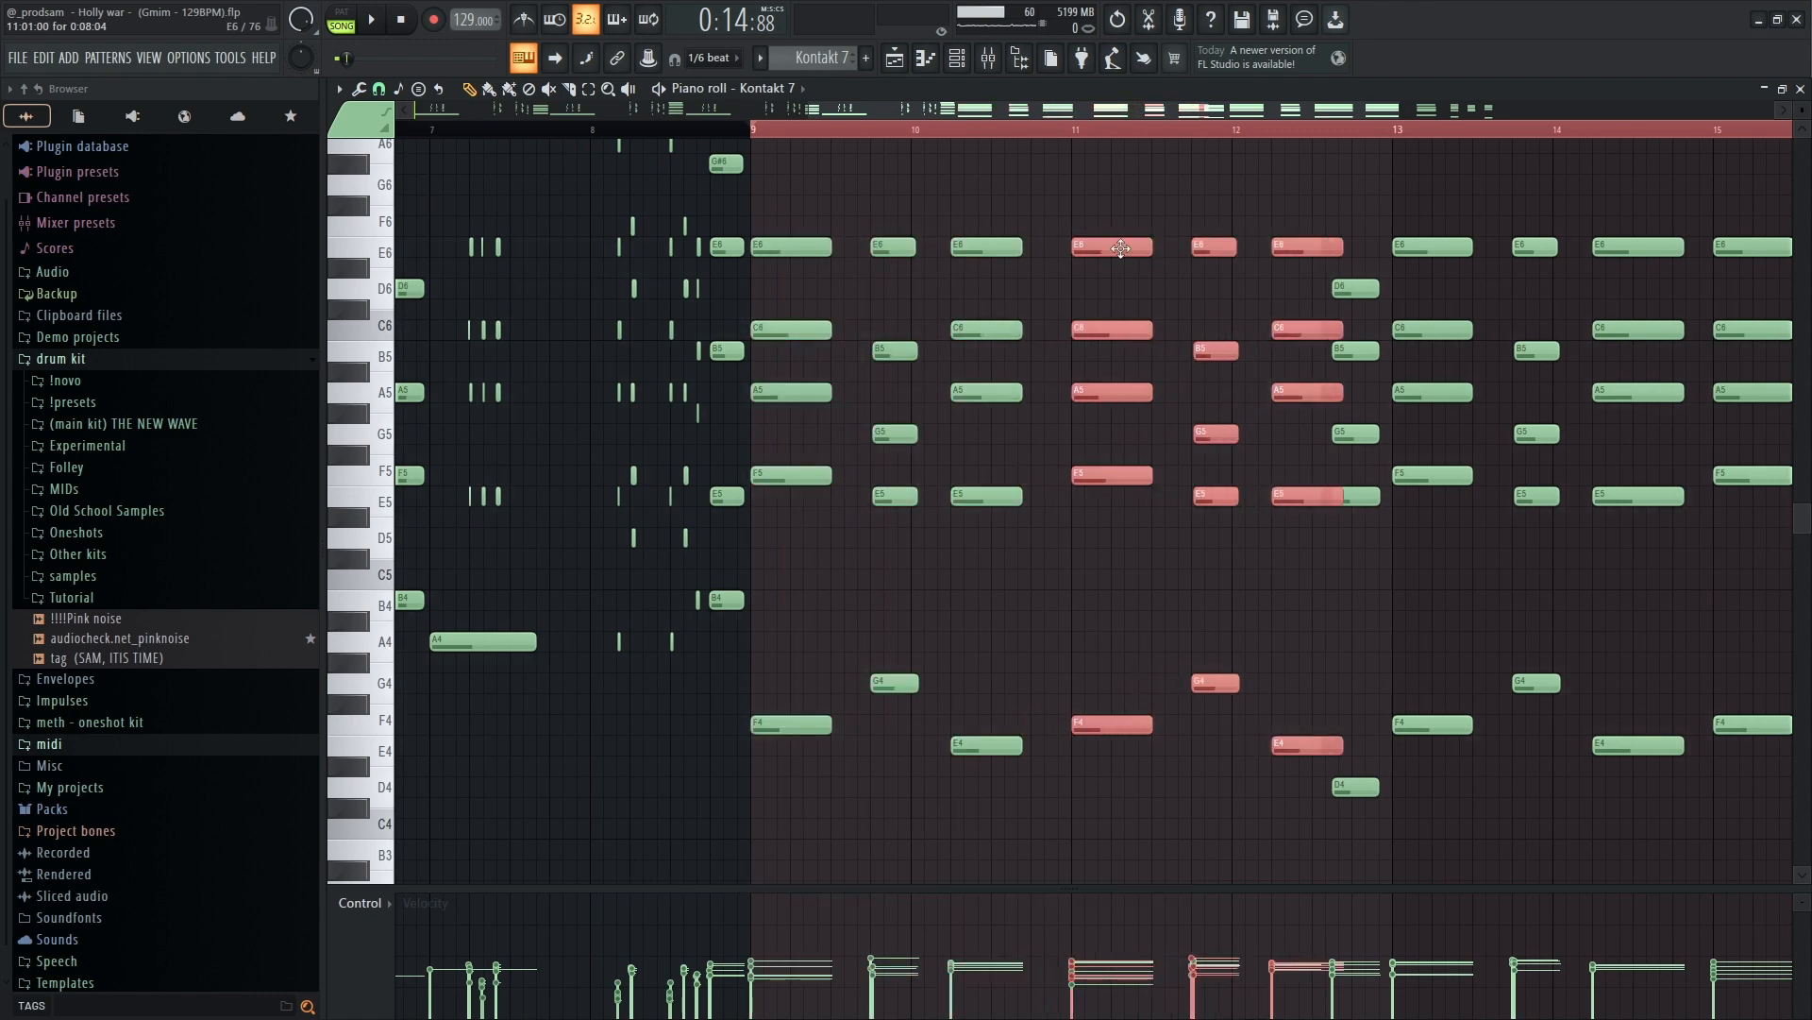
pyautogui.hotkey('ctrl', 'z')
# - Highlight the variation chord that closes bar 12, including its D4 bass note
pyautogui.scroll(-3, 1312, 387)
pyautogui.scroll(4, 1391, 482)
pyautogui.moveTo(1208, 201); pyautogui.dragTo(1180, 801)
pyautogui.scroll(-4, 1183, 741)
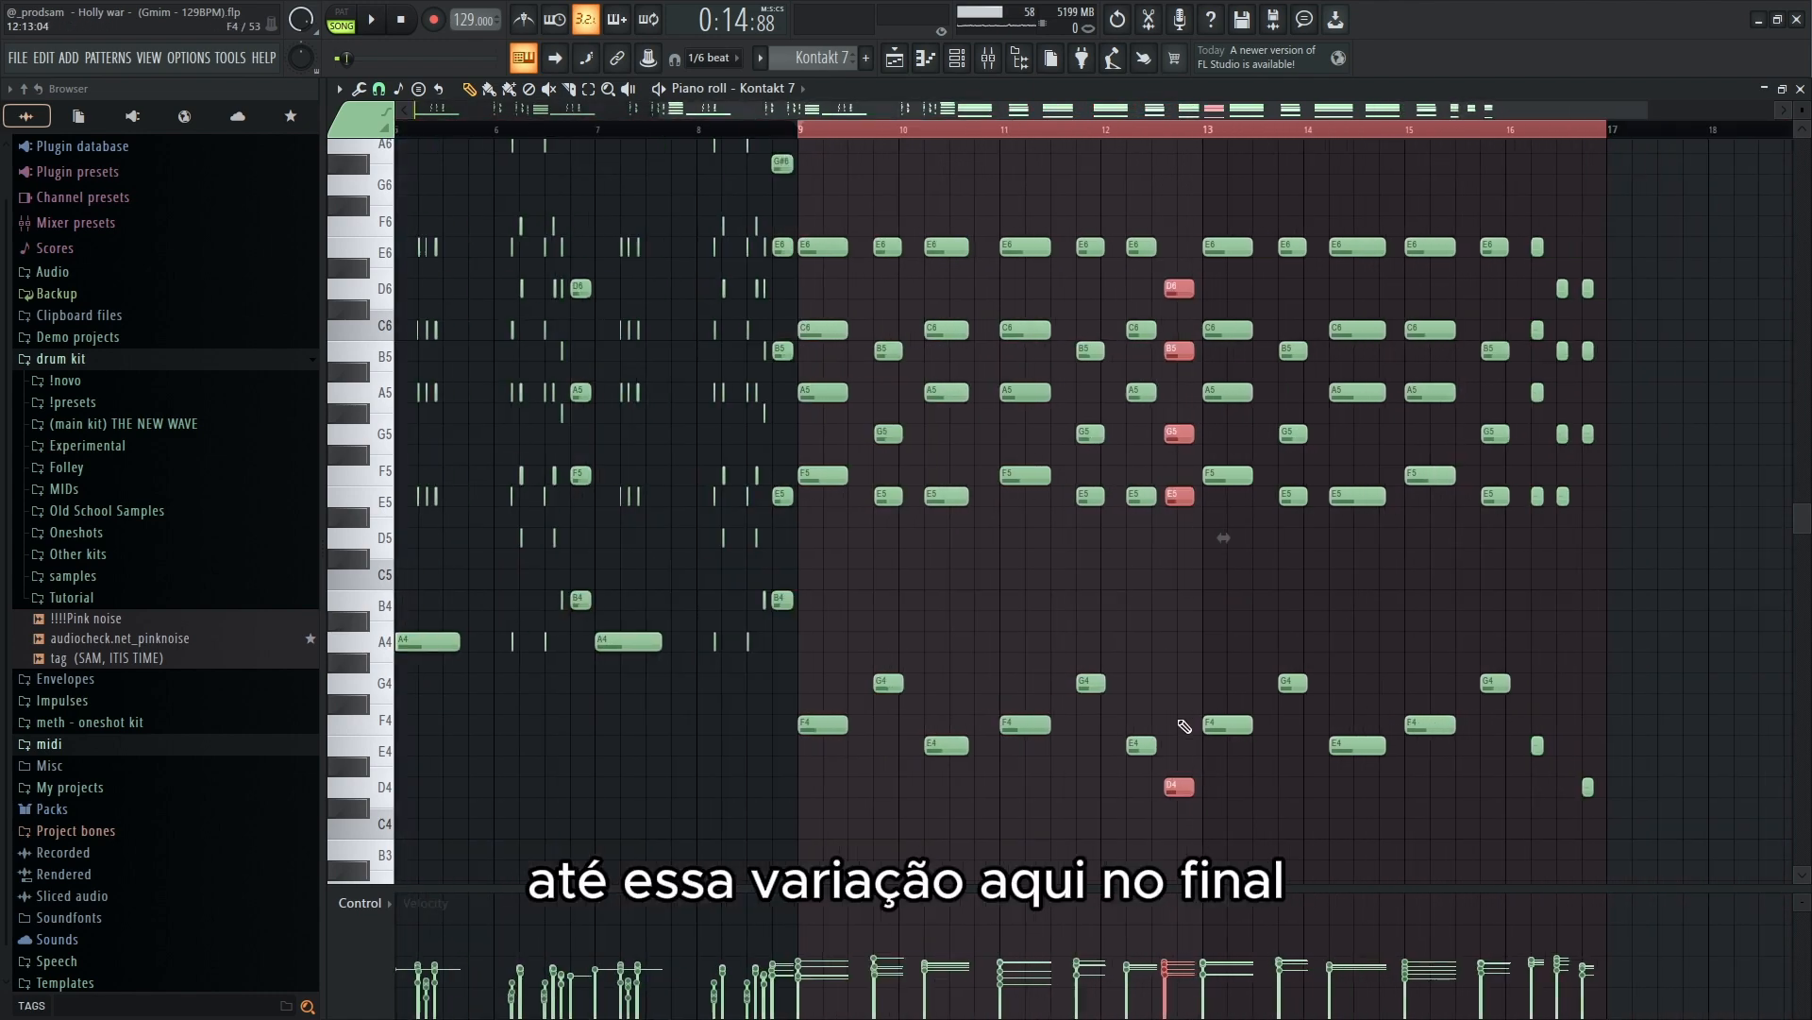
# - Try the E5 note of bar 12's closing chord one octave higher and restore it
pyautogui.scroll(4, 1184, 726)
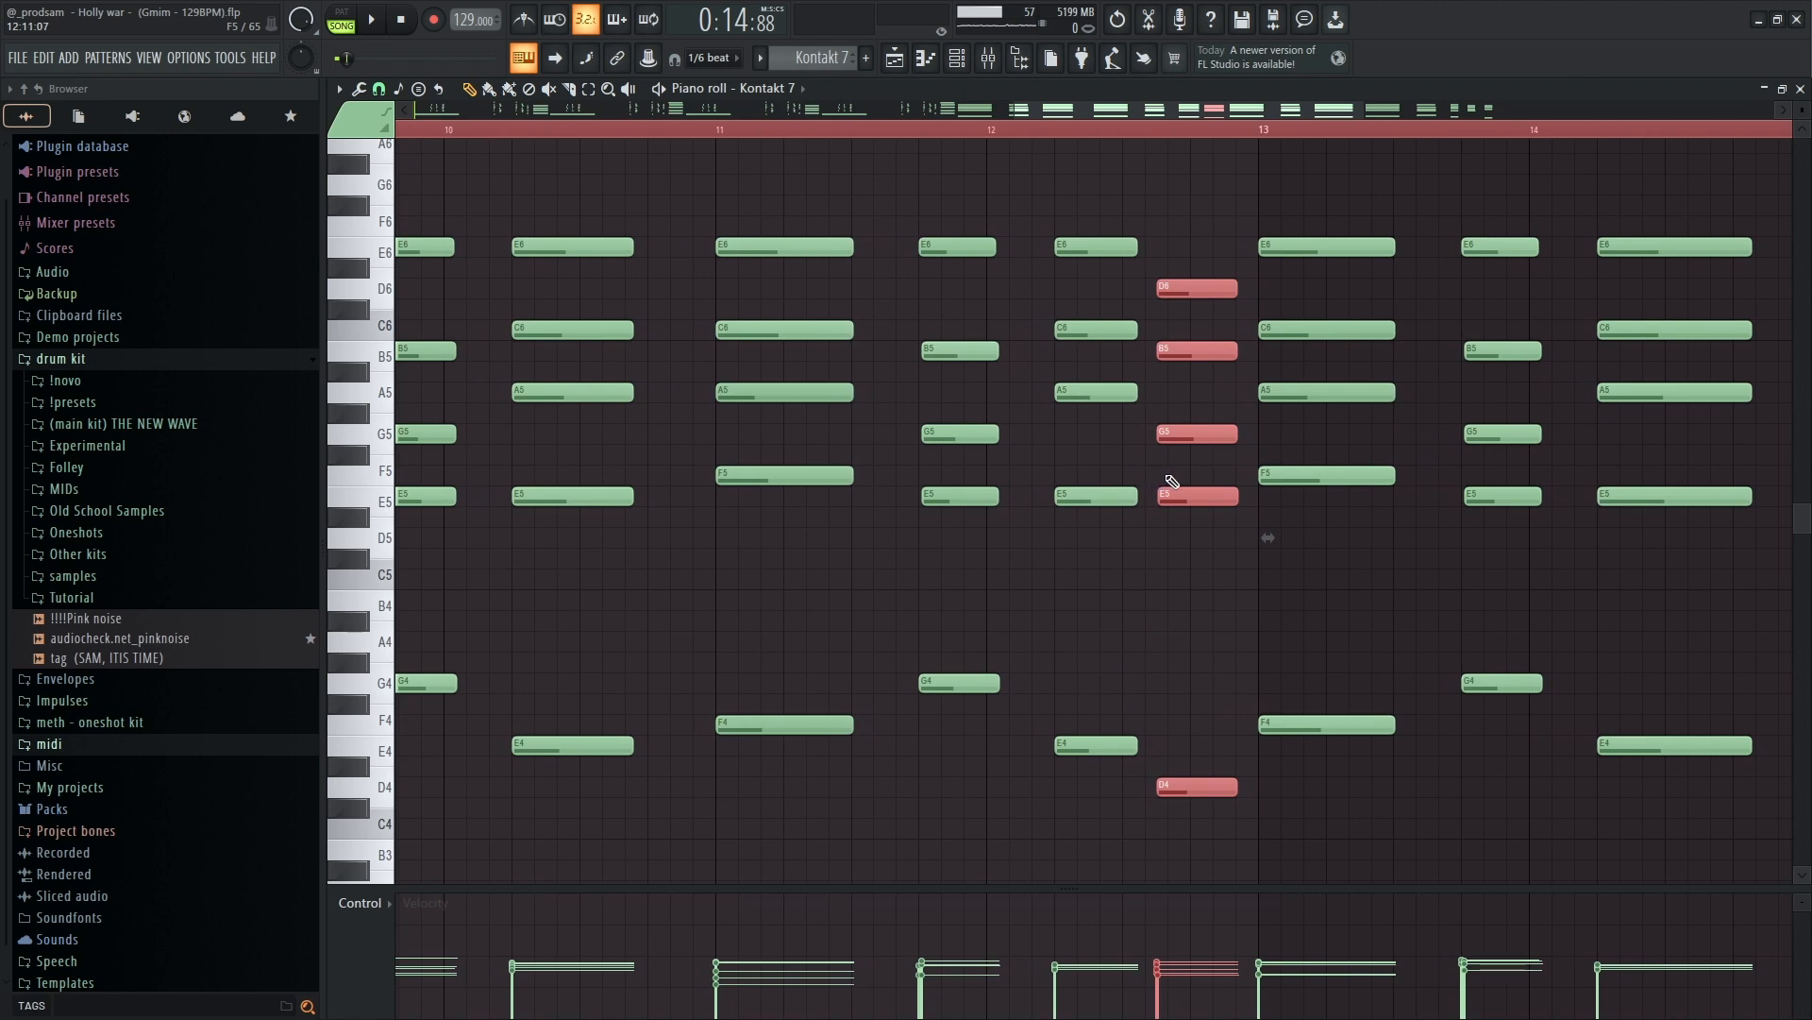
pyautogui.moveTo(1186, 467); pyautogui.dragTo(1215, 516)
pyautogui.hotkey('ctrl', 'Up')
pyautogui.hotkey('ctrl', 'Down')
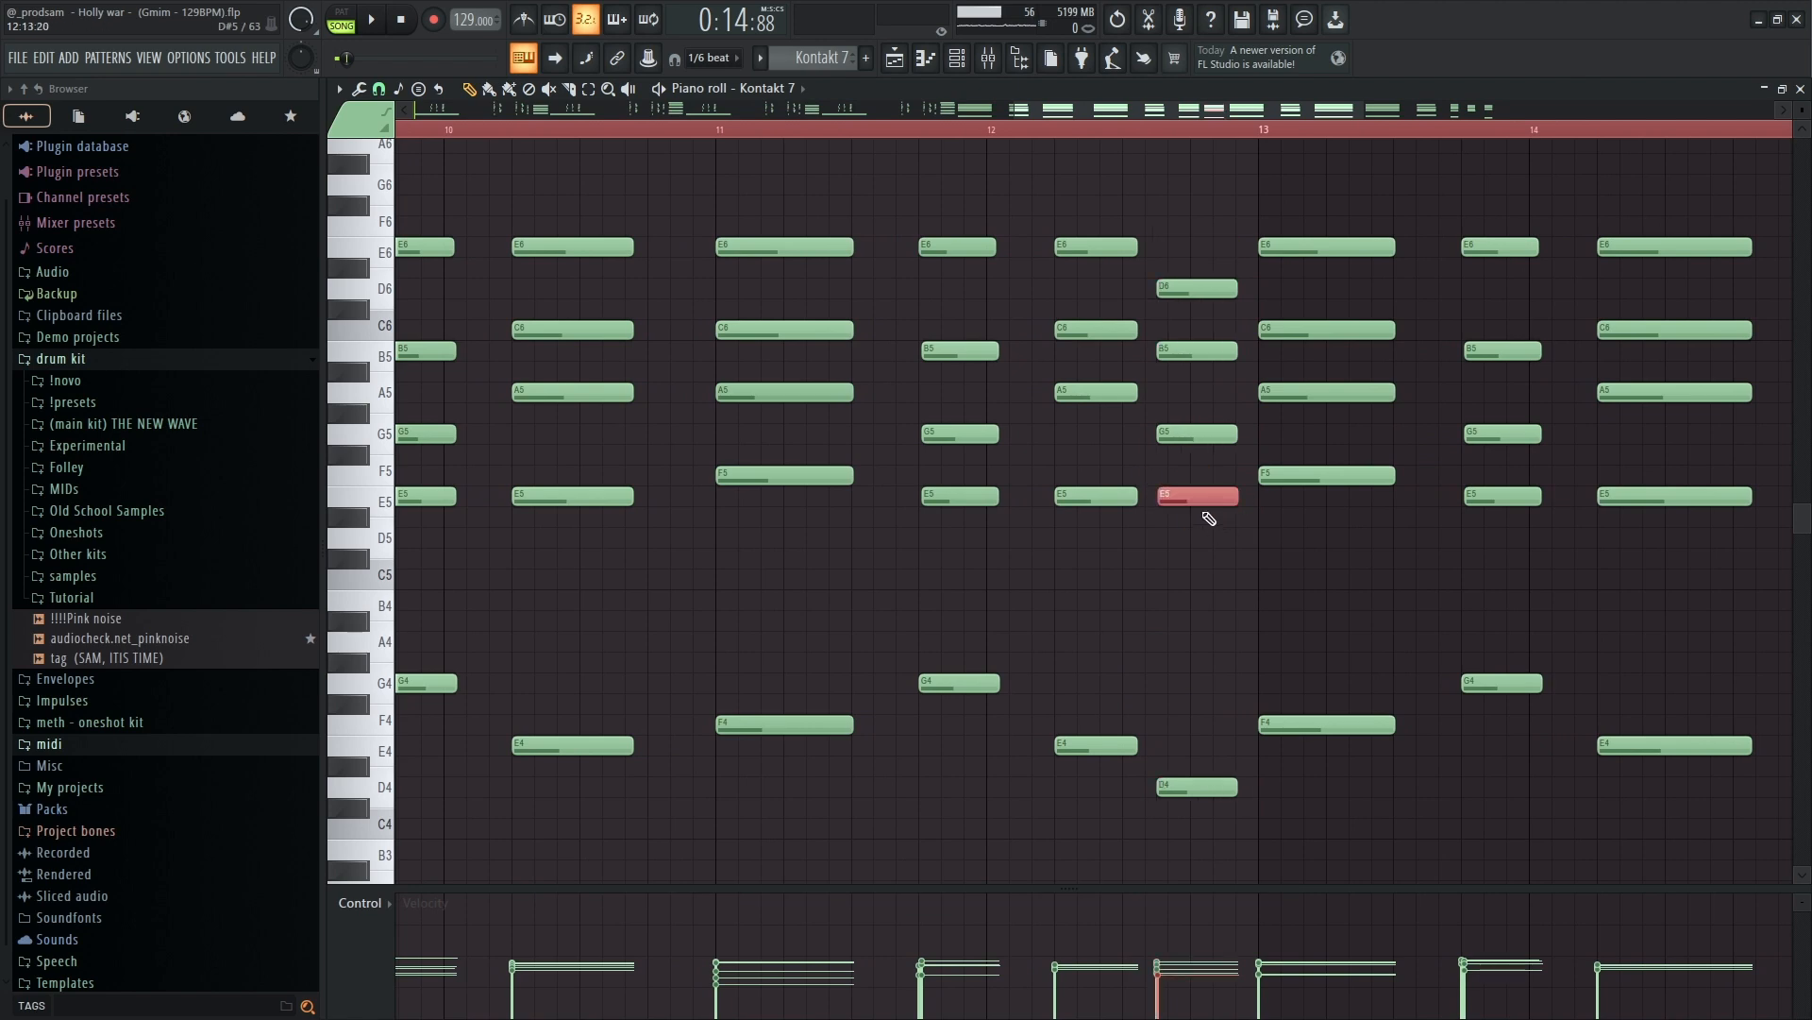
# - Highlight bar 12's closing chord, and its upper E5, G5, B5 and D6 notes without the D4 bass
pyautogui.moveTo(1180, 196); pyautogui.dragTo(1209, 862)
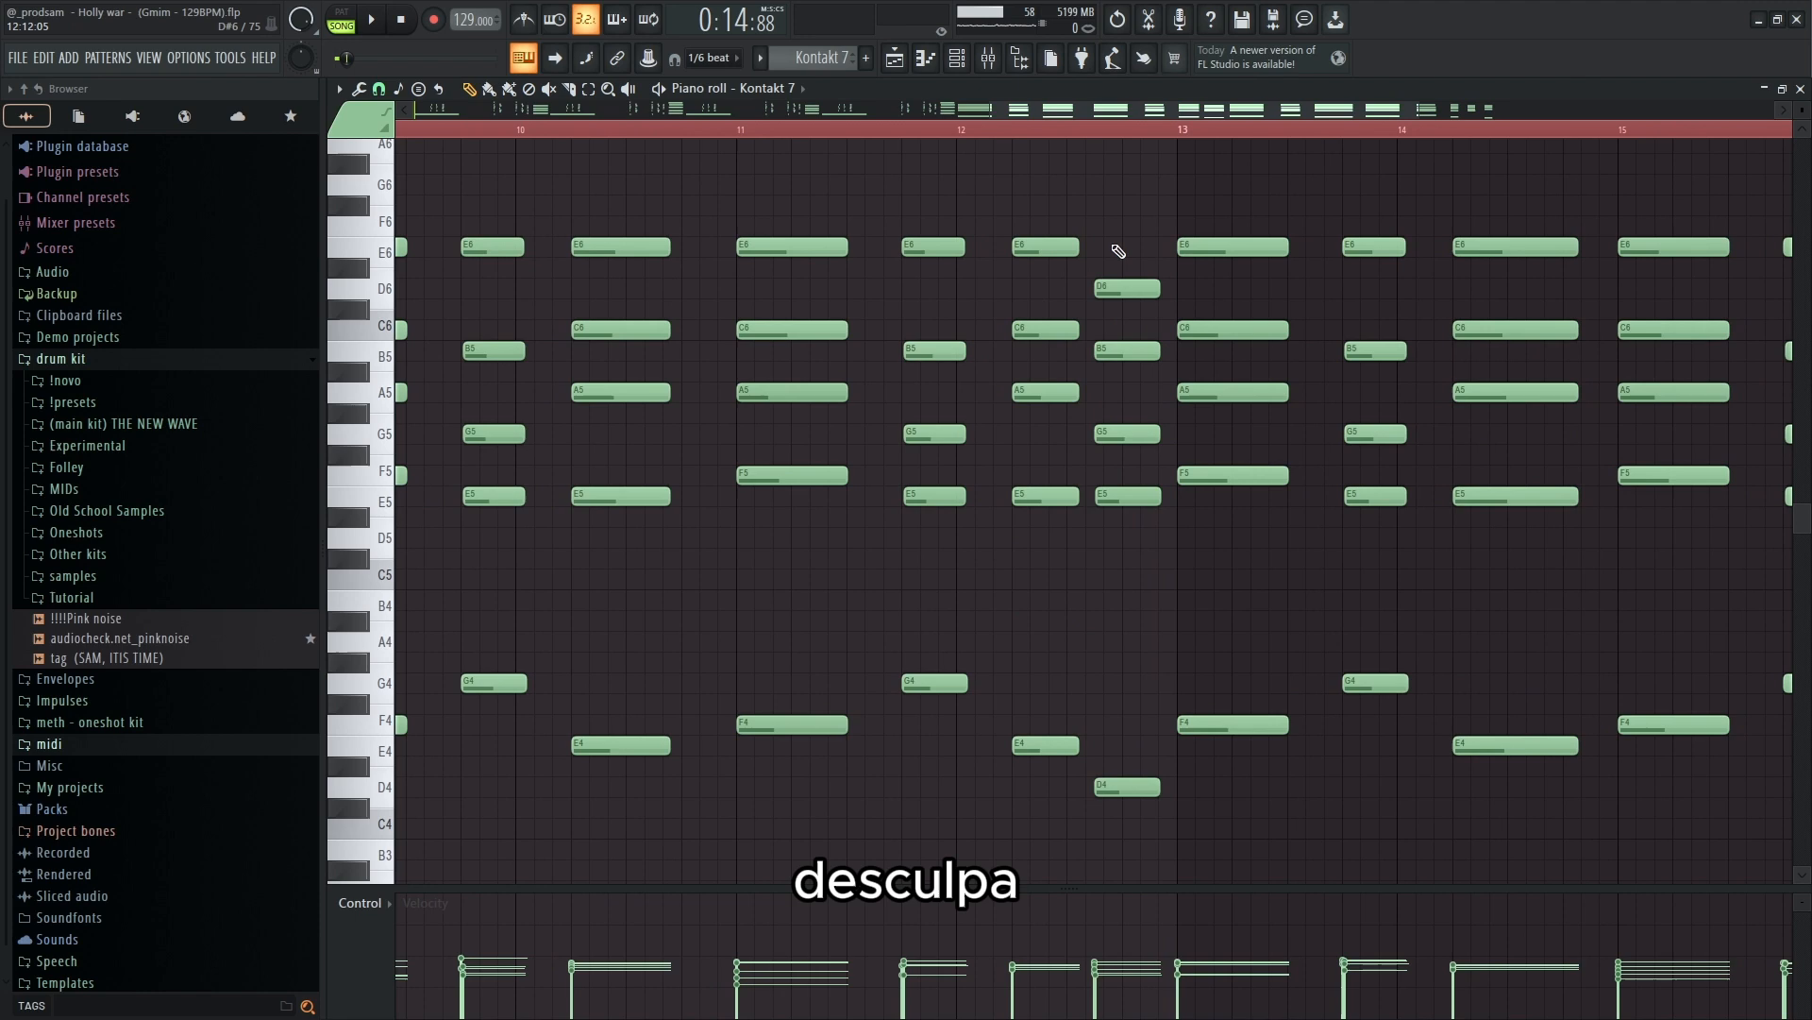
pyautogui.moveTo(1115, 219); pyautogui.dragTo(1122, 852)
pyautogui.click(1154, 533)
pyautogui.moveTo(1123, 216); pyautogui.dragTo(1127, 755)
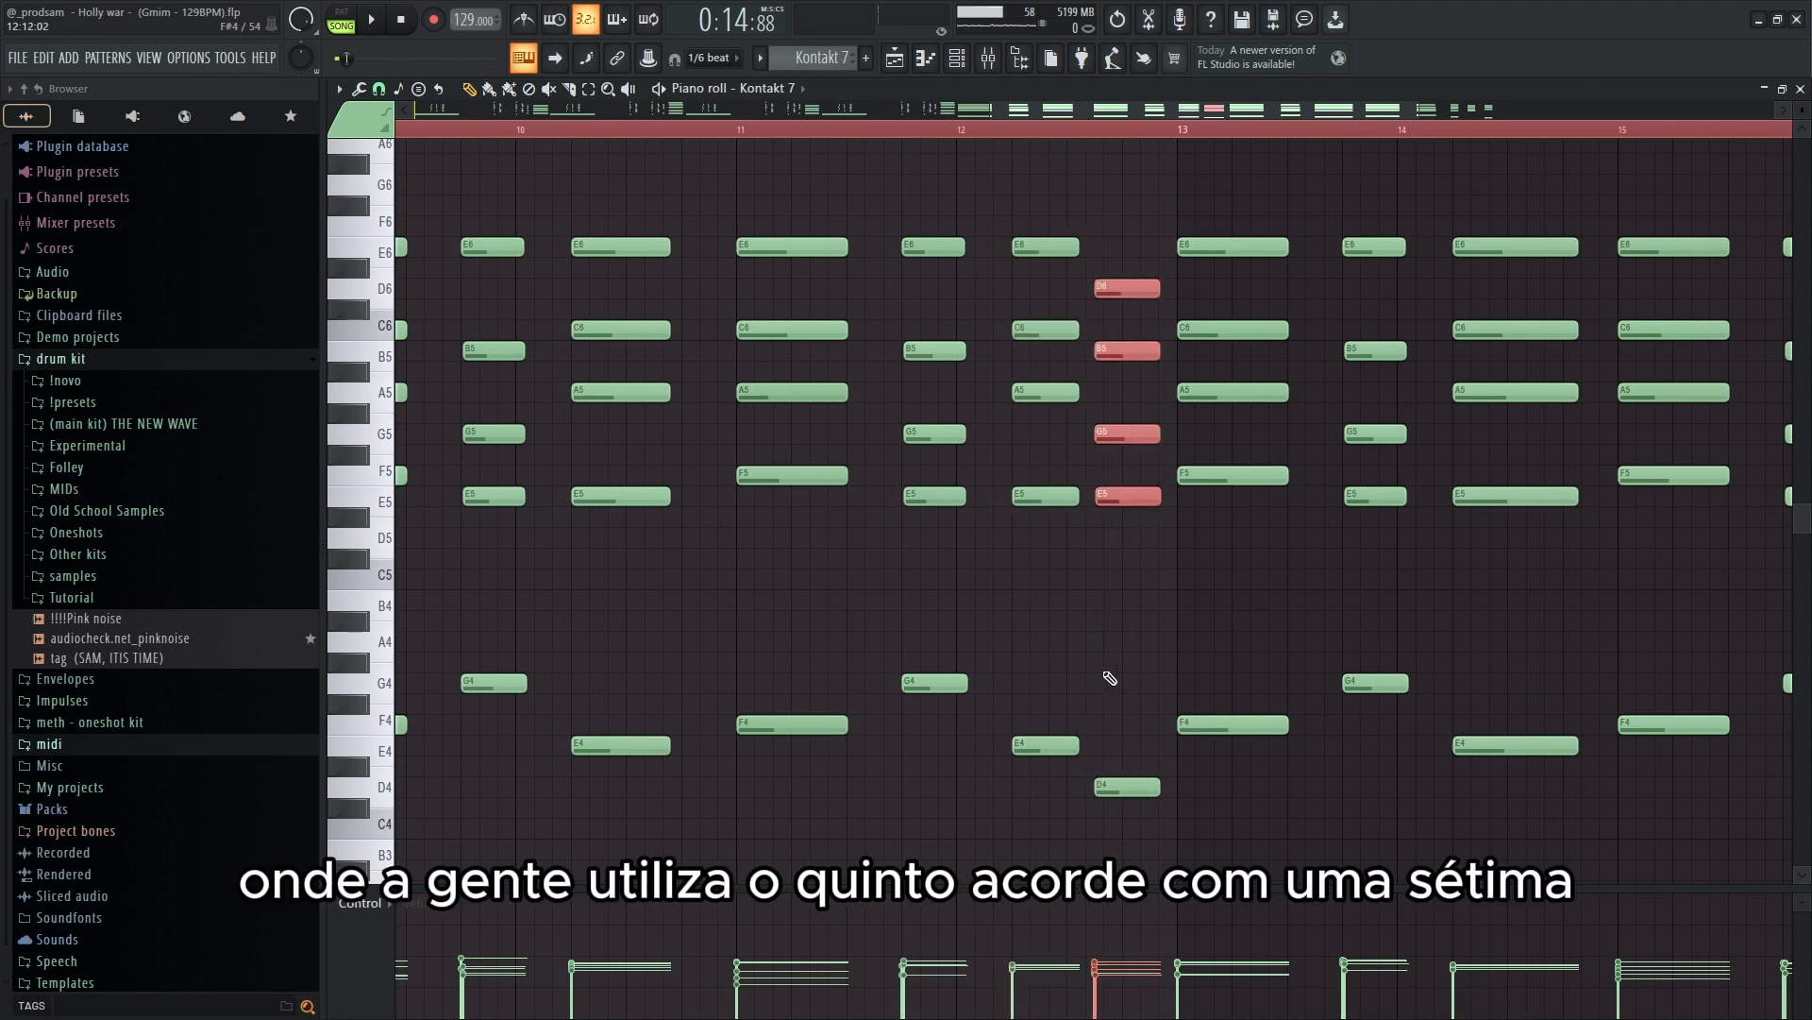
# - Highlight the chords that repeat the progression in the second half of the section
pyautogui.scroll(-5, 1113, 679)
pyautogui.scroll(4, 1166, 534)
pyautogui.moveTo(845, 197); pyautogui.dragTo(1419, 821)
pyautogui.scroll(-4, 1418, 812)
pyautogui.scroll(5, 1475, 755)
pyautogui.moveTo(1570, 815)
pyautogui.mouseDown()
pyautogui.moveTo(1371, 226)
pyautogui.moveTo(1354, 589)
pyautogui.mouseUp()
pyautogui.scroll(-4, 1408, 283)
# - Highlight the two short chords closing bar 16, the seventh chord and the final chord over D4
pyautogui.scroll(6, 1416, 378)
pyautogui.moveTo(1299, 174); pyautogui.dragTo(1355, 578)
pyautogui.keyDown('ctrl'); pyautogui.click(1588, 380); pyautogui.keyUp('ctrl')
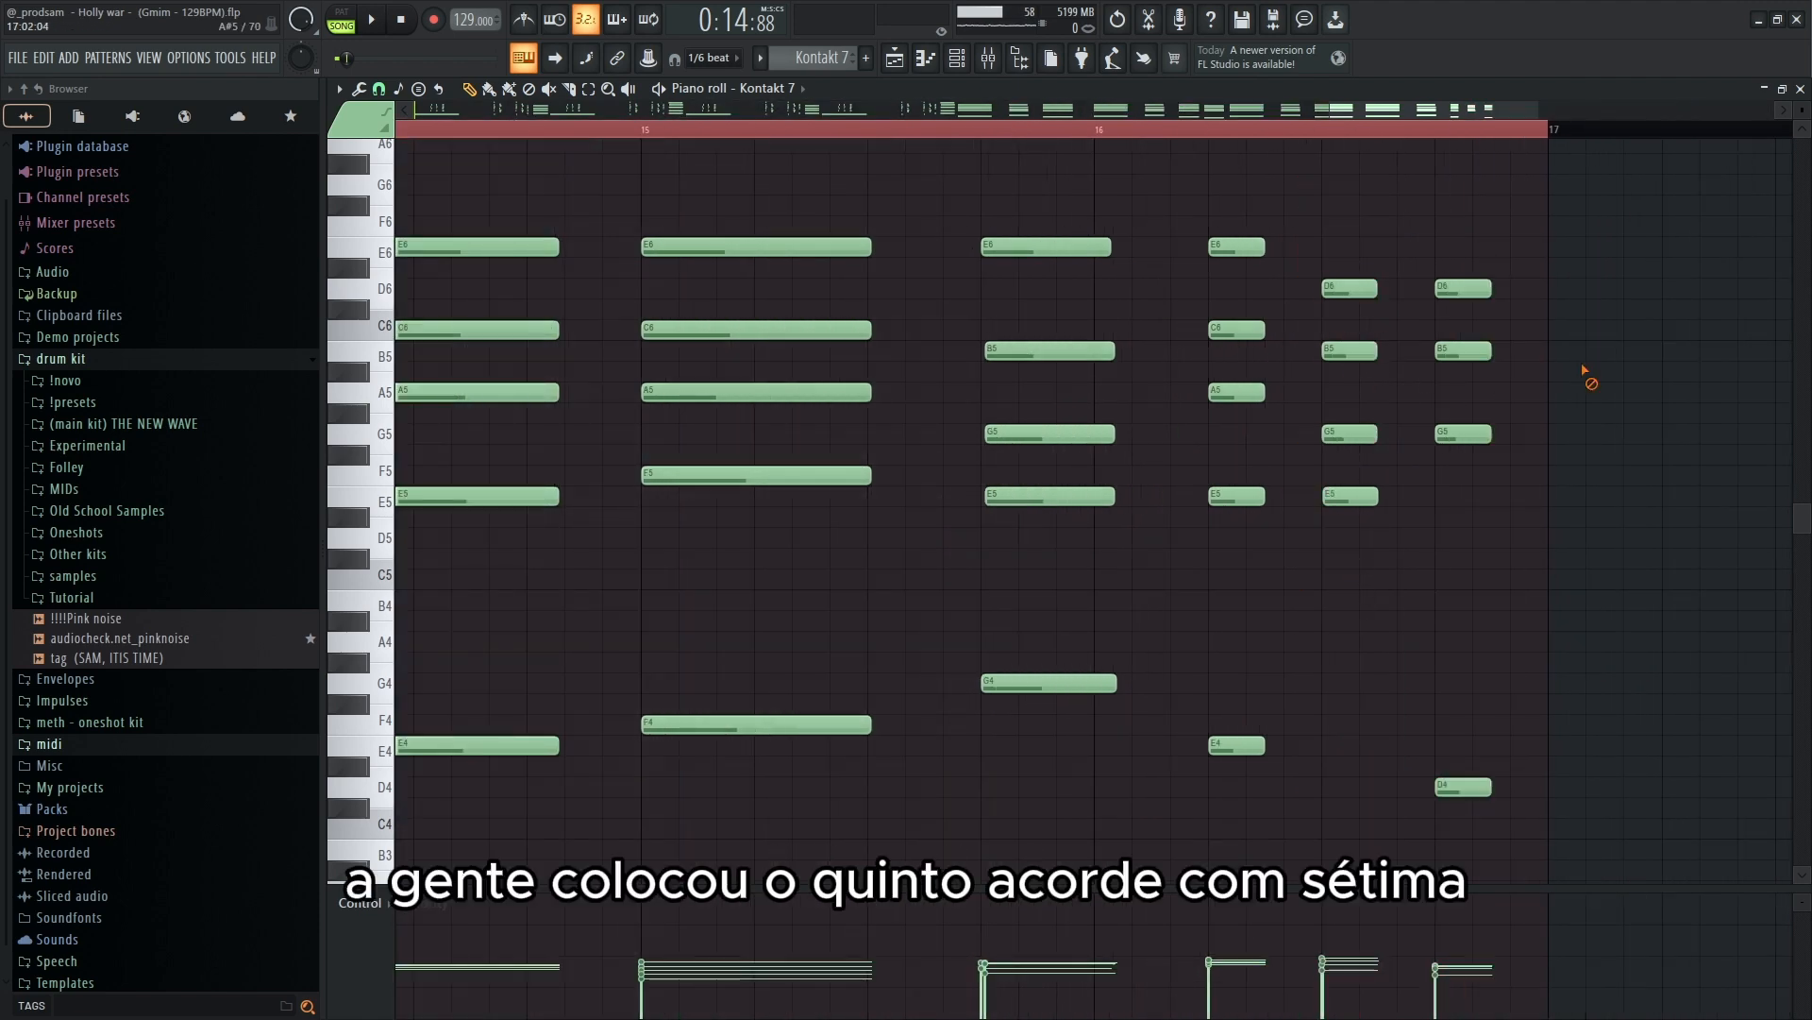
pyautogui.click(1472, 437)
pyautogui.scroll(-5, 1457, 476)
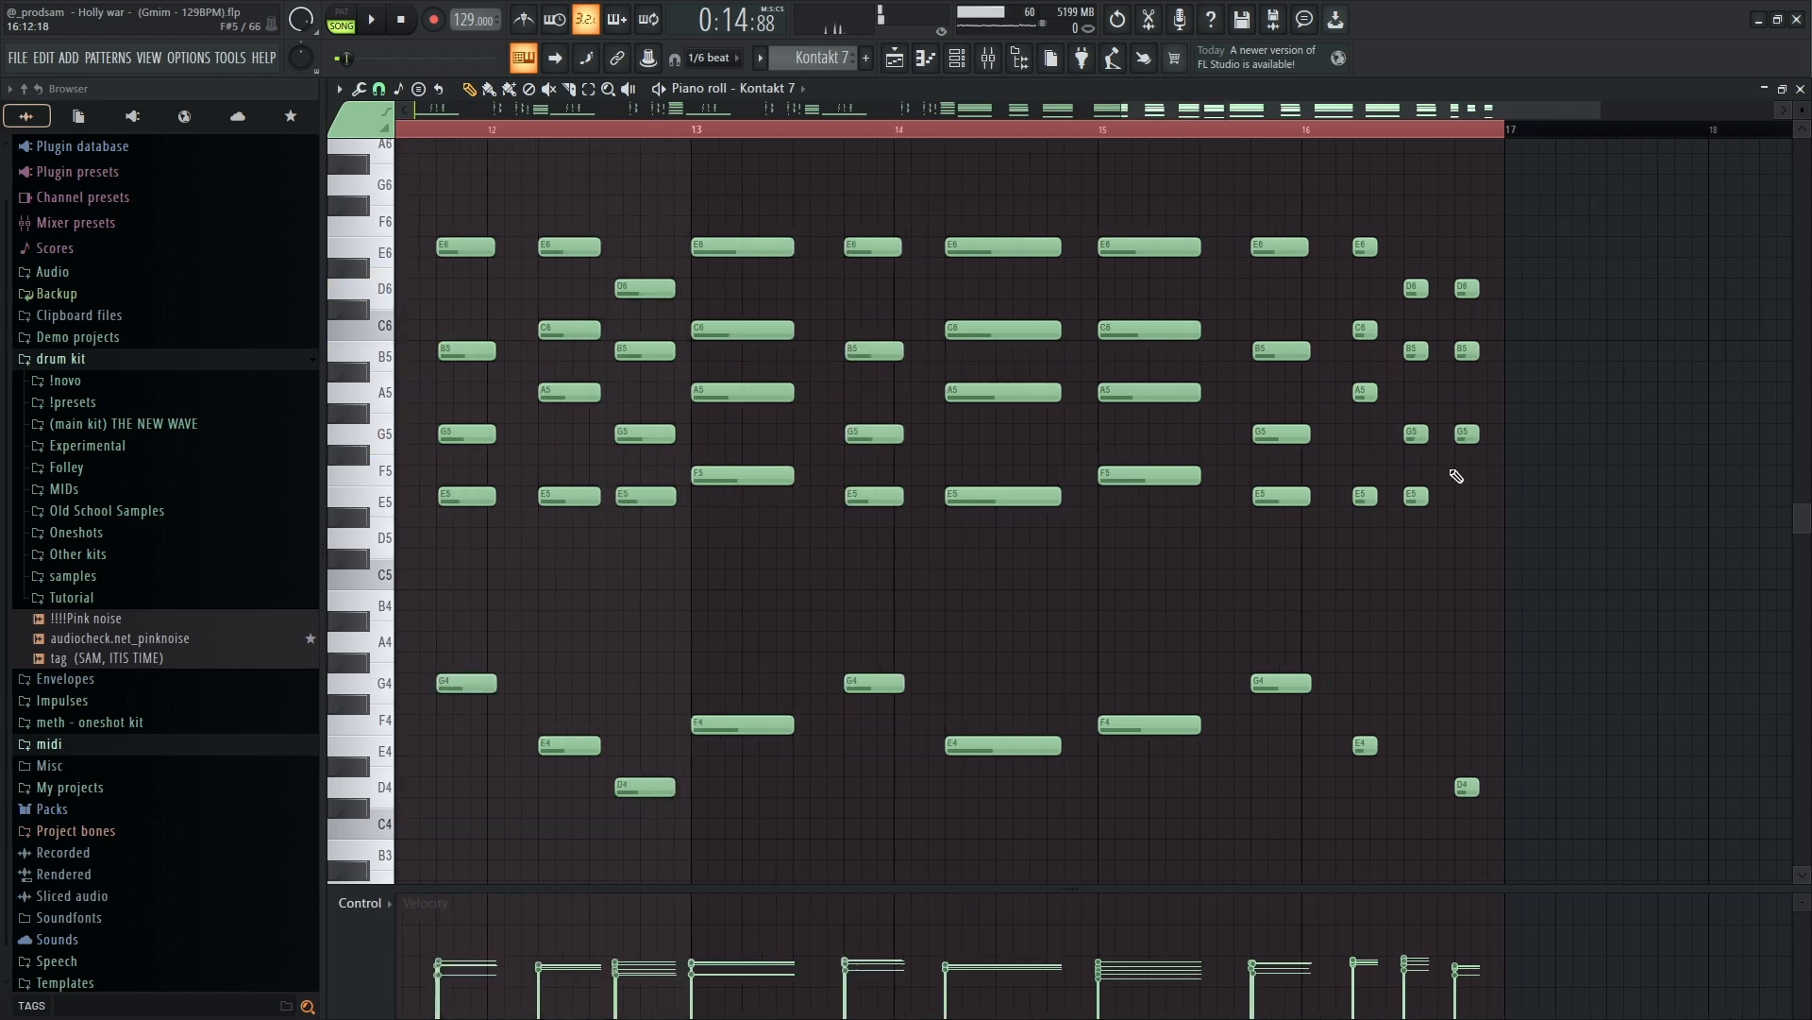
pyautogui.moveTo(1433, 199); pyautogui.dragTo(1532, 759)
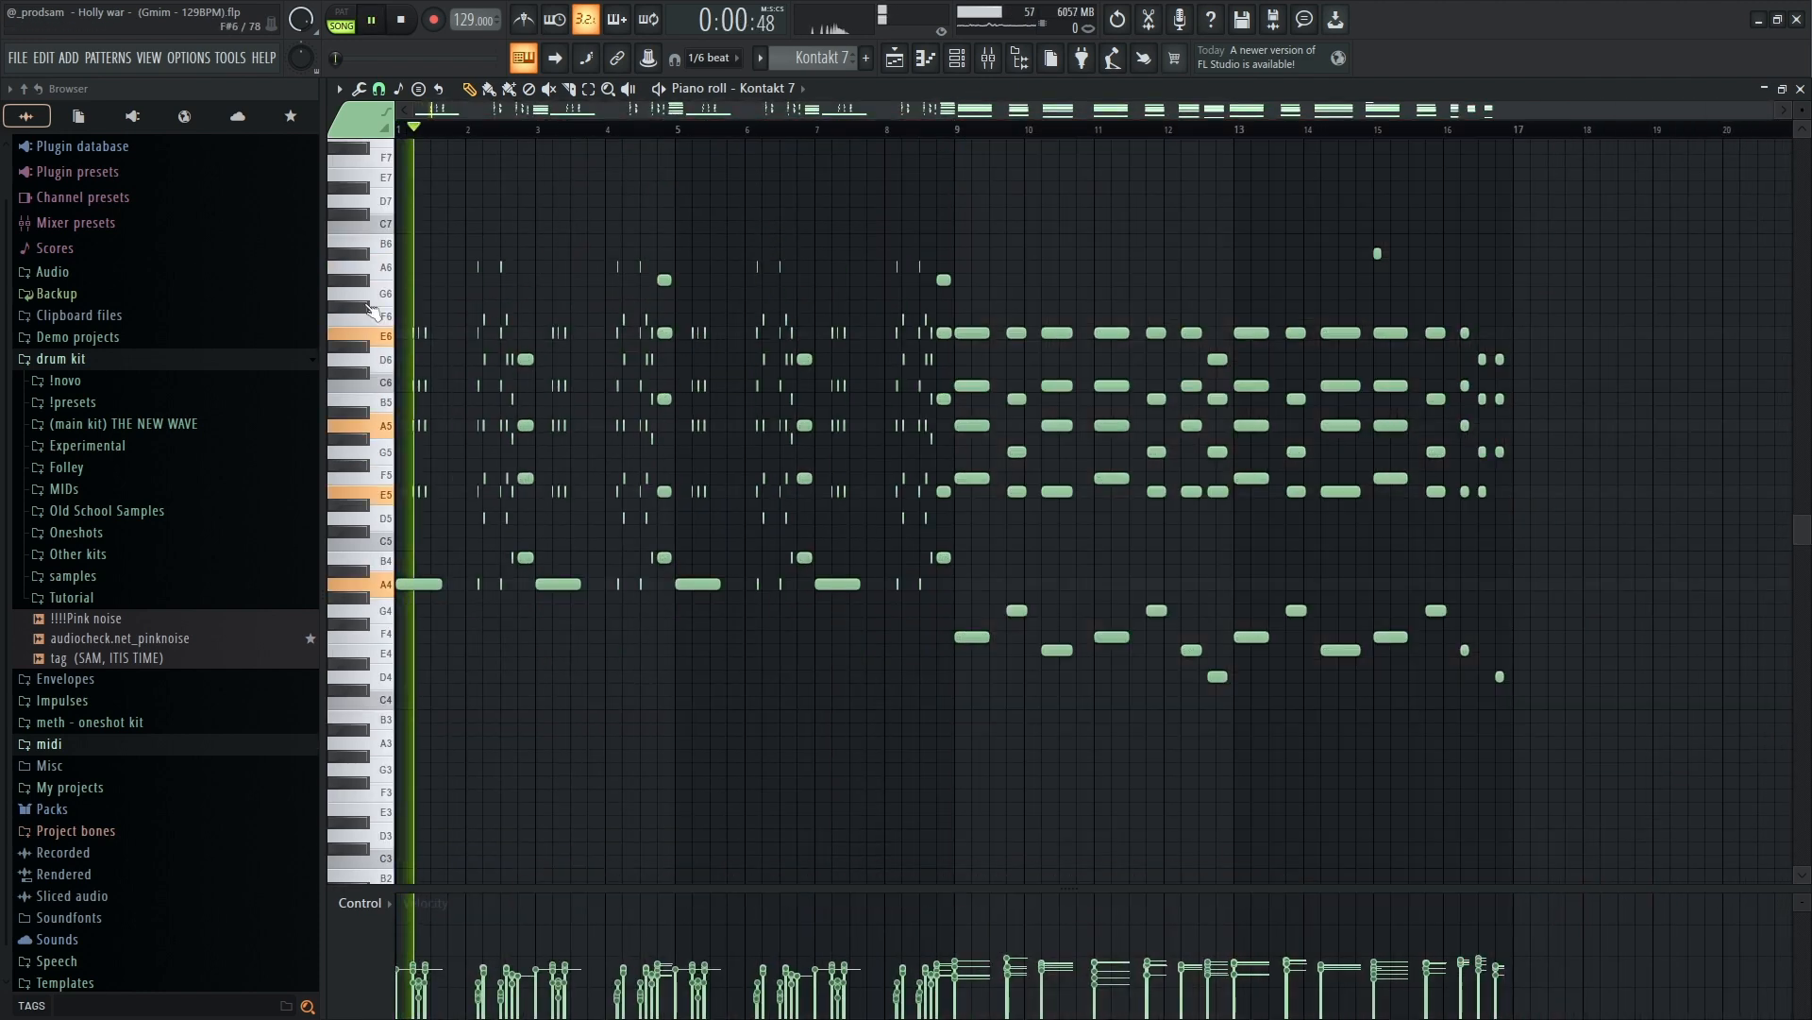
# - Check the Kontakt 7 channel in the channel rack and follow the playback of the first section, bars 1 to 8
pyautogui.click(959, 64)
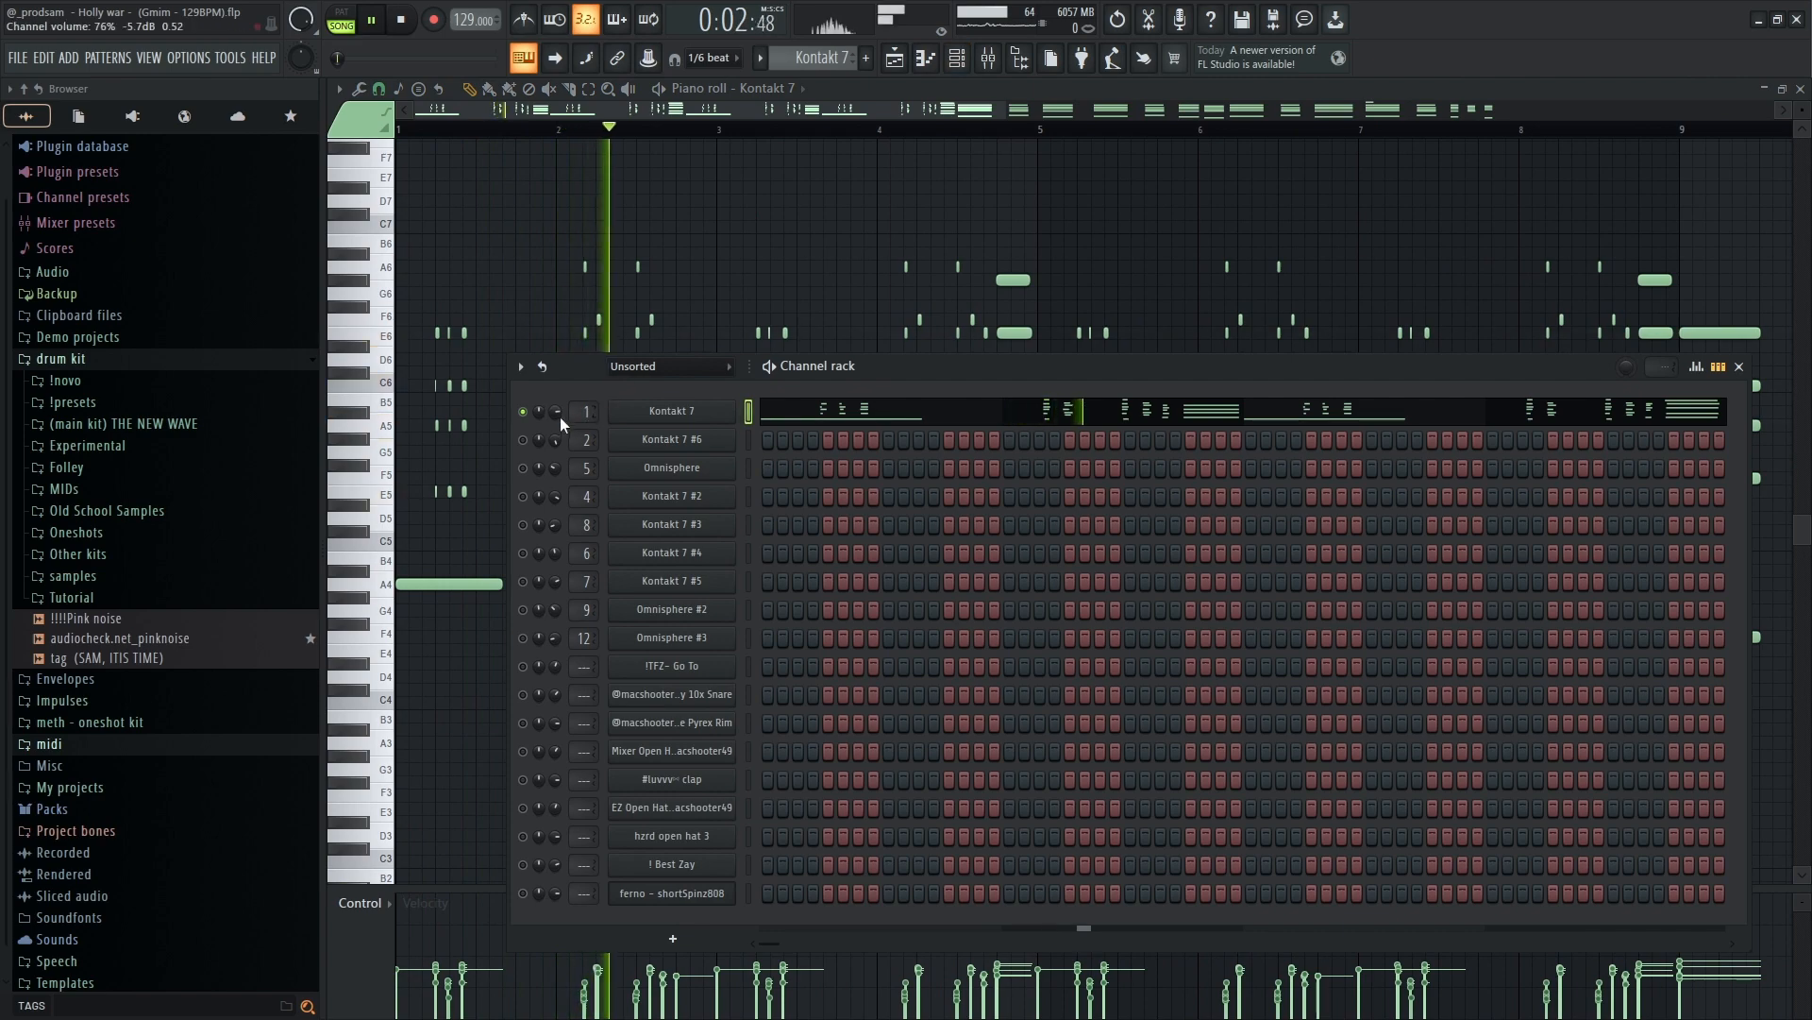
pyautogui.rightClick(733, 240)
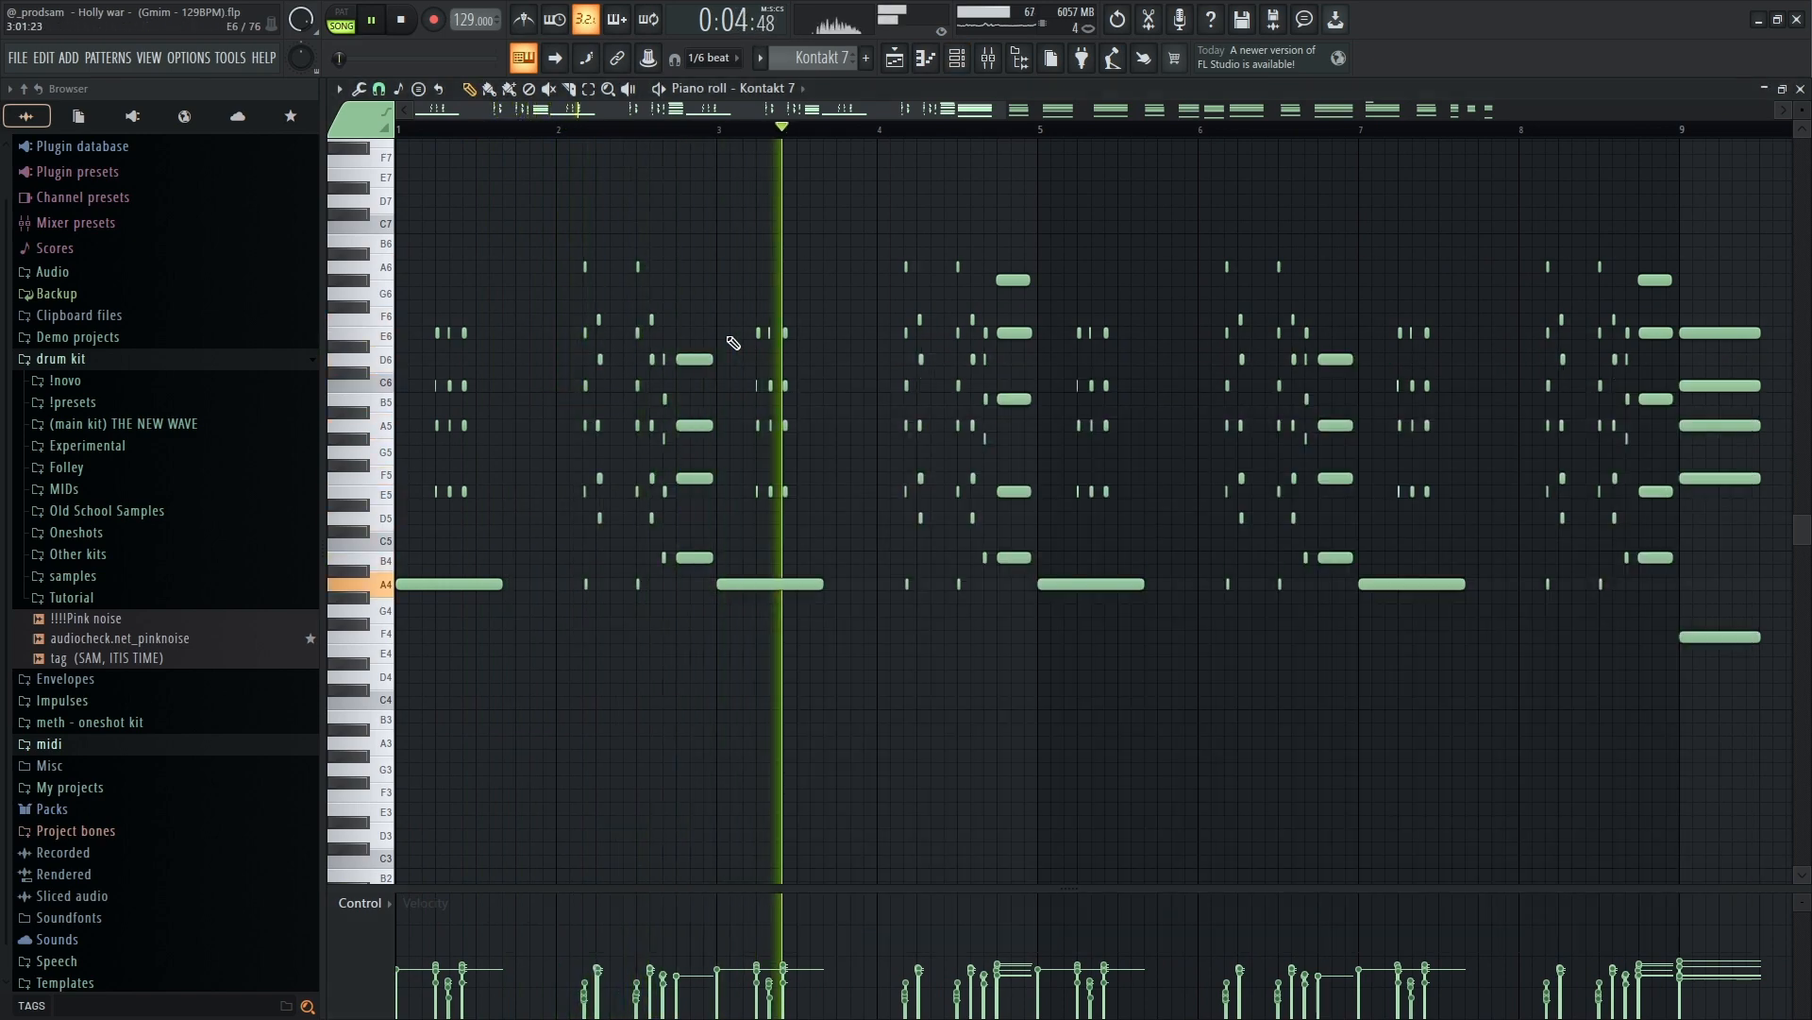
pyautogui.scroll(3, 948, 384)
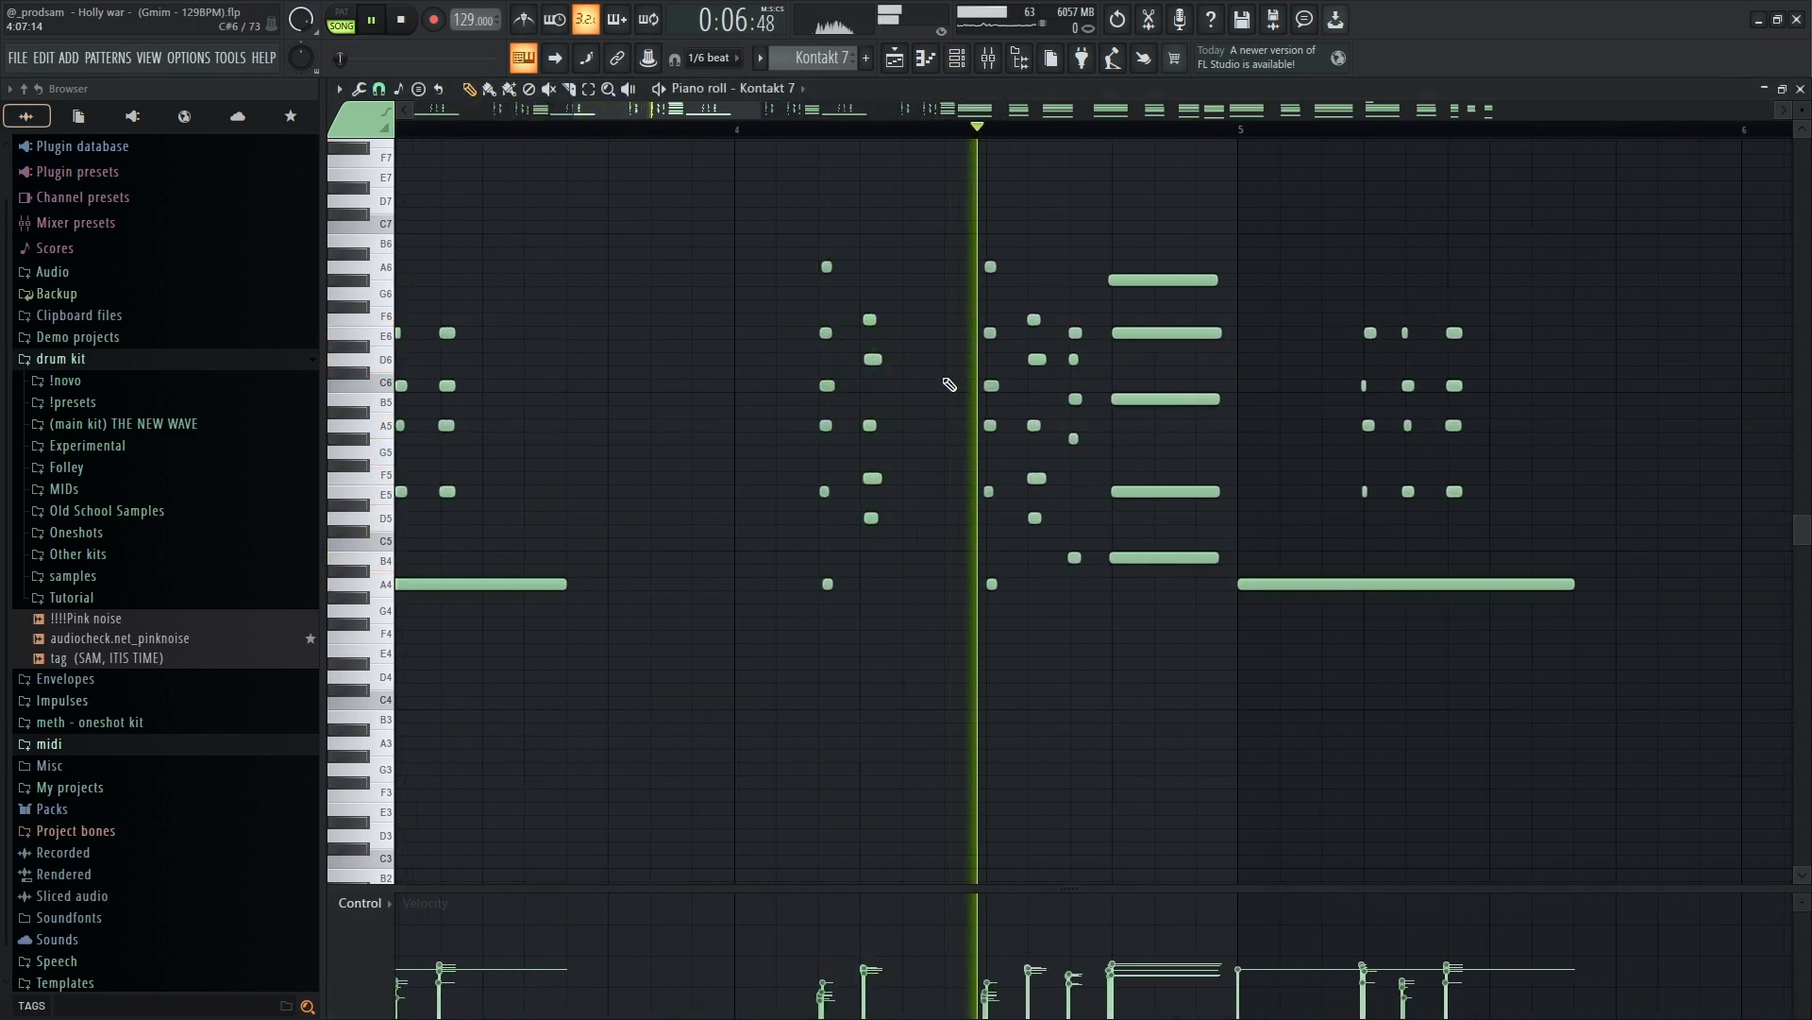
pyautogui.scroll(-4, 948, 385)
pyautogui.scroll(2, 1023, 421)
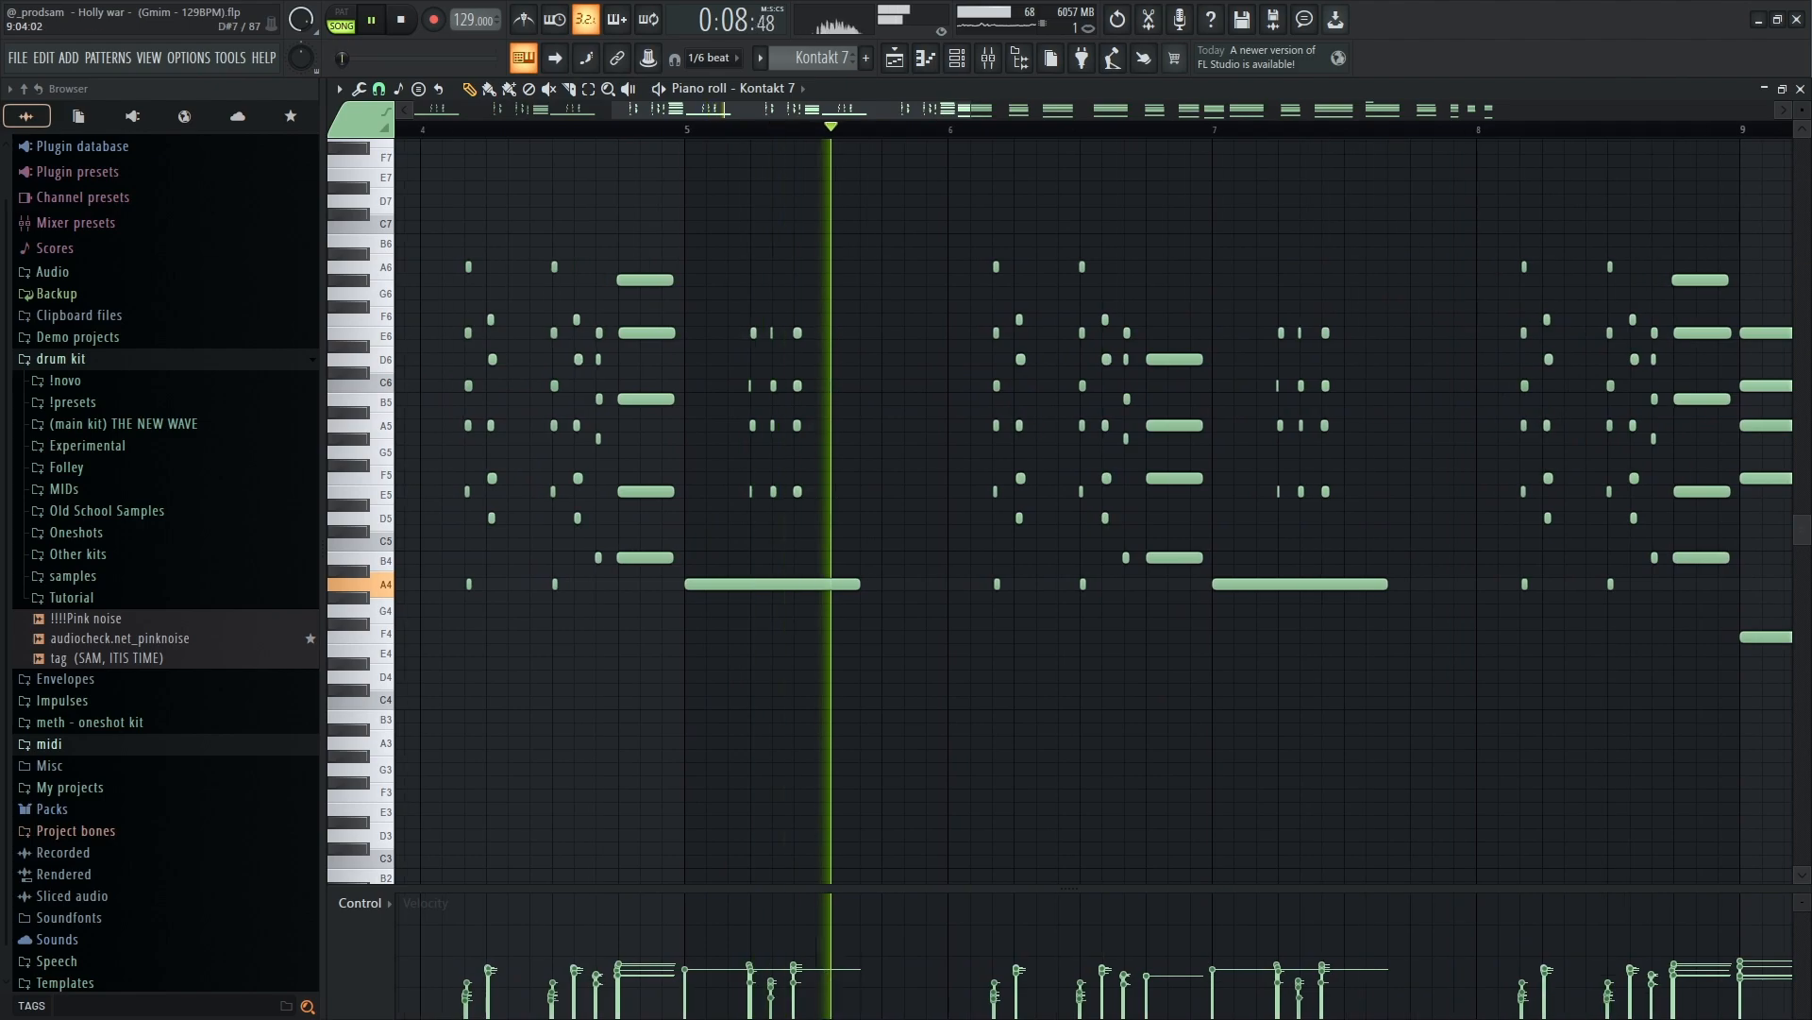
pyautogui.moveTo(1804, 112); pyautogui.dragTo(1807, 106)
pyautogui.scroll(4, 1010, 342)
pyautogui.scroll(-5, 1047, 348)
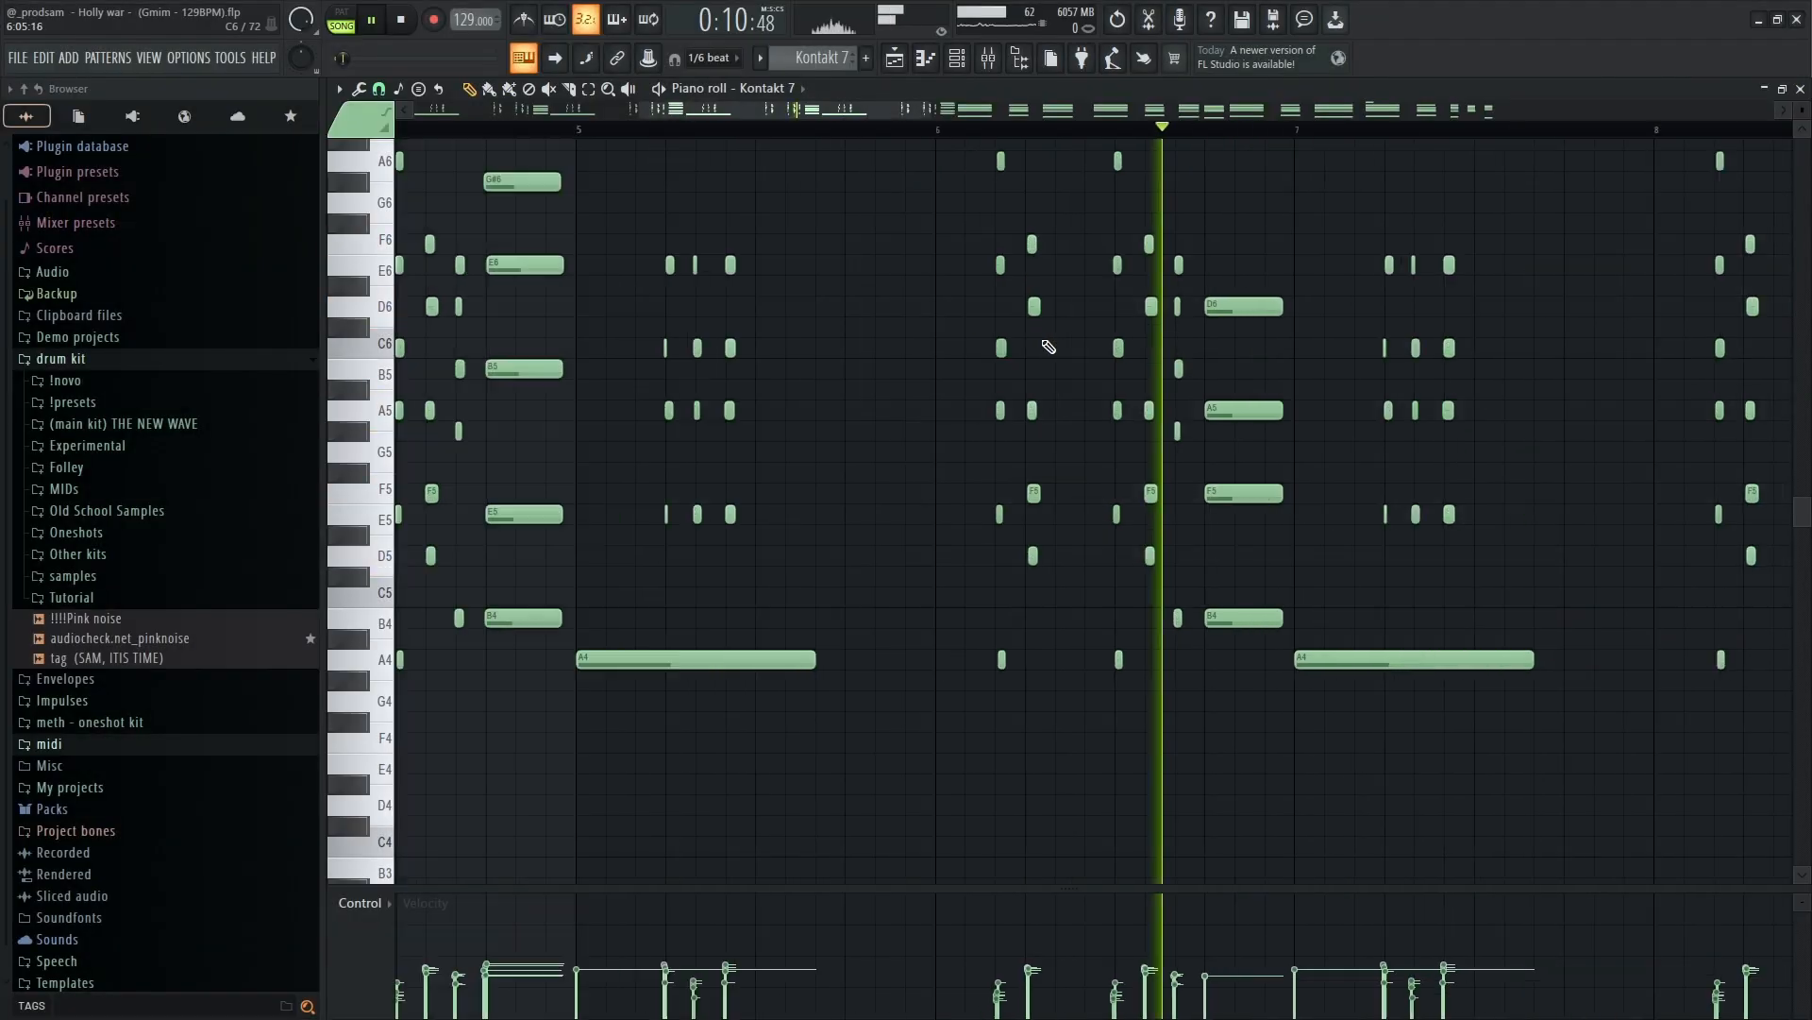
pyautogui.scroll(4, 1333, 368)
pyautogui.scroll(-5, 1194, 388)
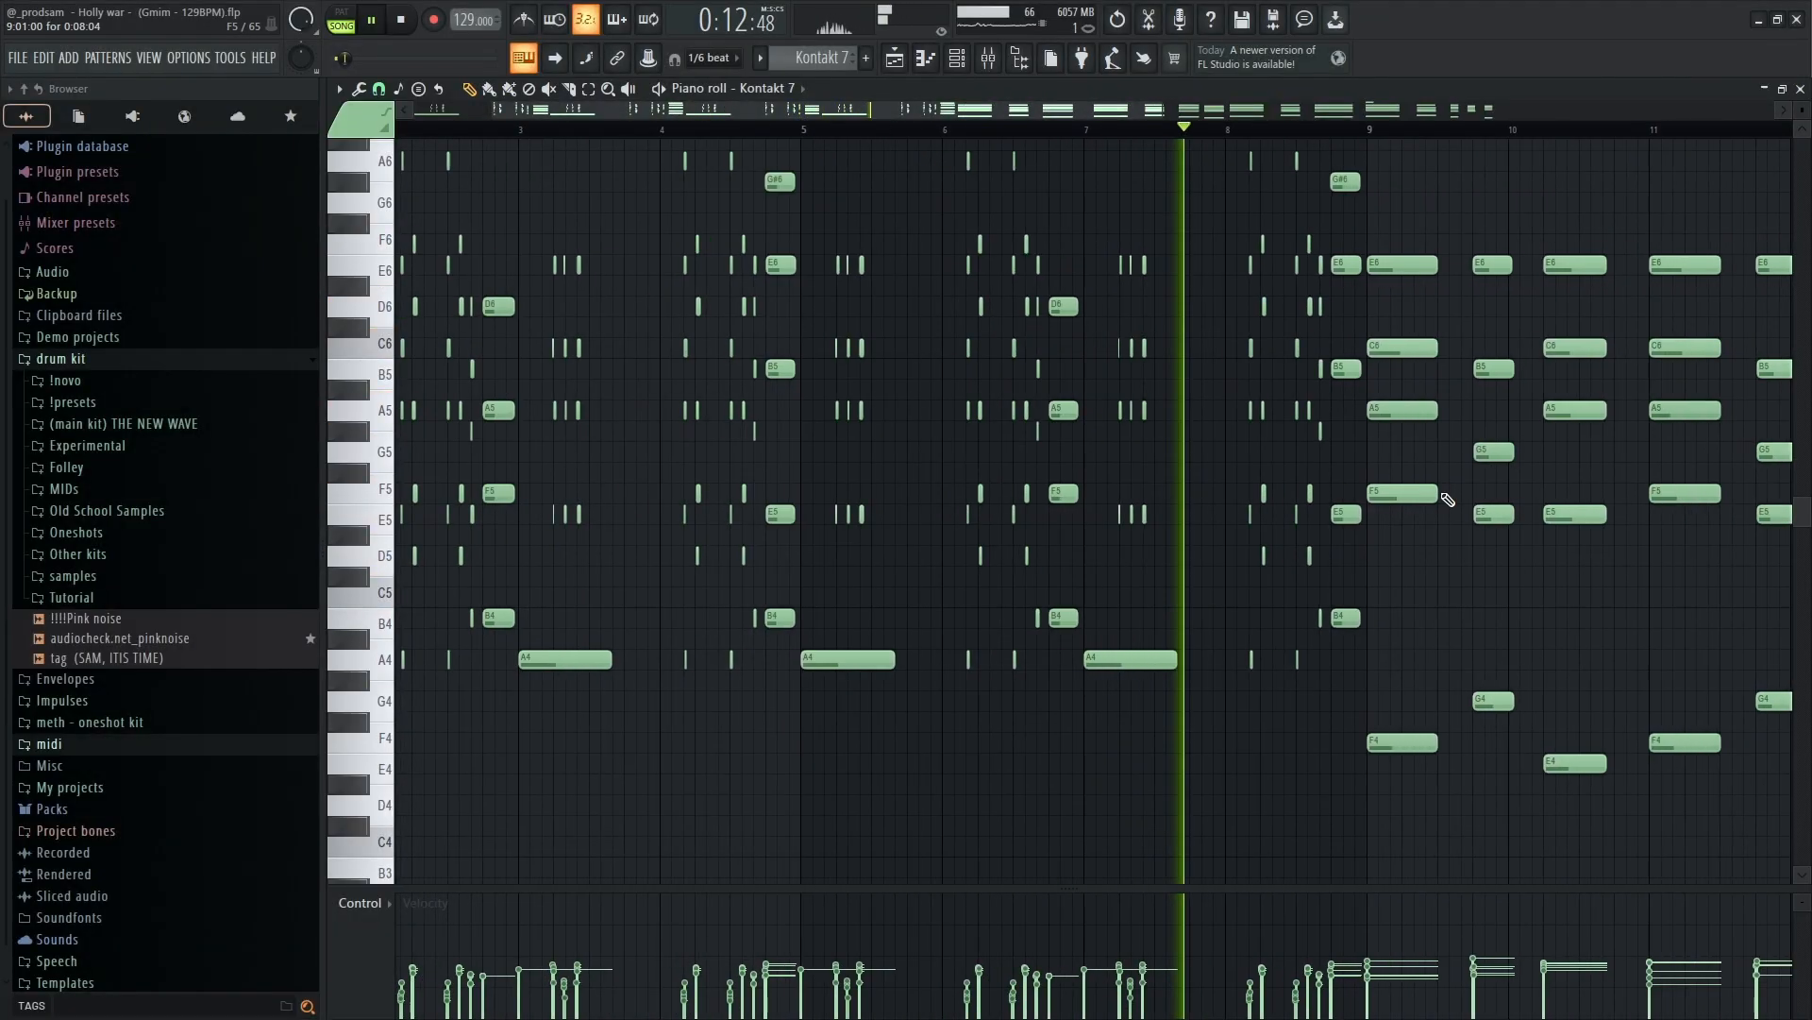
pyautogui.scroll(3, 1529, 487)
pyautogui.scroll(3, 1321, 460)
pyautogui.scroll(-4, 935, 401)
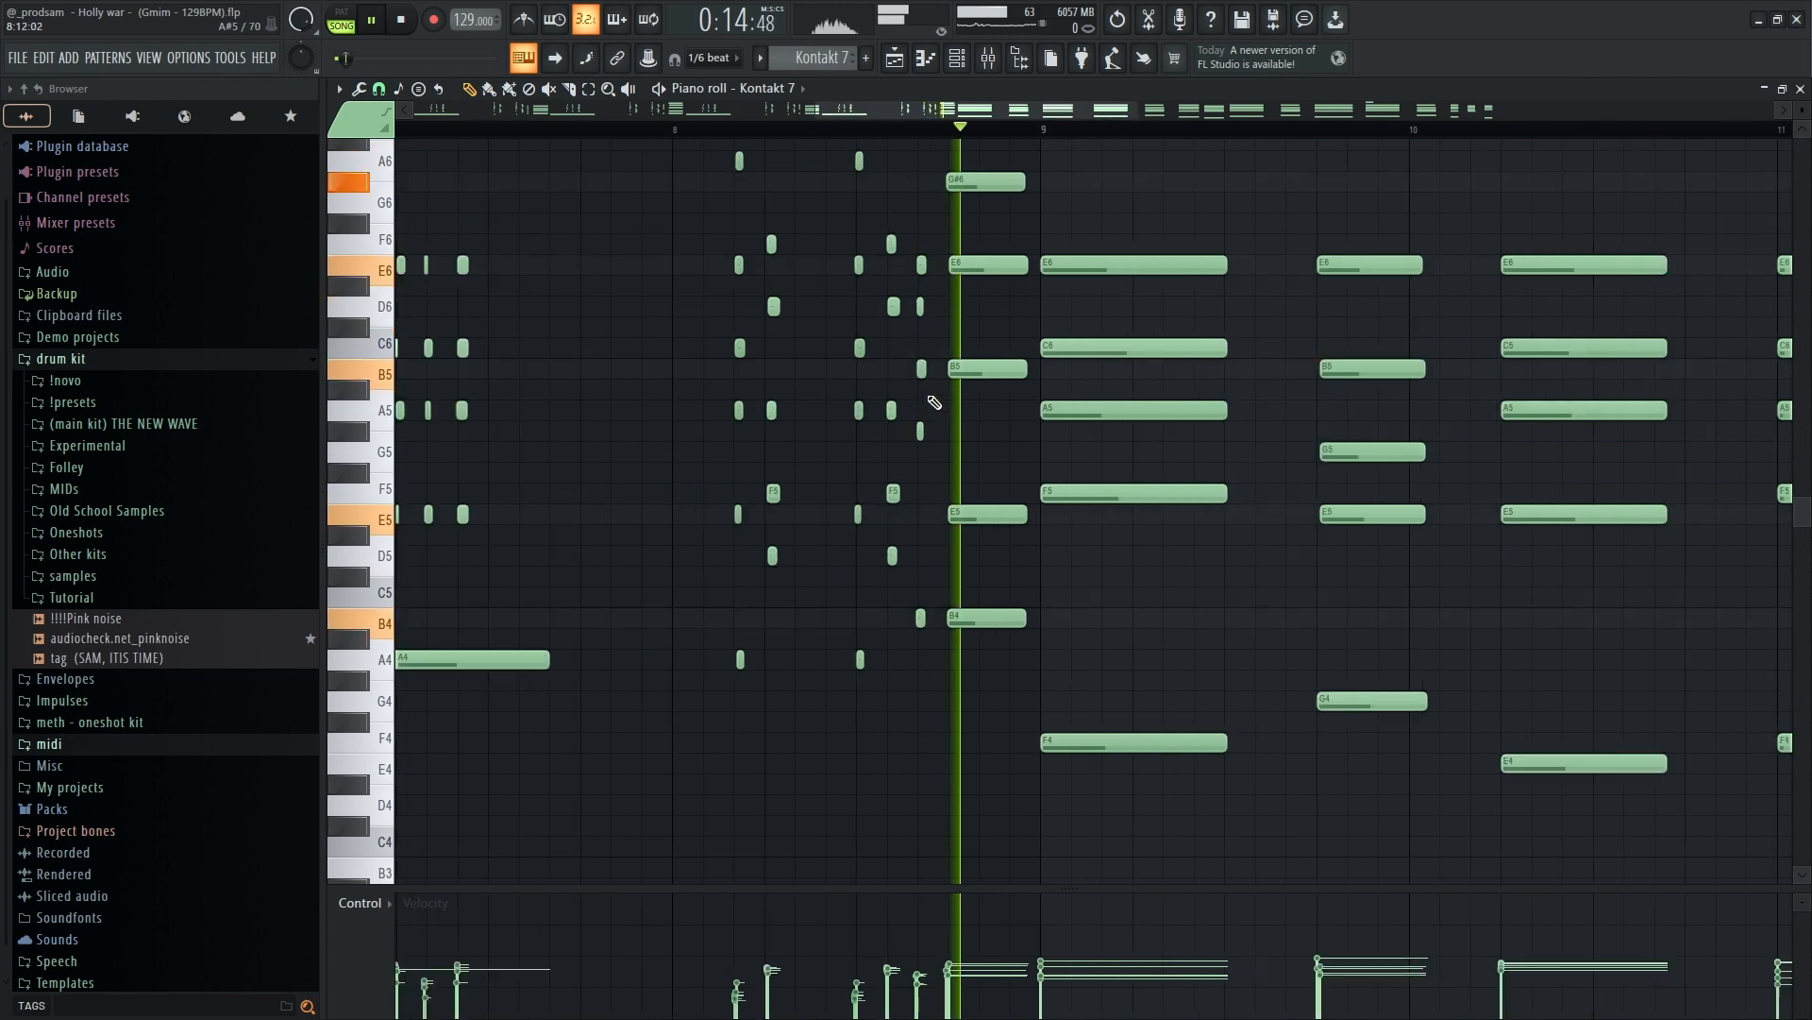
# - Follow the playback of the second section's chords in the piano roll, bars 9 to 16
pyautogui.scroll(-3, 1411, 473)
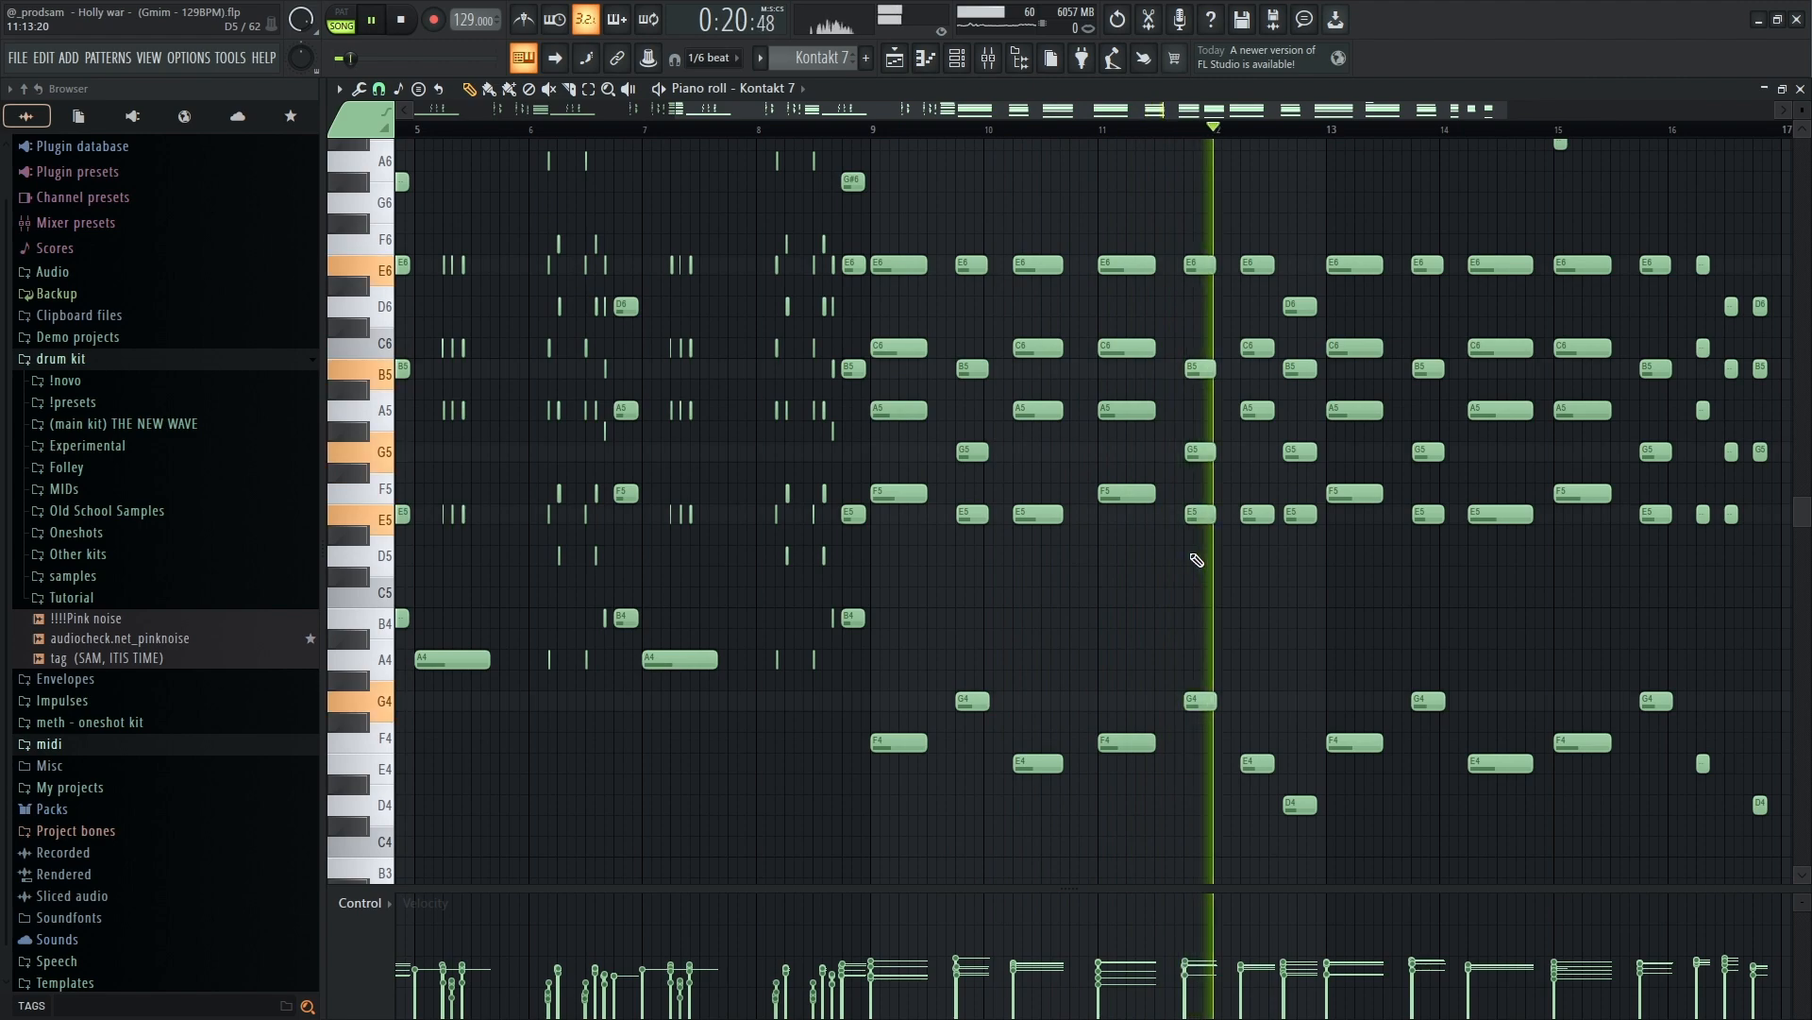
pyautogui.scroll(4, 1436, 519)
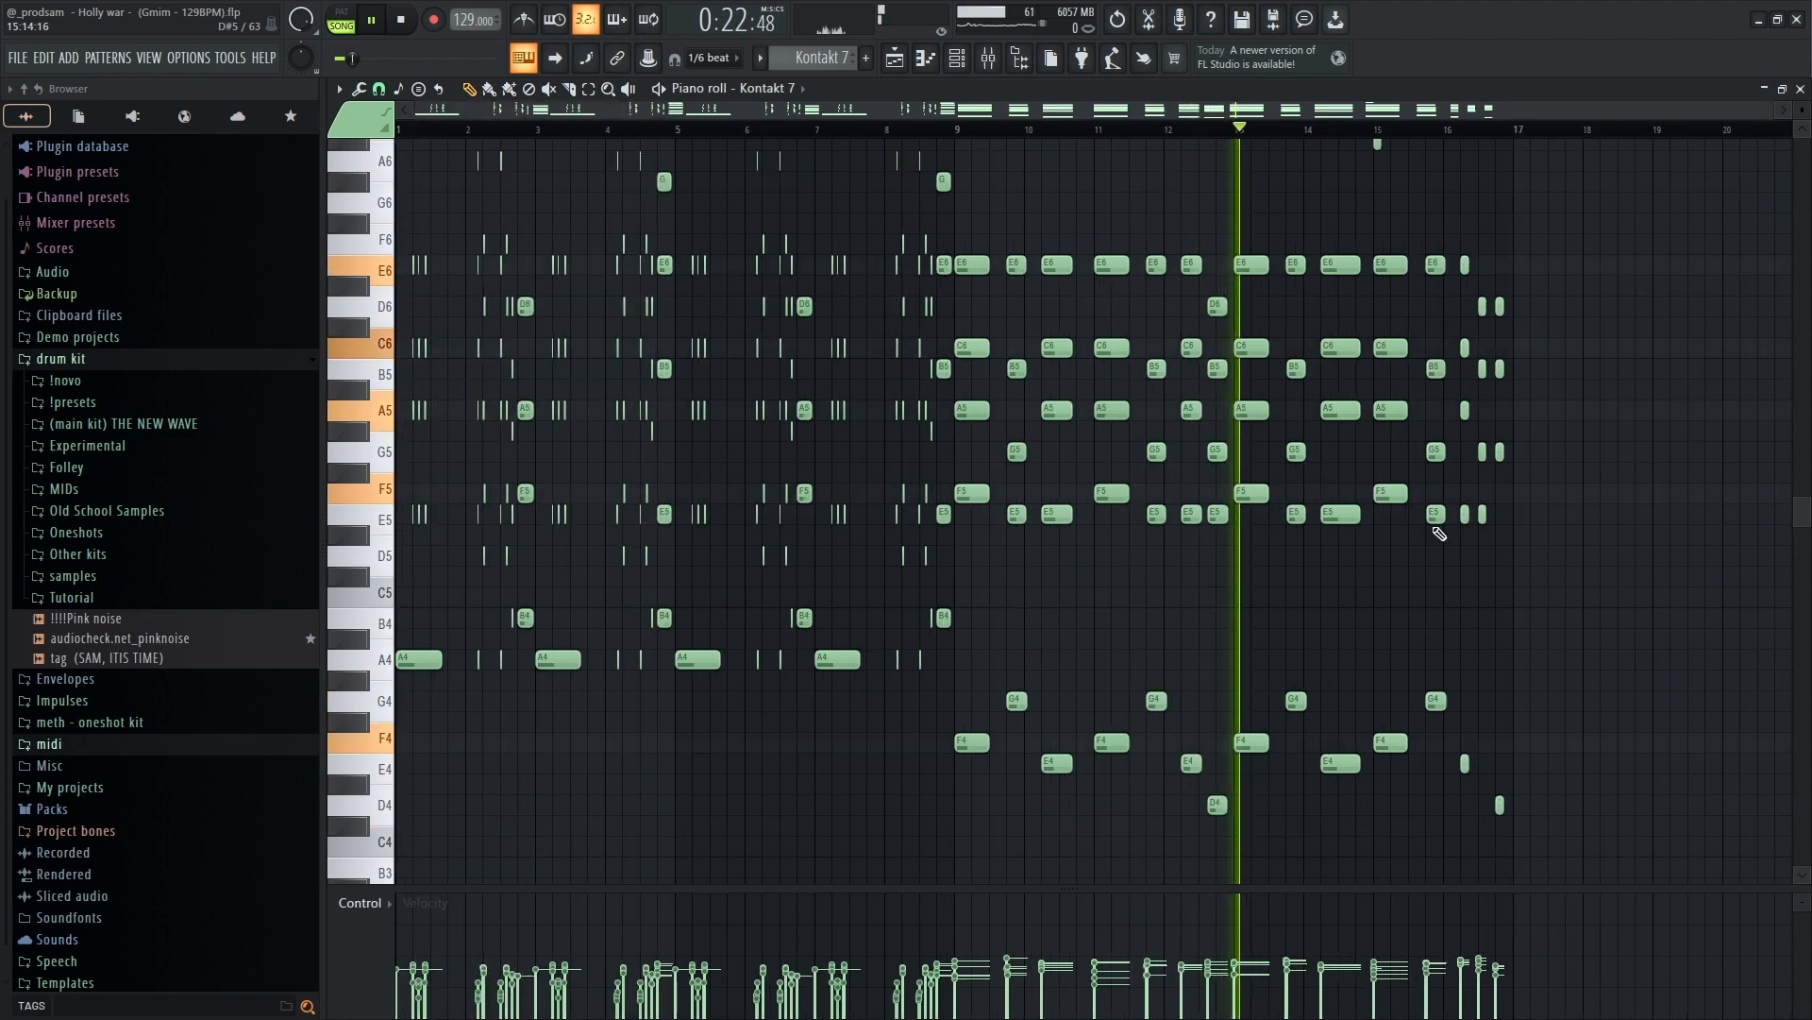
pyautogui.scroll(4, 1457, 538)
pyautogui.scroll(-5, 1473, 538)
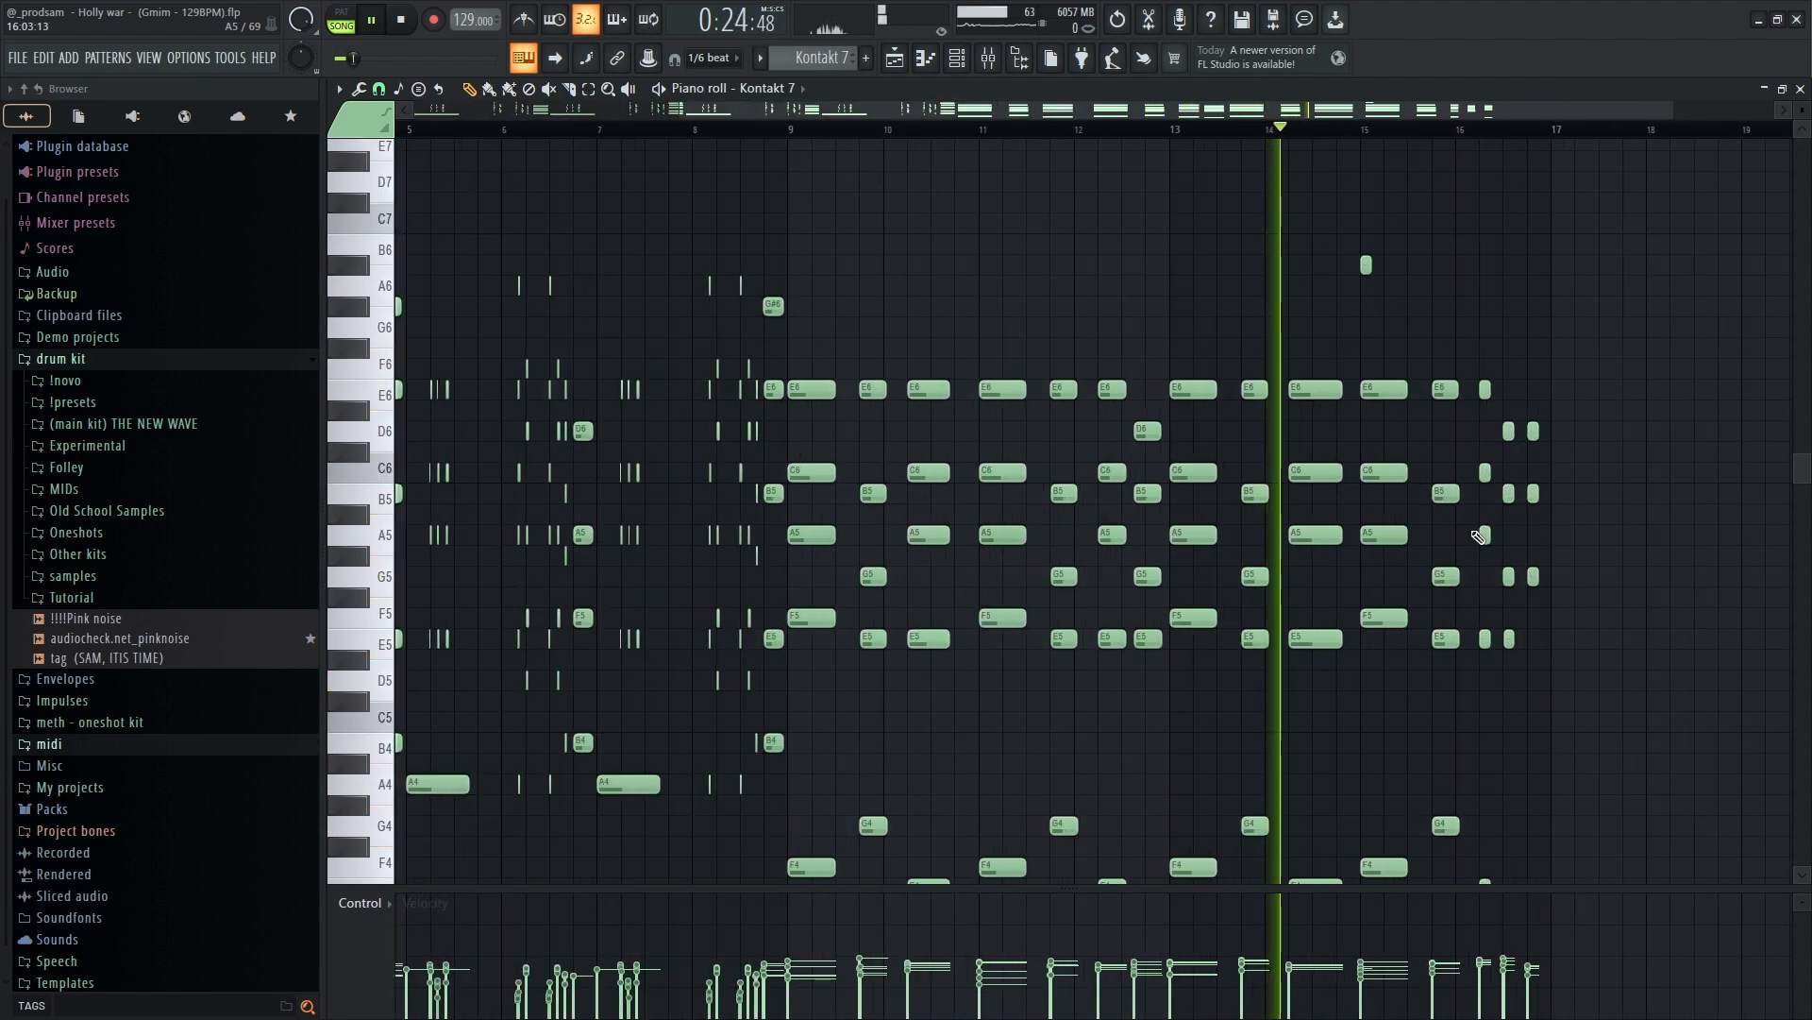
pyautogui.scroll(3, 1594, 510)
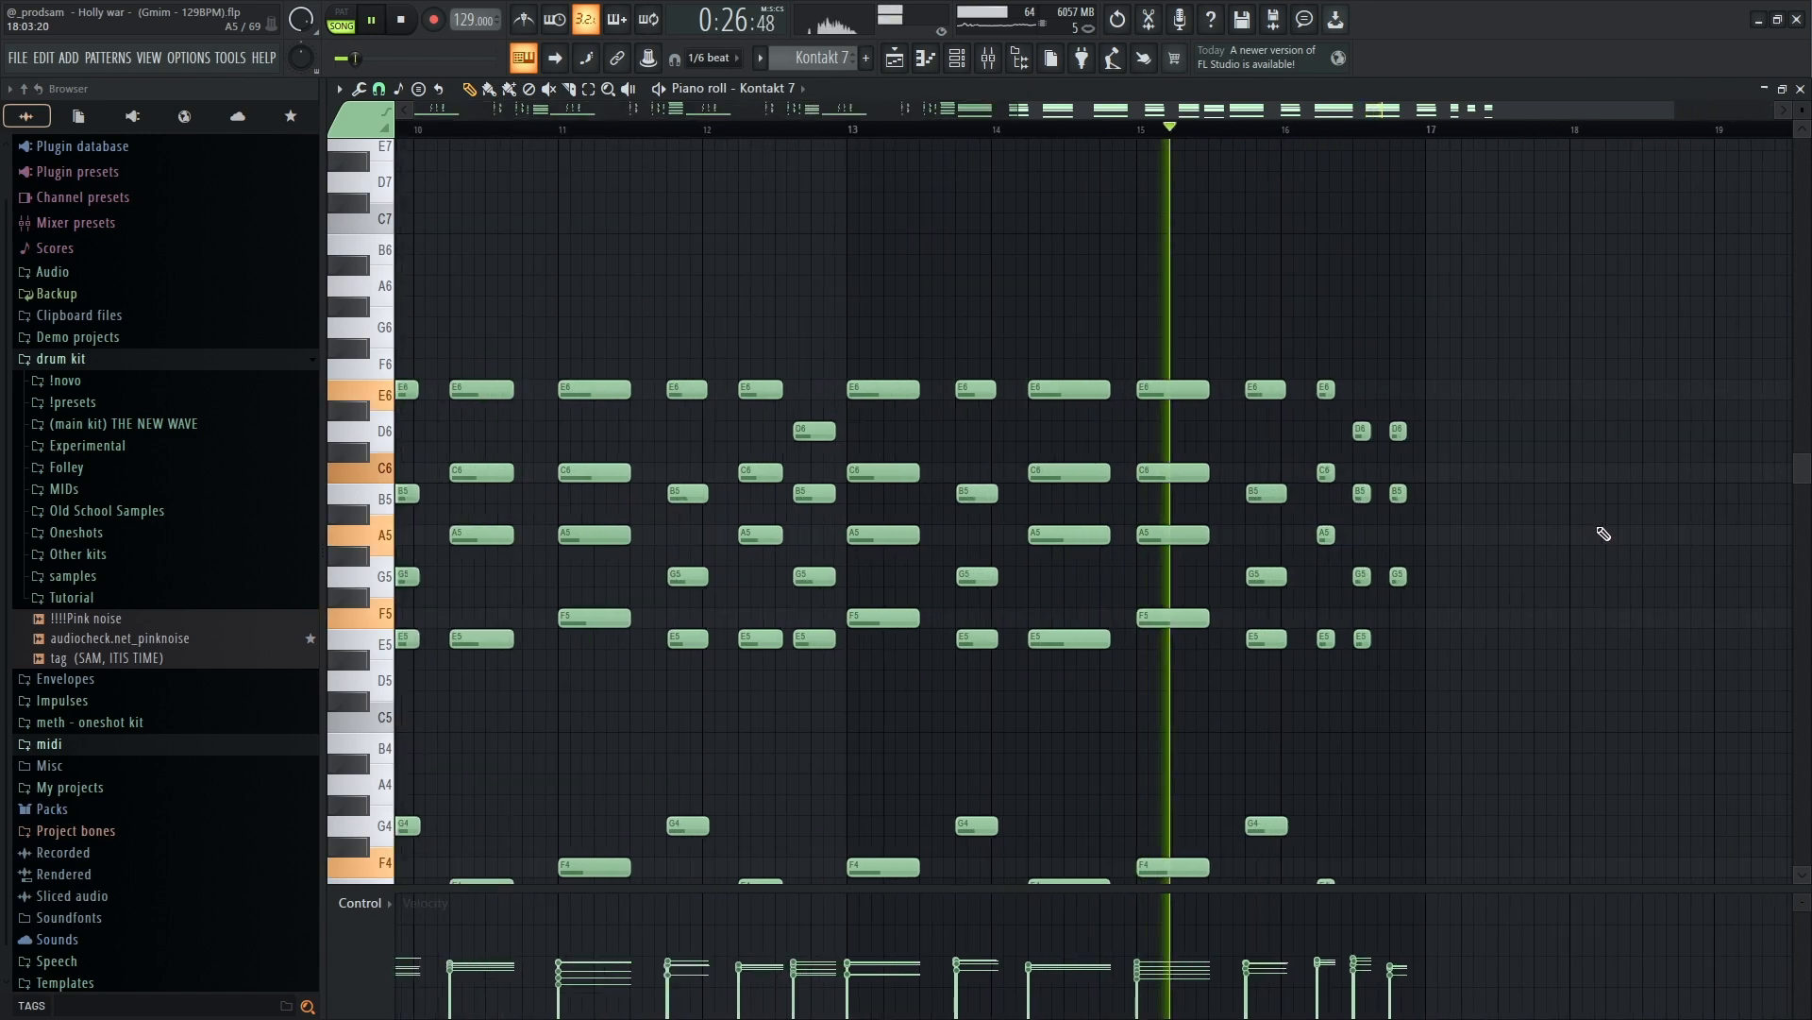
pyautogui.scroll(-6, 1604, 535)
pyautogui.scroll(6, 1605, 536)
pyautogui.scroll(-5, 1605, 537)
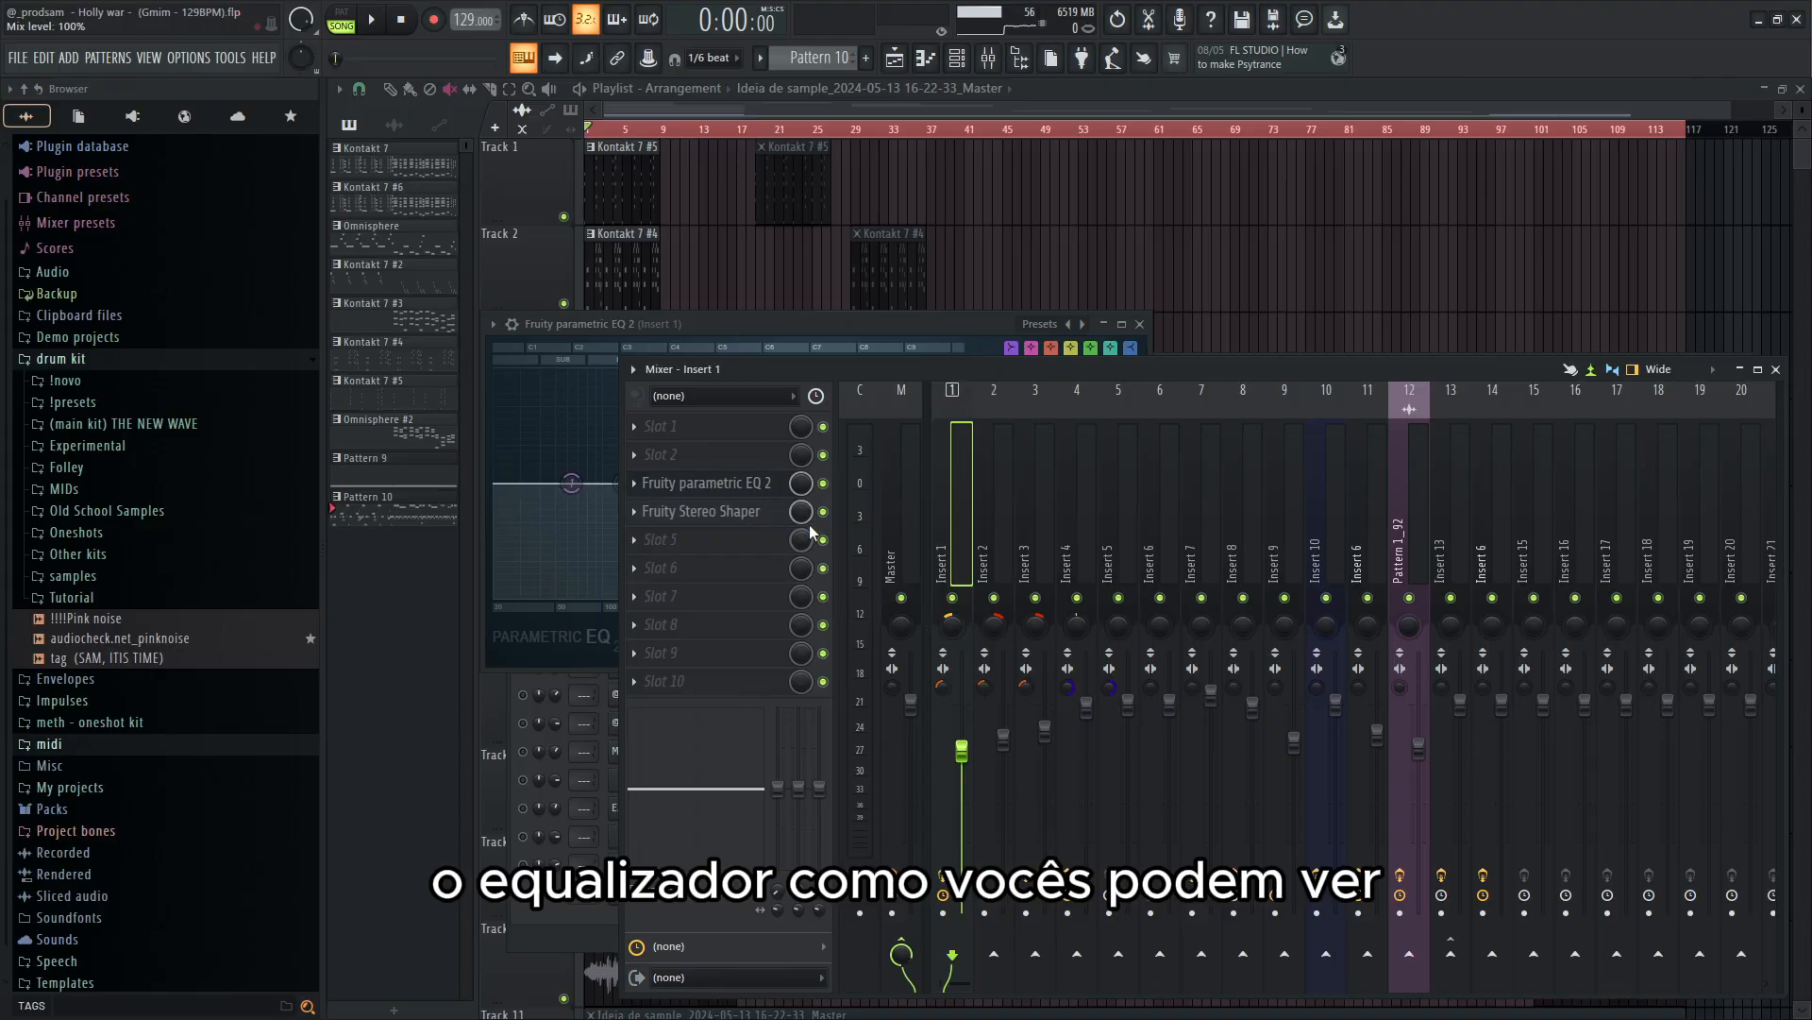
# - Inspect the Fruity parametric EQ 2 curve and the Fruity Stereo Shaper settings on mixer Insert 1
pyautogui.click(717, 484)
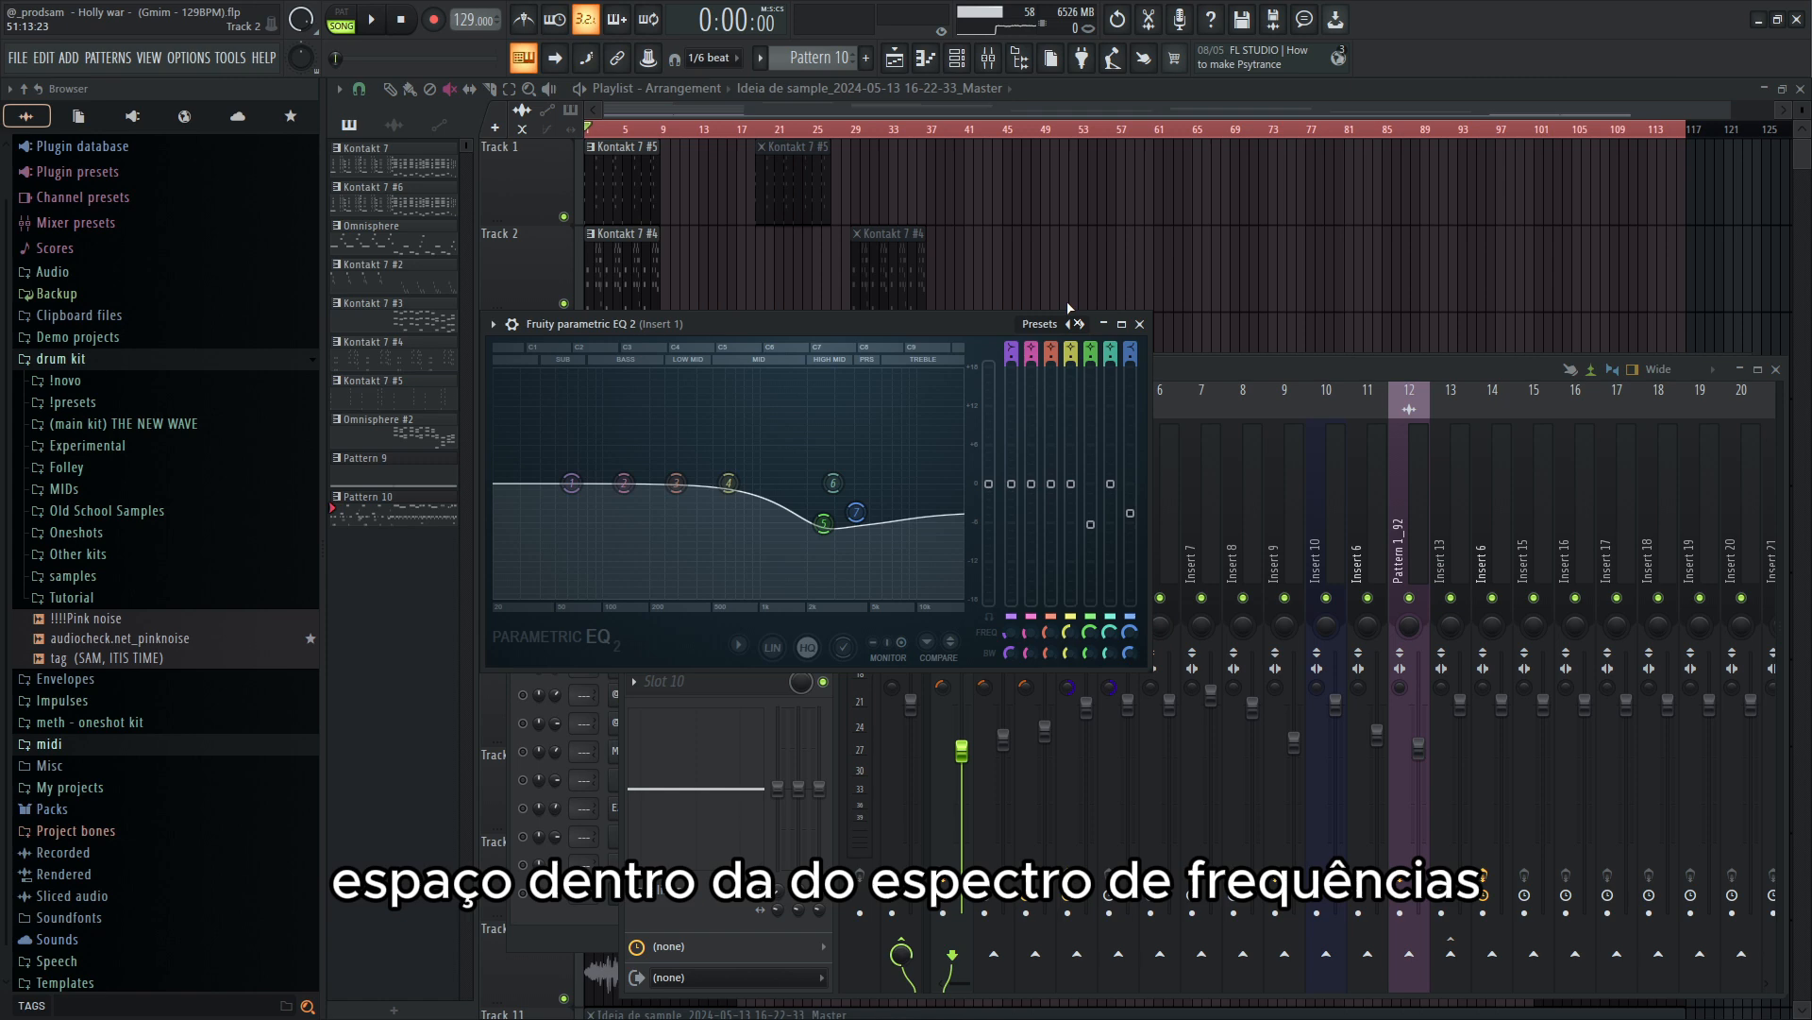
pyautogui.click(1140, 324)
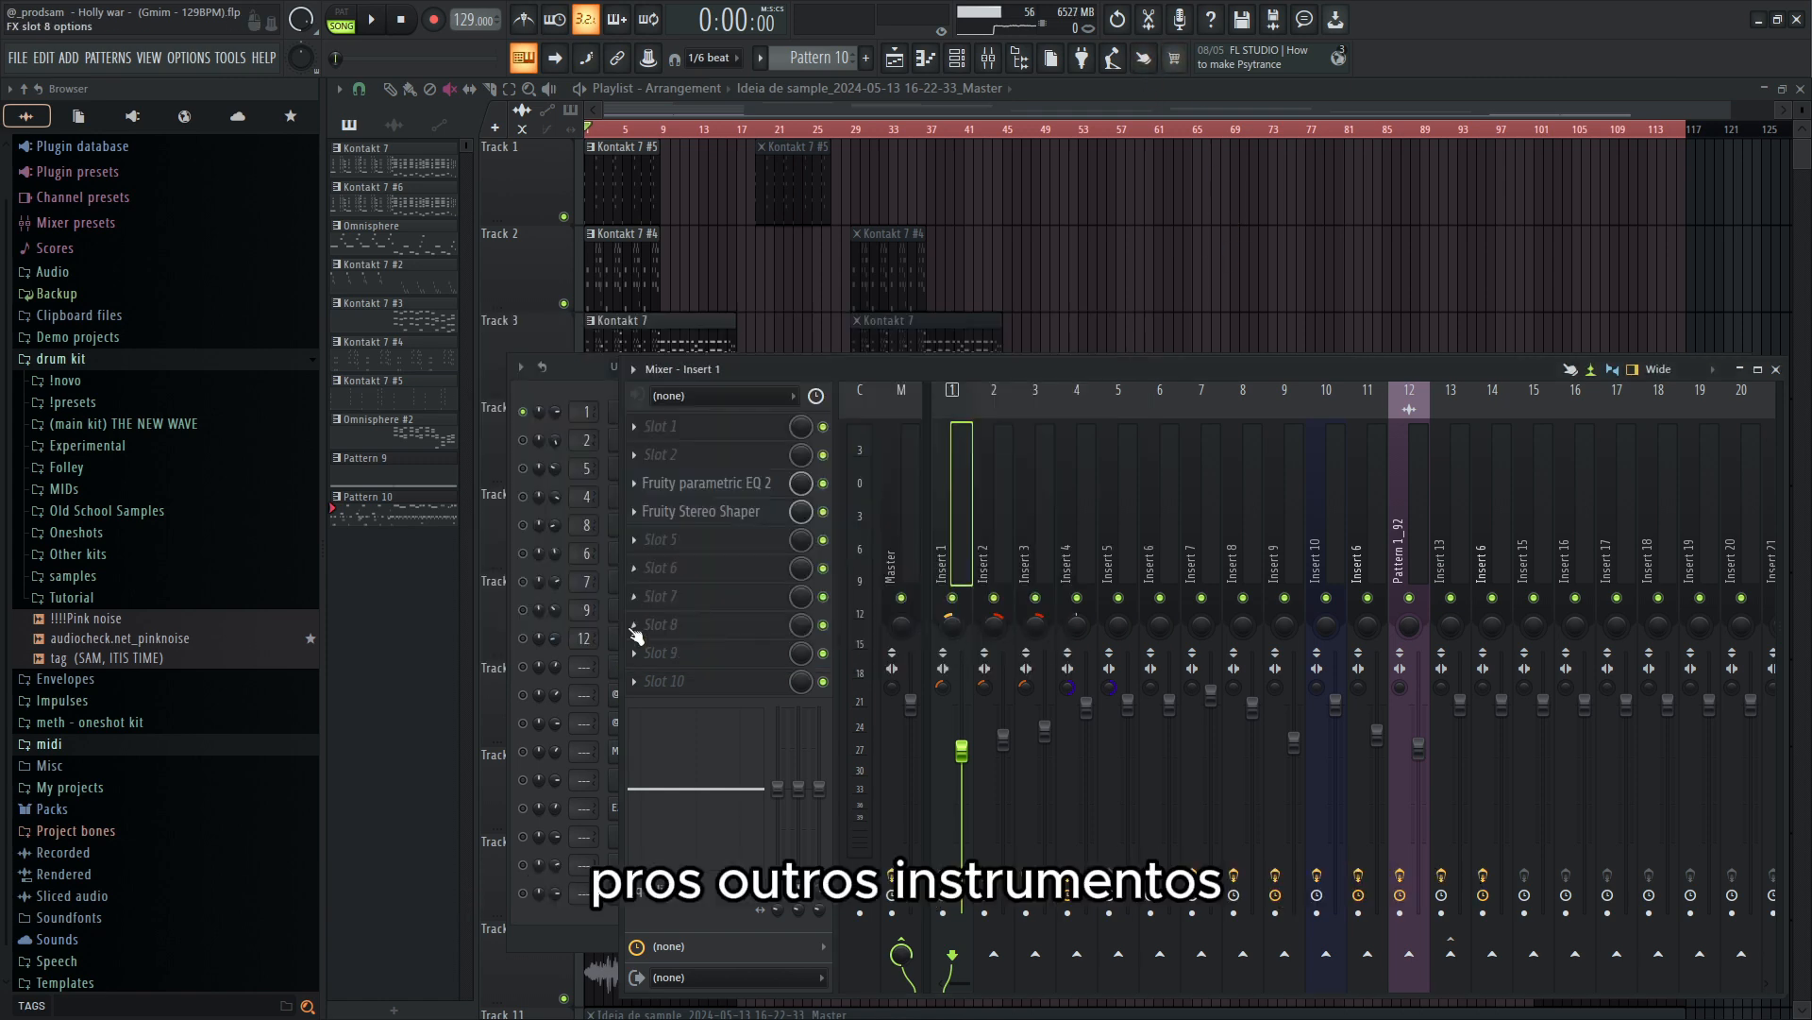
pyautogui.click(678, 511)
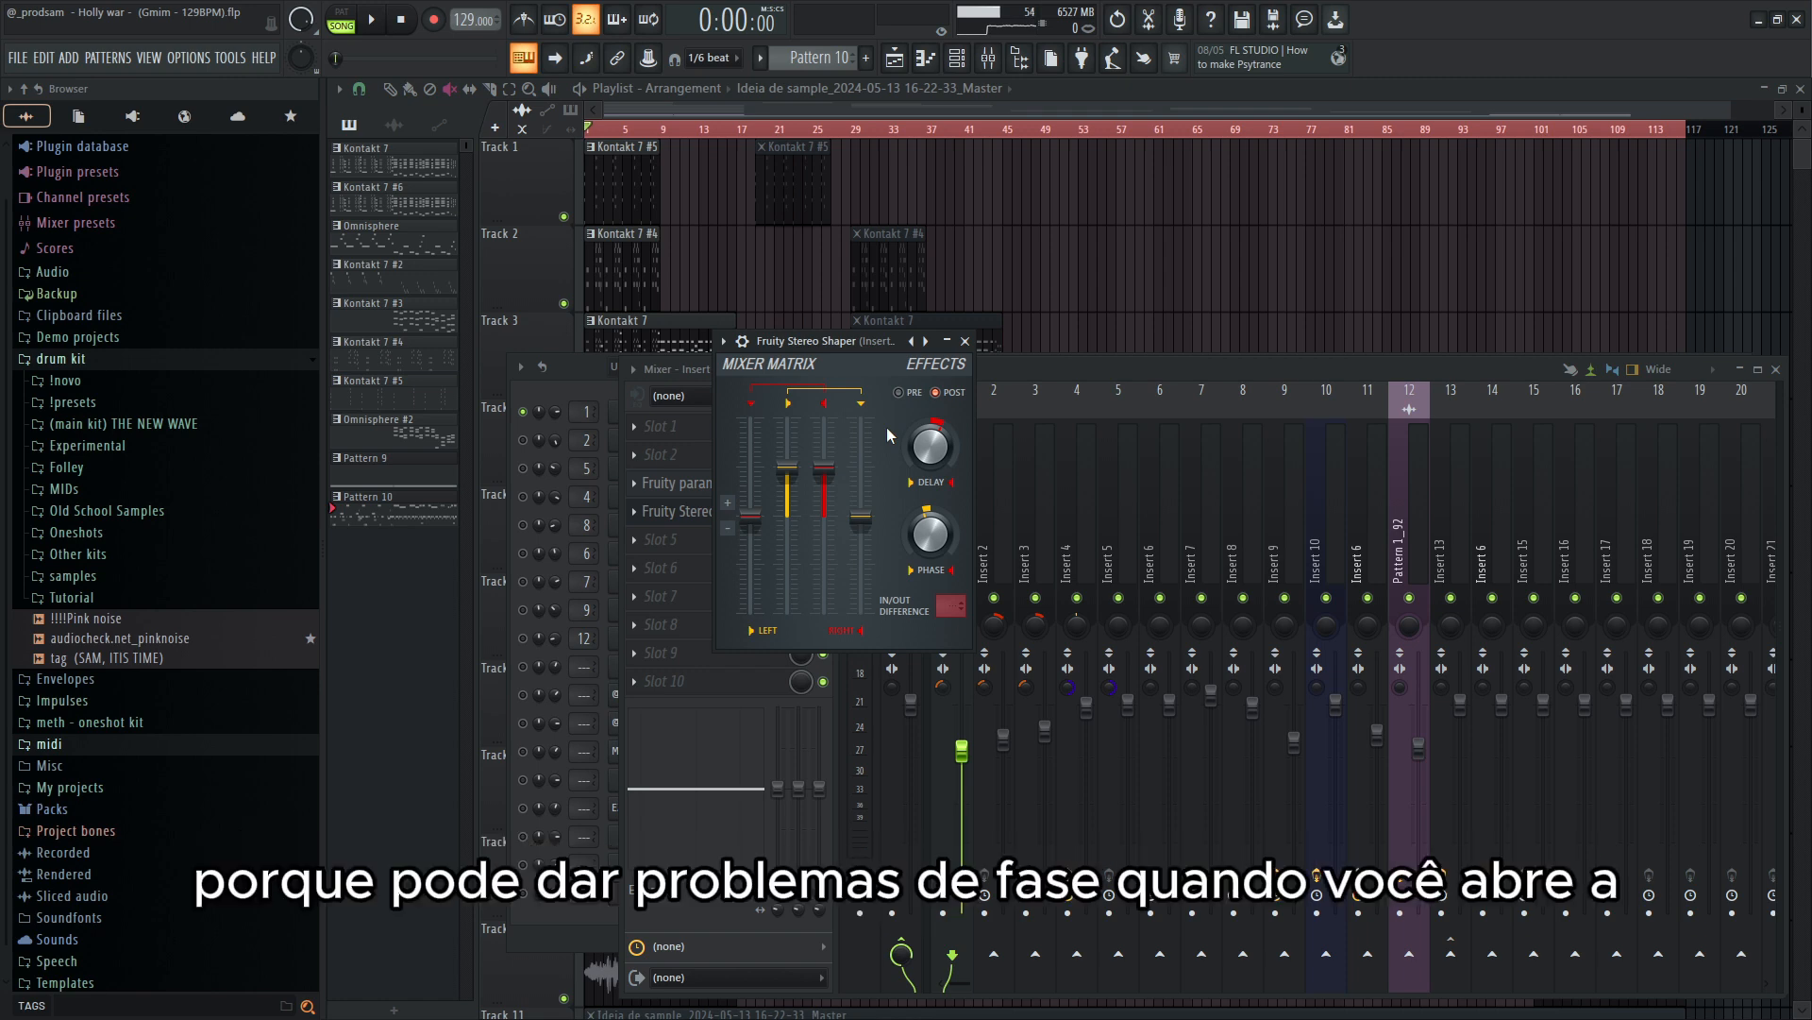
pyautogui.click(947, 340)
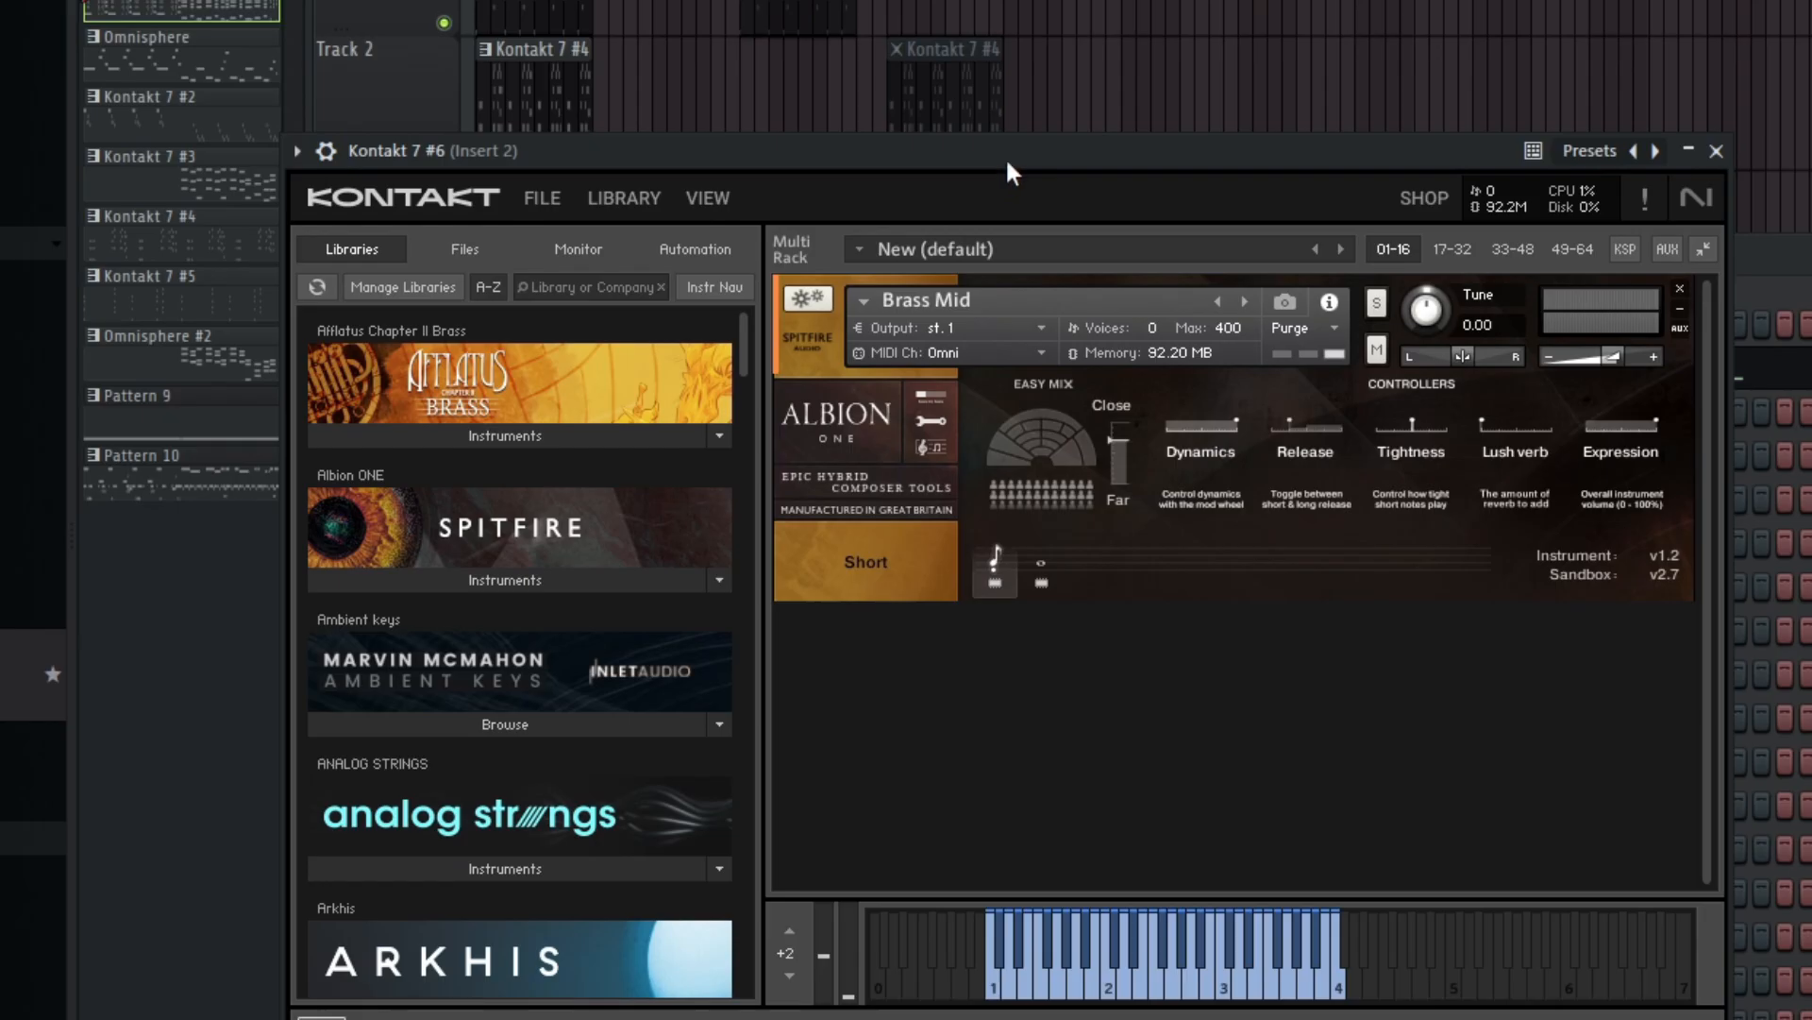
# - Reposition the Albion One Brass Mid instrument of Kontakt 7 #6 for viewing, and move the Omnisphere melody's playback to bar 9
pyautogui.moveTo(1004, 162); pyautogui.dragTo(907, 30)
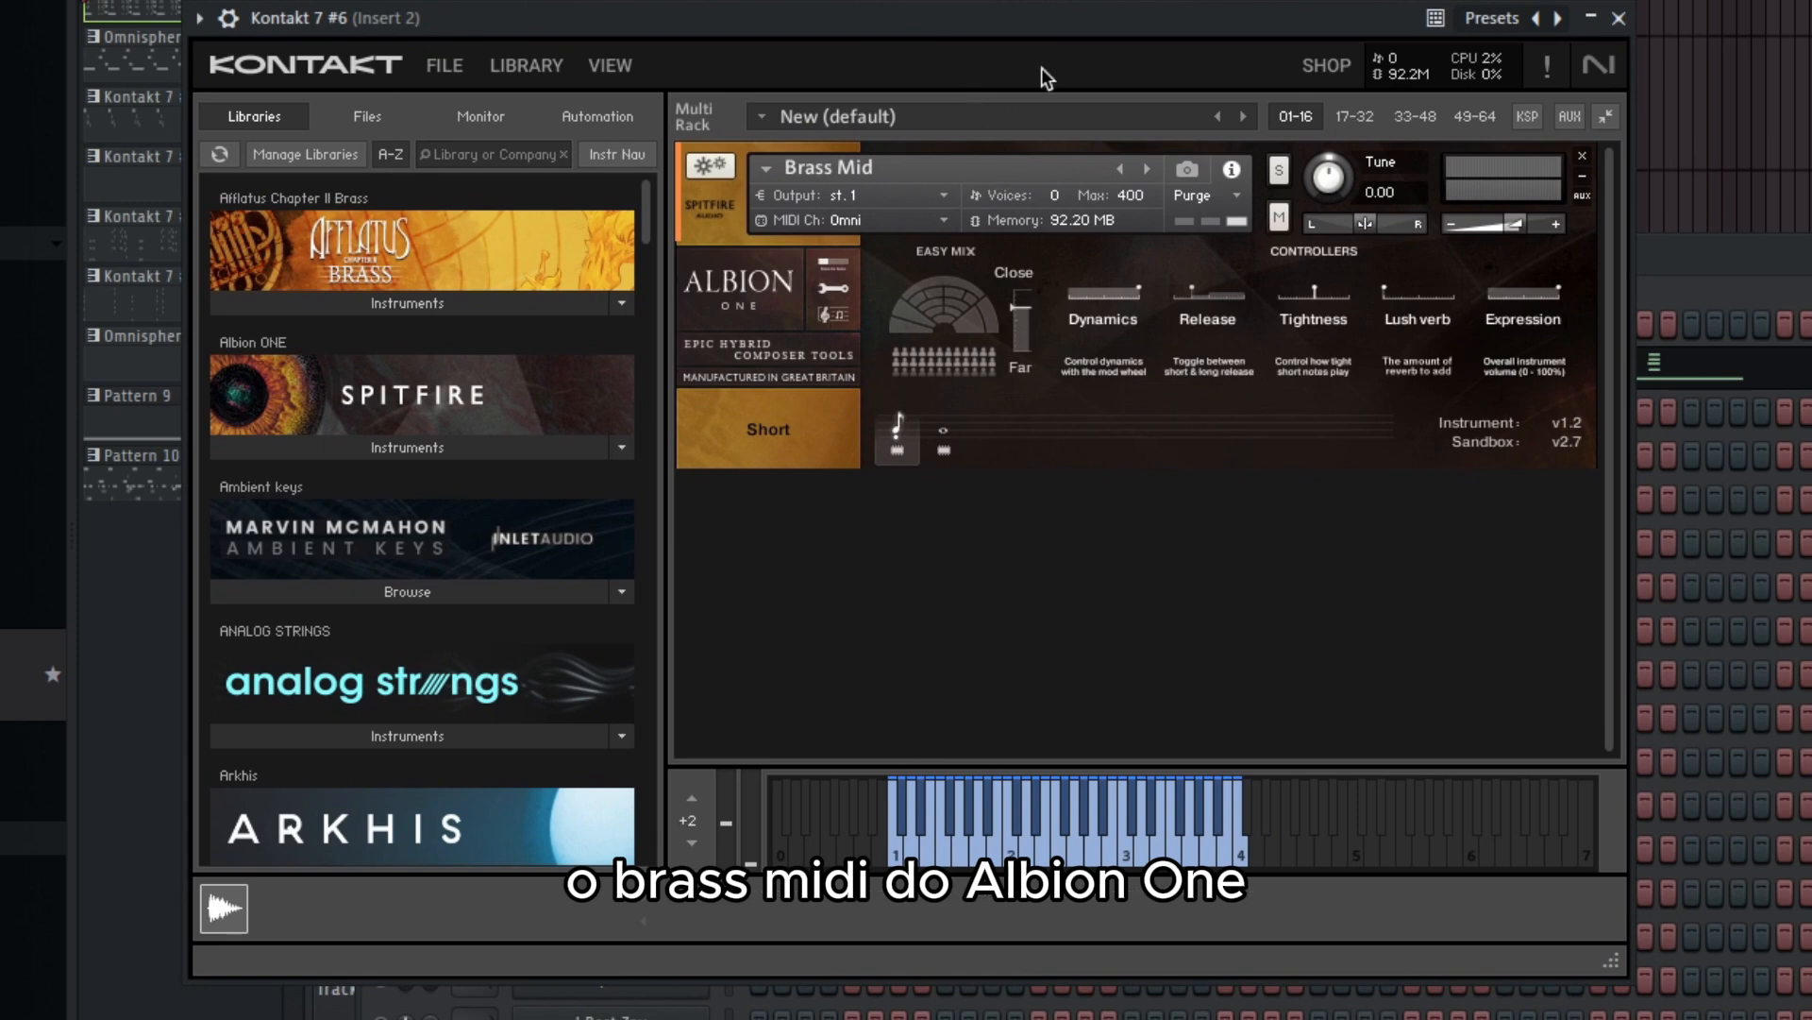
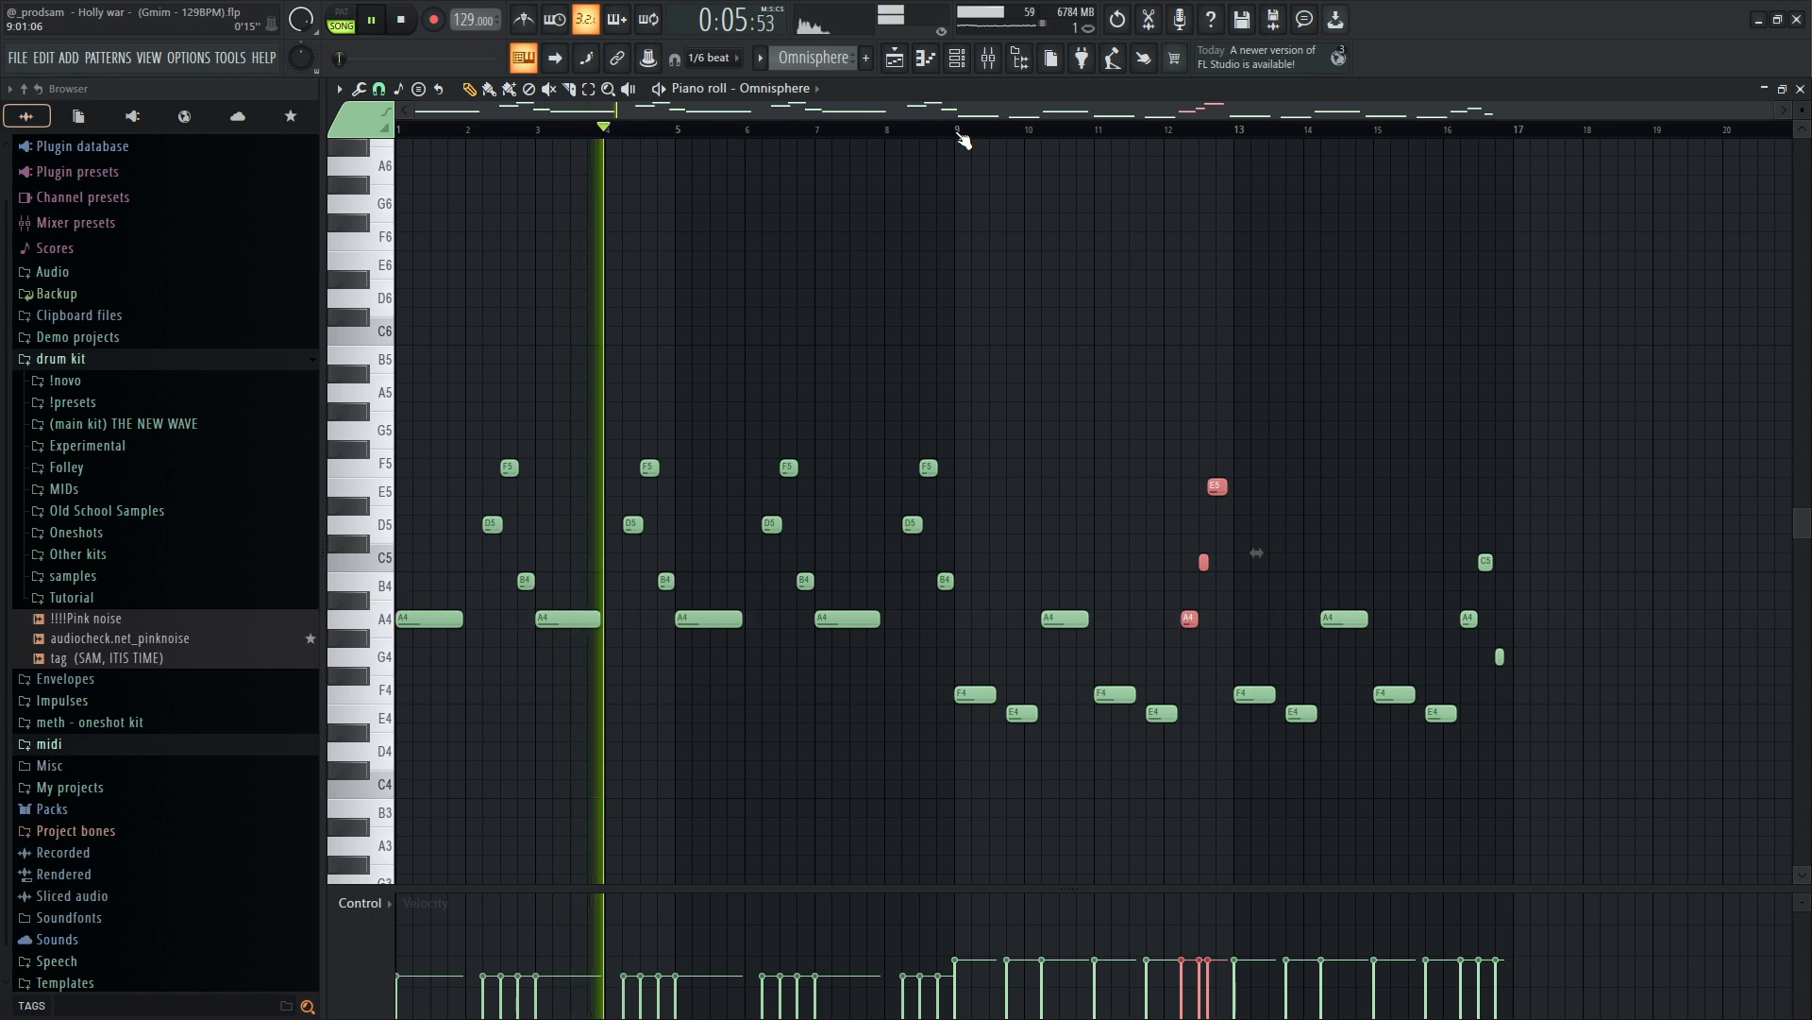
pyautogui.click(960, 132)
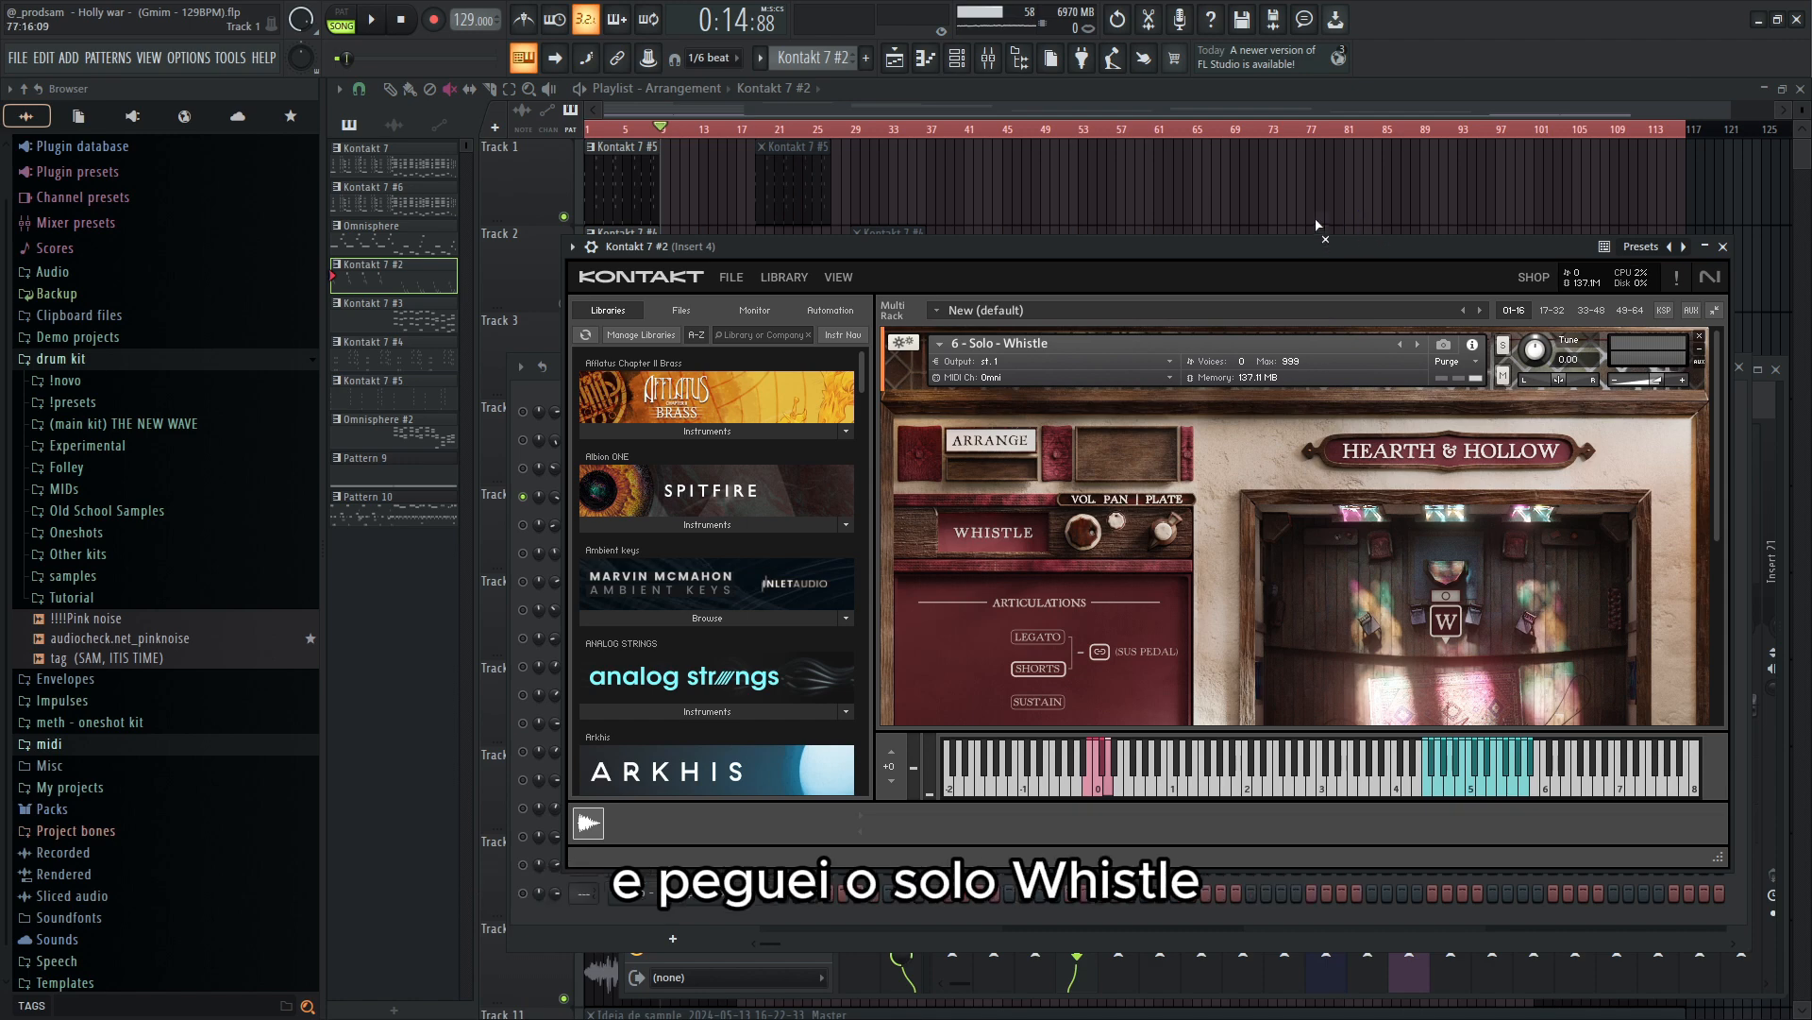
# - Close the Solo Whistle instrument and open the piano roll of the Kontakt 7 #2 channel
pyautogui.click(1705, 246)
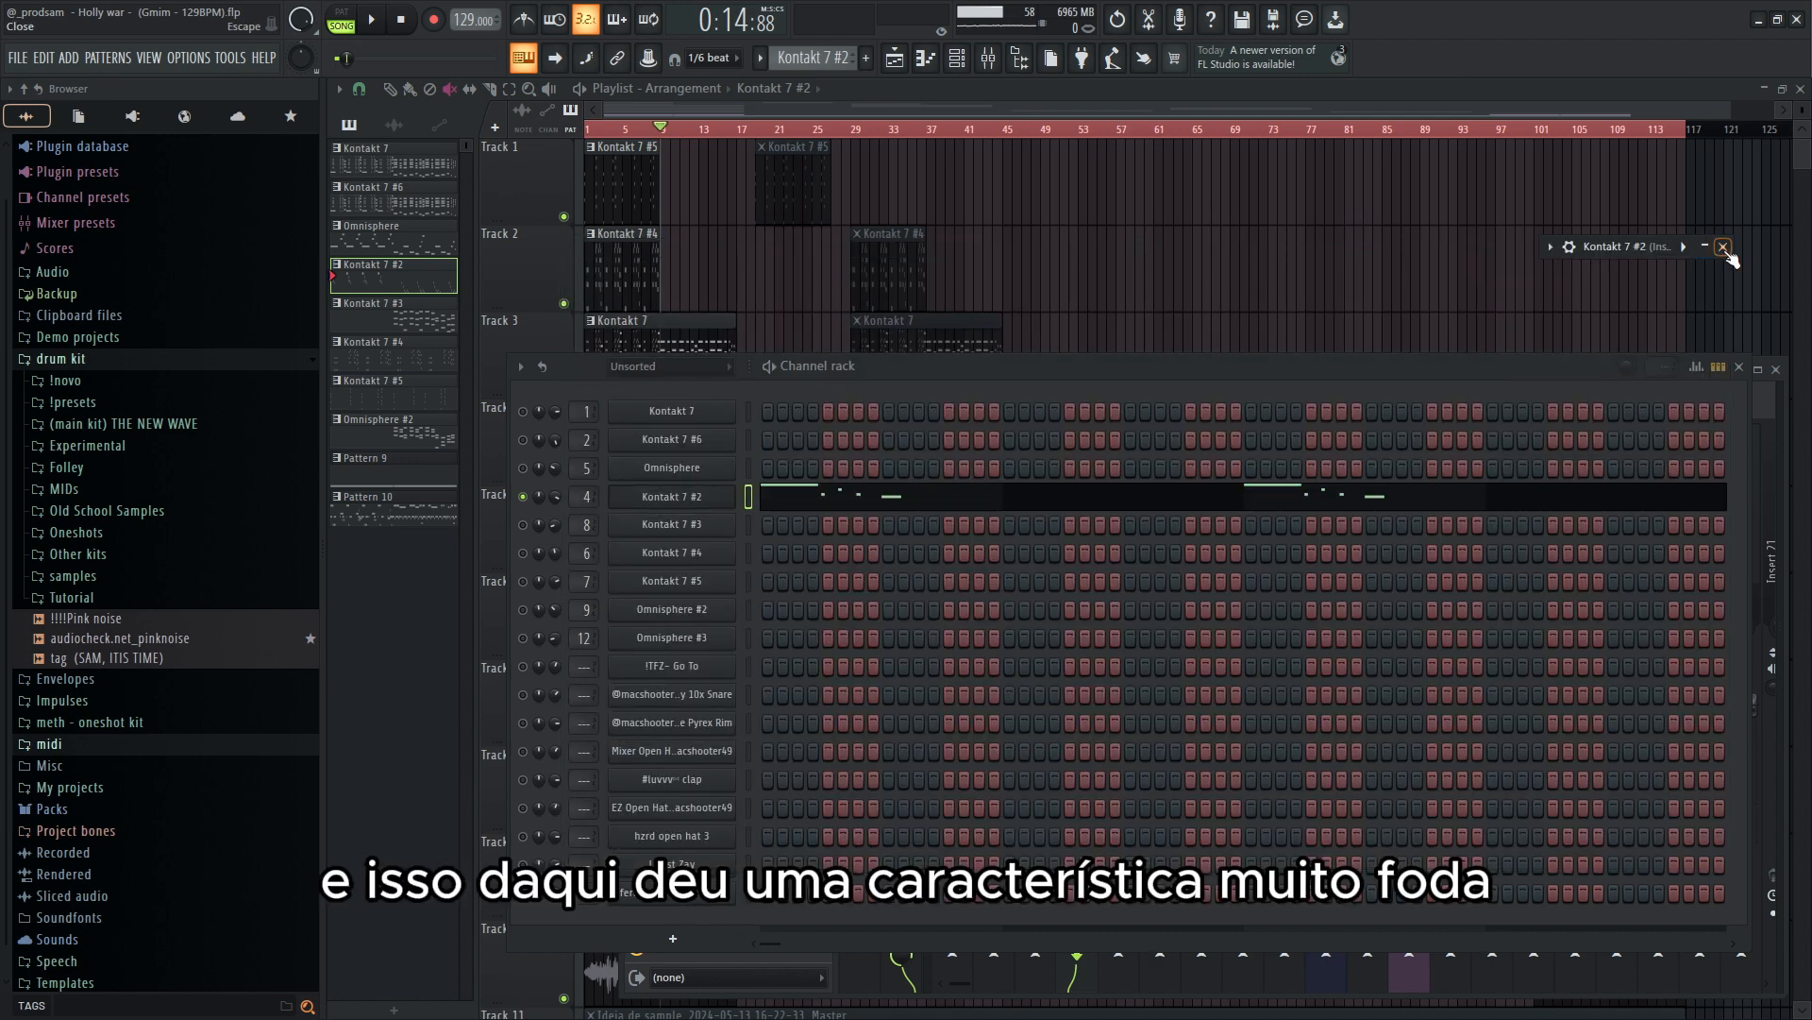
pyautogui.rightClick(735, 509)
pyautogui.click(850, 515)
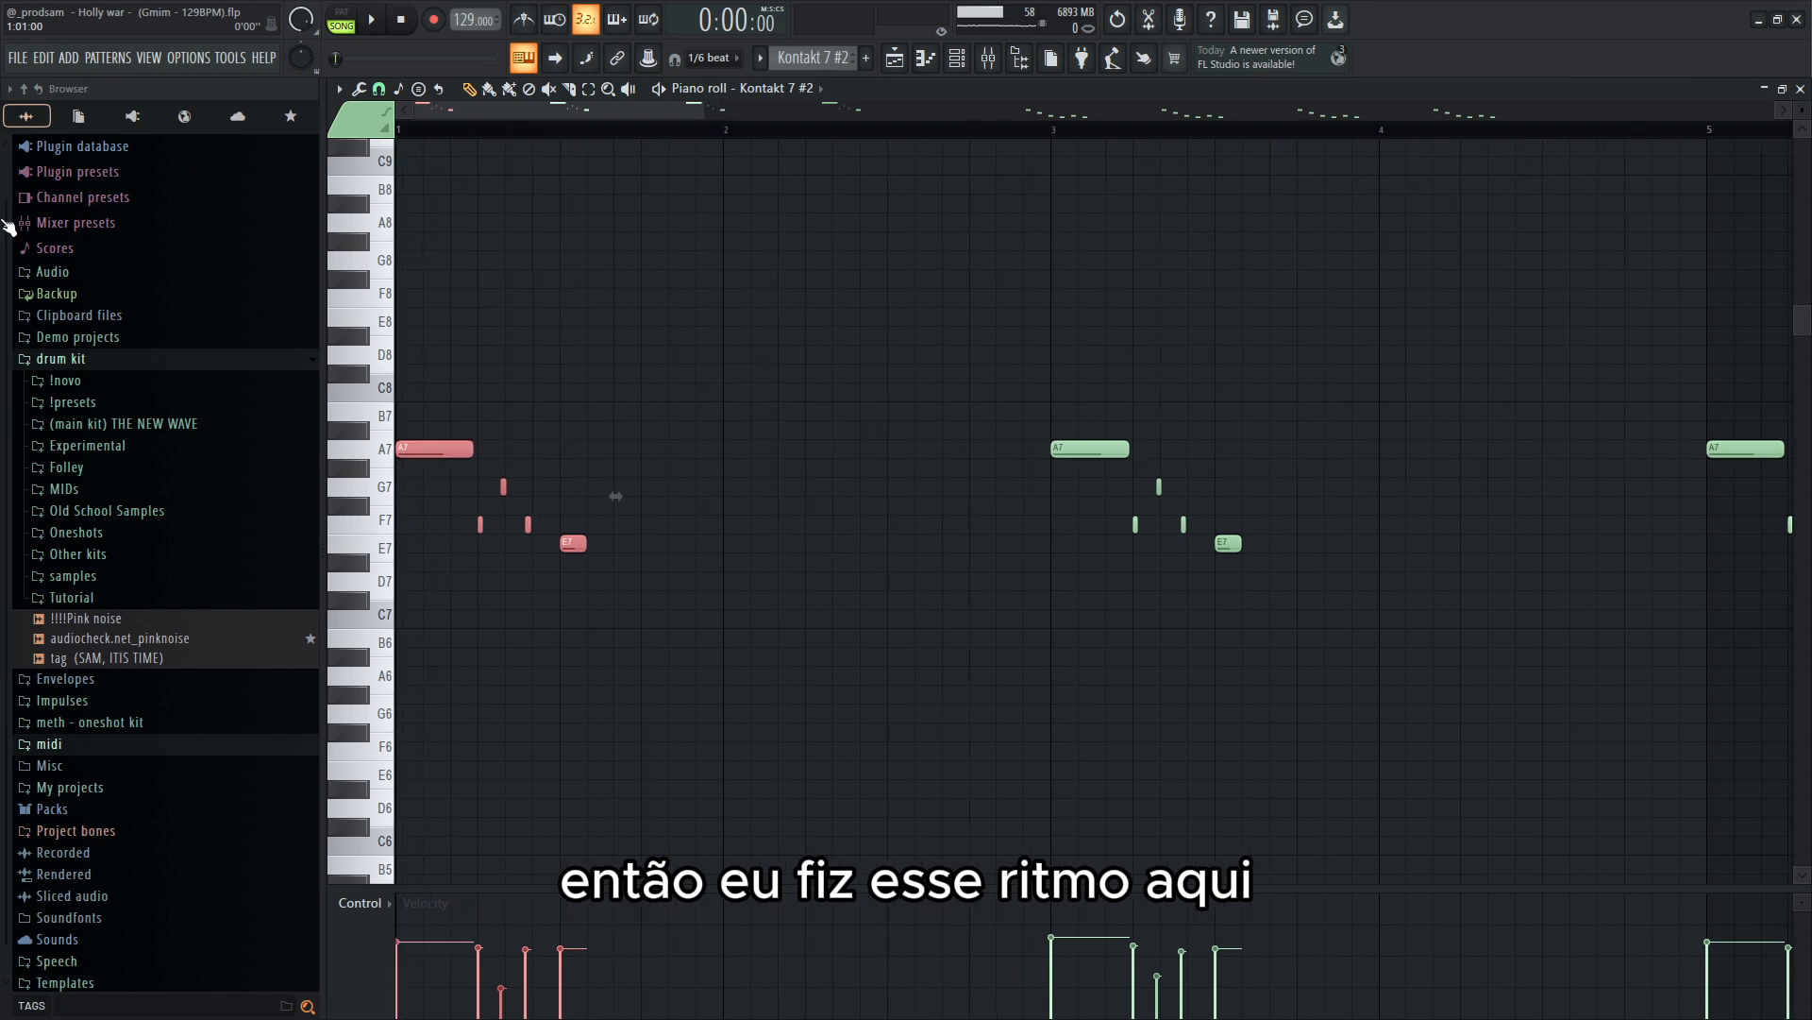
# - Highlight the whistle motif repeated through bars 1 to 8 and the notes that follow it
pyautogui.scroll(-5, 727, 579)
pyautogui.moveTo(402, 419); pyautogui.dragTo(877, 614)
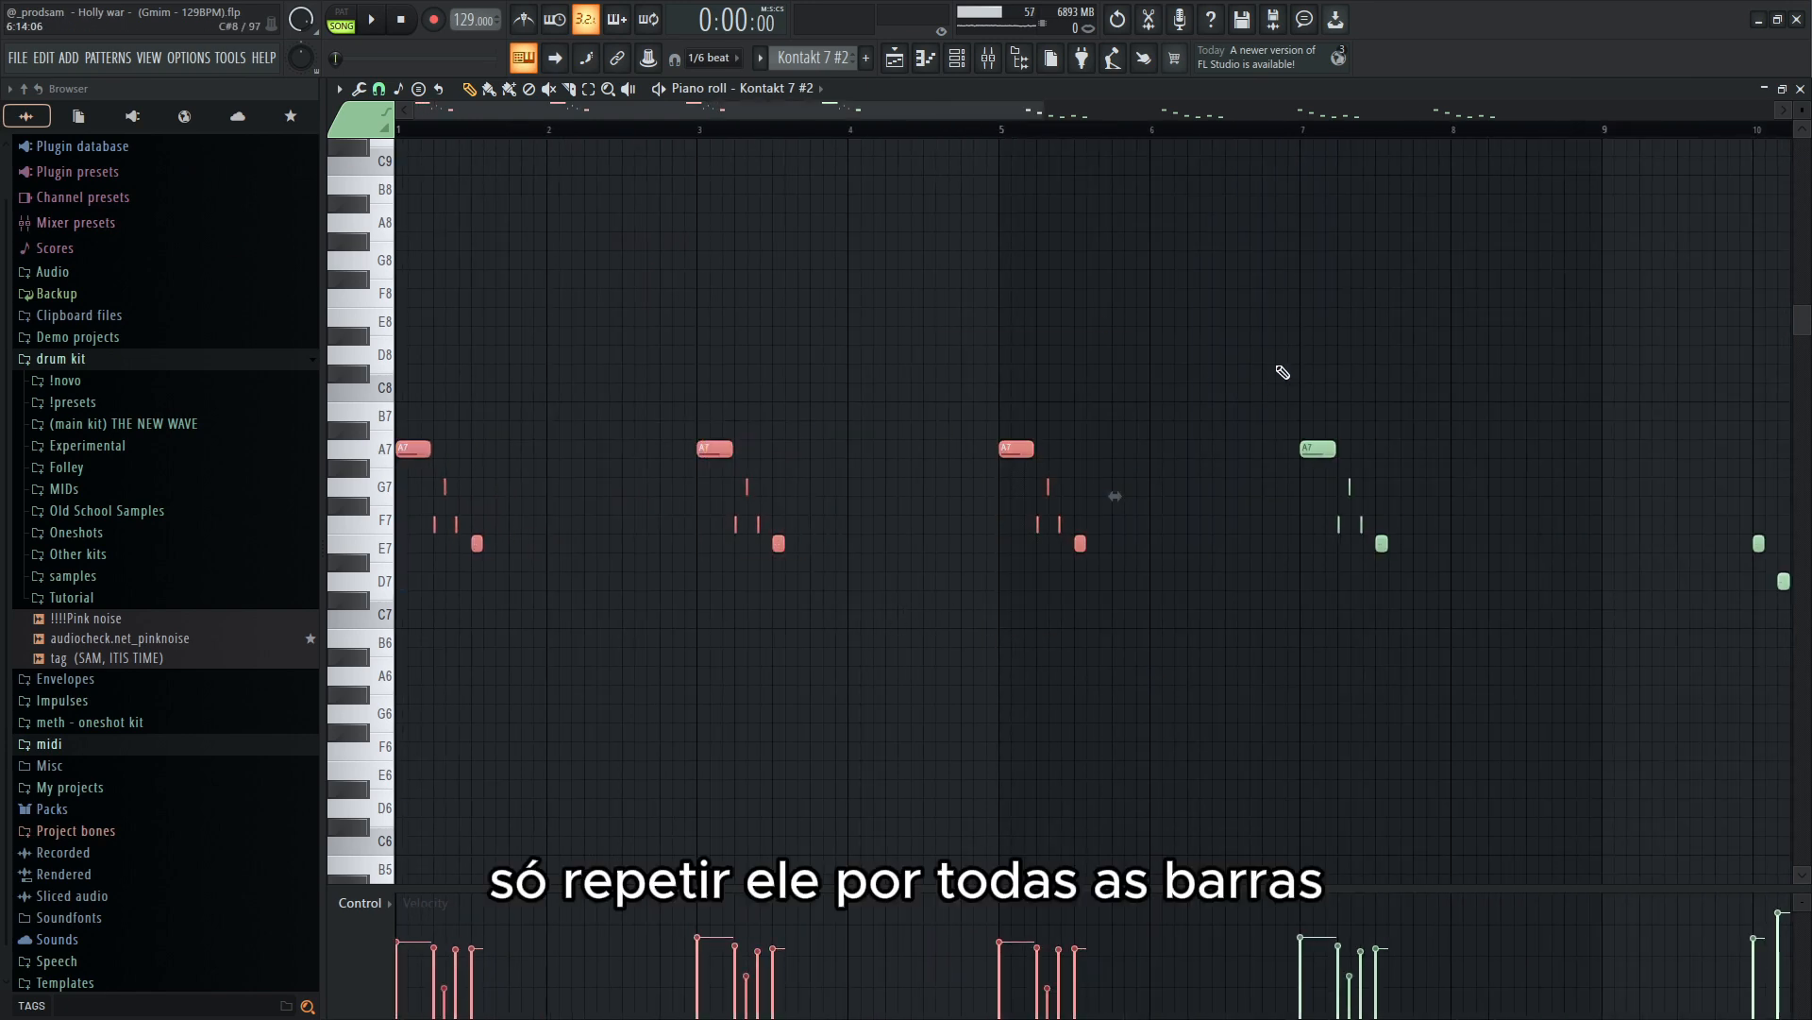
pyautogui.moveTo(1283, 387); pyautogui.dragTo(1435, 605)
pyautogui.scroll(-4, 849, 576)
pyautogui.scroll(5, 1350, 675)
pyautogui.moveTo(609, 498); pyautogui.dragTo(1202, 716)
pyautogui.scroll(-2, 1300, 701)
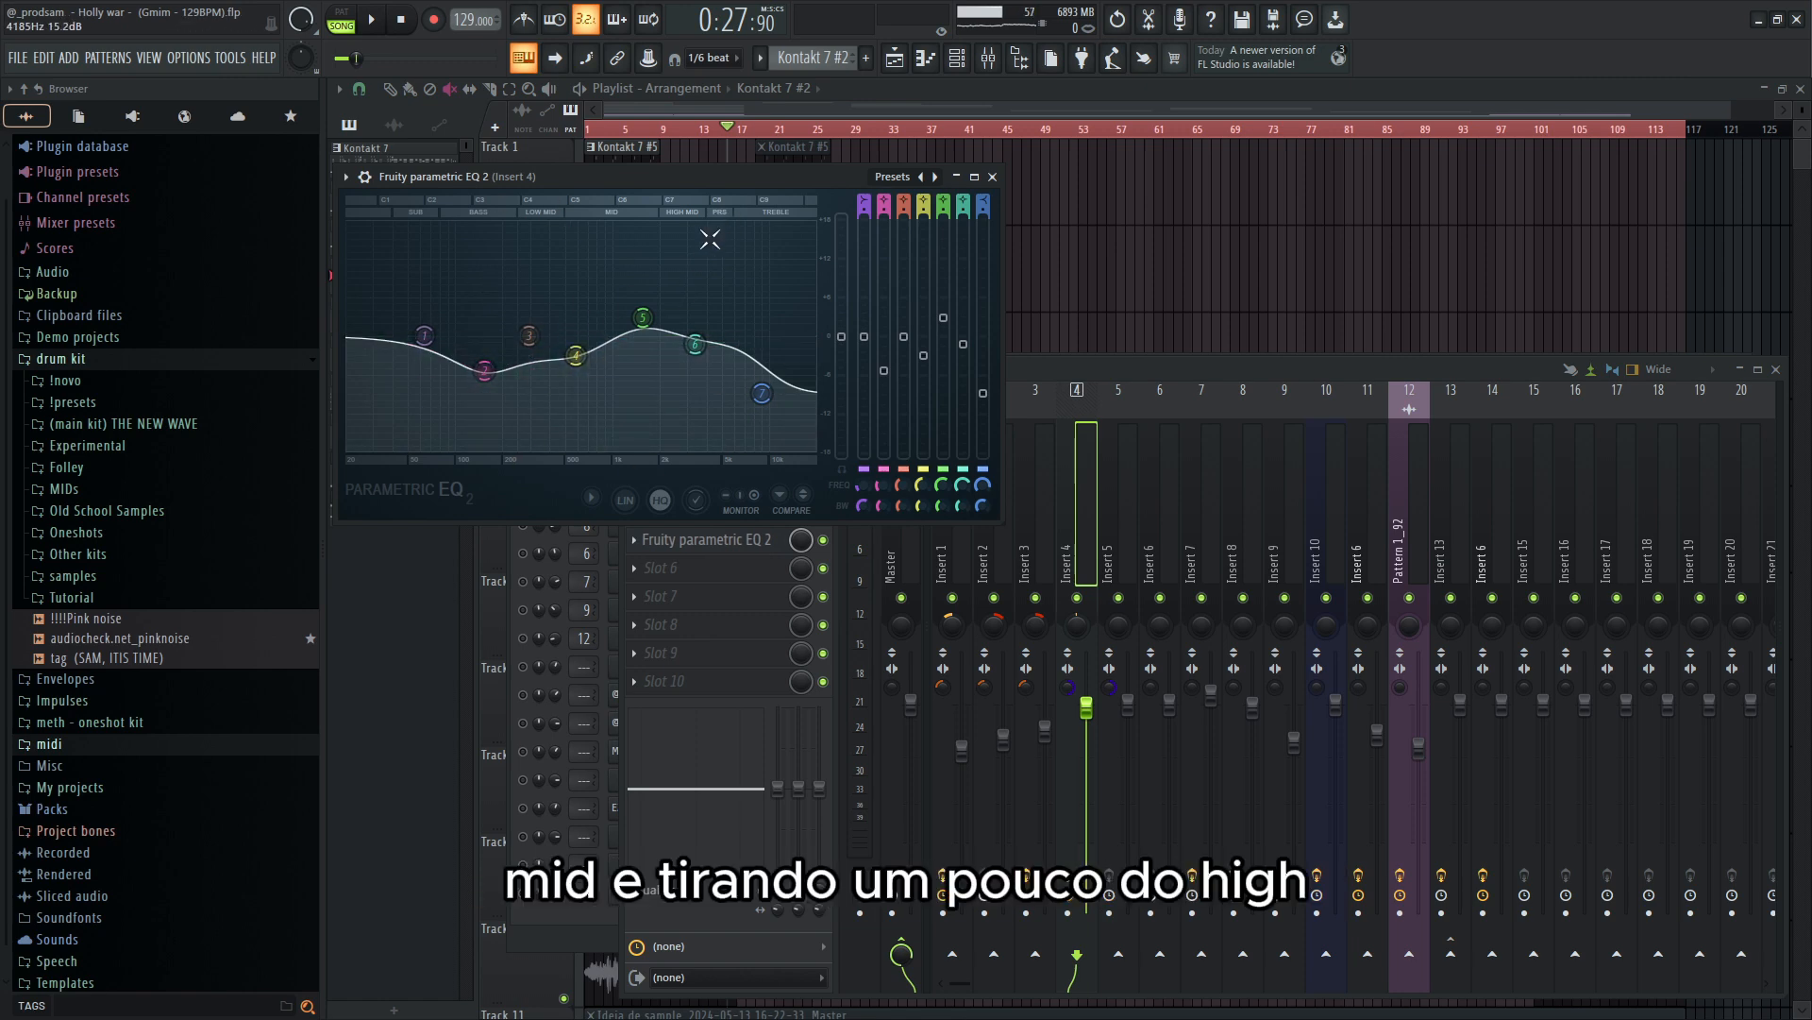
# - Inspect the CLA-76 Stereo compressor and the second Fruity parametric EQ 2 on mixer Insert 4, then close the mixer
pyautogui.click(717, 511)
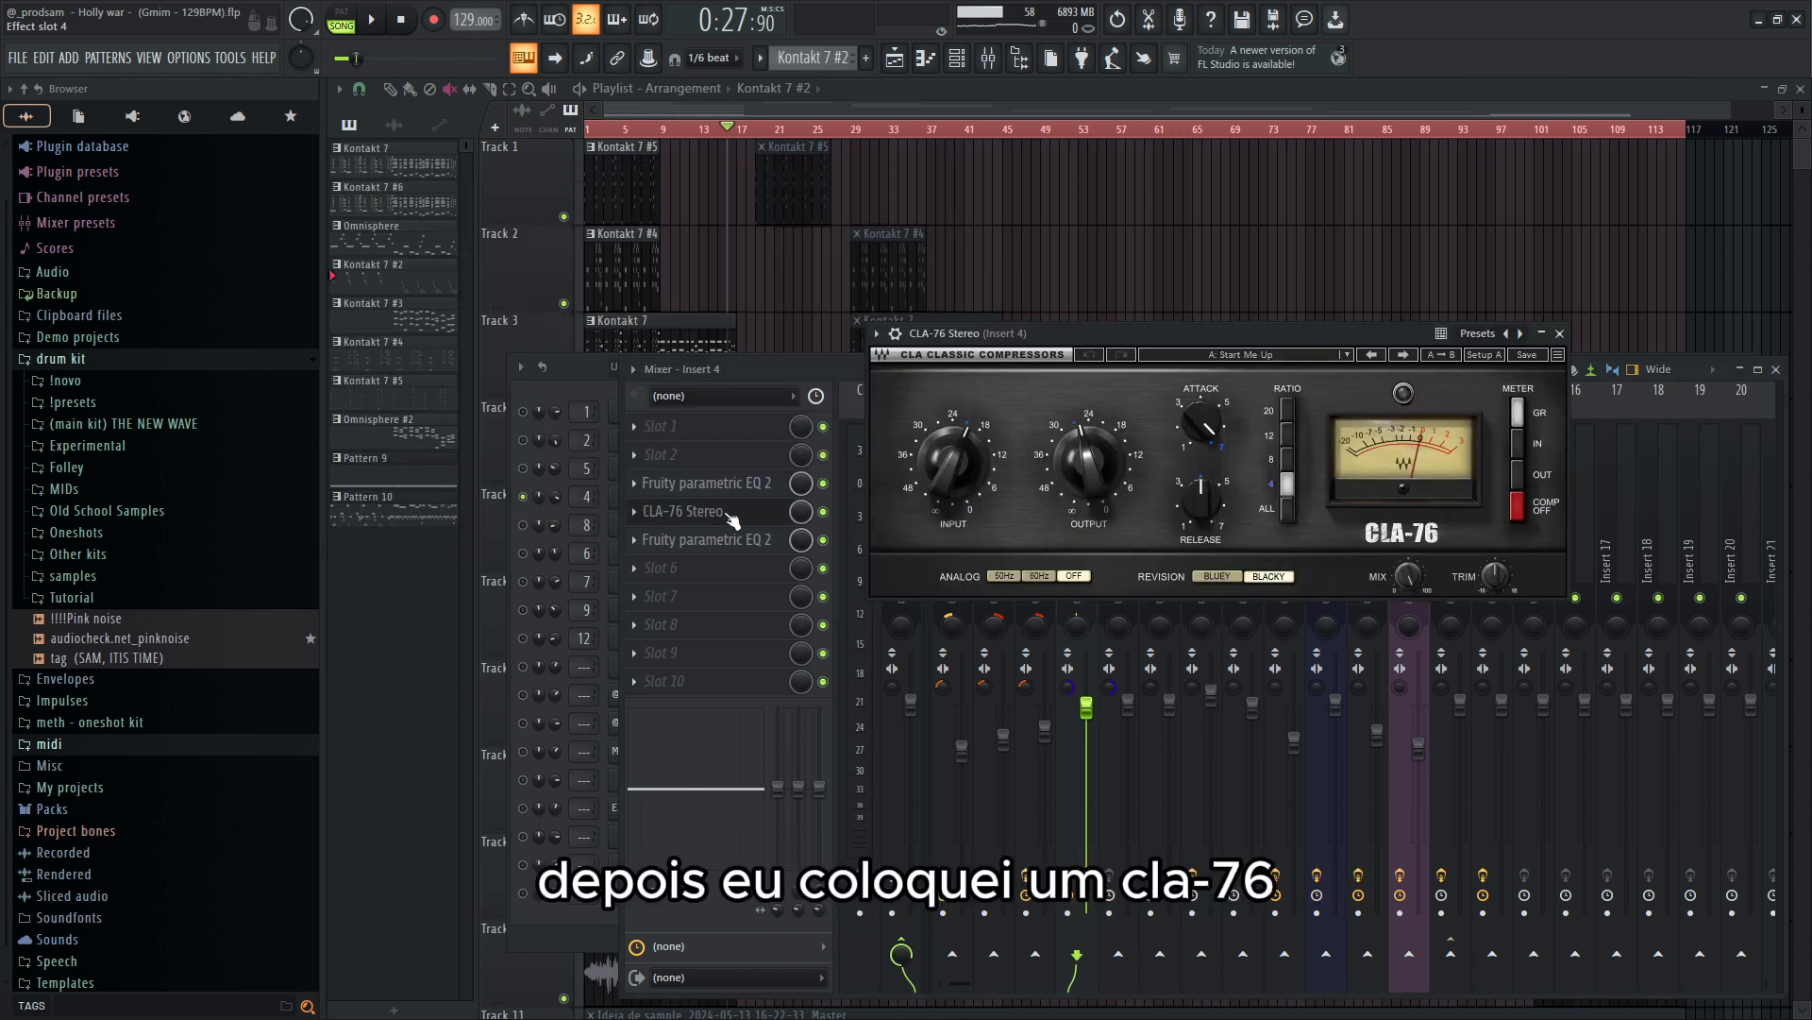
pyautogui.moveTo(1070, 346)
pyautogui.mouseDown()
pyautogui.moveTo(871, 323)
pyautogui.moveTo(1053, 323)
pyautogui.mouseUp()
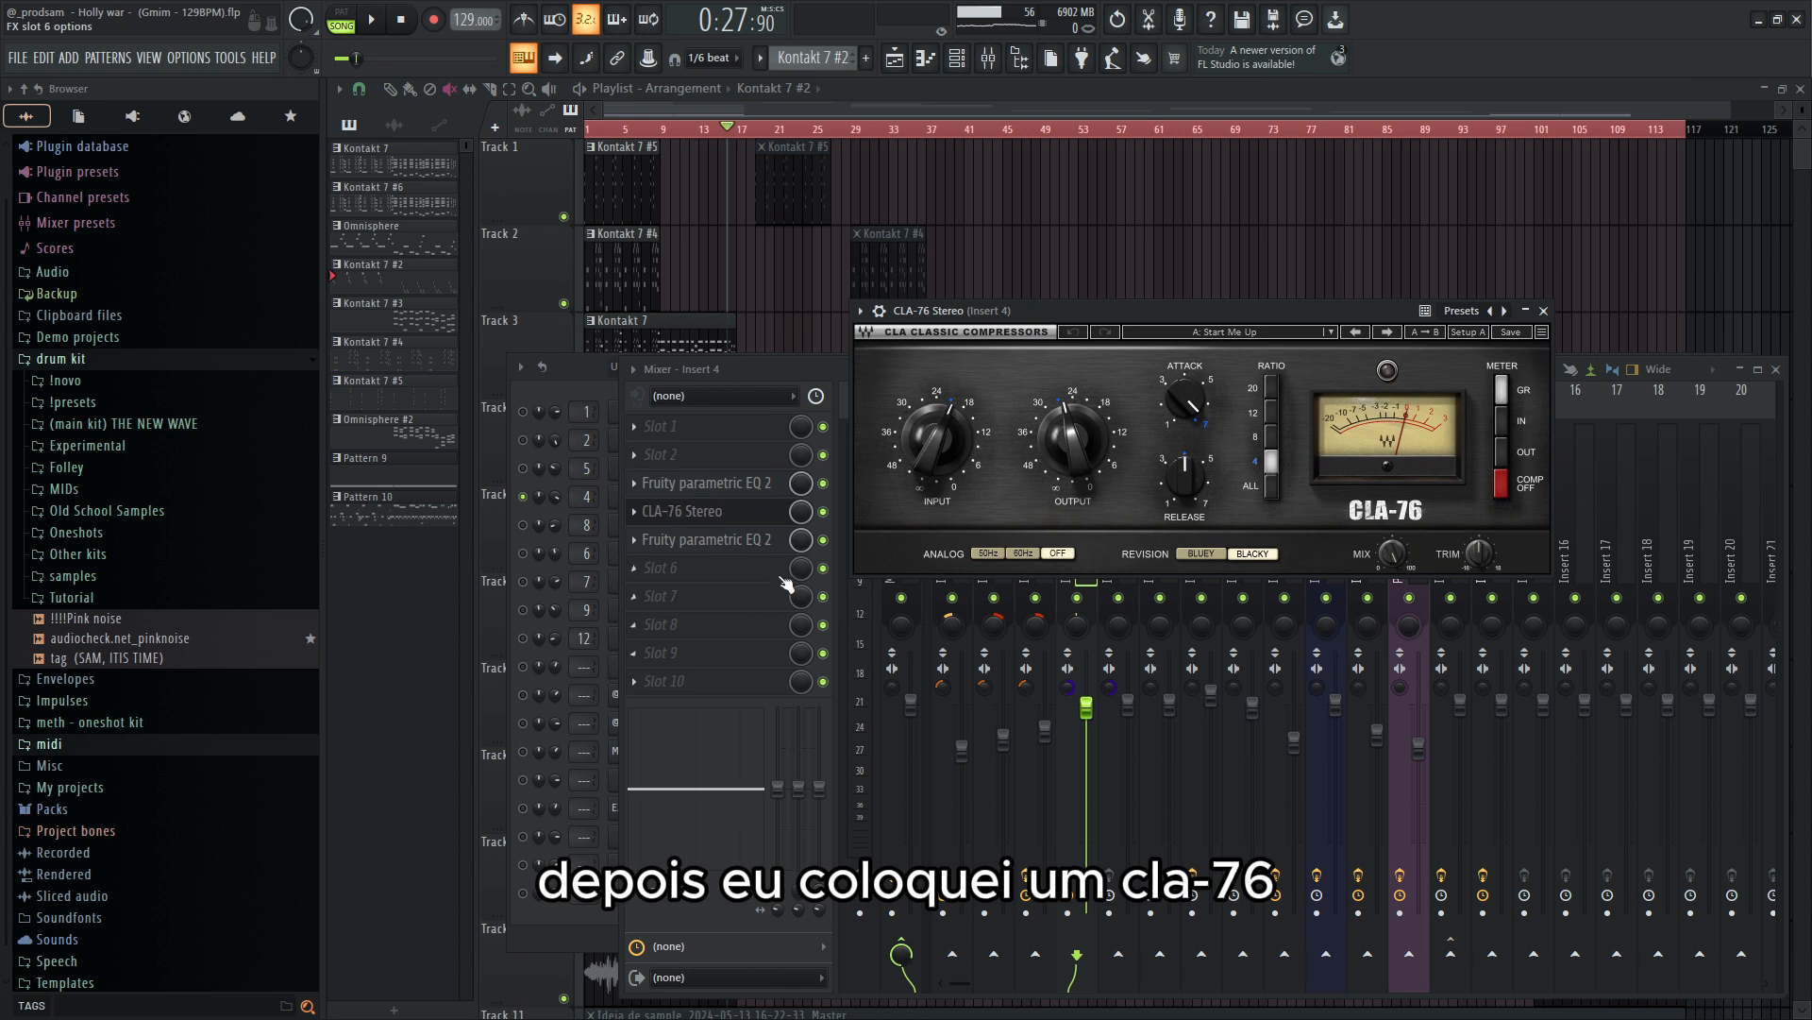
pyautogui.moveTo(1184, 307); pyautogui.dragTo(1016, 319)
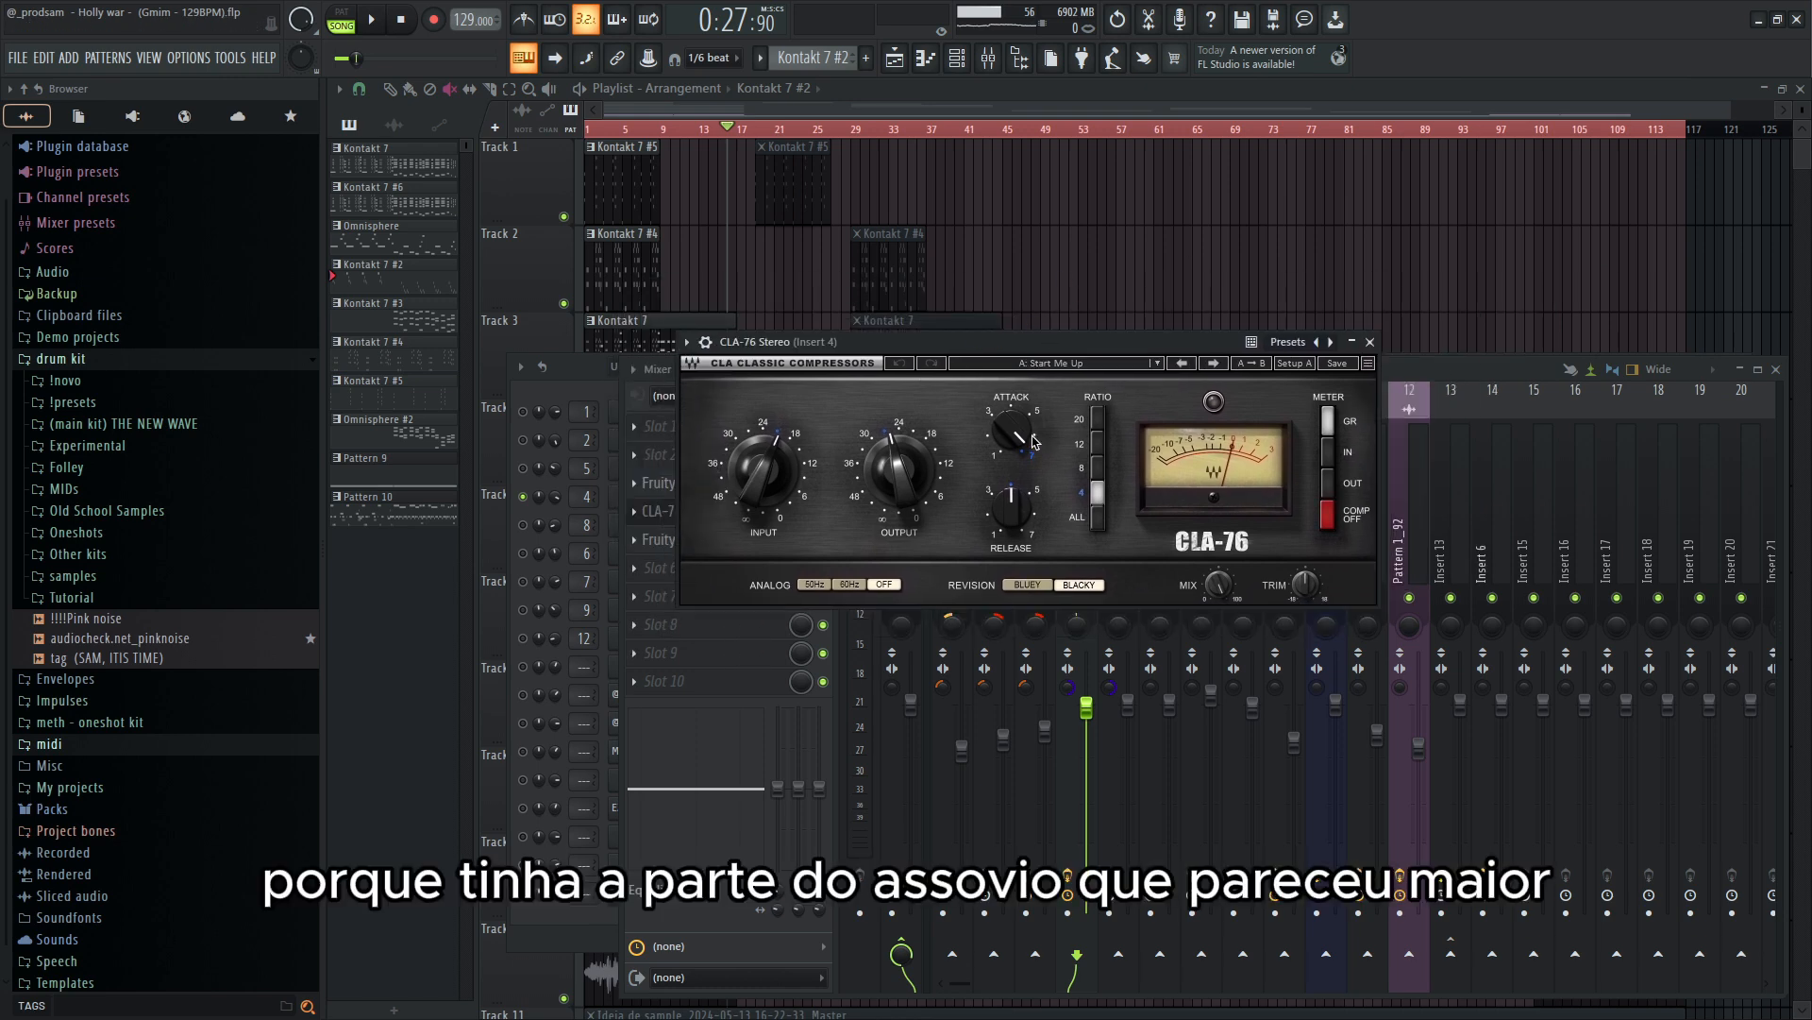
pyautogui.click(1370, 343)
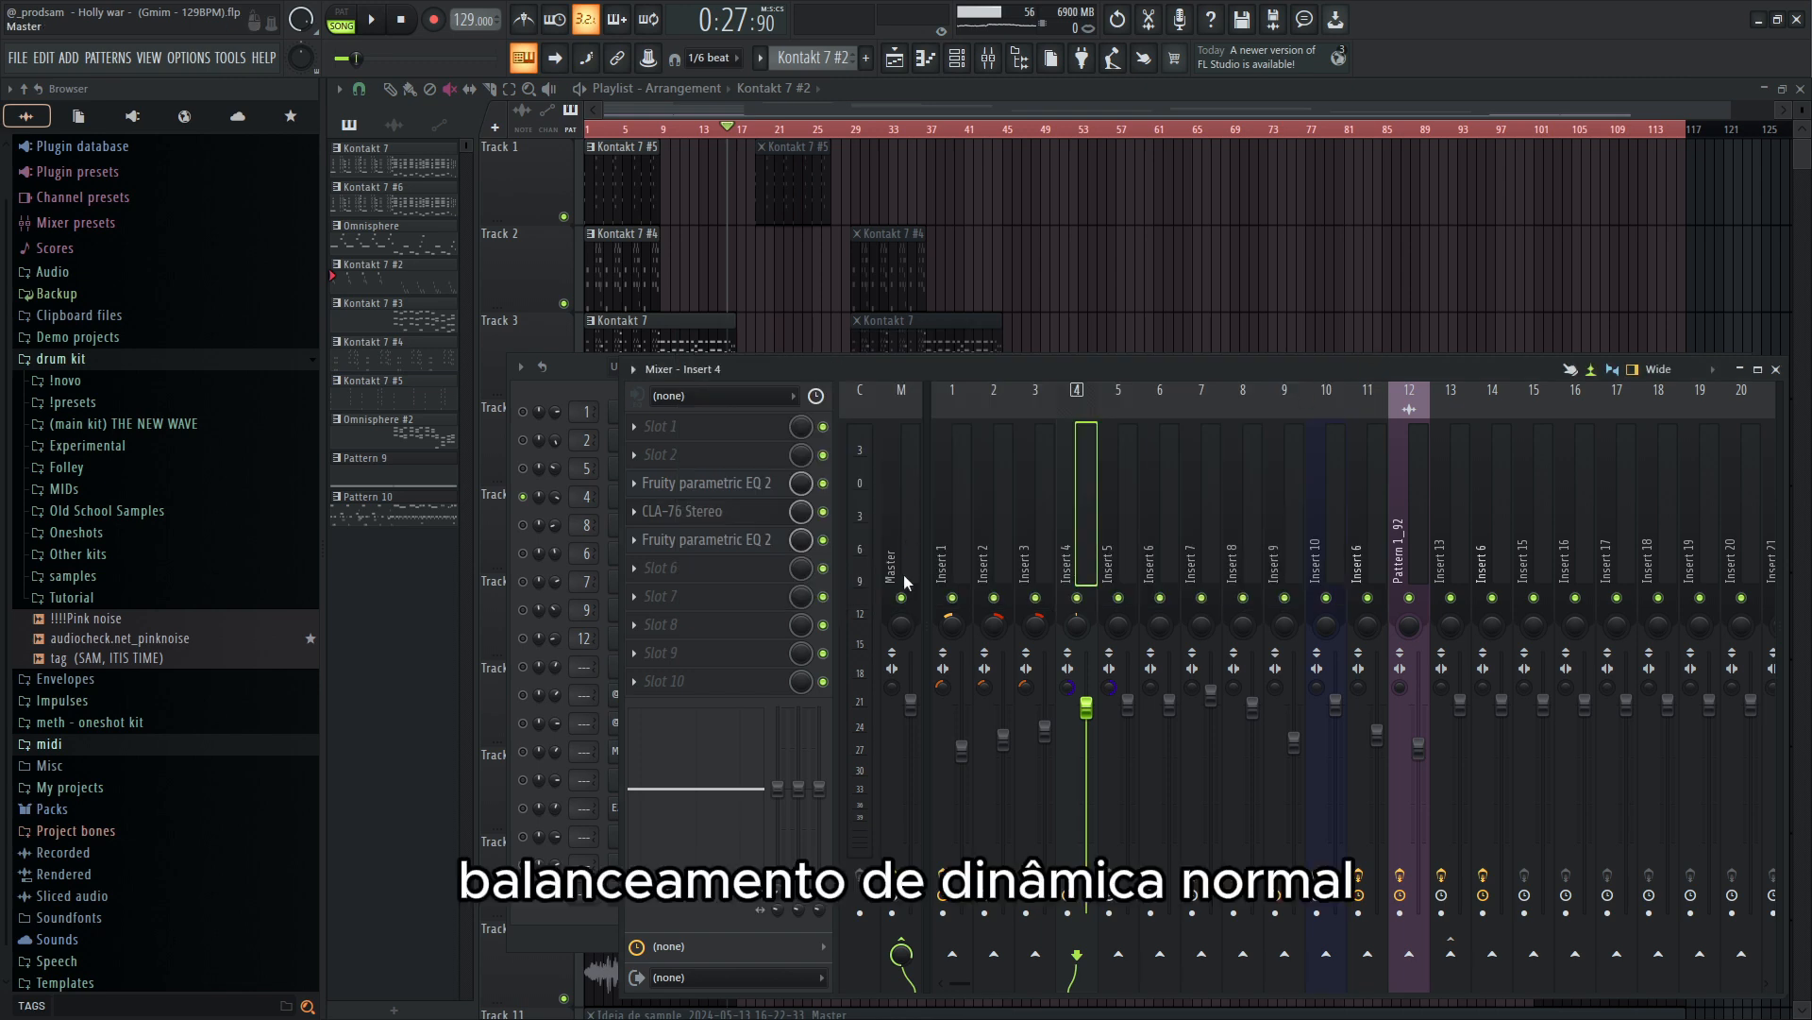
pyautogui.click(765, 543)
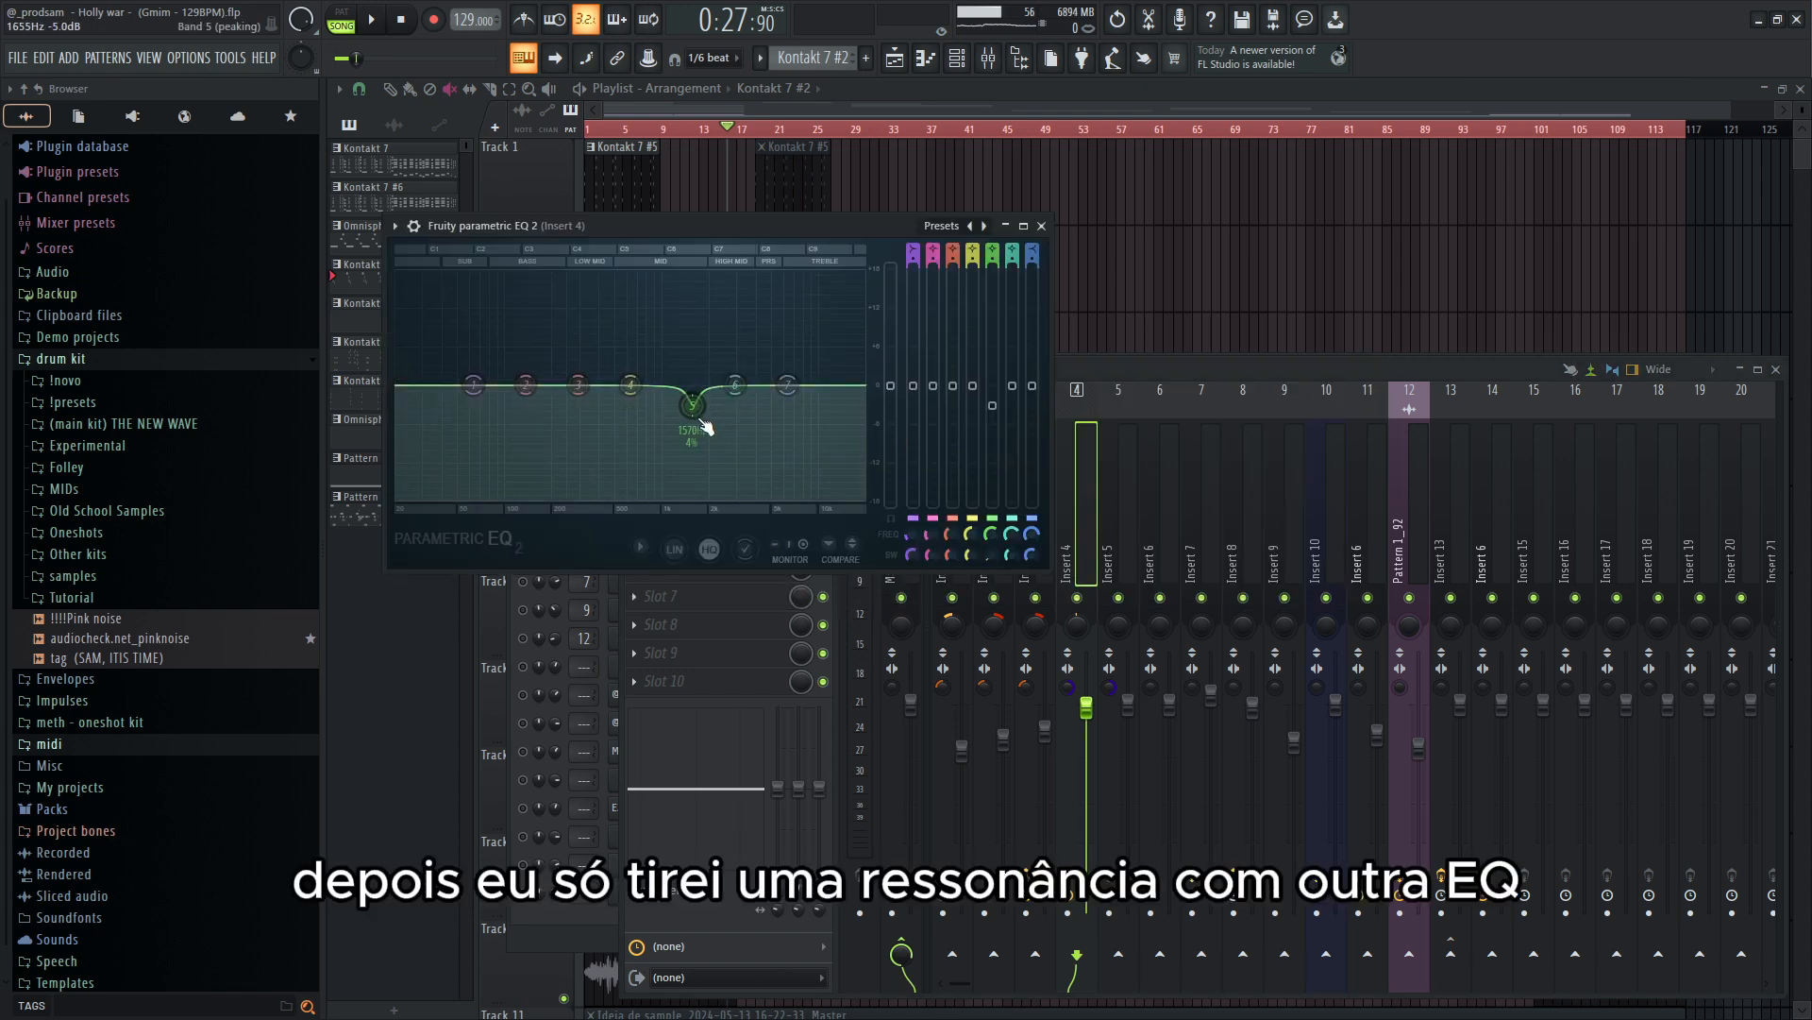
pyautogui.click(1041, 227)
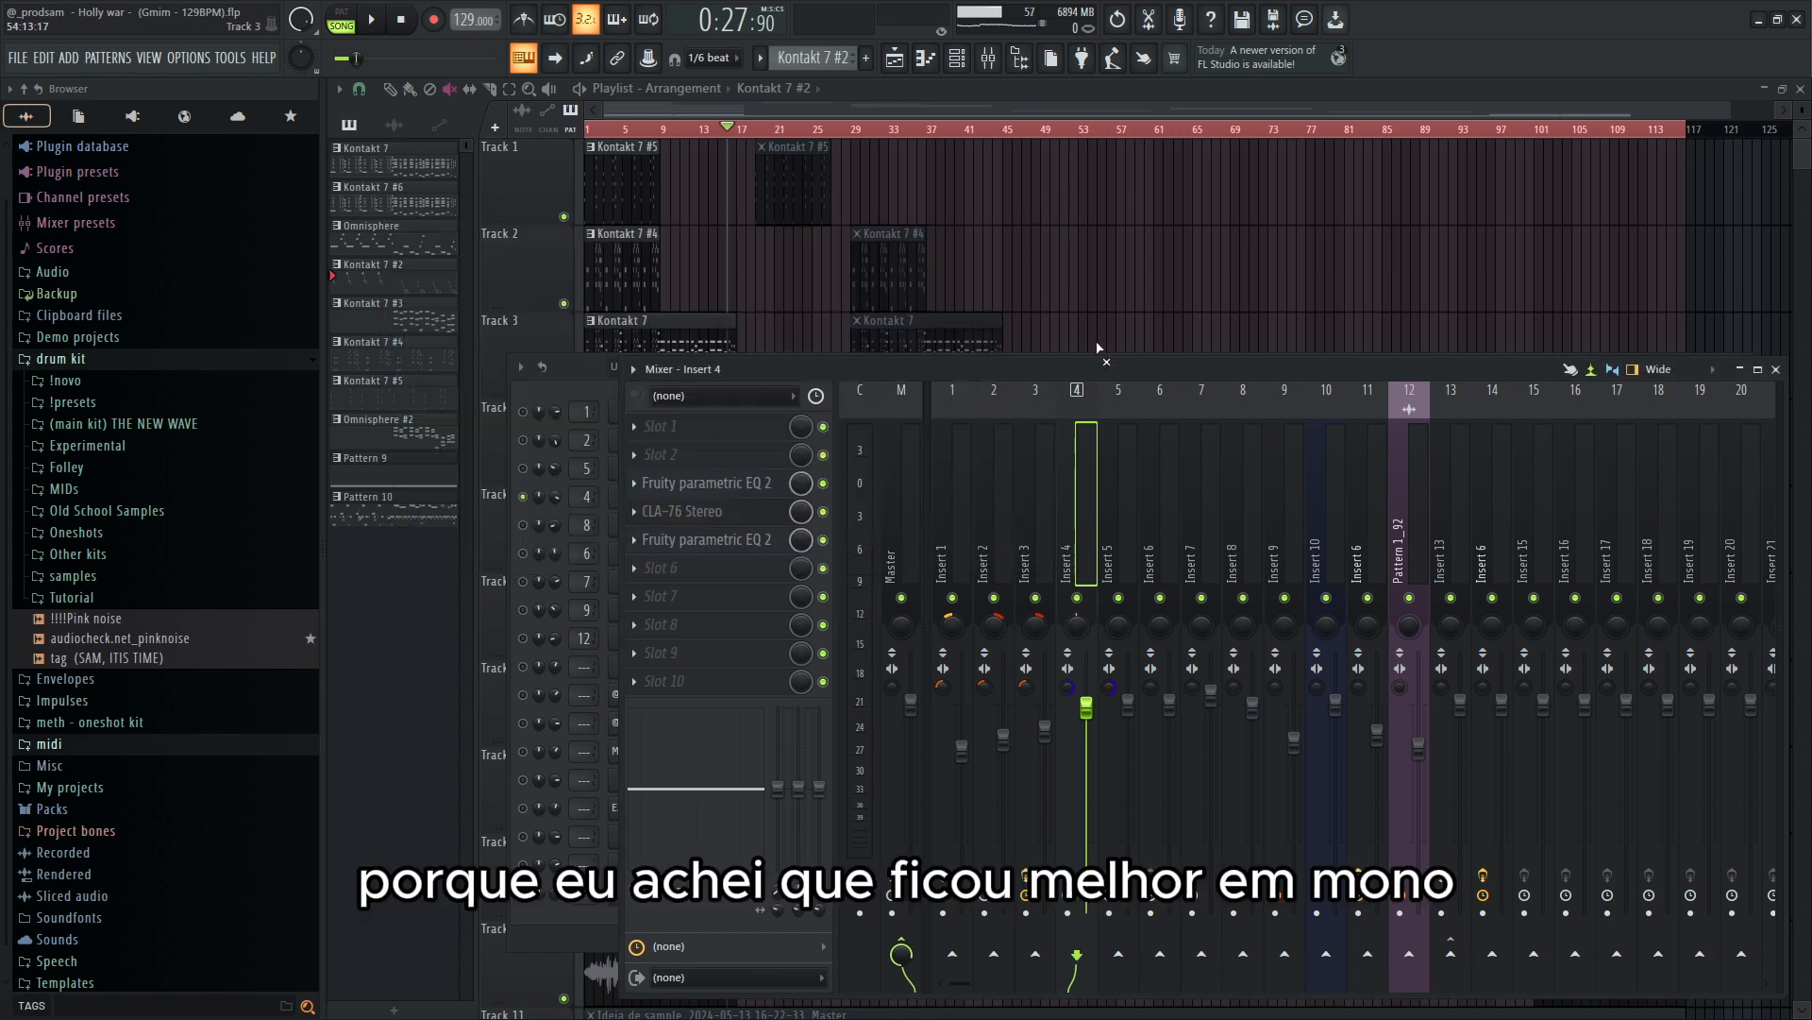
pyautogui.press('F9')
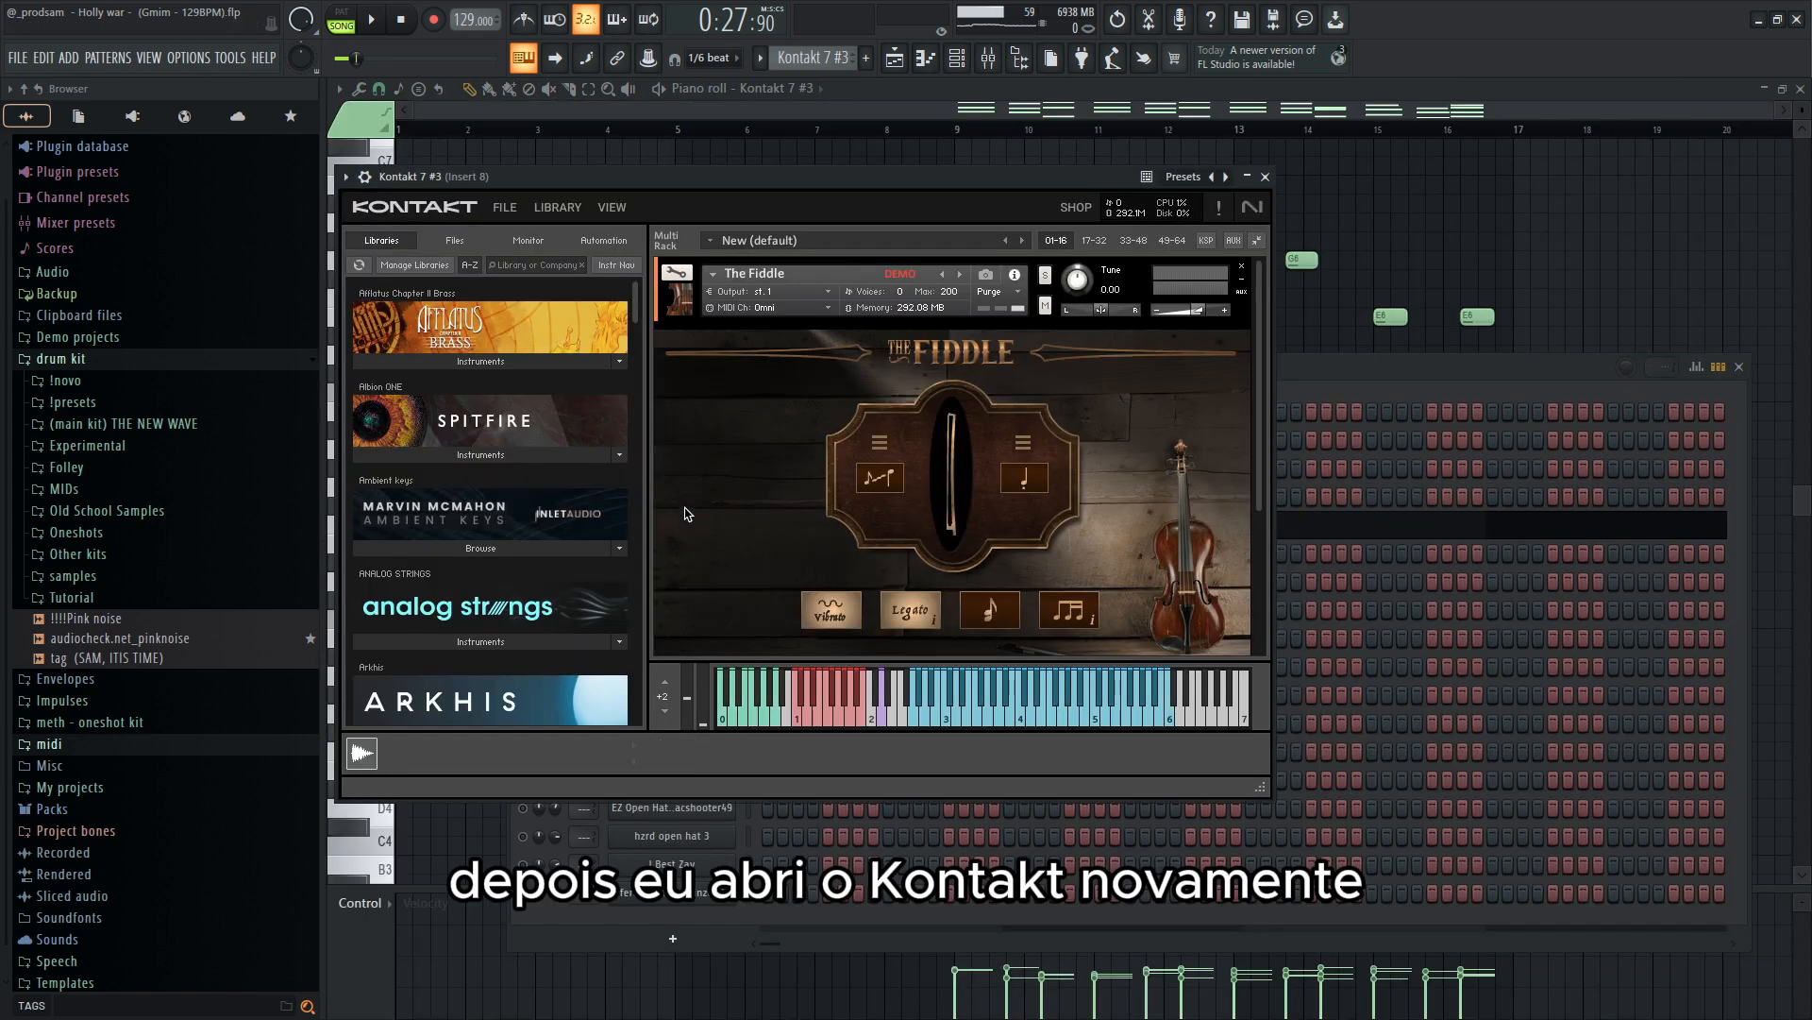
# - Close The Fiddle instrument and open the piano roll of the Kontakt 7 #3 channel
pyautogui.click(1268, 178)
pyautogui.rightClick(732, 524)
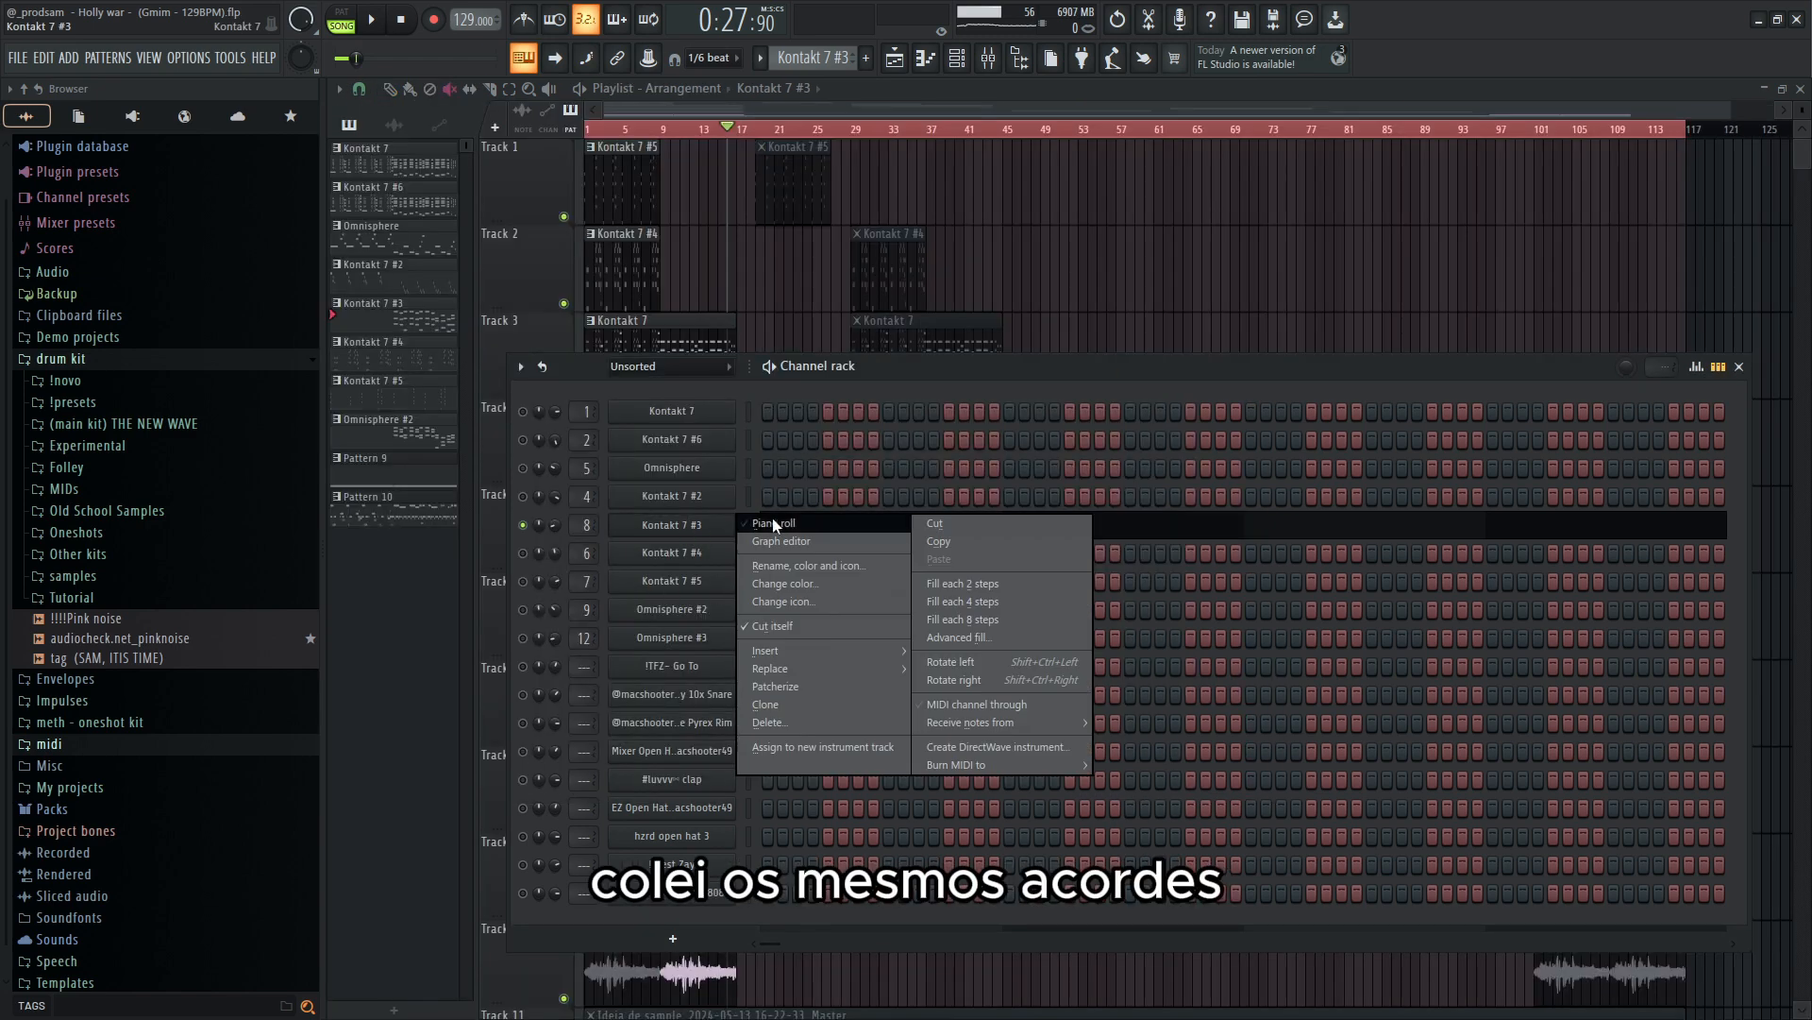
pyautogui.click(774, 523)
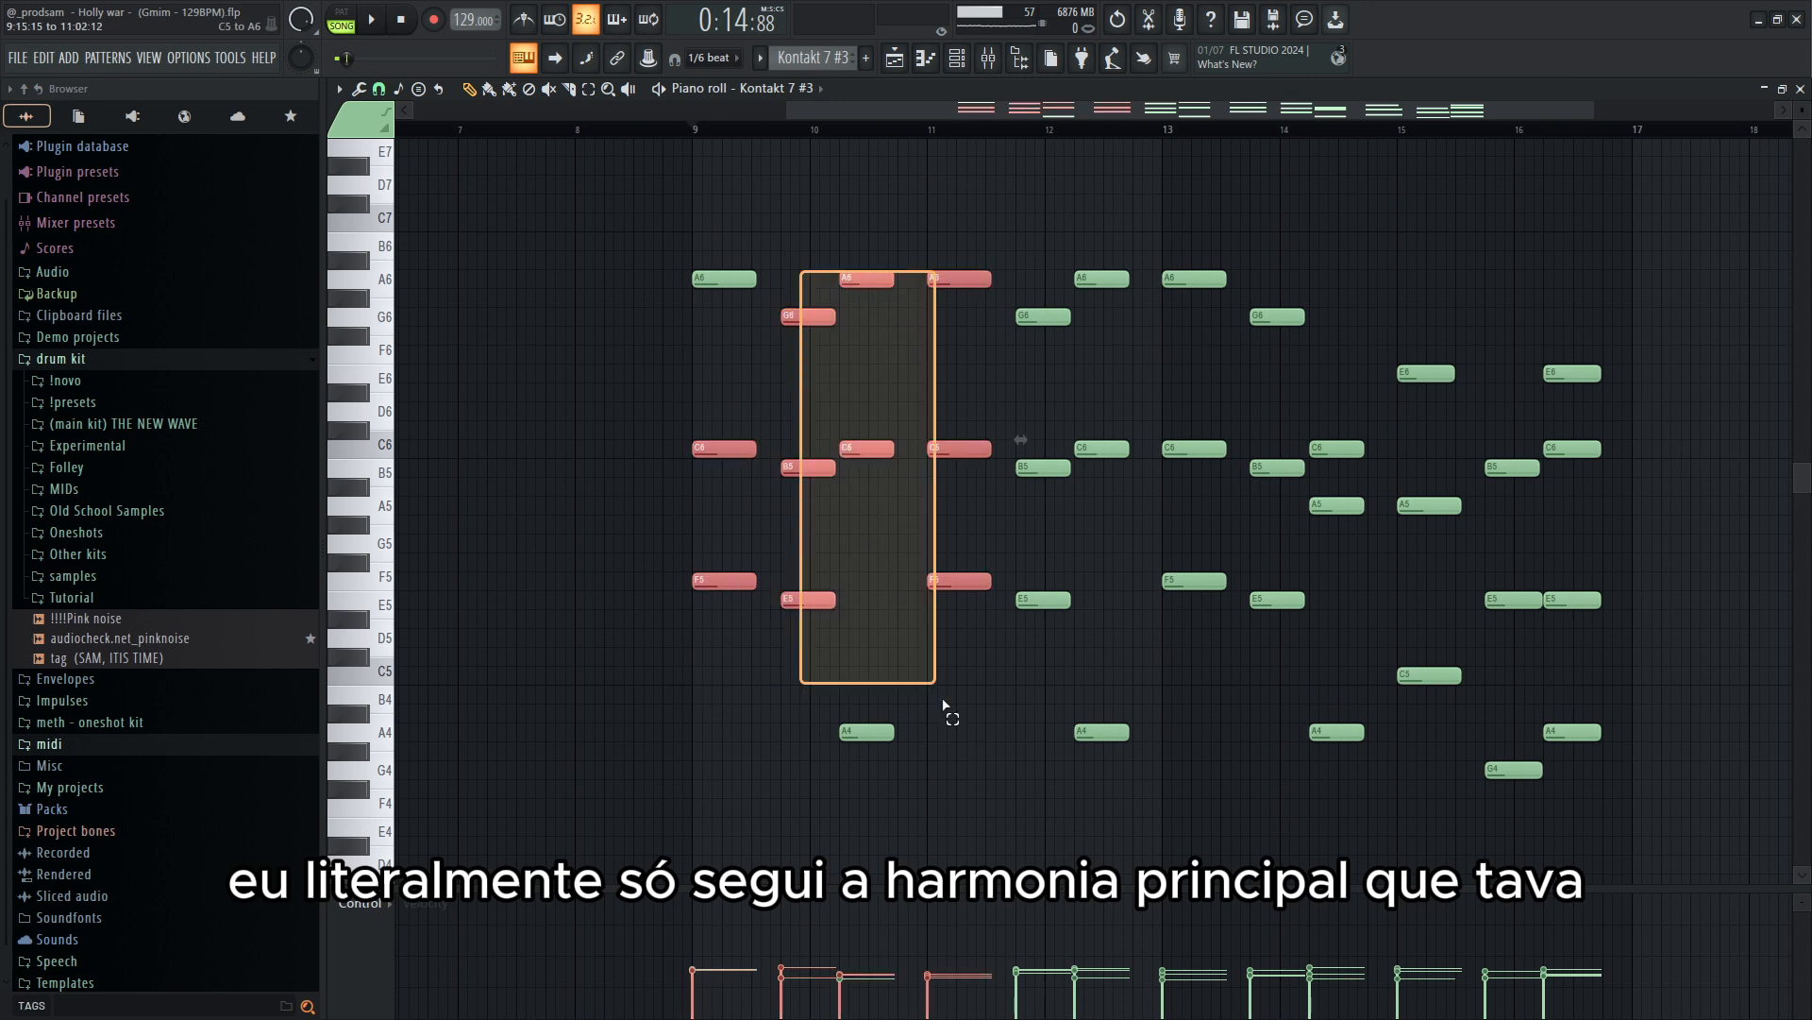
# - Highlight the fiddle chords that follow the main harmony from bar 9 onward, and clear the selection
pyautogui.moveTo(943, 705); pyautogui.dragTo(946, 708)
pyautogui.moveTo(724, 230)
pyautogui.mouseDown()
pyautogui.moveTo(1179, 722)
pyautogui.moveTo(1161, 796)
pyautogui.mouseUp()
pyautogui.rightClick(1158, 796)
pyautogui.scroll(2, 1406, 666)
pyautogui.scroll(-4, 1384, 664)
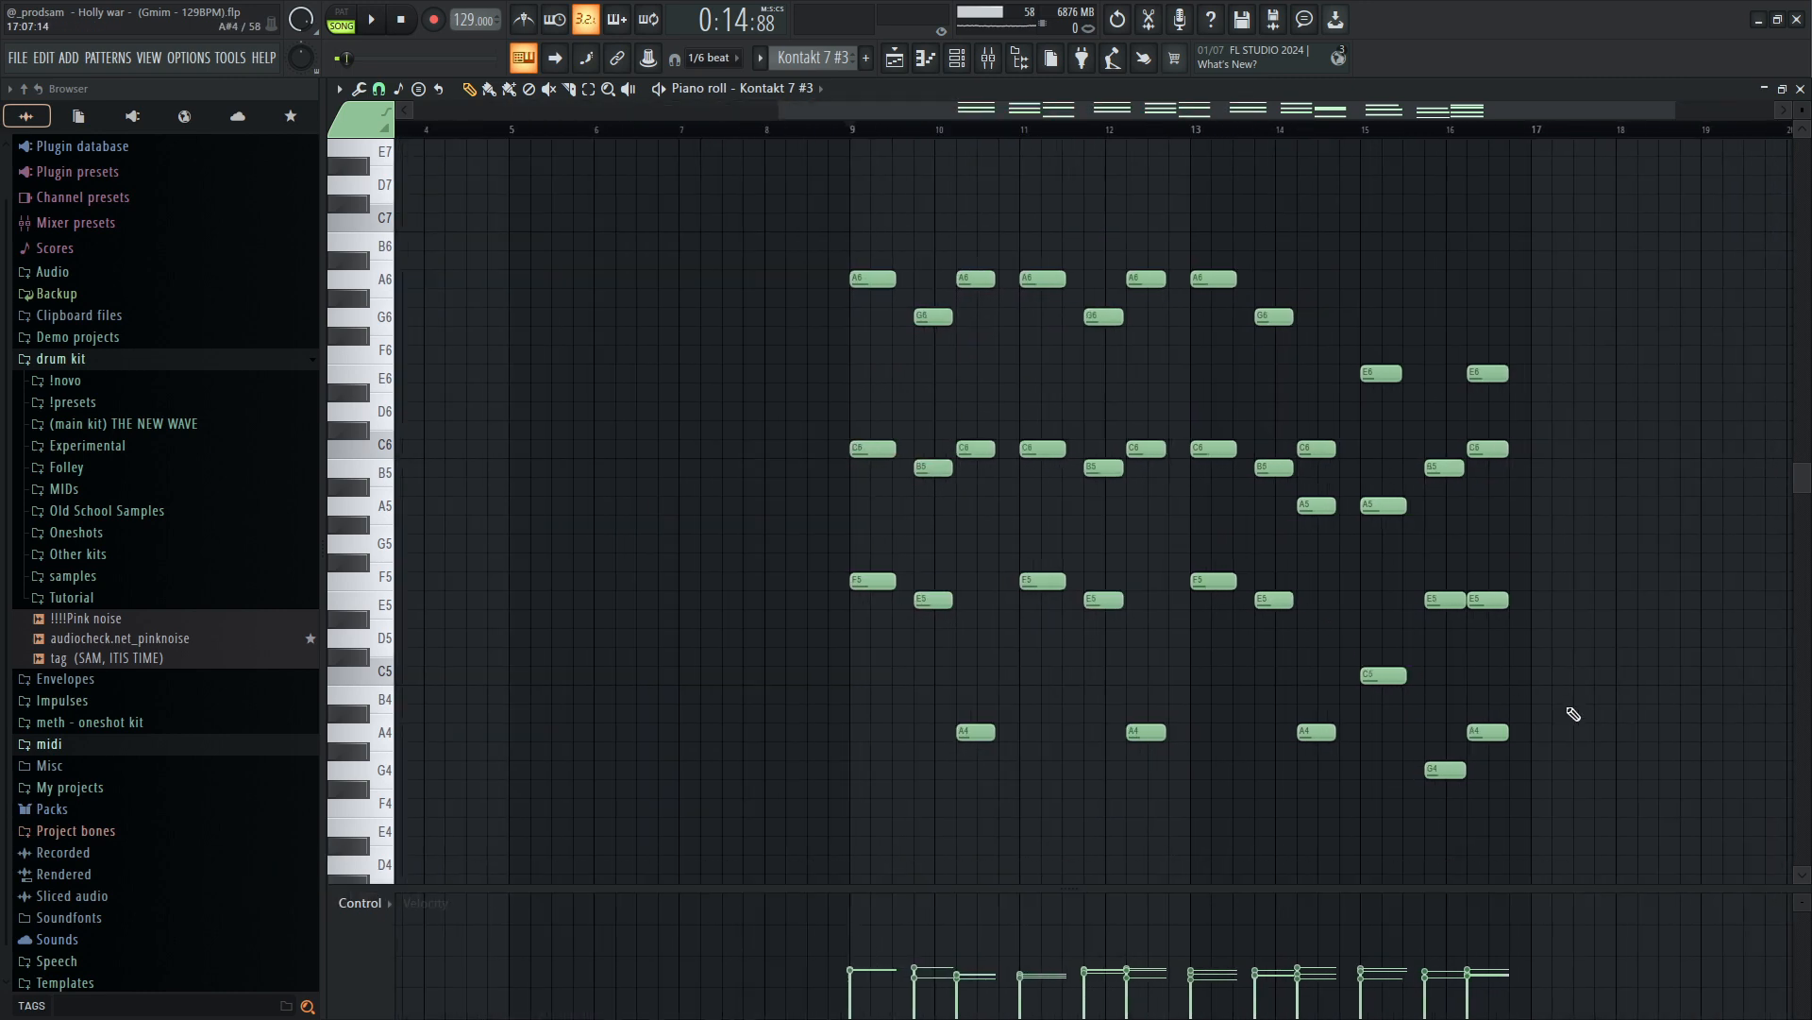
# - Highlight the varied, inverted fiddle chords in bars 14 to 16
pyautogui.scroll(2, 1571, 708)
pyautogui.moveTo(1114, 349); pyautogui.dragTo(1577, 836)
pyautogui.moveTo(1060, 756); pyautogui.dragTo(993, 360)
pyautogui.scroll(-3, 1227, 492)
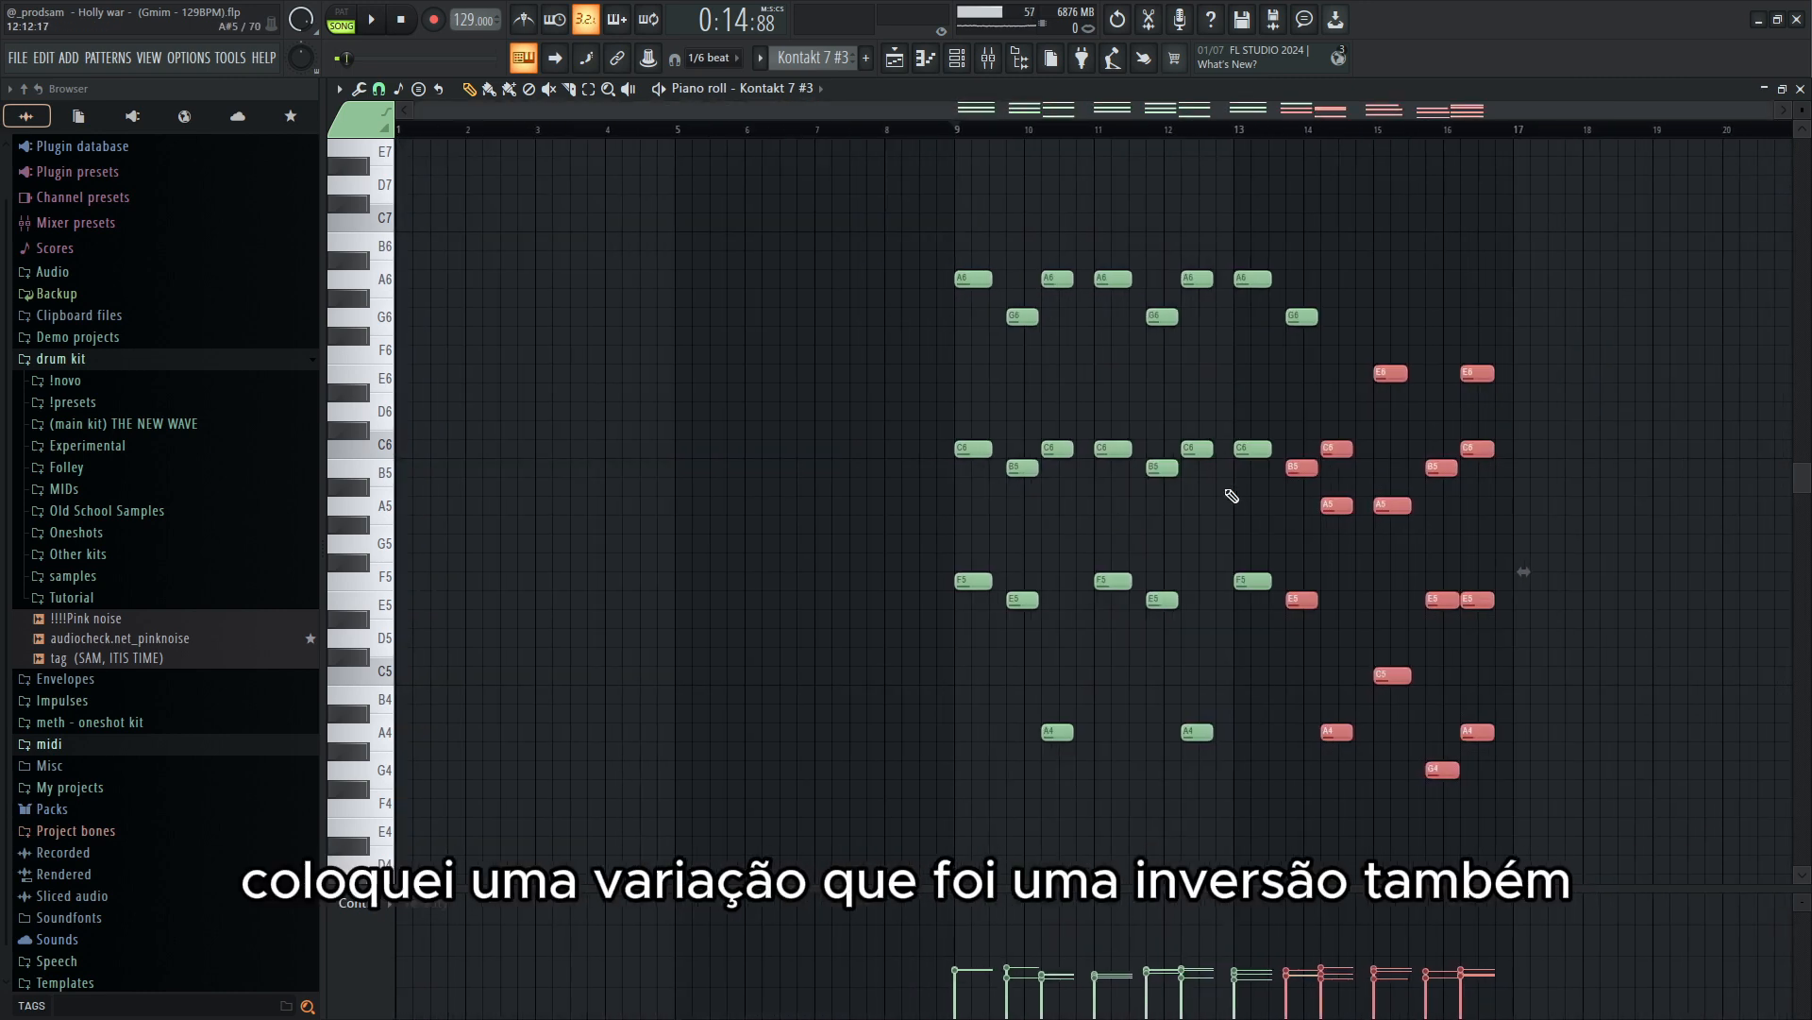
# - Lower the A6 note of the last bar 14 chord one octave to A5, and clear the selection of the closing chords
pyautogui.moveTo(1348, 650); pyautogui.dragTo(1359, 782)
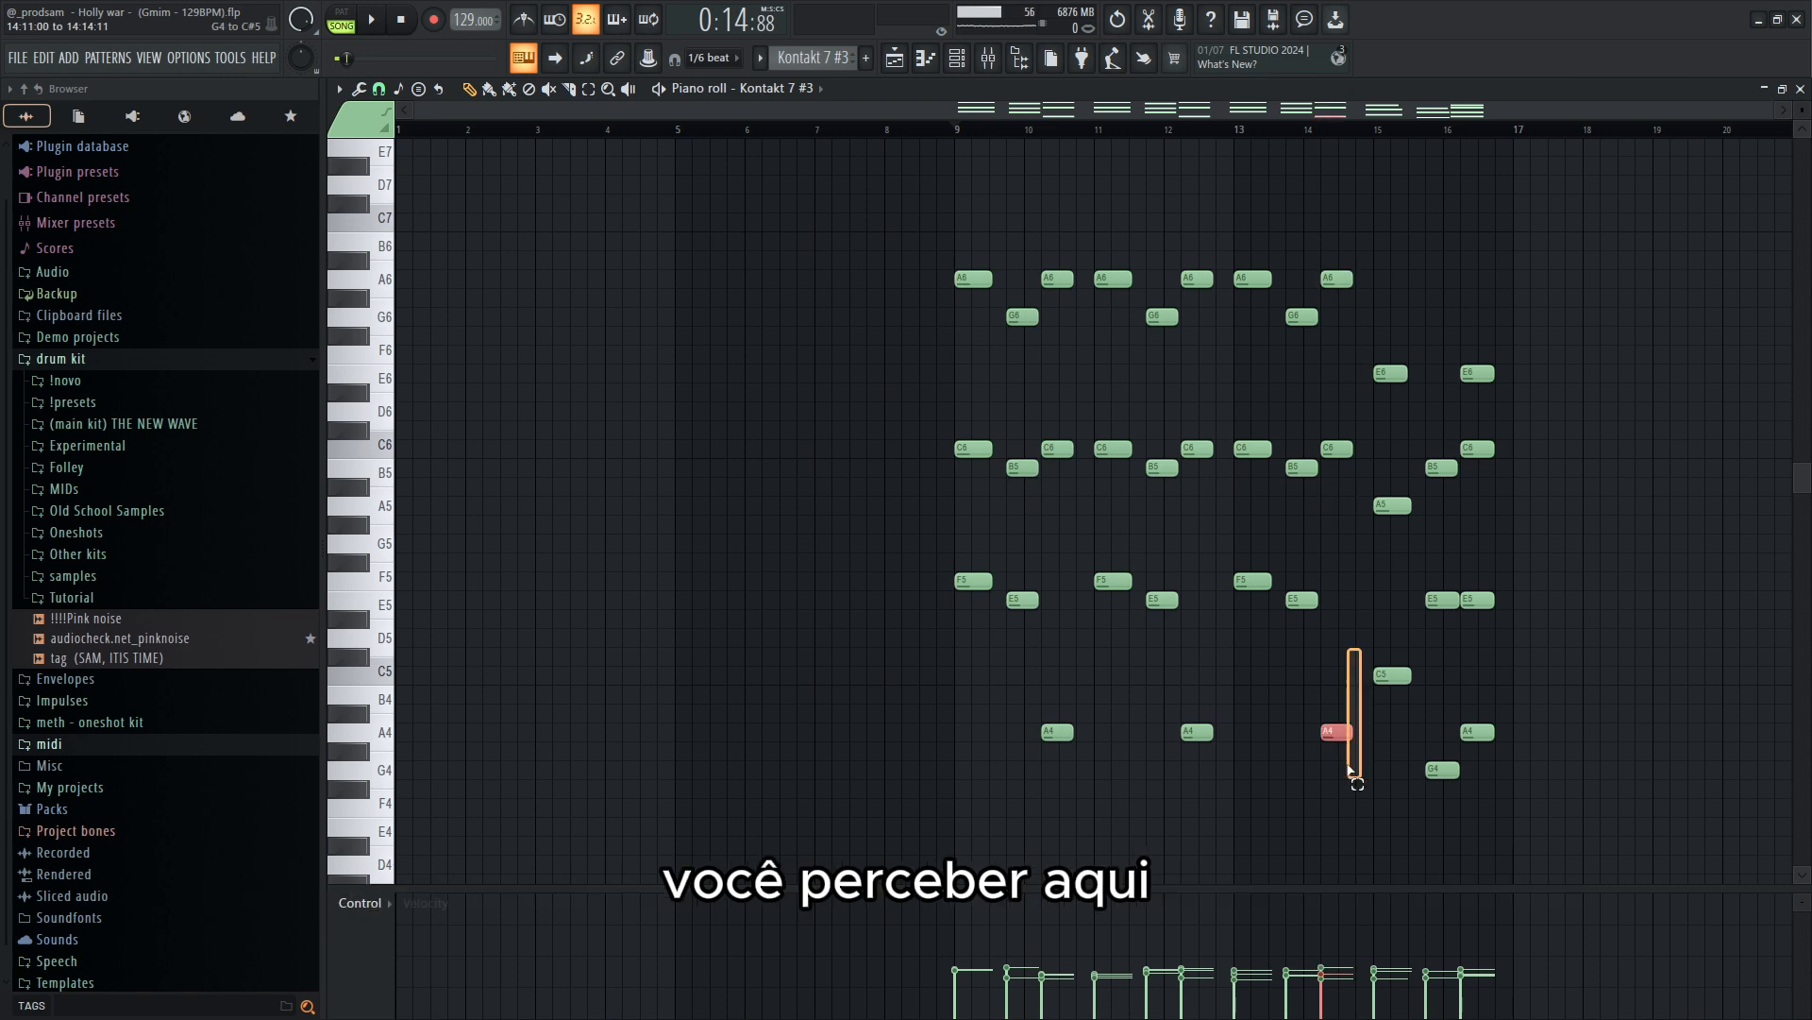
pyautogui.hotkey('ctrl', 'Down')
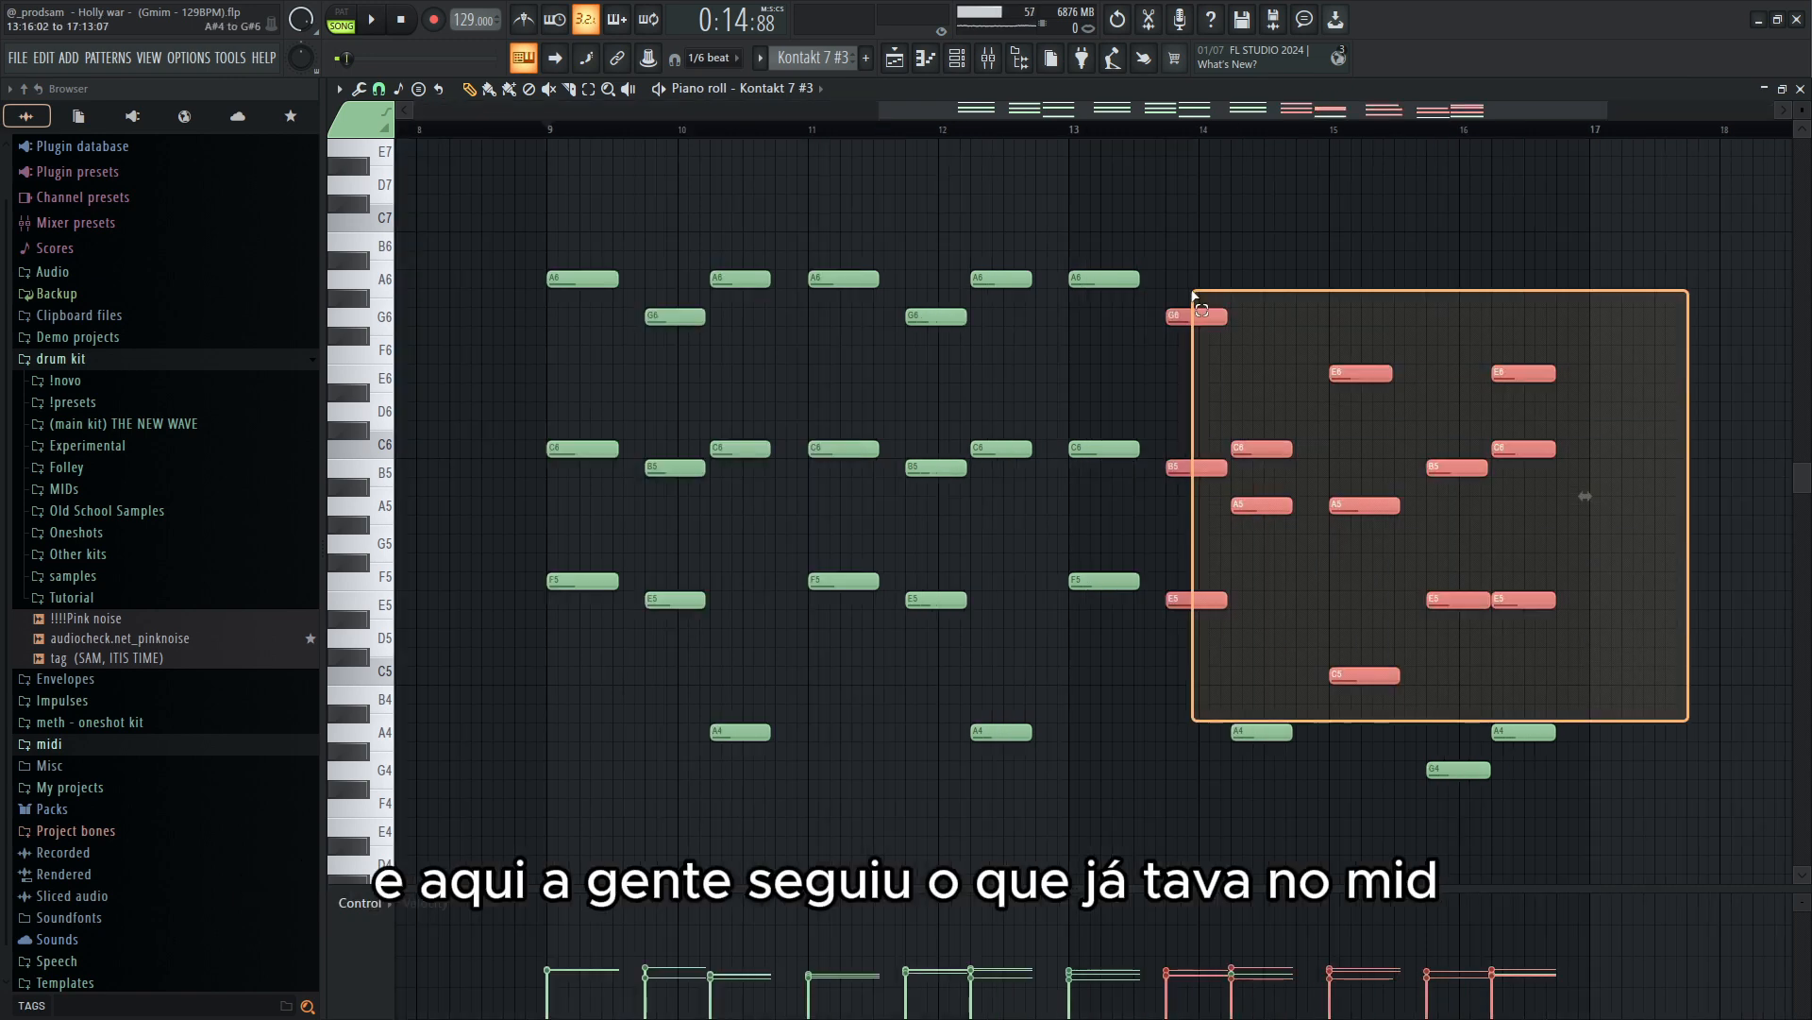
pyautogui.click(1513, 305)
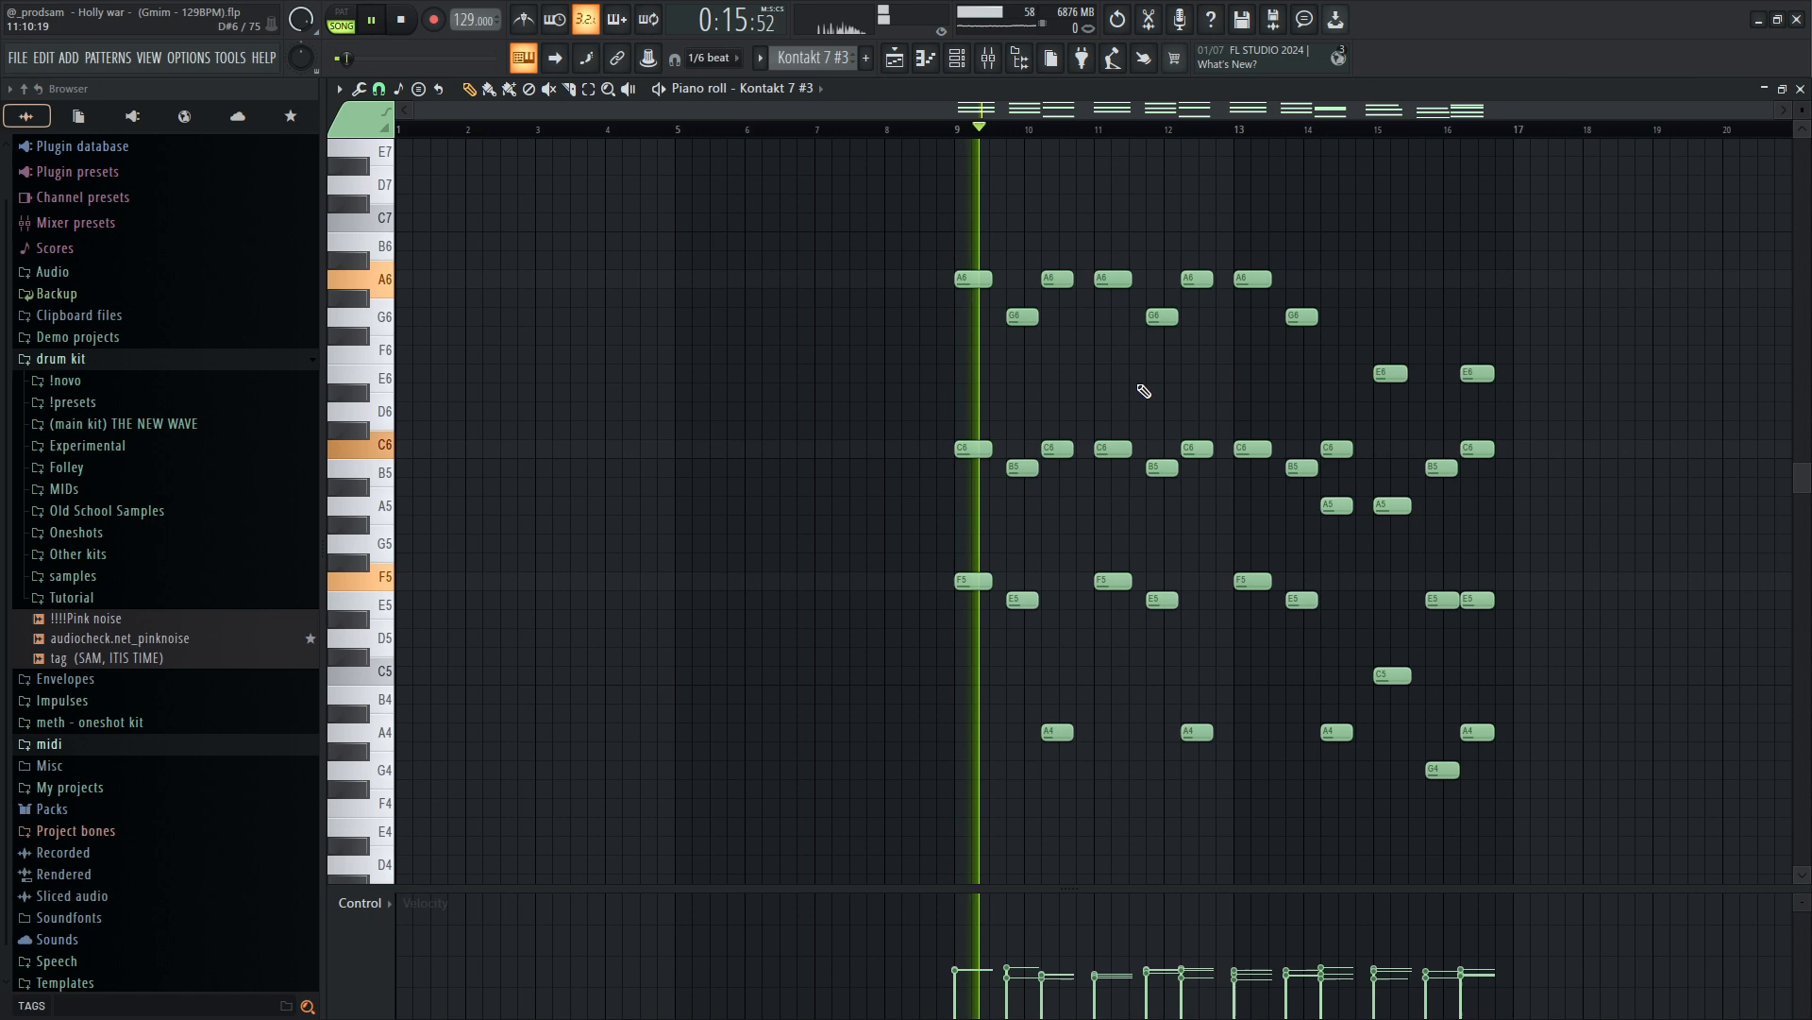
# - Follow the playback of the fiddle chords from bar 9, and open the Fruity Stereo Shaper on mixer Insert 8
pyautogui.scroll(2, 1146, 393)
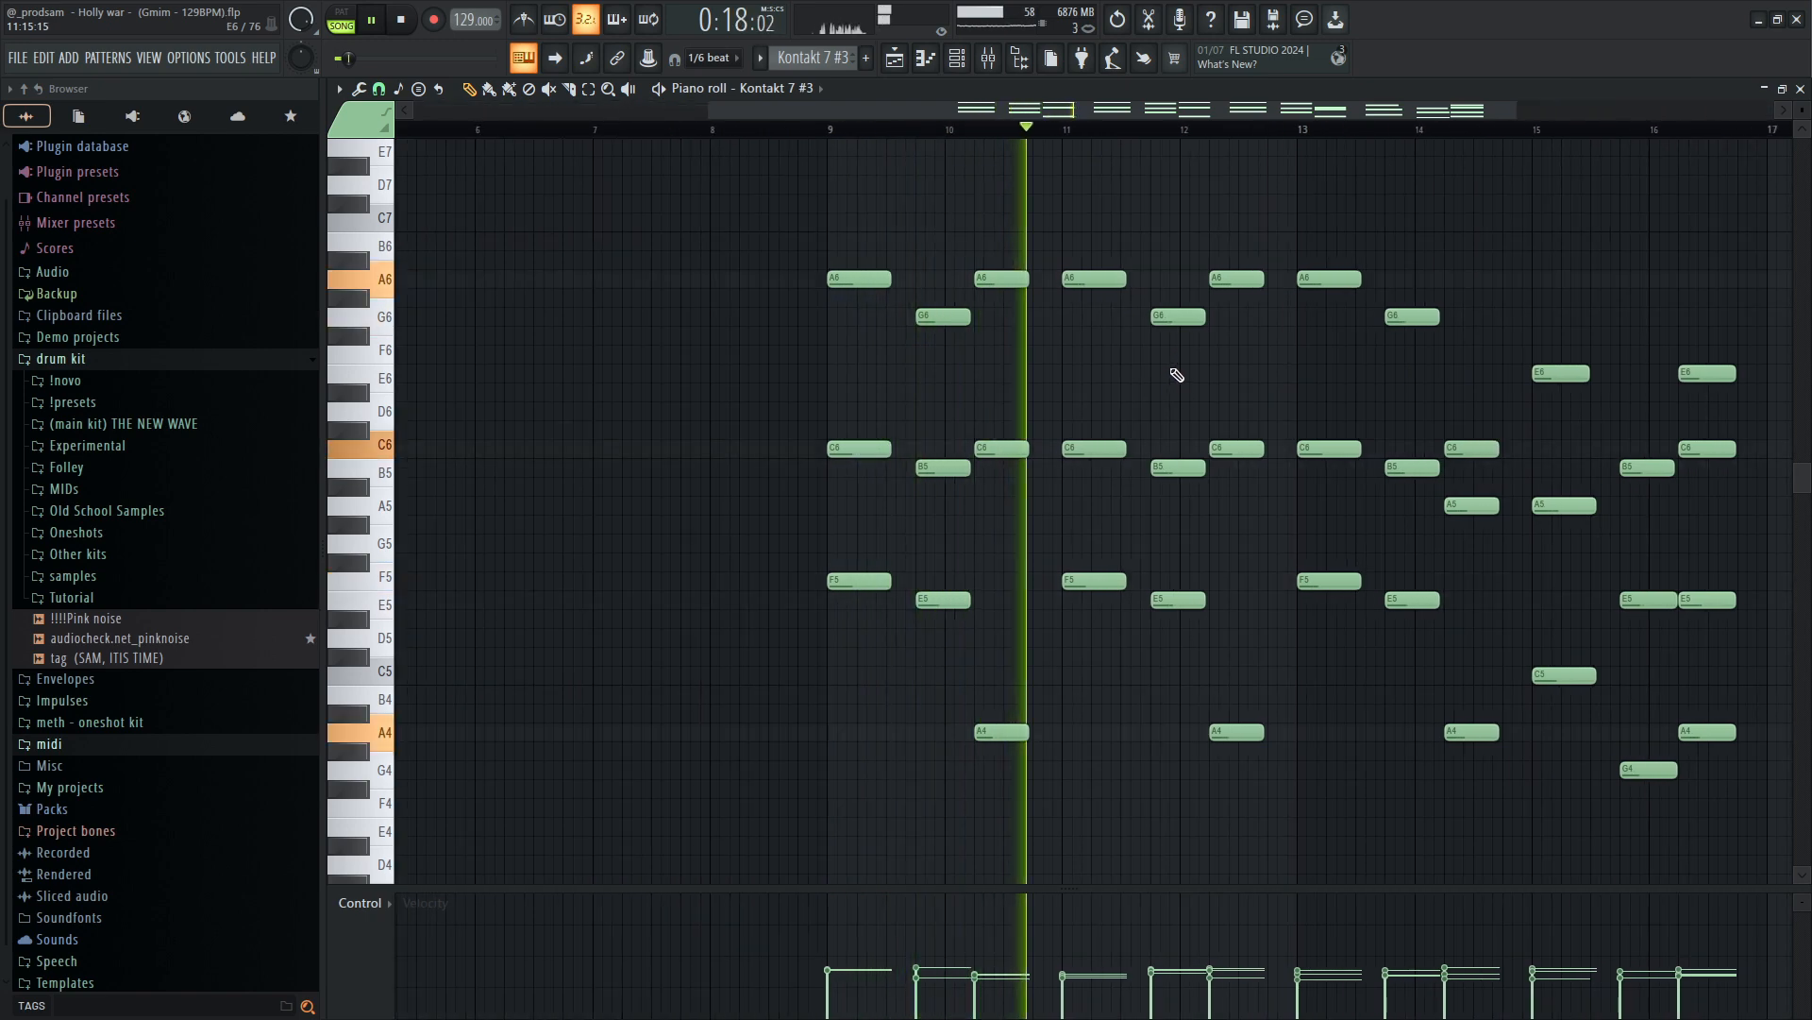
pyautogui.scroll(-2, 1175, 376)
pyautogui.scroll(3, 1438, 501)
pyautogui.scroll(-3, 1436, 498)
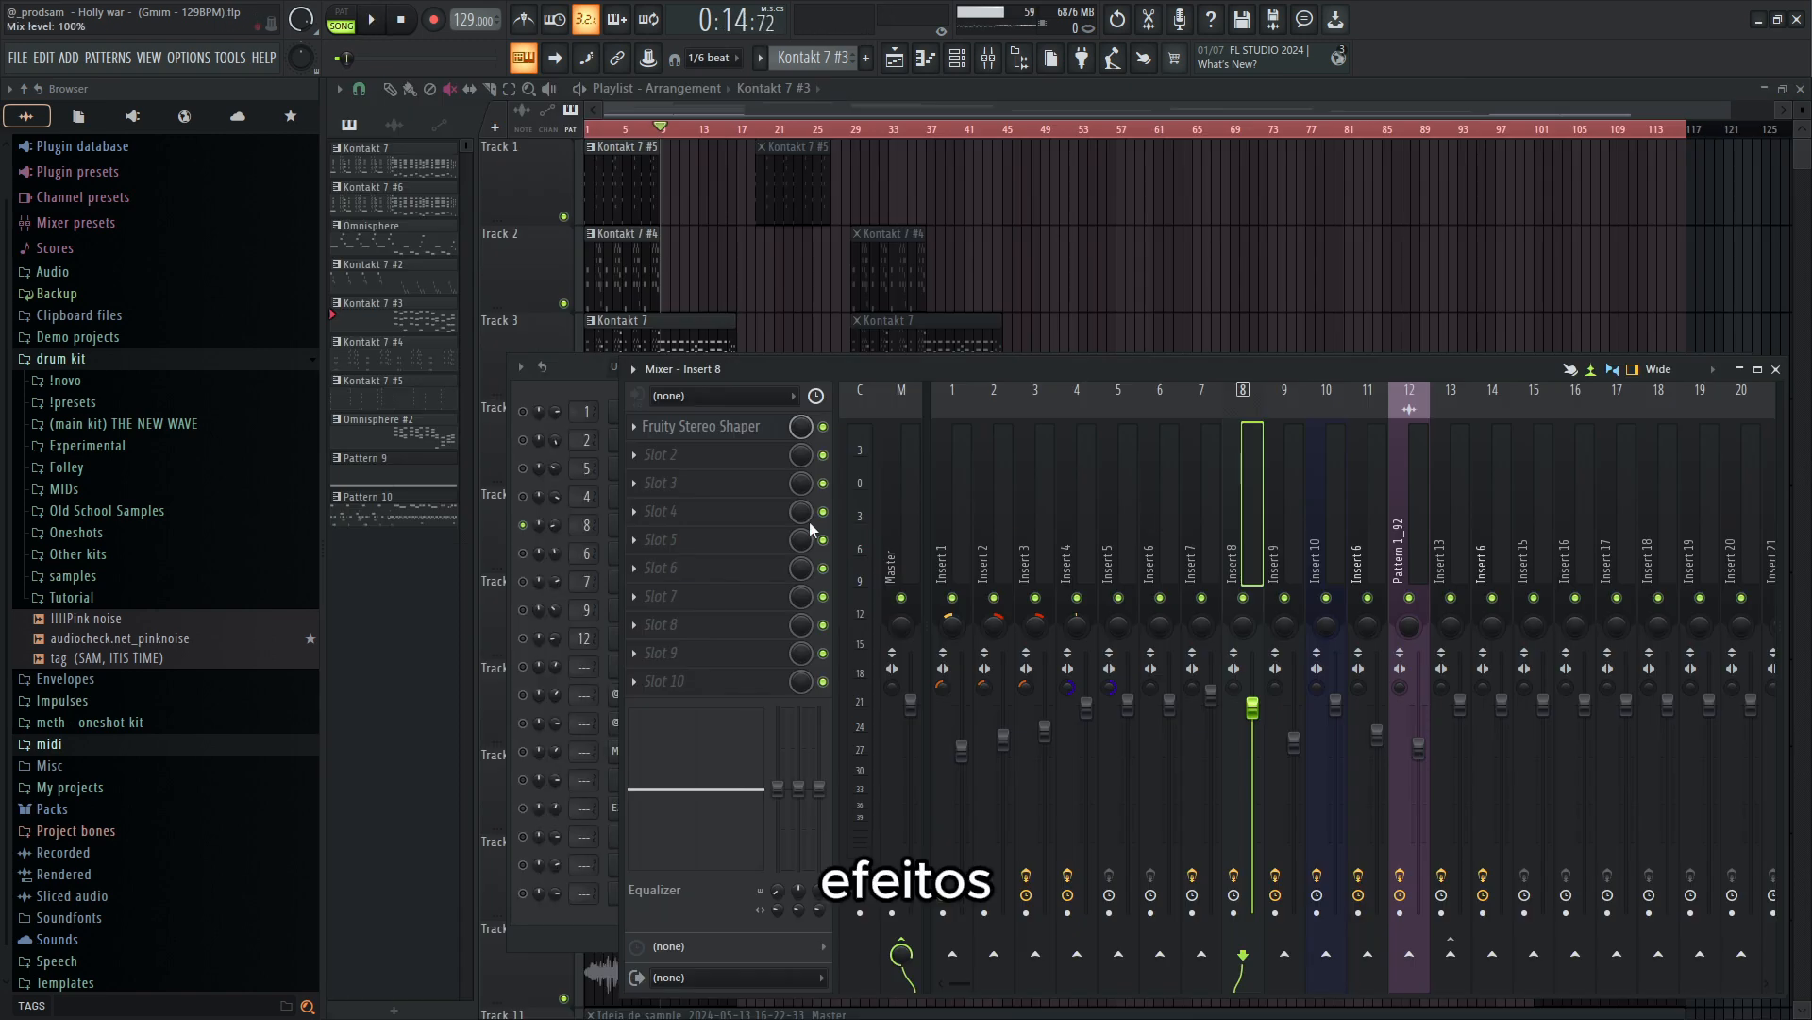
pyautogui.click(761, 432)
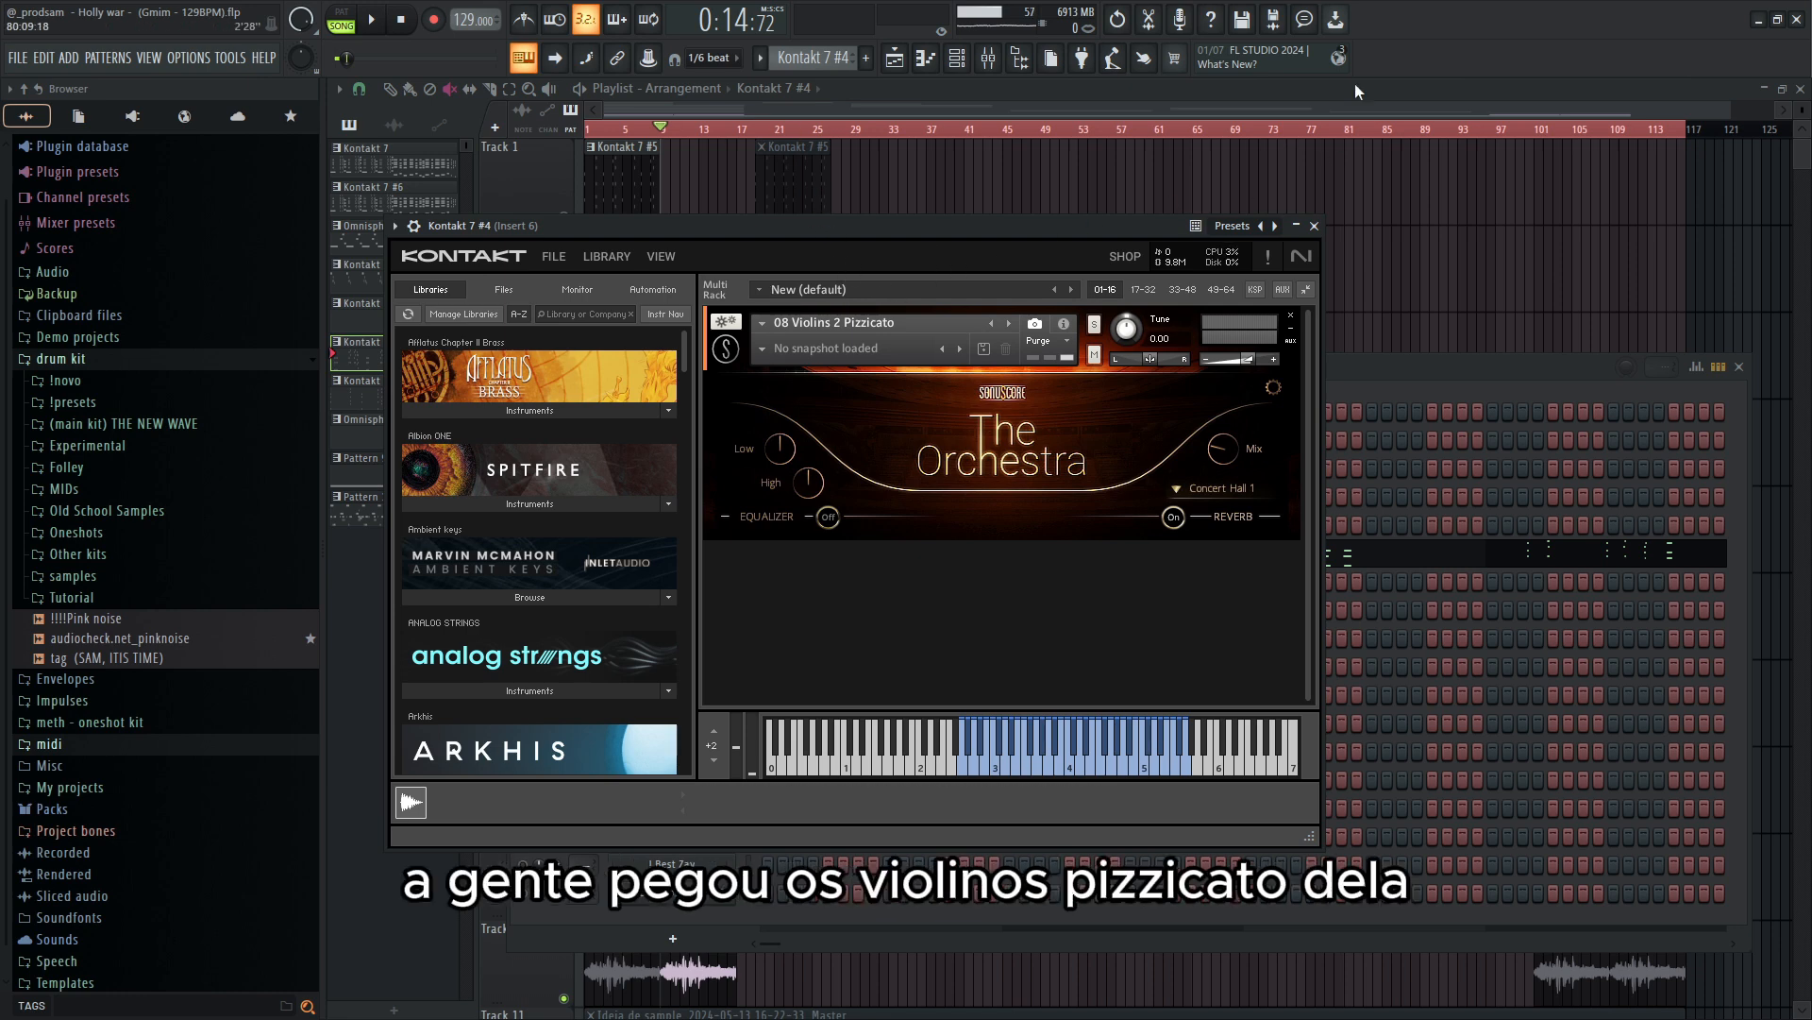
# - Close the Violins 2 Pizzicato instrument and open the piano roll of the Kontakt 7 #4 channel
pyautogui.click(1314, 225)
pyautogui.rightClick(729, 540)
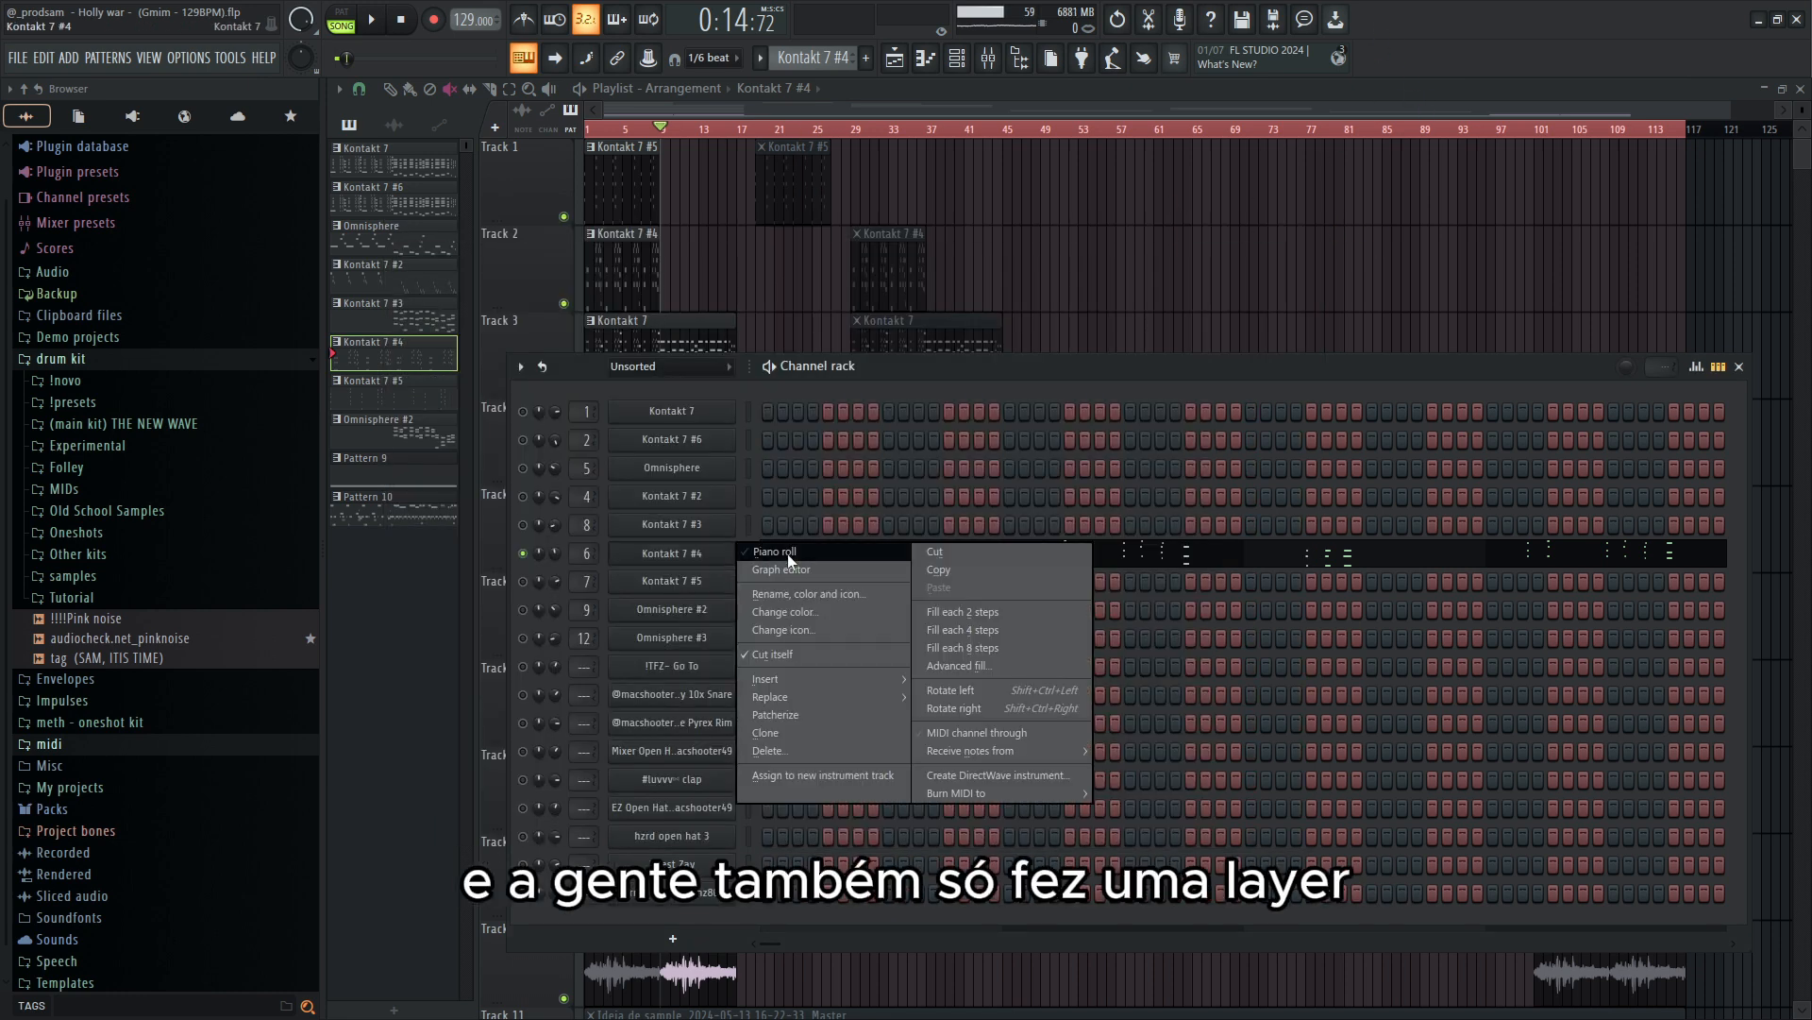
pyautogui.click(783, 555)
# - Highlight the three short pizzicato chords in bar 1, and clear the selection
pyautogui.scroll(8, 543, 370)
pyautogui.hscroll(-3, 680, 284)
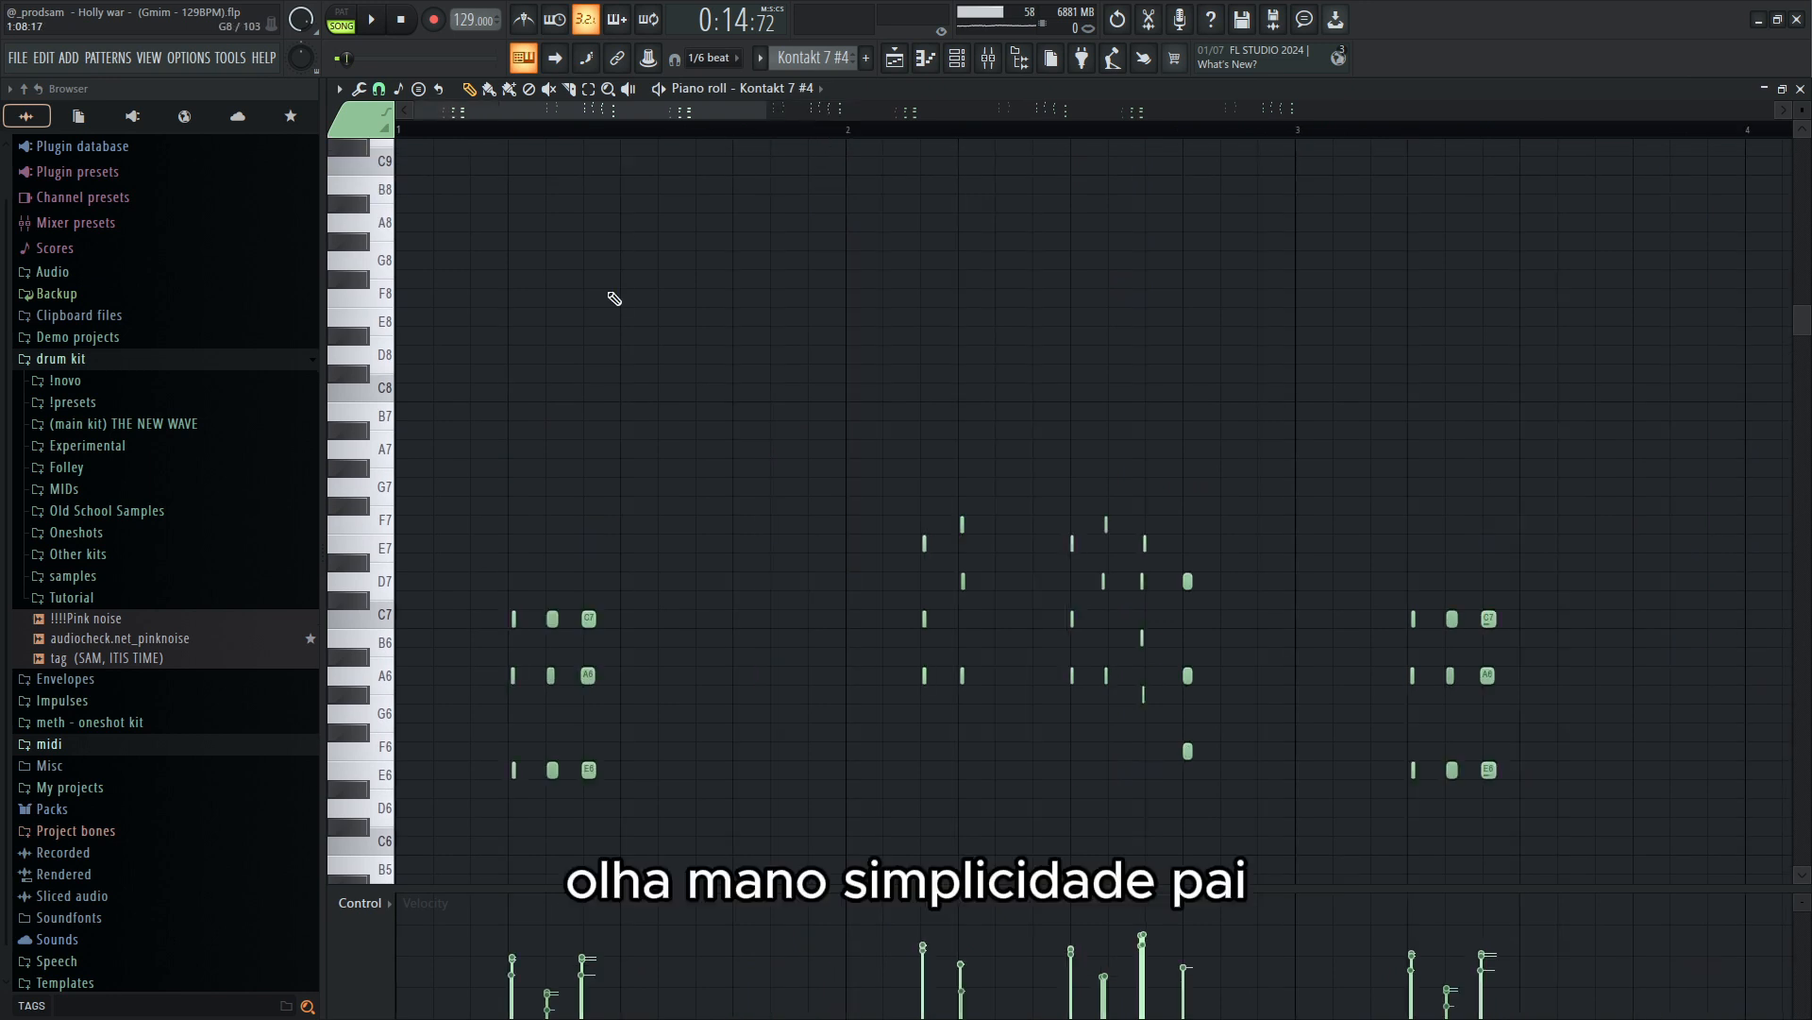
pyautogui.scroll(-5, 605, 321)
pyautogui.moveTo(522, 702); pyautogui.dragTo(401, 273)
pyautogui.press('space')
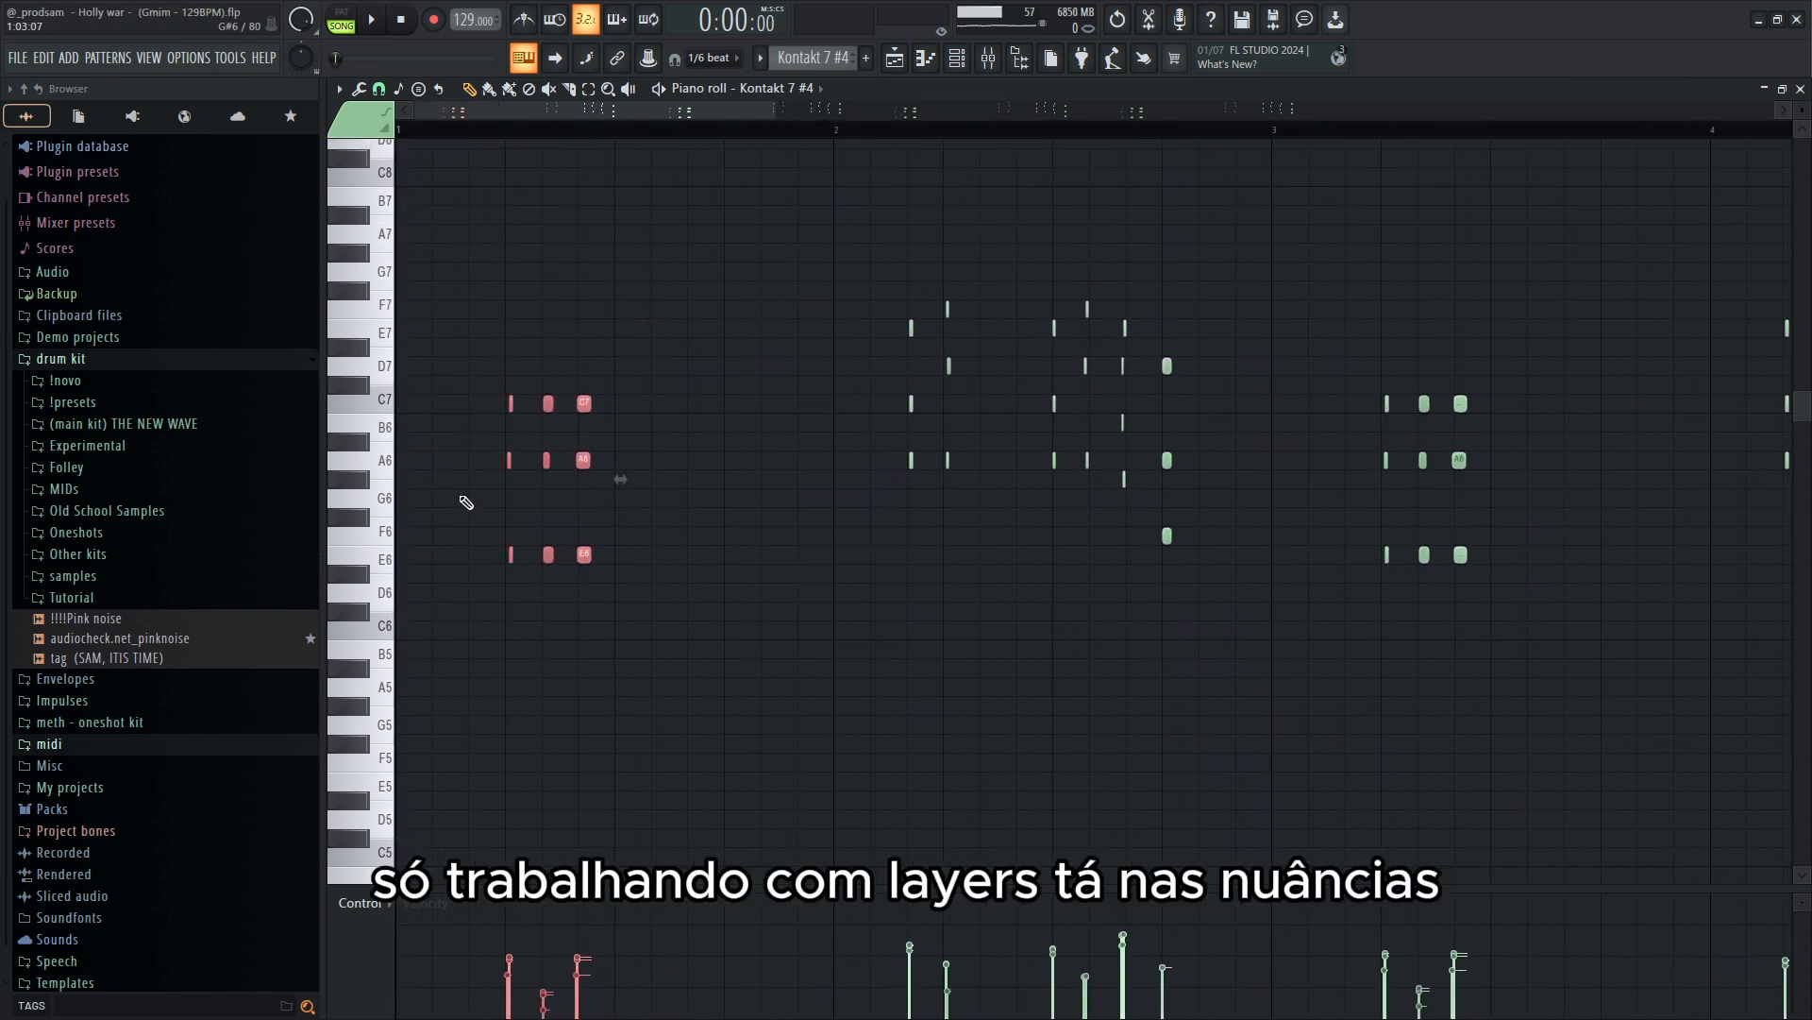
pyautogui.scroll(3, 585, 131)
pyautogui.moveTo(604, 111); pyautogui.dragTo(578, 112)
pyautogui.keyDown('ctrl'); pyautogui.click(627, 236); pyautogui.keyUp('ctrl')
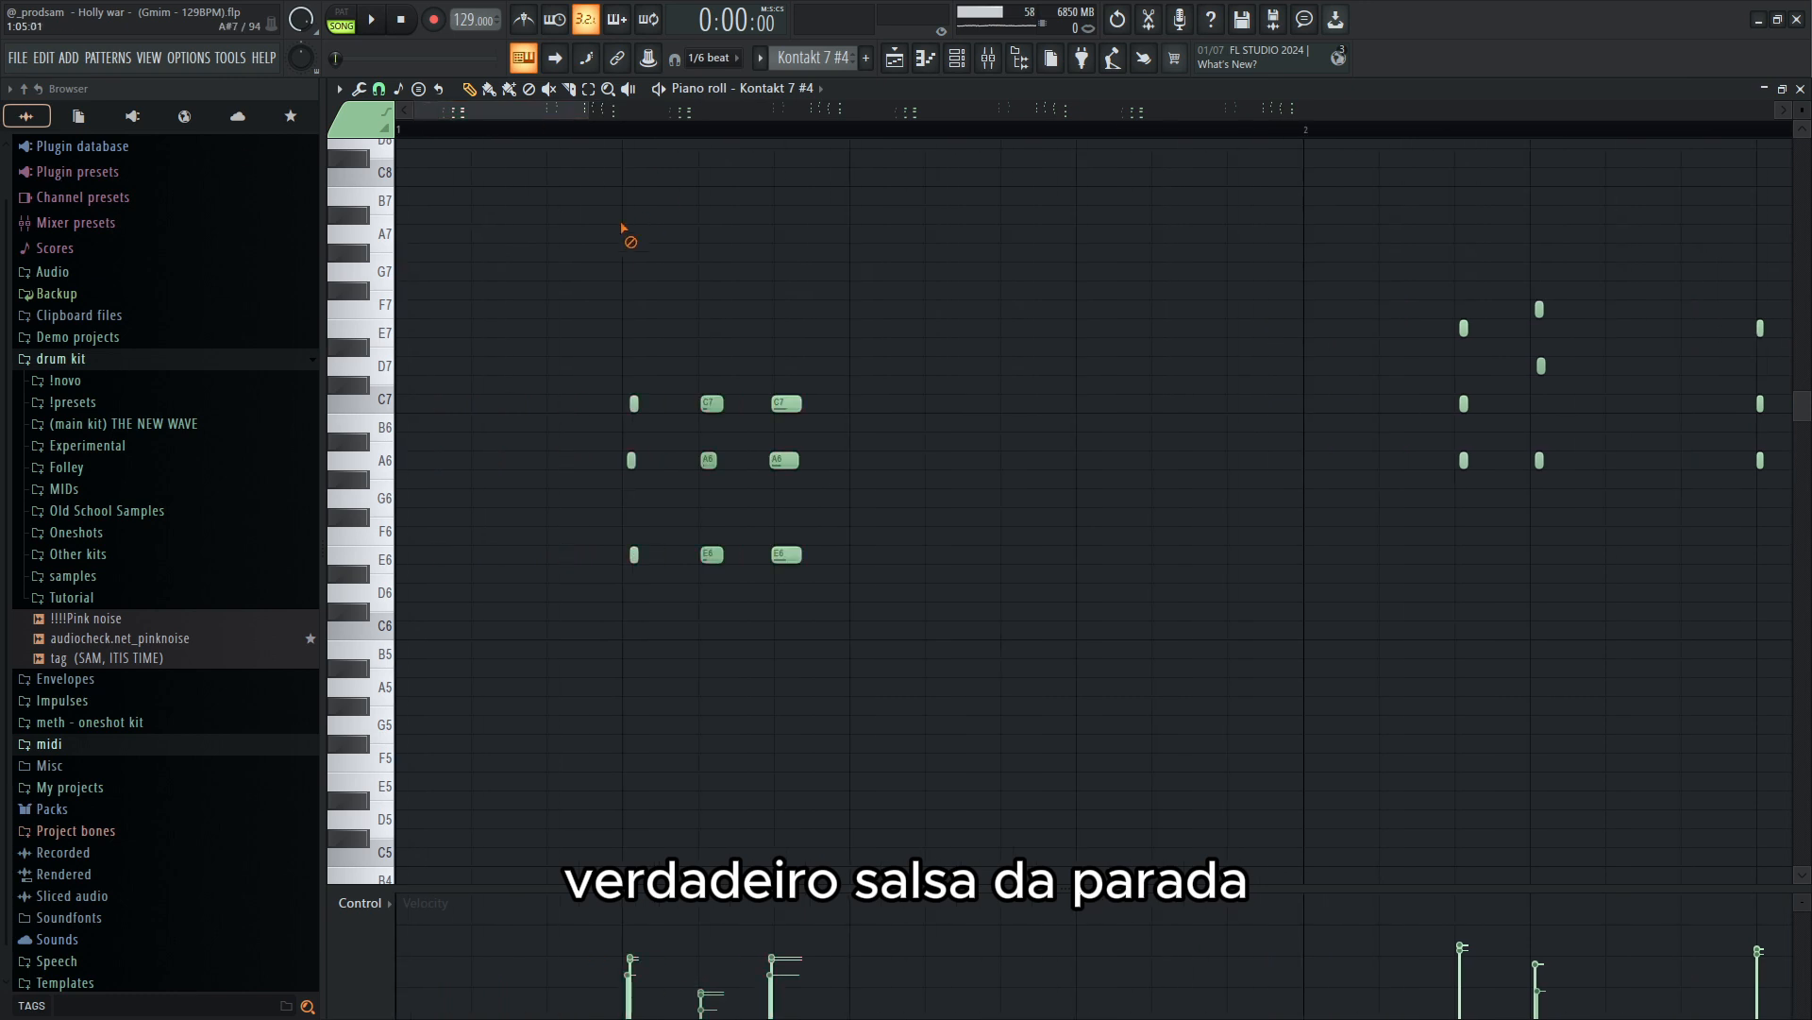
# - Highlight the bar 1 pizzicato chords one by one to examine their uneven note starts and lengths
pyautogui.scroll(3, 633, 264)
pyautogui.moveTo(704, 376); pyautogui.dragTo(797, 529)
pyautogui.moveTo(1114, 590); pyautogui.dragTo(961, 374)
pyautogui.scroll(2, 906, 642)
pyautogui.moveTo(933, 675); pyautogui.dragTo(861, 367)
pyautogui.moveTo(1093, 356); pyautogui.dragTo(1223, 637)
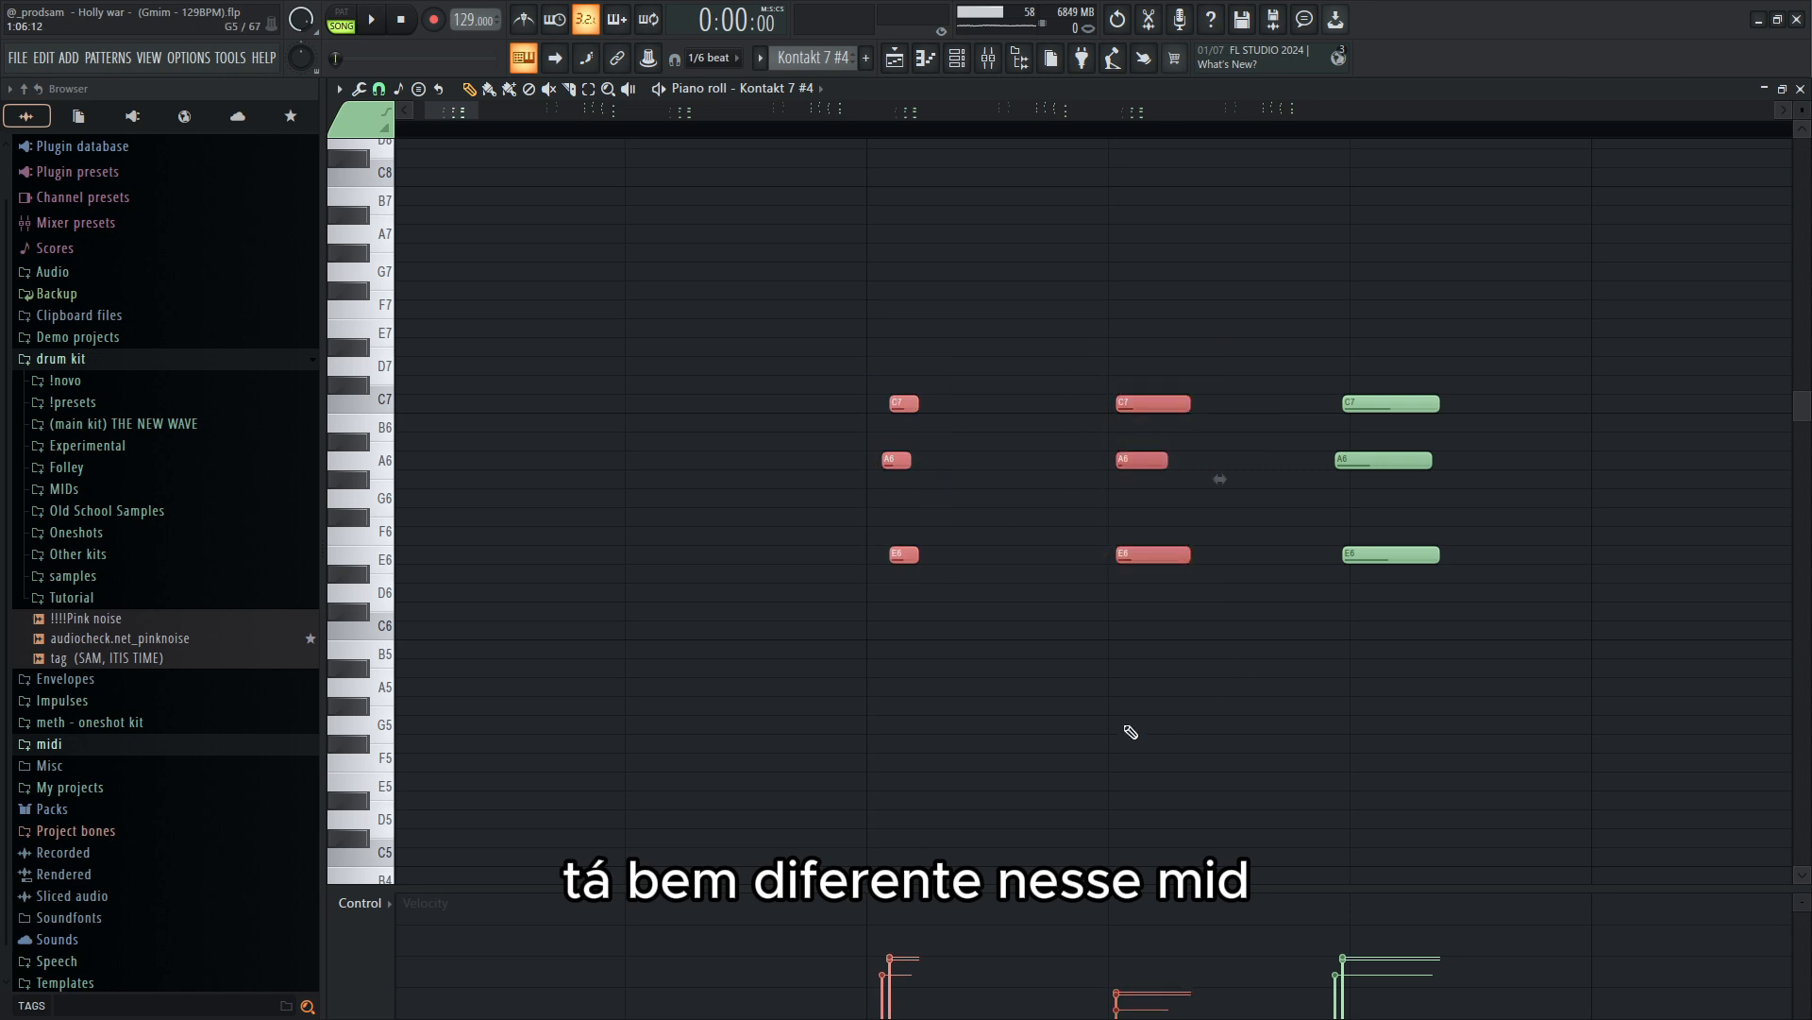
pyautogui.scroll(-3, 1131, 732)
pyautogui.moveTo(1186, 602); pyautogui.dragTo(978, 382)
# - Highlight the off-grid pizzicato notes in bar 2 to examine their timing, and clear the selection
pyautogui.scroll(-3, 972, 584)
pyautogui.scroll(-3, 984, 626)
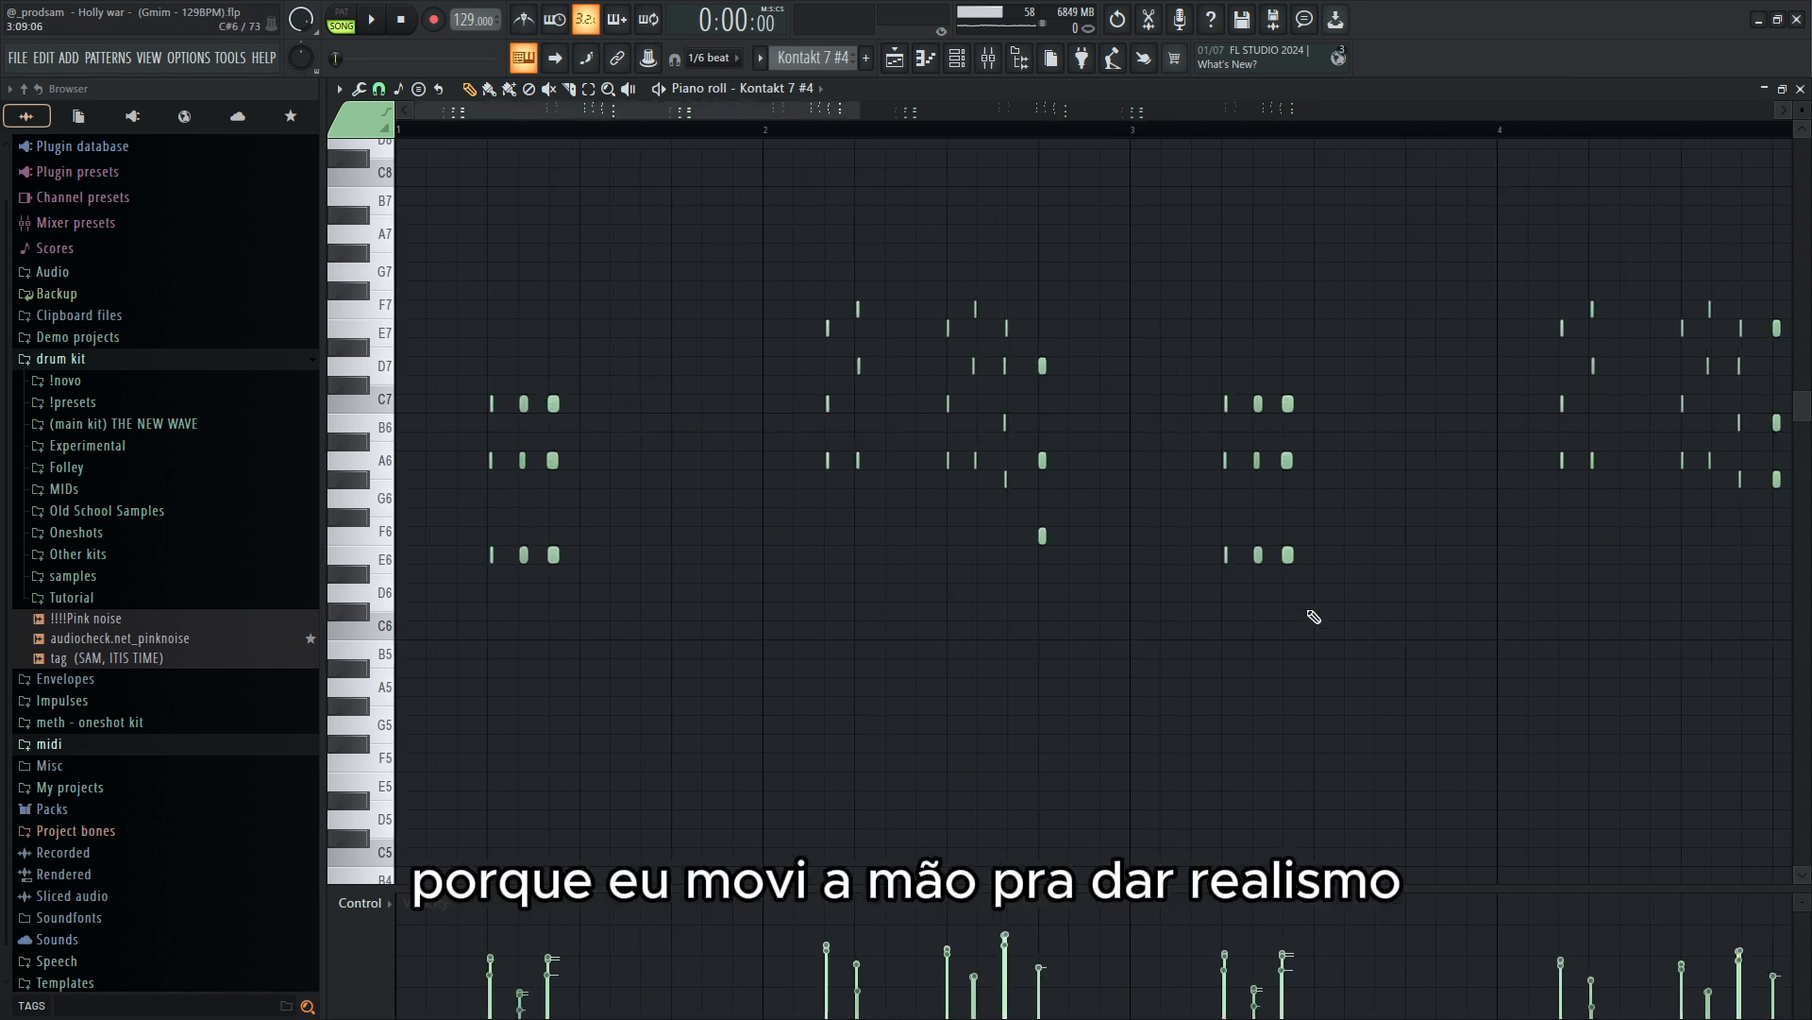
pyautogui.scroll(5, 869, 377)
pyautogui.moveTo(908, 500); pyautogui.dragTo(814, 291)
pyautogui.moveTo(1301, 493); pyautogui.dragTo(1383, 514)
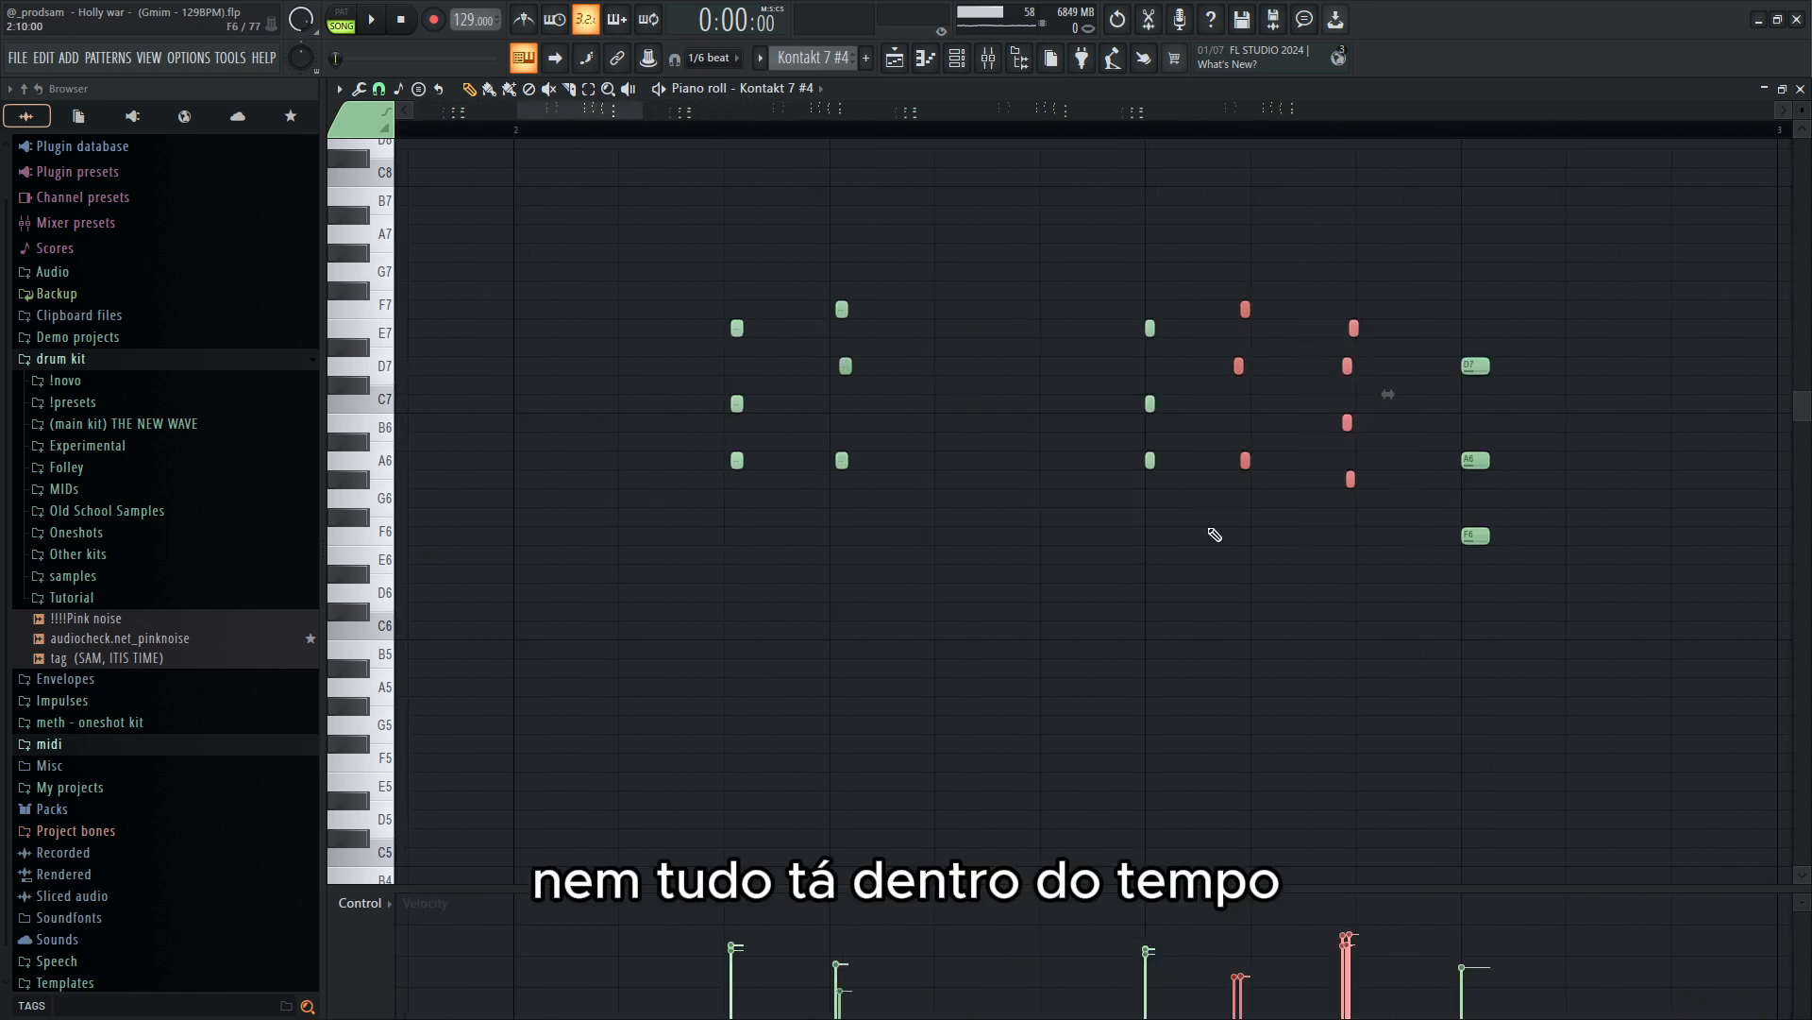
pyautogui.scroll(-5, 1149, 615)
pyautogui.keyDown('ctrl'); pyautogui.click(1148, 615); pyautogui.keyUp('ctrl')
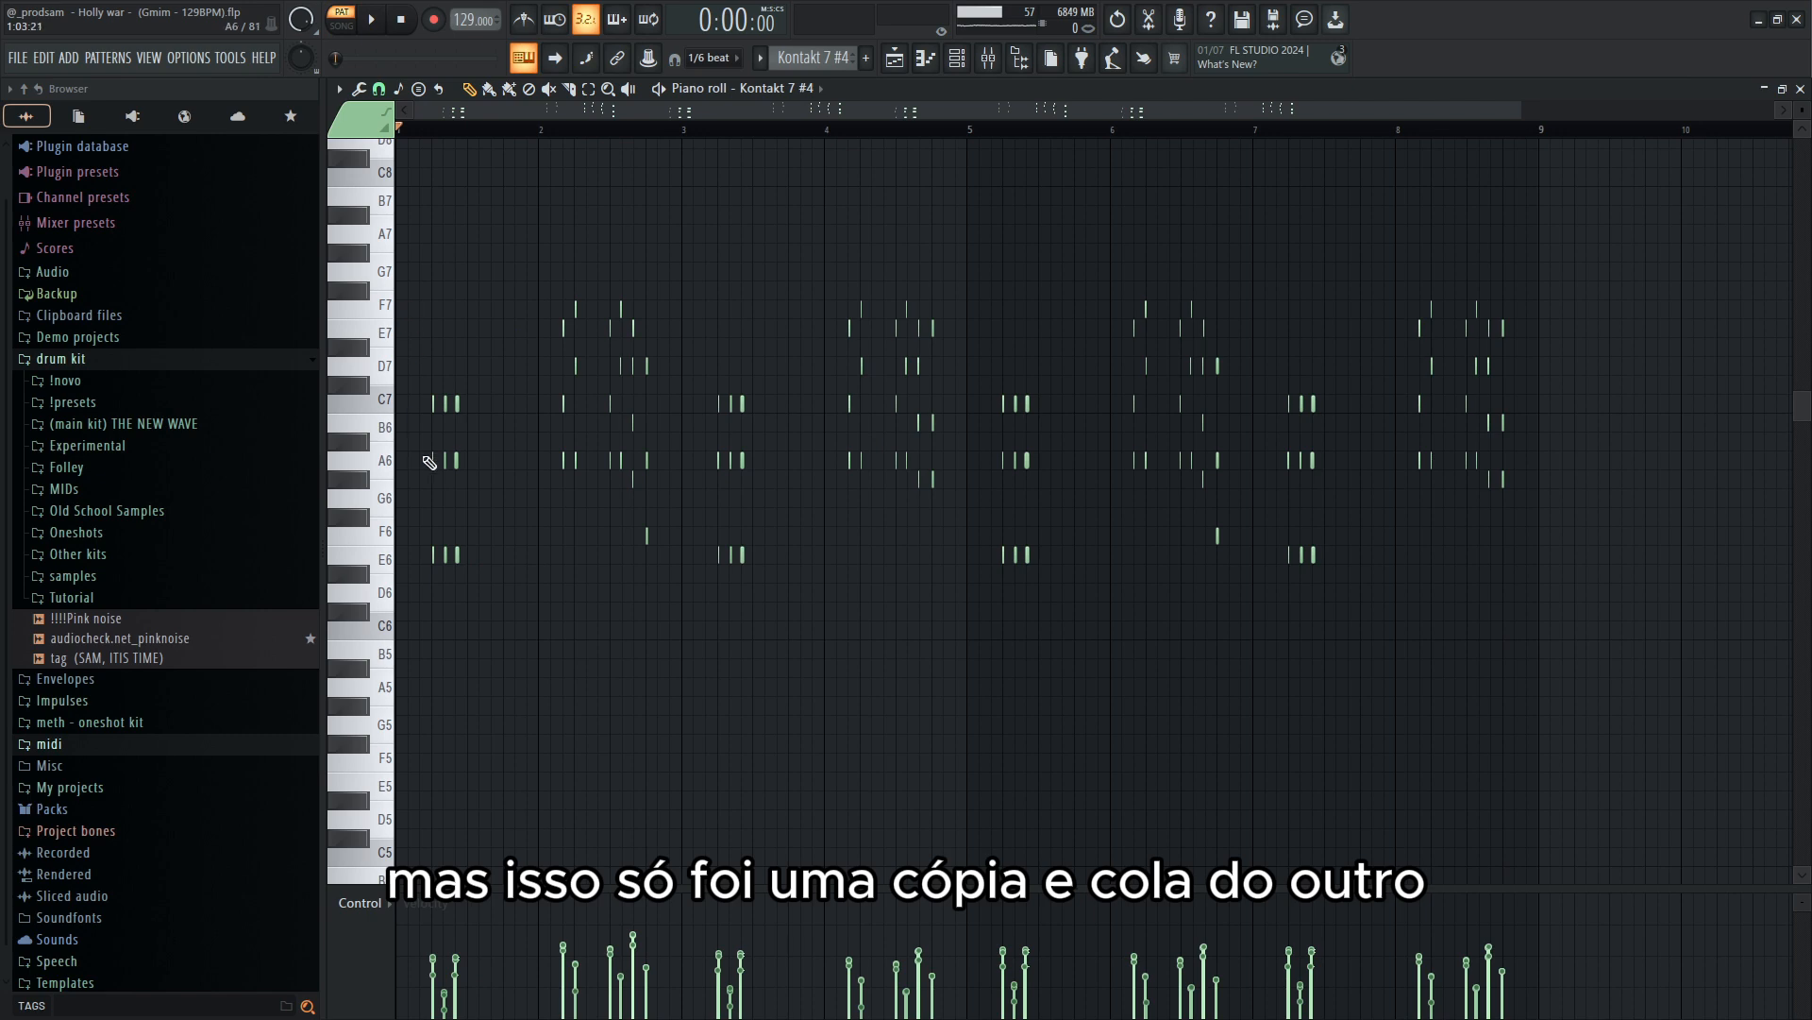
# - Highlight the pizzicato voices of bars 1 and 2, and play the Kontakt 7 #4 pattern from the start
pyautogui.moveTo(396, 337); pyautogui.dragTo(562, 661)
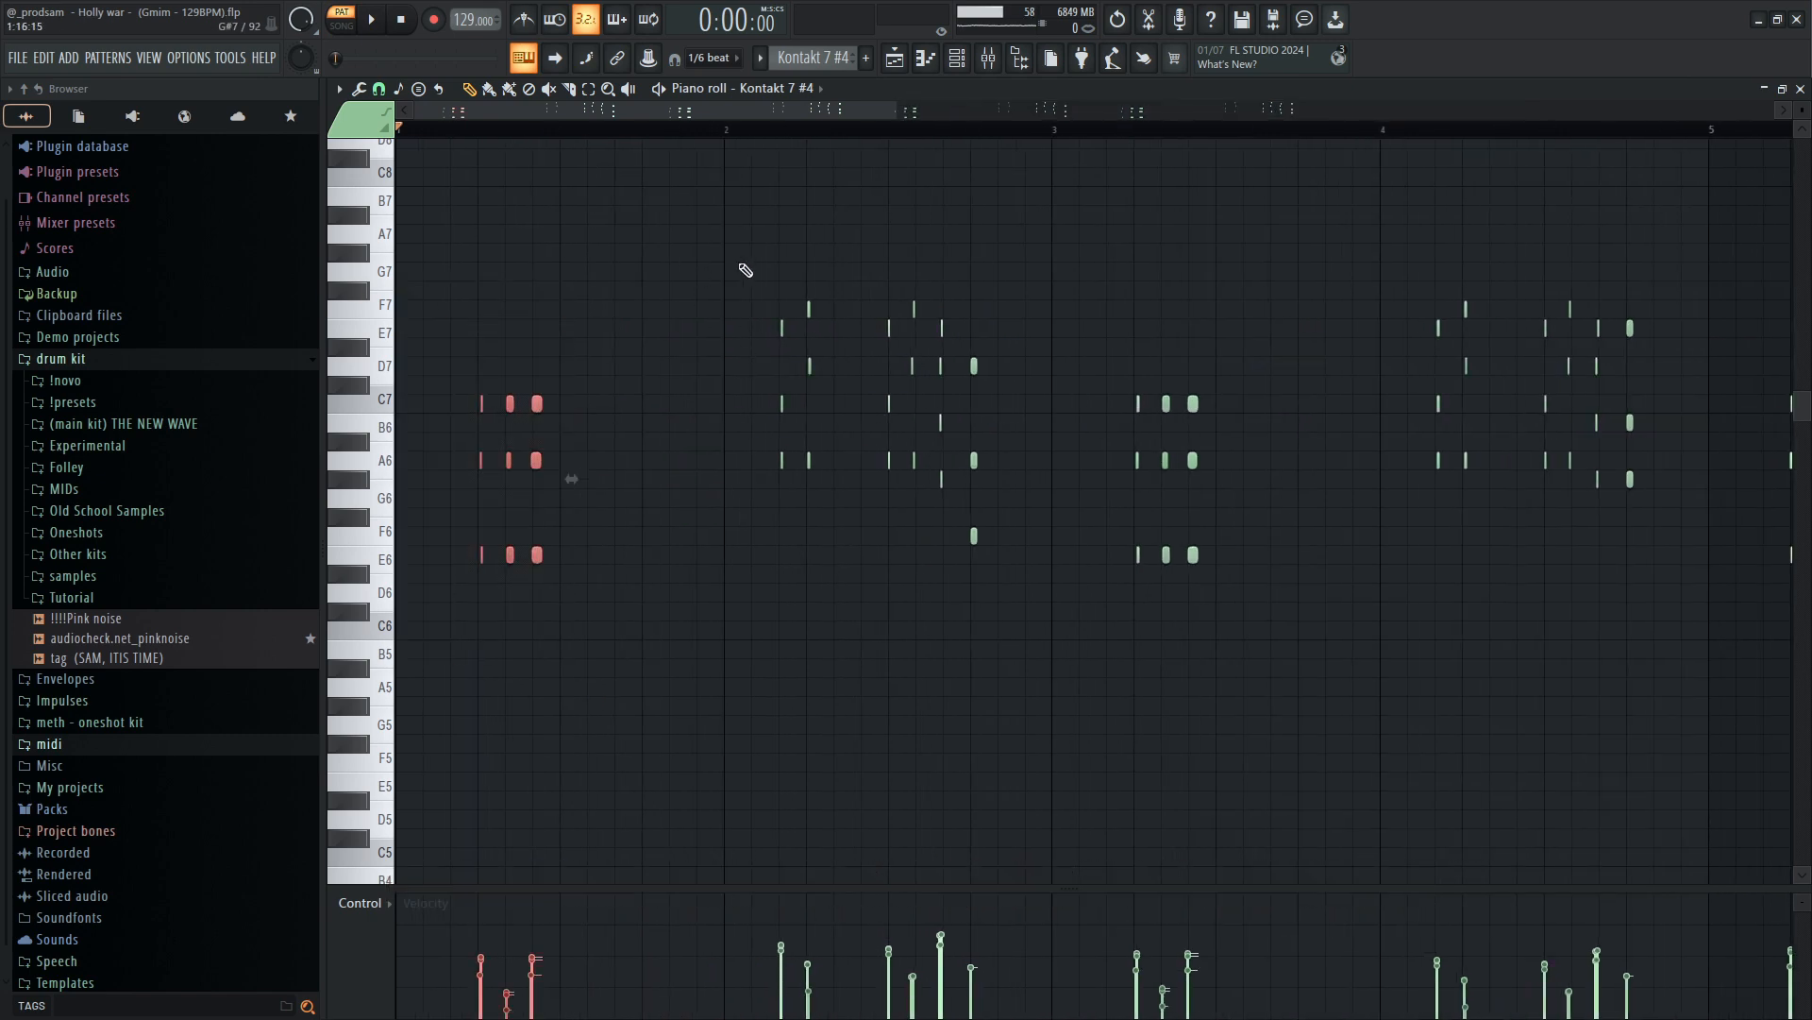
pyautogui.moveTo(760, 264); pyautogui.dragTo(1048, 636)
pyautogui.scroll(5, 511, 581)
pyautogui.moveTo(411, 620); pyautogui.dragTo(612, 696)
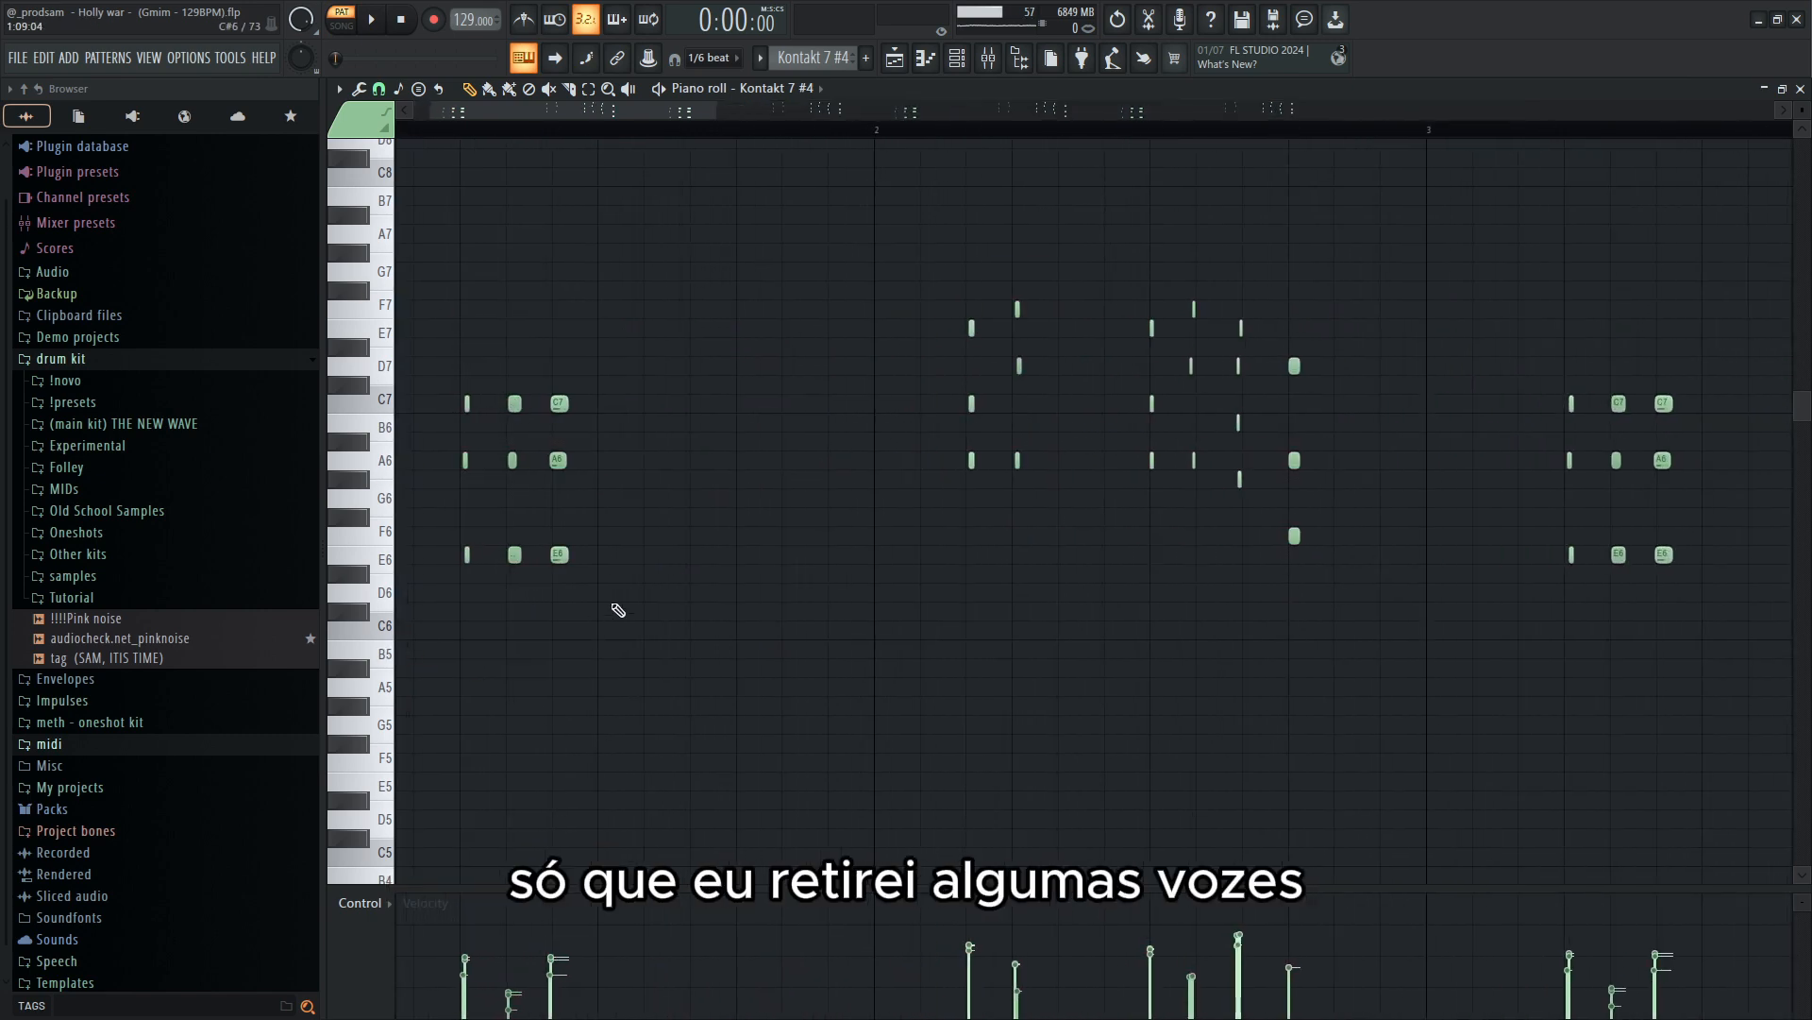
pyautogui.scroll(-5, 626, 773)
pyautogui.press('space')
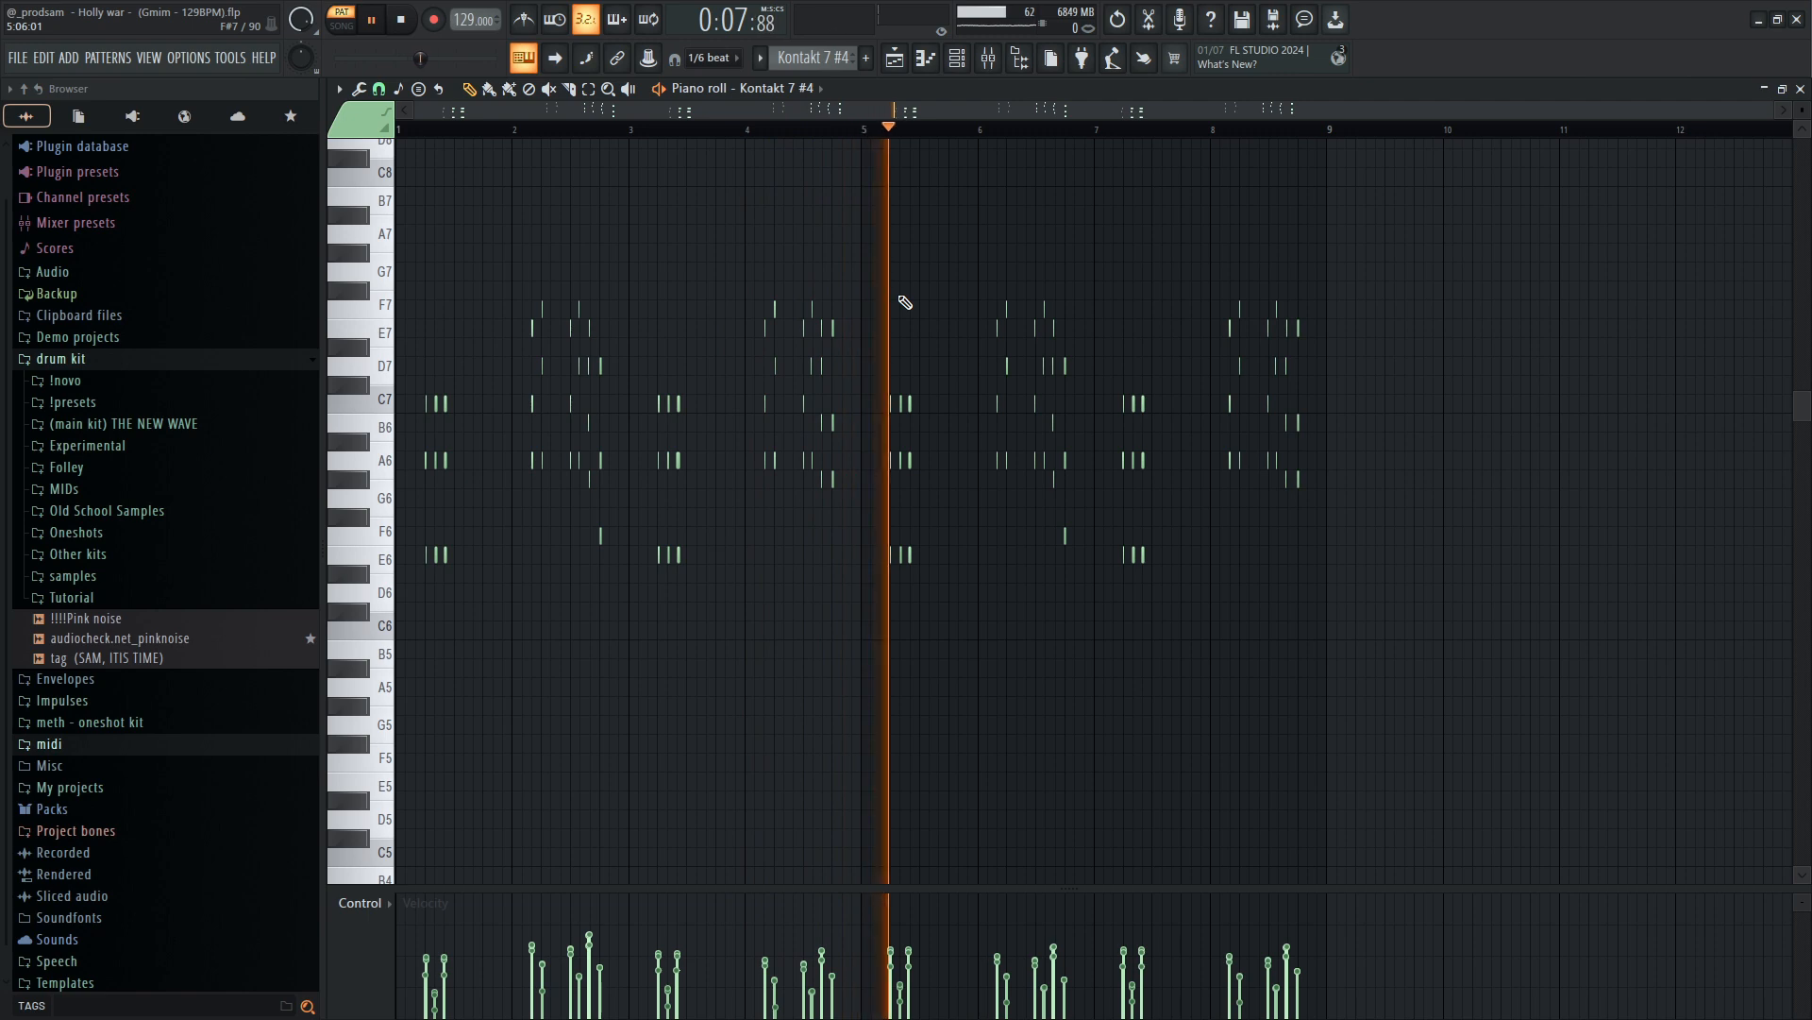
# - Stop playback, and inspect the Albion One Strings patch with Spiccato articulation loaded in the Kontakt 7 #5 channel
pyautogui.press('space')
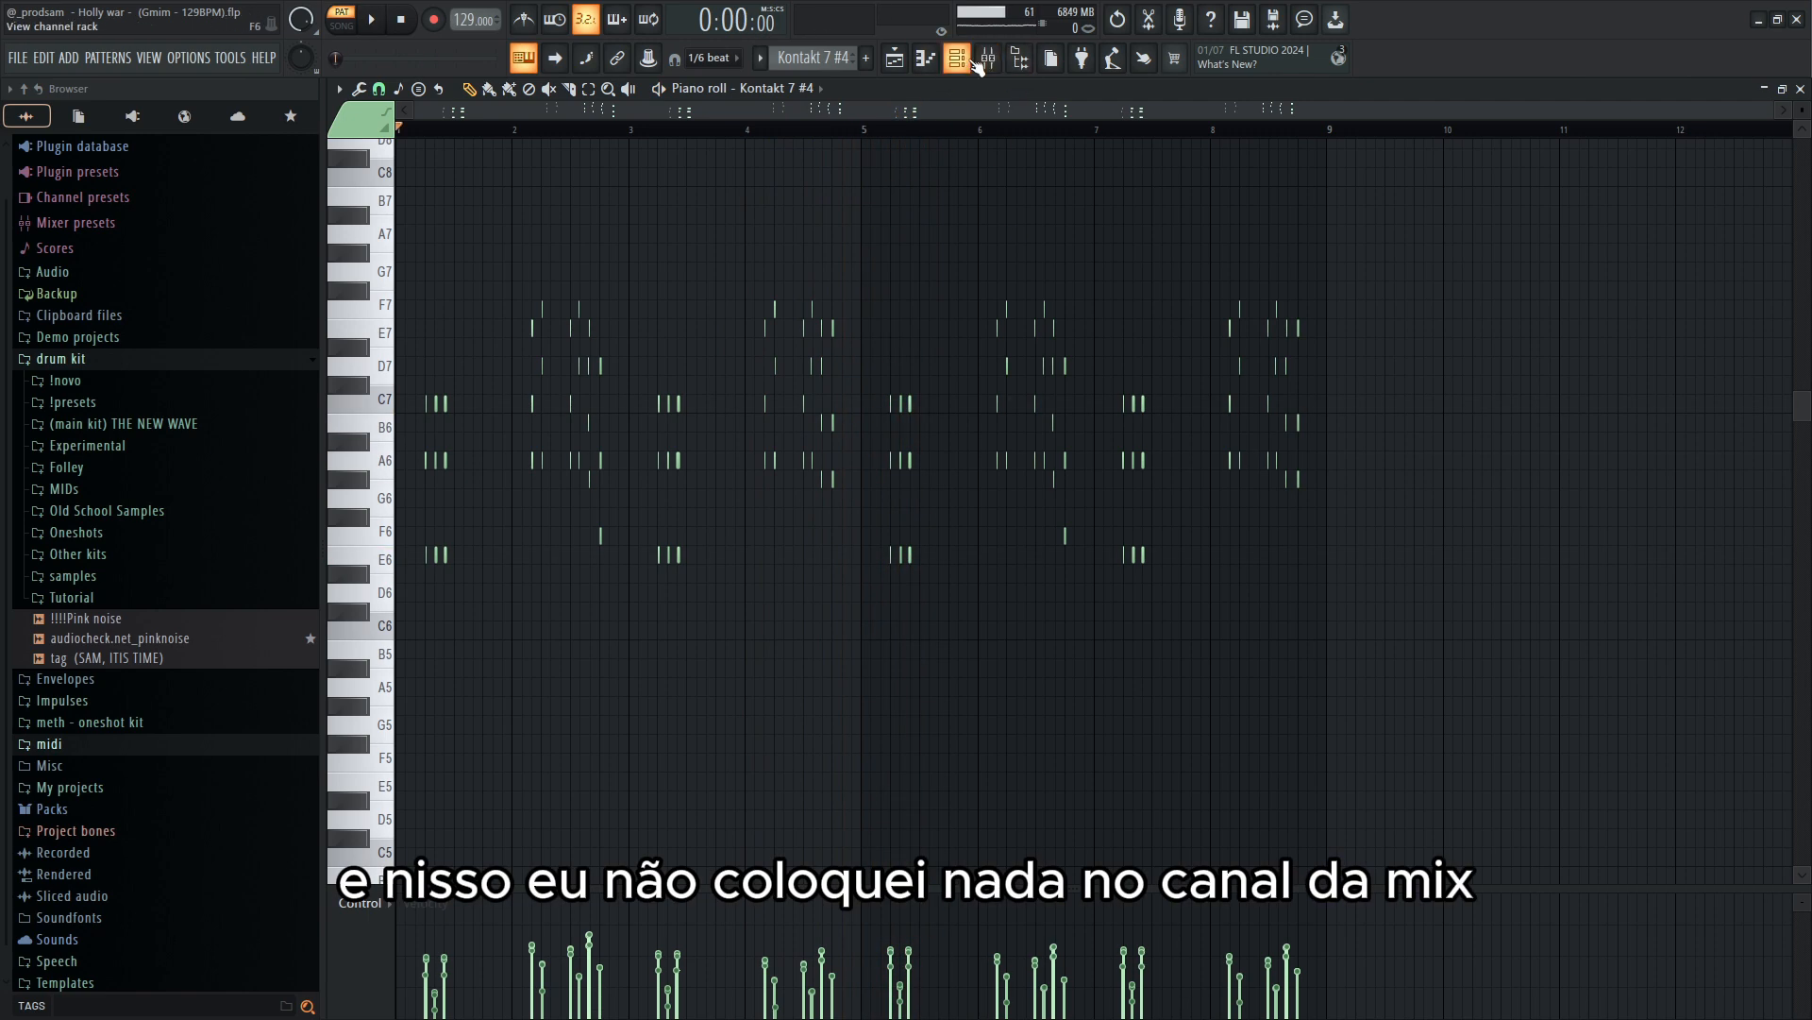
pyautogui.click(975, 63)
pyautogui.scroll(-1, 807, 57)
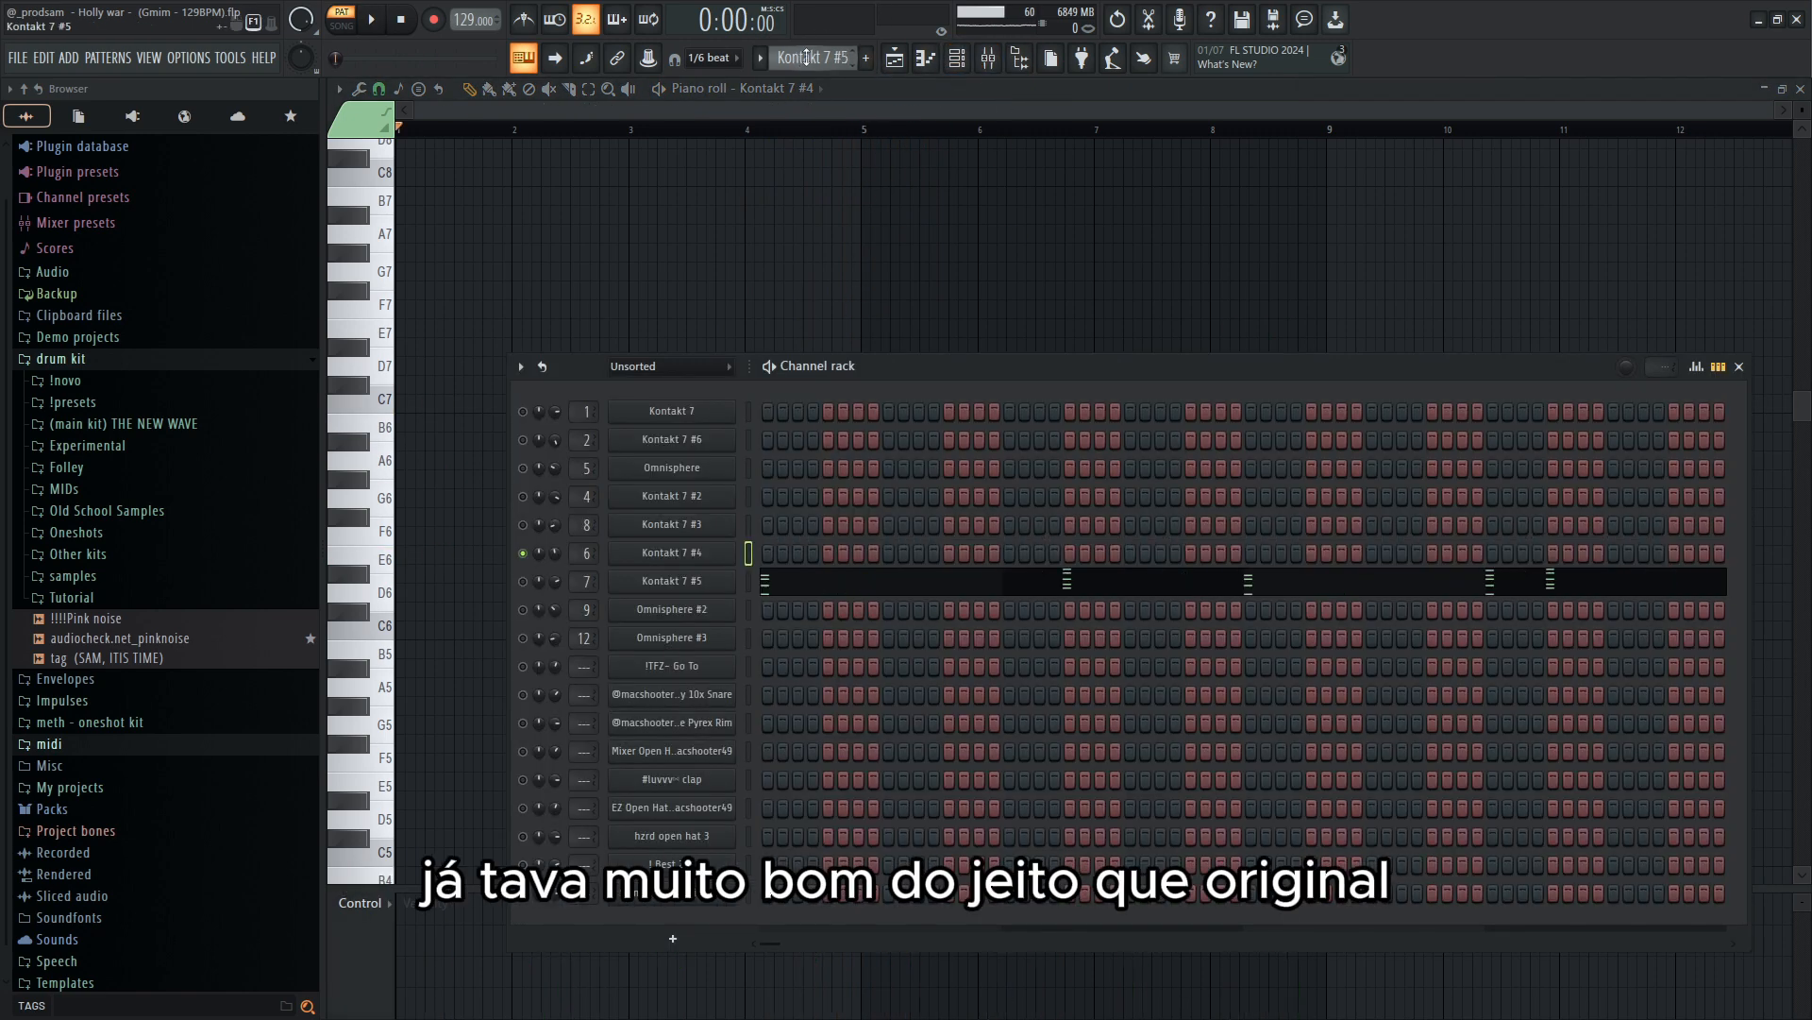
pyautogui.click(661, 583)
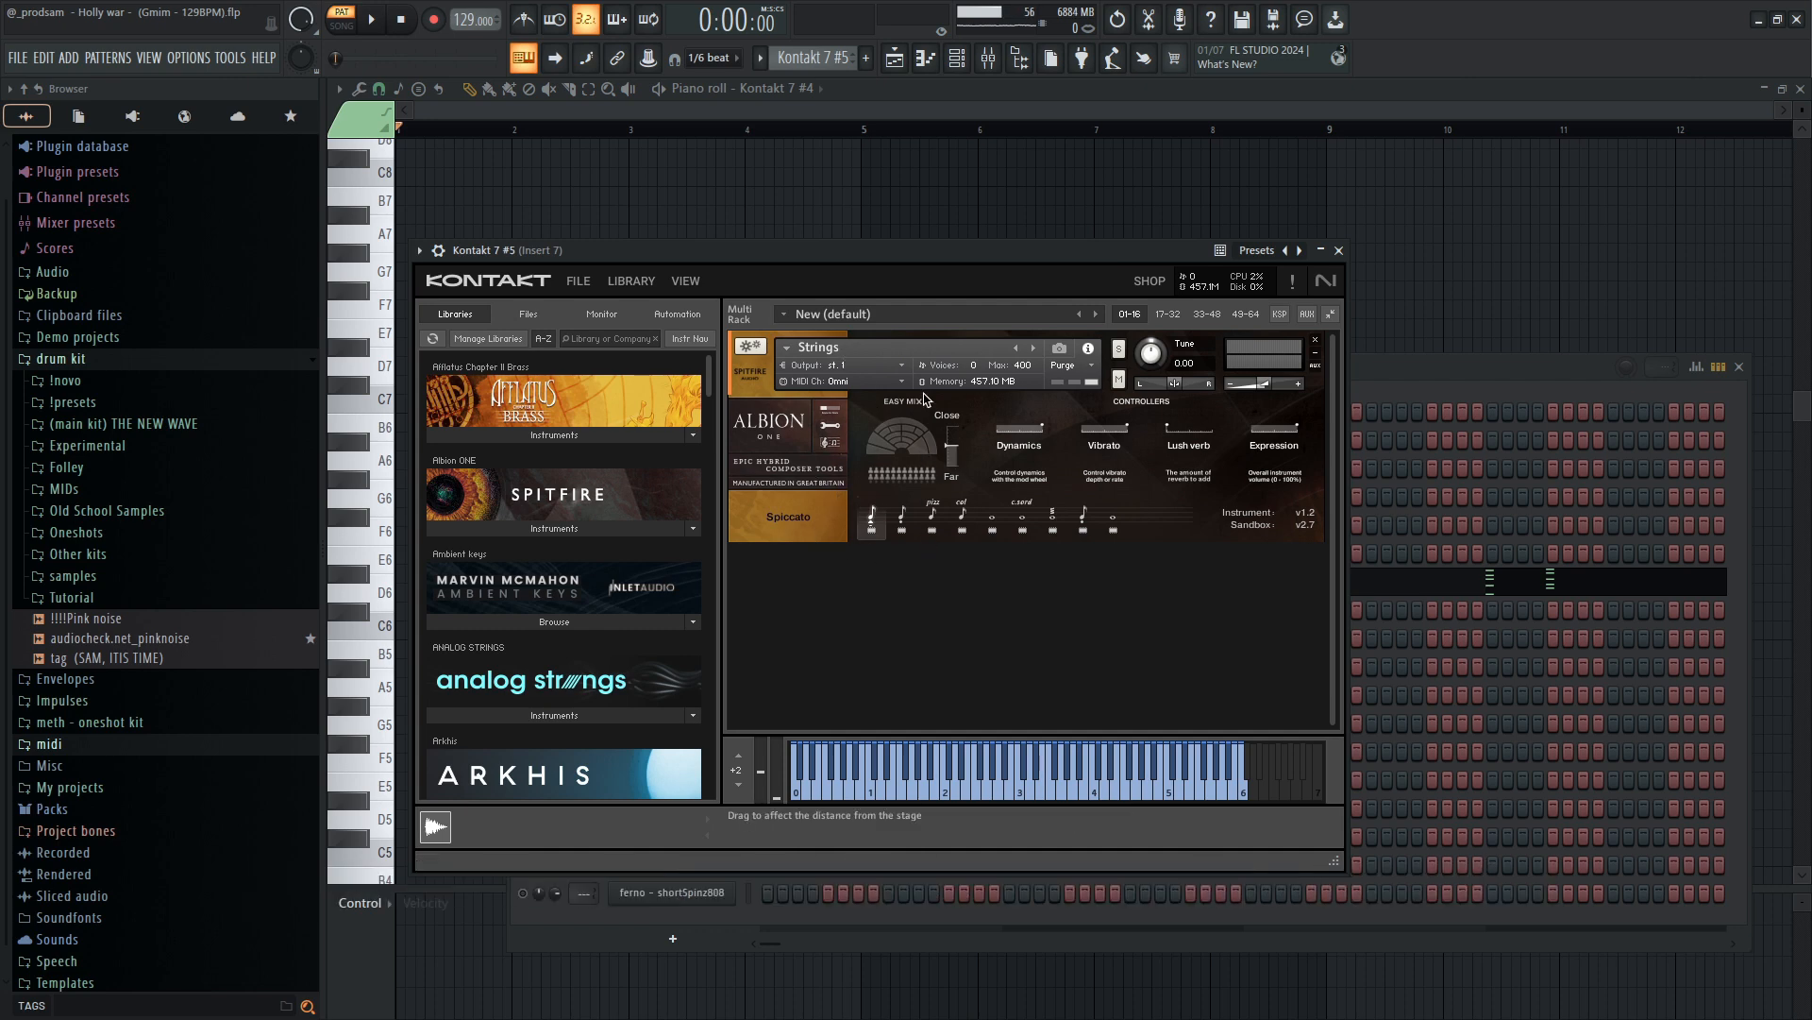
pyautogui.click(1339, 250)
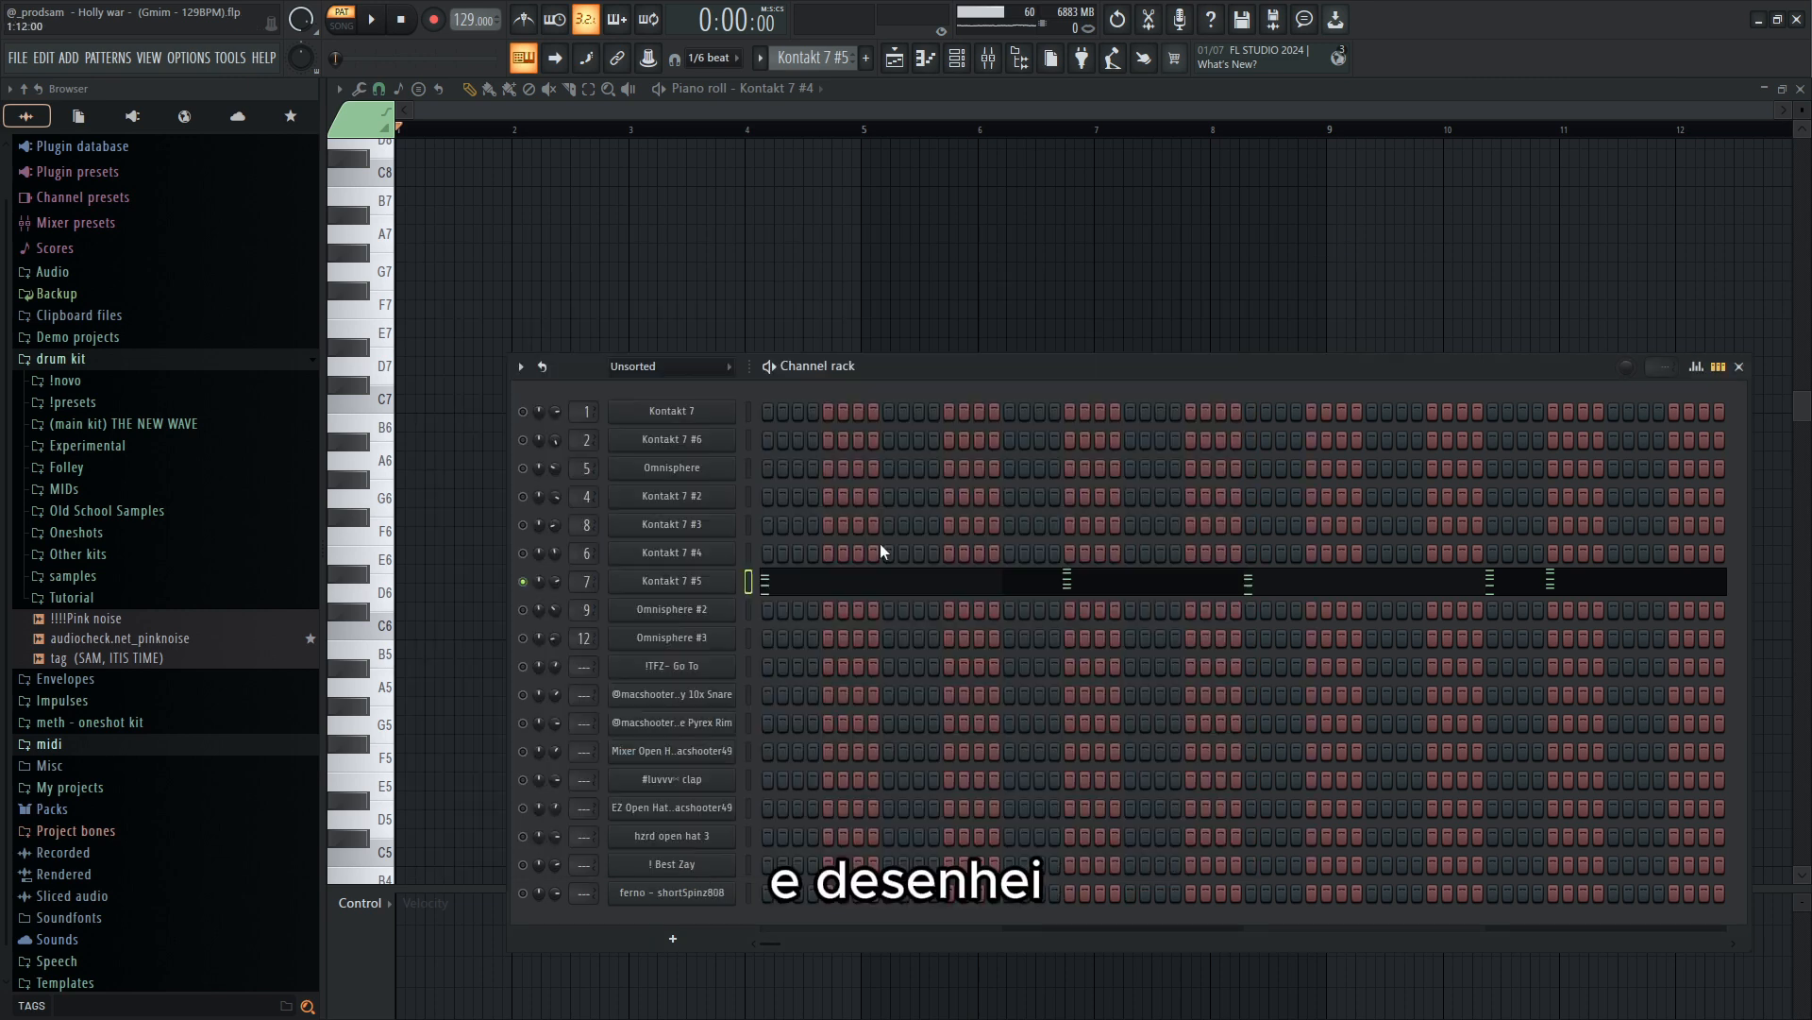
# - Open the Kontakt 7 #5 notes in the piano roll, and highlight the chords in bars 1 to 3
pyautogui.rightClick(710, 591)
pyautogui.click(794, 583)
pyautogui.scroll(-3, 680, 660)
pyautogui.scroll(3, 698, 566)
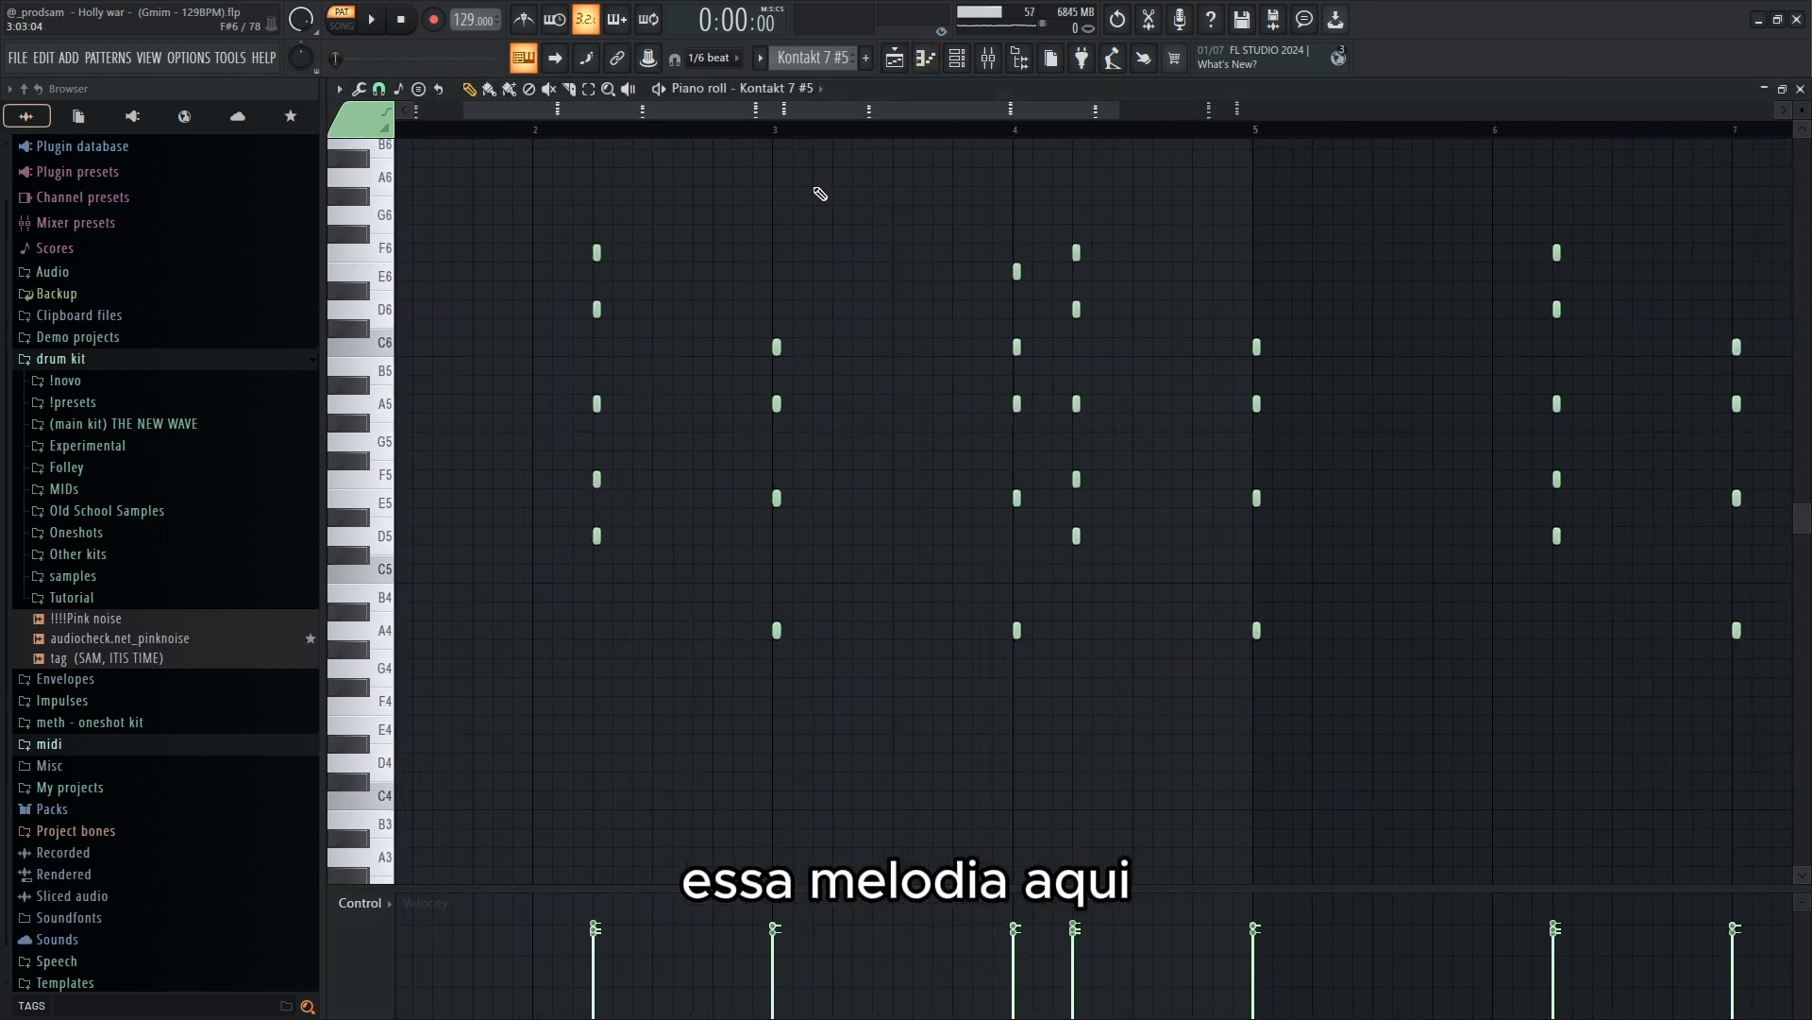
pyautogui.hscroll(-1, 818, 189)
pyautogui.moveTo(619, 224); pyautogui.dragTo(706, 603)
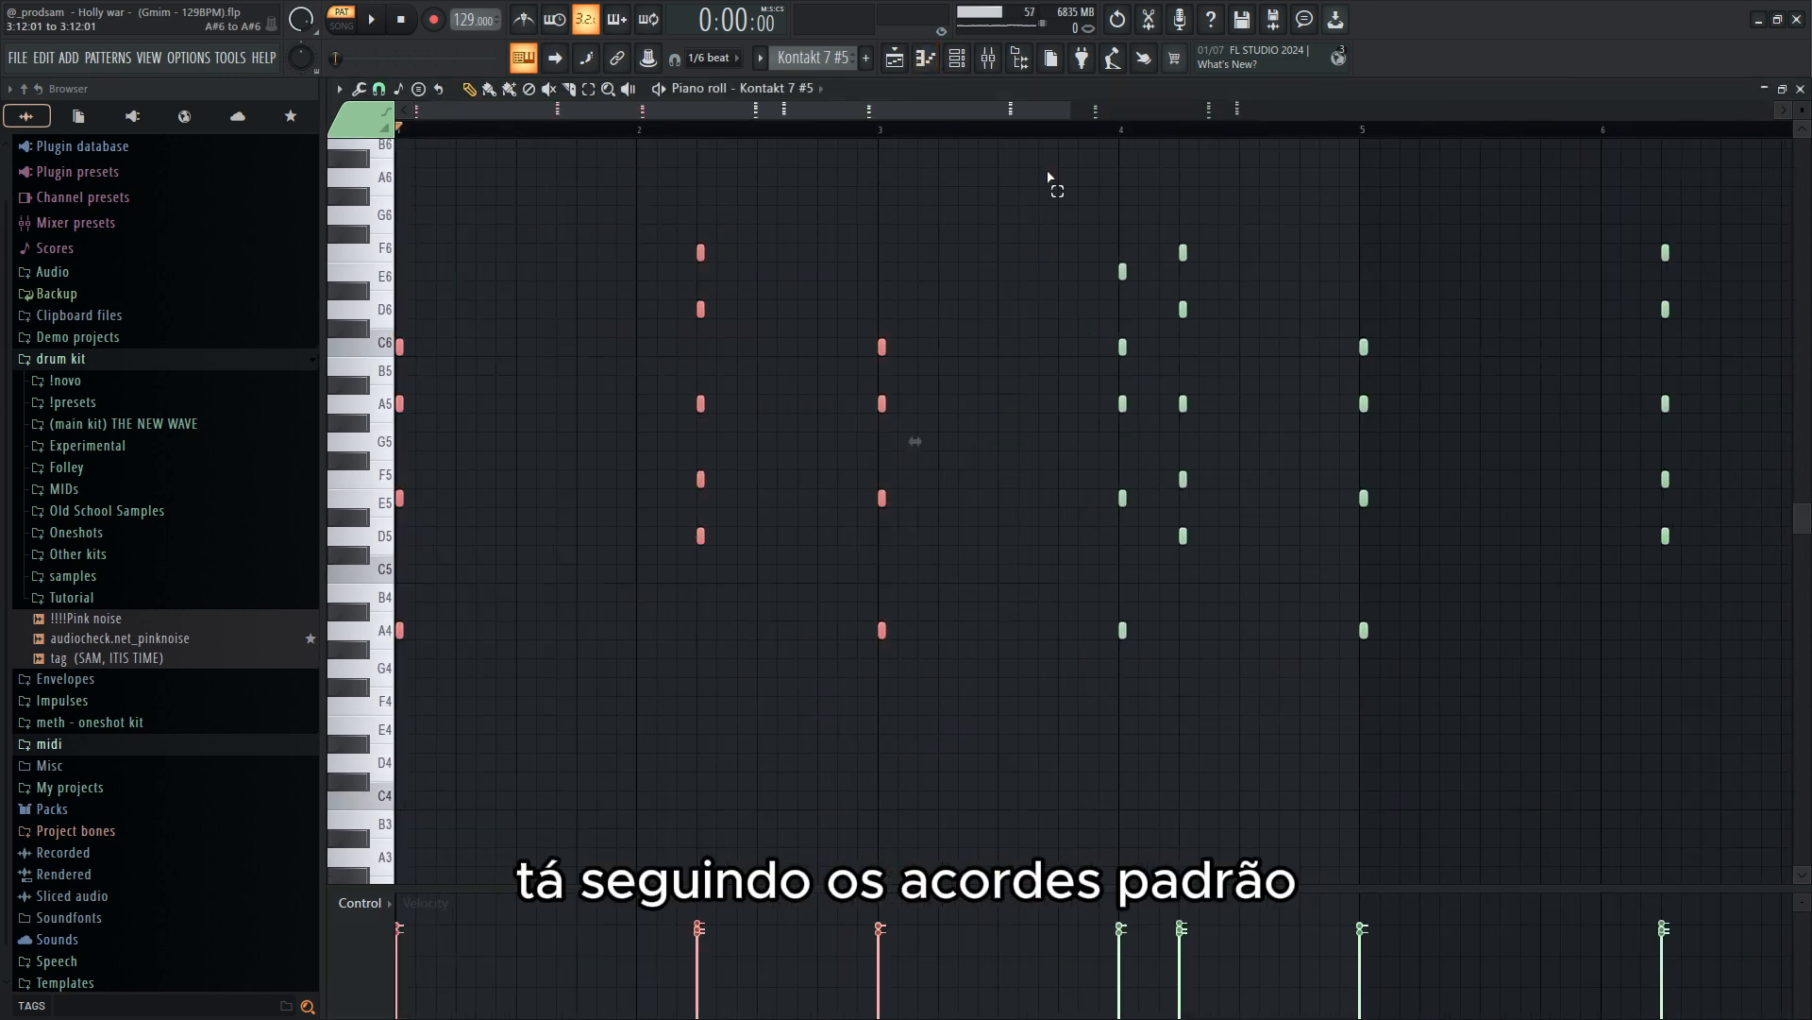
# - Highlight the spiccato chords at the starts of bars 4 and 8
pyautogui.moveTo(1045, 159); pyautogui.dragTo(1003, 108)
pyautogui.keyDown('ctrl'); pyautogui.click(1175, 722); pyautogui.keyUp('ctrl')
pyautogui.scroll(3, 1156, 732)
pyautogui.scroll(-3, 1005, 312)
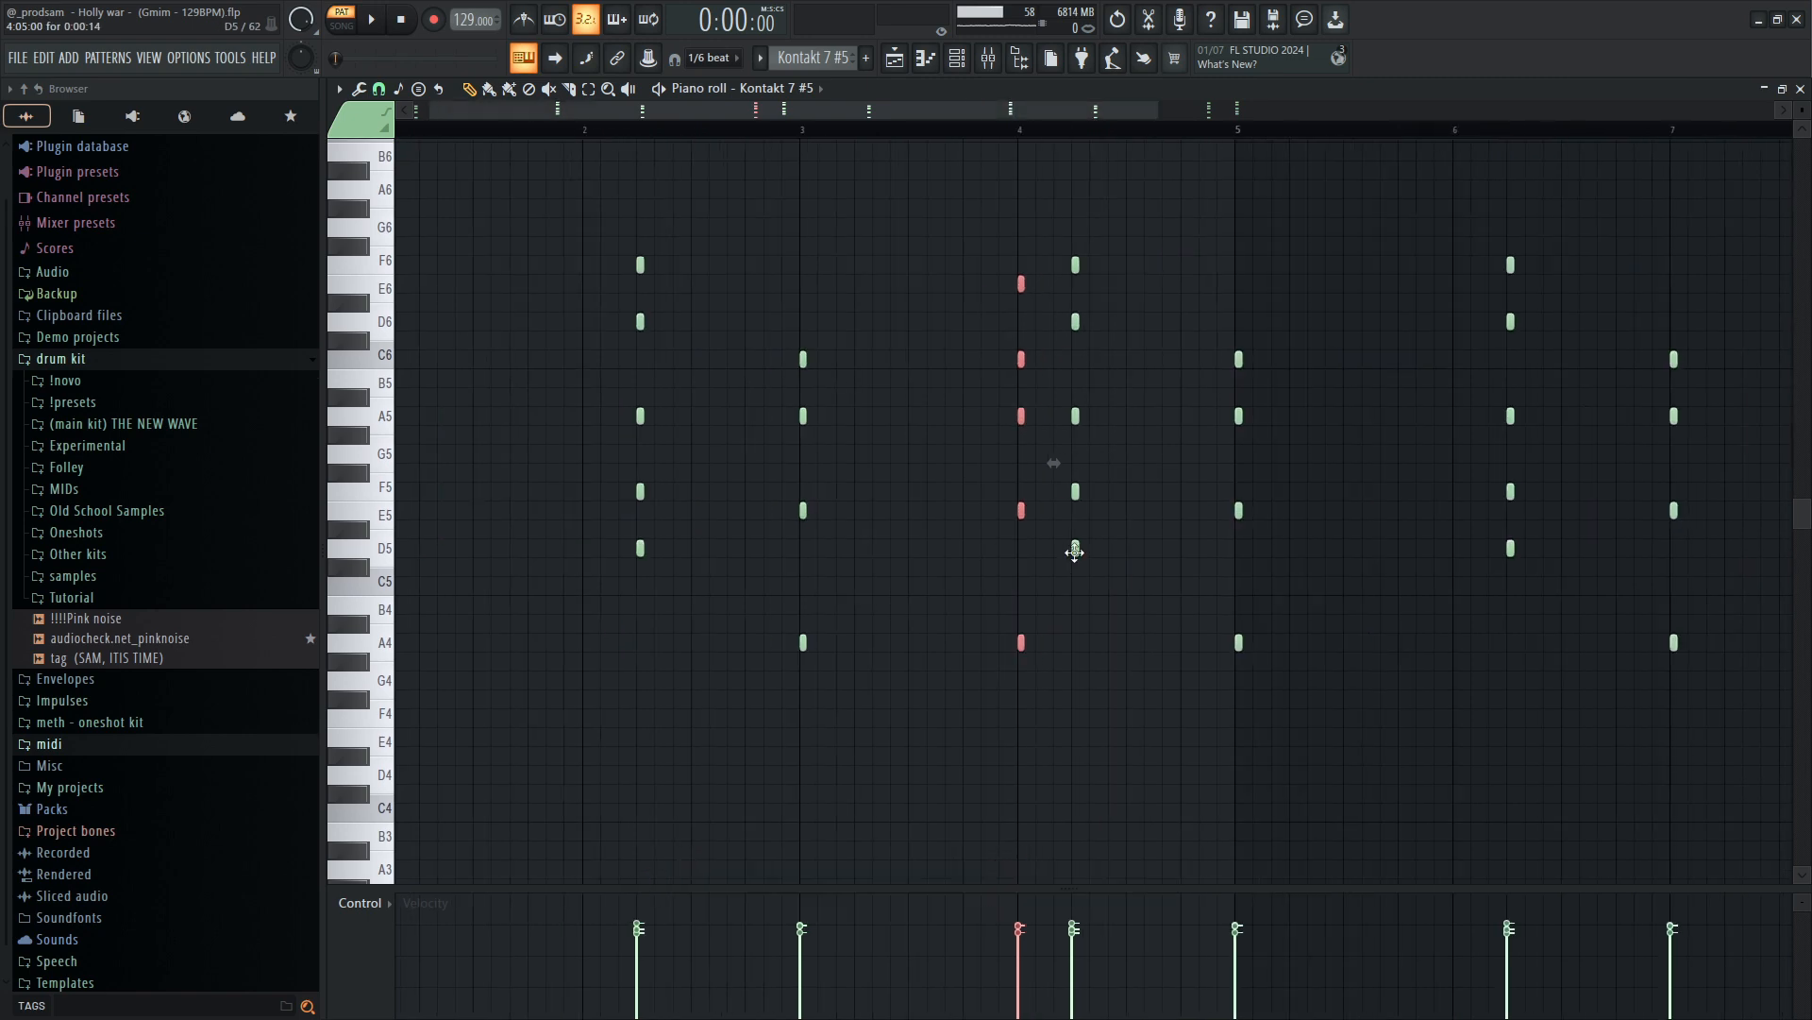
pyautogui.scroll(-3, 1086, 546)
pyautogui.scroll(3, 1176, 513)
pyautogui.moveTo(1289, 678); pyautogui.dragTo(1190, 201)
# - Examine the highlighted bar 4 and bar 8 chords against the rest of the eight-bar spiccato pattern
pyautogui.scroll(-3, 1157, 226)
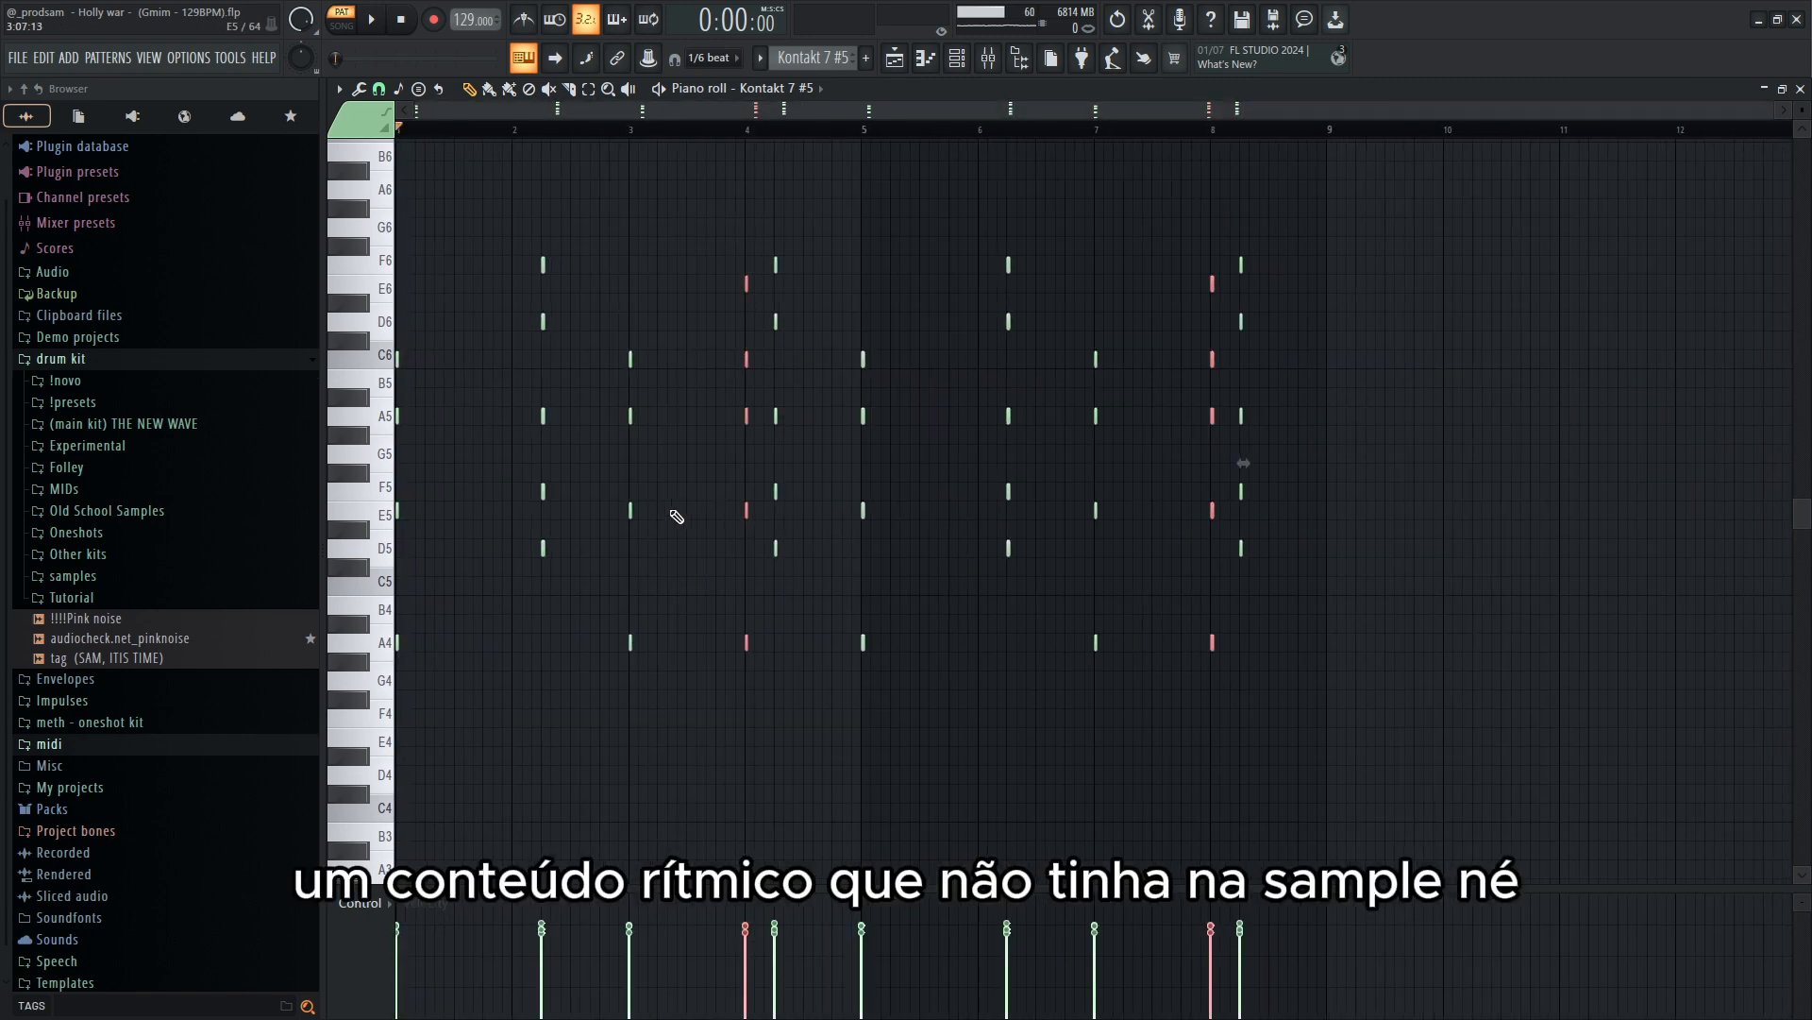
pyautogui.scroll(4, 713, 500)
pyautogui.moveTo(752, 707); pyautogui.dragTo(637, 275)
pyautogui.scroll(-8, 755, 528)
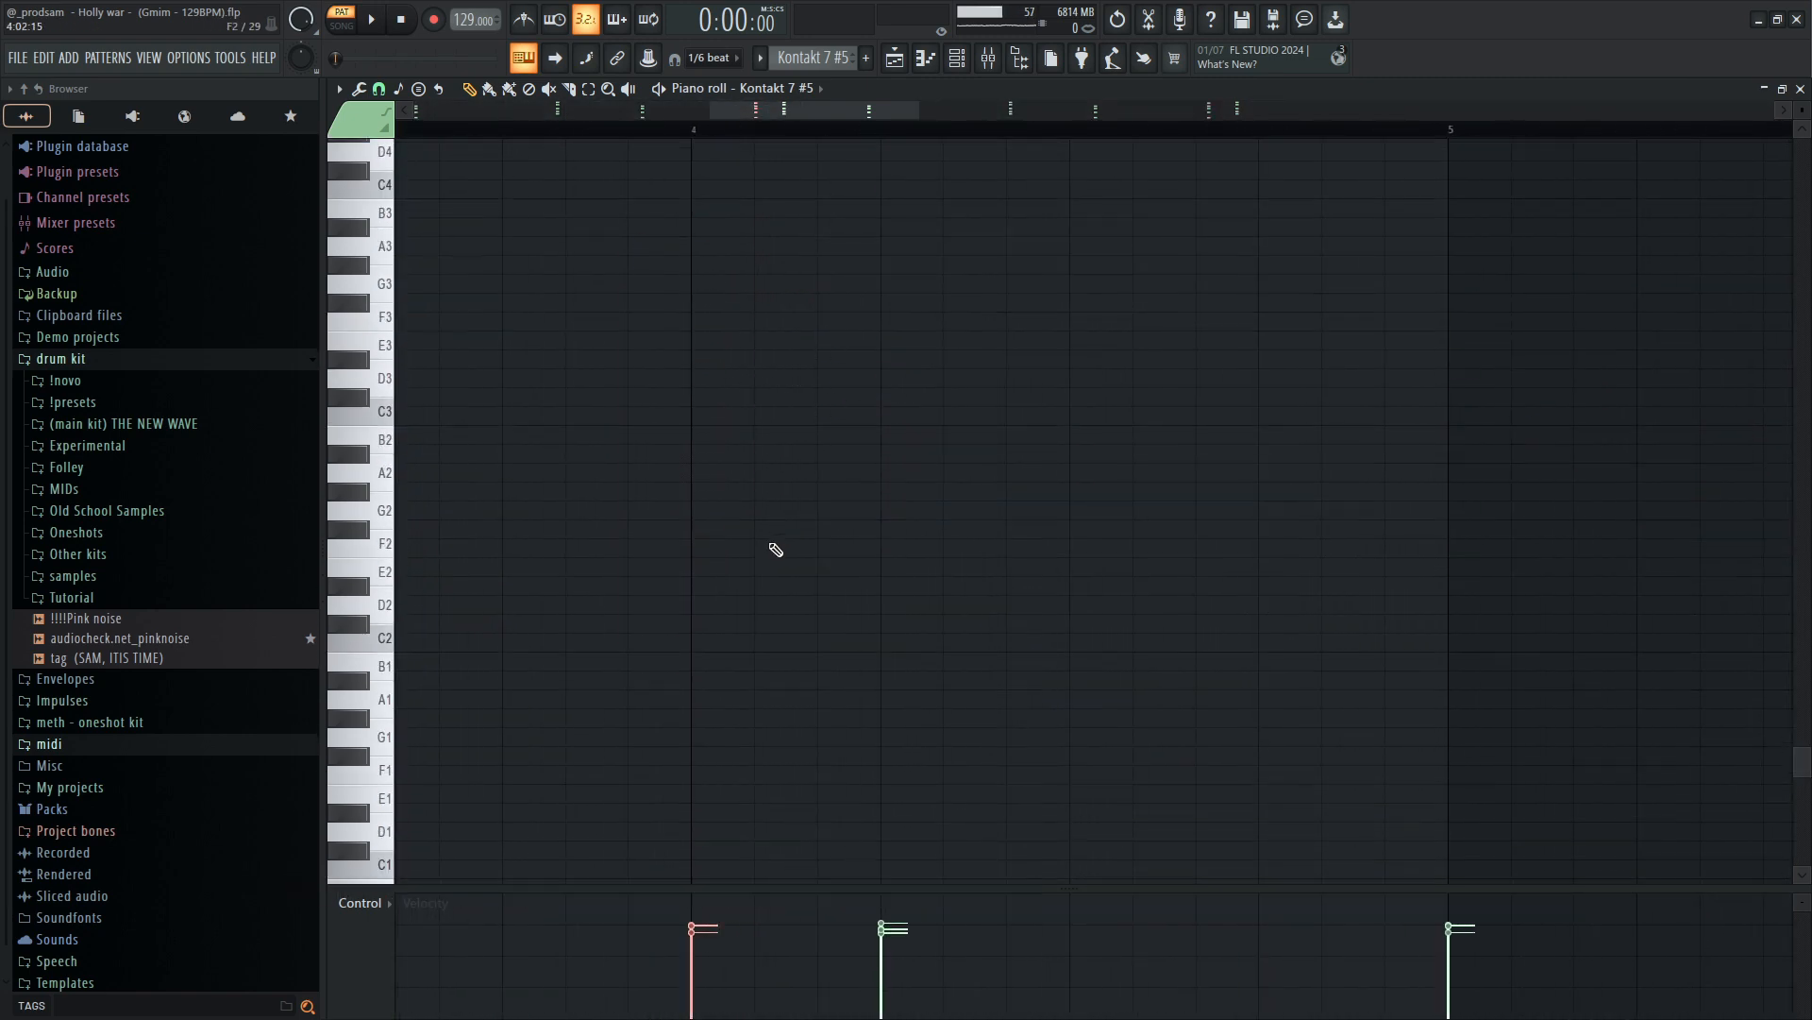
pyautogui.scroll(-3, 775, 549)
pyautogui.scroll(6, 1177, 542)
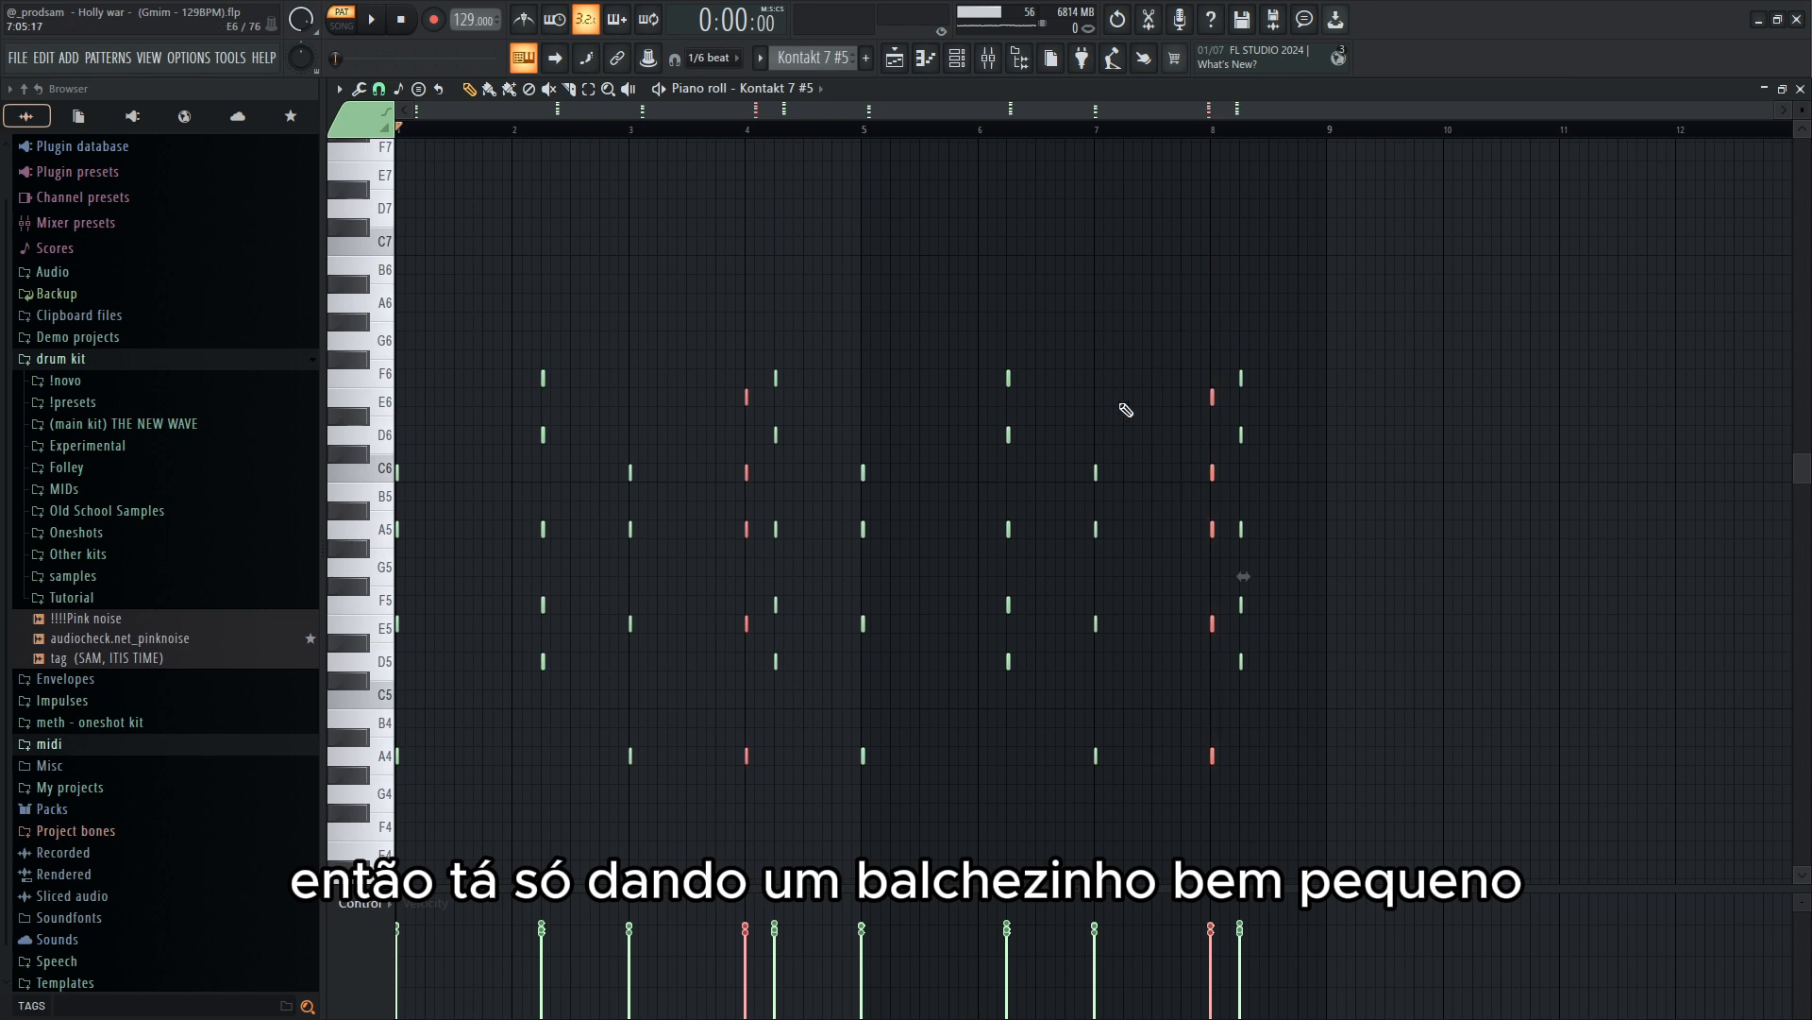
pyautogui.scroll(3, 600, 496)
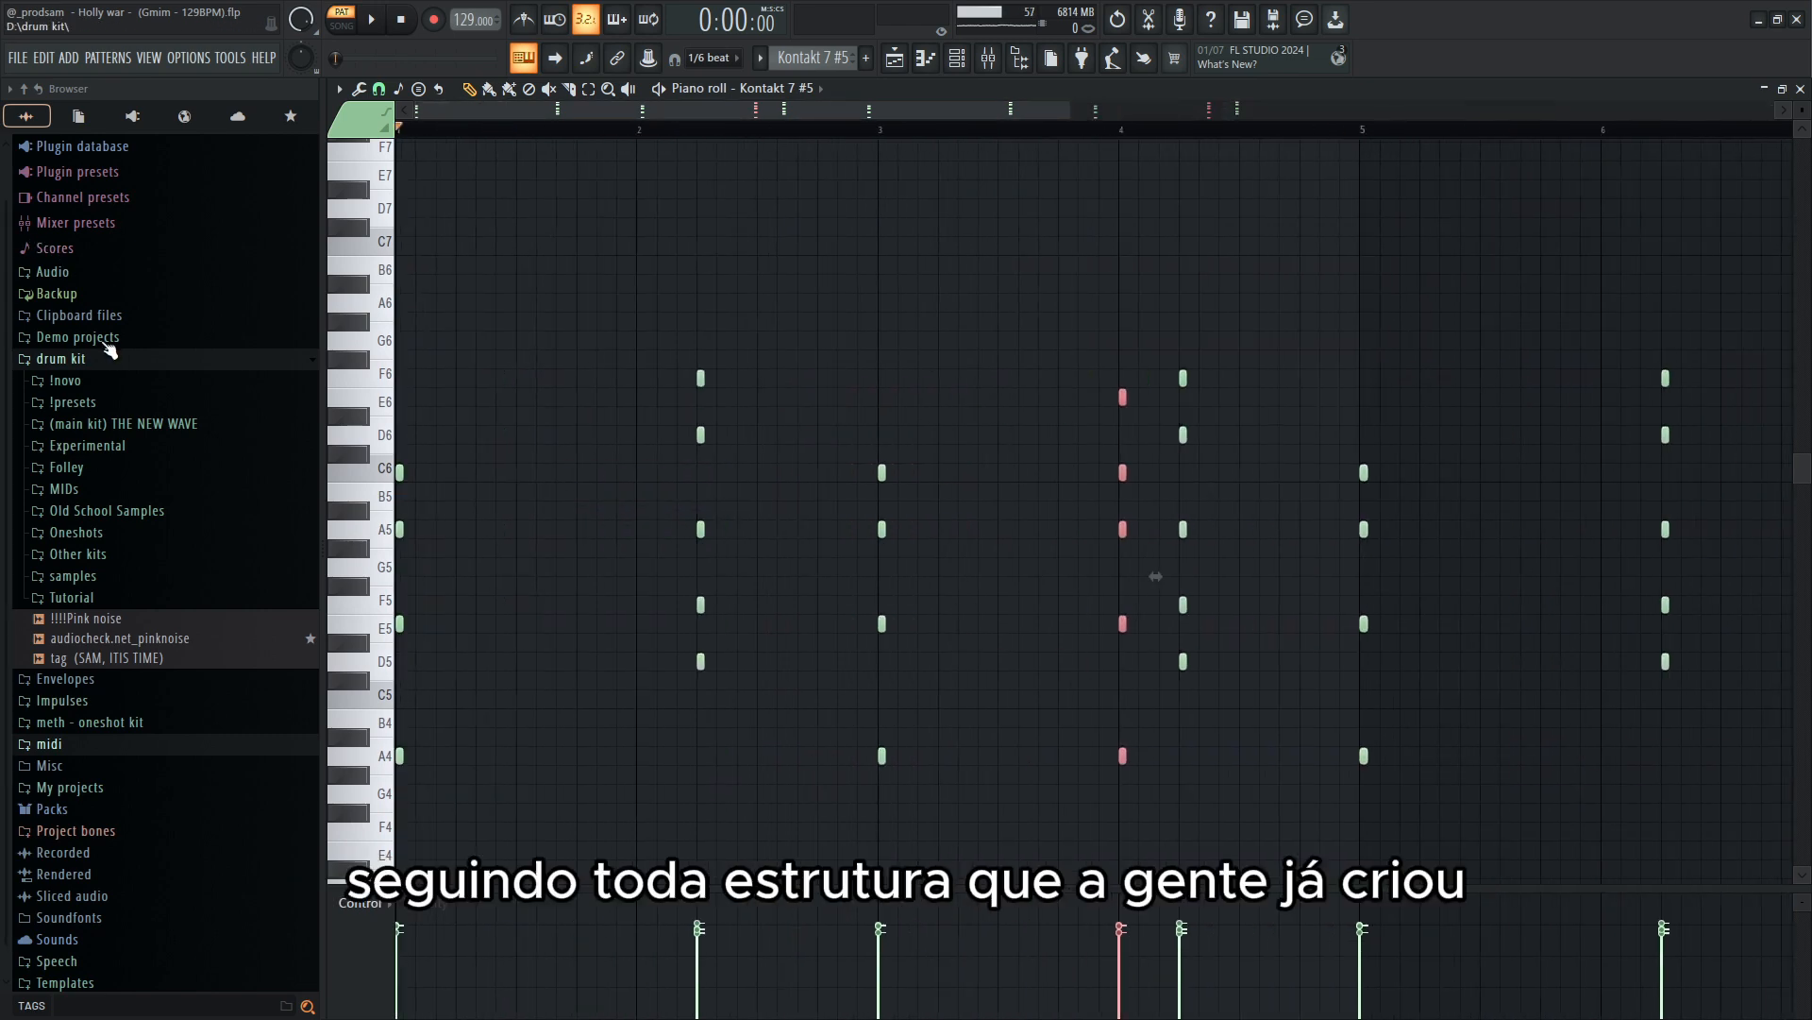
# - Play the Kontakt 7 #5 pattern from the start, highlight its chords in bars 7 and 8, and clear the selection
pyautogui.press('space')
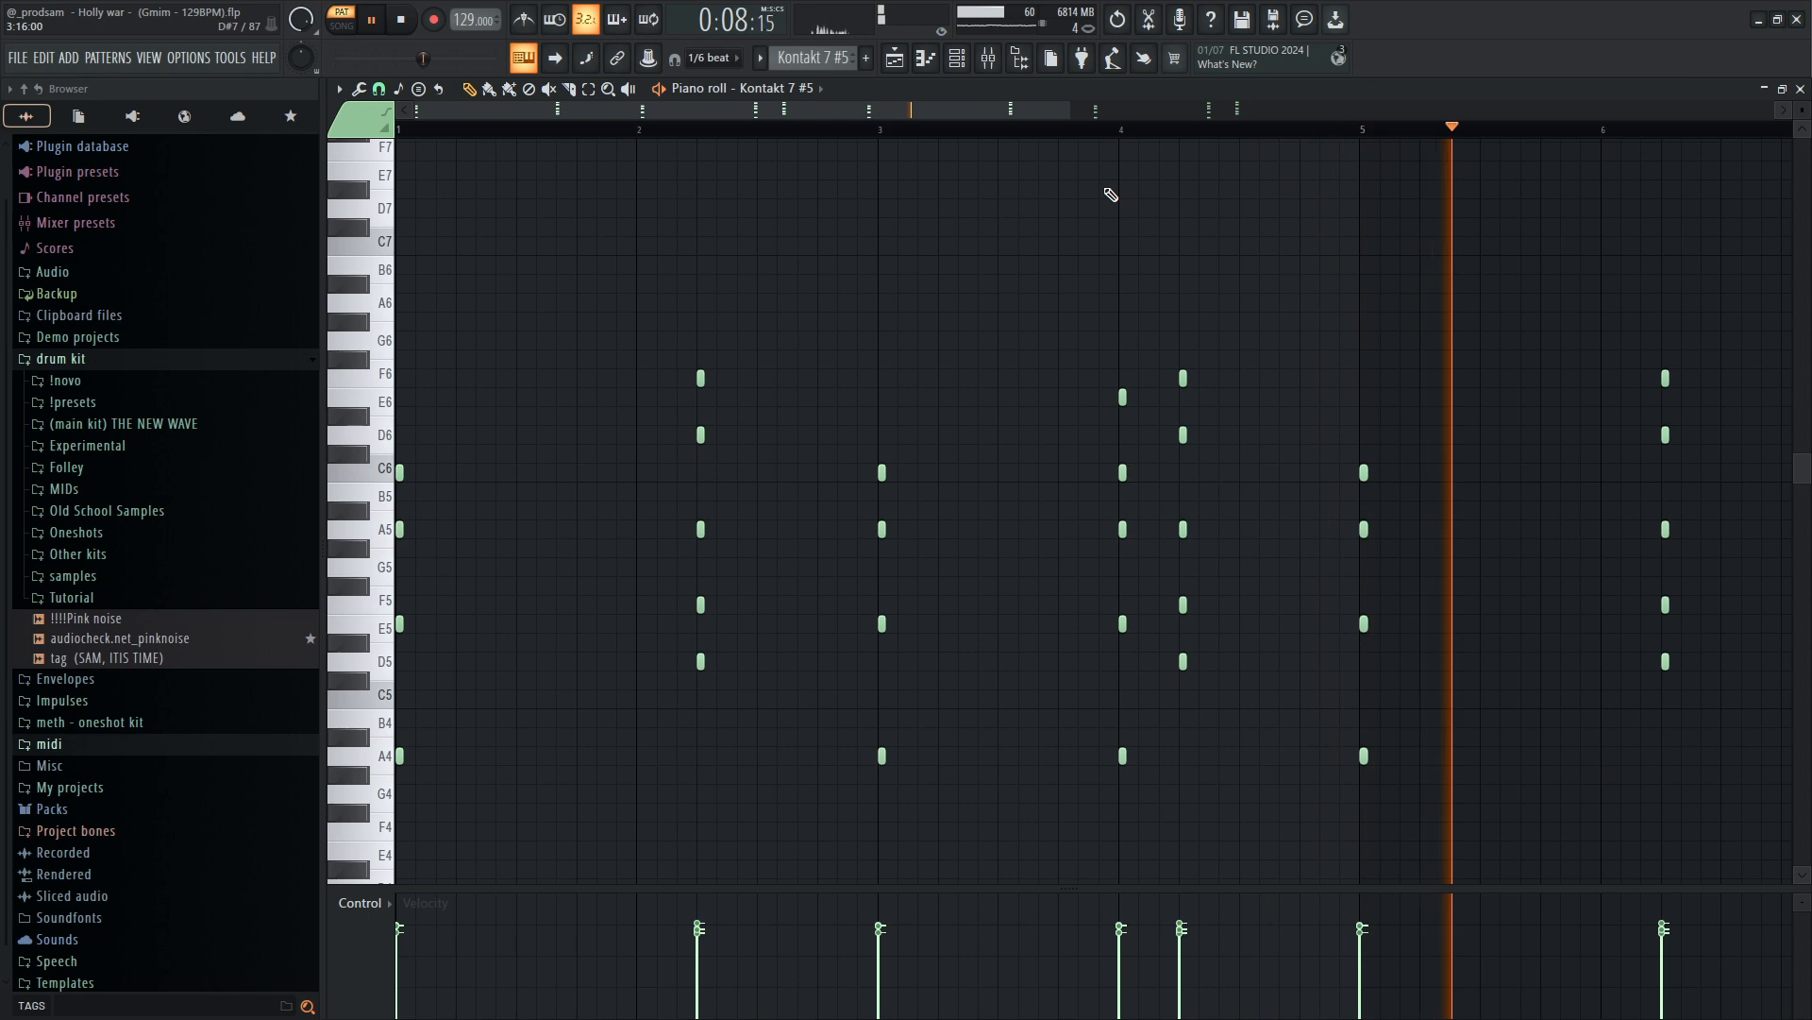
pyautogui.scroll(-3, 1113, 203)
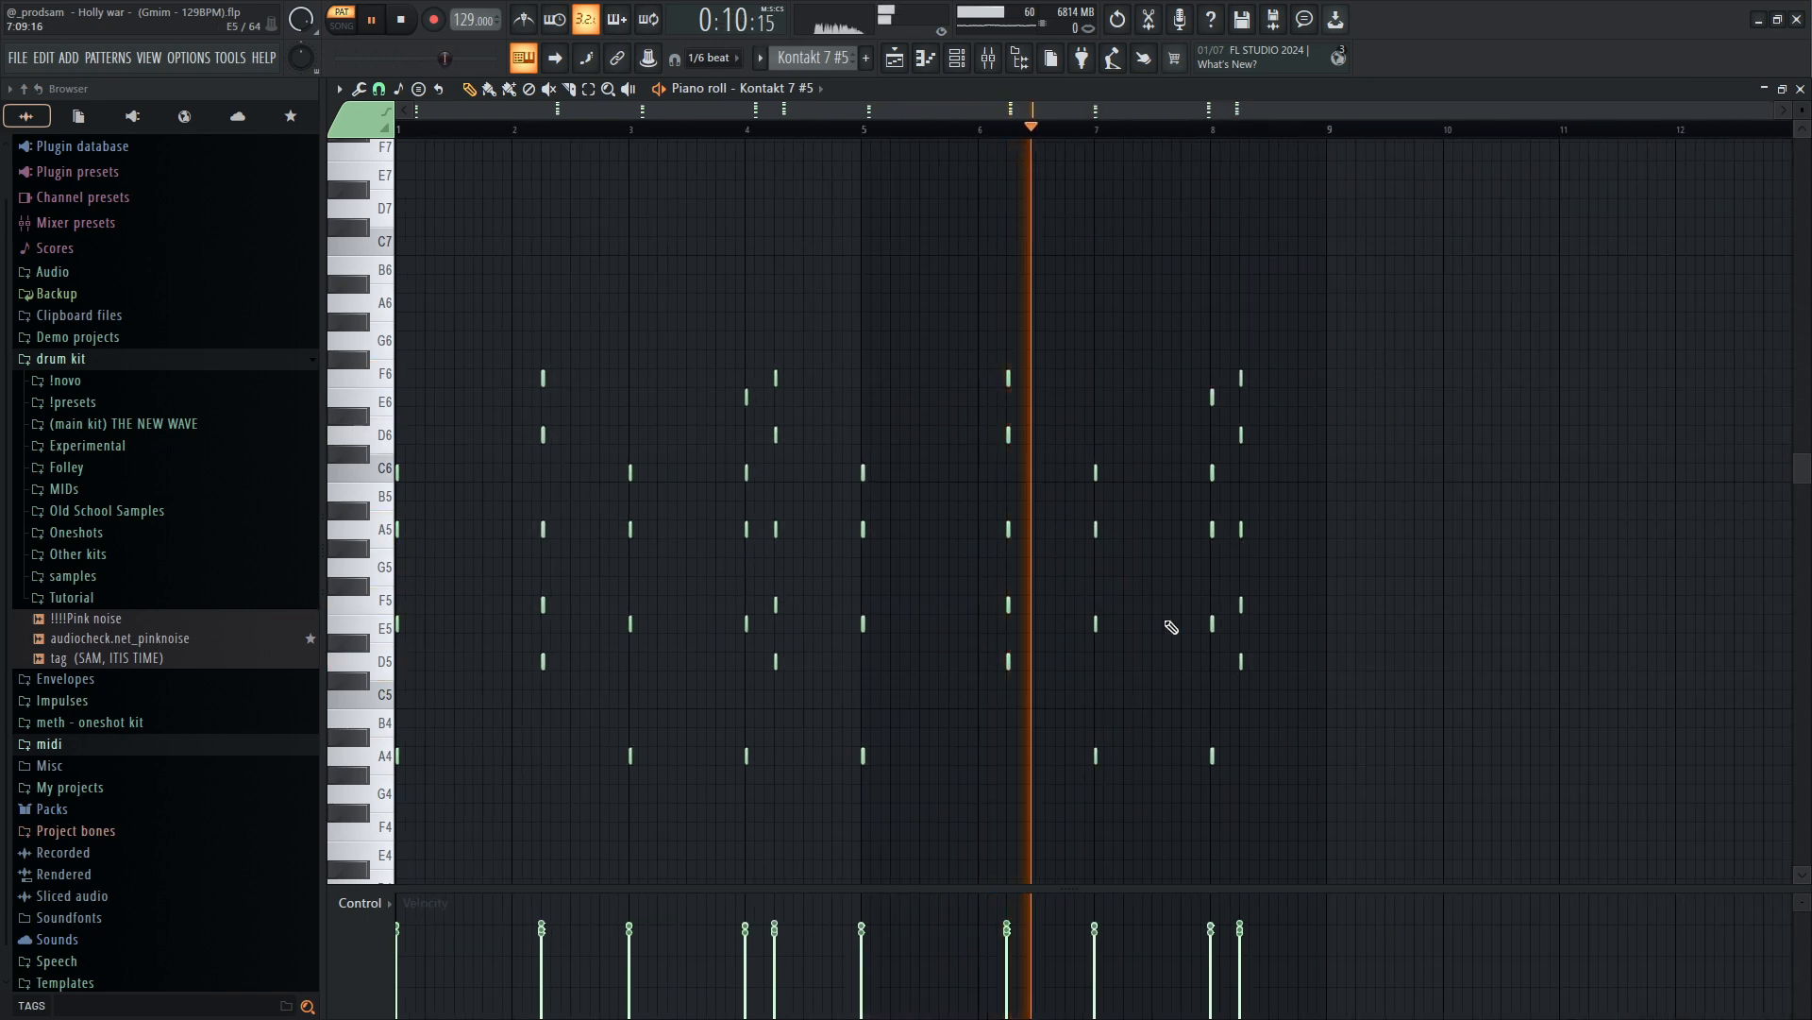
pyautogui.scroll(3, 1174, 627)
pyautogui.moveTo(1443, 762); pyautogui.dragTo(964, 273)
pyautogui.scroll(3, 1152, 441)
pyautogui.scroll(-5, 1153, 441)
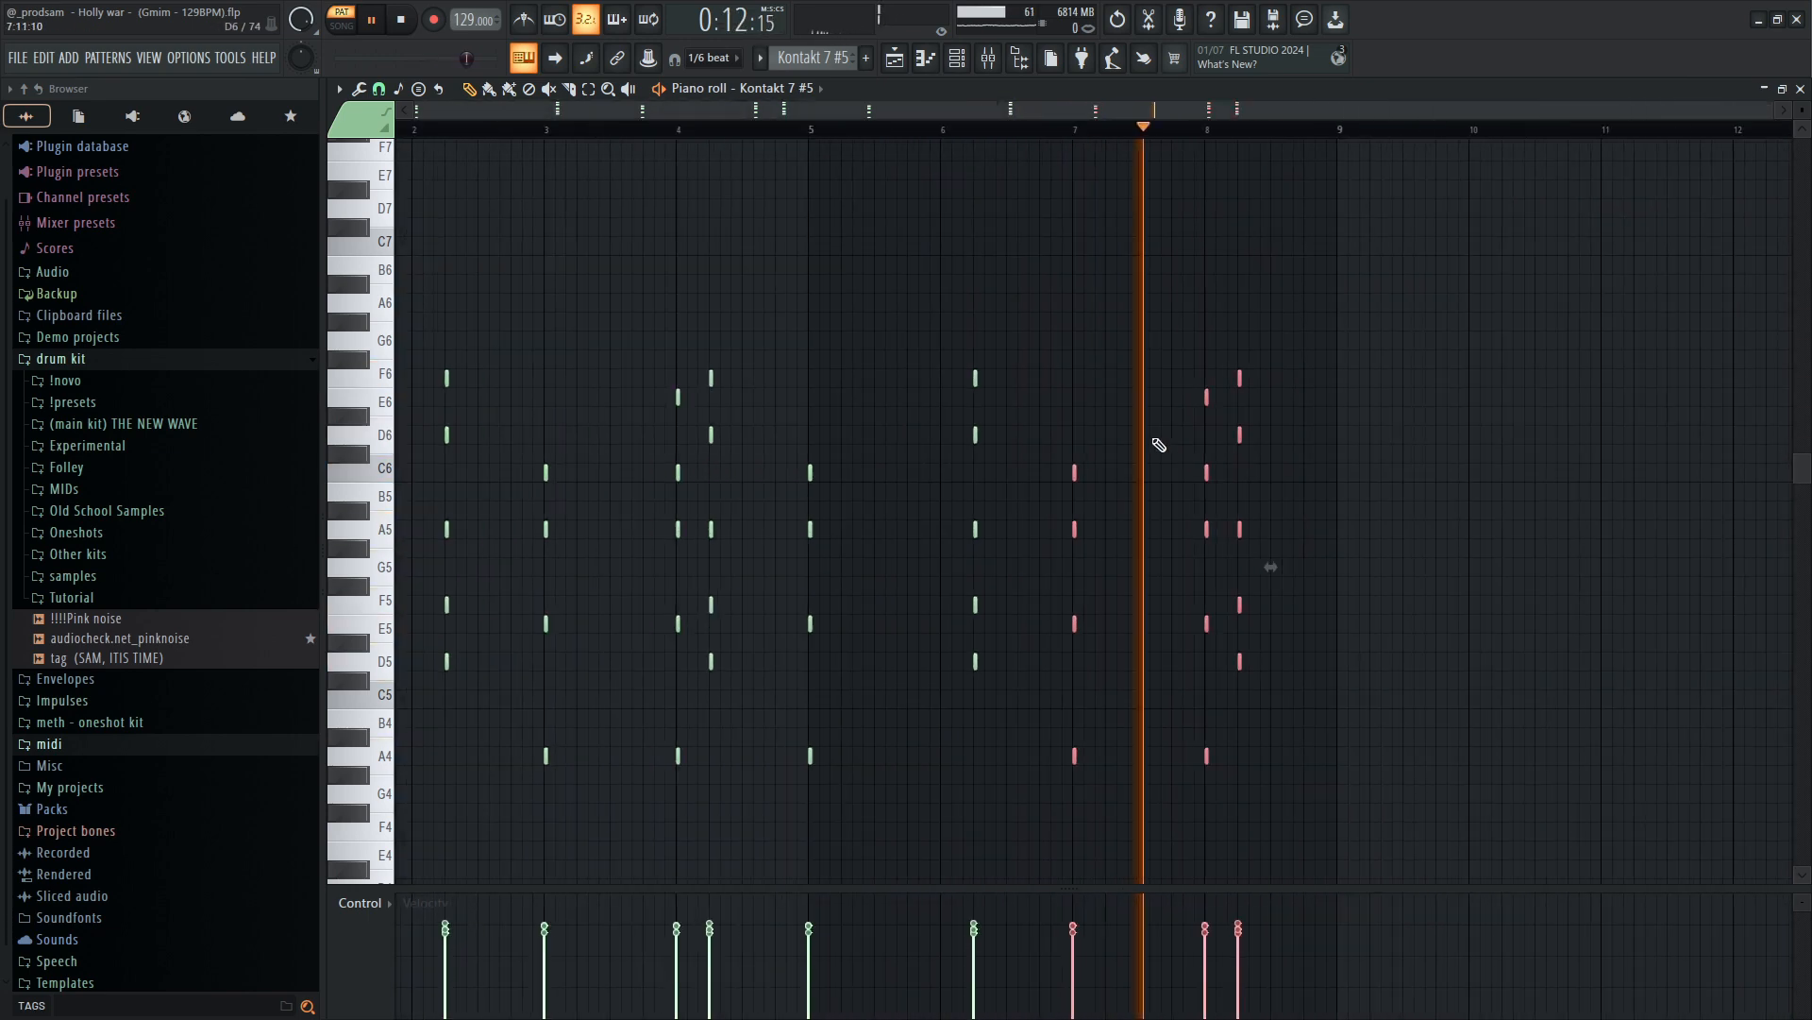
pyautogui.hotkey('ctrl', 'd')
# - Inspect the Fruity Stereo Shaper settings on mixer Insert 7, and close the plugin
pyautogui.click(997, 65)
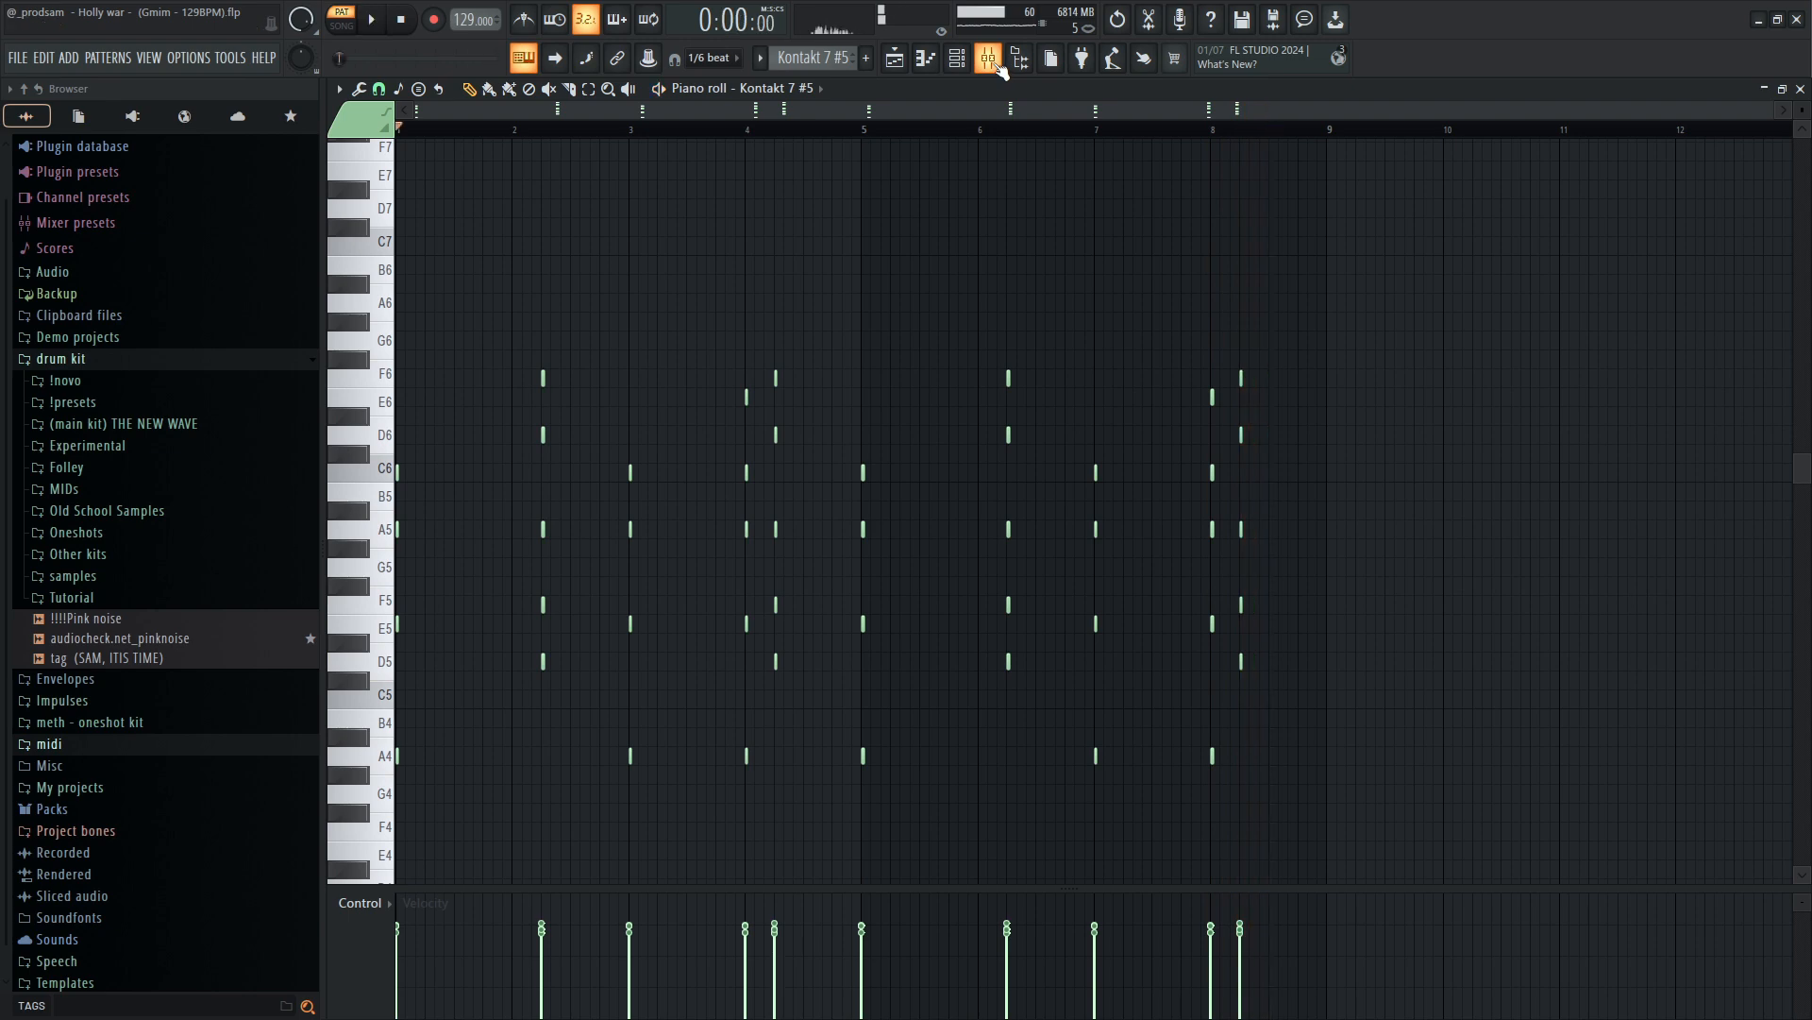
pyautogui.click(744, 514)
pyautogui.click(721, 486)
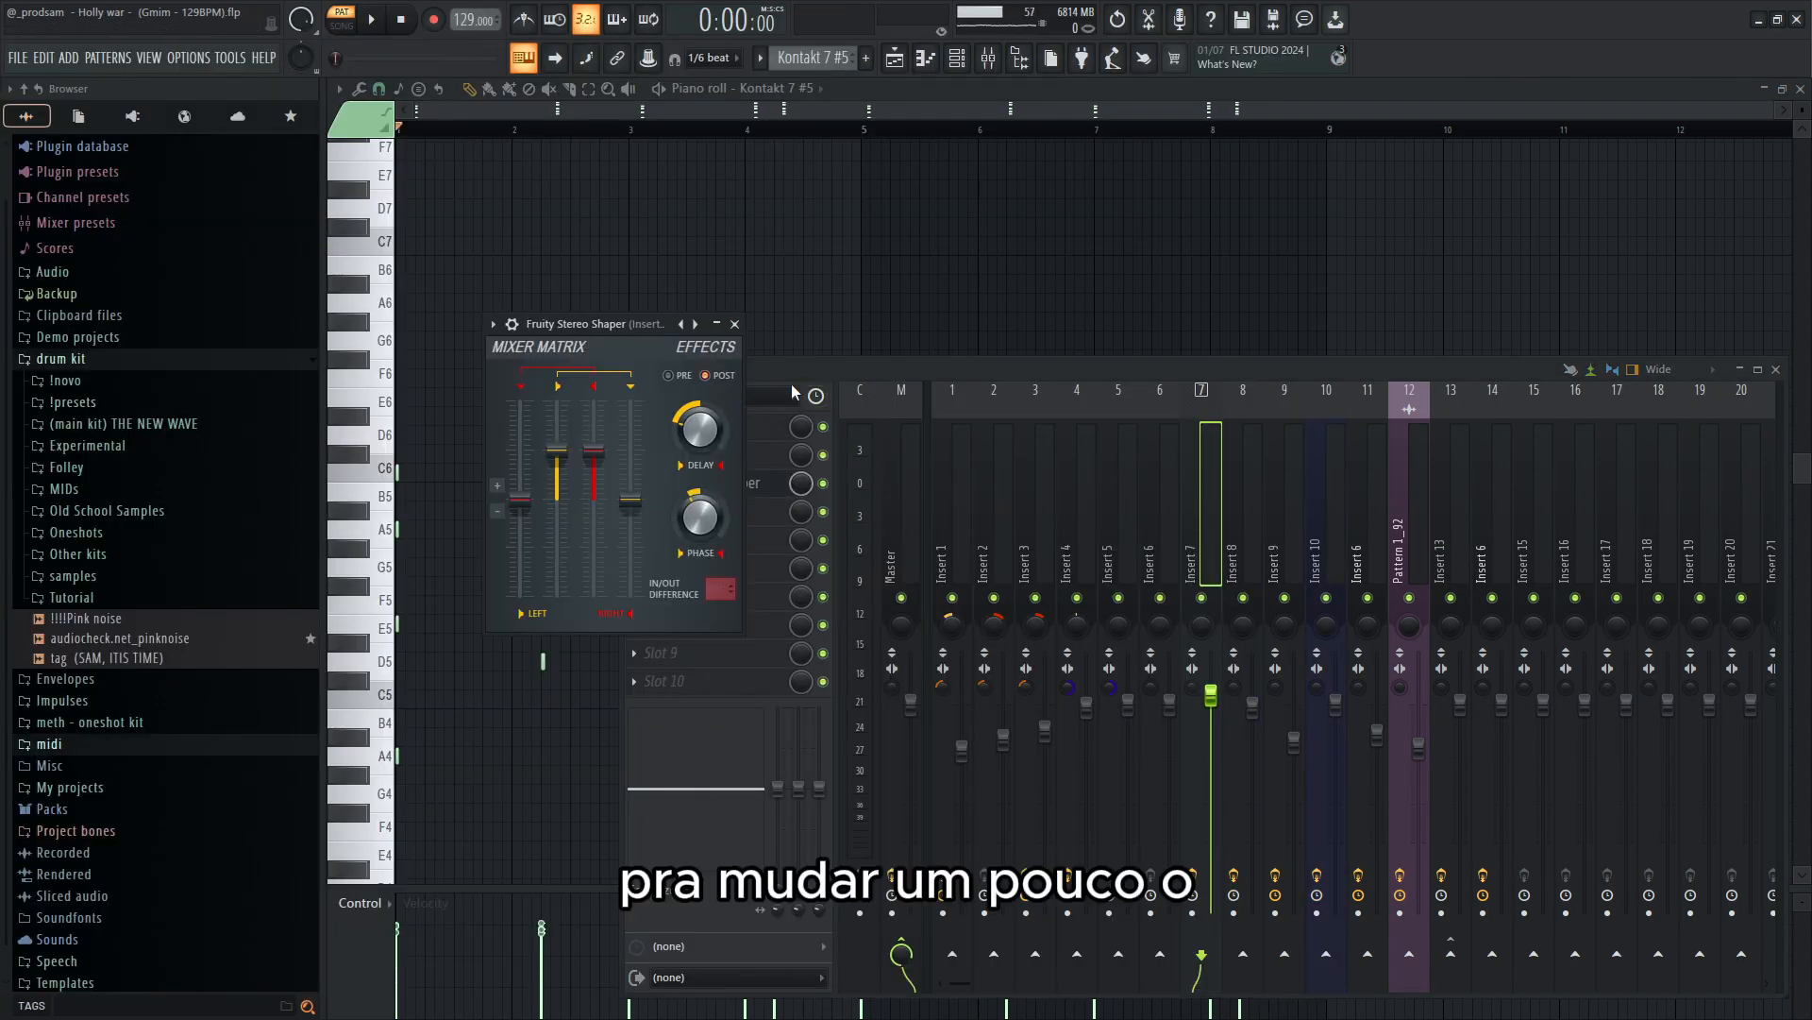
pyautogui.click(734, 323)
pyautogui.press('Escape')
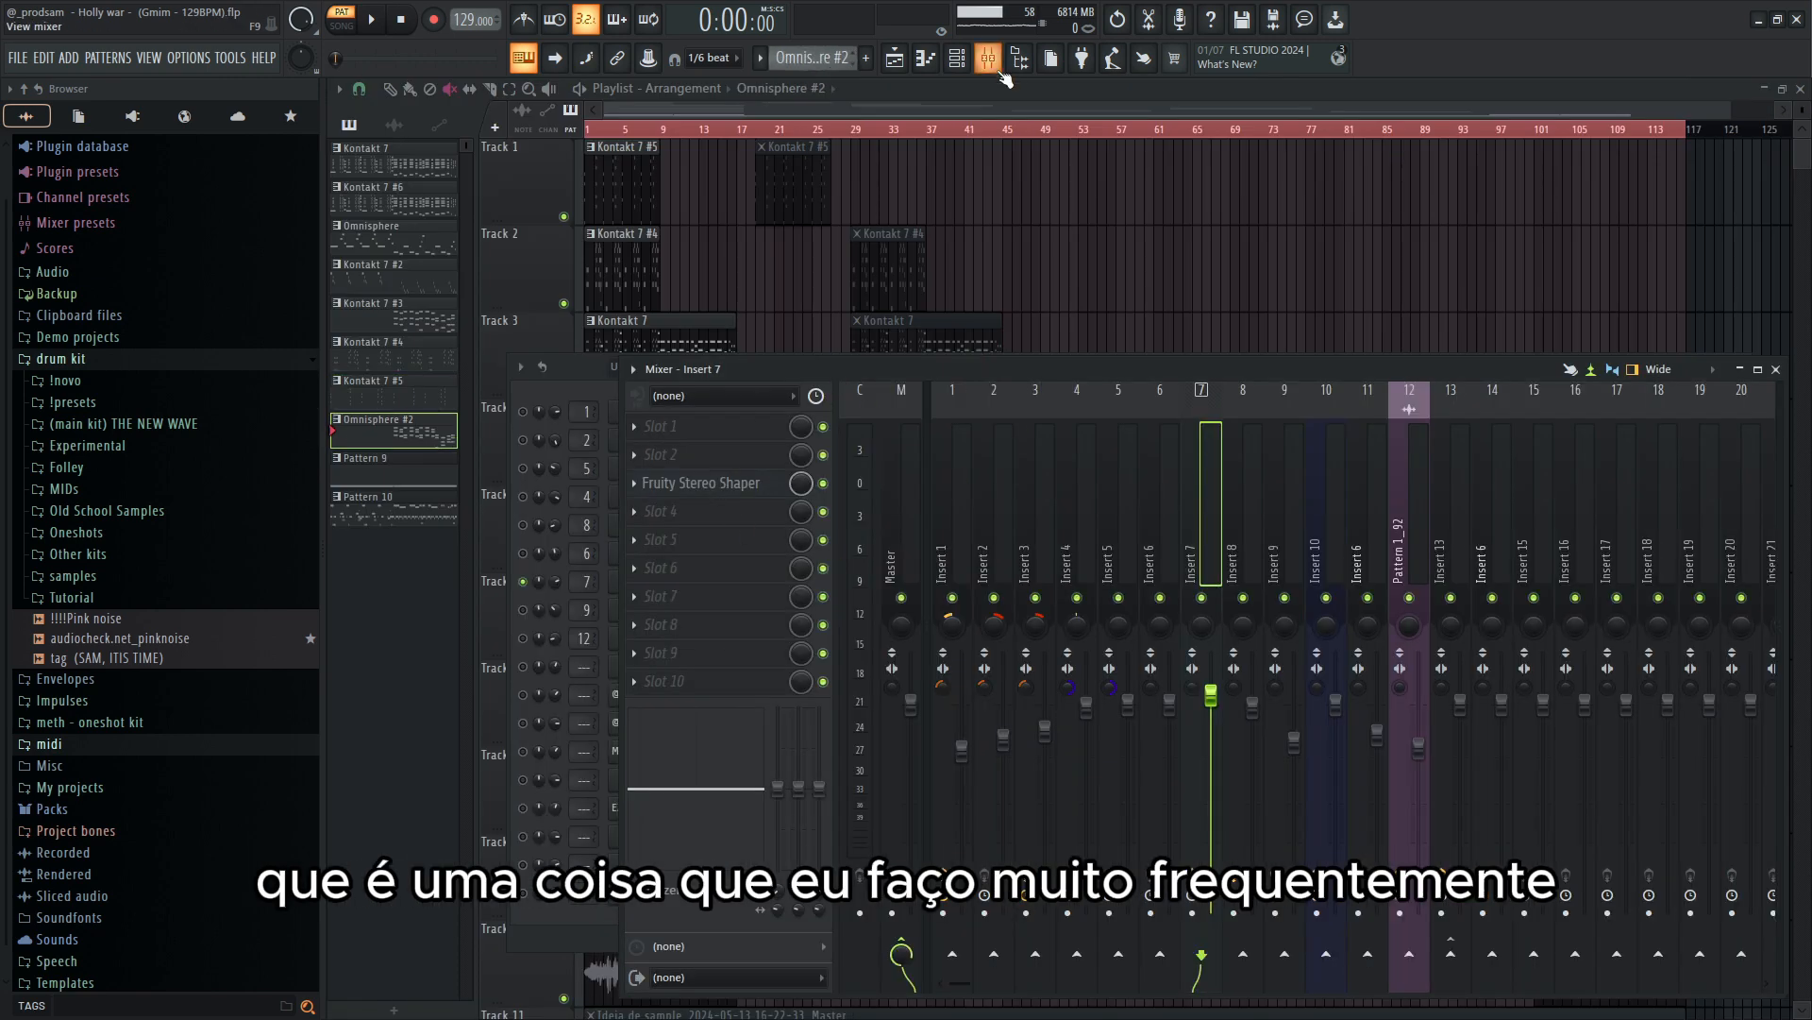
# - Inspect the Hollywood Studio String Section patch loaded in the Omnisphere #2 channel, and close the instrument
pyautogui.click(960, 57)
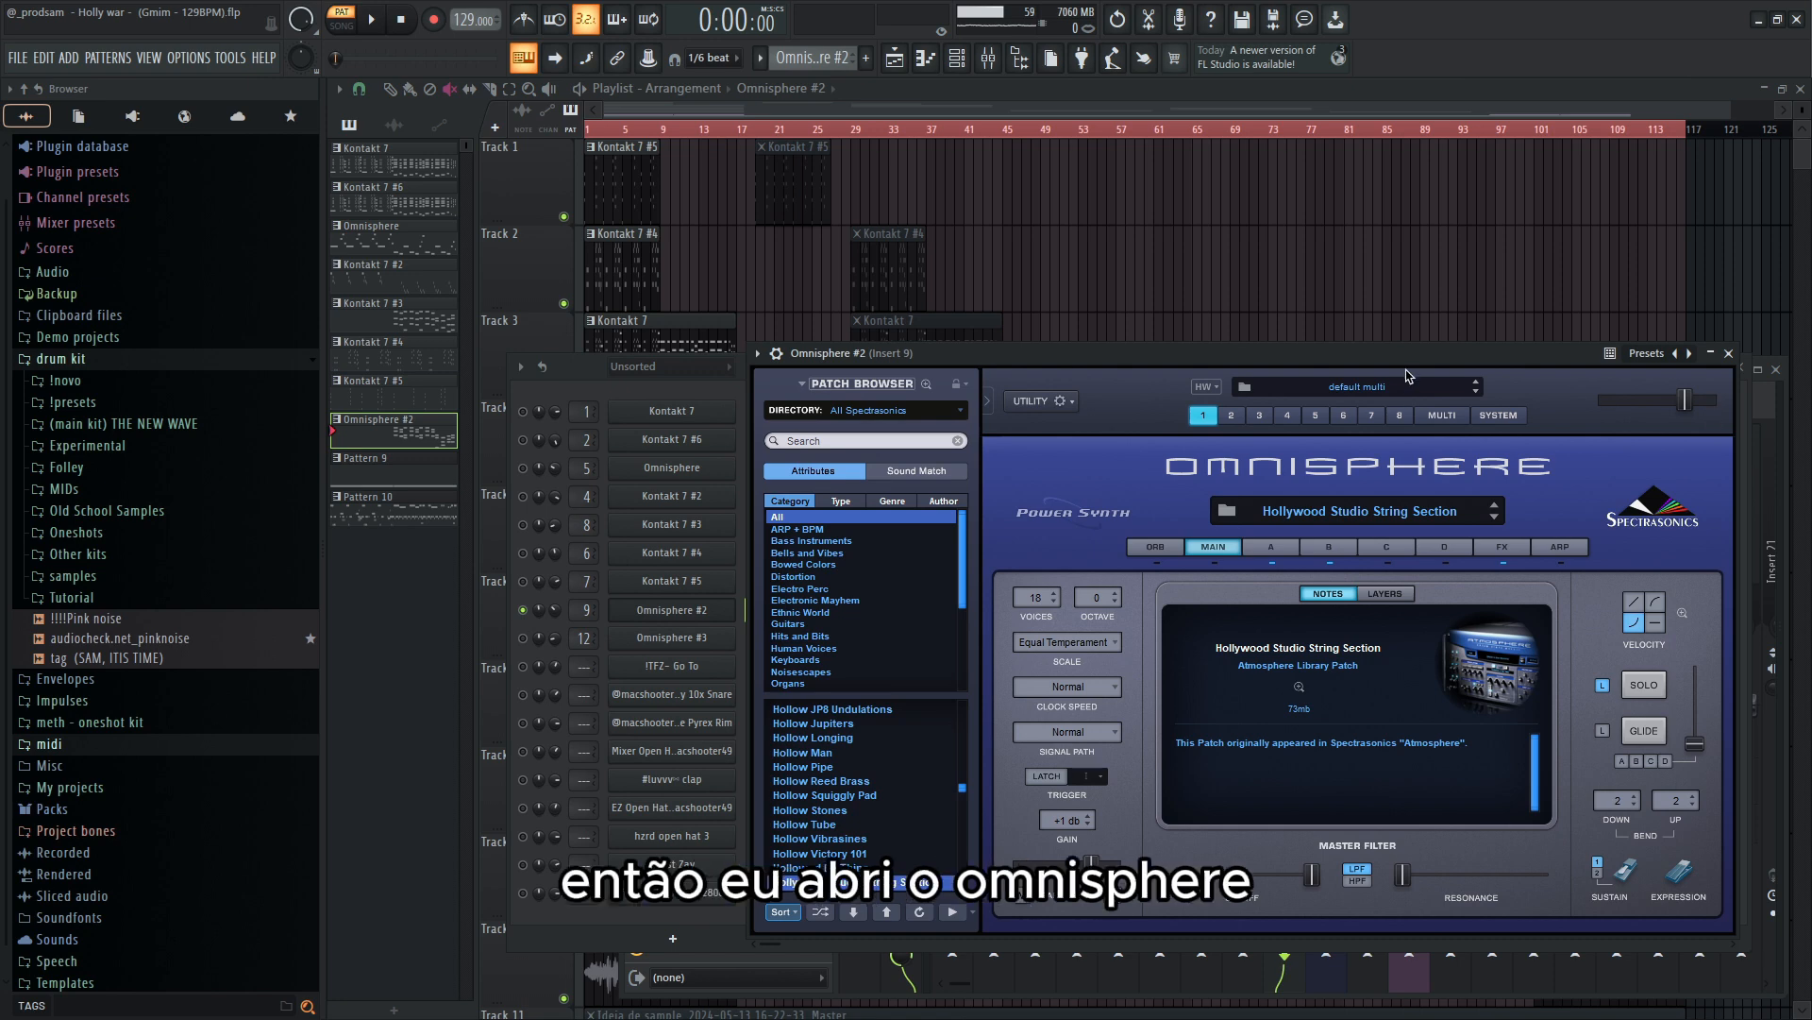
pyautogui.moveTo(1411, 359); pyautogui.dragTo(1330, 258)
pyautogui.scroll(-2, 810, 708)
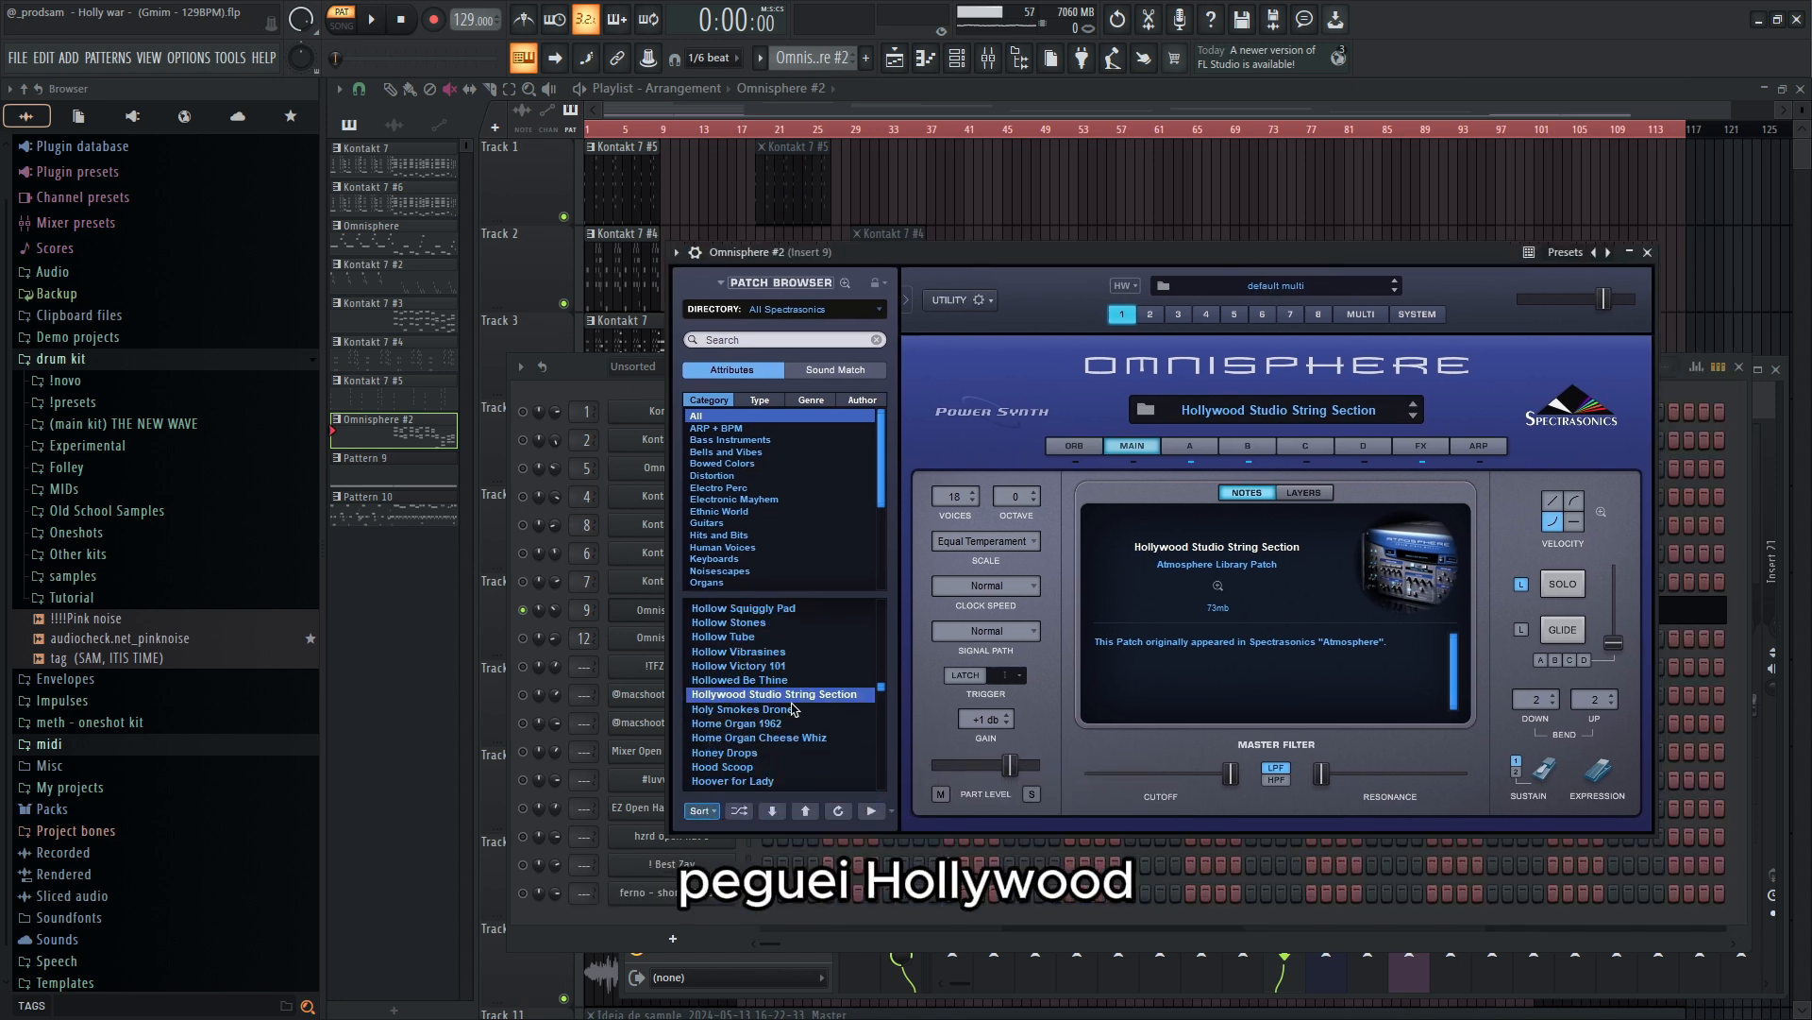
pyautogui.click(1648, 252)
# - Open the Omnisphere #2 notes in the piano roll, and highlight the string layer's chords from bar 9 to bar 16
pyautogui.rightClick(651, 609)
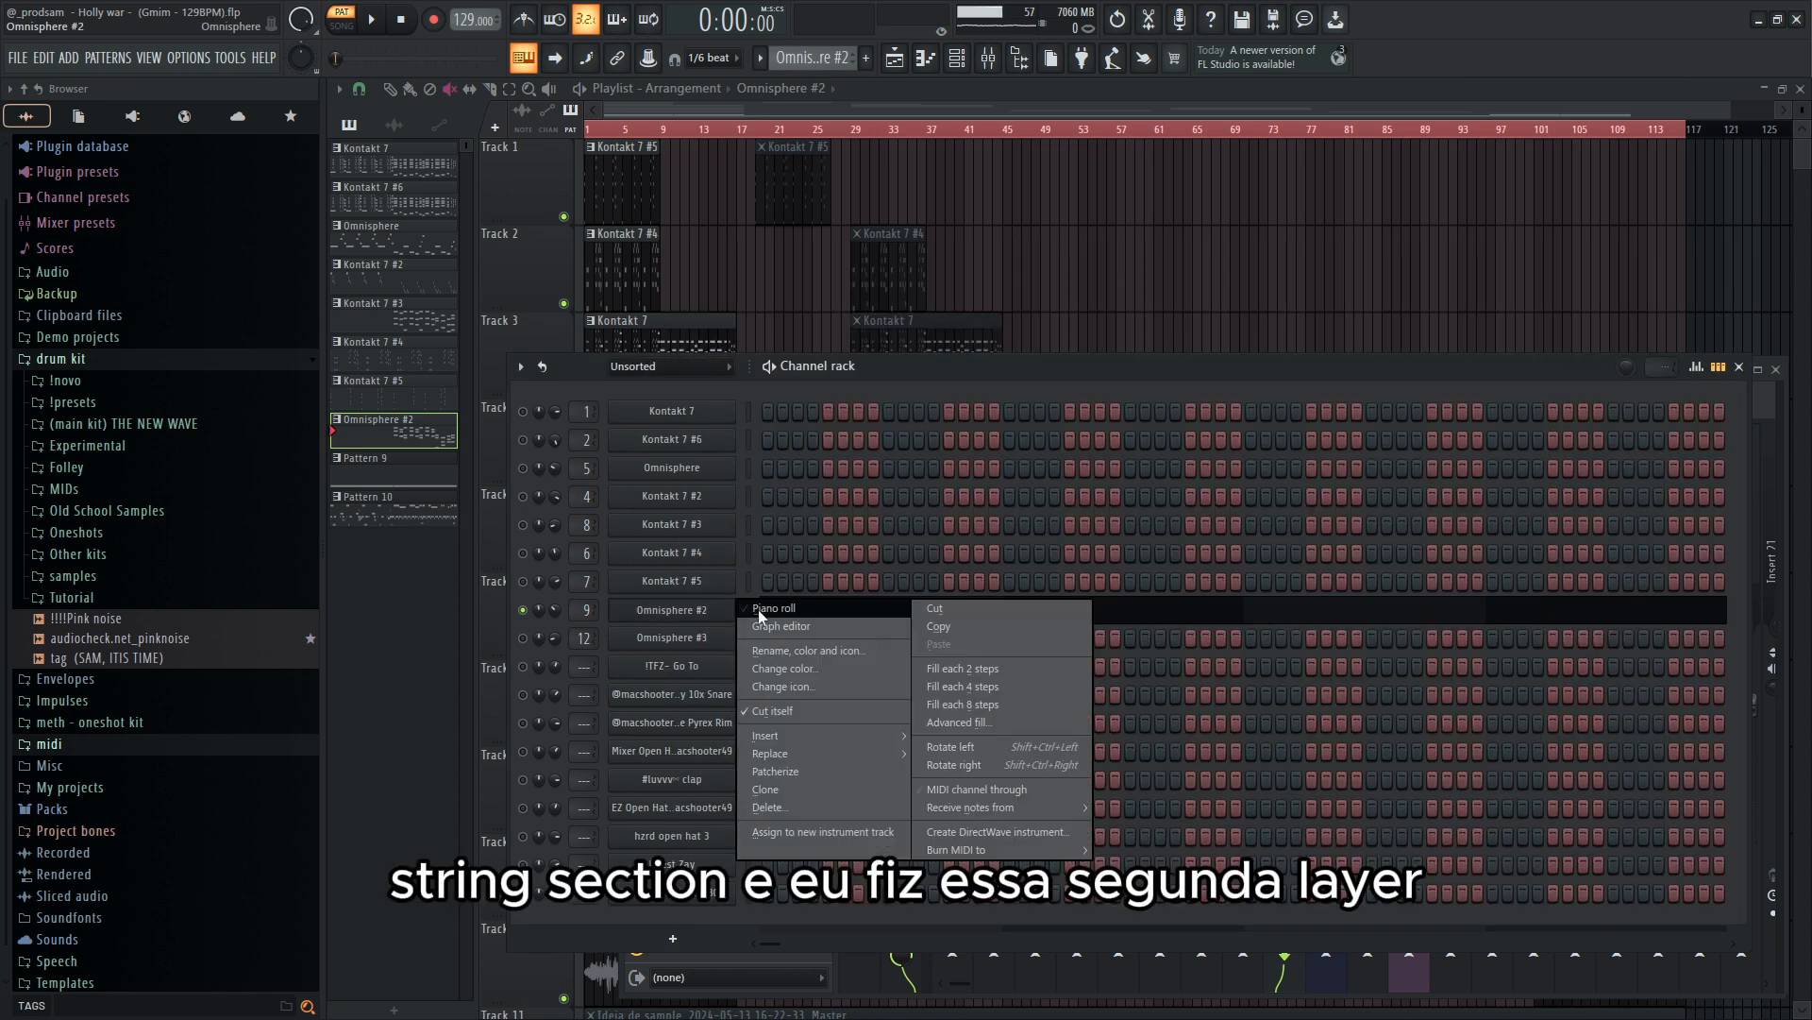
pyautogui.click(925, 609)
pyautogui.scroll(-4, 825, 616)
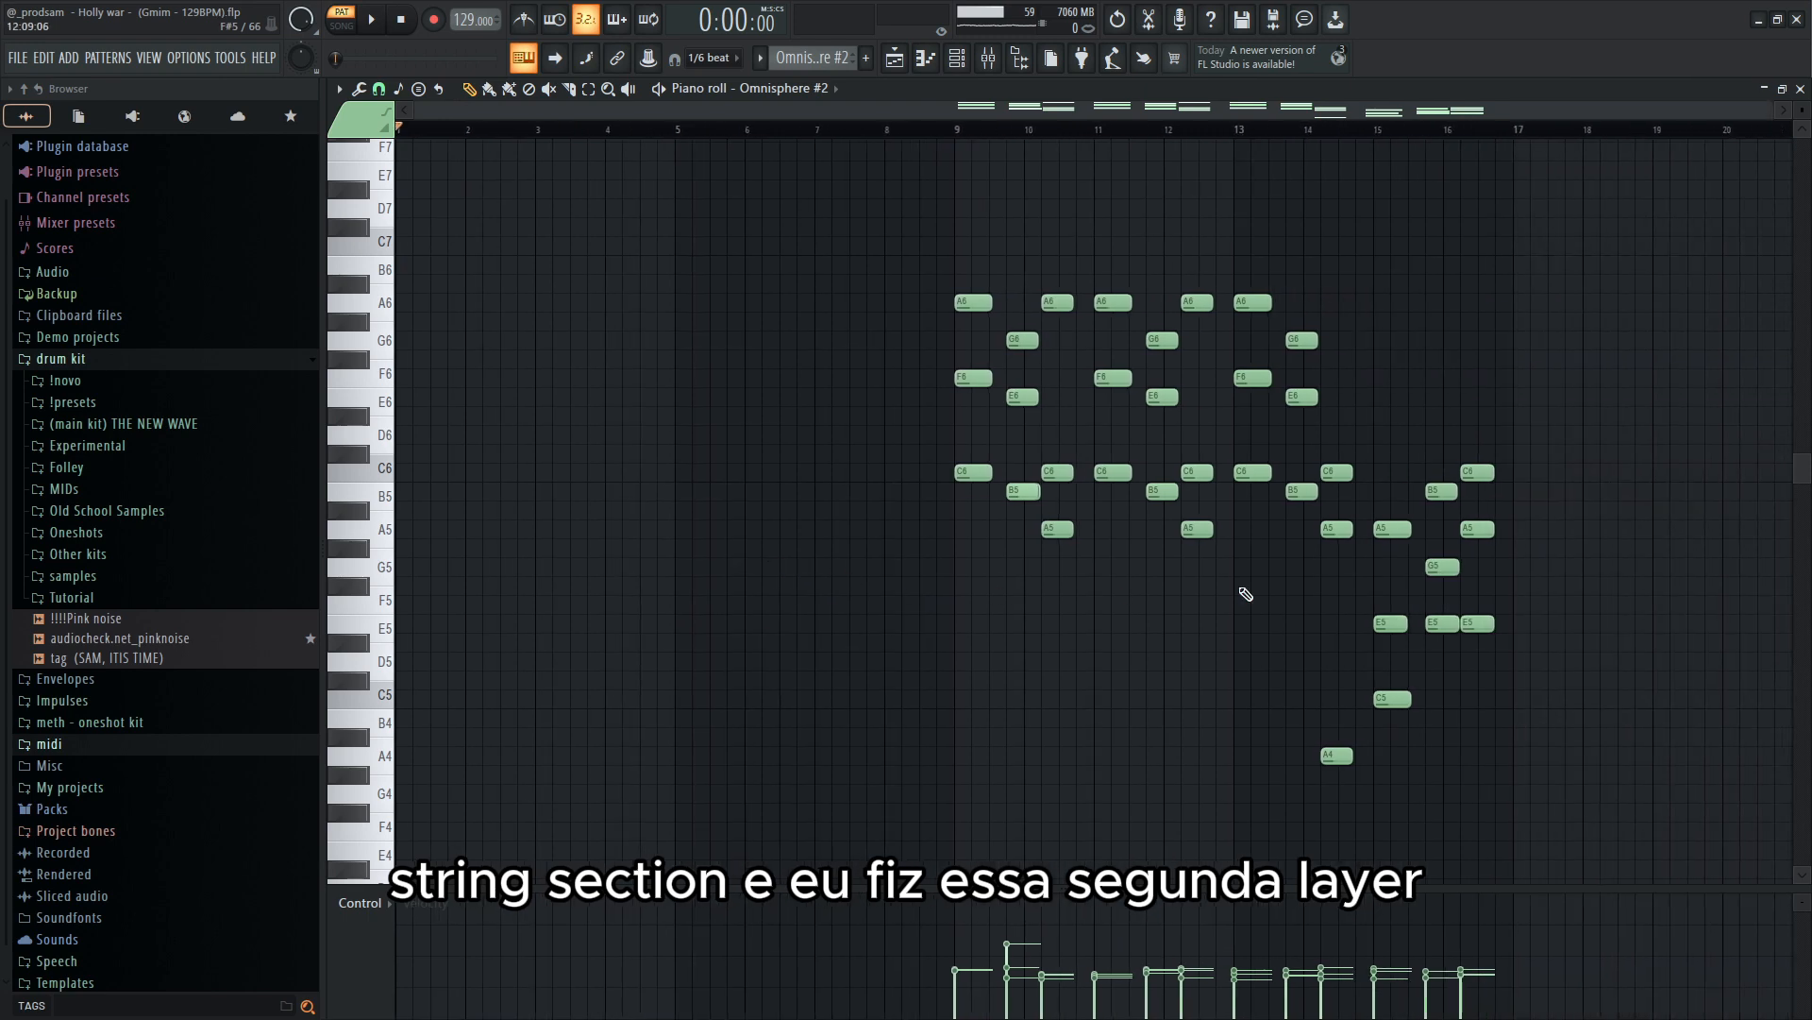
pyautogui.hotkey('ctrl', 'a')
pyautogui.scroll(-1, 1195, 567)
pyautogui.moveTo(1661, 834); pyautogui.dragTo(796, 214)
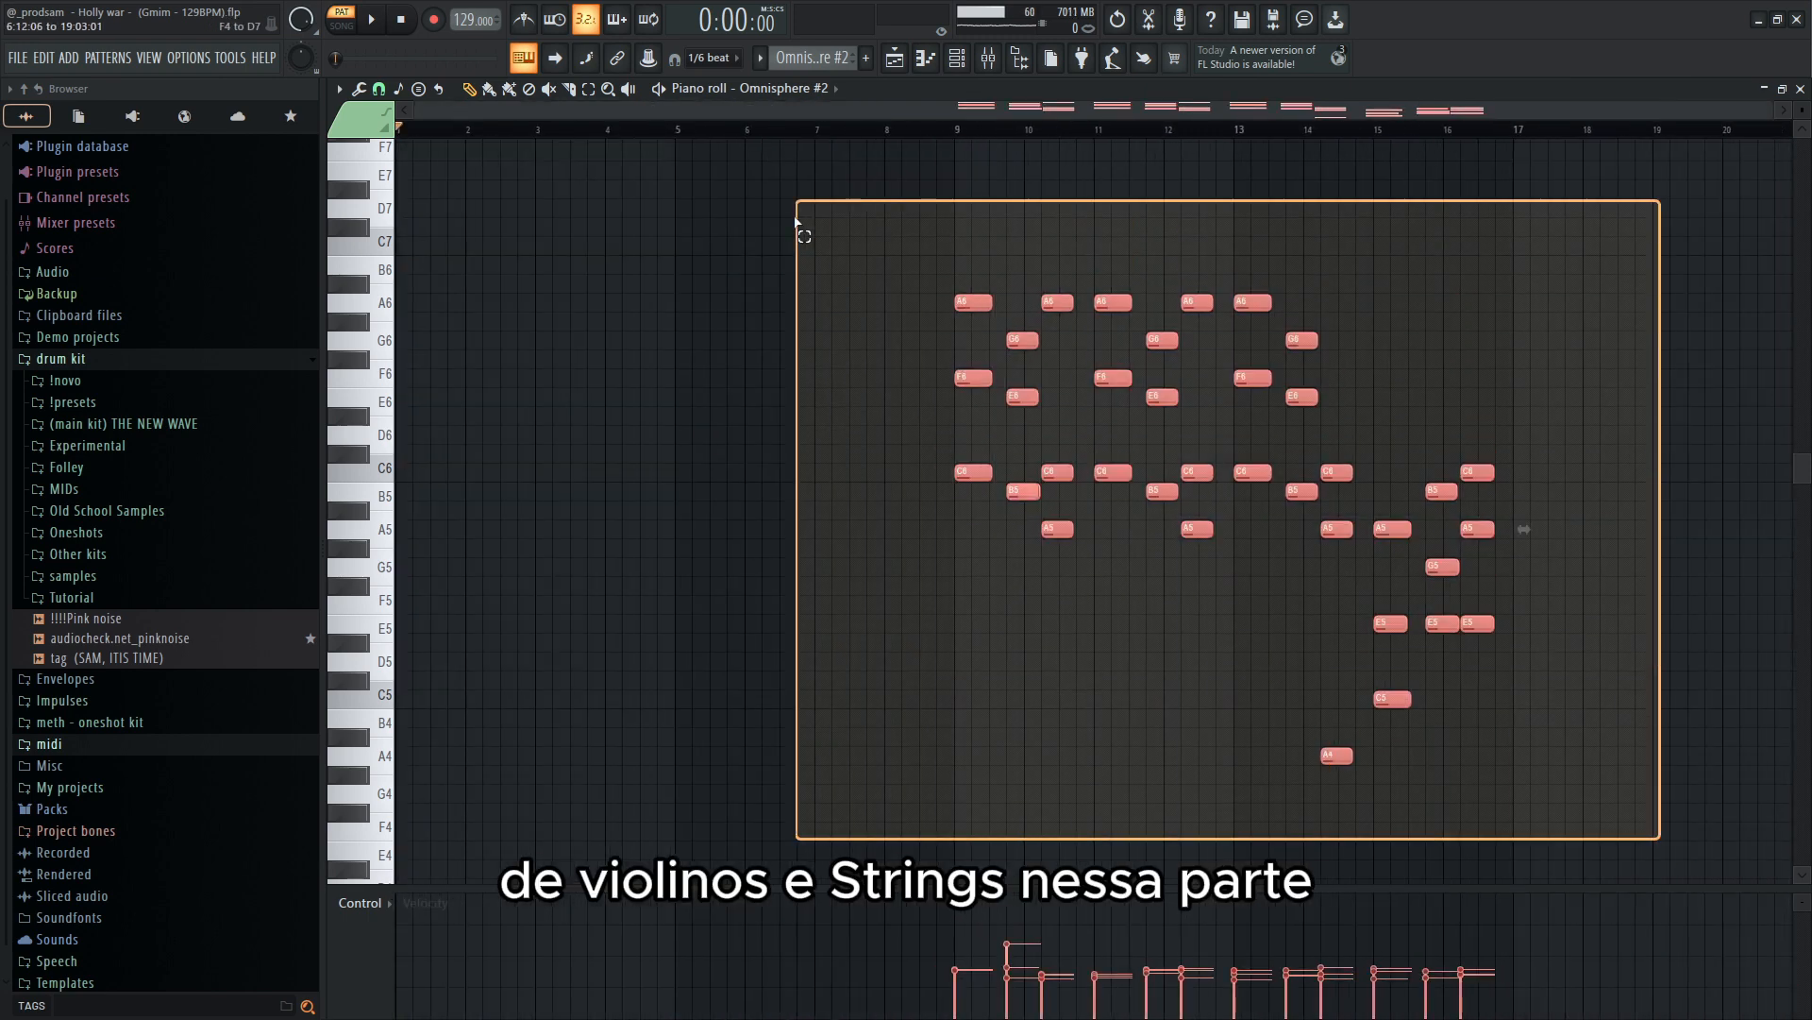
pyautogui.scroll(5, 1254, 481)
pyautogui.keyDown('ctrl'); pyautogui.click(649, 218); pyautogui.keyUp('ctrl')
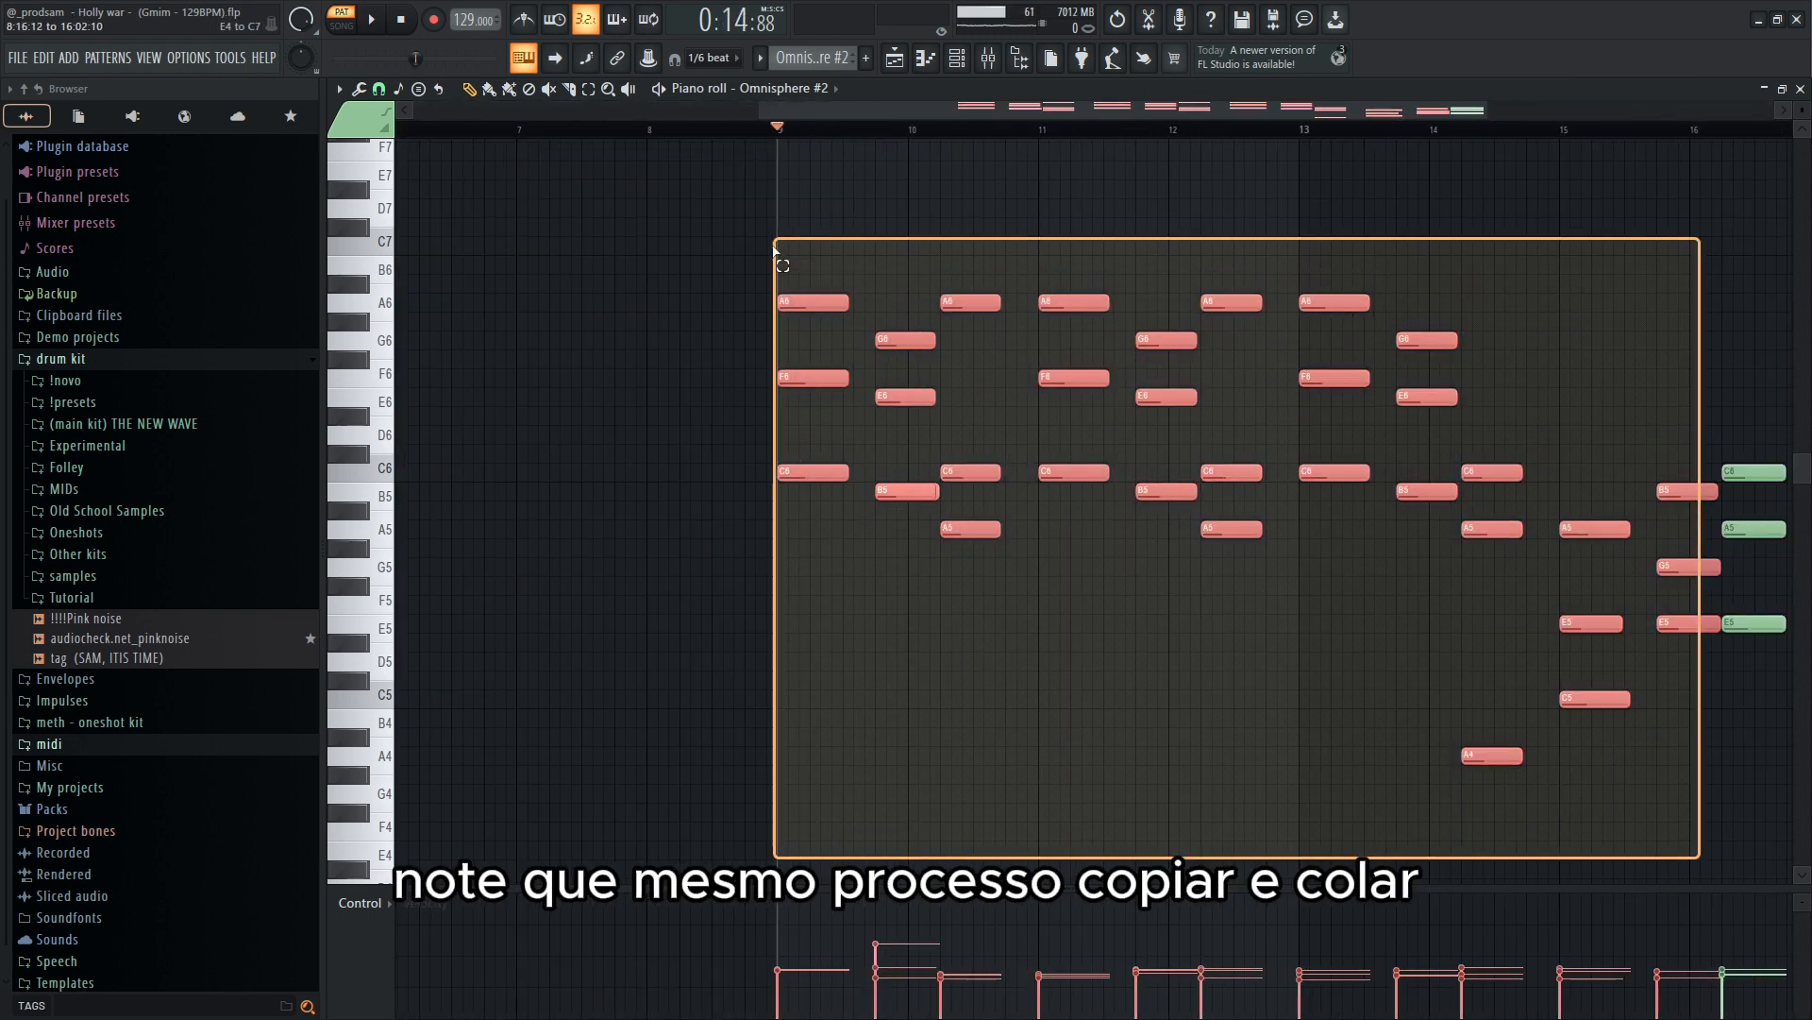
pyautogui.moveTo(774, 237); pyautogui.dragTo(772, 236)
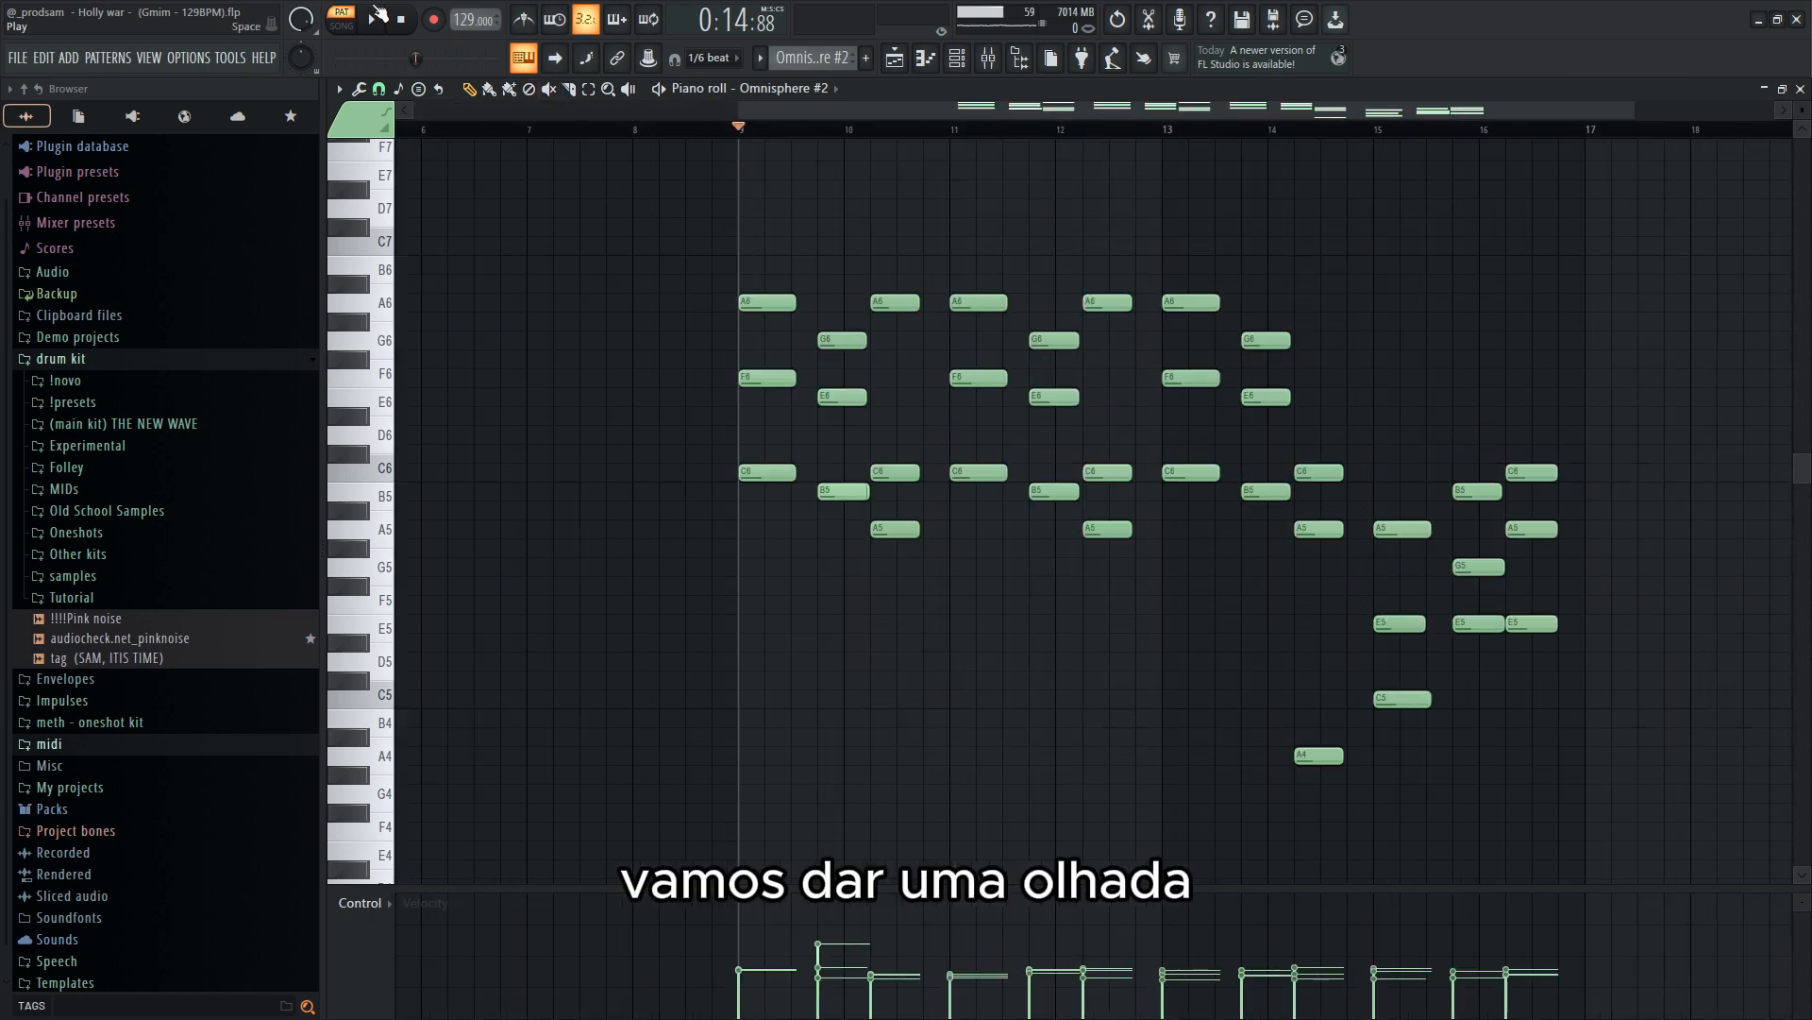
# - Play the Omnisphere #2 string layer from bar 9 through bar 16, and stop playback
pyautogui.click(378, 18)
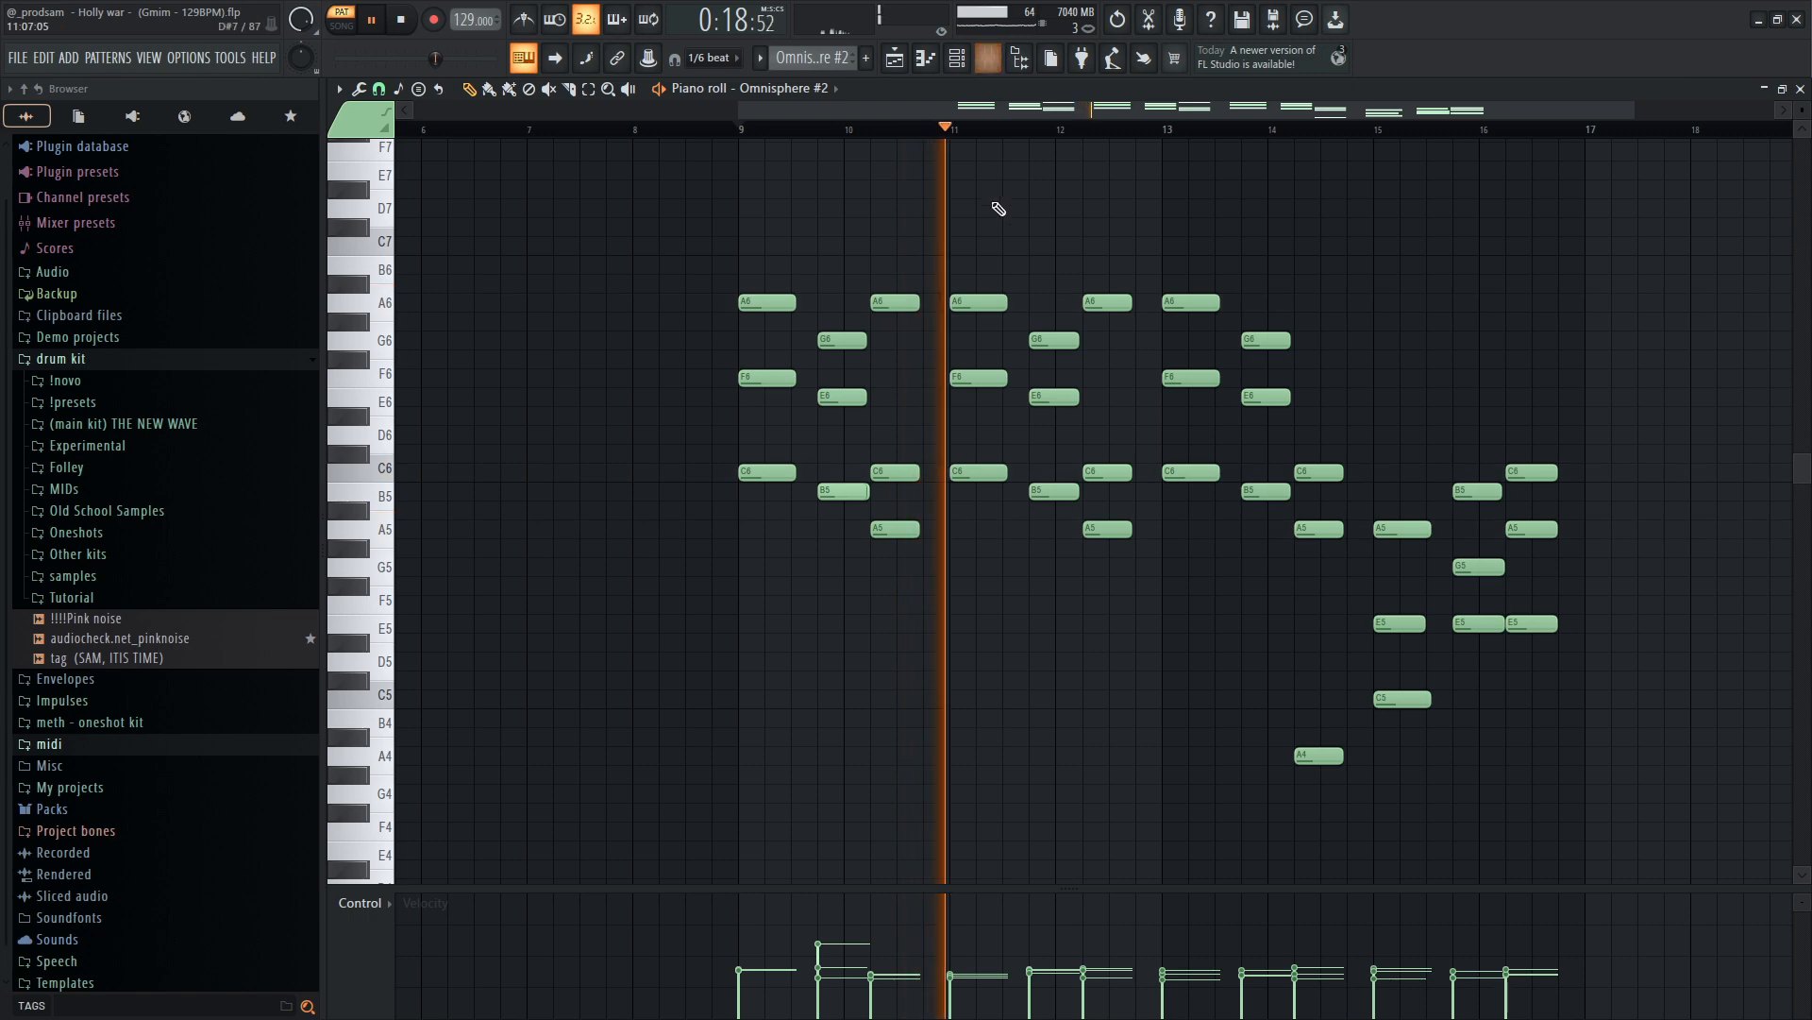
pyautogui.scroll(4, 923, 505)
pyautogui.scroll(-5, 924, 529)
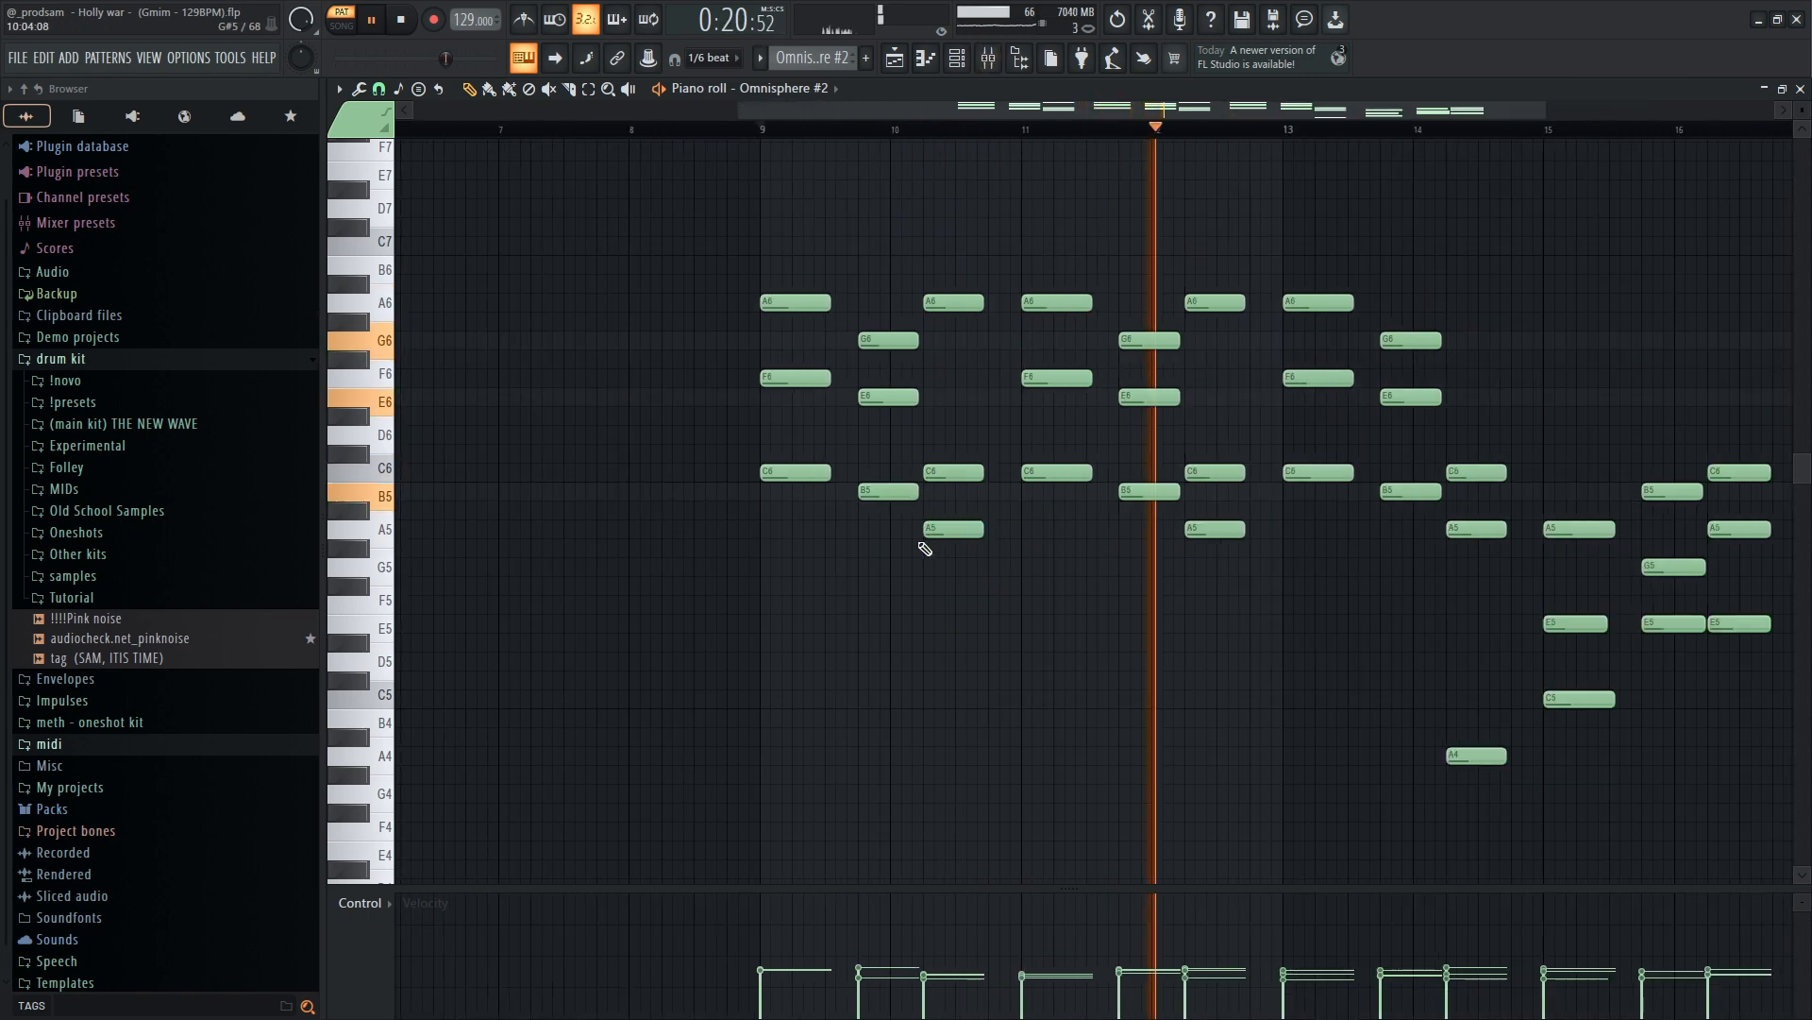
pyautogui.scroll(1, 1510, 587)
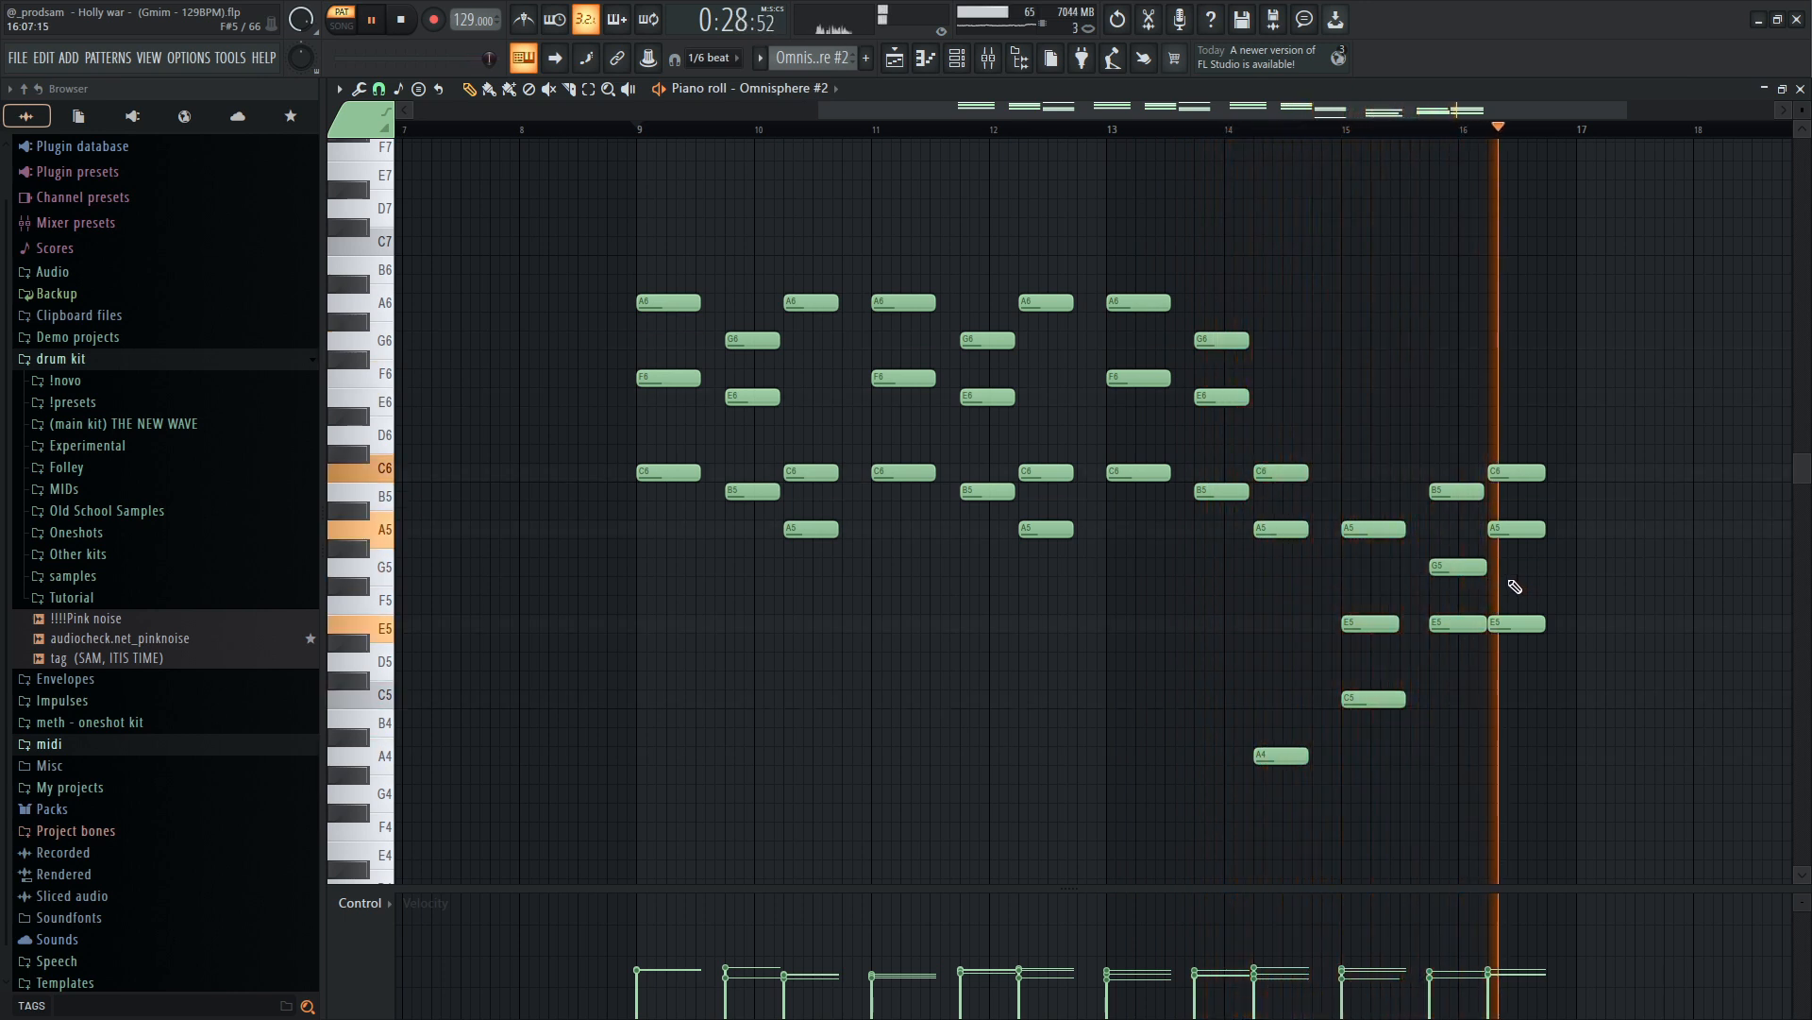
pyautogui.press('space')
# - Close the piano roll, and inspect the Fruity Parametric EQ 2 curve on mixer Insert 9
pyautogui.click(1800, 89)
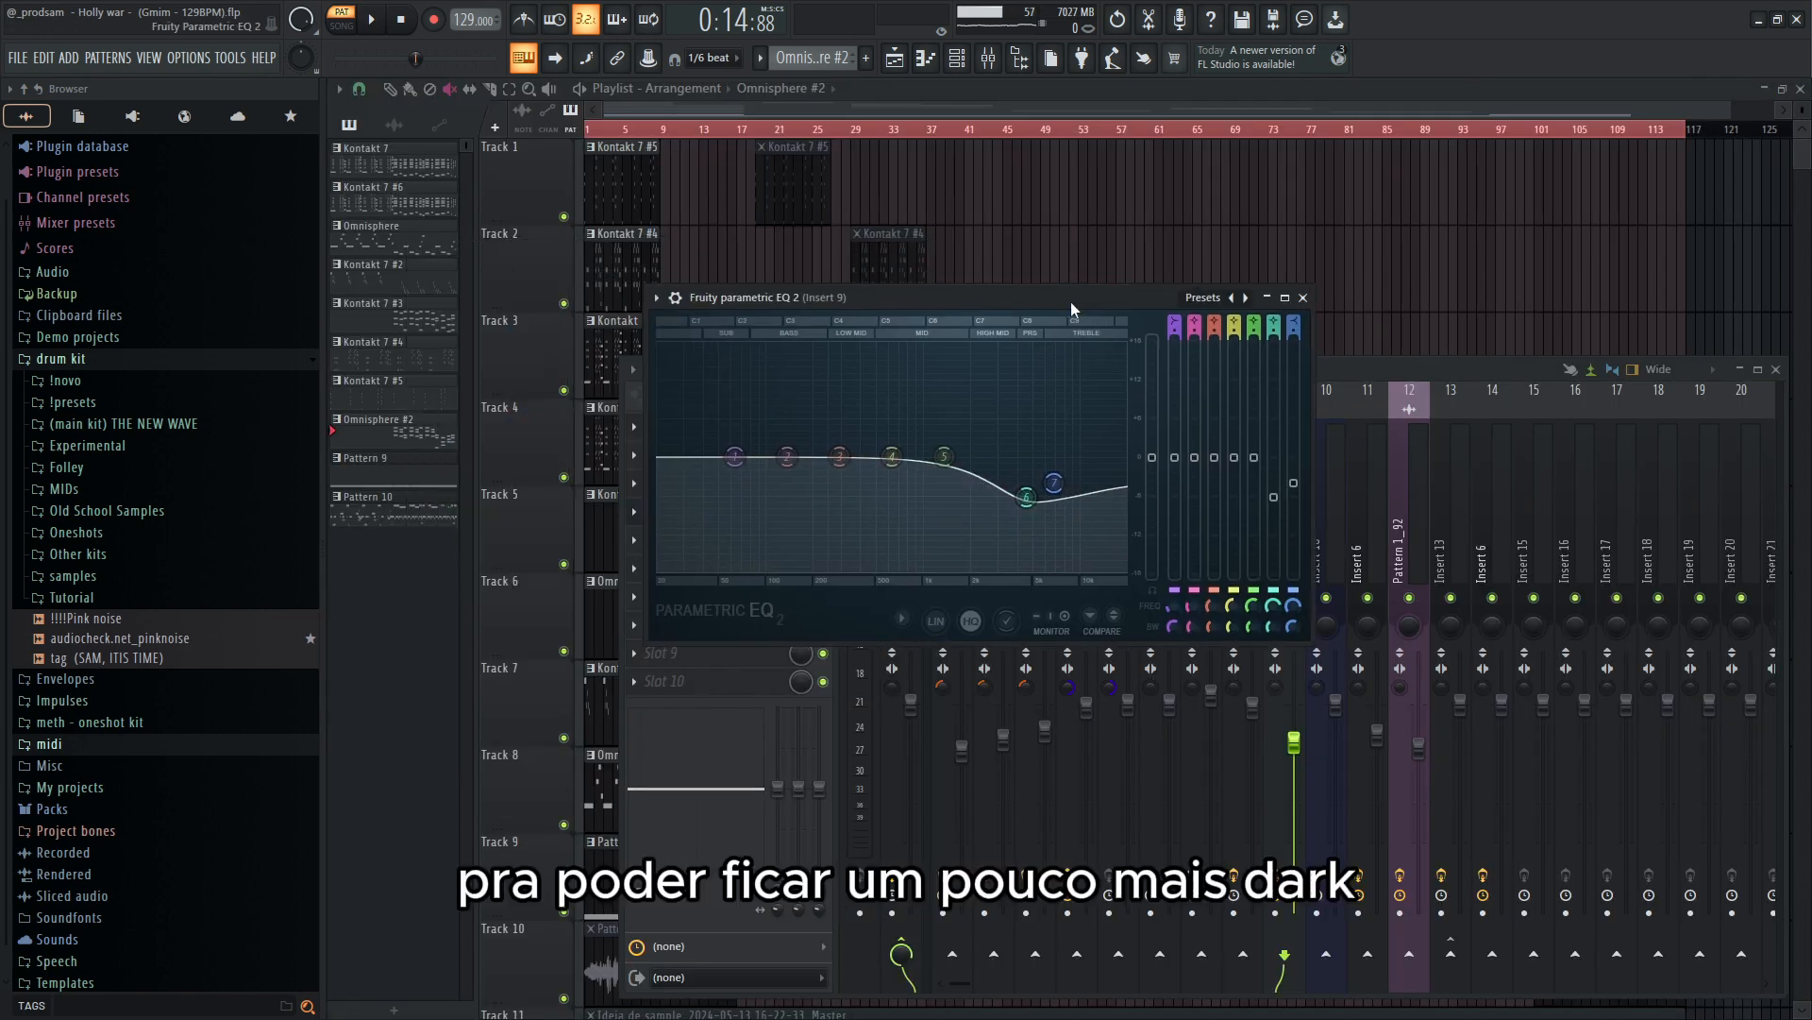
pyautogui.moveTo(835, 250); pyautogui.dragTo(1070, 303)
pyautogui.press('F6')
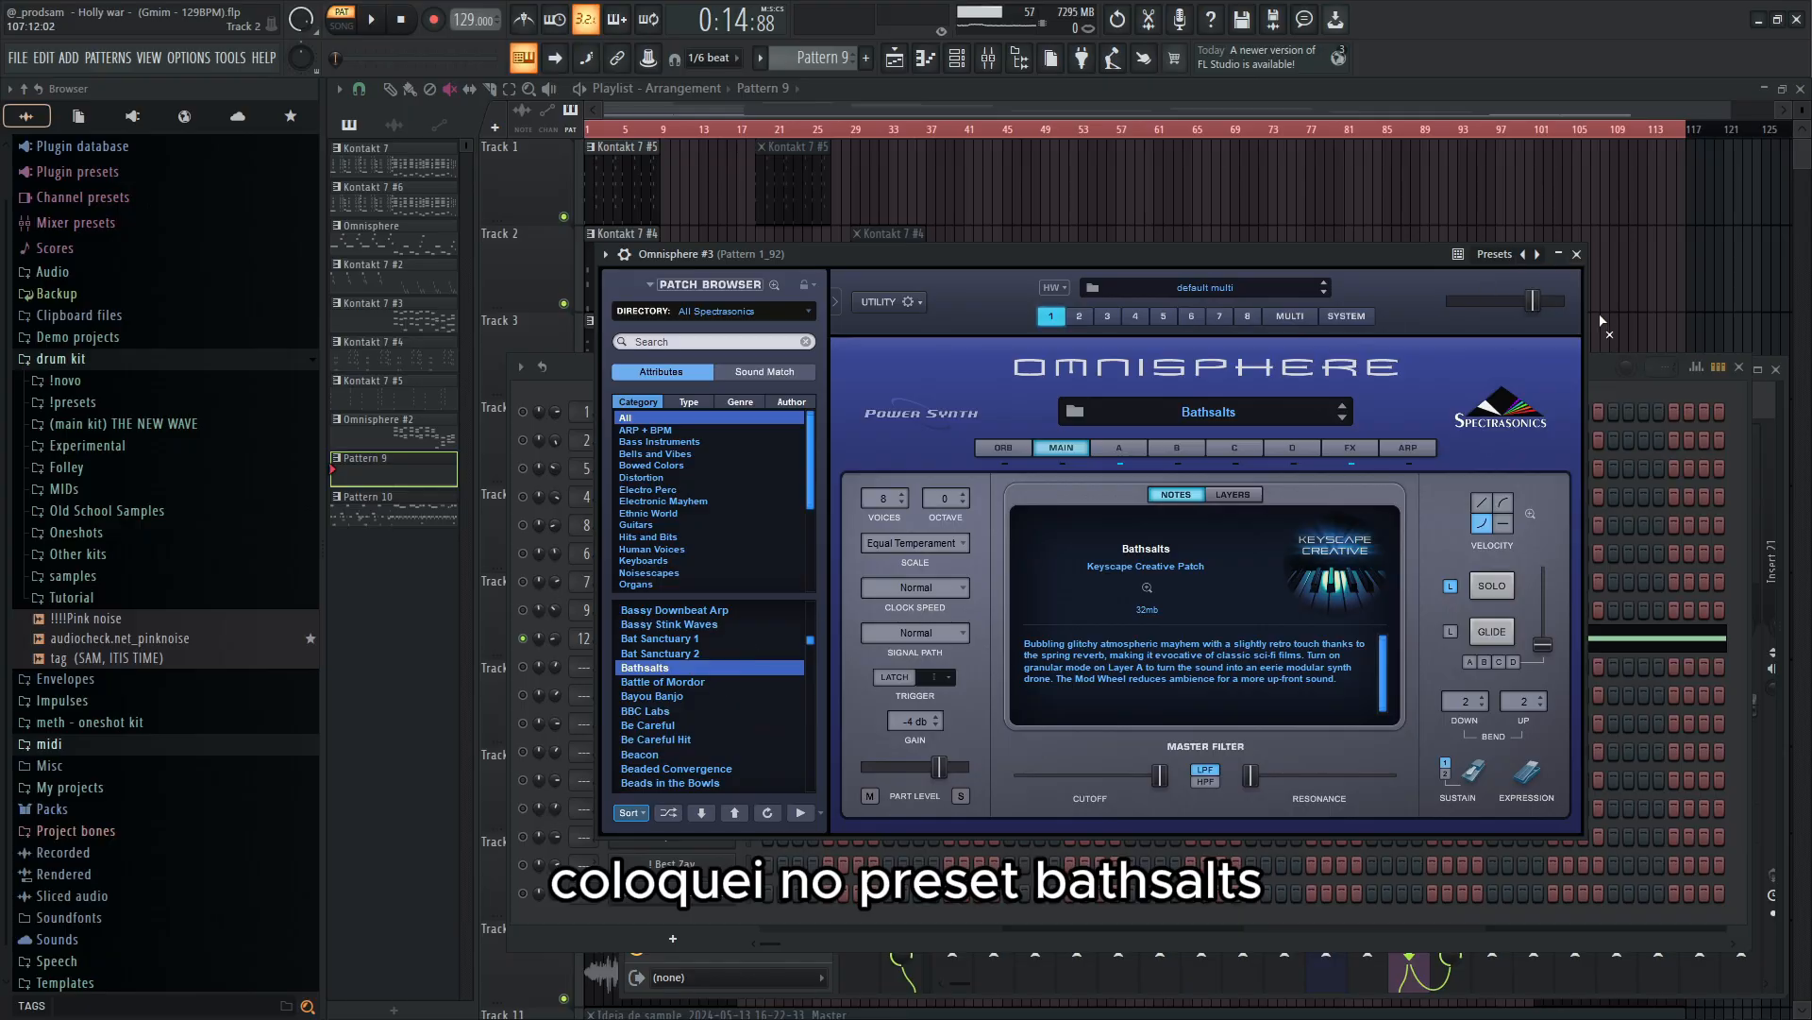
# - Close Omnisphere #3's Bathsalts patch, and highlight and play its two long C6 notes in the piano roll
pyautogui.click(1576, 254)
pyautogui.rightClick(767, 639)
pyautogui.click(767, 638)
pyautogui.scroll(-2, 1069, 440)
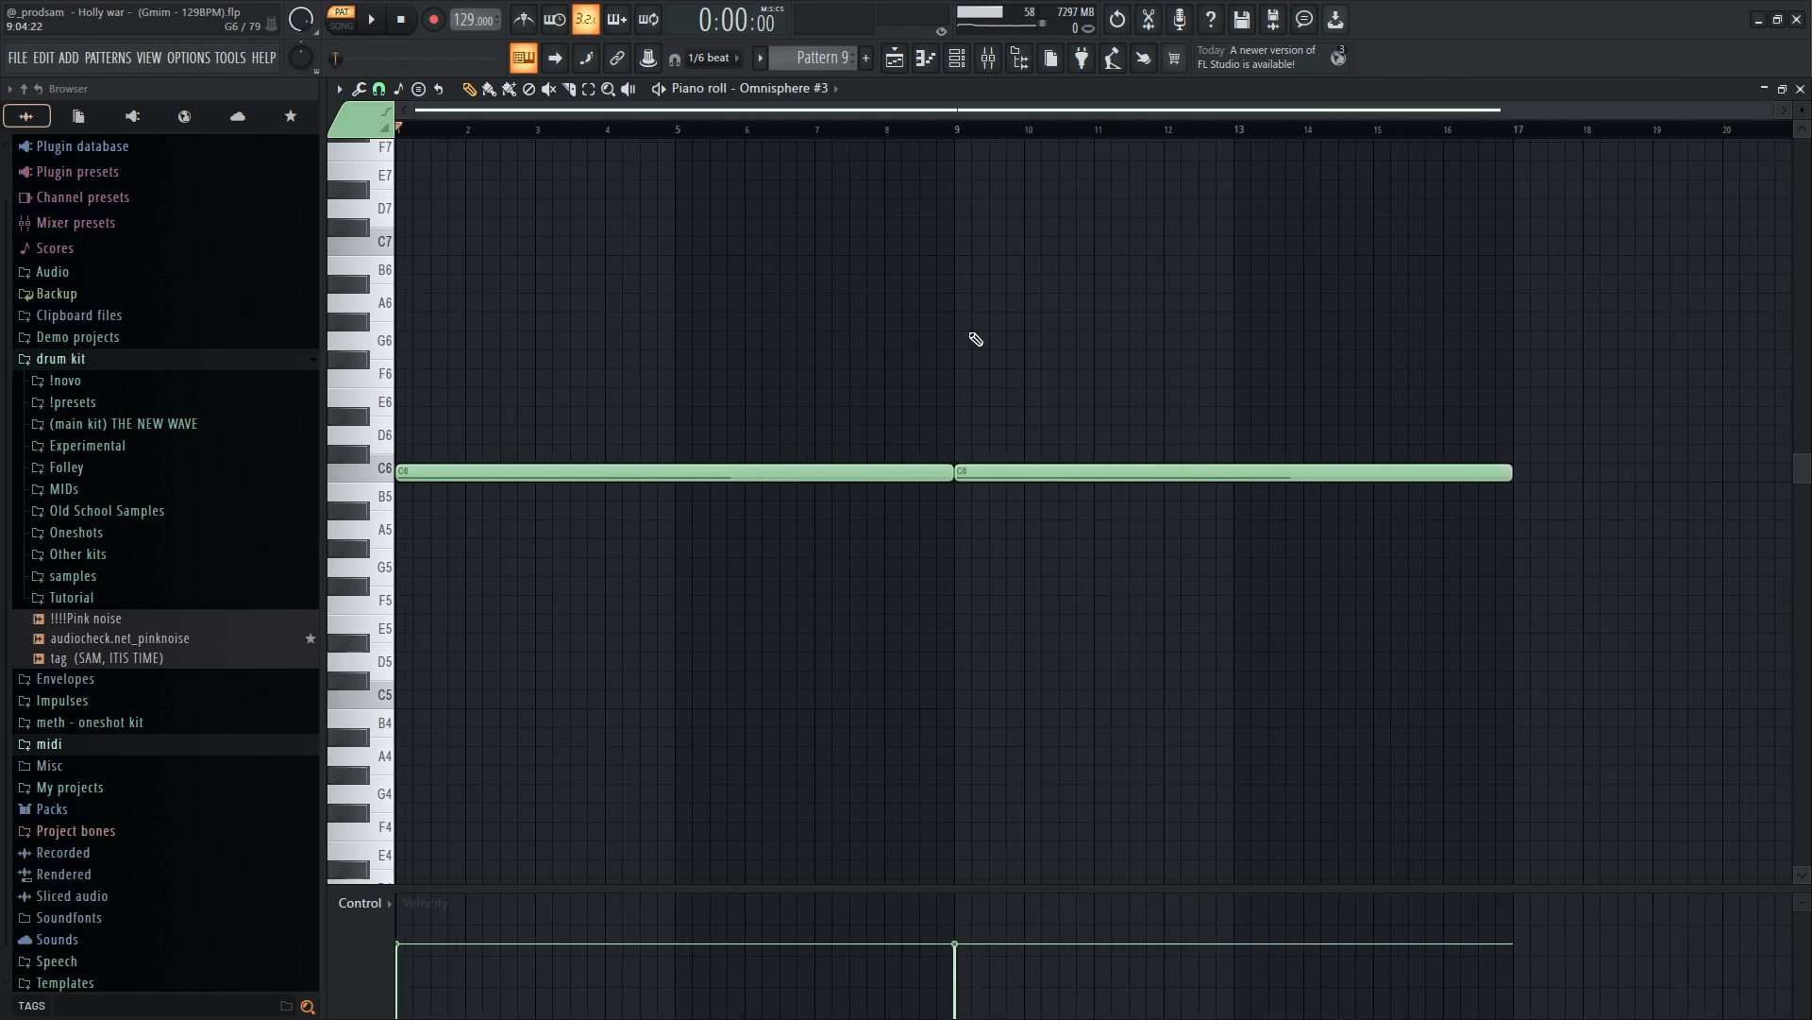
pyautogui.moveTo(1579, 551); pyautogui.dragTo(669, 445)
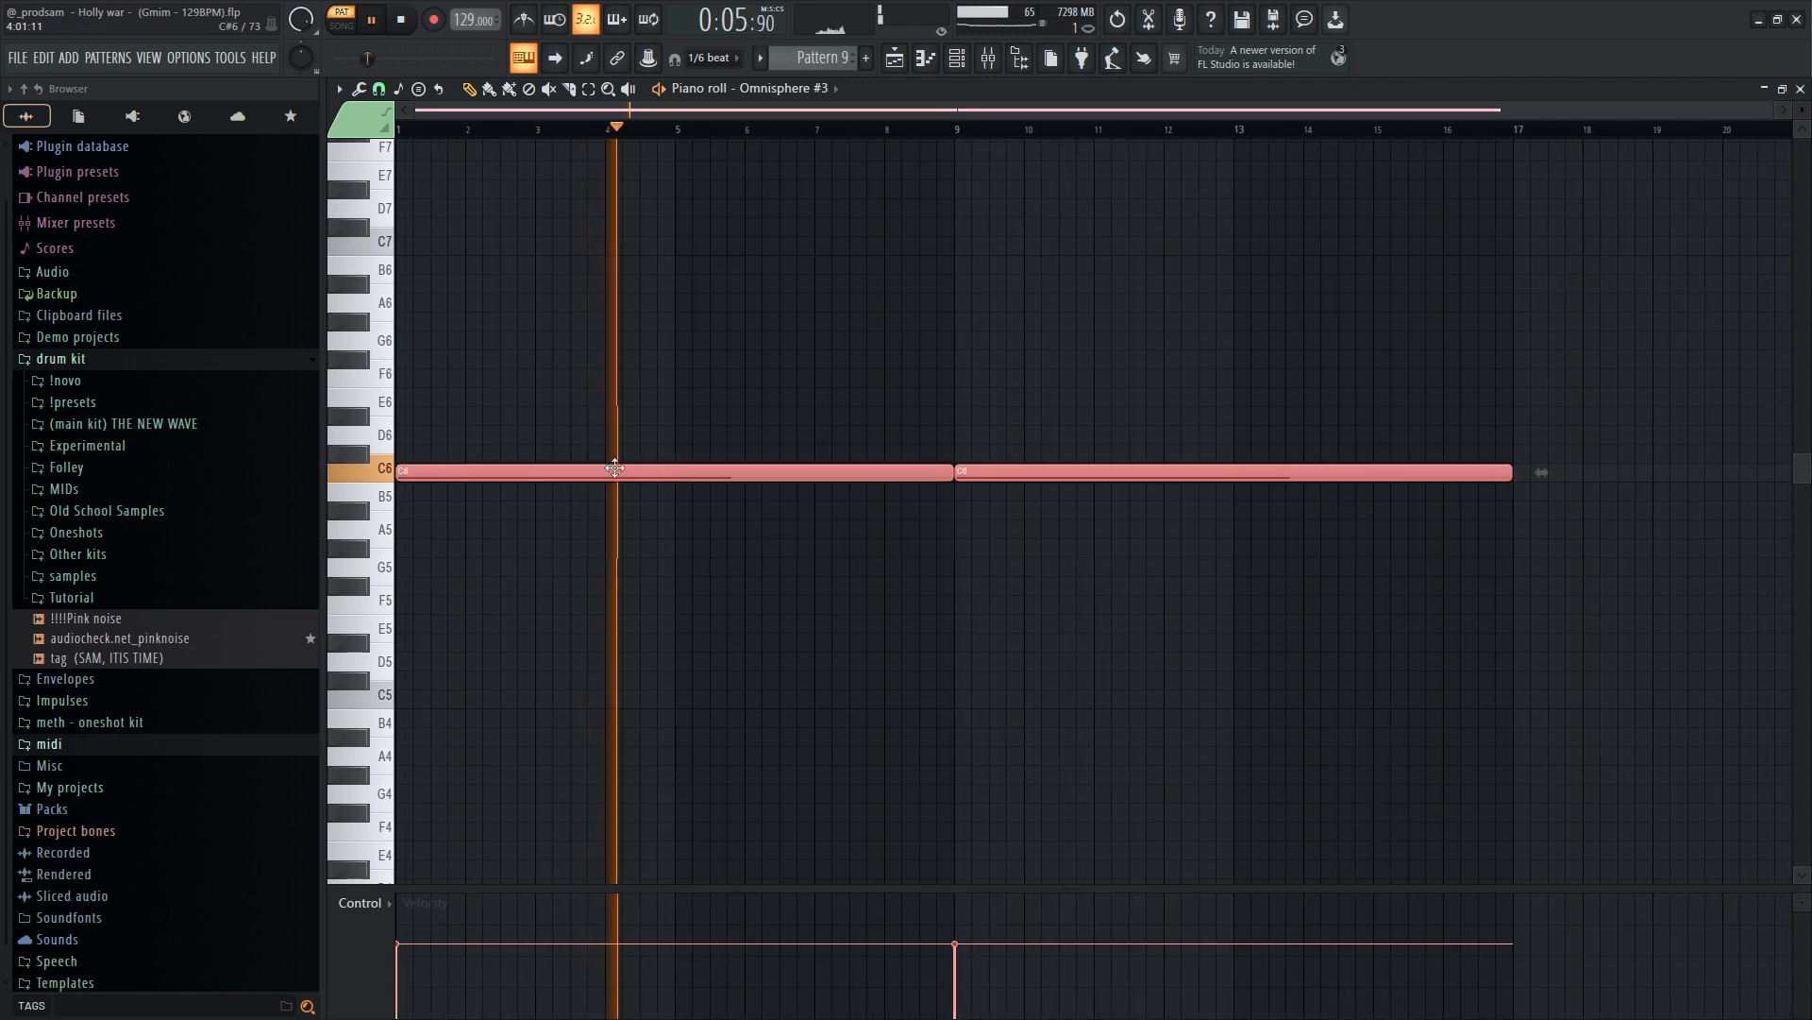
pyautogui.click(764, 659)
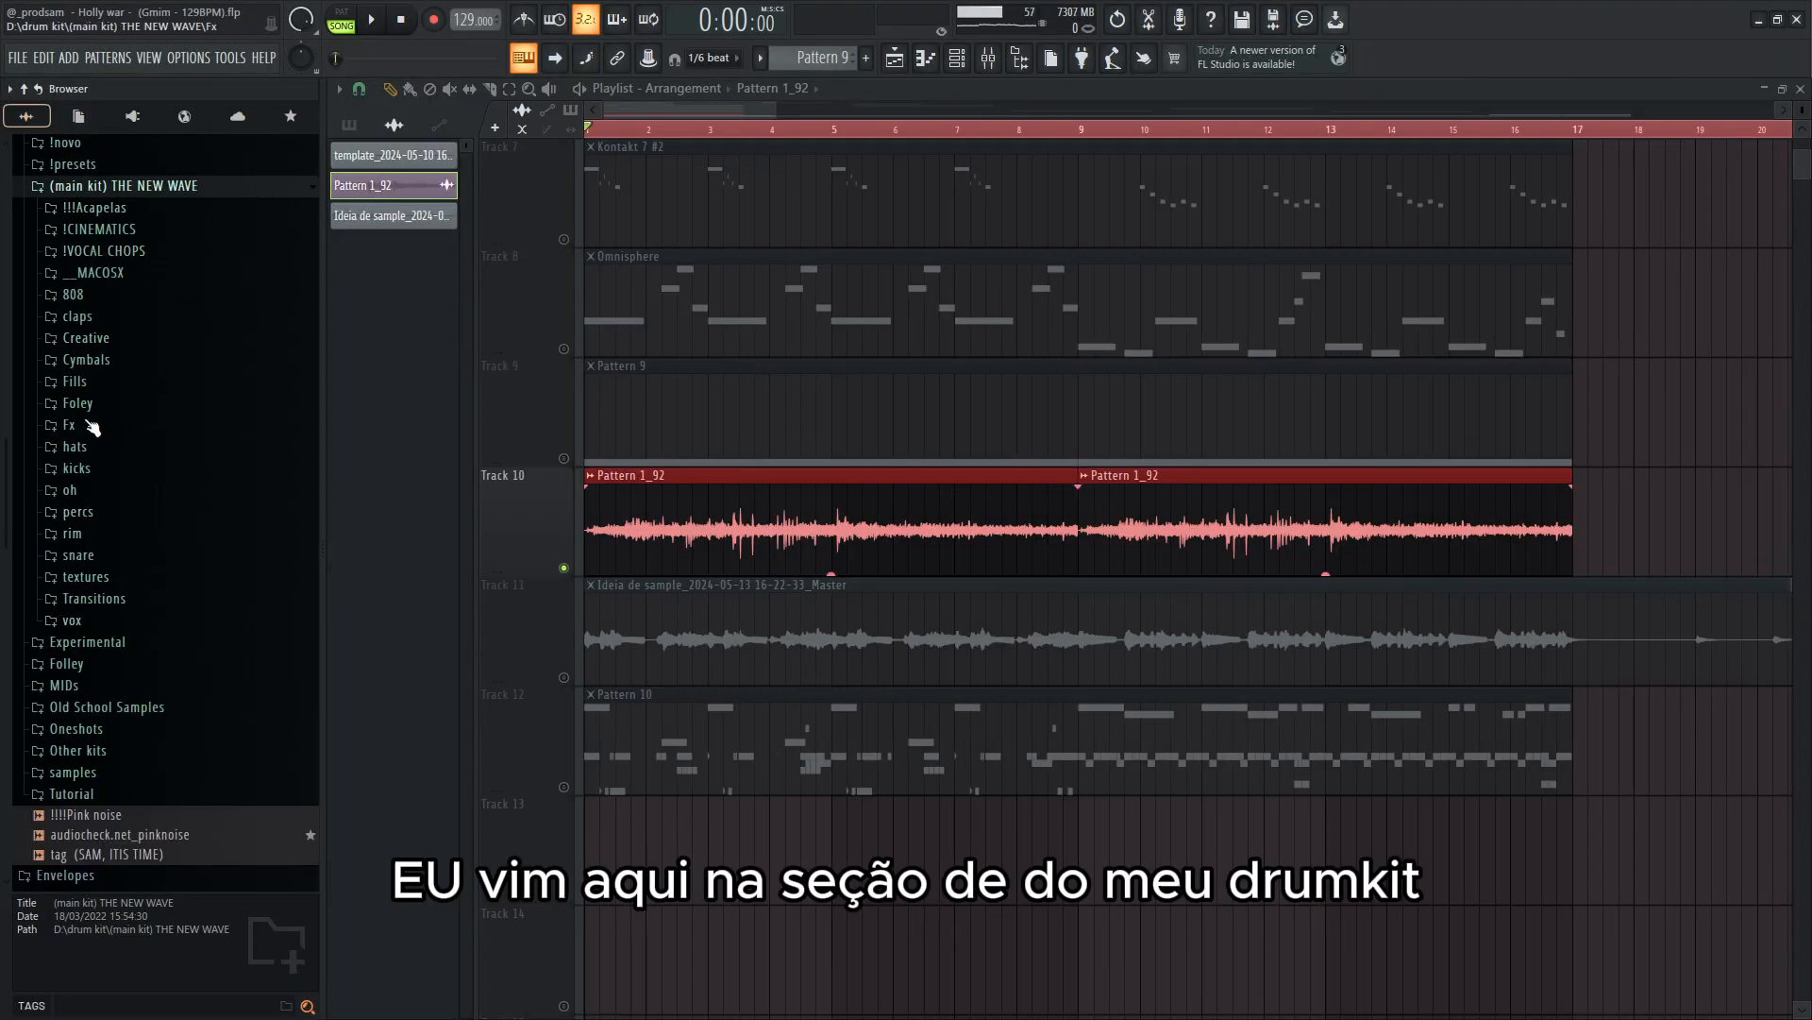
# - Locate Pattern 1_92 in the drum kit's textures/marine life folder, and open the channel settings of its Track 10 audio clip
pyautogui.click(101, 578)
pyautogui.scroll(-6, 151, 640)
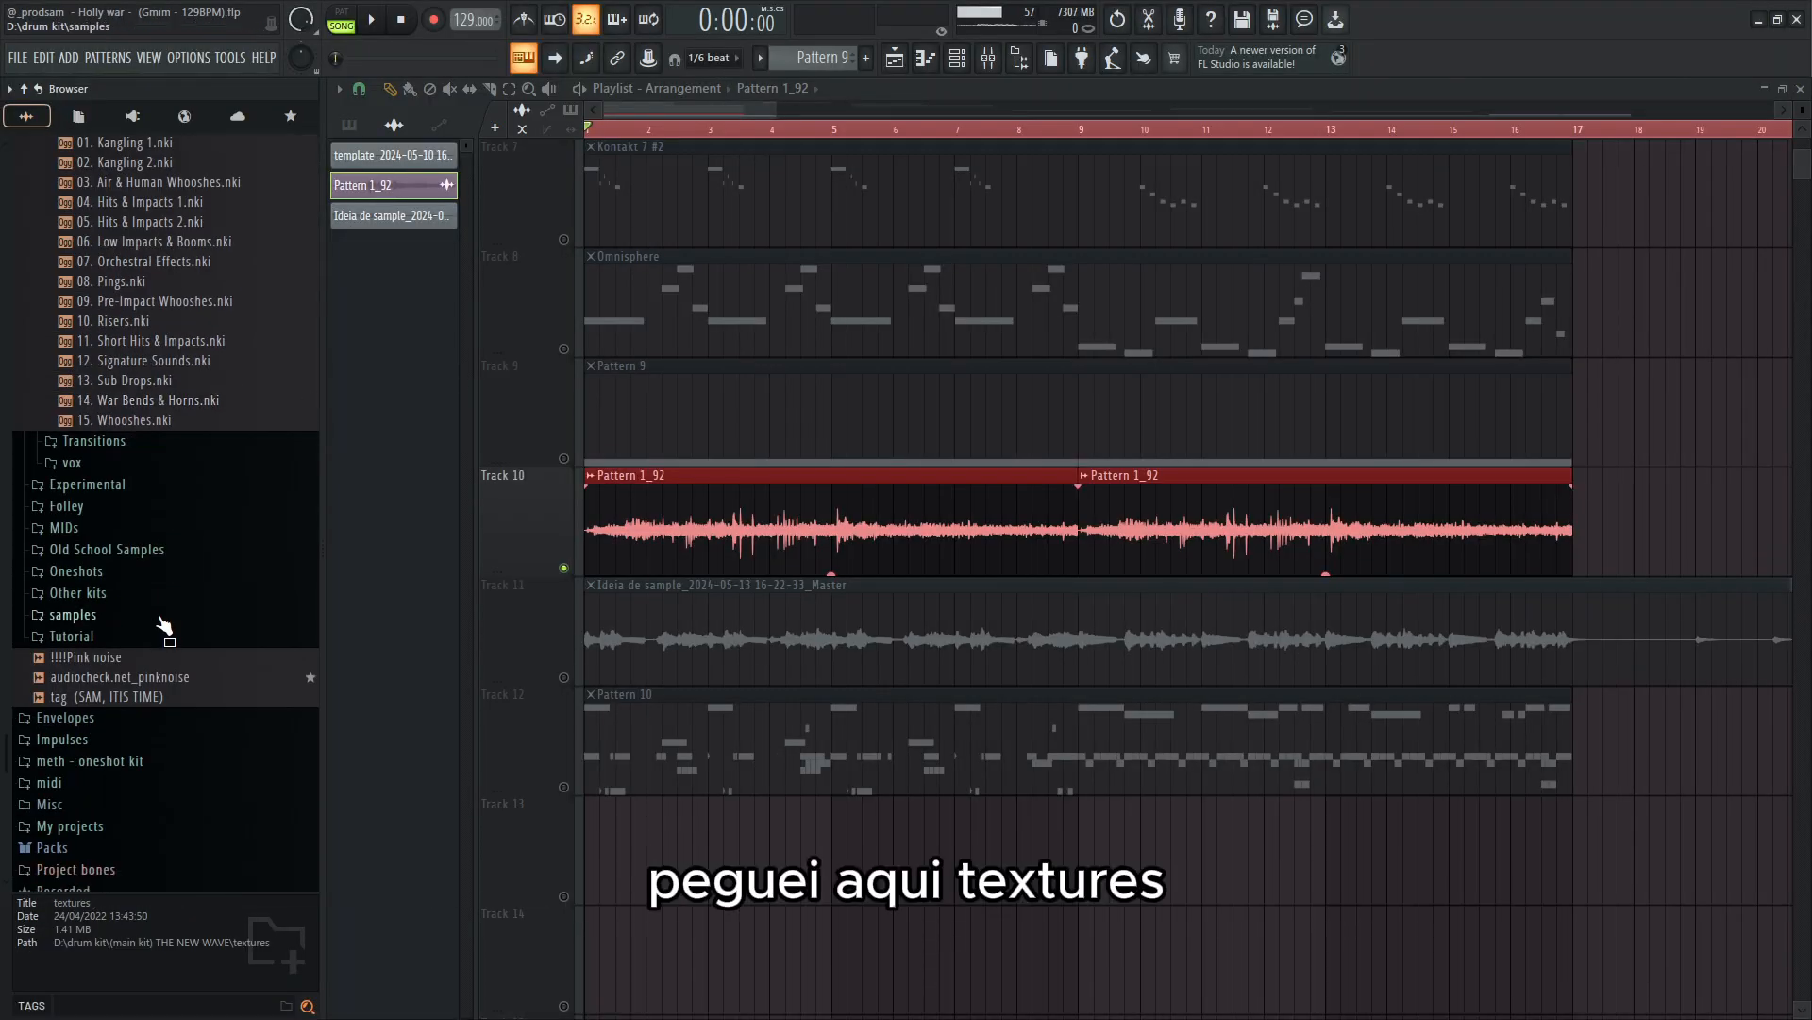
pyautogui.scroll(4, 161, 623)
pyautogui.click(111, 403)
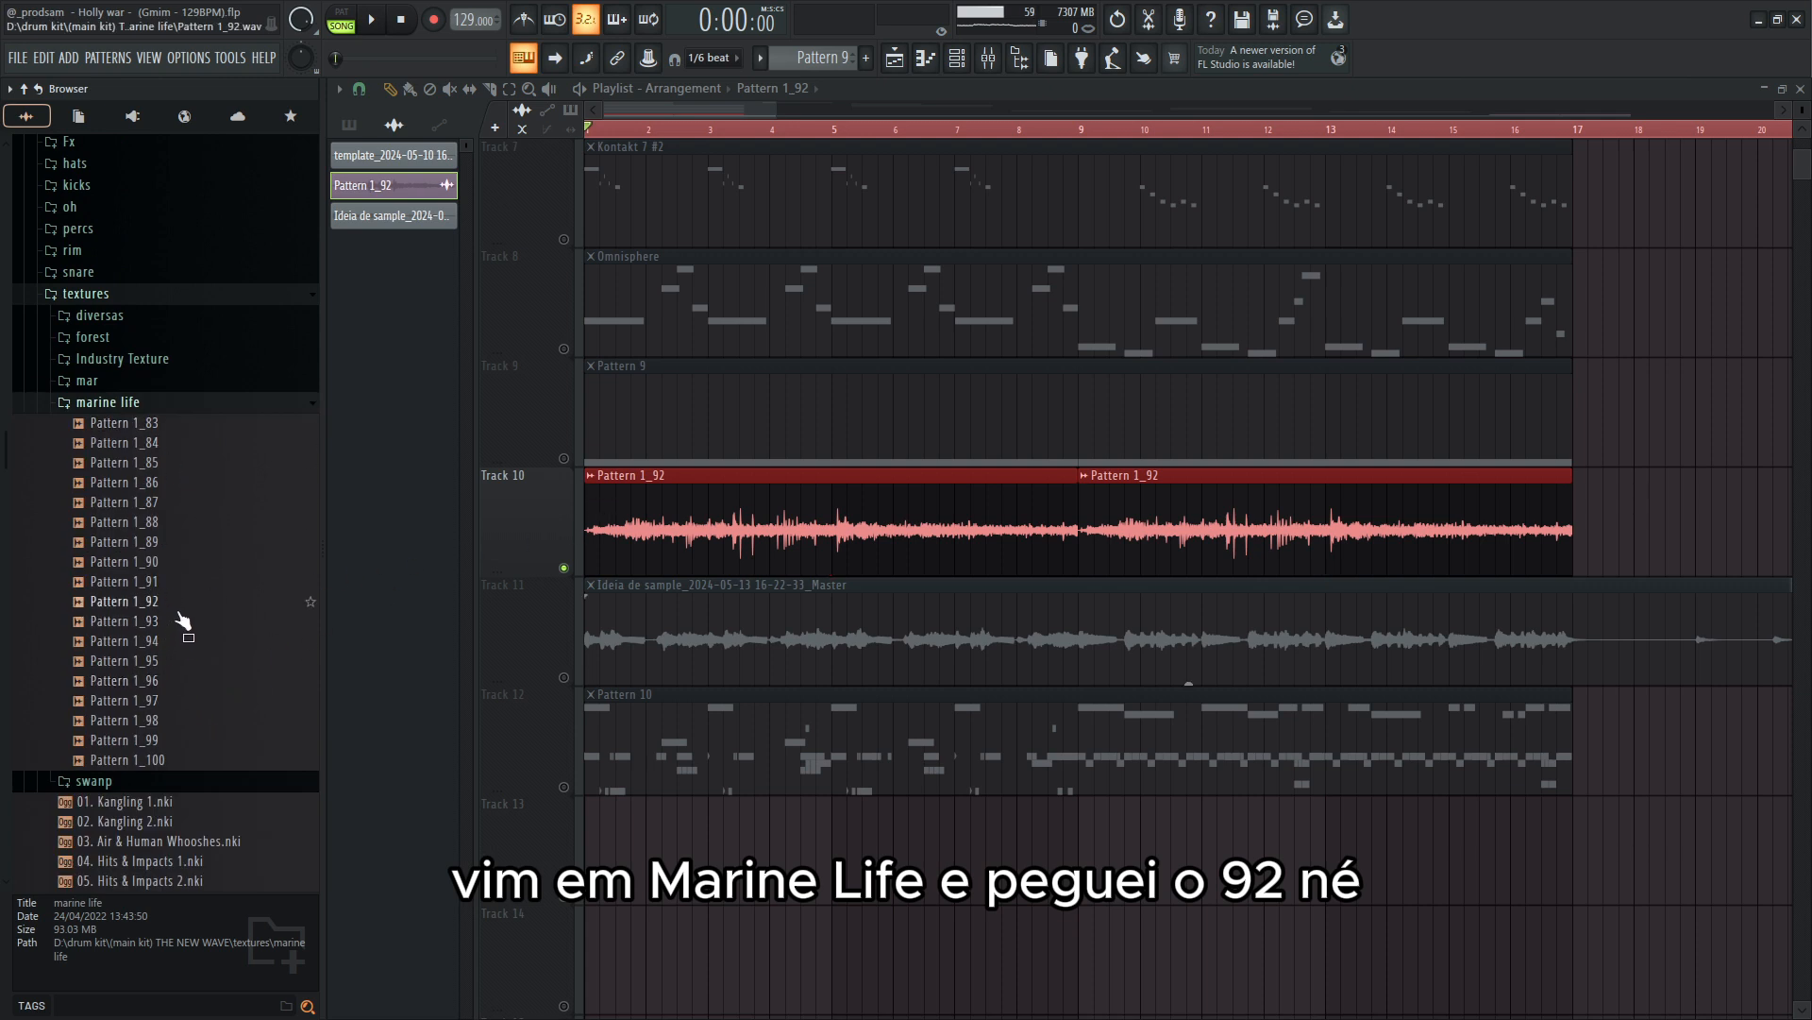
pyautogui.doubleClick(708, 496)
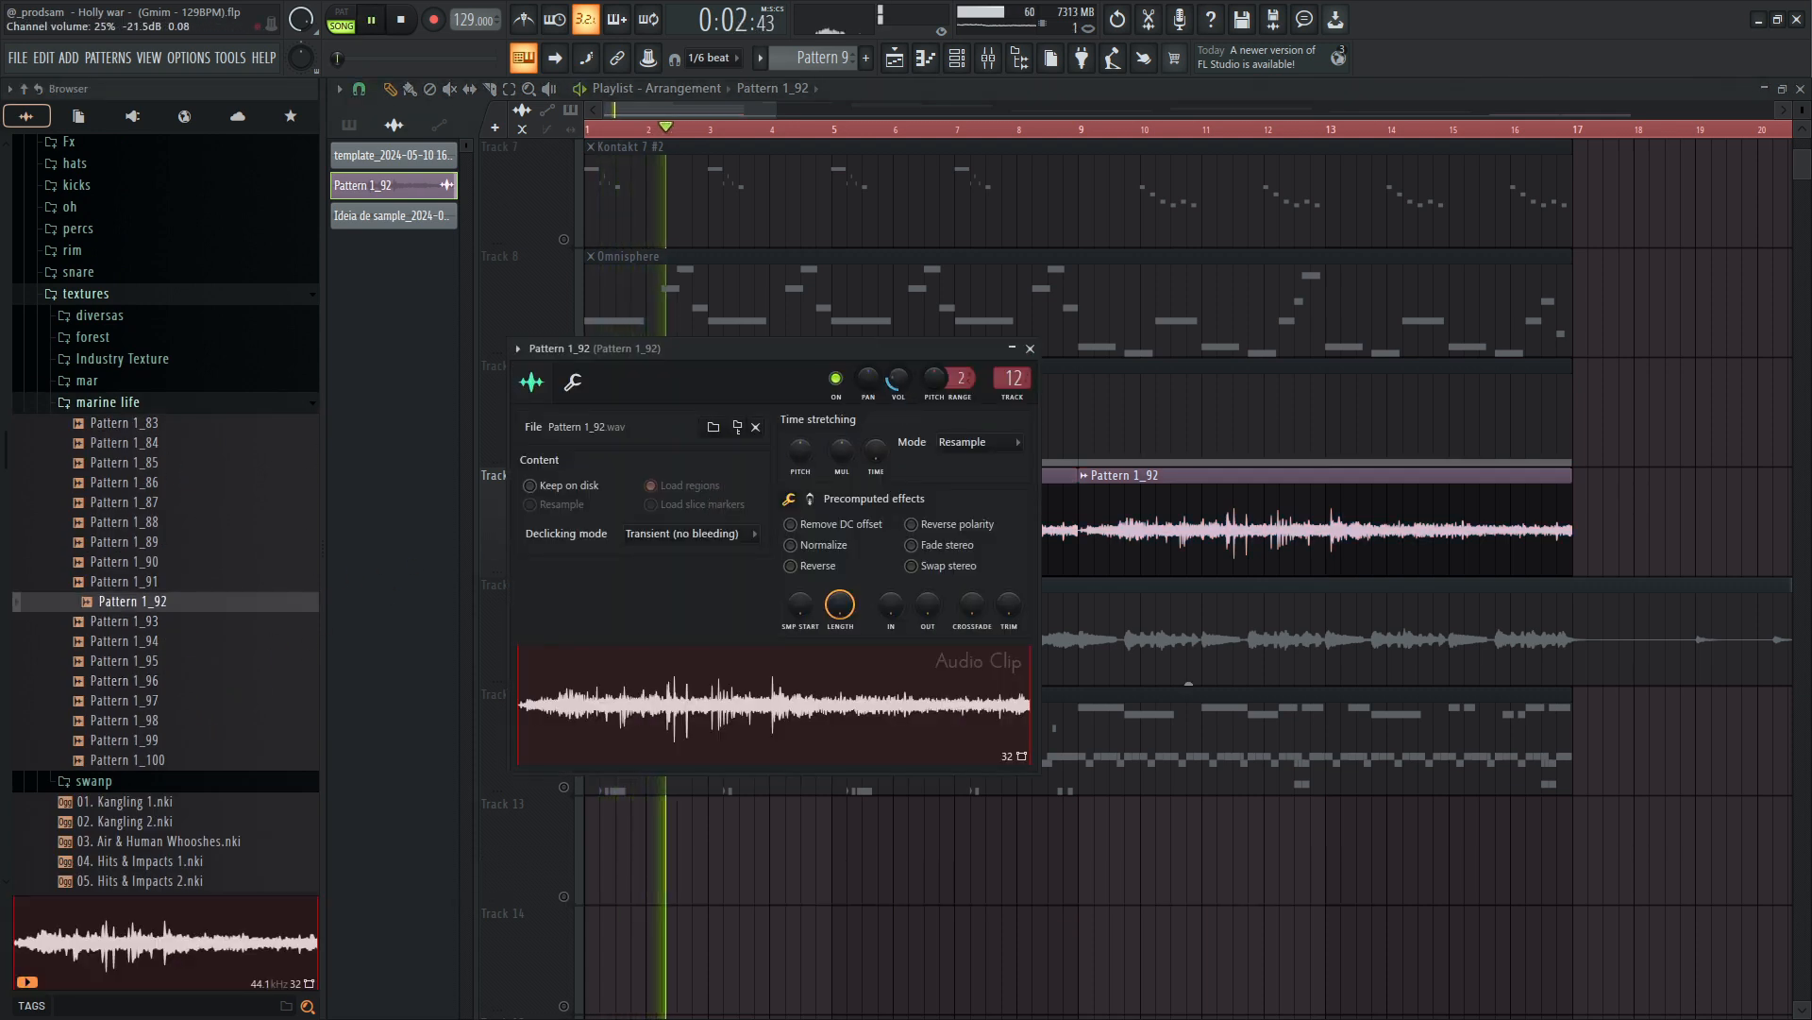
# - Close the texture clip's channel settings, and inspect the Fruity Parametric EQ 2 curve on the Pattern 1_92 mixer track
pyautogui.press('Escape')
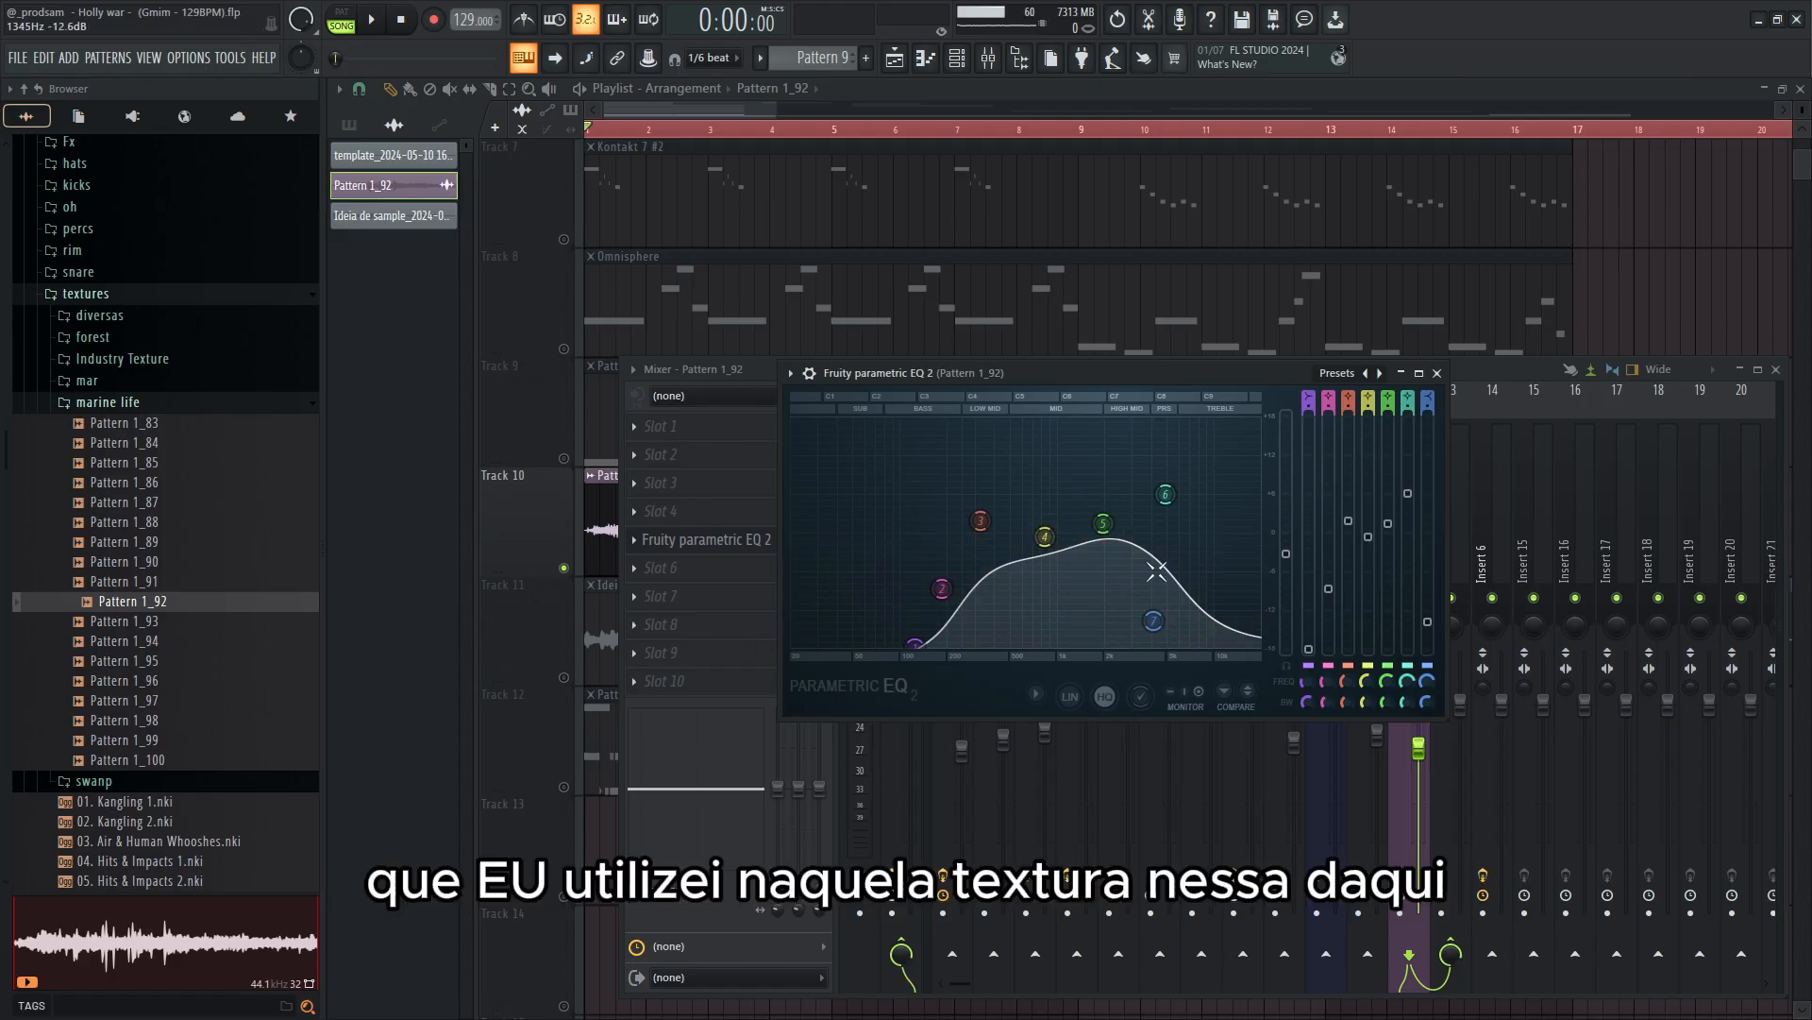
pyautogui.click(1435, 373)
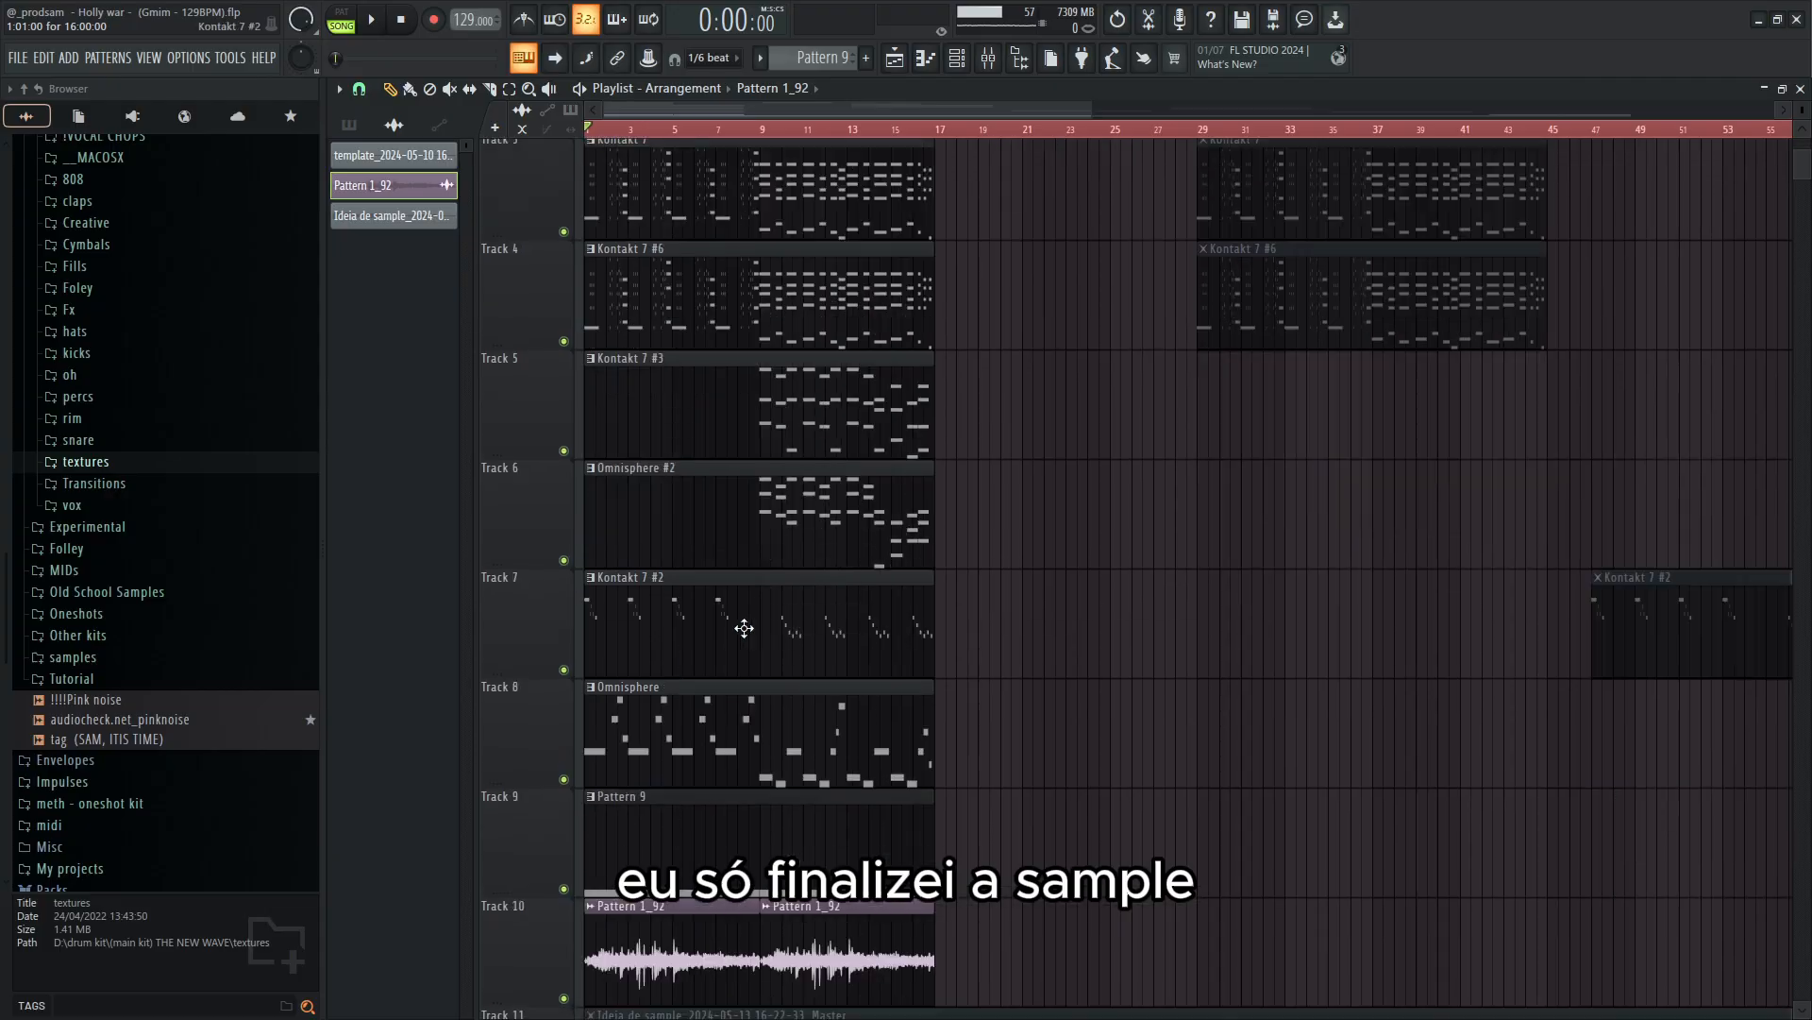
# - Inspect the first RC-20 Retro Color and the CLA-76 compressor on the Track 11 master clip's mixer Insert 6
pyautogui.scroll(-3, 743, 627)
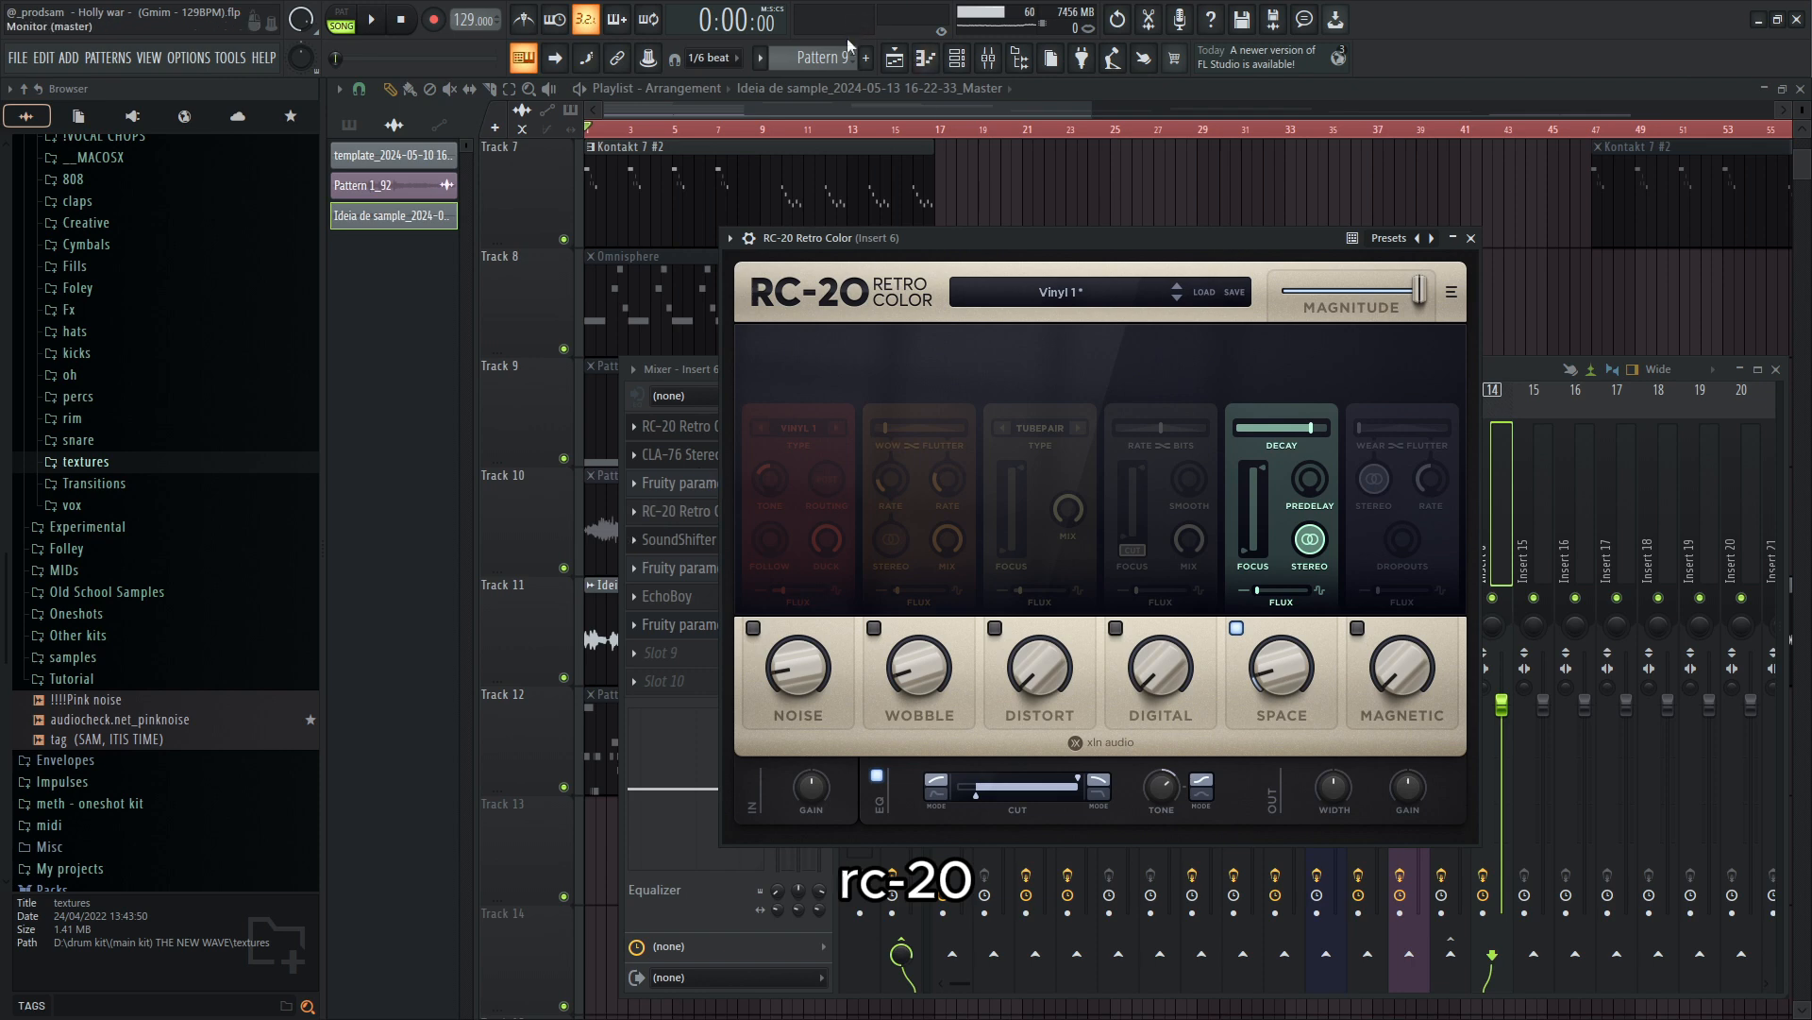
pyautogui.moveTo(1329, 247); pyautogui.dragTo(1283, 99)
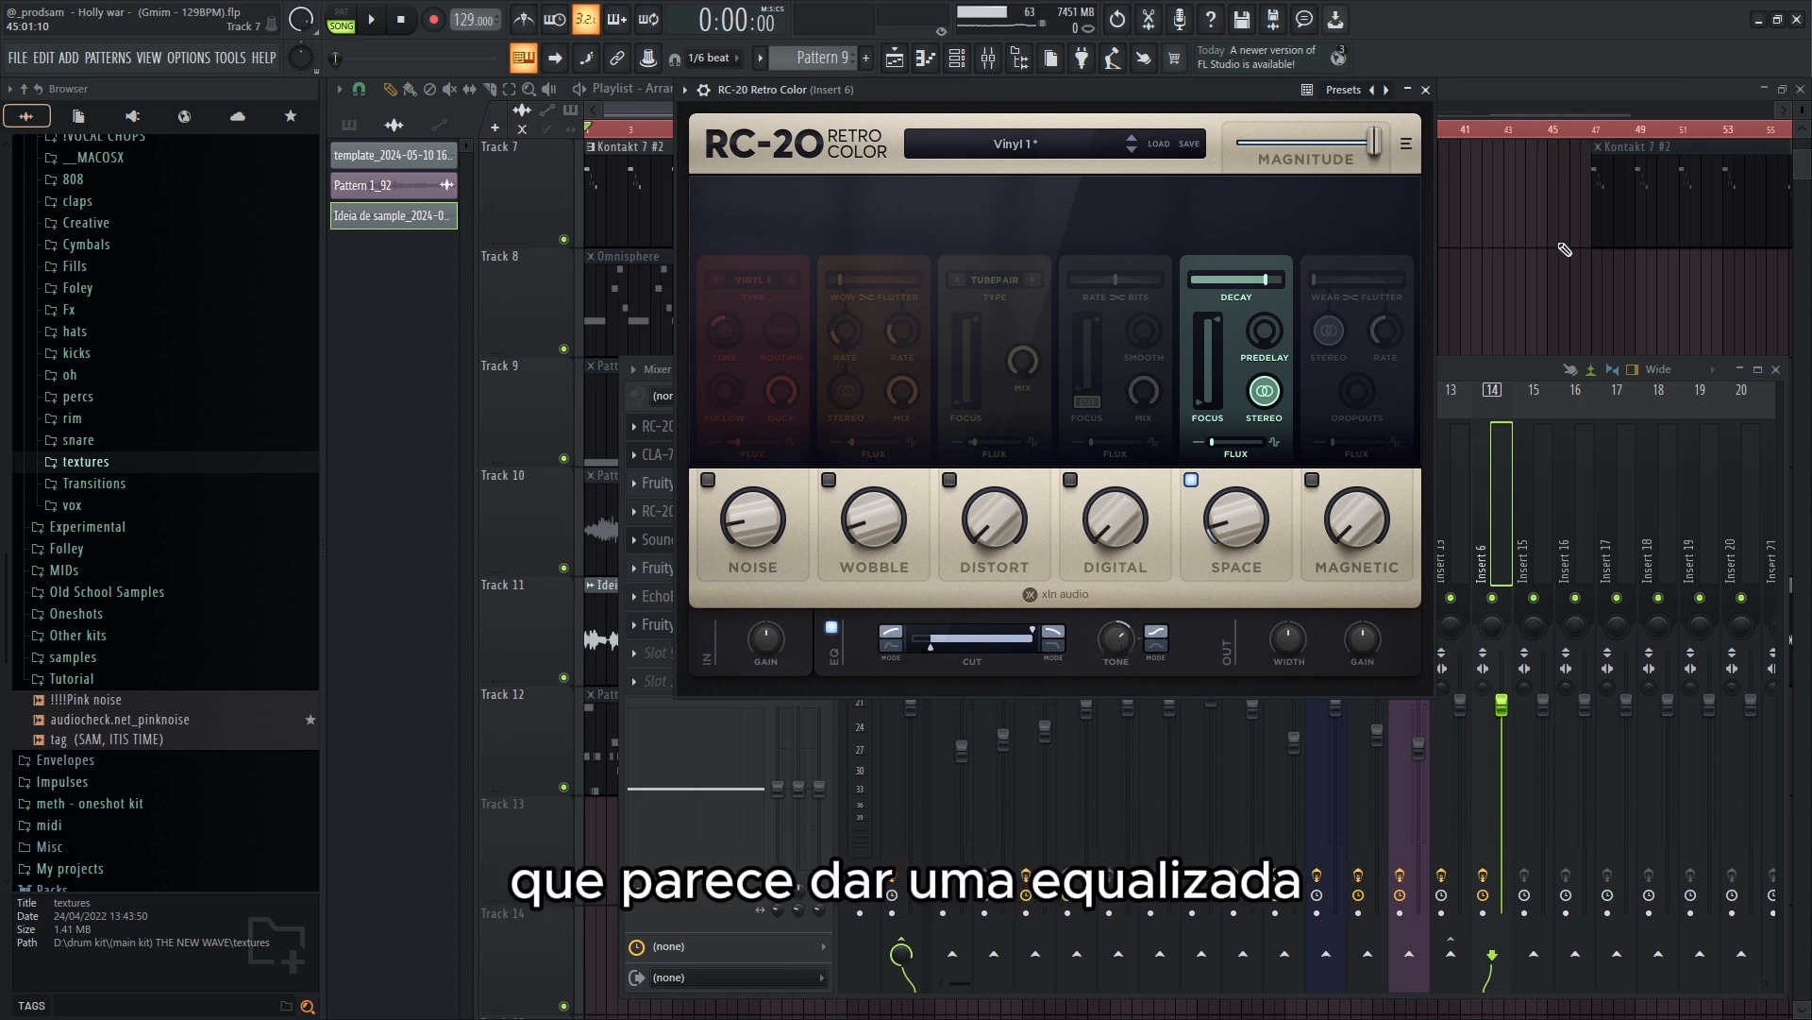
pyautogui.click(1425, 90)
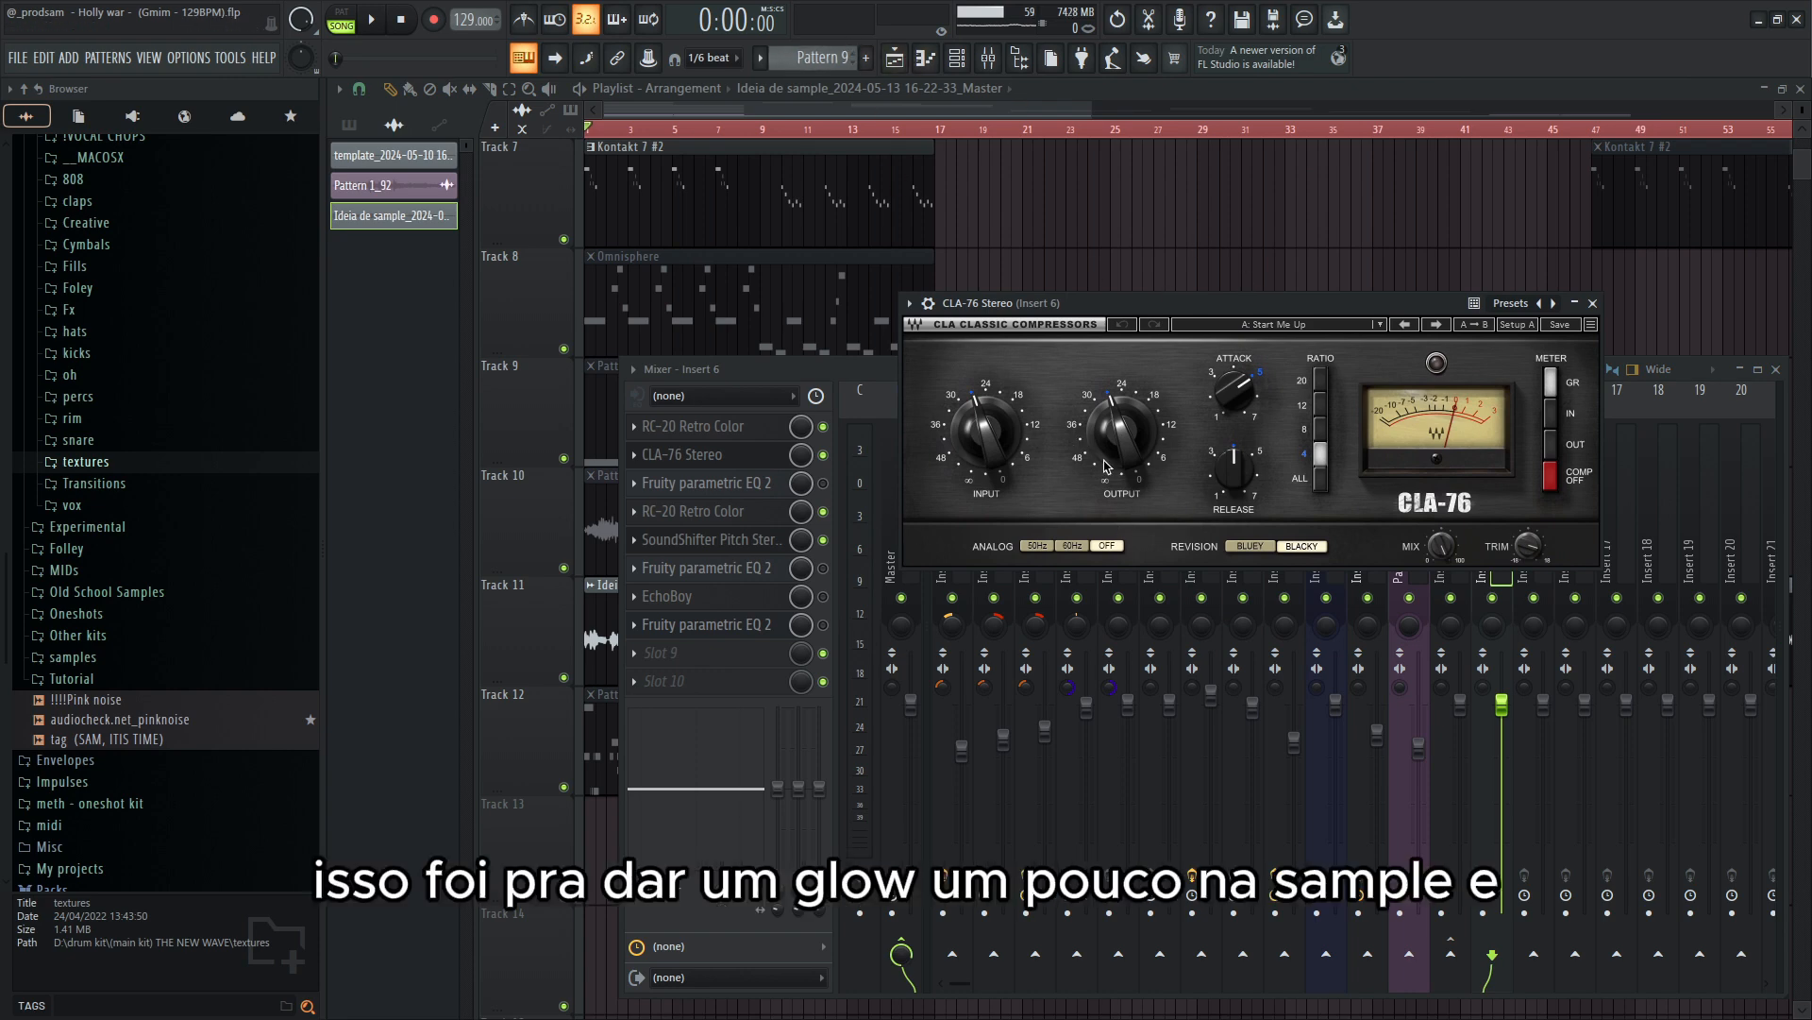
pyautogui.moveTo(1139, 446)
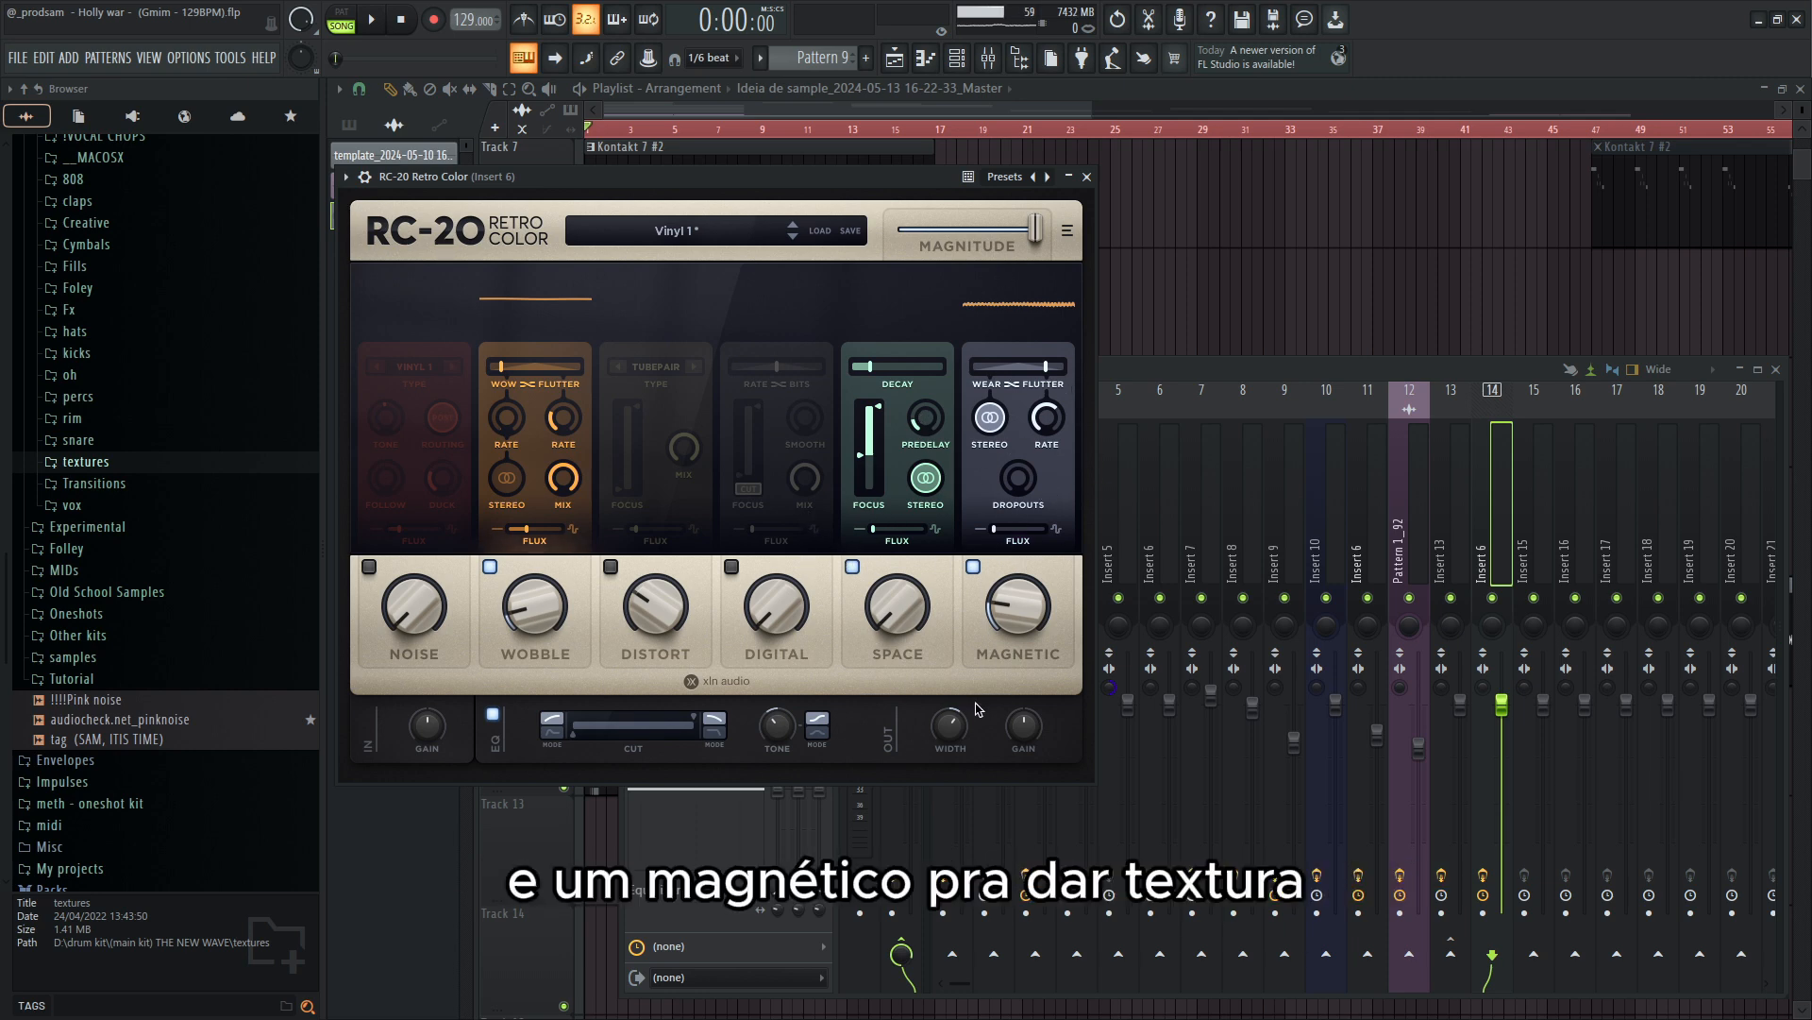
# - Close Insert 6's second RC-20 Retro Color, and check the SoundShifter Pitch Stereo transposition
pyautogui.click(1088, 177)
pyautogui.click(708, 539)
pyautogui.moveTo(632, 279); pyautogui.dragTo(975, 312)
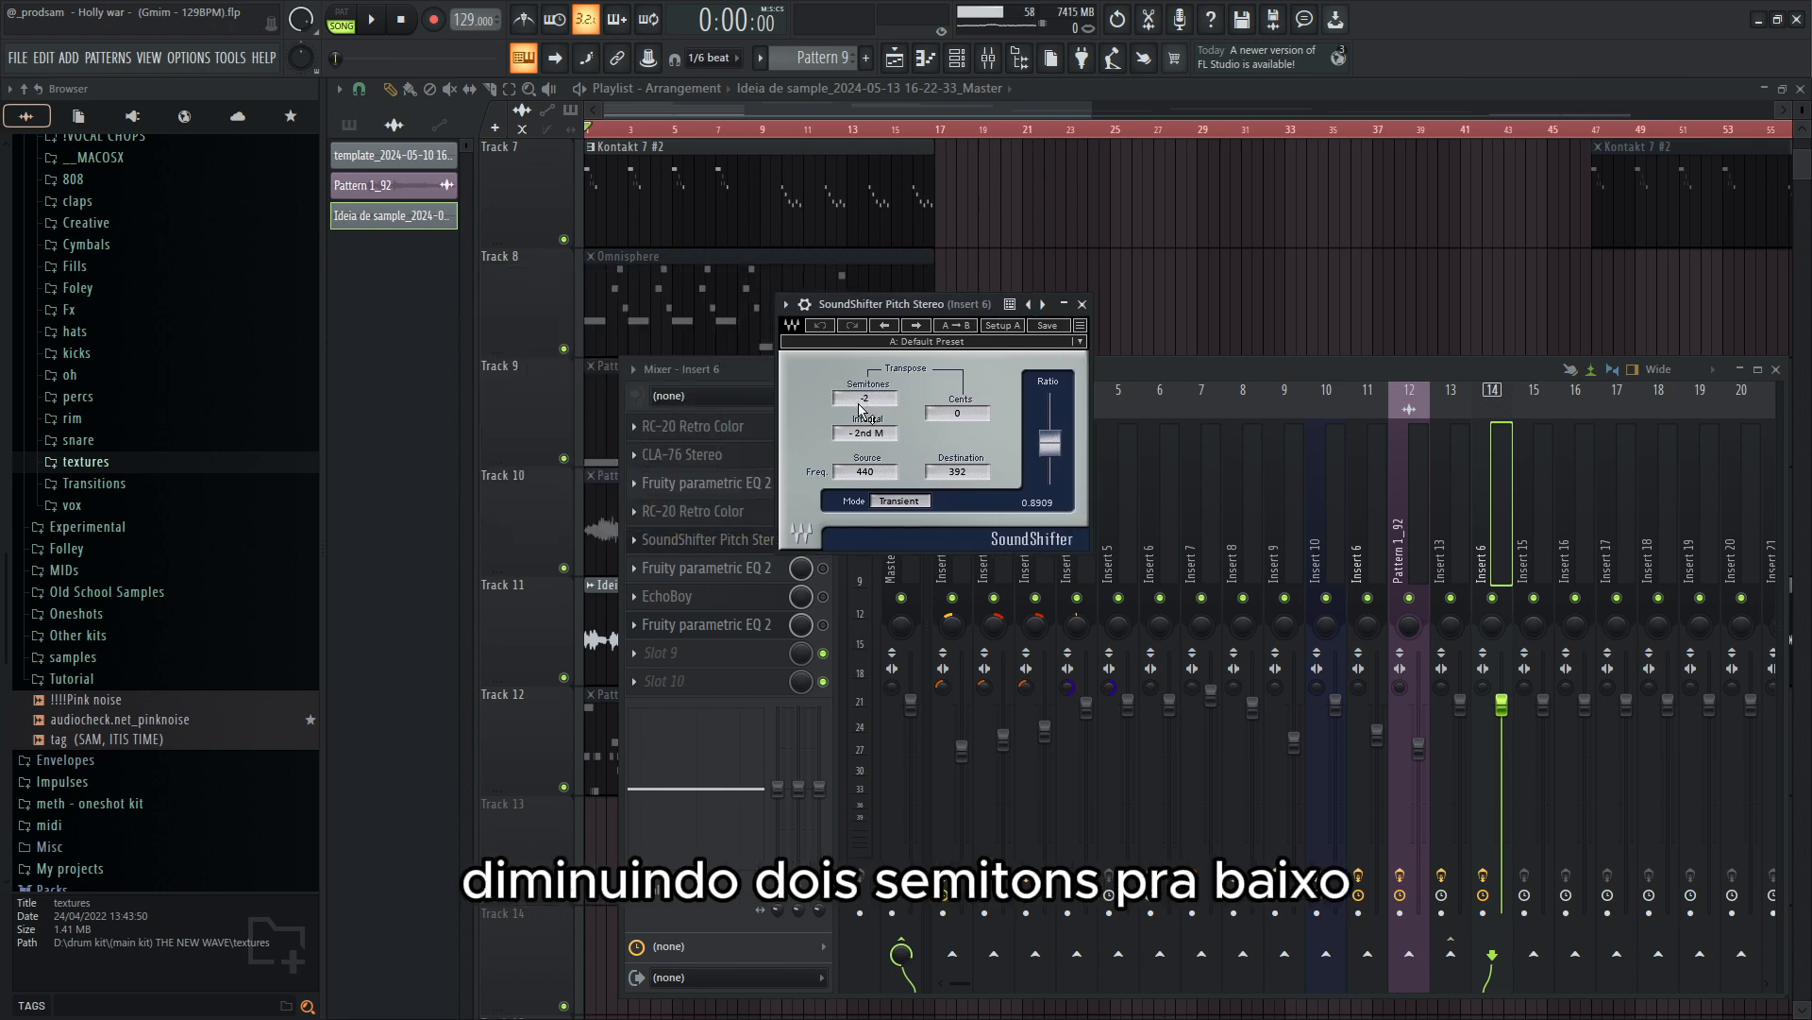
pyautogui.click(1082, 304)
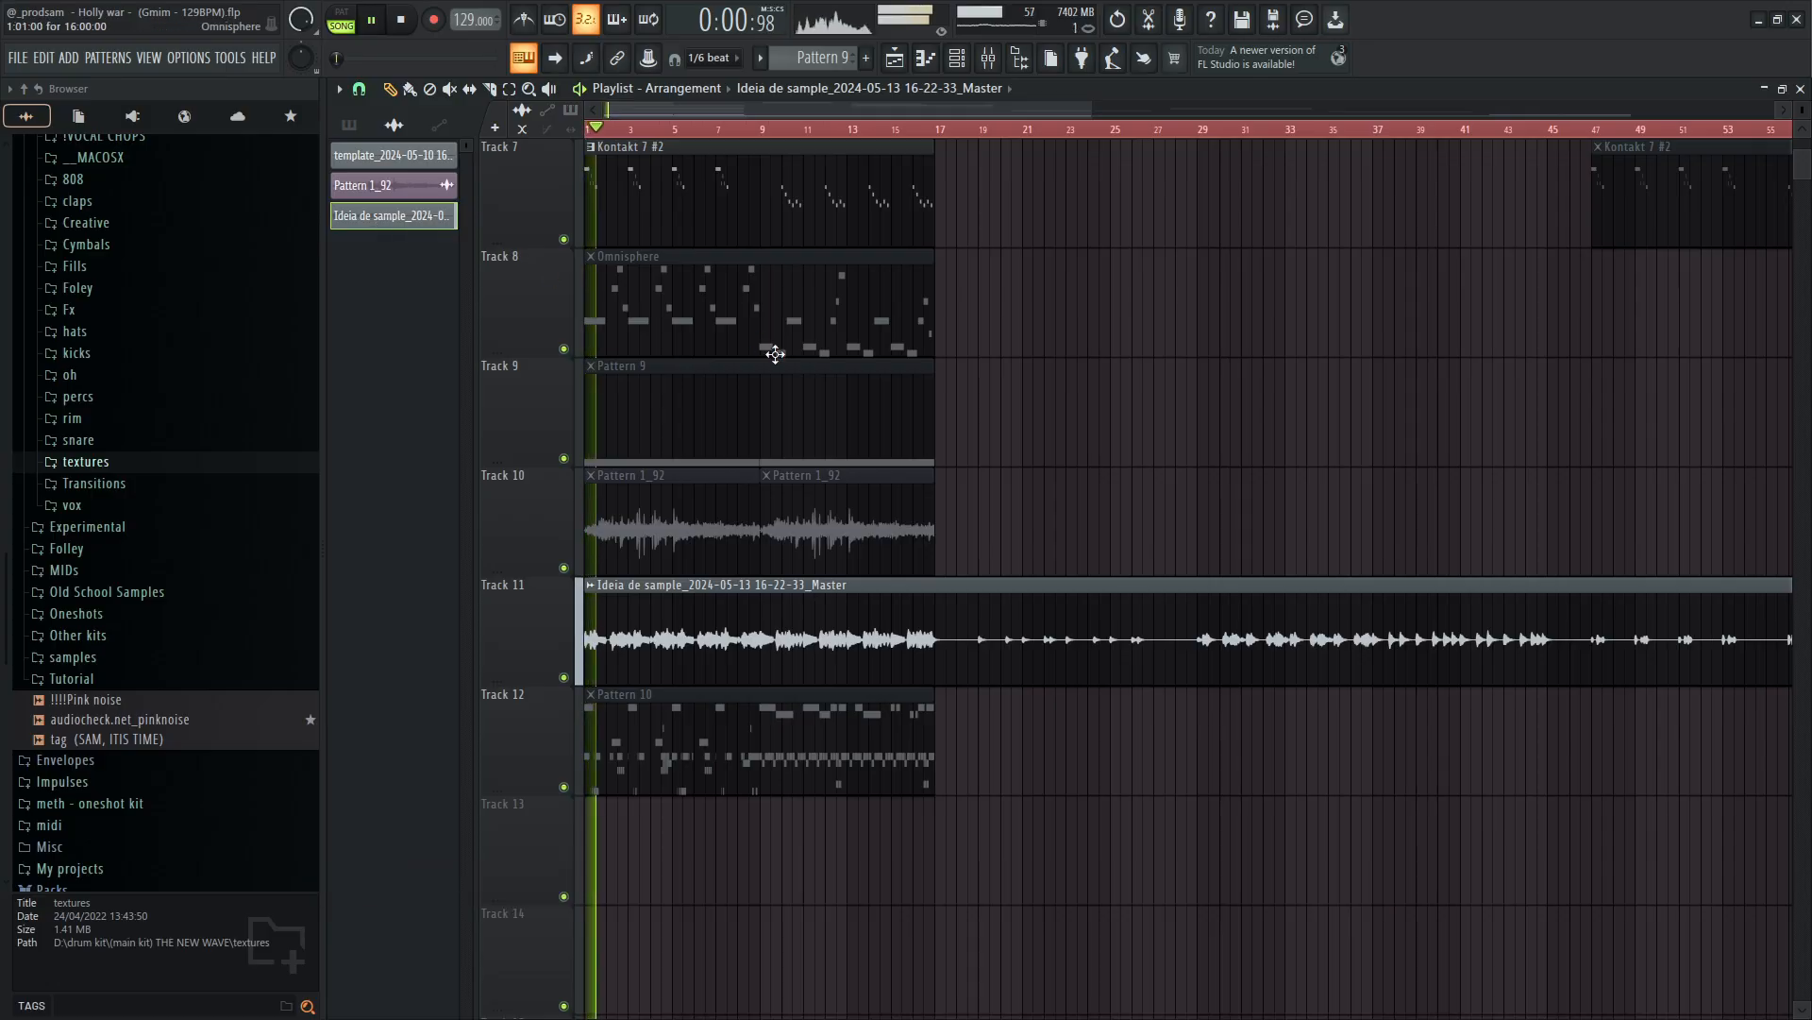
# - Play the rendered sample master clip on Track 11 while reviewing the layered clips on Tracks 1 to 12 of the playlist
pyautogui.press('XF86AudioLowerVolume')
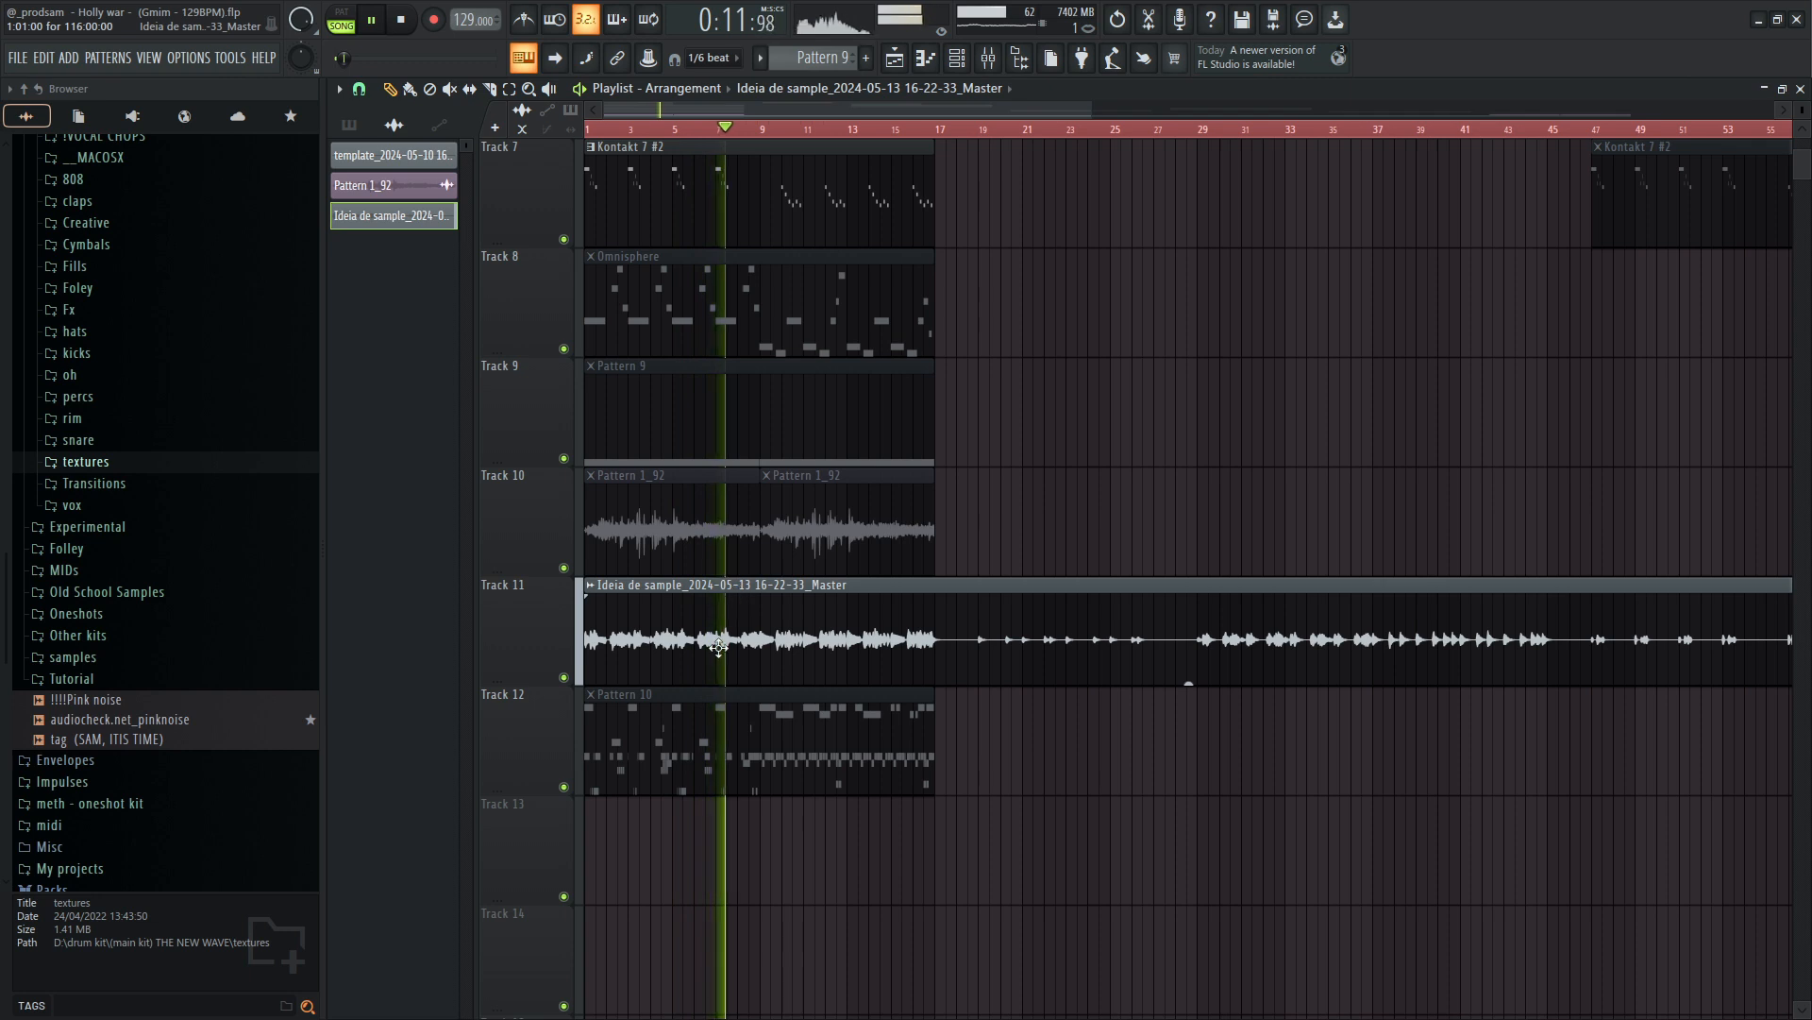
pyautogui.scroll(-1, 856, 772)
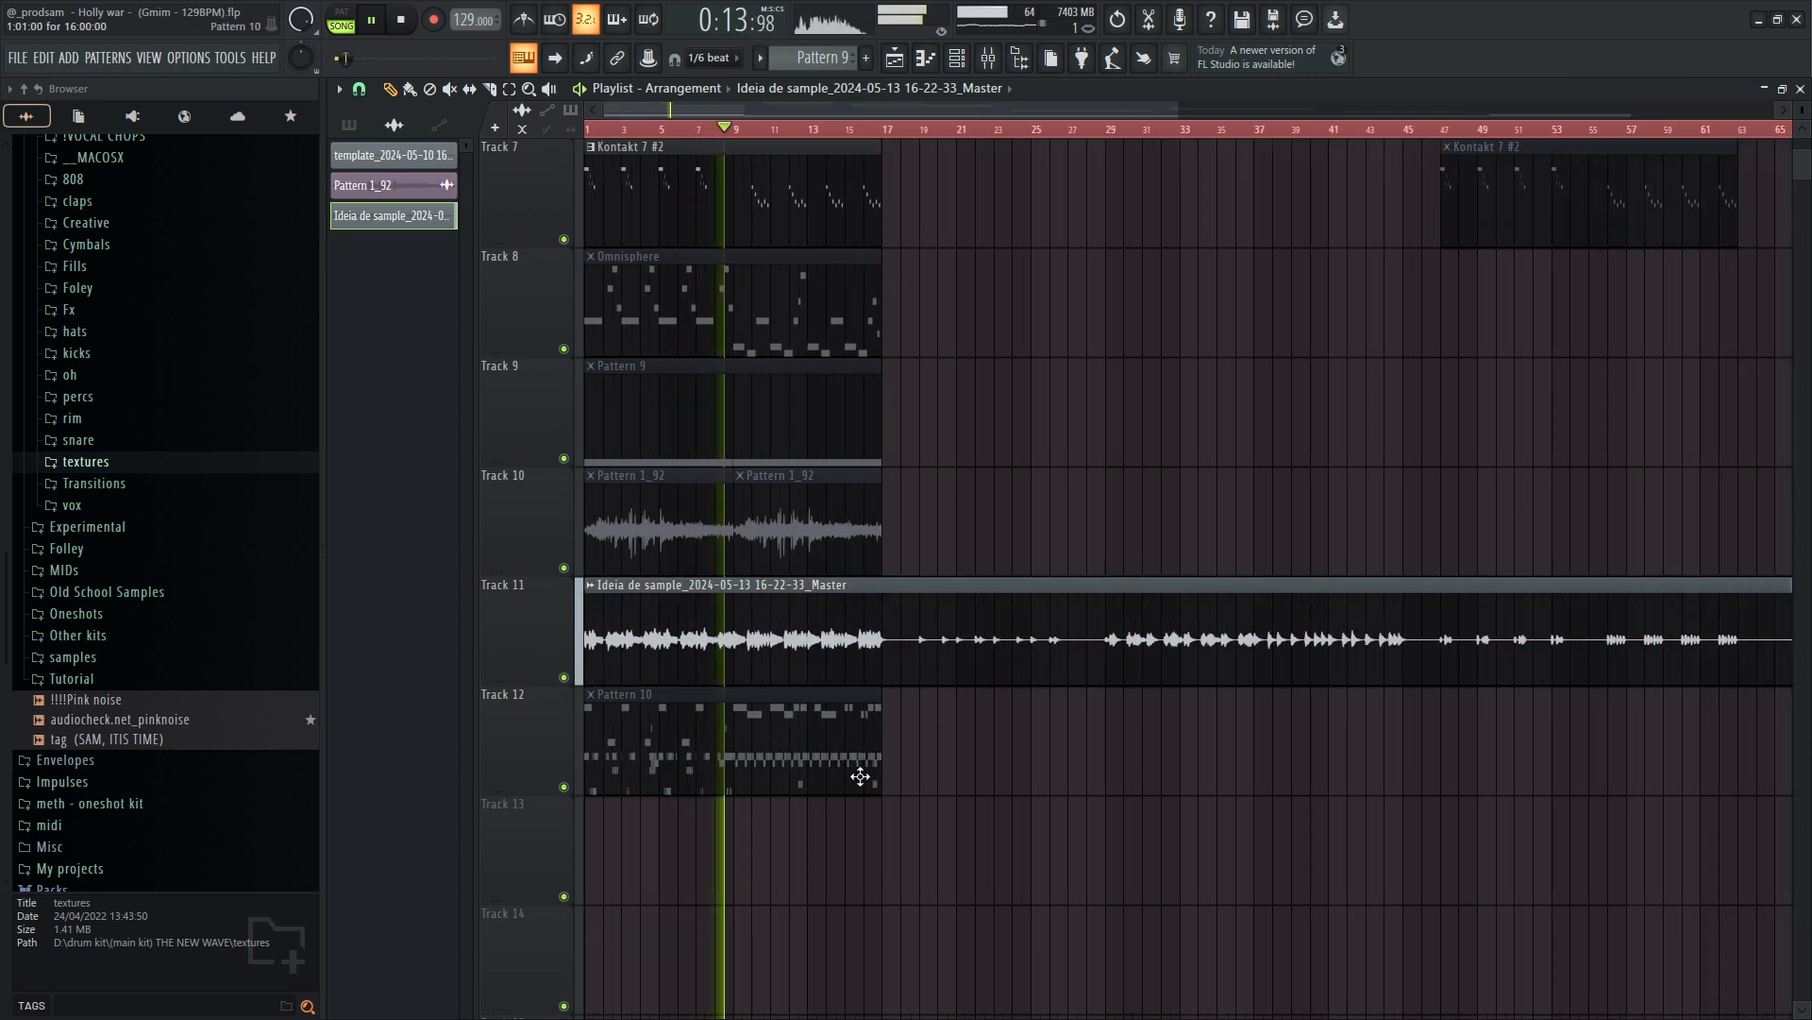
pyautogui.scroll(-1, 860, 776)
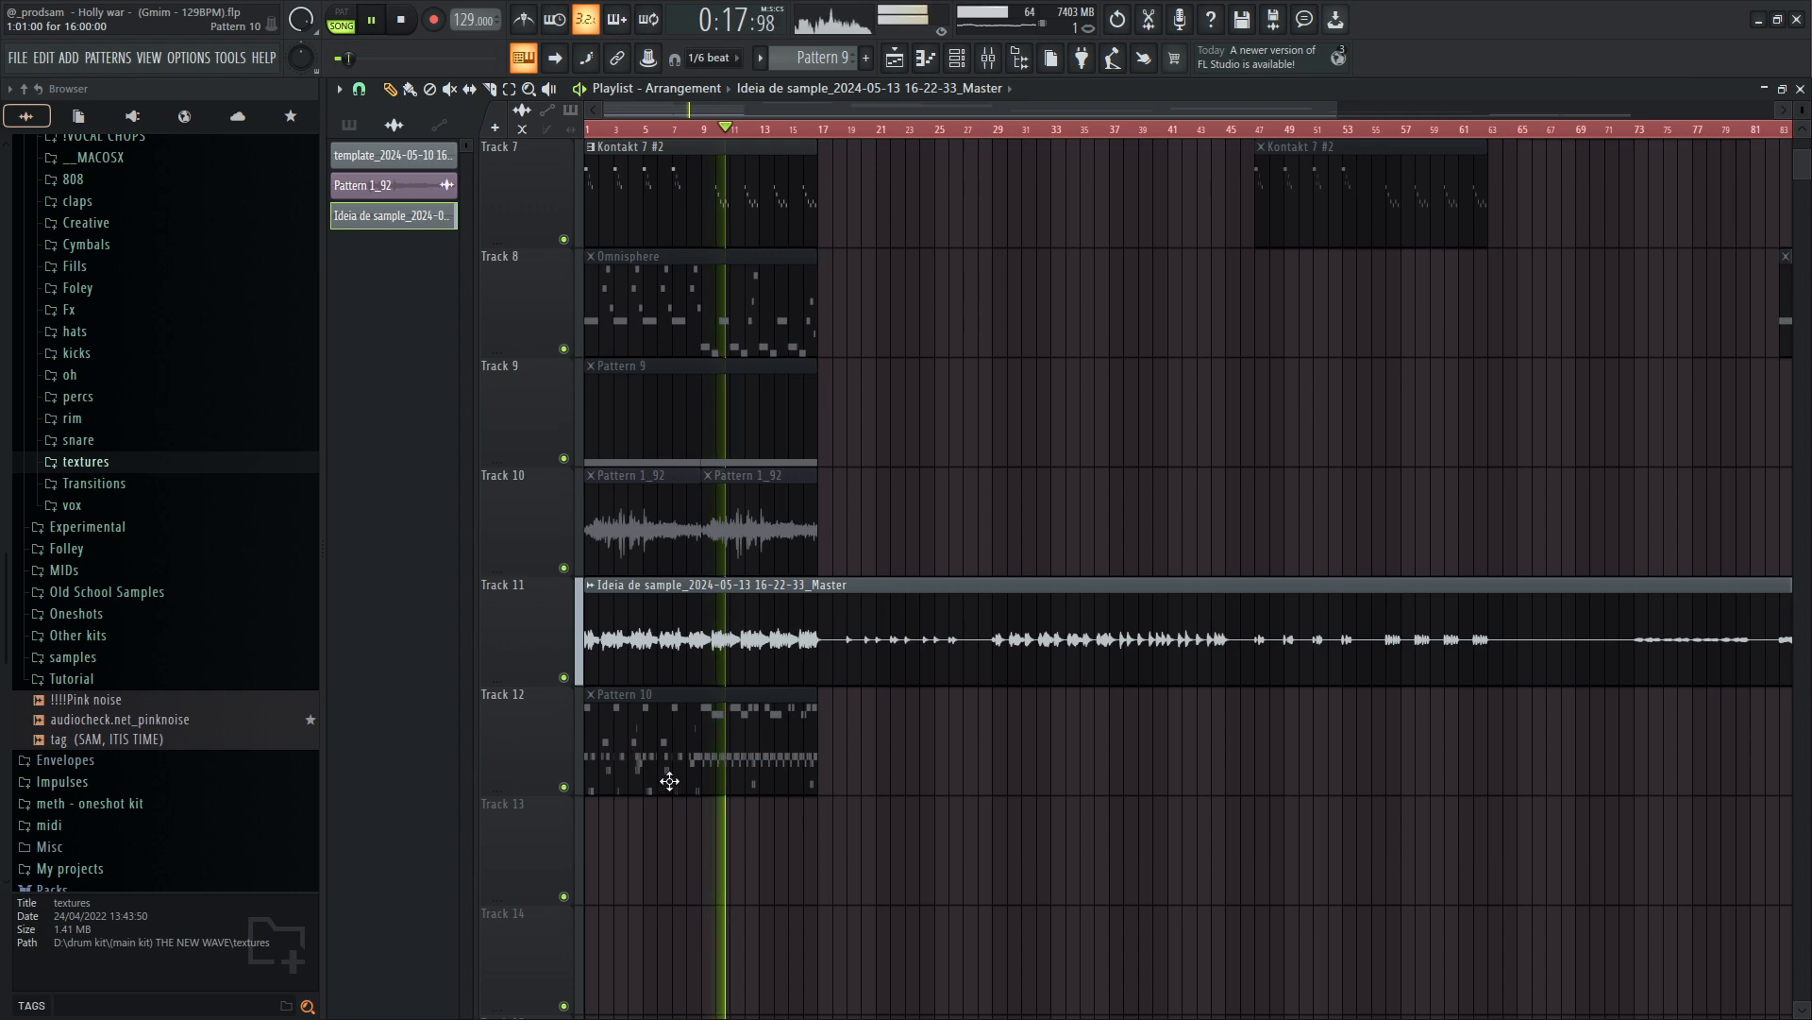
pyautogui.scroll(-2, 846, 595)
pyautogui.scroll(7, 635, 692)
pyautogui.scroll(-6, 635, 660)
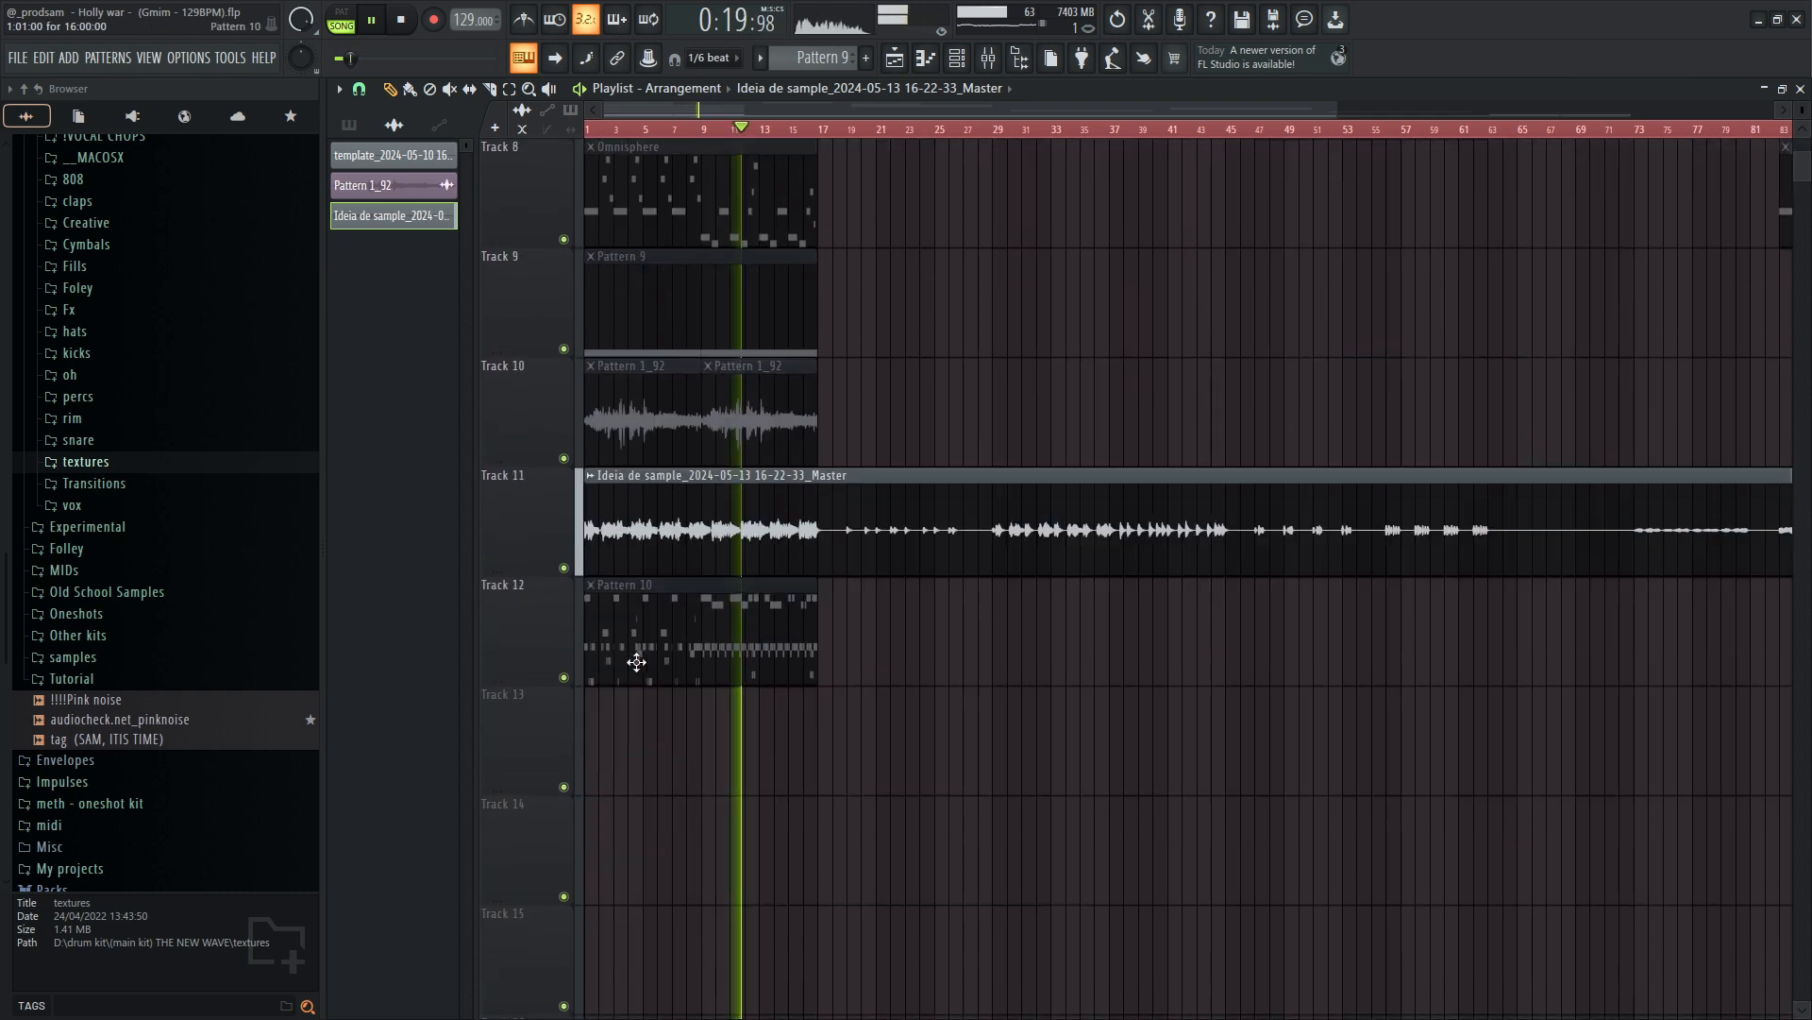
pyautogui.scroll(6, 623, 614)
pyautogui.scroll(-3, 614, 631)
pyautogui.scroll(-3, 631, 682)
pyautogui.scroll(5, 604, 654)
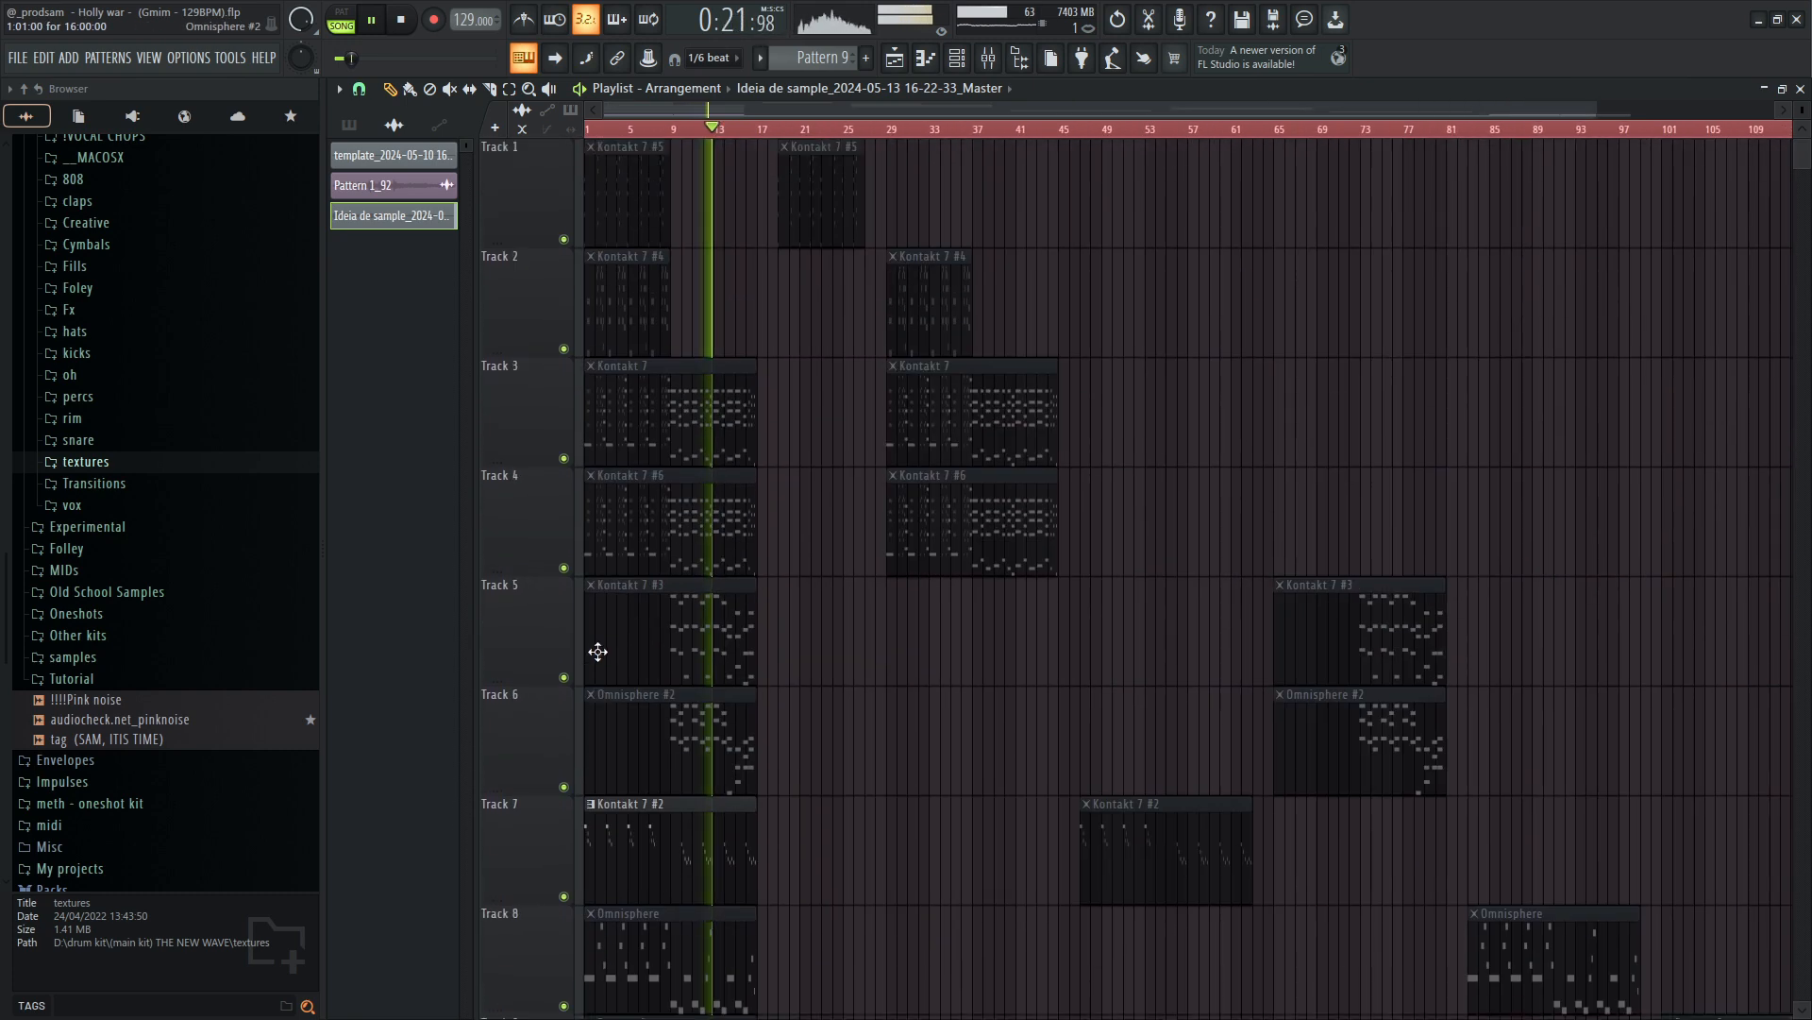
# - Mute the Kontakt 7 #2 clip on Track 7 while the Track 11 master clip plays to the end of bar 16
pyautogui.scroll(-2, 607, 633)
pyautogui.scroll(4, 574, 637)
pyautogui.scroll(-2, 567, 183)
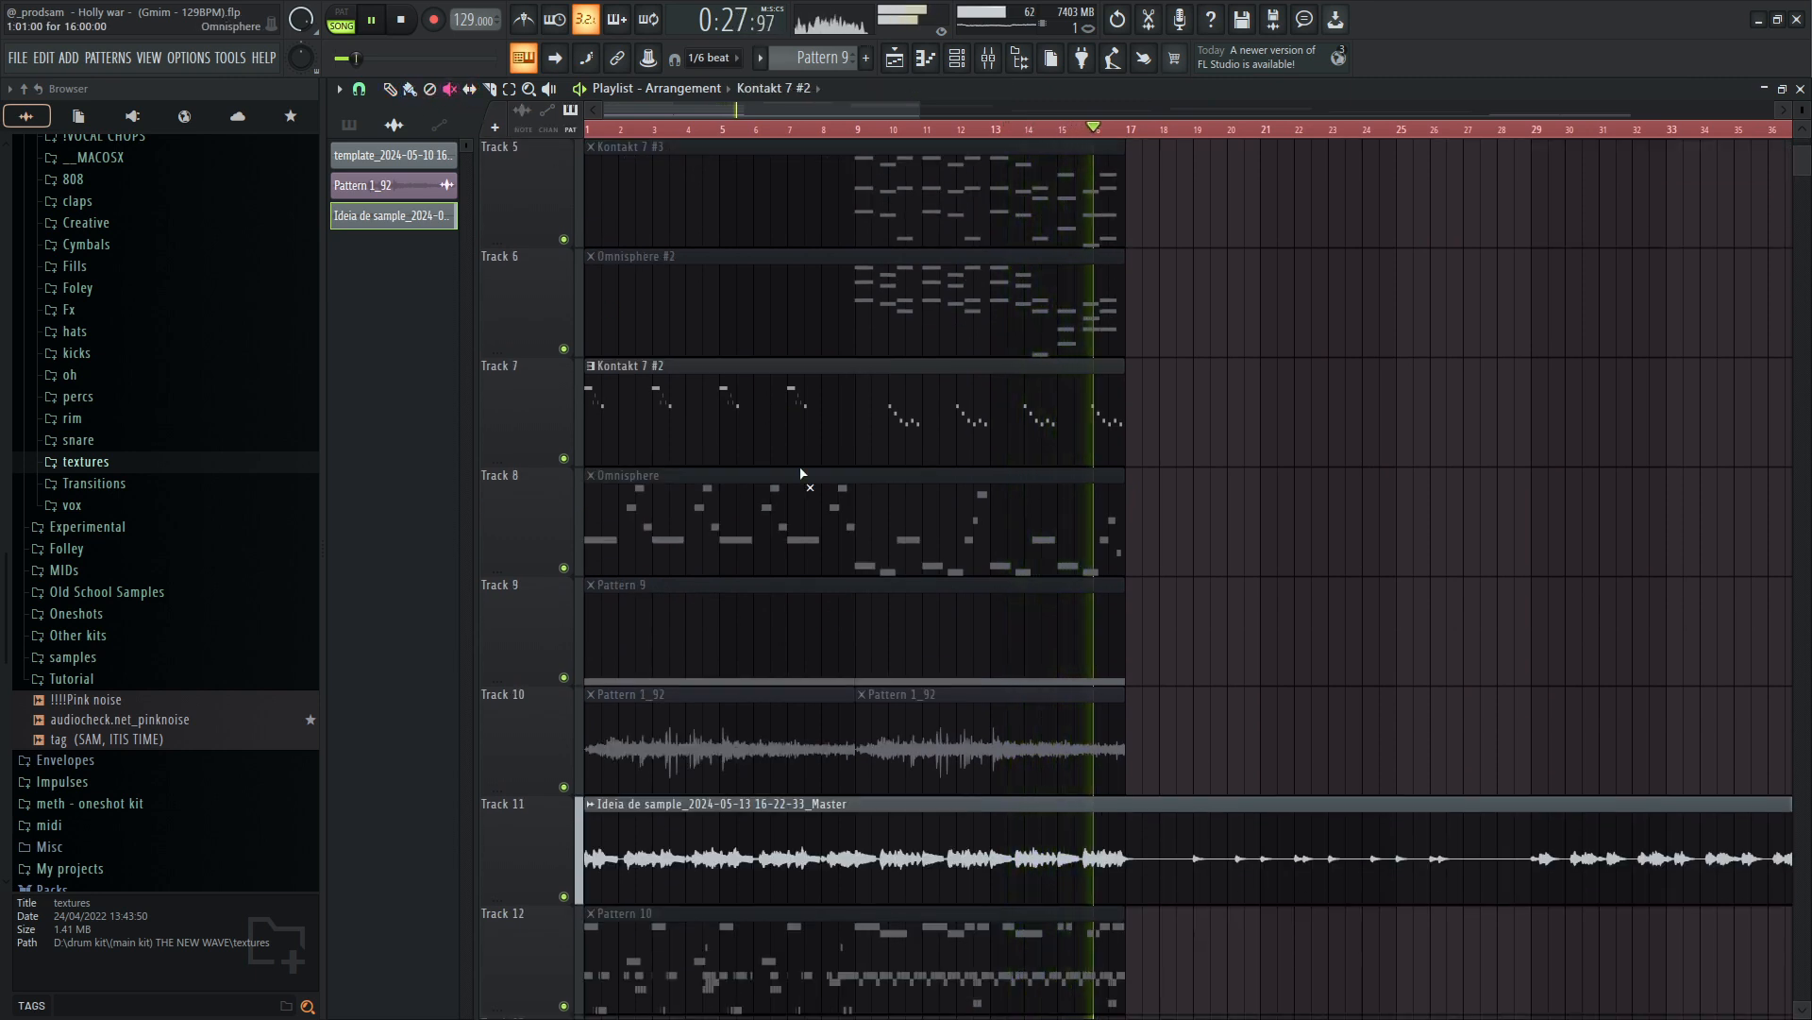
pyautogui.scroll(-4, 975, 543)
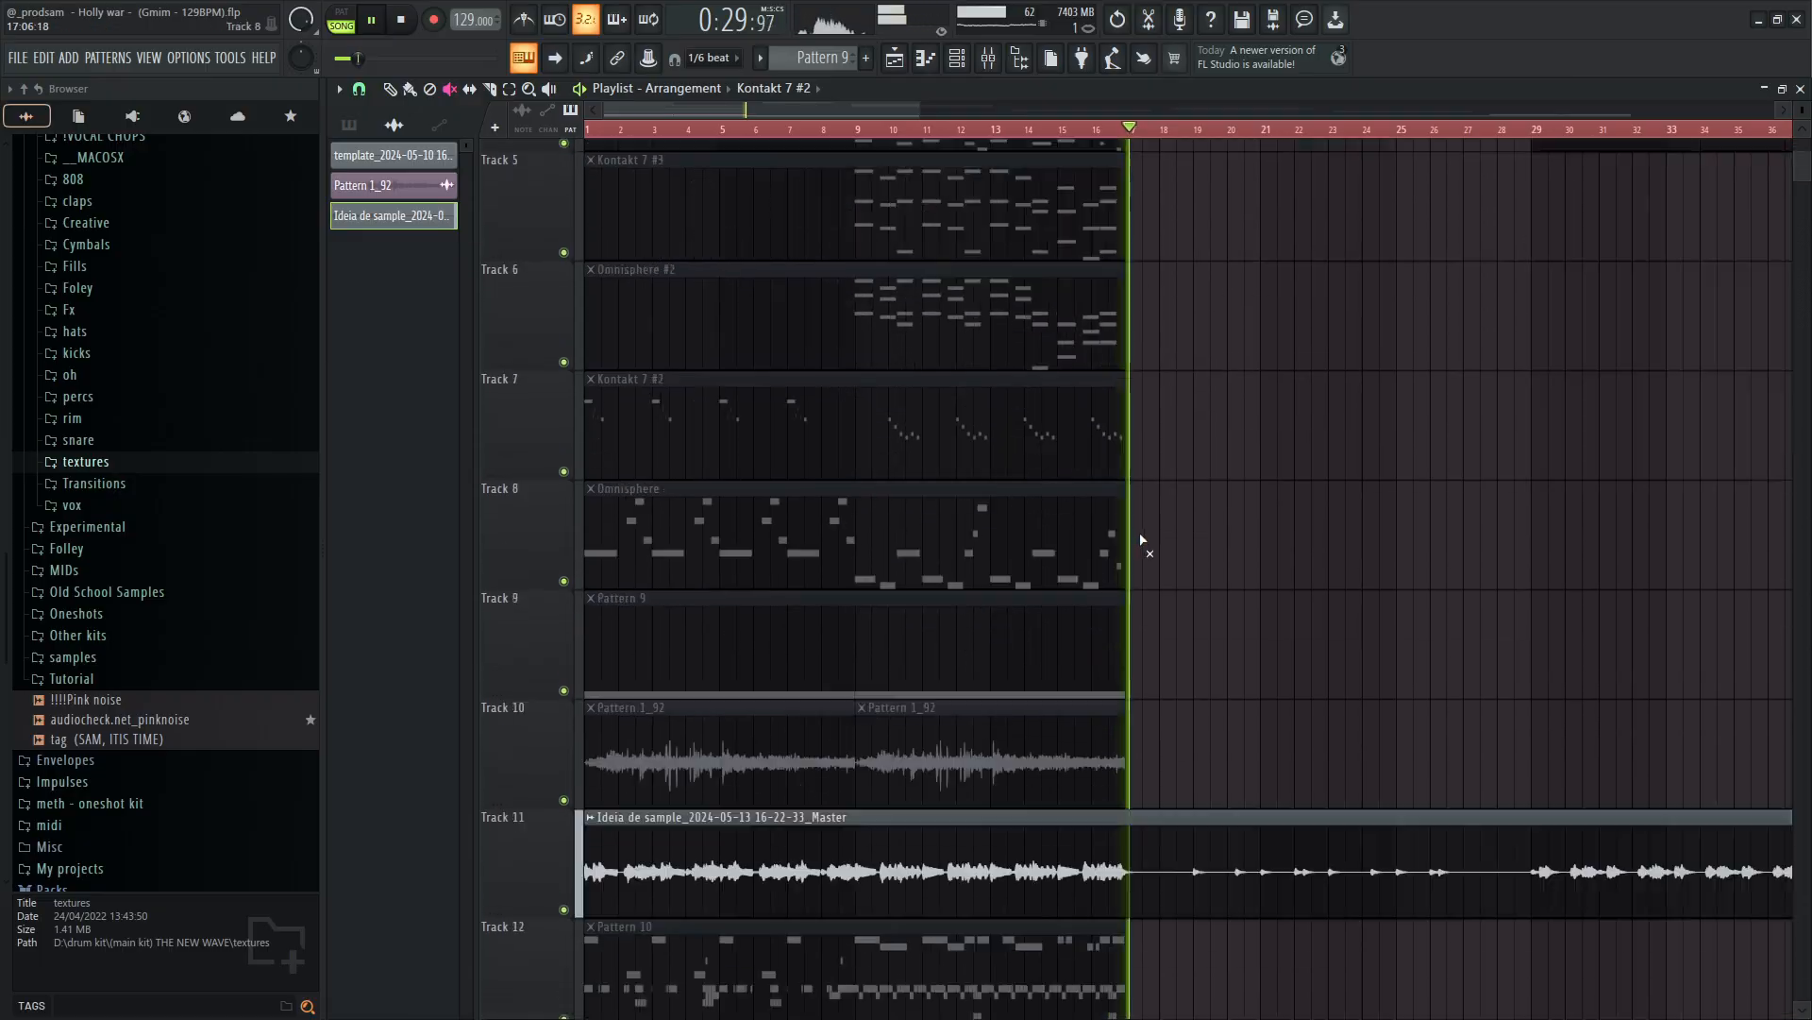